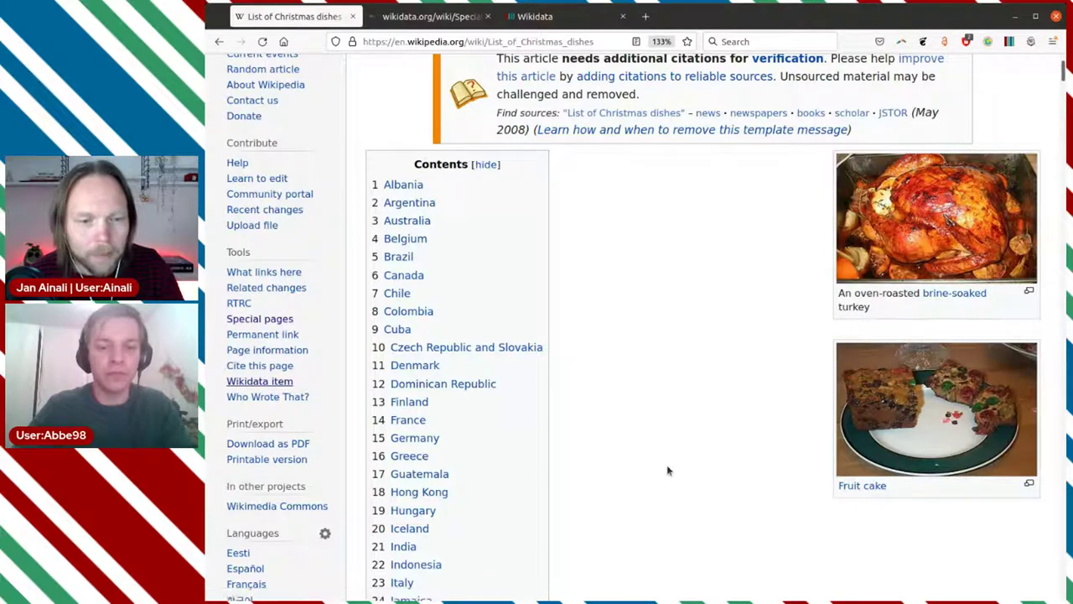
# Switch to the tab showing Wikidata item Q1770135 for the list of Christmas dishes
pyautogui.hotkey('ctrl', 'Tab')
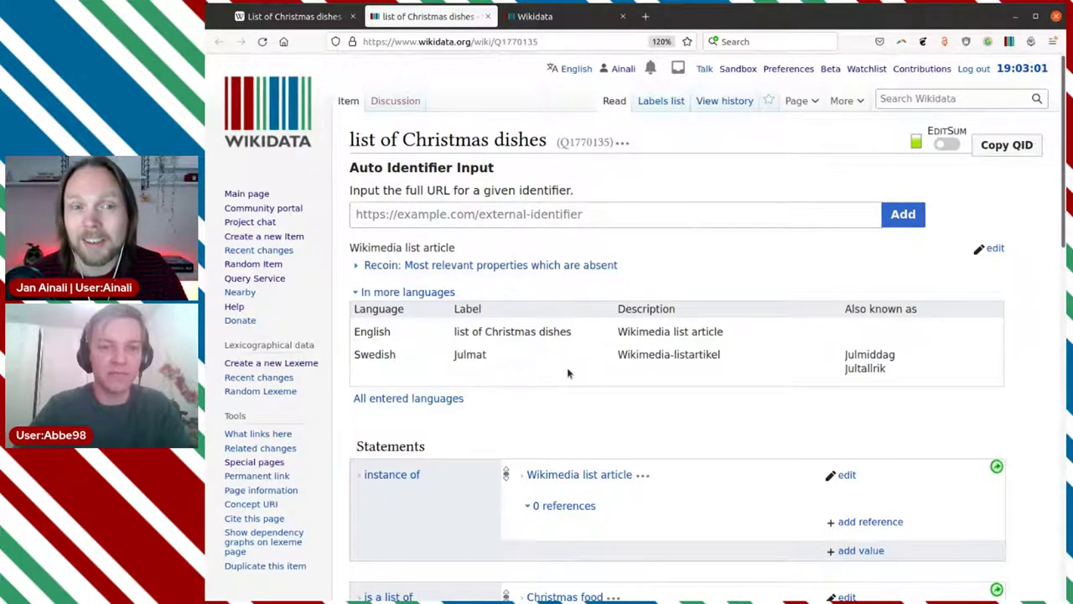
# Open the Christmas food item in a separate tab and look through its statements
pyautogui.scroll(-2, 570, 366)
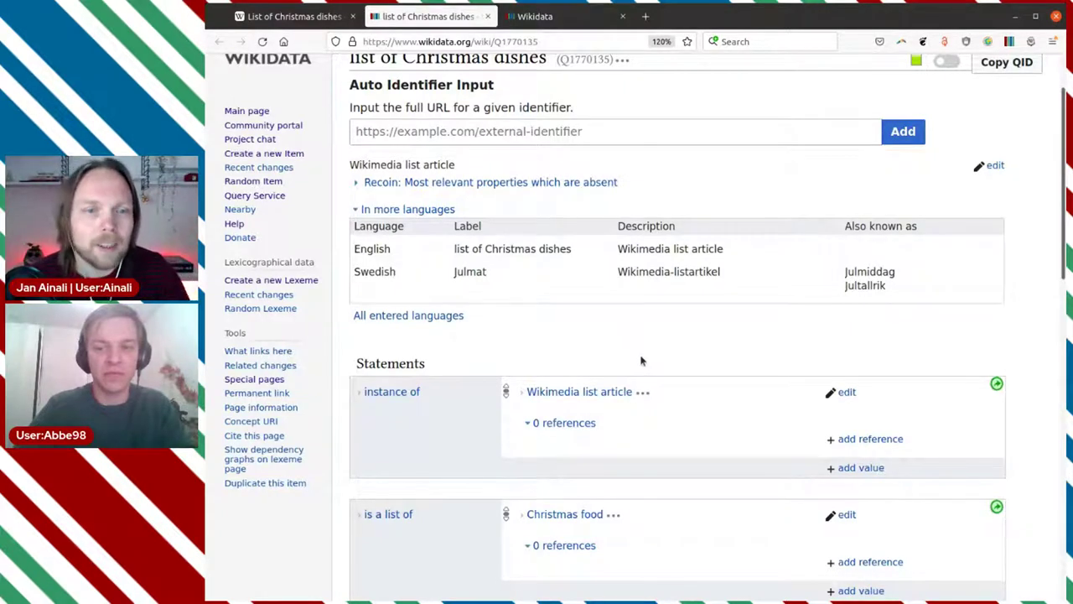
pyautogui.scroll(-2, 641, 360)
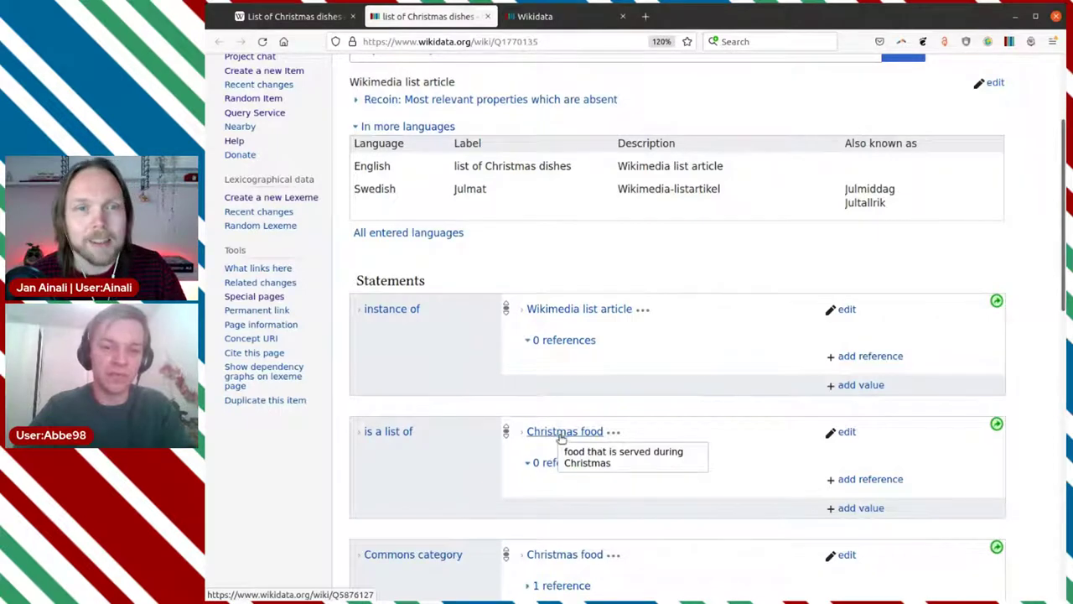
pyautogui.middleClick(561, 434)
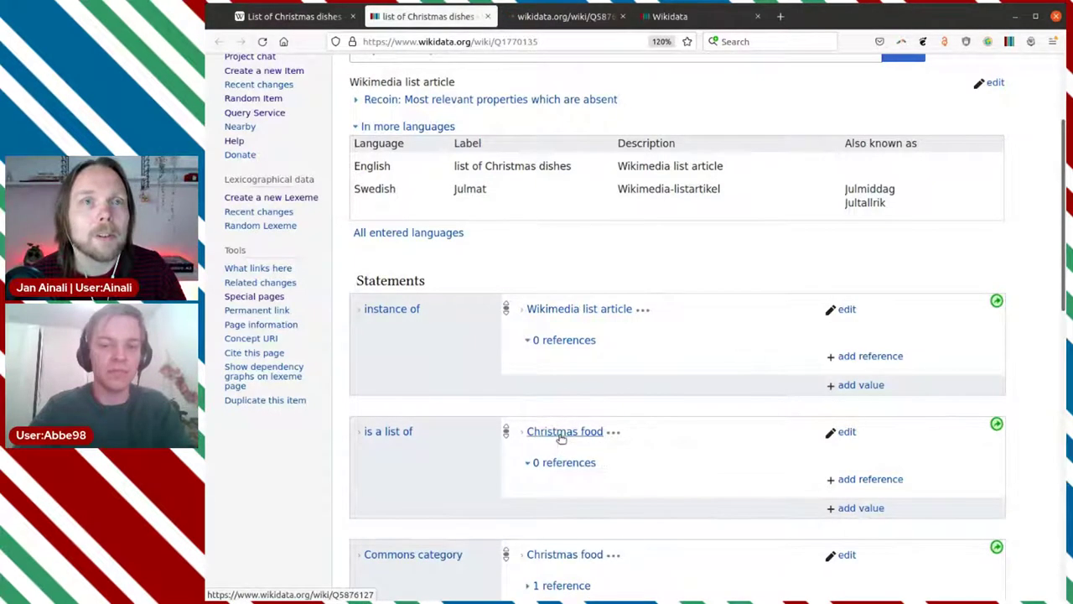
pyautogui.hotkey('ctrl', 'Tab')
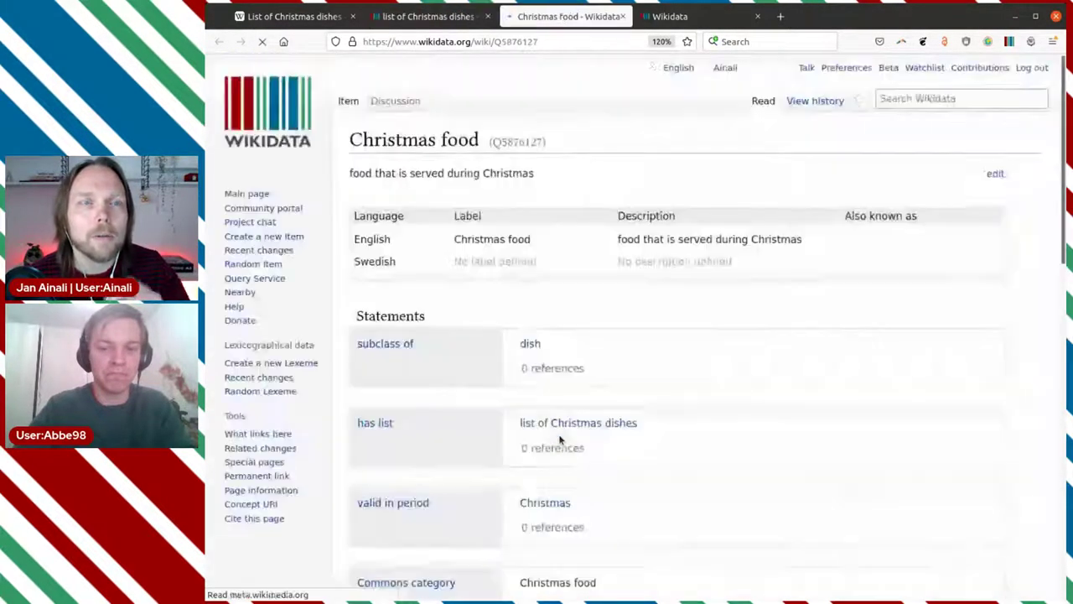
pyautogui.scroll(-7, 692, 386)
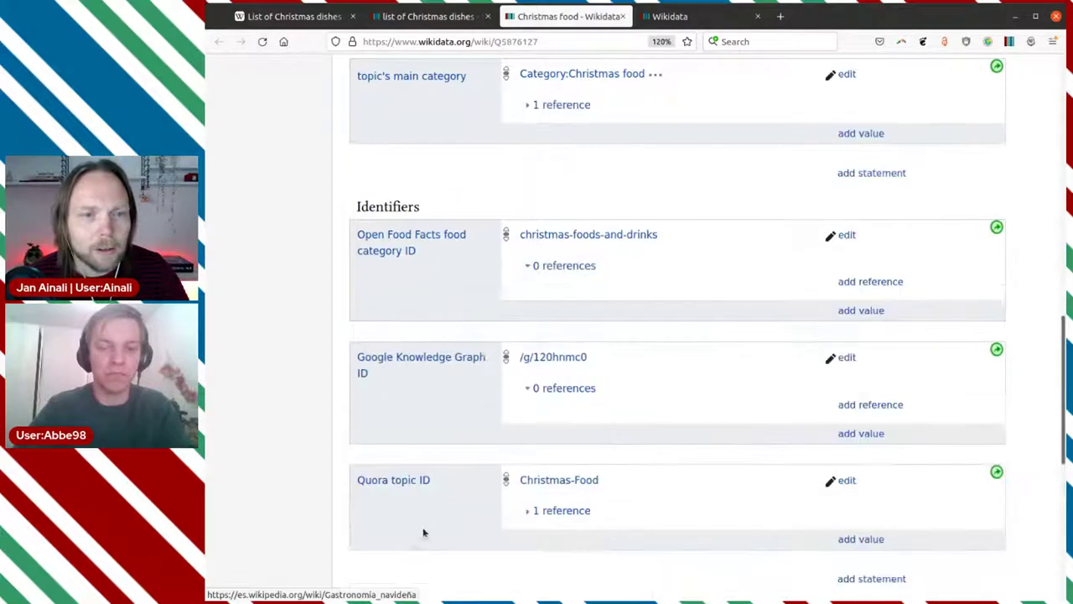
pyautogui.scroll(-5, 462, 470)
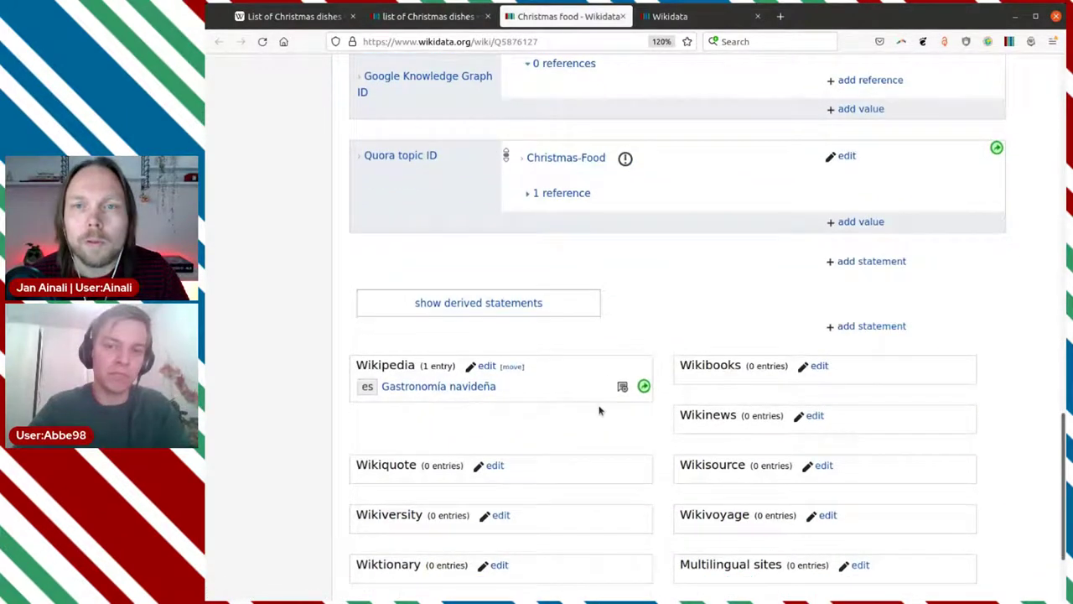
# Check the list item's sitelinks, then take Christmas food's ID Q5876127 from its address and return
pyautogui.hotkey('ctrl', 'shift', 'Tab')
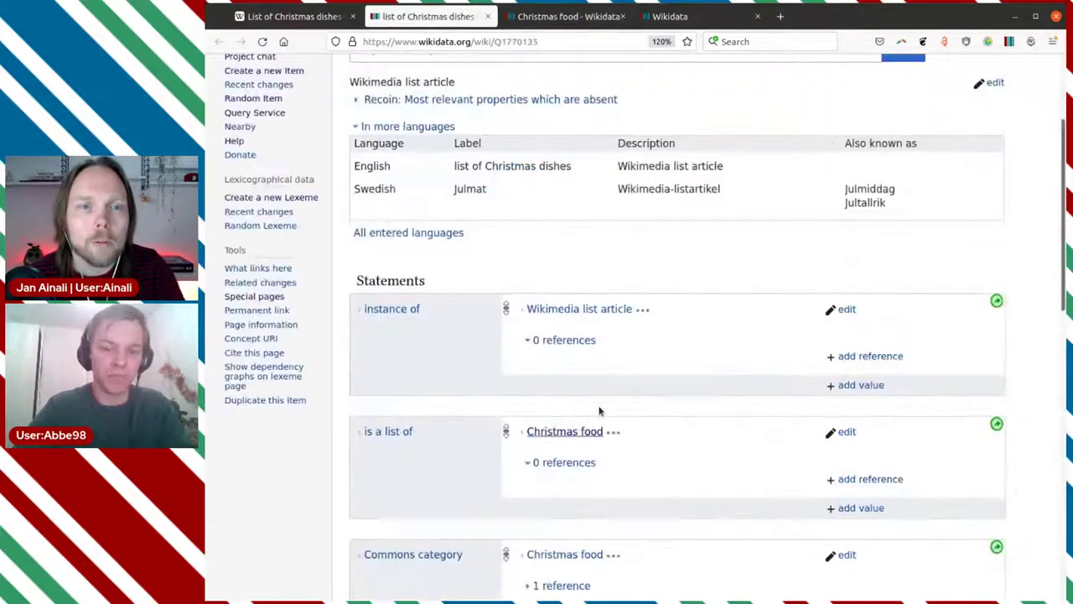
pyautogui.scroll(-9, 648, 401)
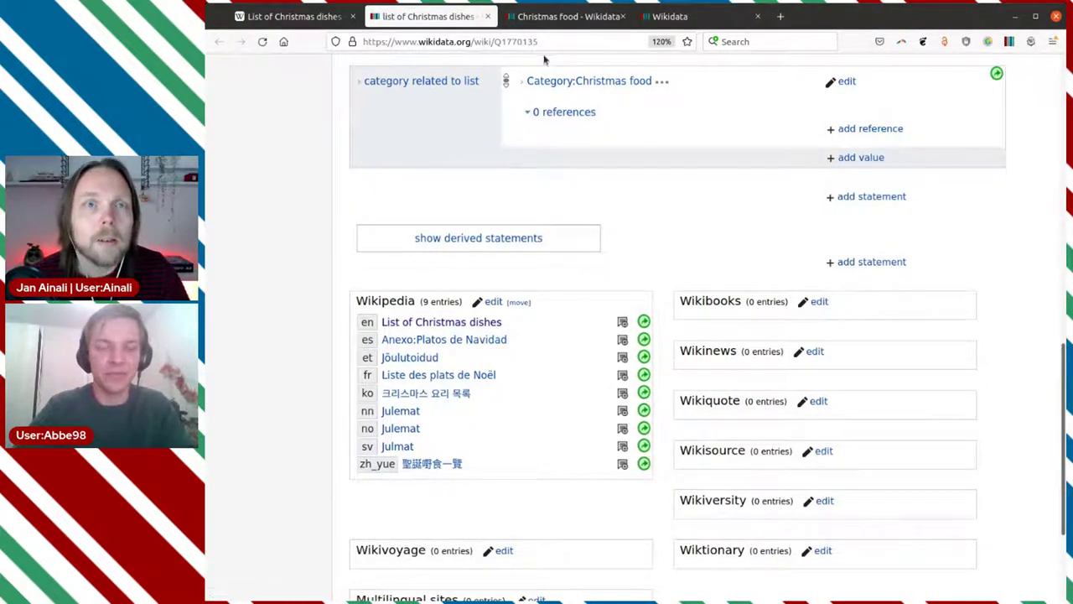
pyautogui.click(545, 16)
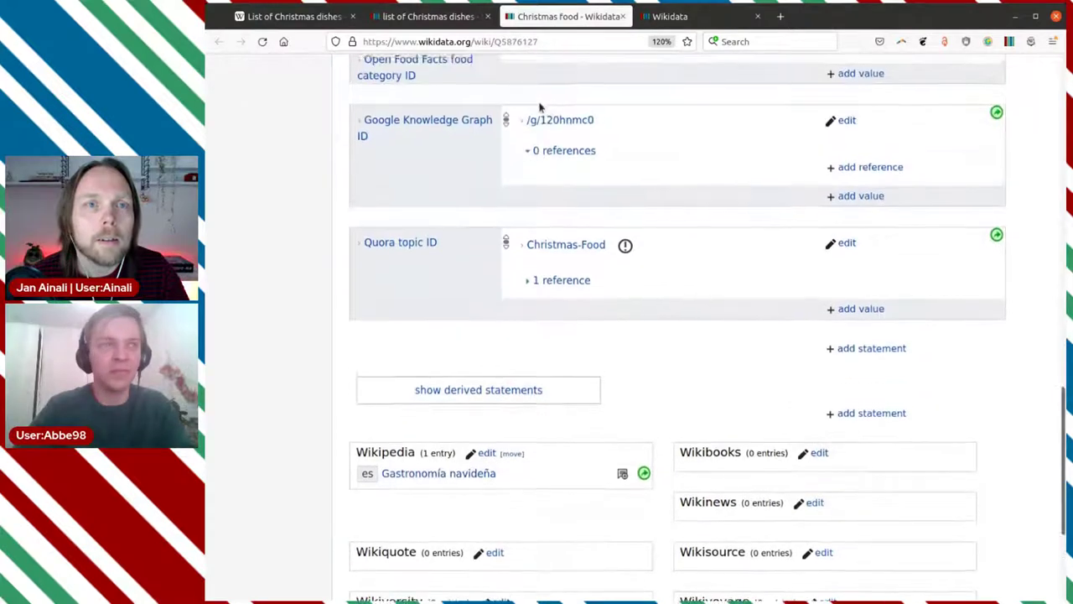
pyautogui.scroll(5, 540, 107)
pyautogui.click(527, 37)
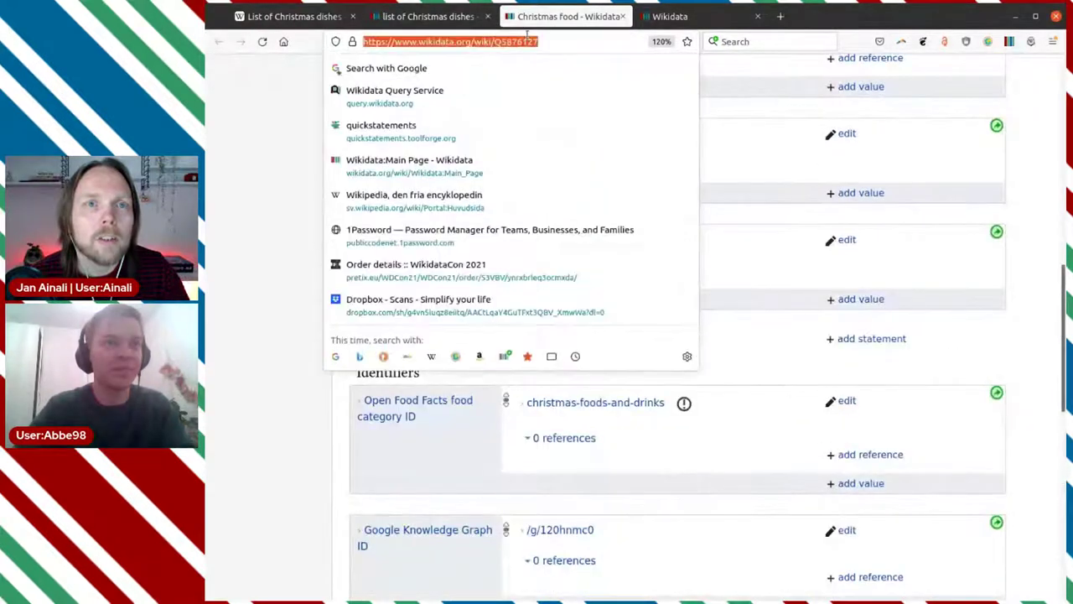
pyautogui.doubleClick(522, 41)
pyautogui.hotkey('ctrl', 'c')
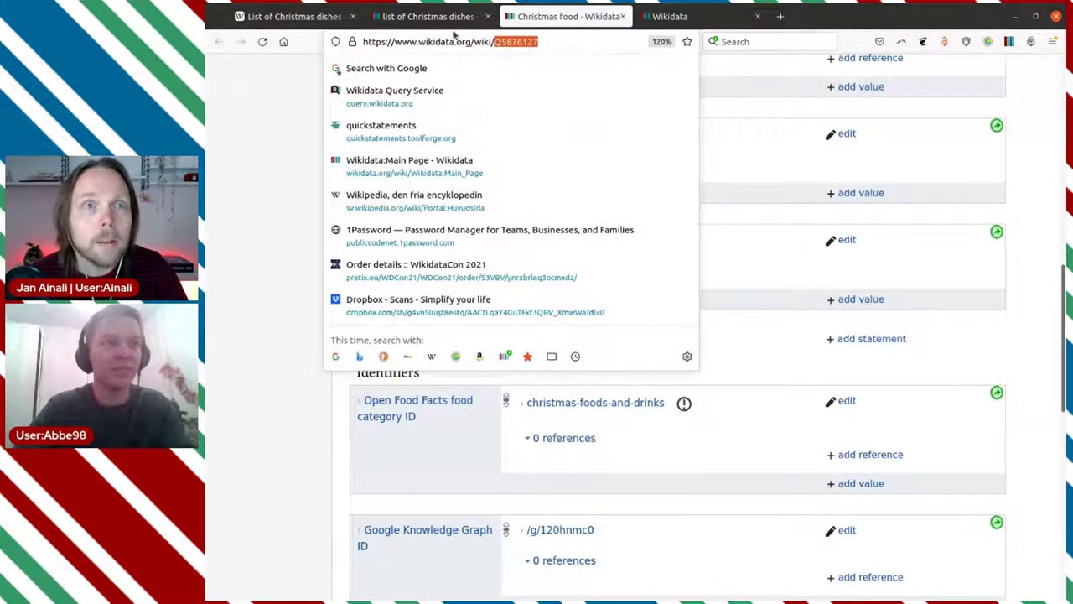
pyautogui.click(425, 17)
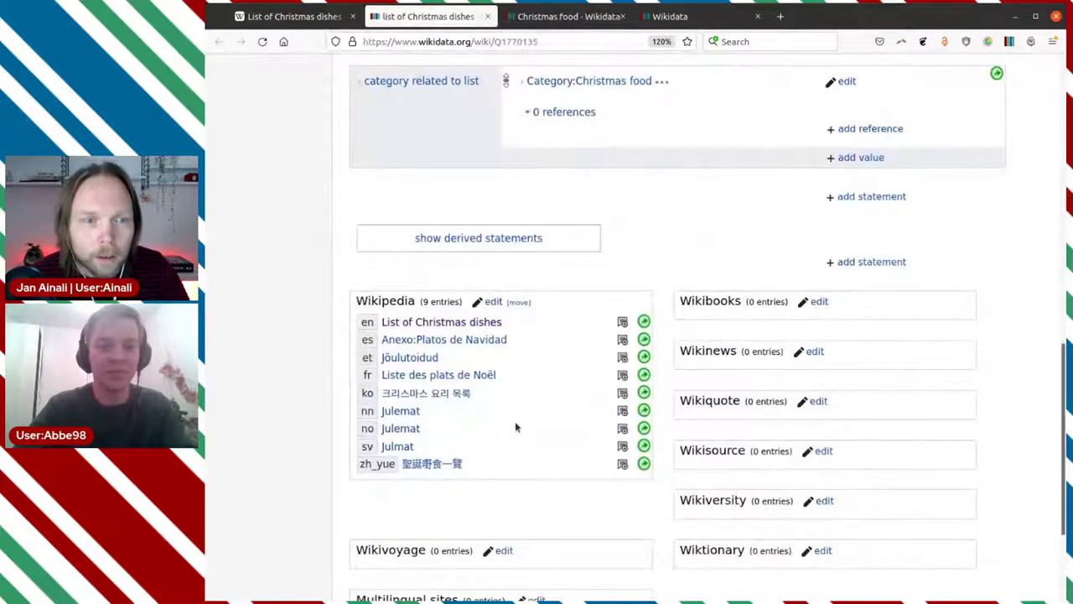
# Move the Swedish 'Julmat' sitelink from Q1770135 to item Q5876127
pyautogui.click(644, 447)
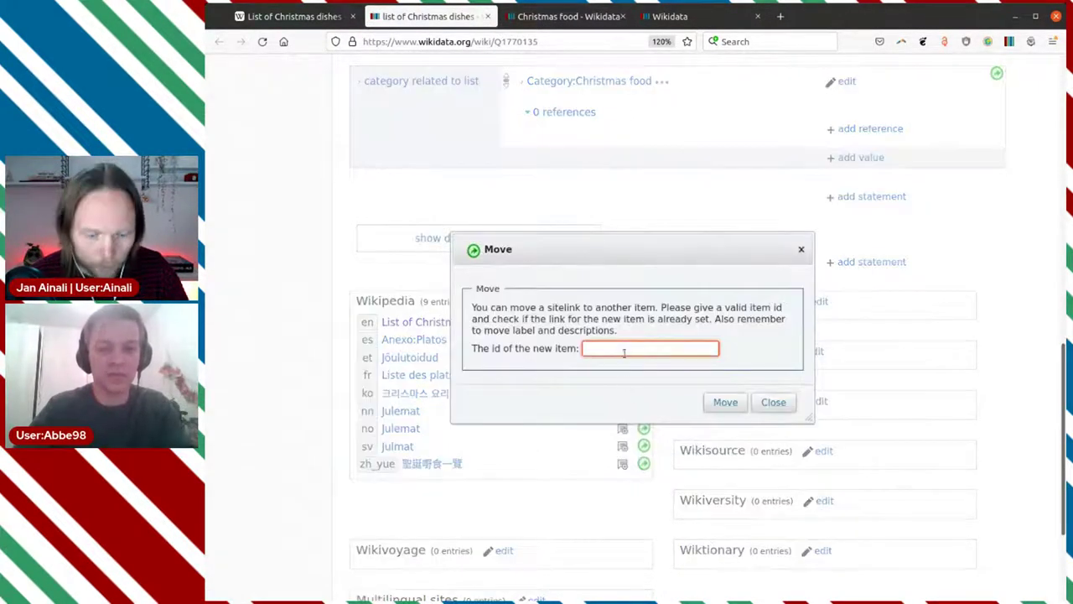
pyautogui.hotkey('ctrl', 'v')
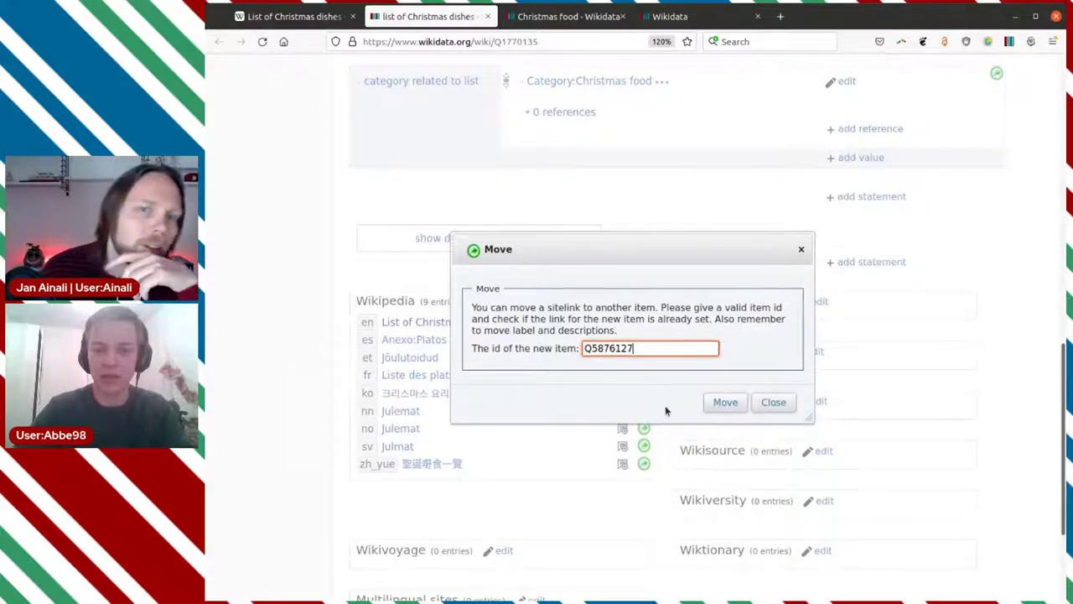
pyautogui.click(721, 403)
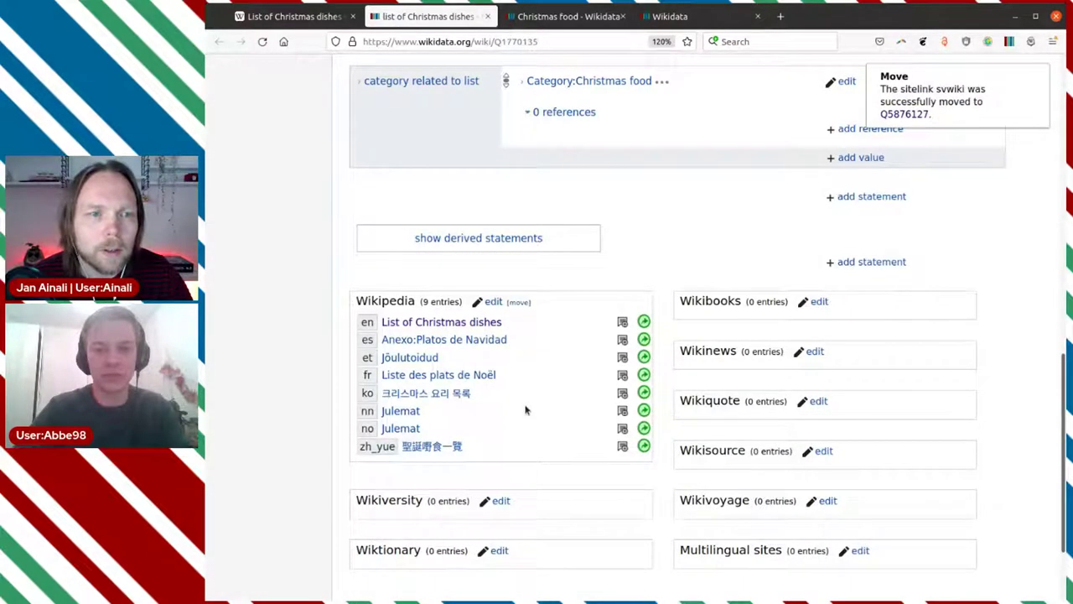
pyautogui.scroll(5, 526, 409)
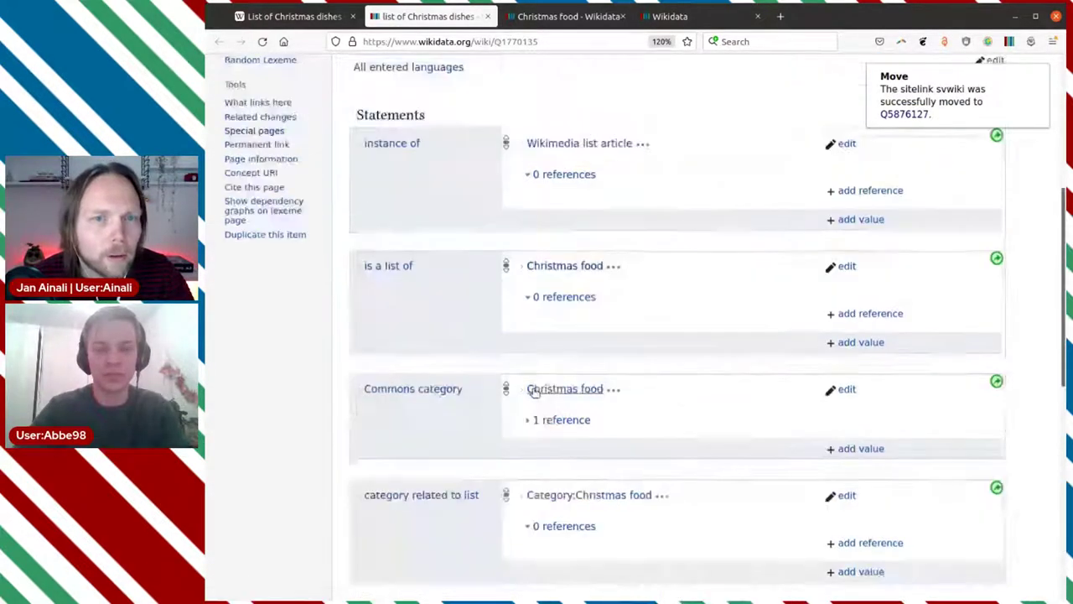
# Change the list item's Swedish label from 'Julmat' to 'lista över julmat'
pyautogui.scroll(4, 533, 391)
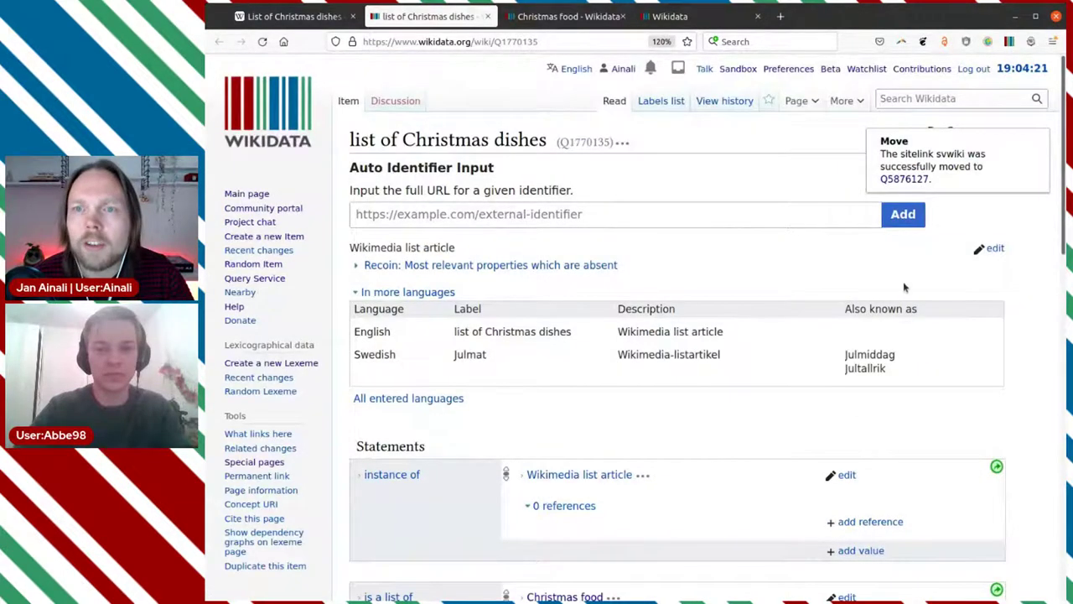
pyautogui.click(994, 249)
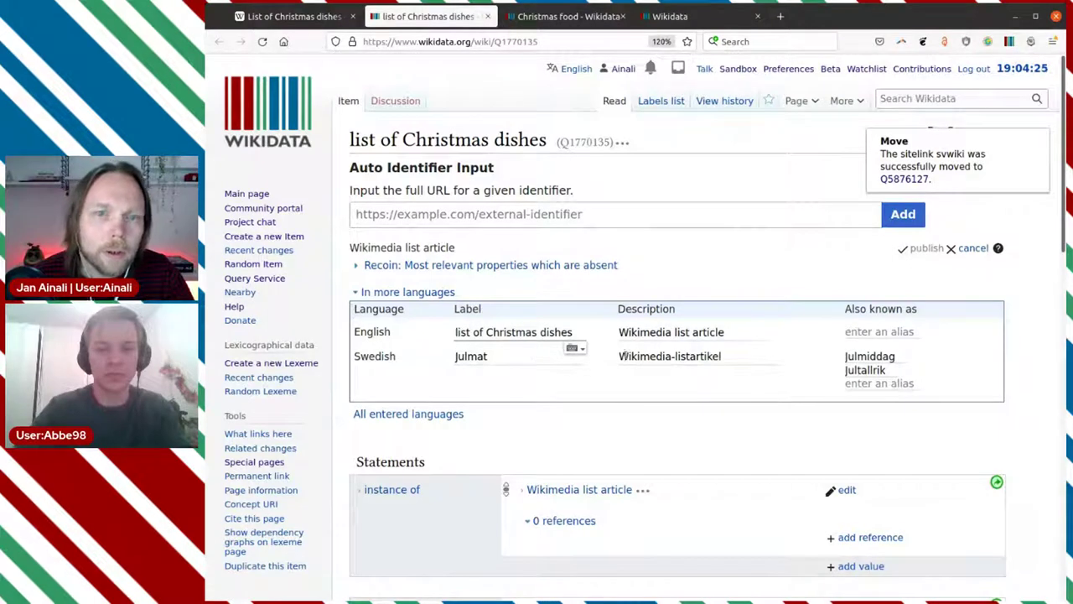
pyautogui.click(533, 356)
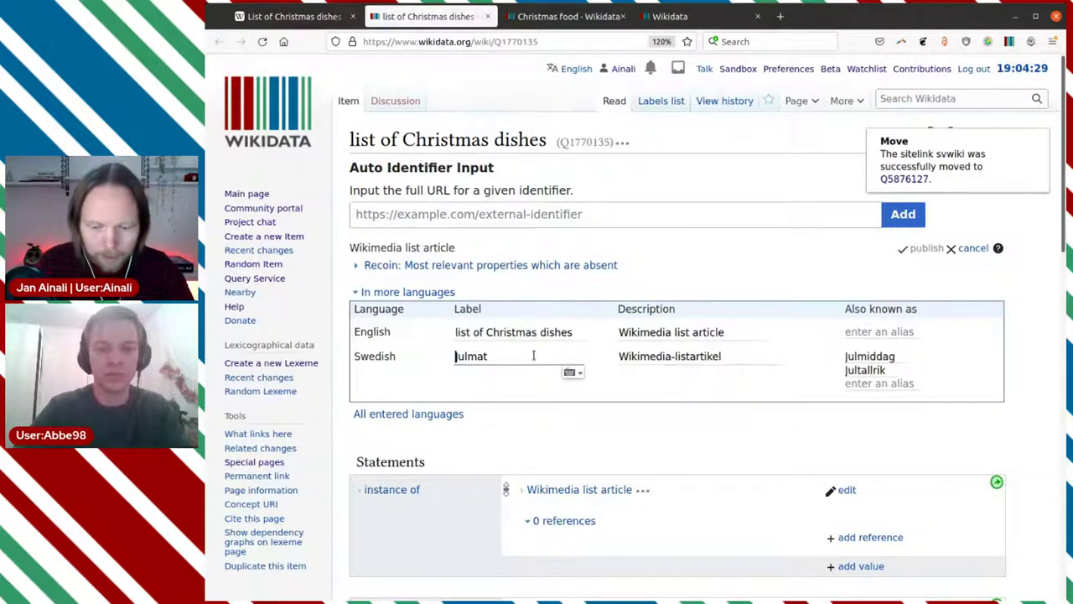
pyautogui.write('lista över')
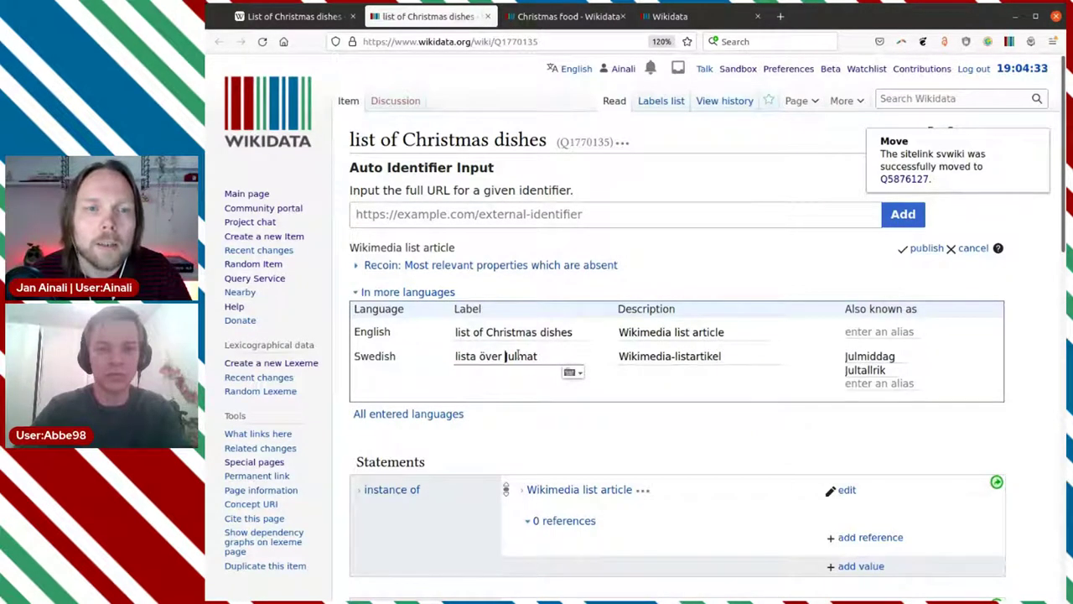
pyautogui.press('Delete')
pyautogui.write('j')
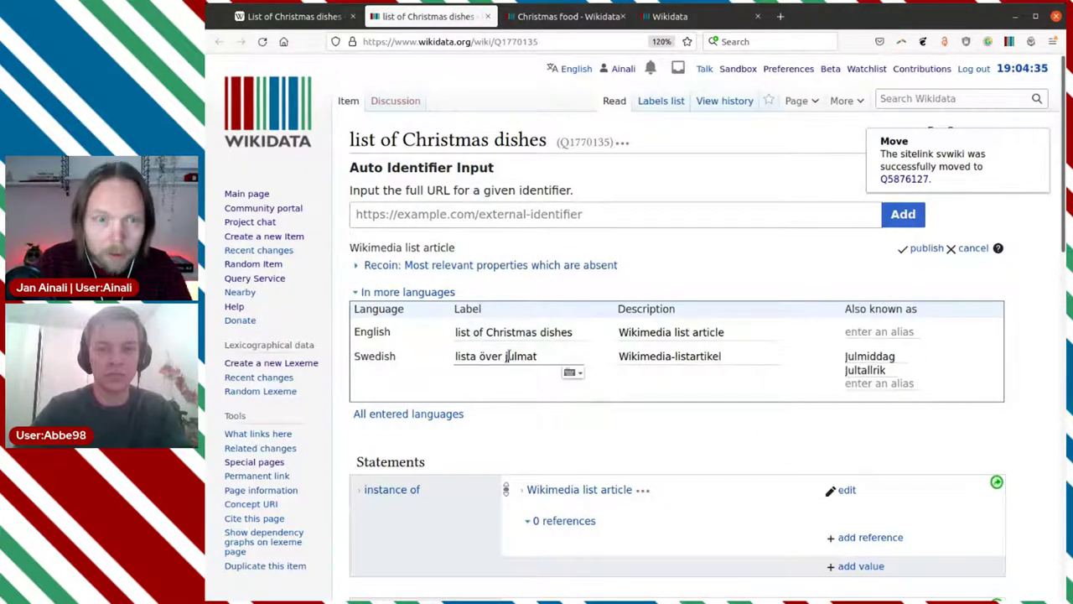
# Delete the Swedish alias 'Julmiddag' from the list item
pyautogui.doubleClick(857, 358)
pyautogui.press('Delete')
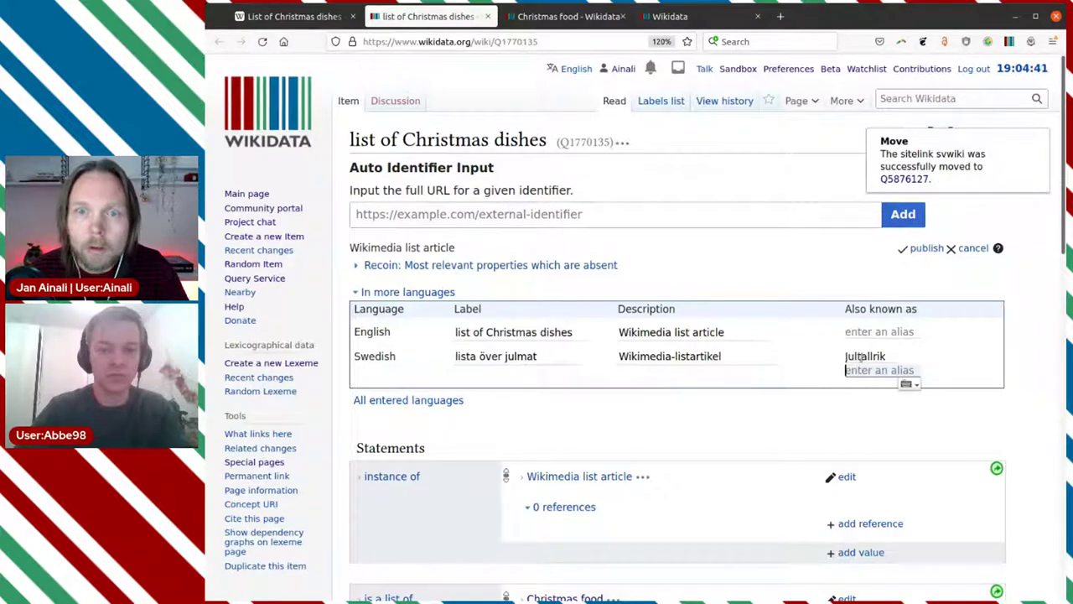
pyautogui.click(567, 20)
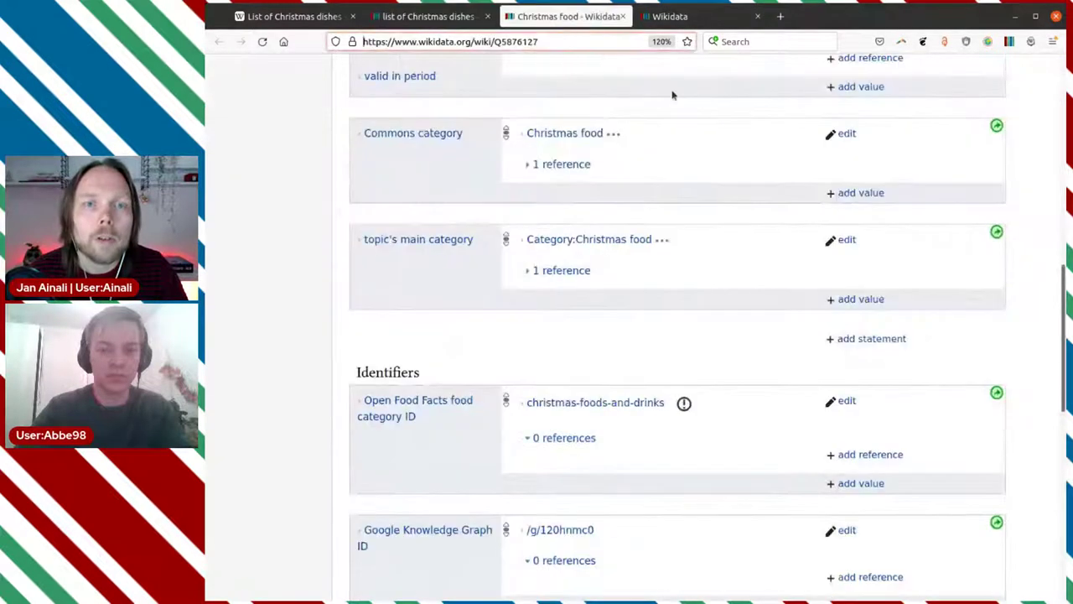
# On Christmas food, enter Swedish label 'julmat' with aliases 'julmiddag' and 'jultallrik'
pyautogui.scroll(10, 737, 140)
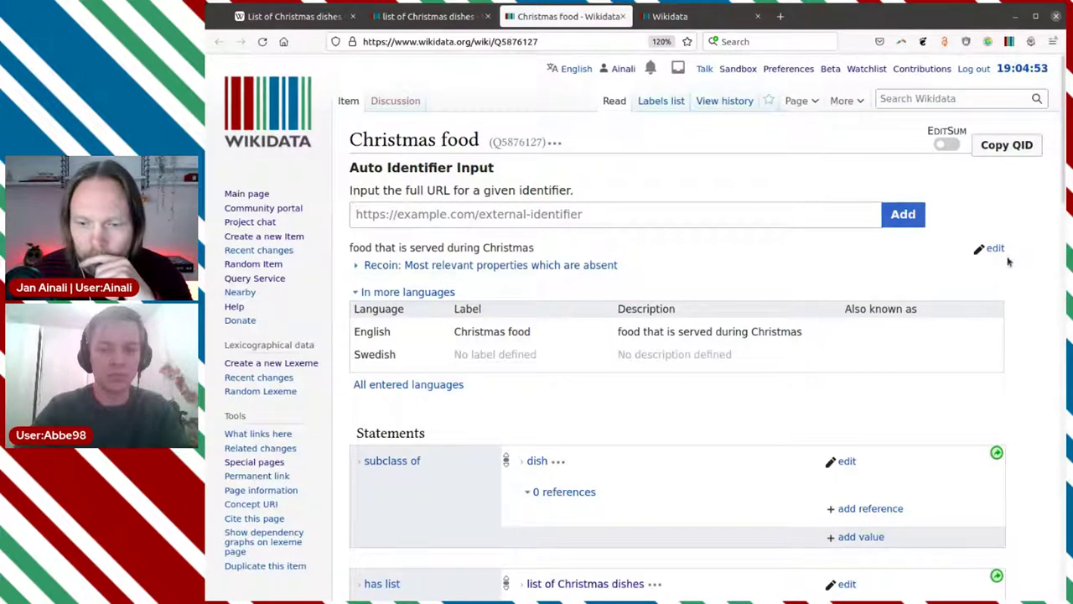
pyautogui.click(993, 248)
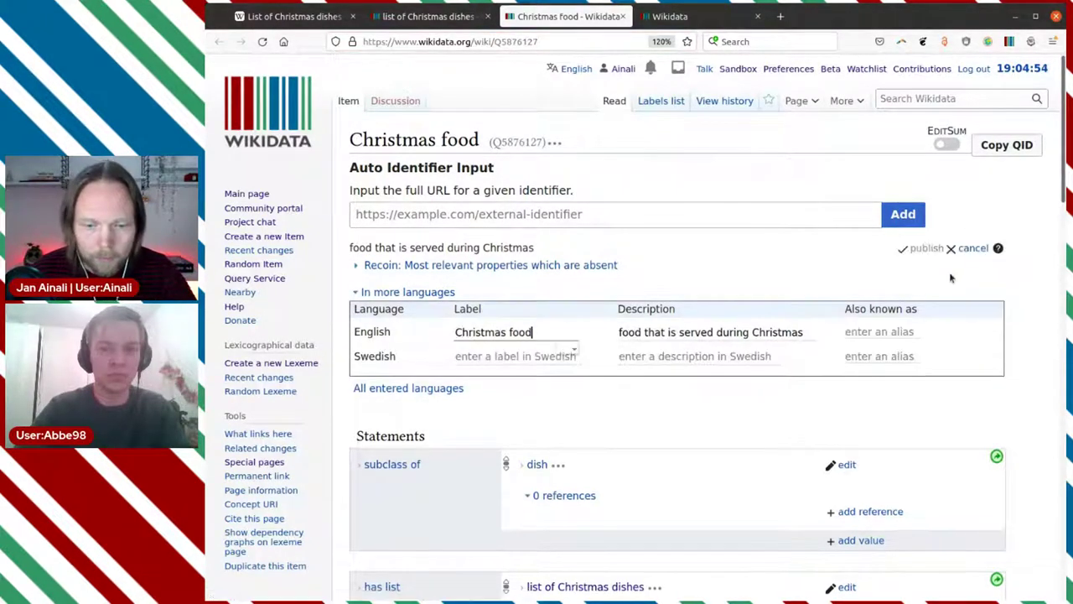
pyautogui.click(497, 355)
pyautogui.write('julma')
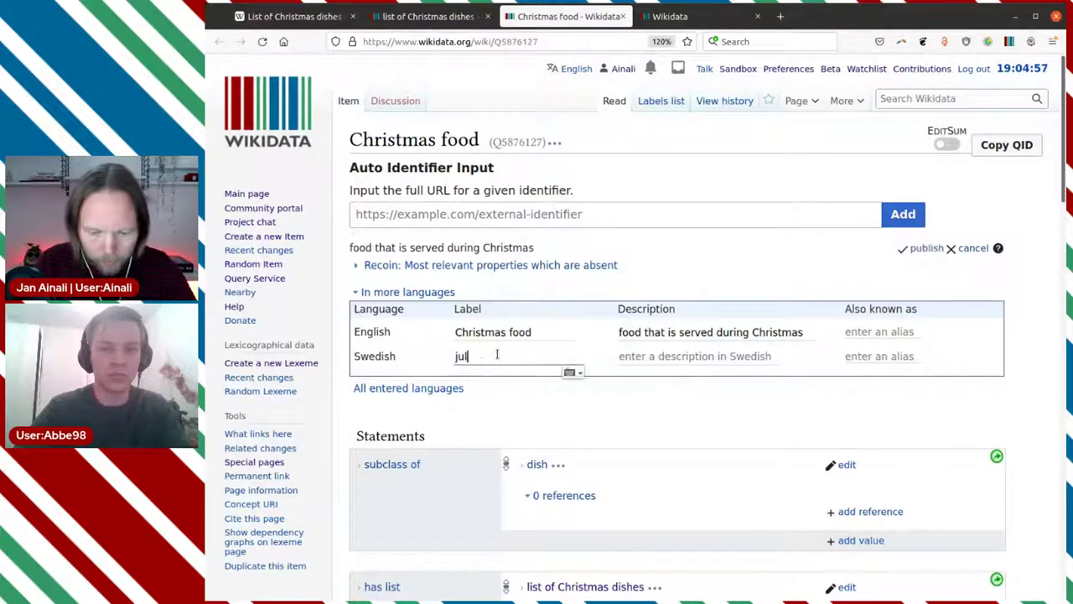
pyautogui.press('Tab')
pyautogui.press('Tab')
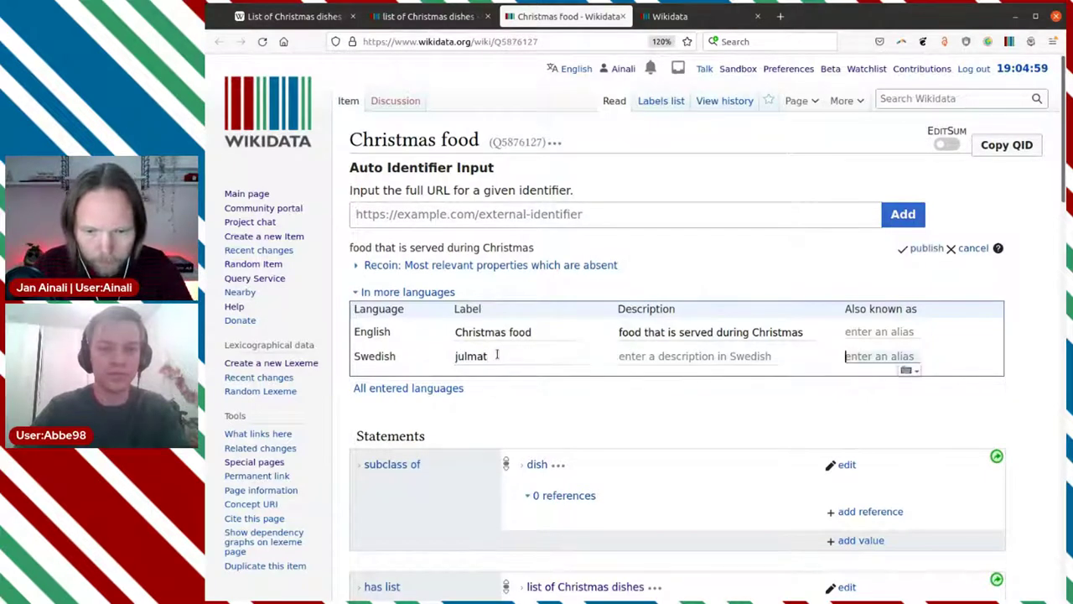
pyautogui.write('julmidd')
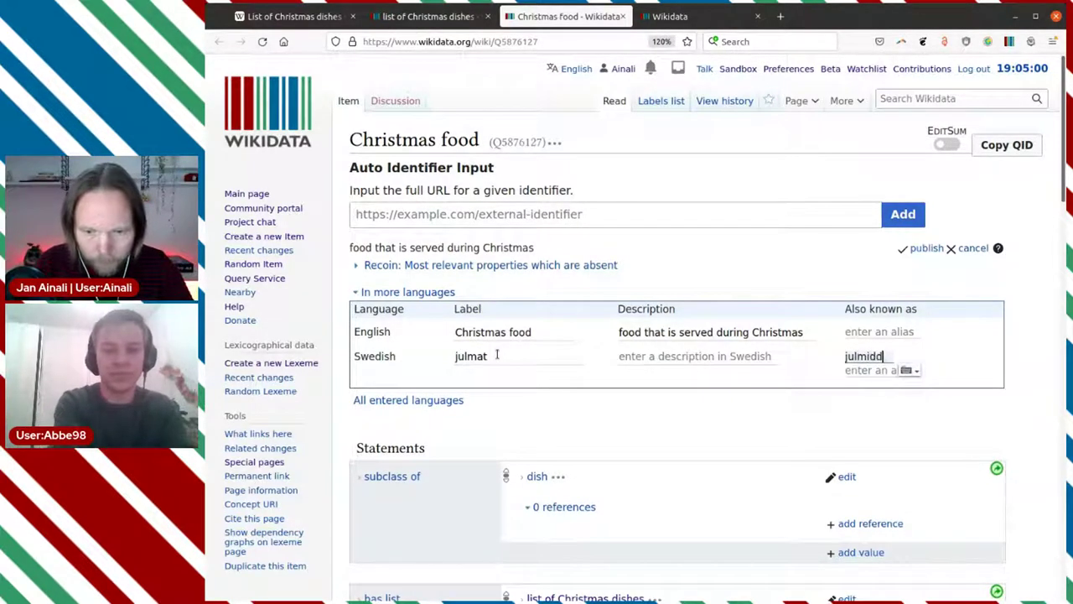
pyautogui.write('ag')
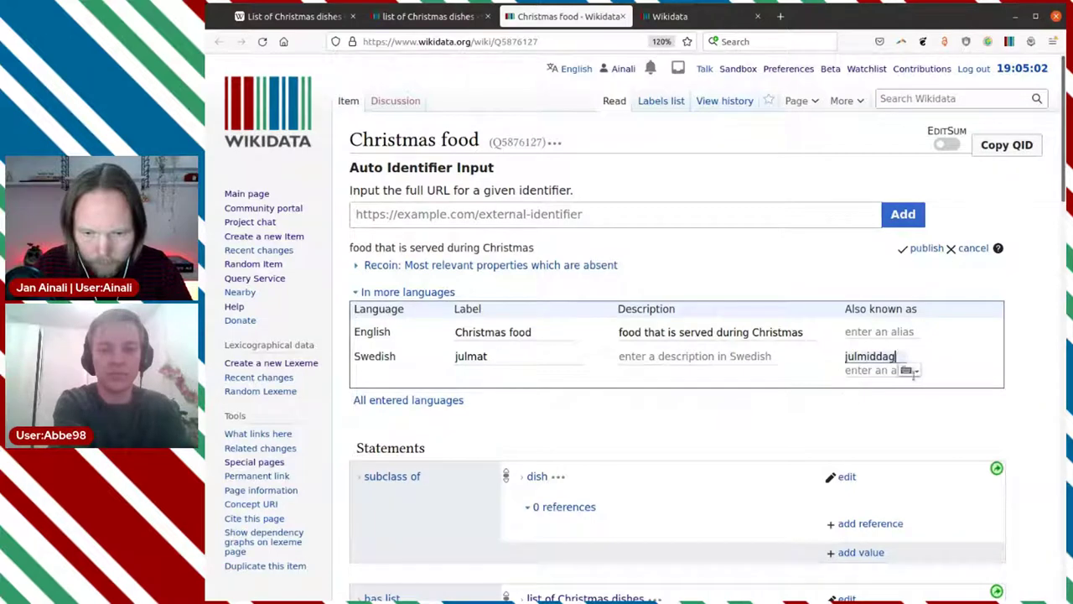
pyautogui.click(857, 370)
pyautogui.write('jultallrik')
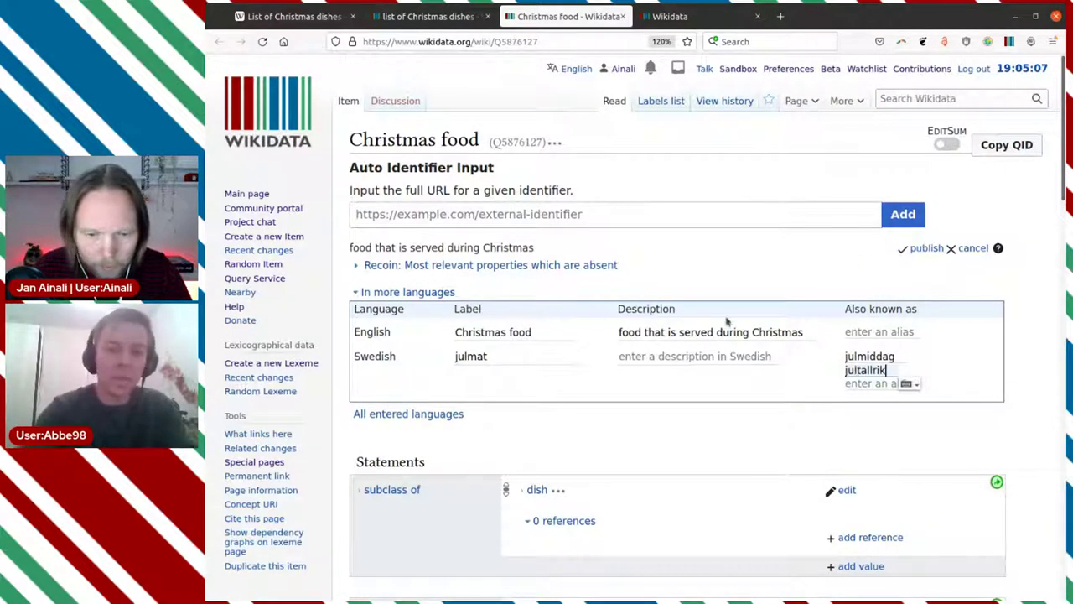
# Add the Swedish description 'mat som serveras på jul' and publish the edits
pyautogui.click(646, 355)
pyautogui.write('mat ')
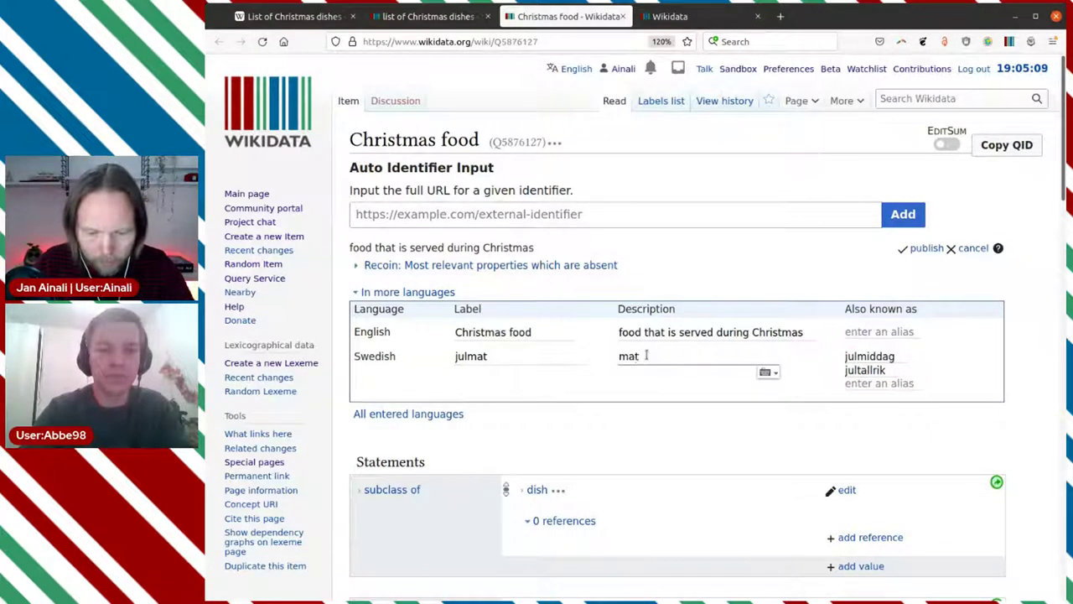
pyautogui.write('som server')
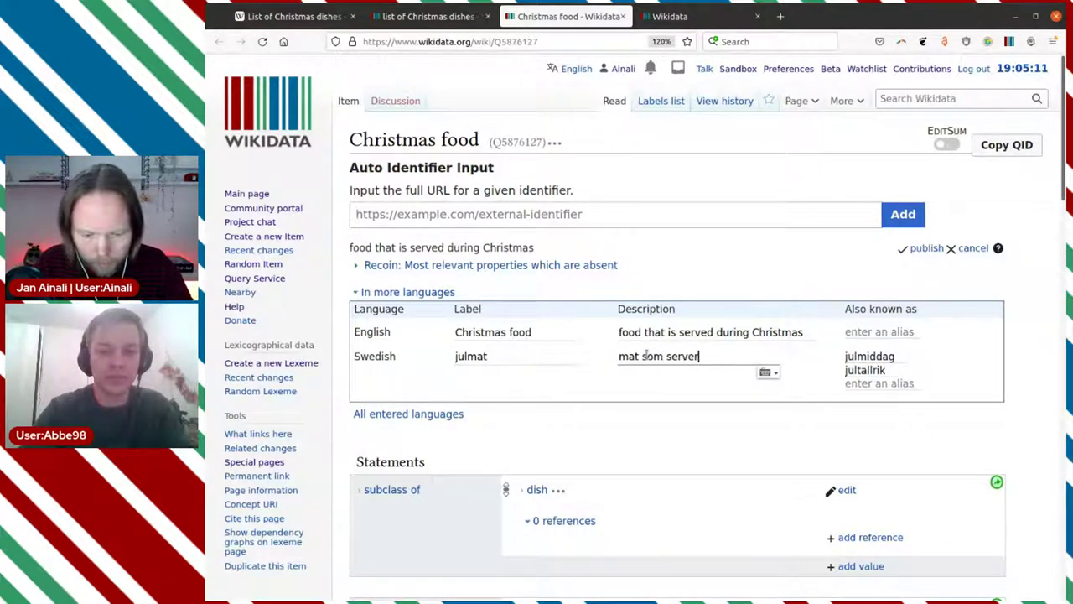
pyautogui.write('a  på jul')
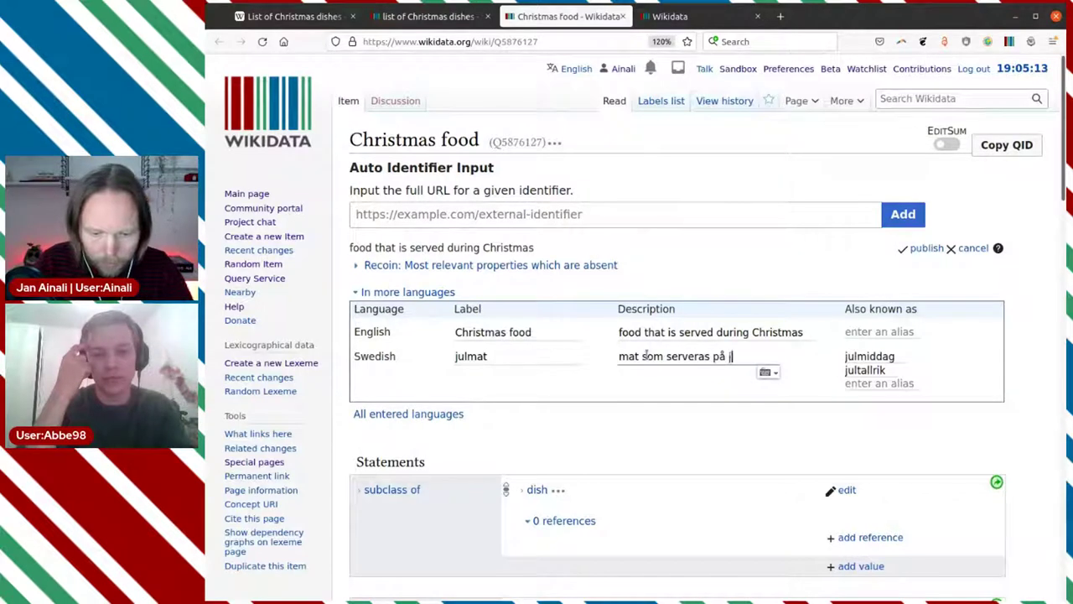
pyautogui.click(922, 248)
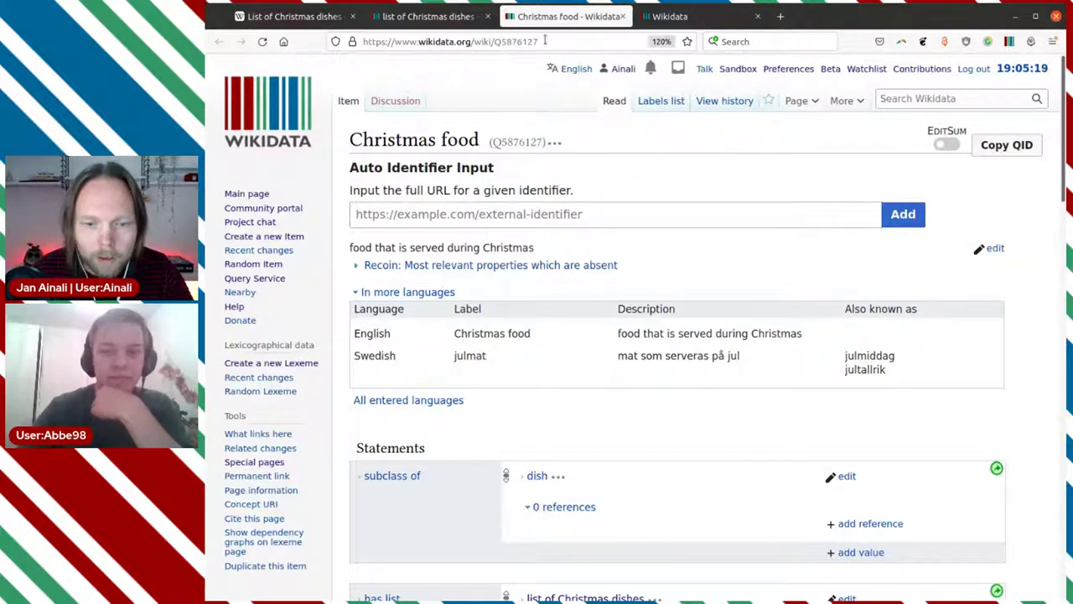
# Remove the Swedish alias 'Jultallrik' from the list of Christmas dishes item and publish
pyautogui.click(457, 18)
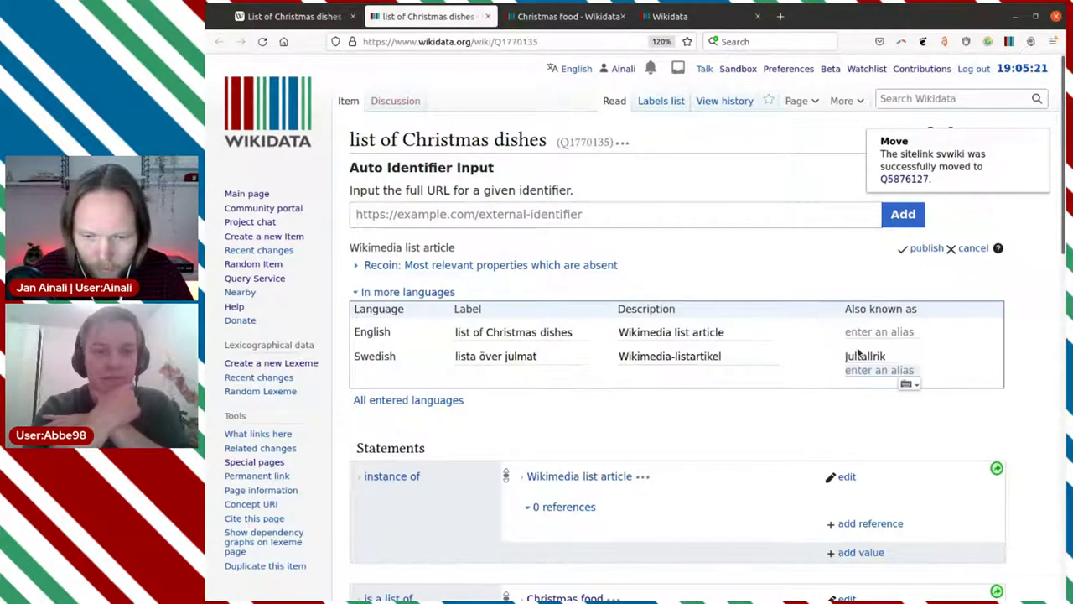
pyautogui.doubleClick(864, 357)
pyautogui.press('BackSpace')
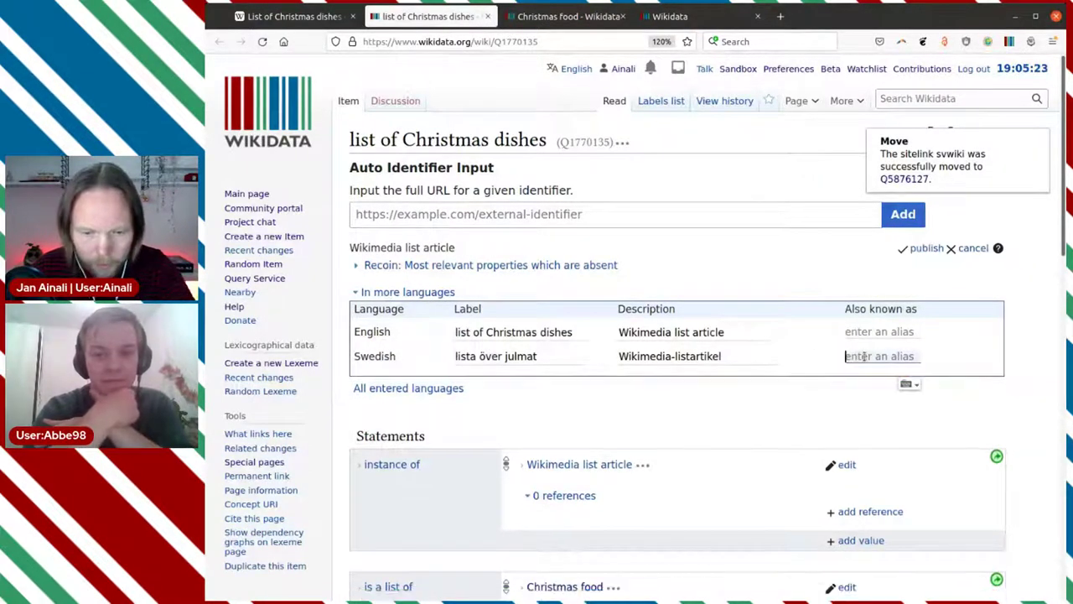
pyautogui.click(922, 248)
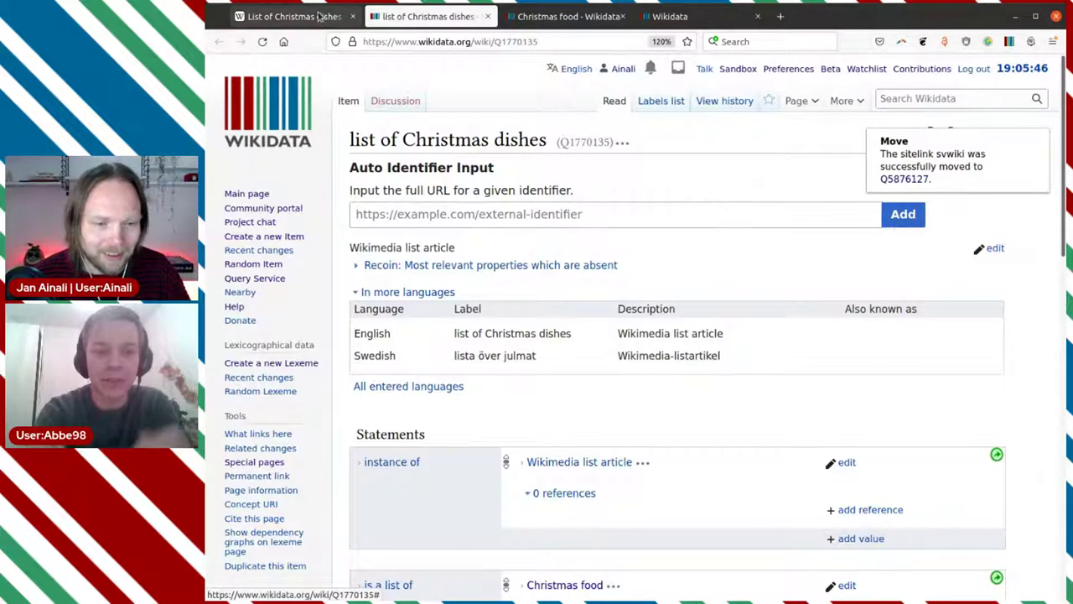
pyautogui.hotkey('ctrl', 'pageup')
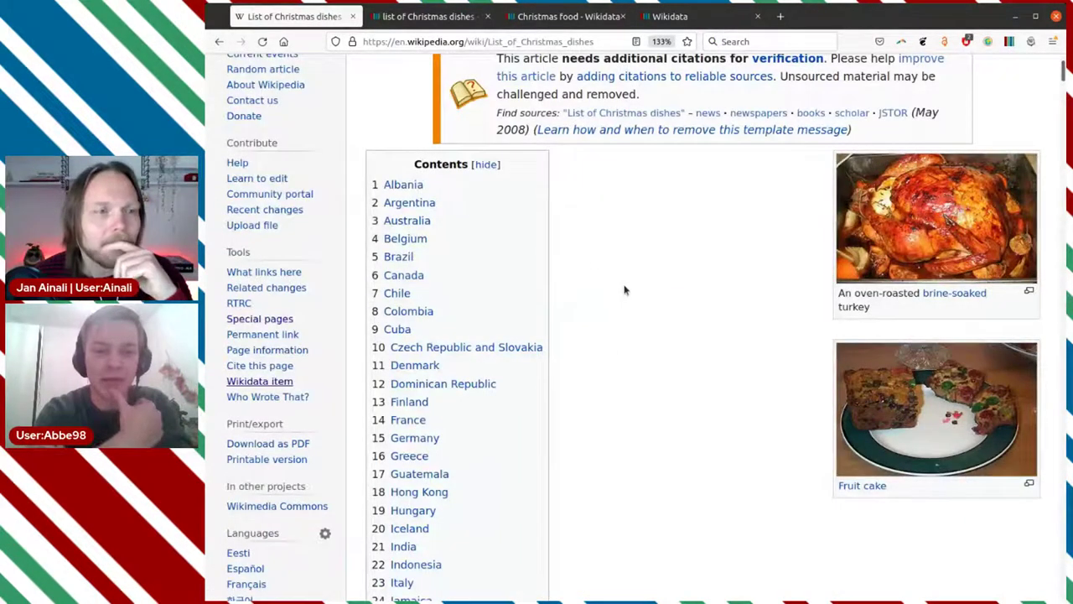
# Jump to the list's Sweden section and open the Julebord article in a new tab
pyautogui.scroll(-10, 634, 270)
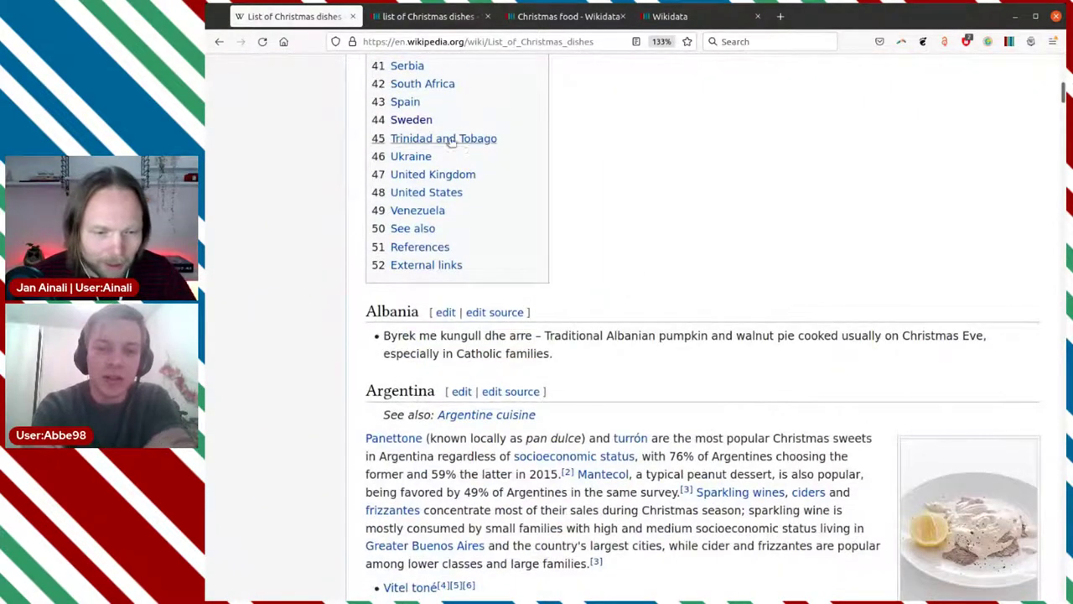
pyautogui.click(415, 119)
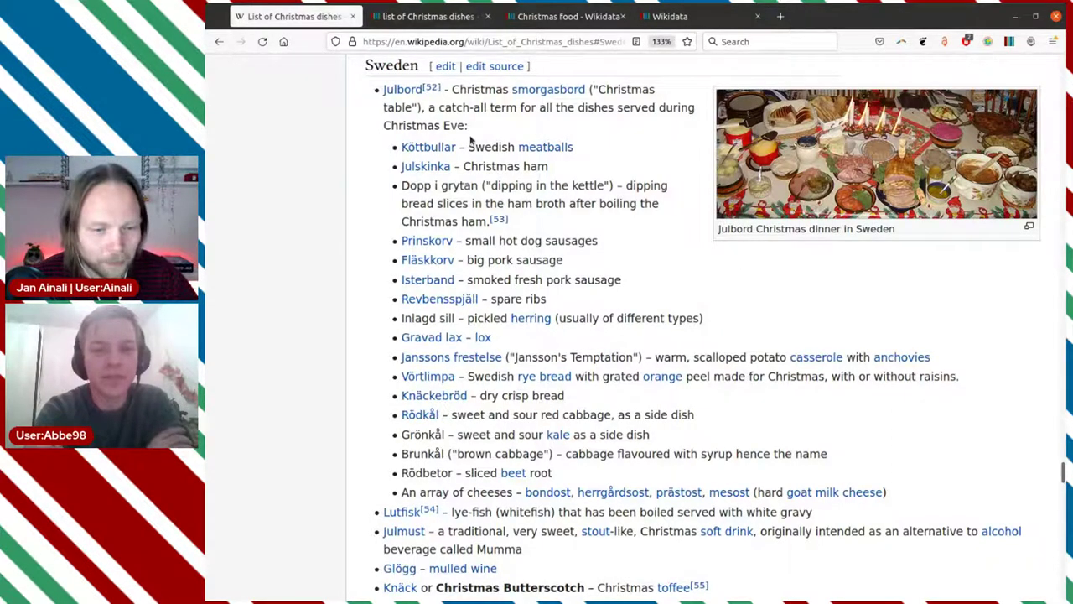
pyautogui.middleClick(399, 93)
pyautogui.hotkey('ctrl', 'Tab')
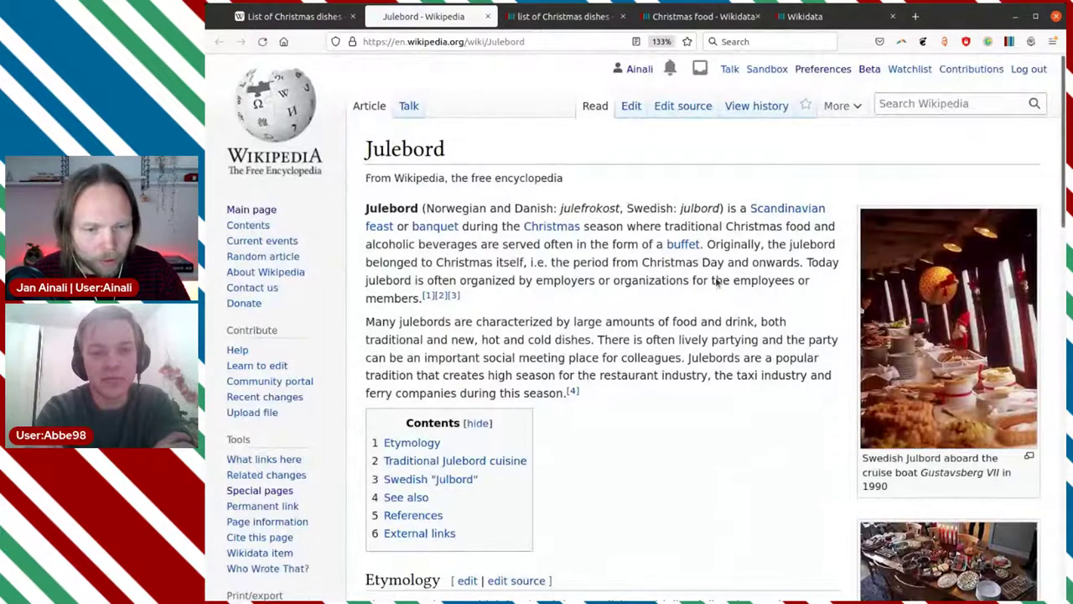
# Read the Julebord article's section on the Swedish Julbord
pyautogui.scroll(-2, 702, 249)
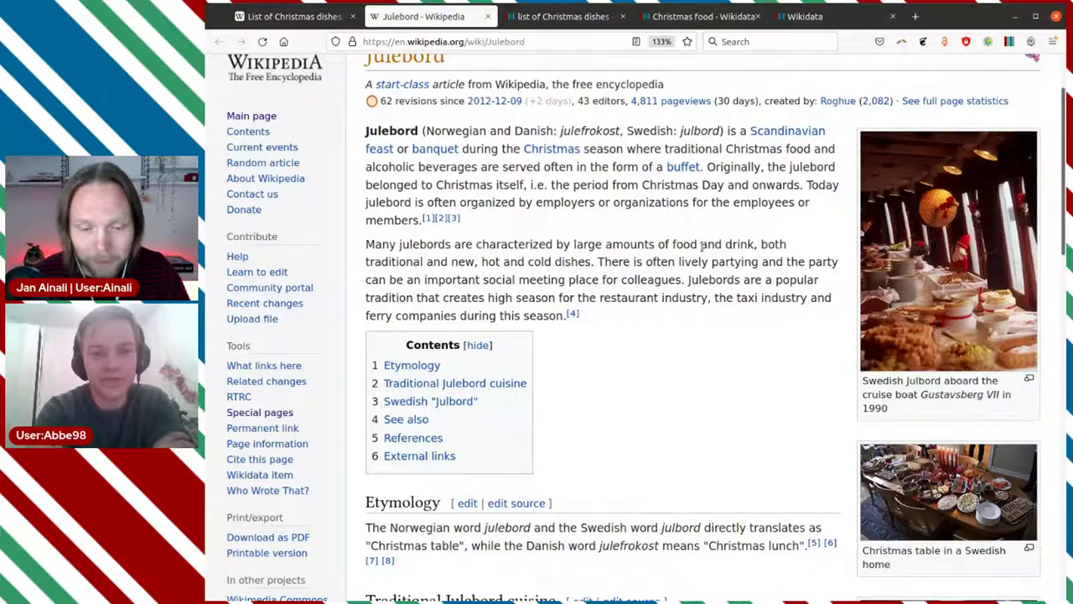
pyautogui.scroll(-2, 701, 244)
pyautogui.scroll(-8, 702, 251)
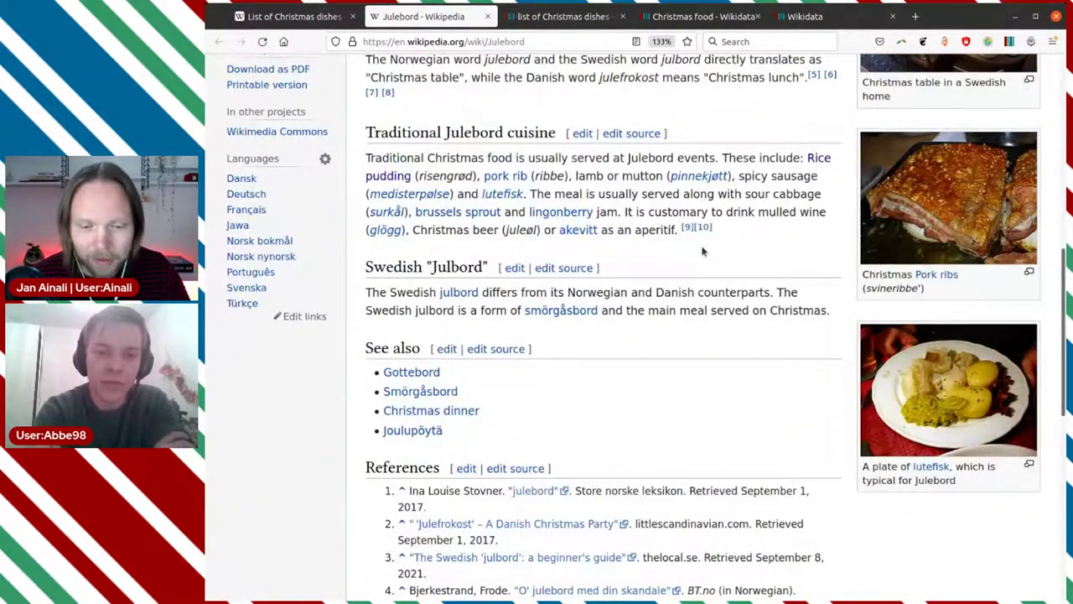
pyautogui.moveTo(380, 291); pyautogui.dragTo(511, 311)
pyautogui.click(713, 312)
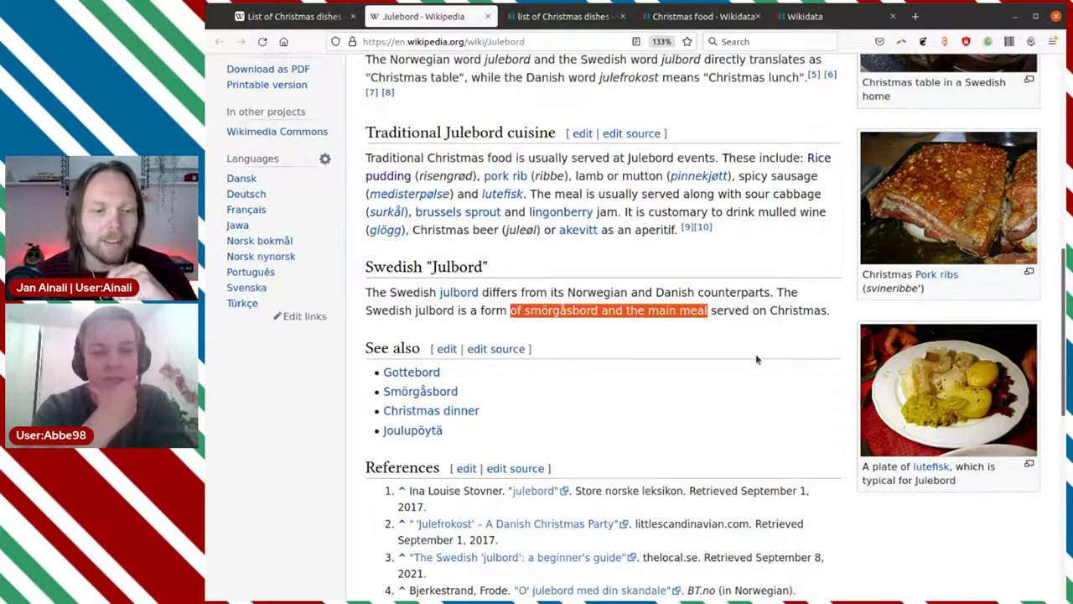
pyautogui.scroll(3, 637, 360)
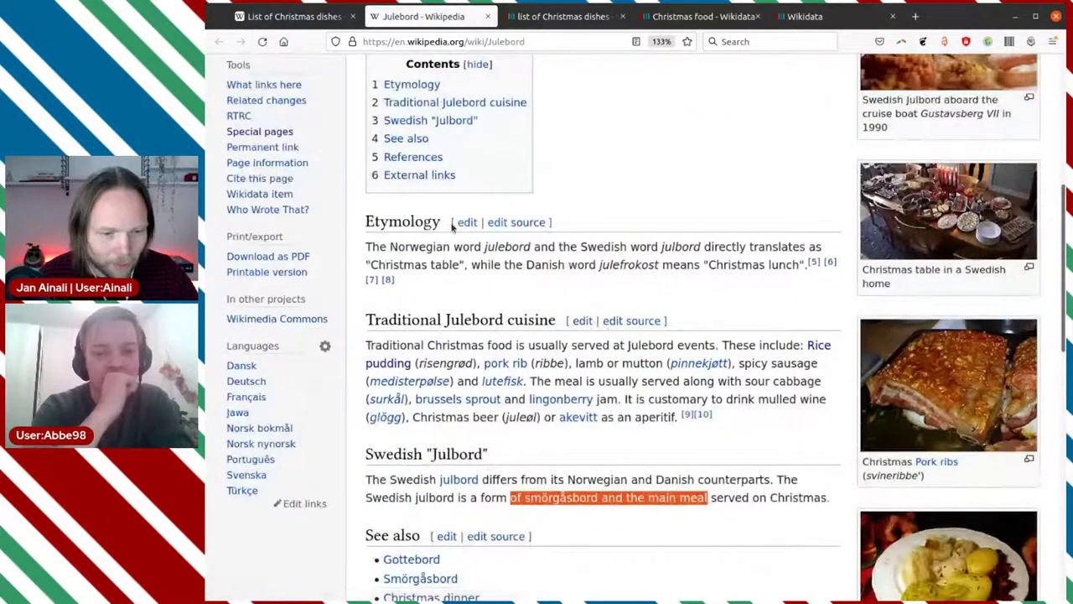
# Open the Julebord Wikidata item Q468731 and scroll past its statements to the ten Wikipedia sitelinks
pyautogui.middleClick(291, 195)
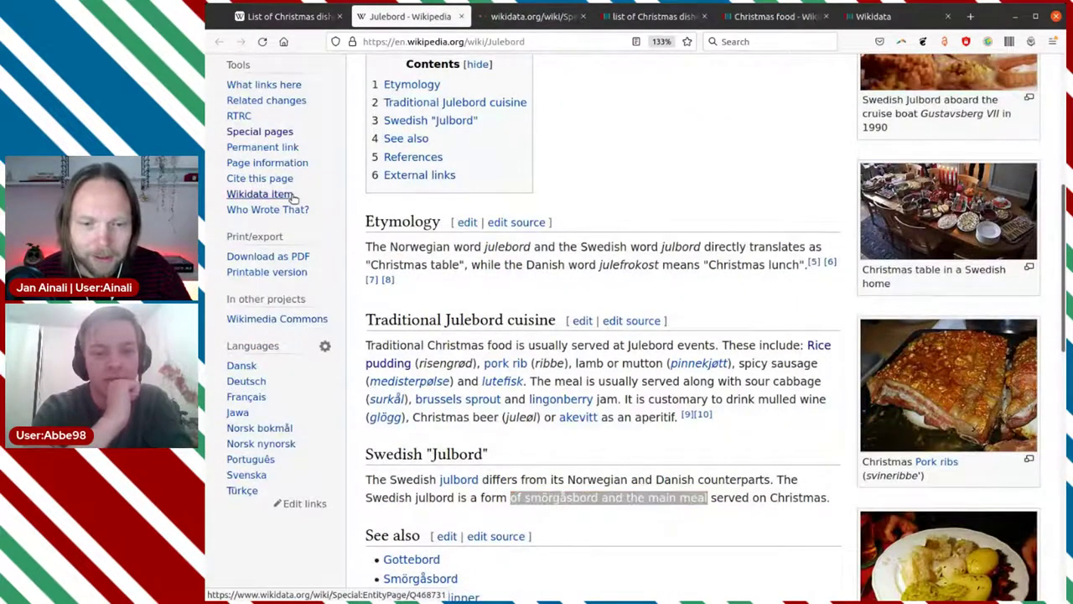
pyautogui.hotkey('ctrl', 'Tab')
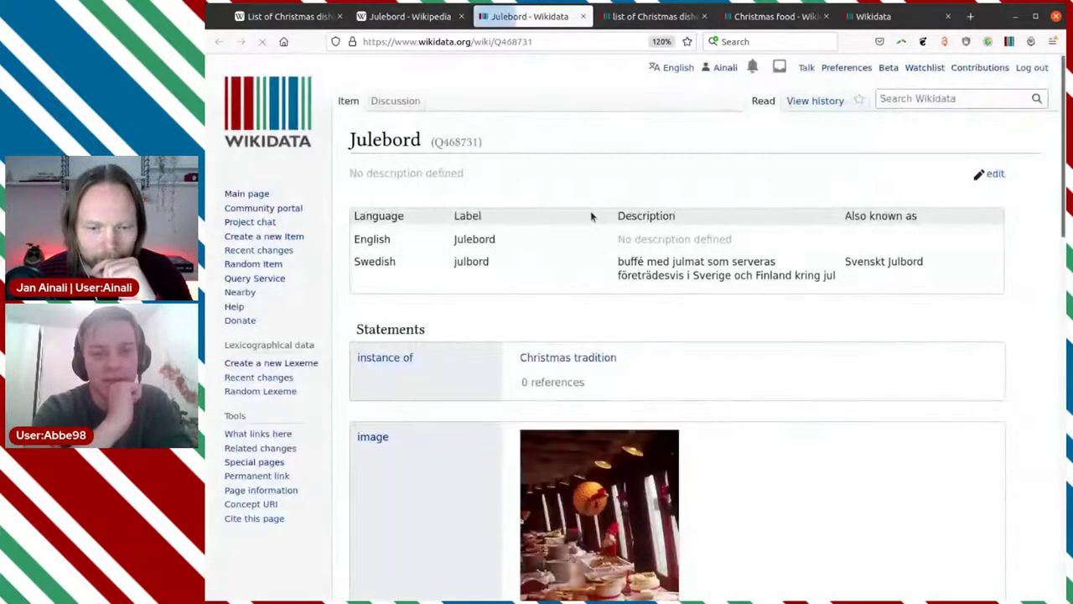
pyautogui.scroll(-2, 590, 217)
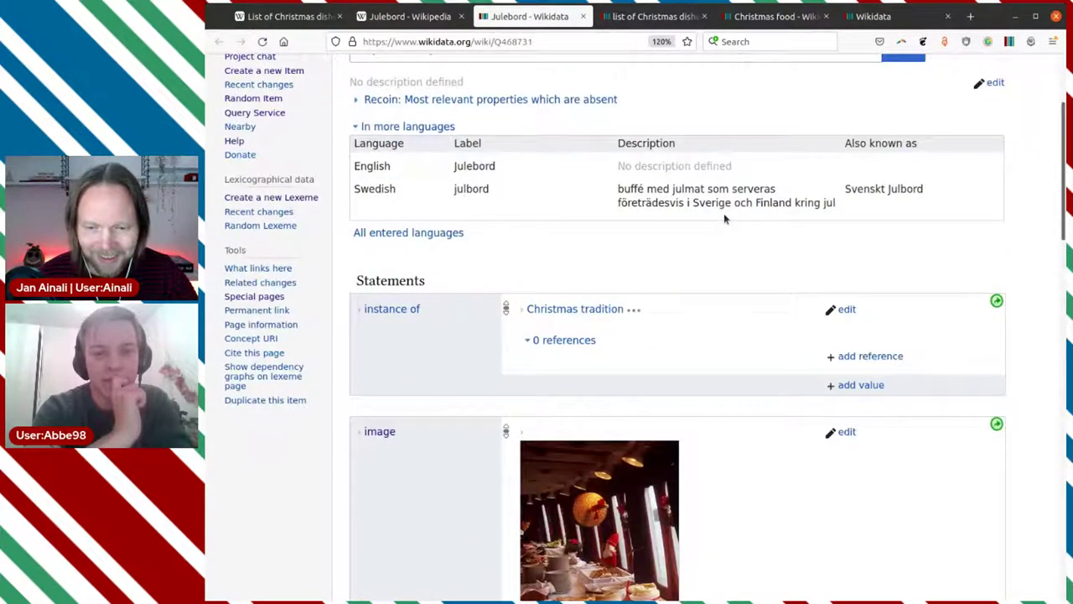
pyautogui.scroll(-2, 725, 219)
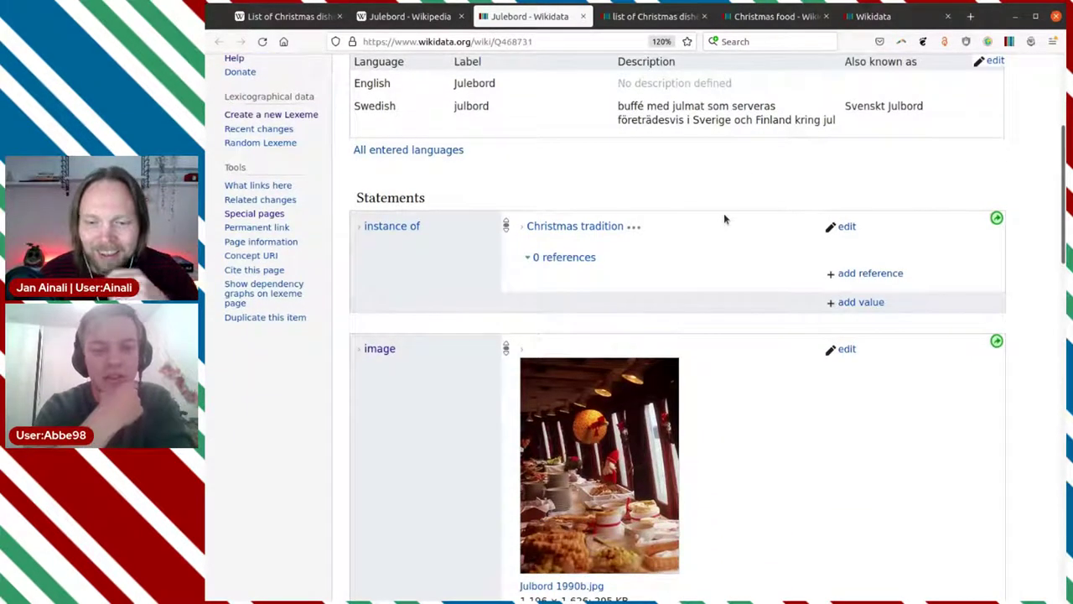
pyautogui.scroll(-2, 725, 219)
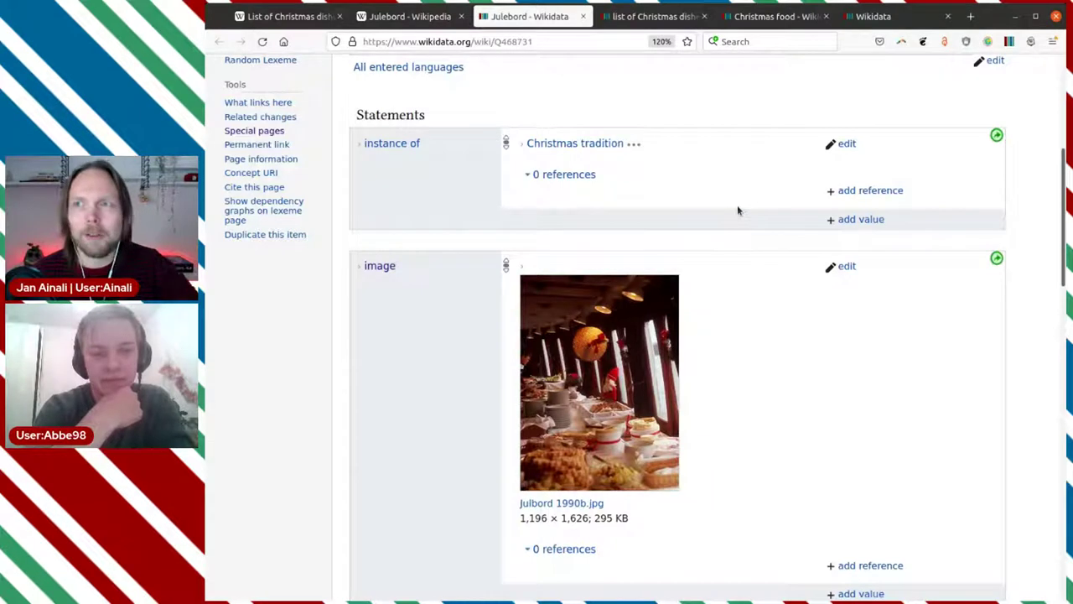
pyautogui.scroll(-10, 759, 193)
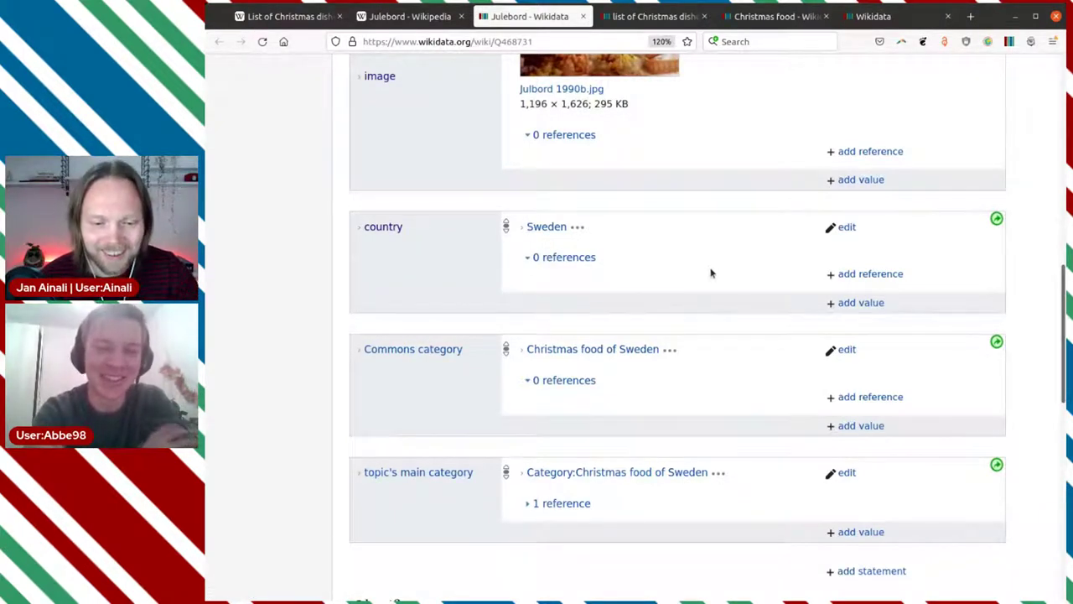
pyautogui.scroll(2, 727, 252)
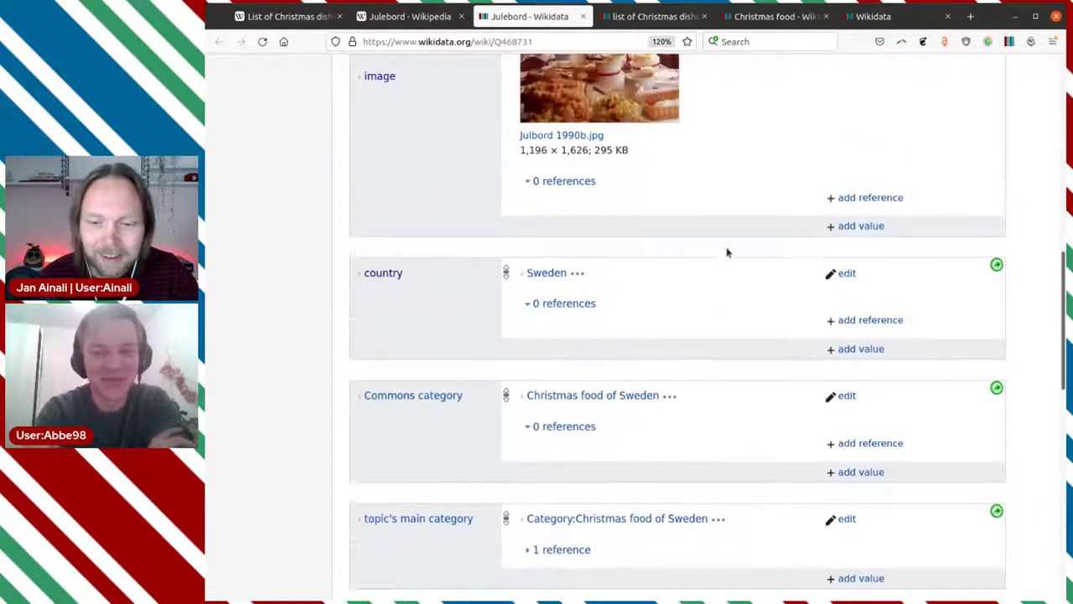
pyautogui.scroll(3, 727, 251)
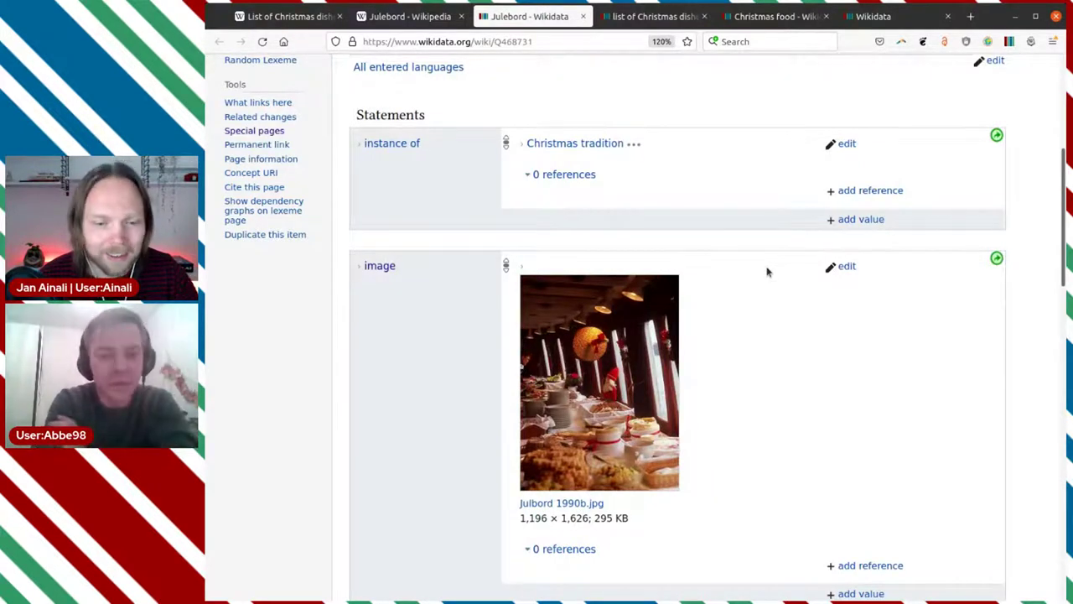
pyautogui.scroll(-2, 766, 270)
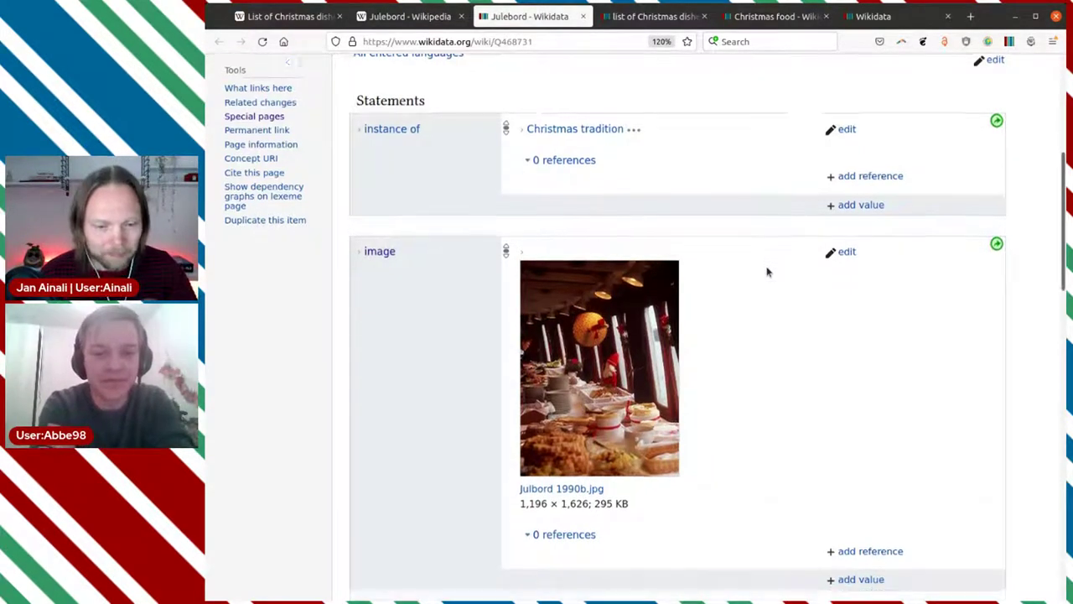
pyautogui.scroll(4, 683, 230)
pyautogui.scroll(-3, 630, 269)
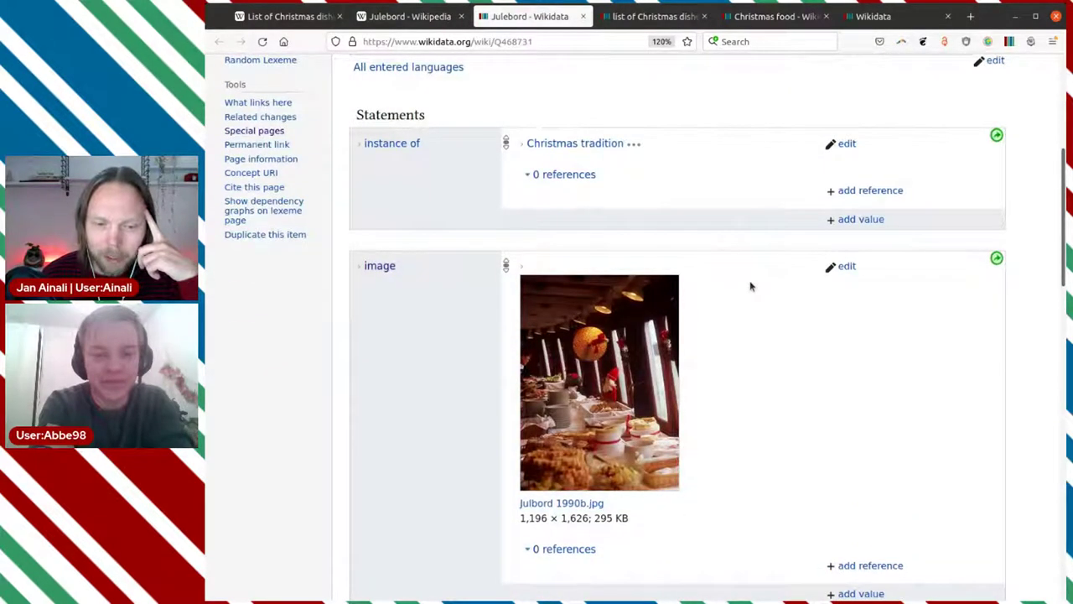
pyautogui.scroll(-1, 750, 286)
pyautogui.scroll(3, 751, 287)
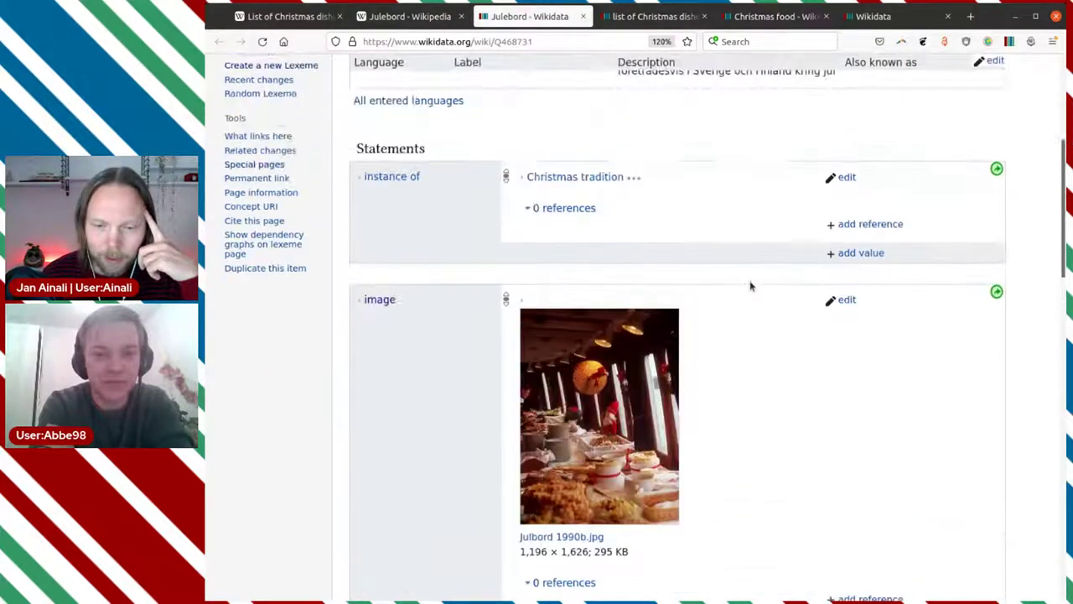
pyautogui.scroll(-2, 750, 287)
pyautogui.scroll(-8, 750, 286)
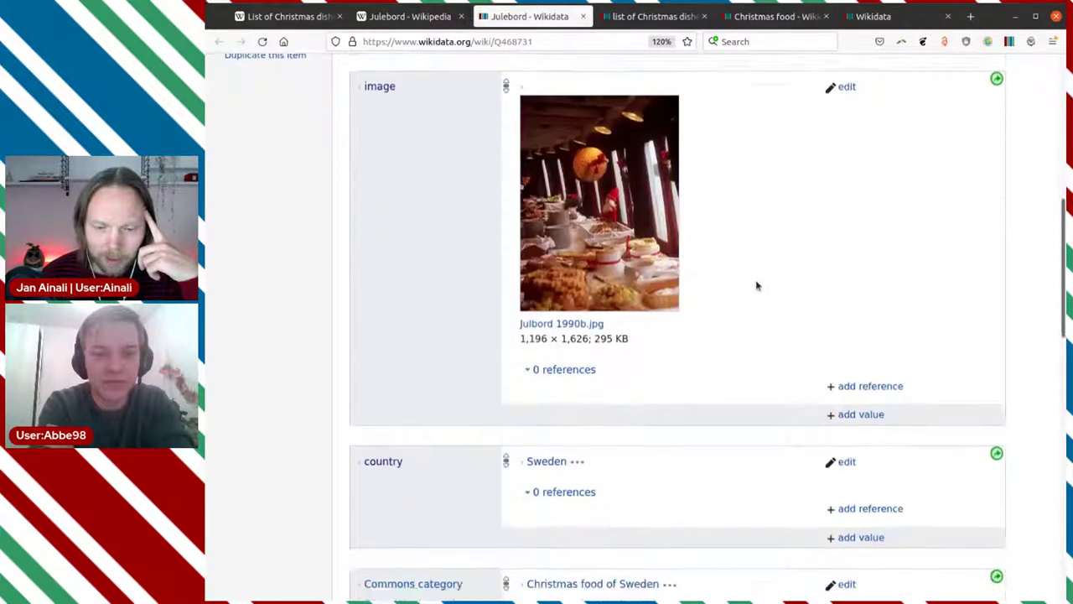
pyautogui.scroll(-7, 757, 292)
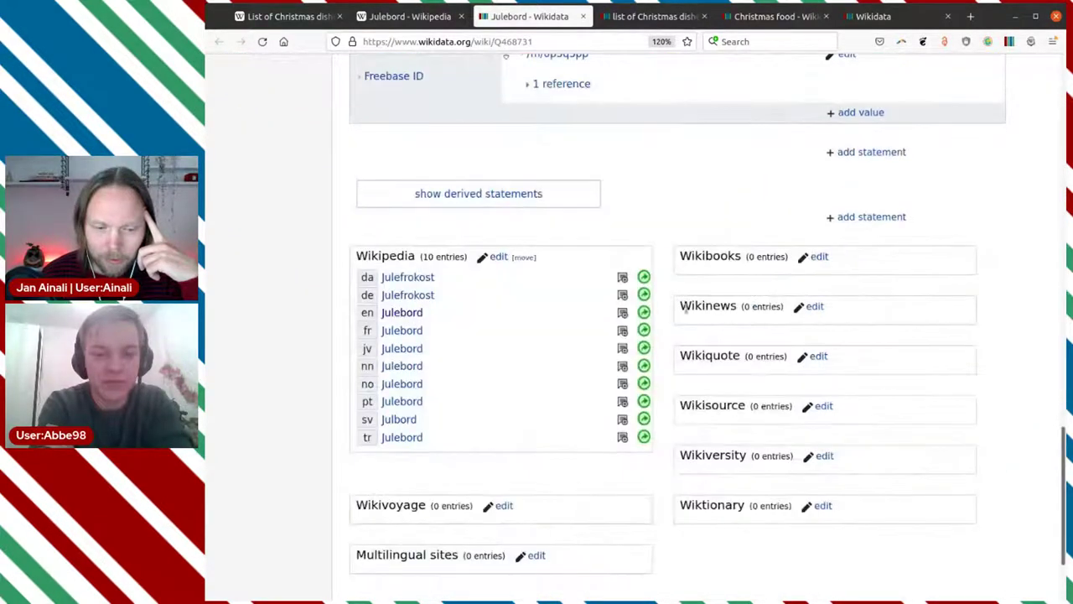
pyautogui.middleClick(408, 295)
pyautogui.hotkey('ctrl', 'Tab')
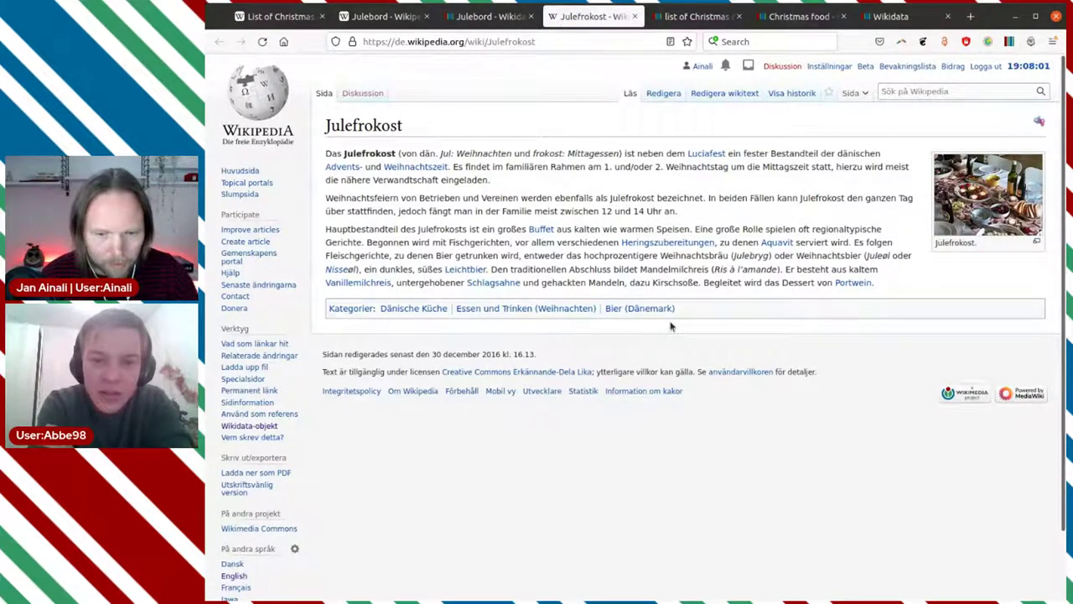
pyautogui.hotkey('ctrl', 'shift', 'Tab')
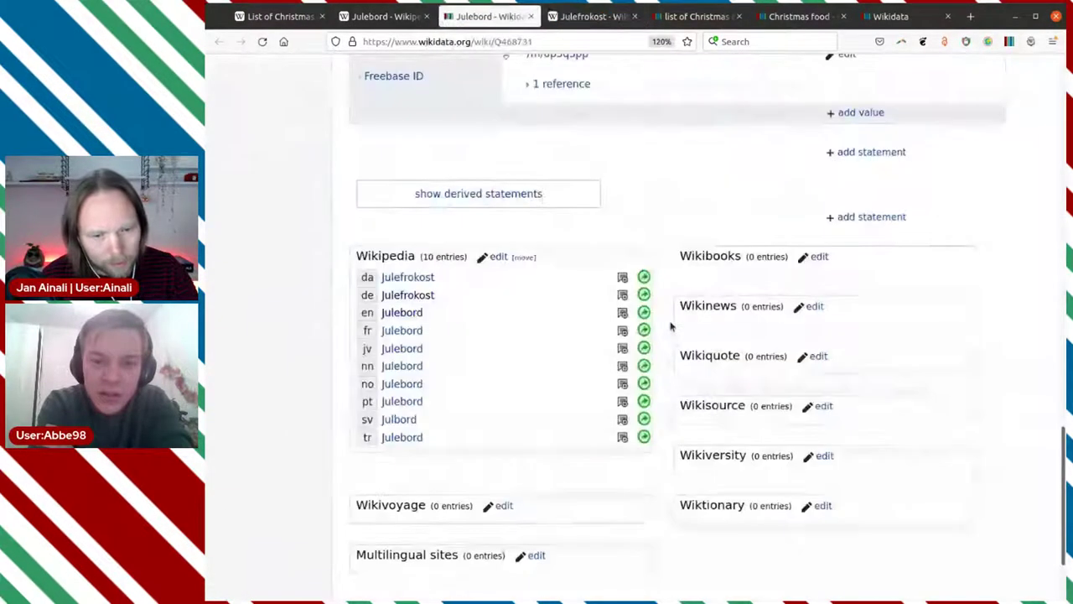
pyautogui.scroll(3, 648, 330)
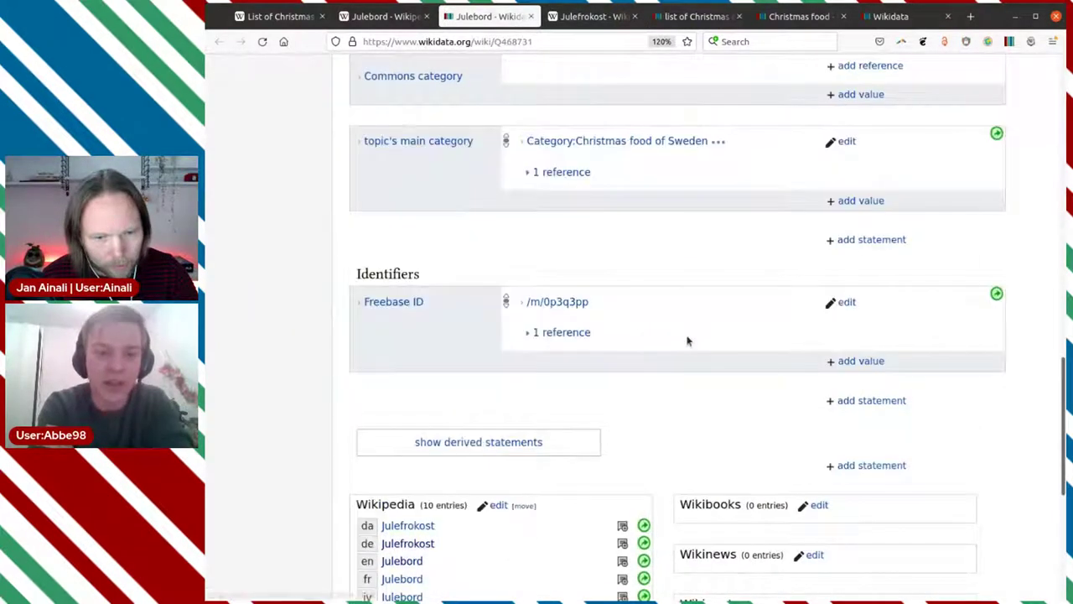
pyautogui.scroll(5, 688, 338)
pyautogui.scroll(1, 688, 341)
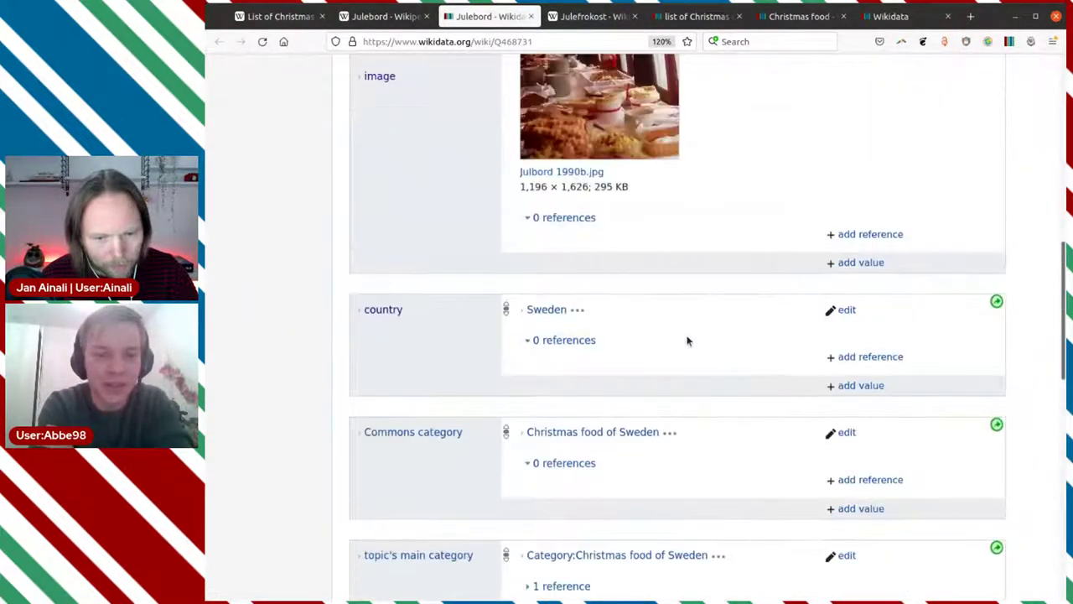
pyautogui.hotkey('ctrl', 'Tab')
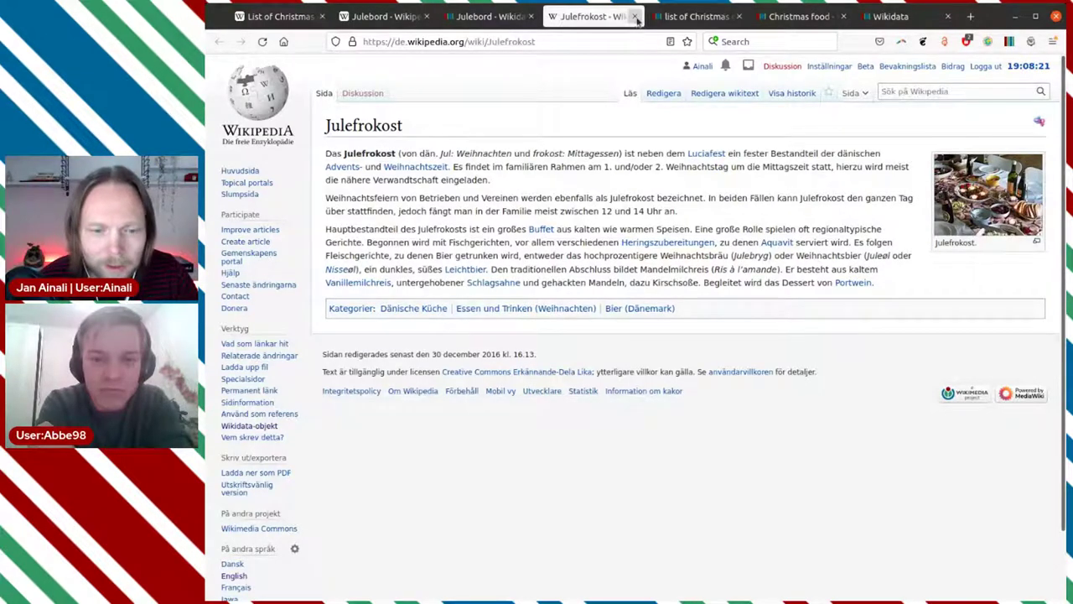
pyautogui.click(634, 16)
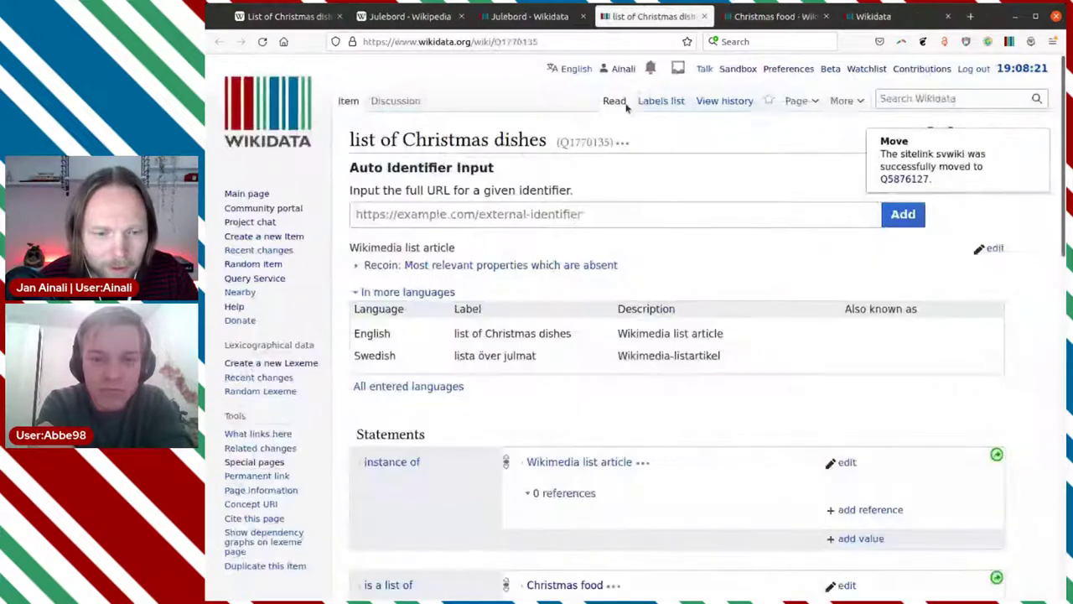
pyautogui.click(513, 22)
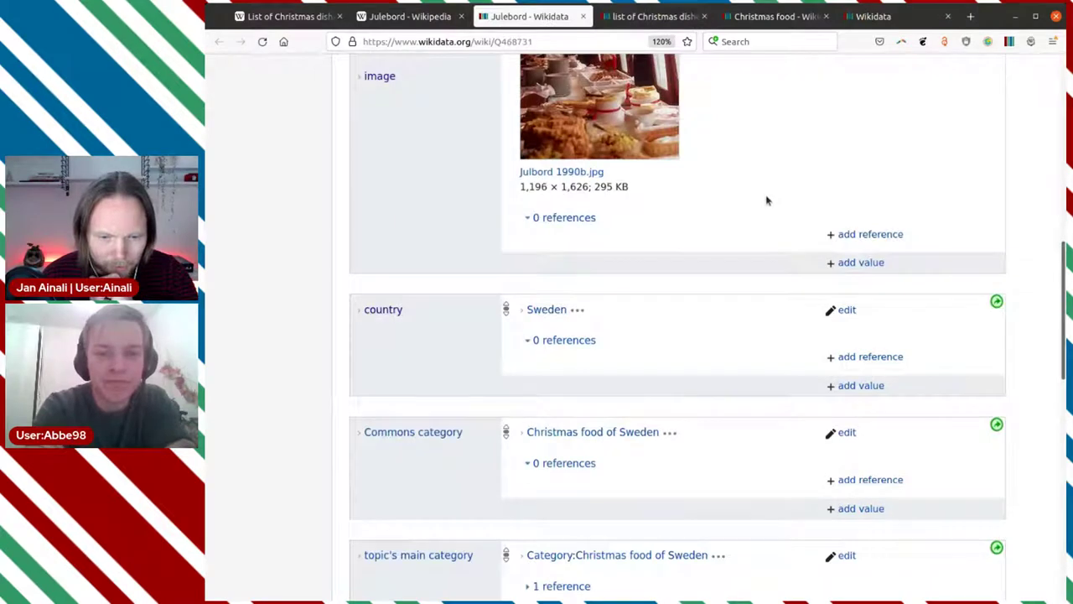
pyautogui.scroll(-2, 776, 205)
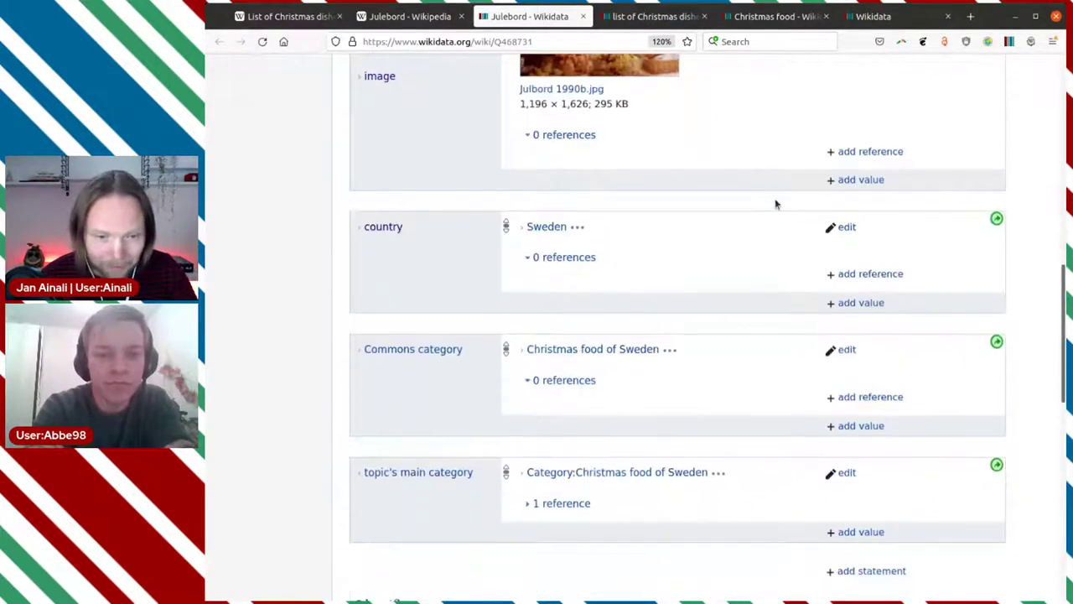
pyautogui.hotkey('ctrl', 'pageup')
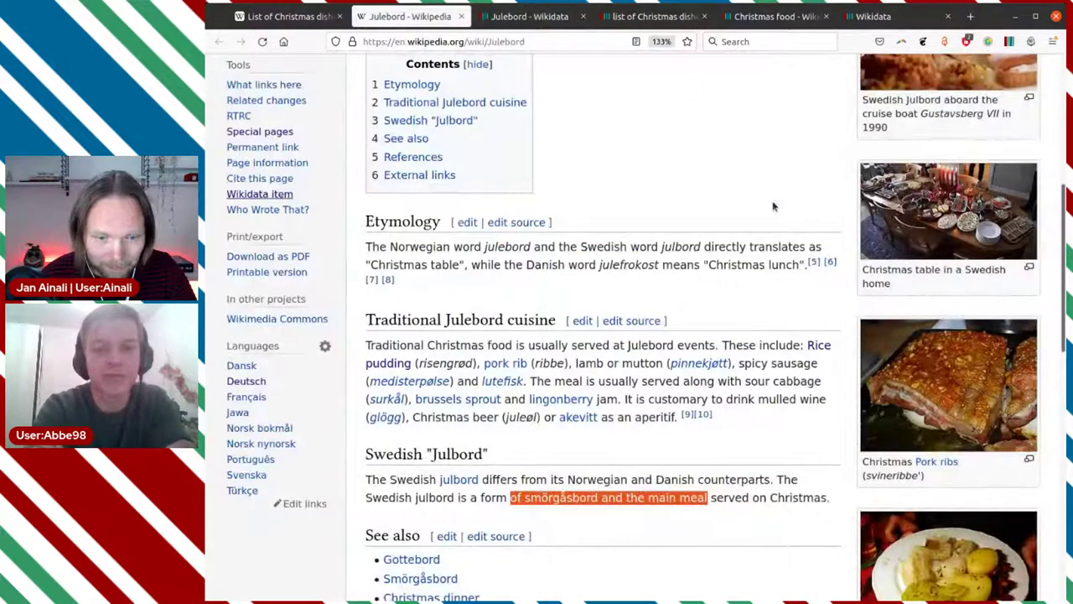
pyautogui.hotkey('ctrl', 'pagedown')
pyautogui.scroll(-10, 752, 213)
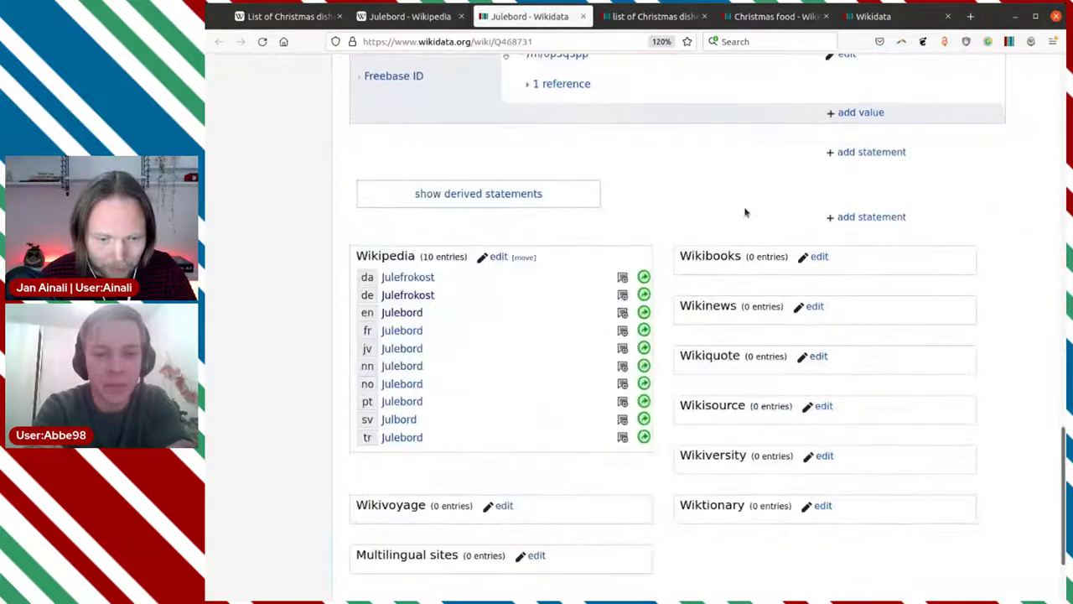
# Read the Danish 'Julefrokost' article in a new tab, then go back to Julebord's Wikidata item
pyautogui.middleClick(419, 278)
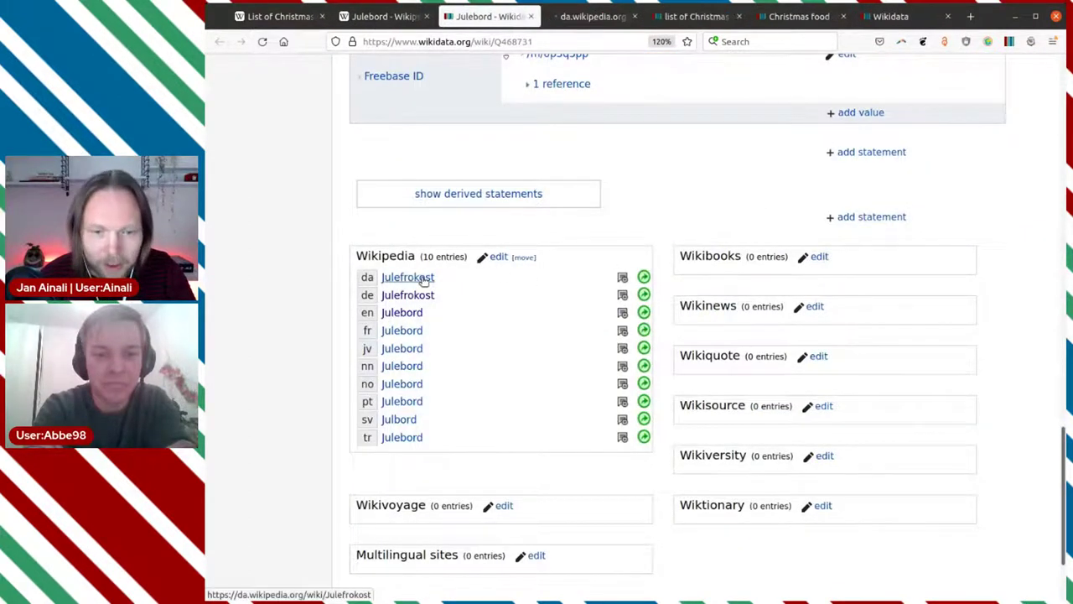
pyautogui.hotkey('ctrl', 'Tab')
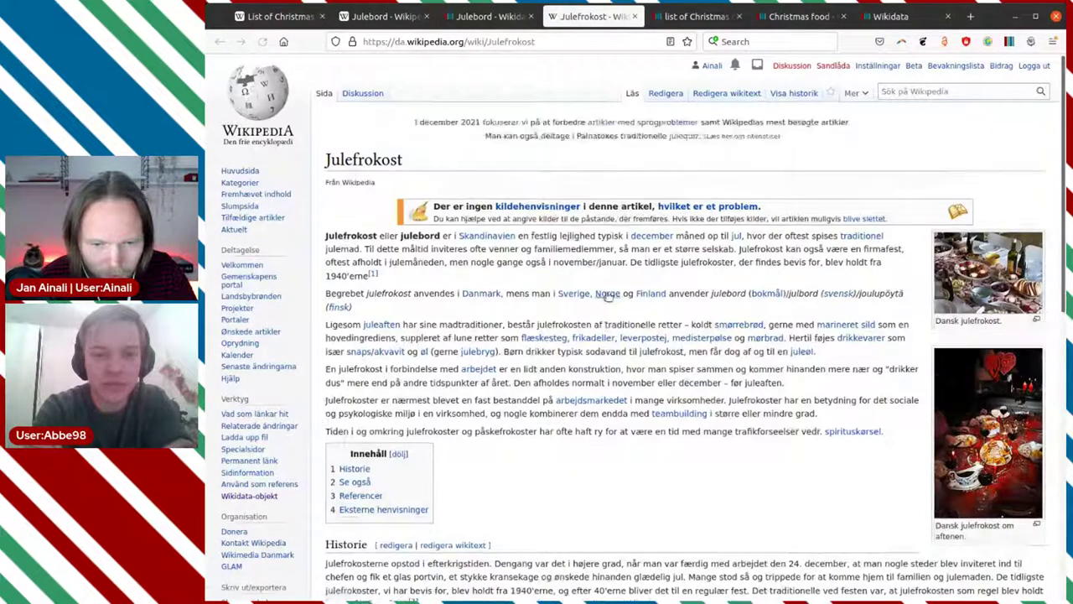
pyautogui.scroll(-1, 607, 295)
pyautogui.scroll(-1, 620, 306)
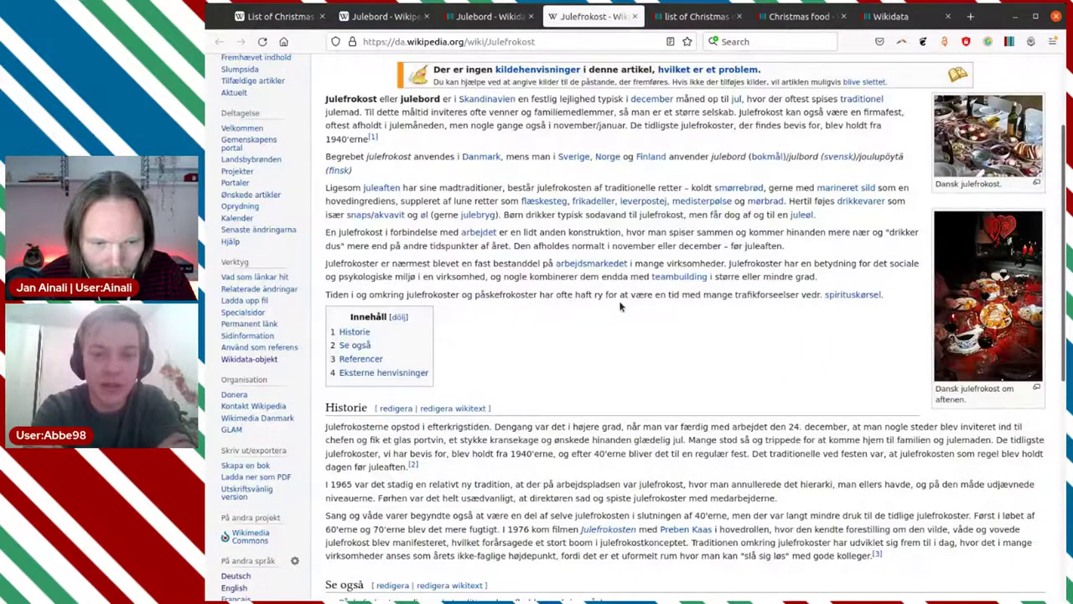
pyautogui.scroll(-1, 621, 306)
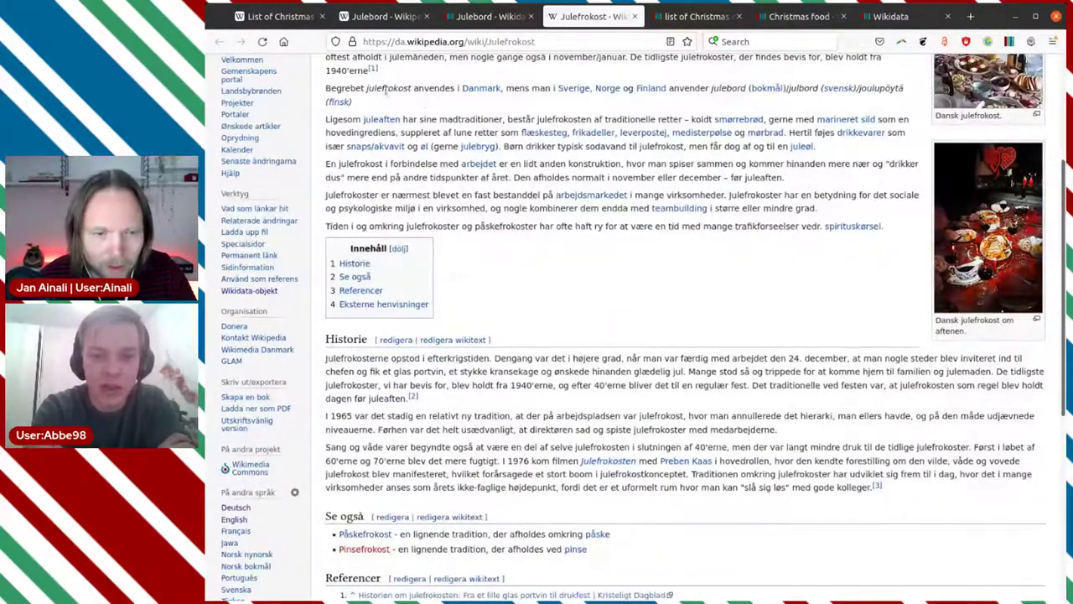
pyautogui.moveTo(368, 88); pyautogui.dragTo(417, 89)
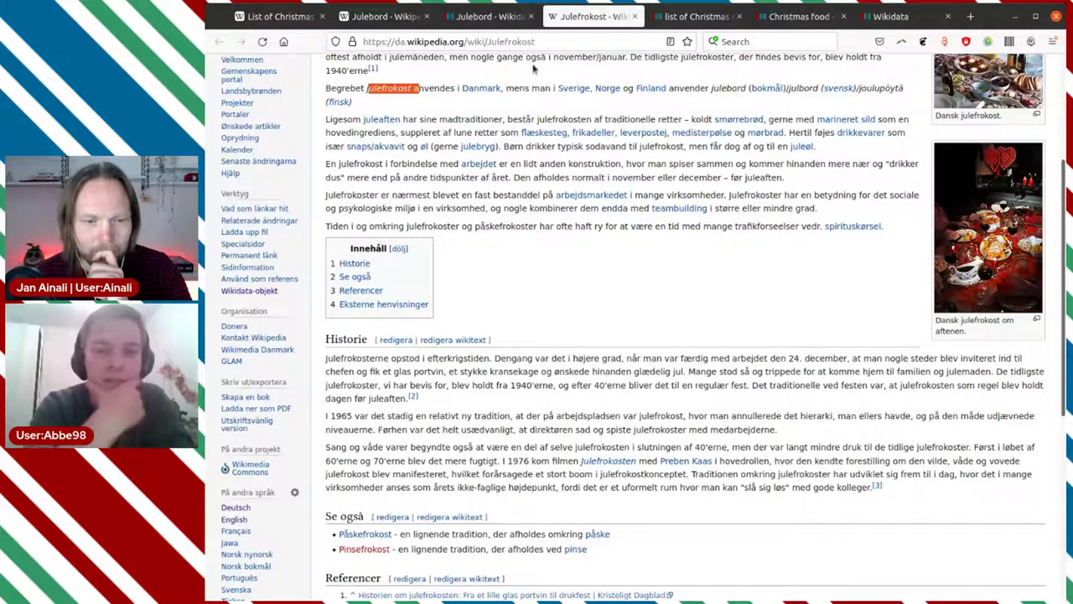
pyautogui.click(508, 20)
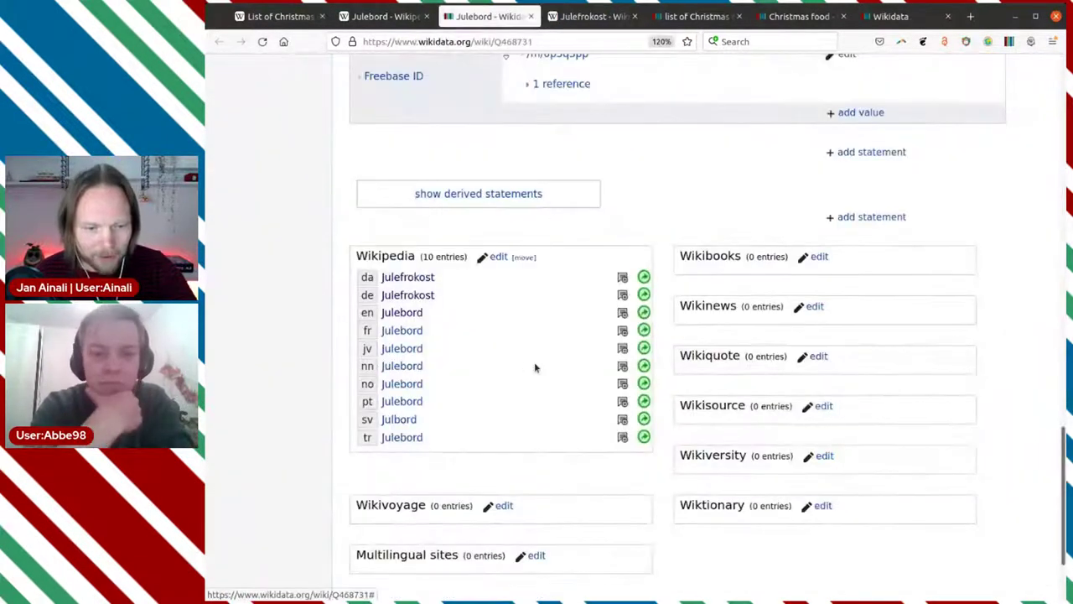
# Open the Norwegian 'Julebord' article and read its sentence about the Swedish julbord
pyautogui.click(406, 384)
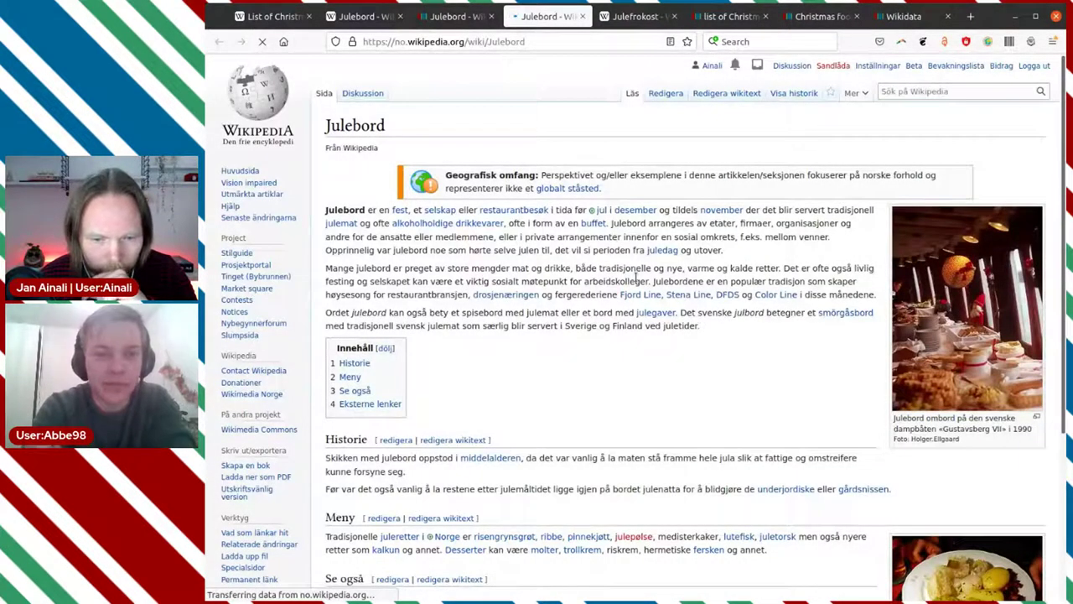
pyautogui.scroll(-2, 635, 277)
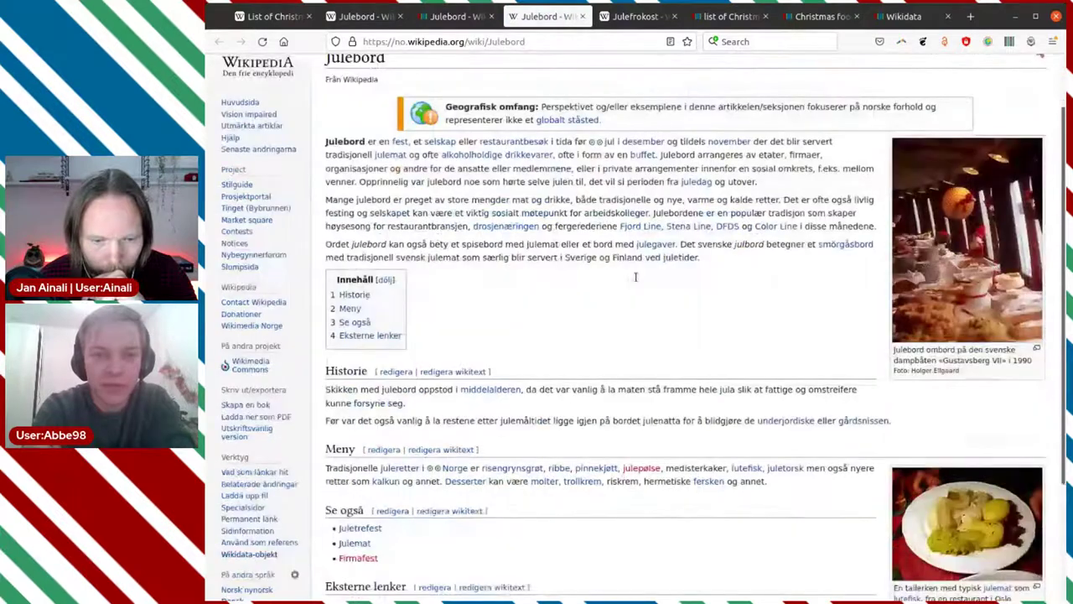
pyautogui.scroll(-2, 635, 276)
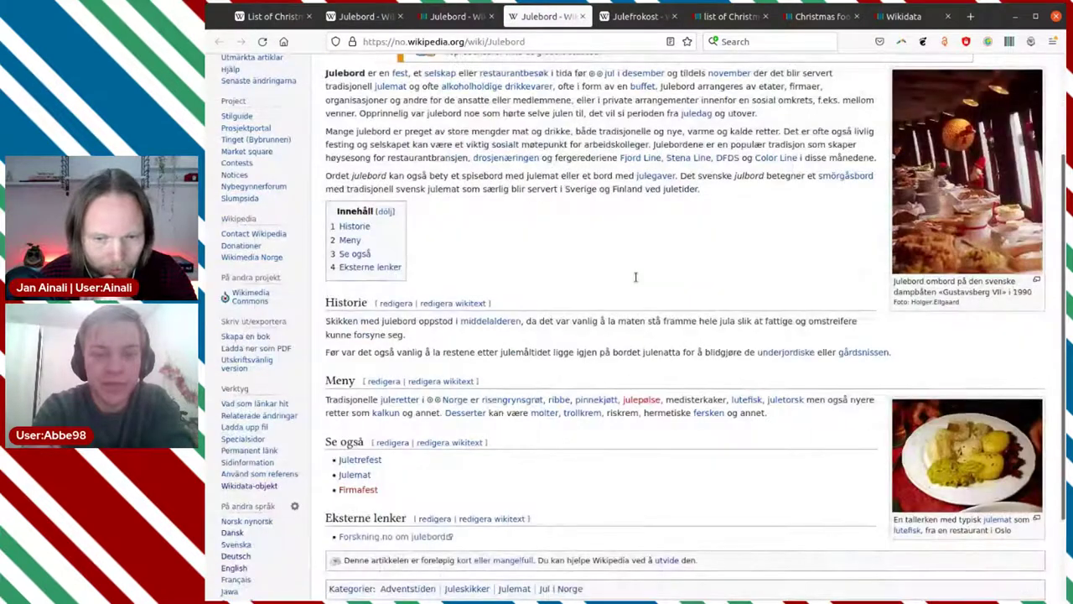
pyautogui.scroll(4, 635, 277)
pyautogui.scroll(-2, 636, 277)
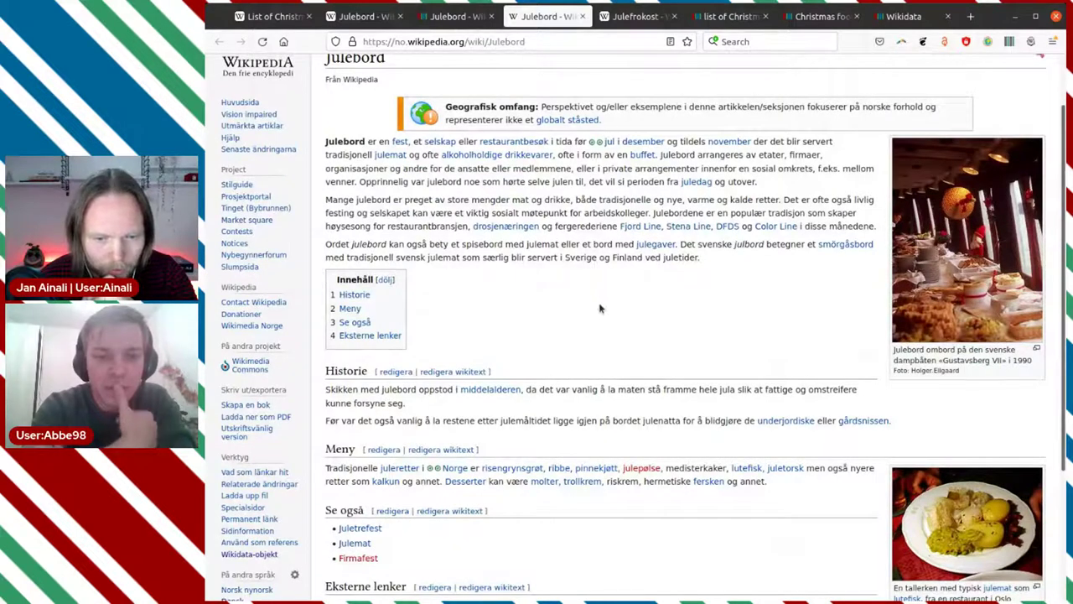
pyautogui.moveTo(692, 245); pyautogui.dragTo(708, 265)
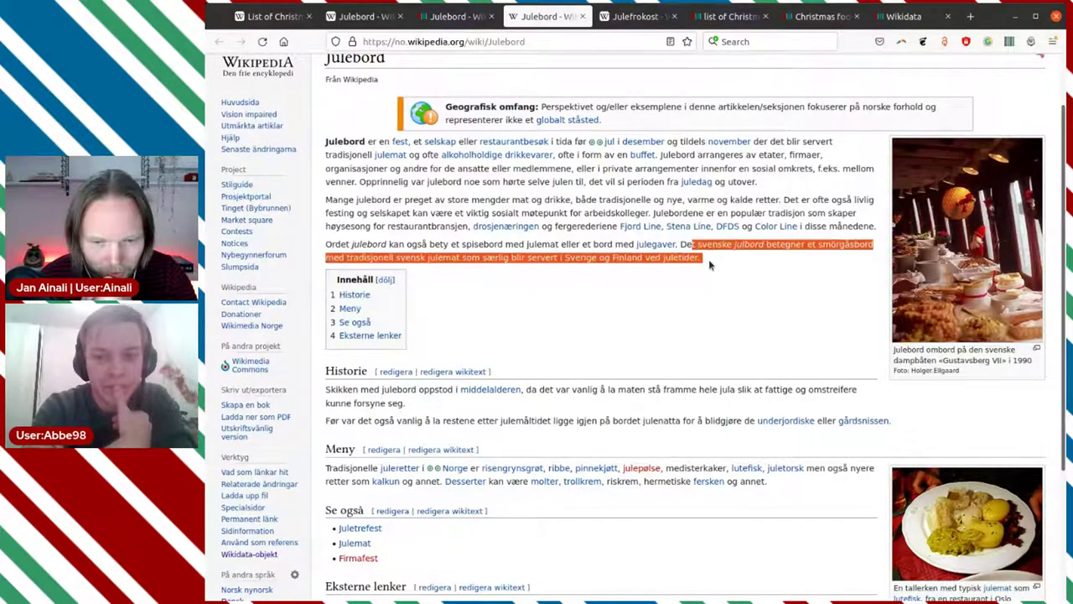
pyautogui.click(720, 312)
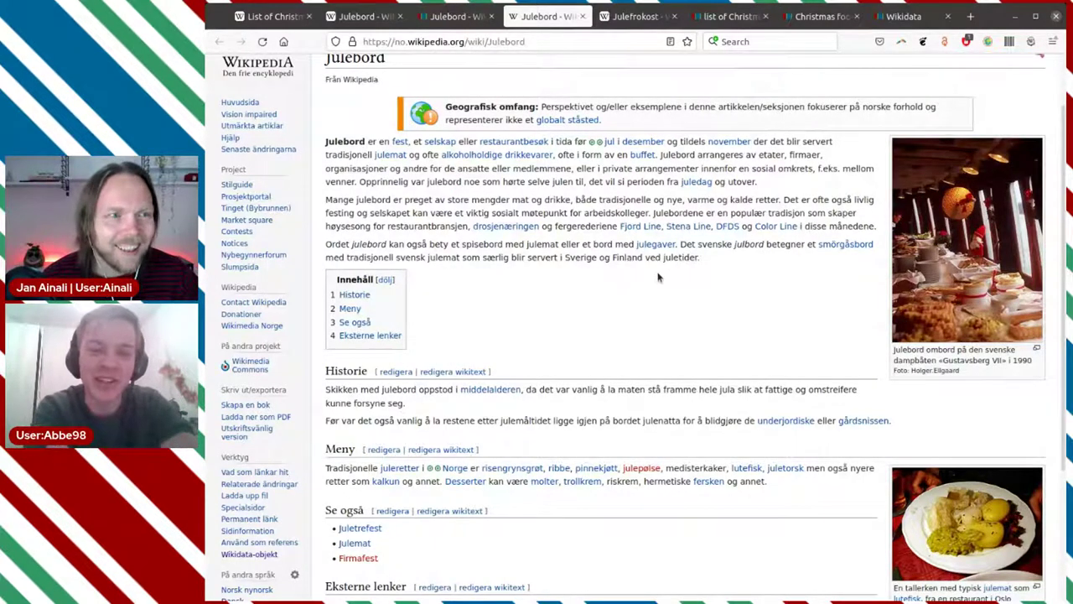
pyautogui.click(453, 16)
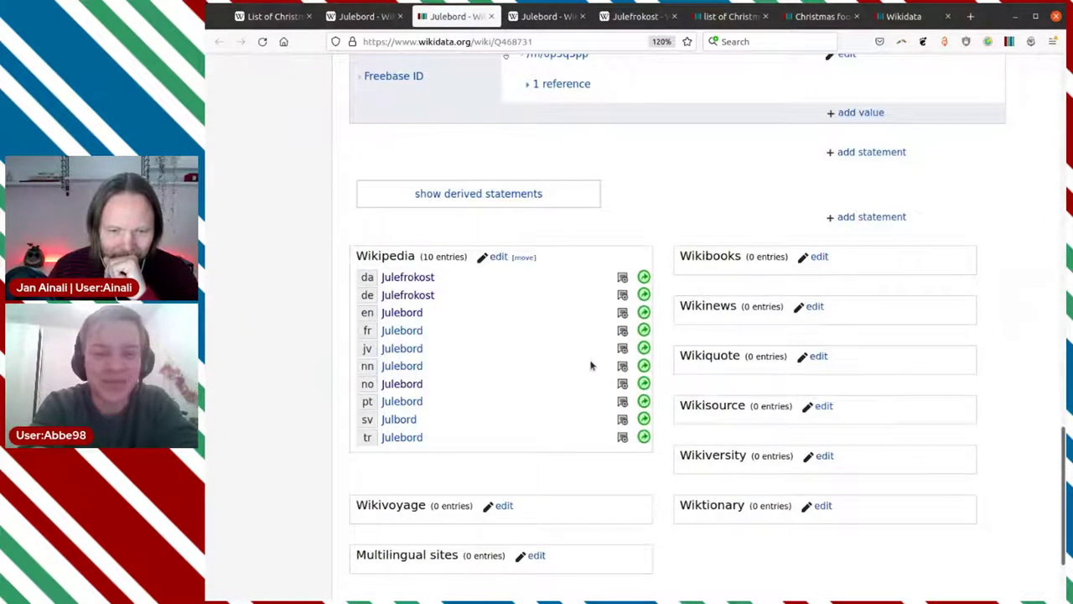
pyautogui.scroll(-3, 590, 365)
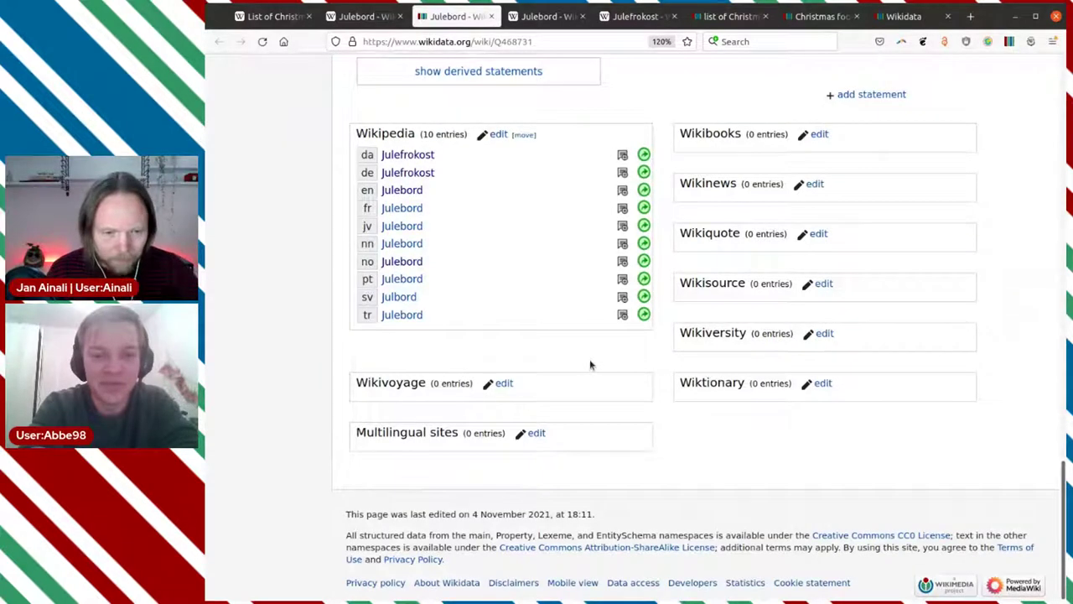
pyautogui.scroll(10, 590, 365)
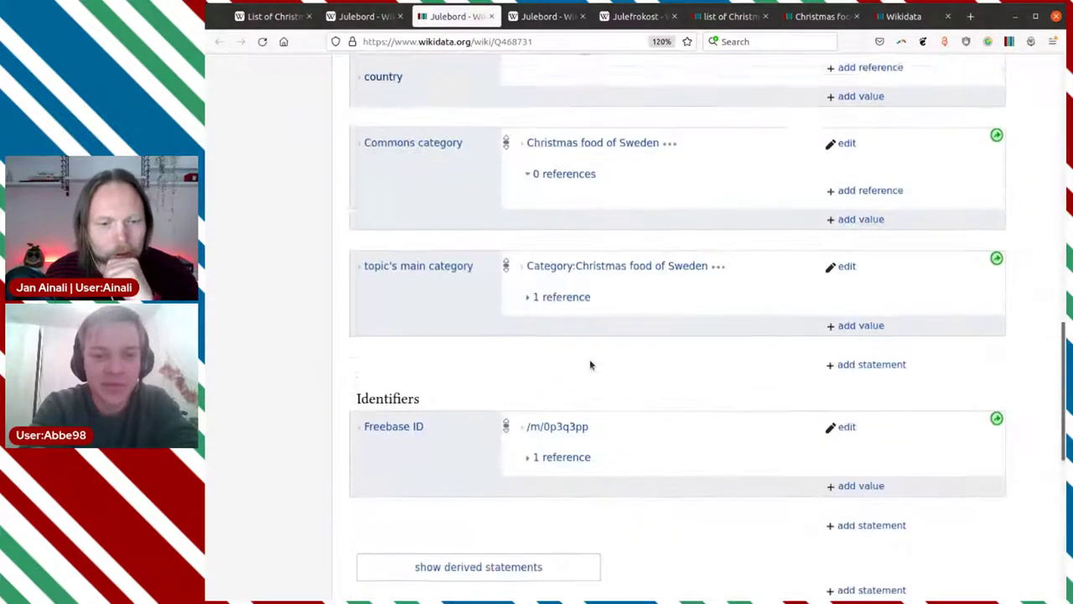
pyautogui.scroll(12, 590, 365)
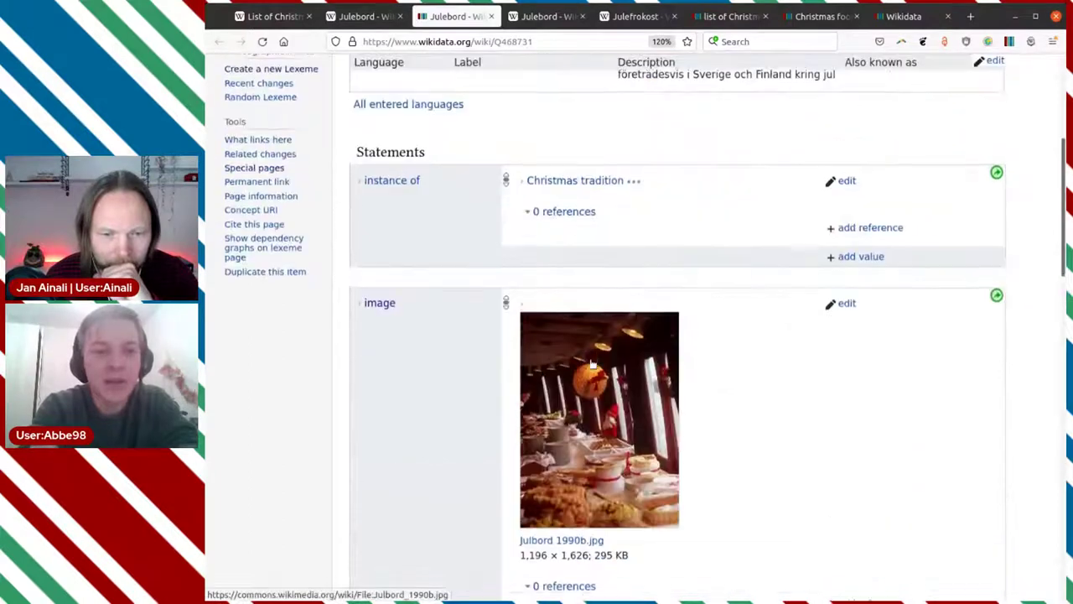
pyautogui.scroll(-2, 701, 306)
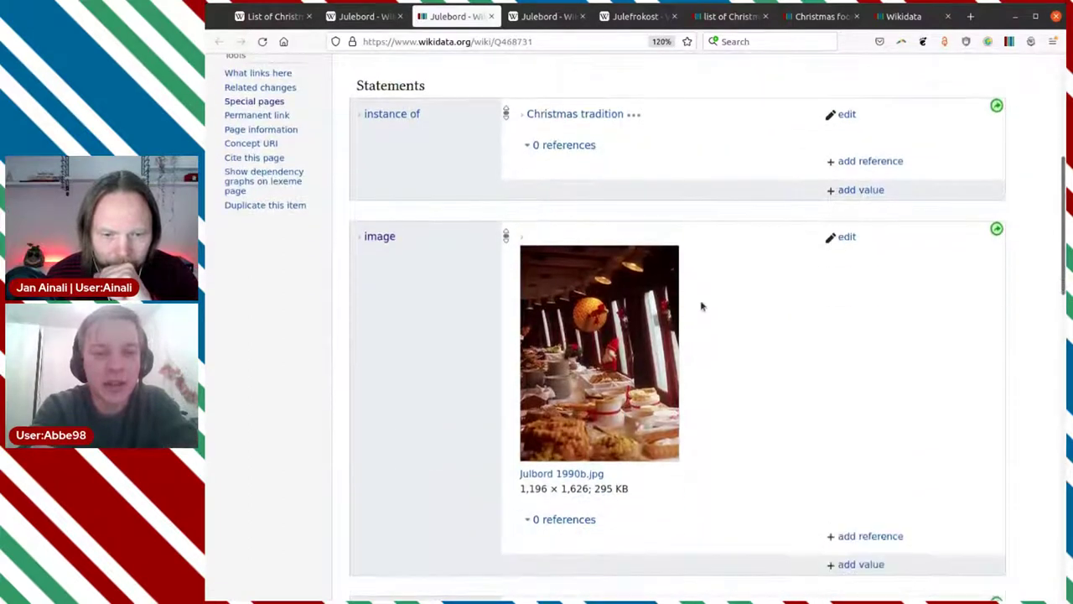
pyautogui.scroll(-10, 701, 301)
pyautogui.scroll(4, 703, 293)
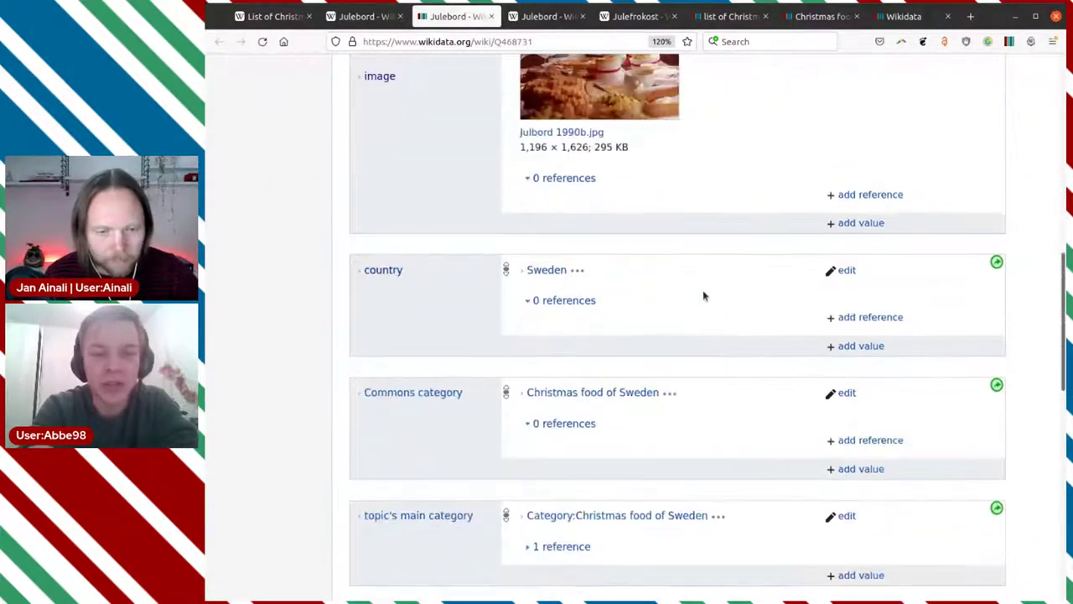
pyautogui.scroll(-12, 702, 294)
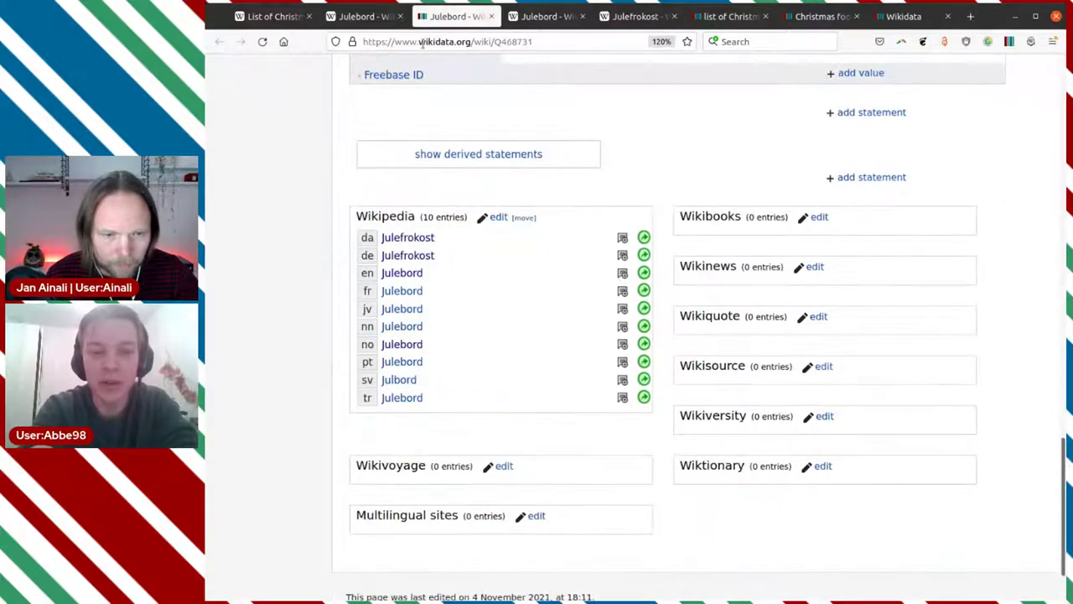
# Open Gottebord from Julebord's See also list, then its Wikidata item Q31886929 in a new tab
pyautogui.click(364, 15)
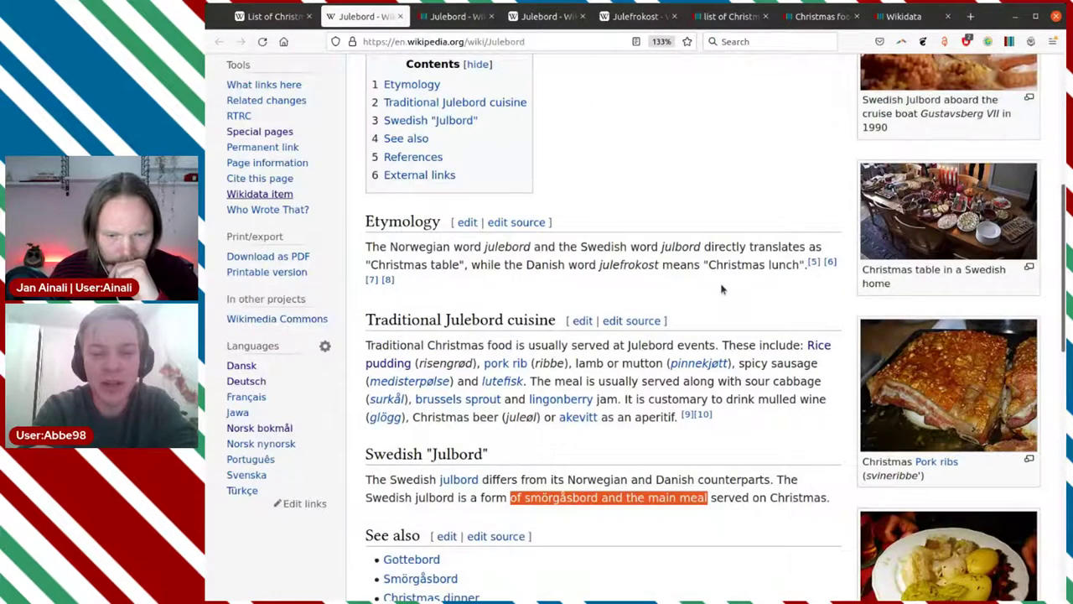
pyautogui.scroll(-2, 721, 289)
pyautogui.scroll(-4, 722, 289)
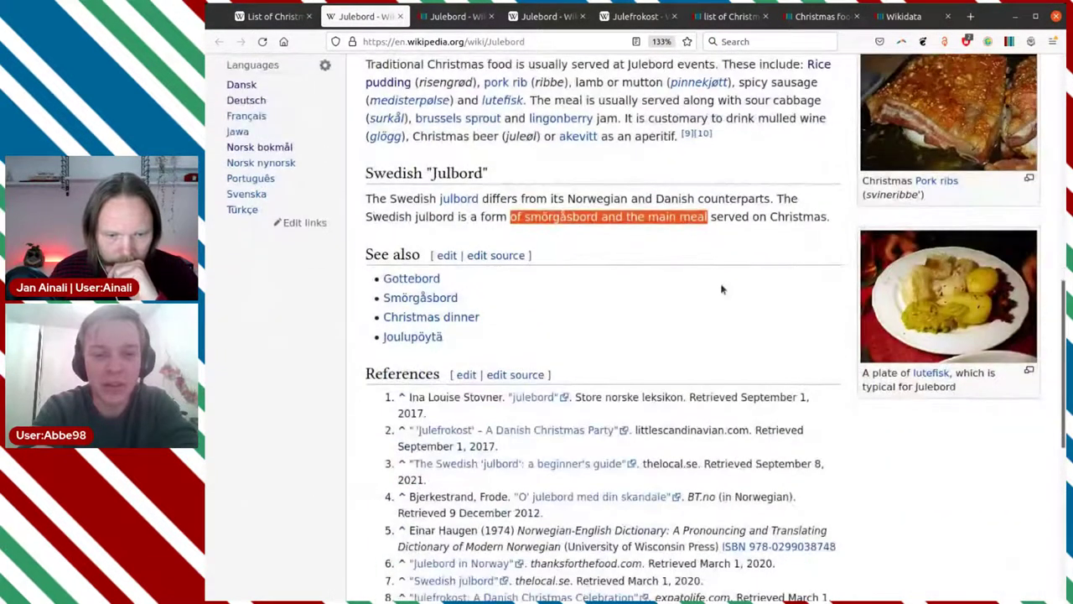
pyautogui.click(422, 280)
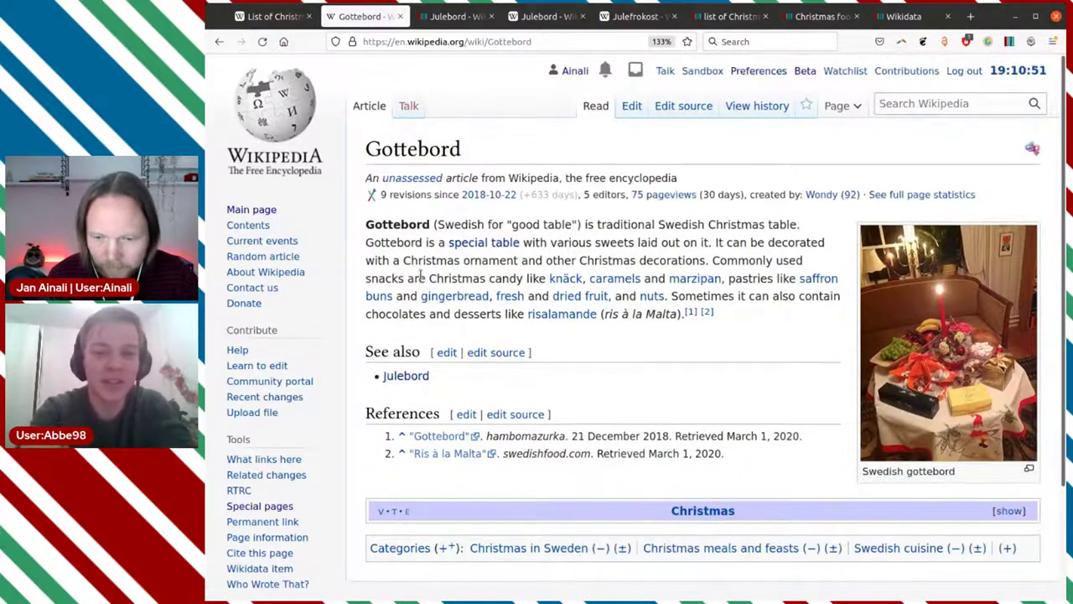
pyautogui.scroll(-2, 421, 276)
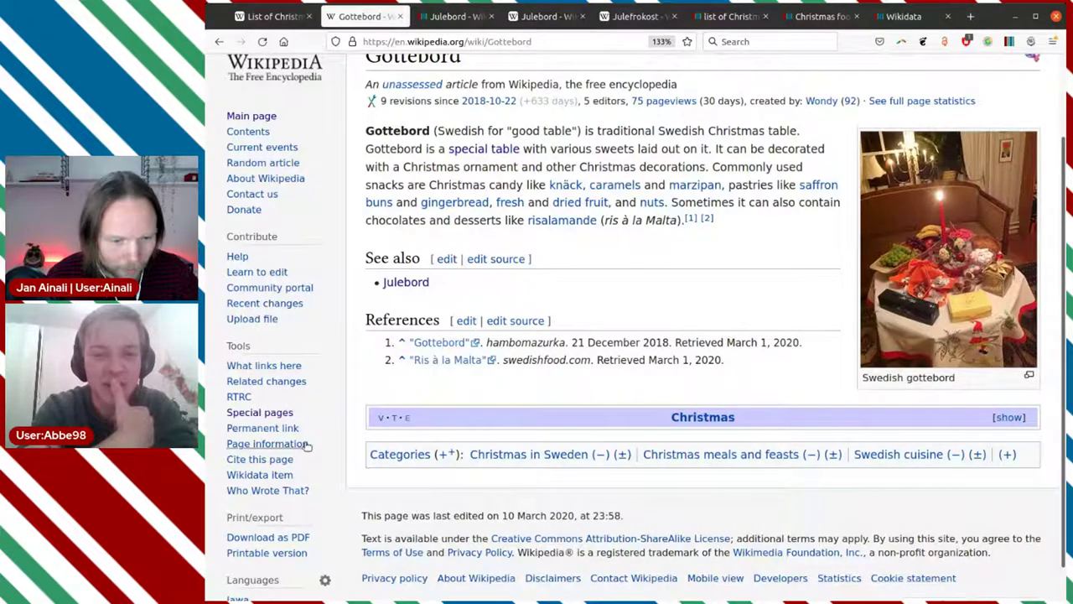
pyautogui.middleClick(281, 474)
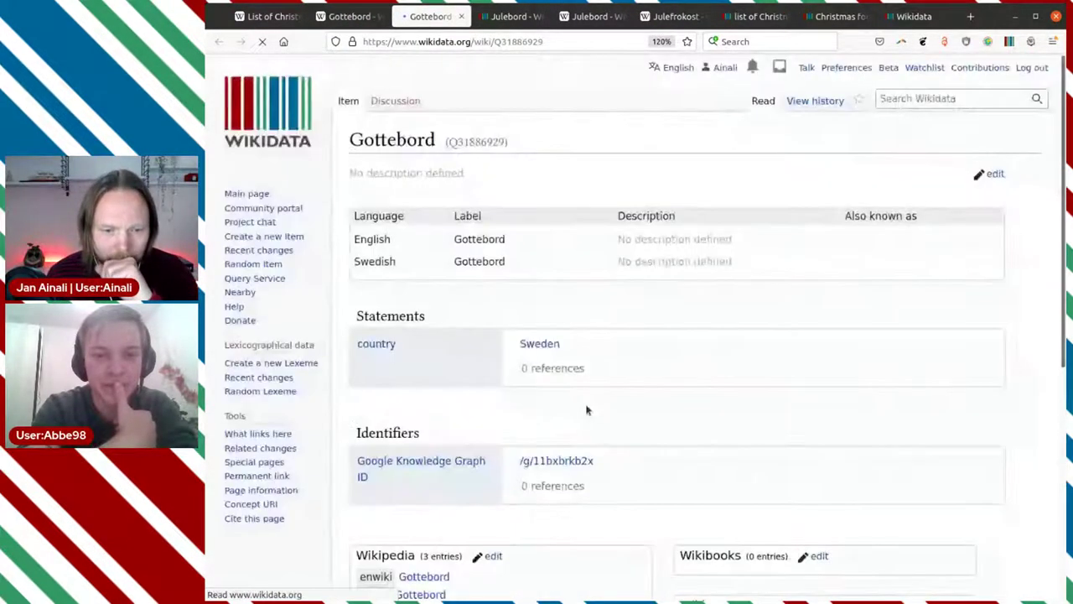
# Look over the Gottebord item Q31886929, then return to the Julebord item Q468731
pyautogui.scroll(-2, 689, 358)
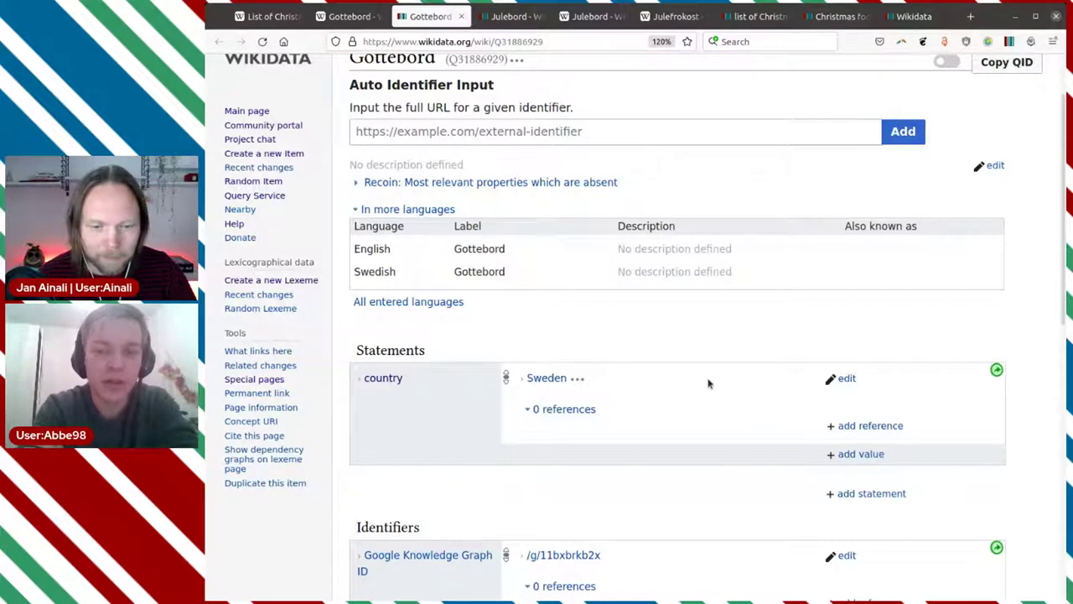
pyautogui.scroll(-3, 708, 383)
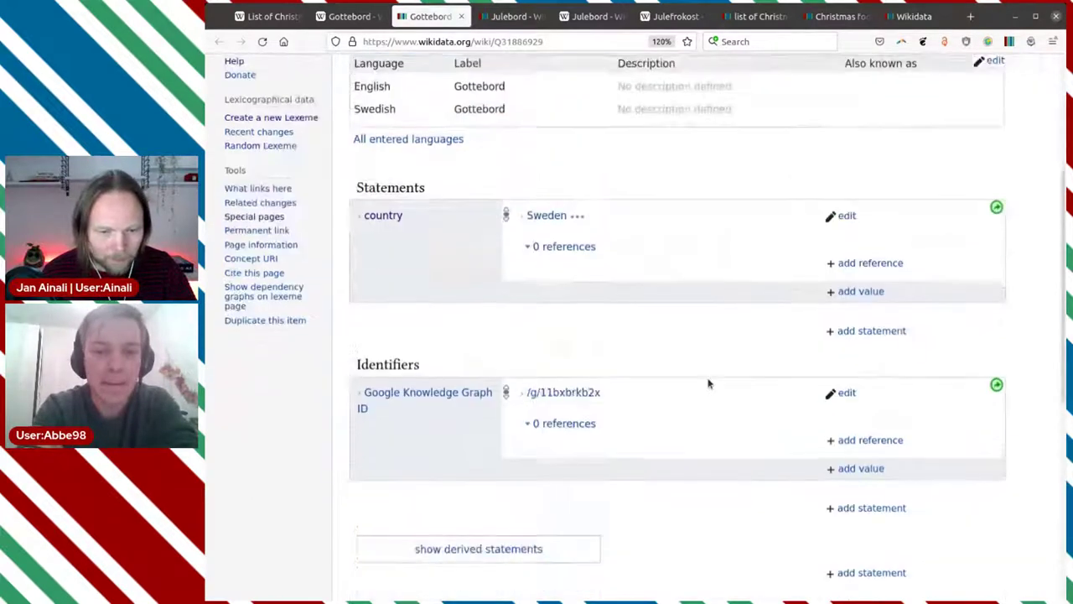
pyautogui.scroll(5, 708, 384)
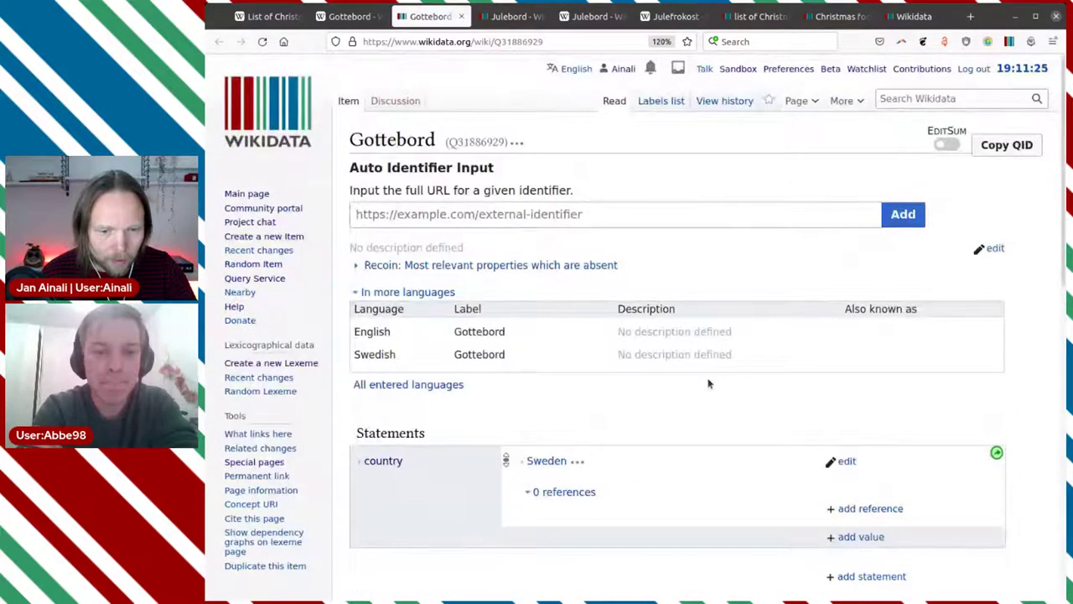
pyautogui.scroll(-2, 709, 383)
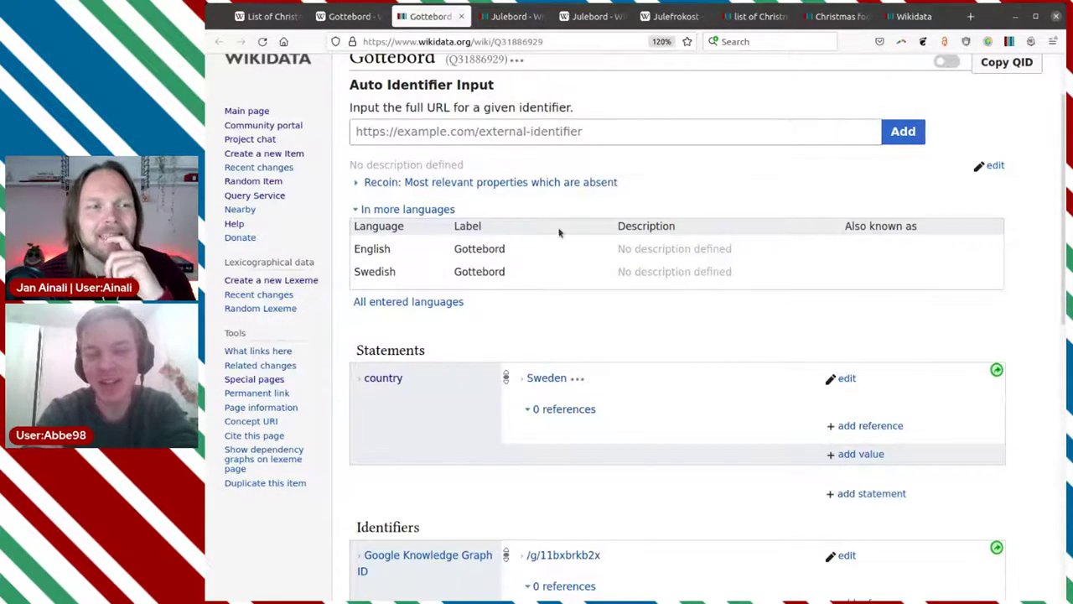
pyautogui.click(508, 17)
pyautogui.scroll(20, 711, 193)
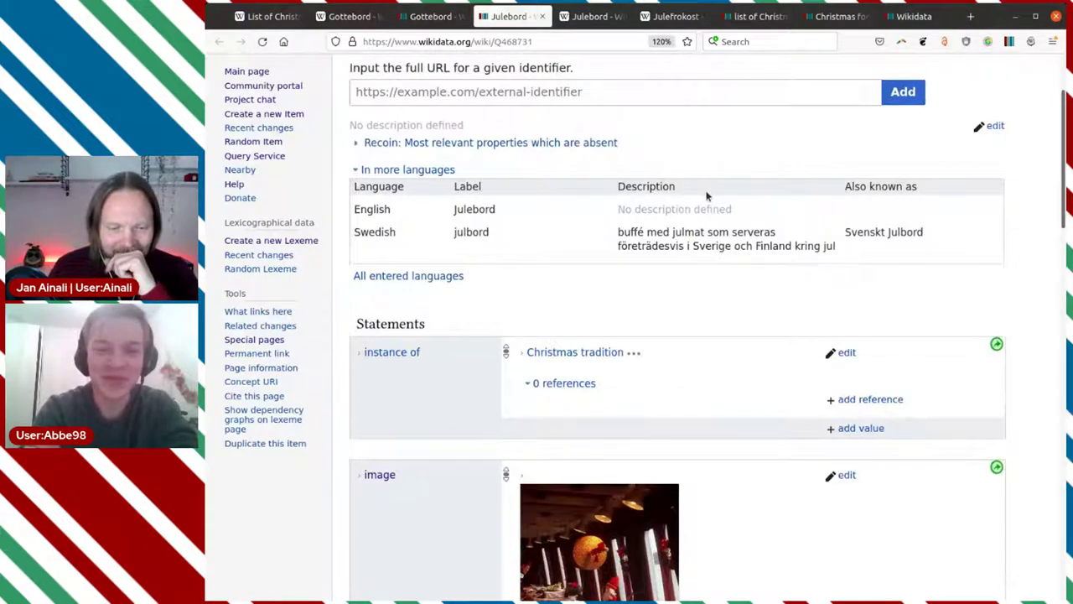
pyautogui.scroll(-3, 704, 198)
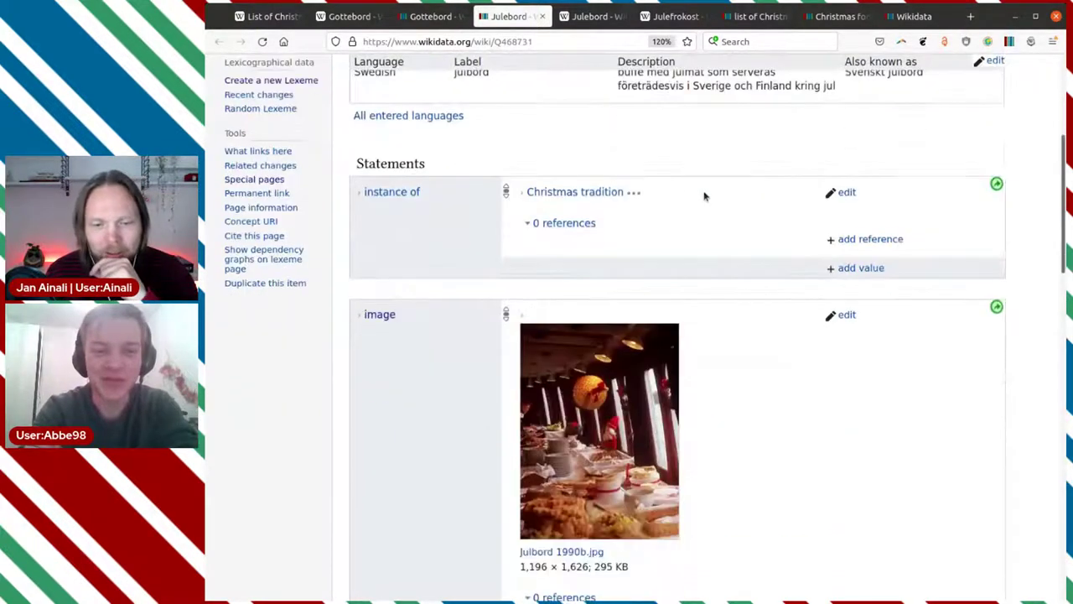
pyautogui.scroll(3, 703, 196)
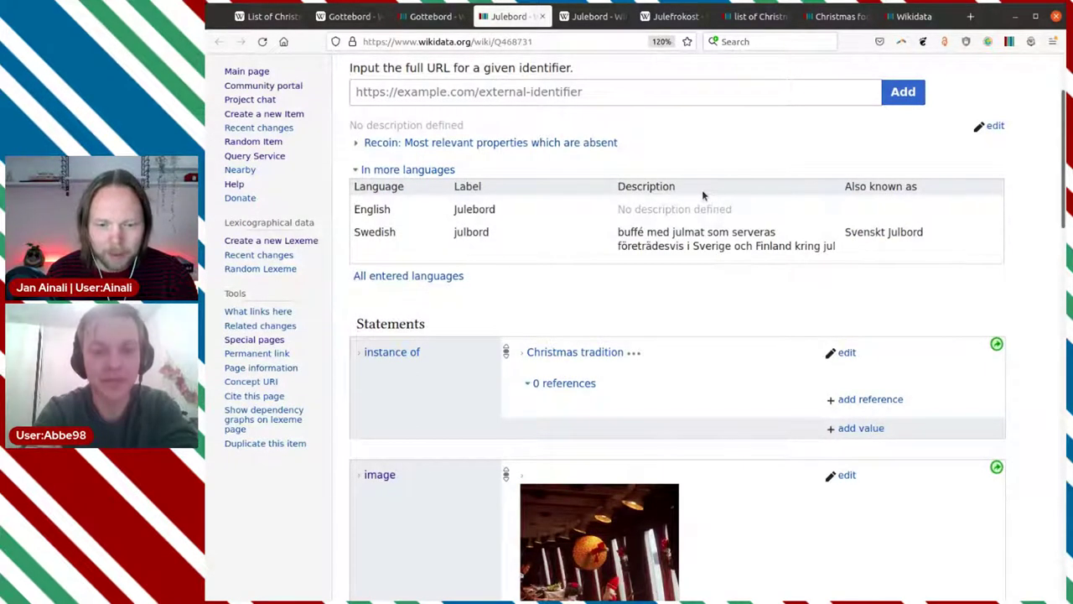
pyautogui.scroll(-2, 692, 214)
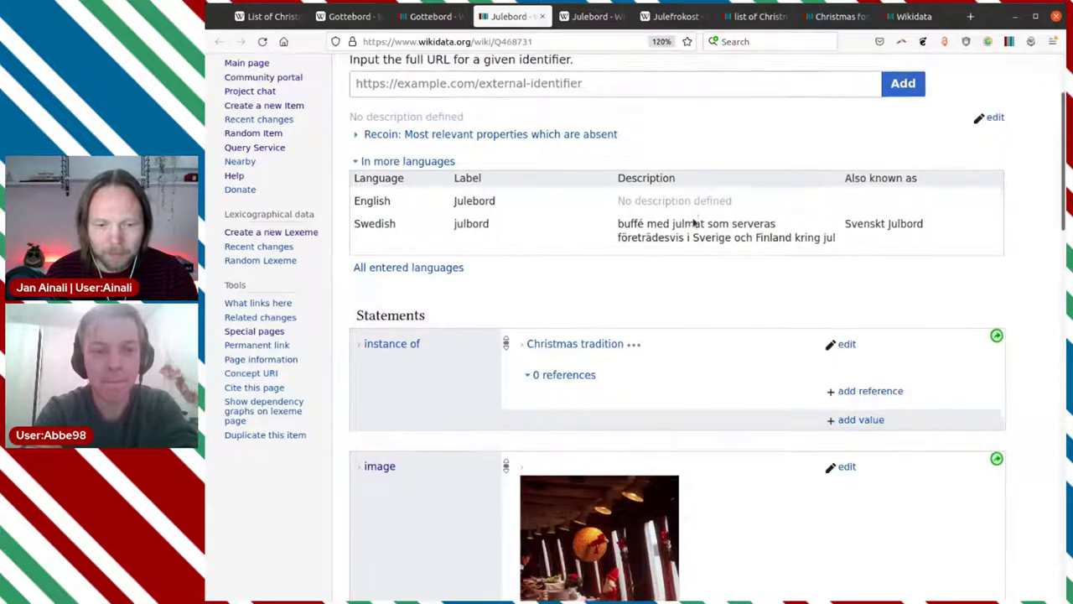
pyautogui.scroll(4, 692, 217)
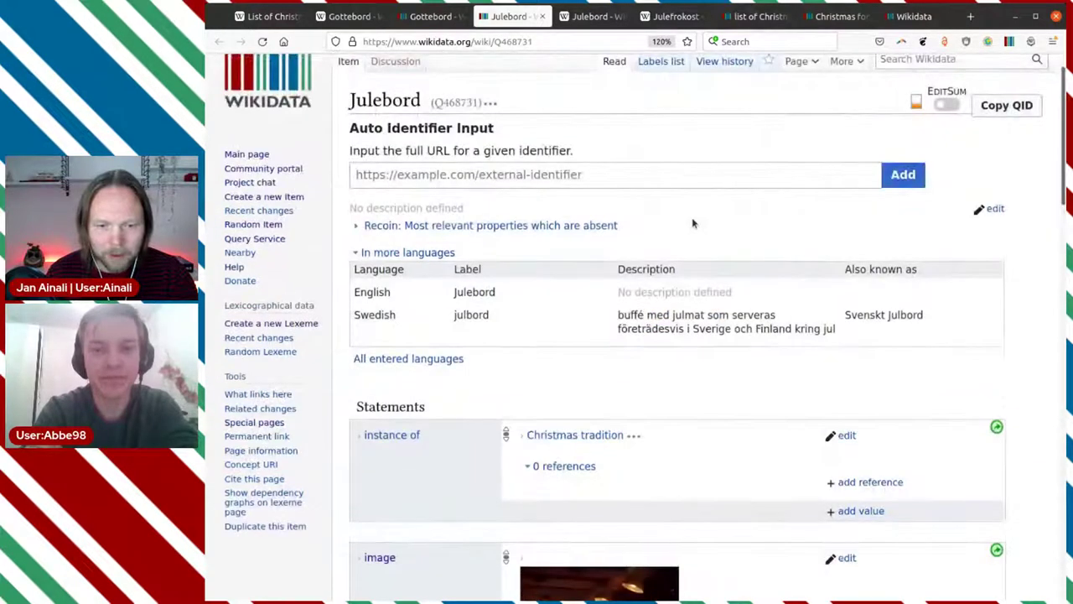
pyautogui.scroll(-5, 697, 222)
pyautogui.scroll(-6, 697, 224)
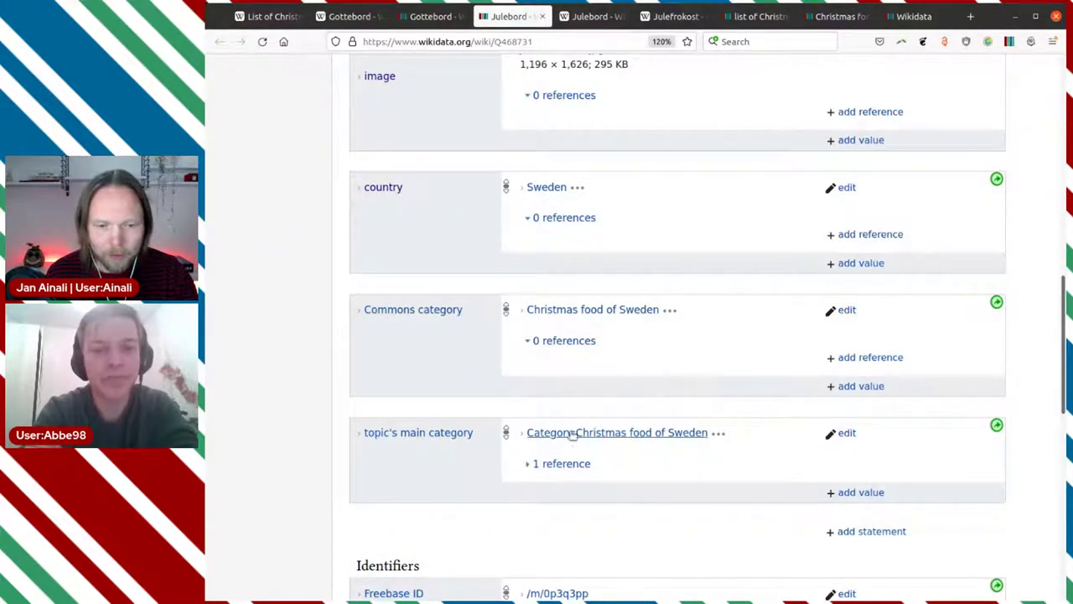
pyautogui.scroll(2, 548, 315)
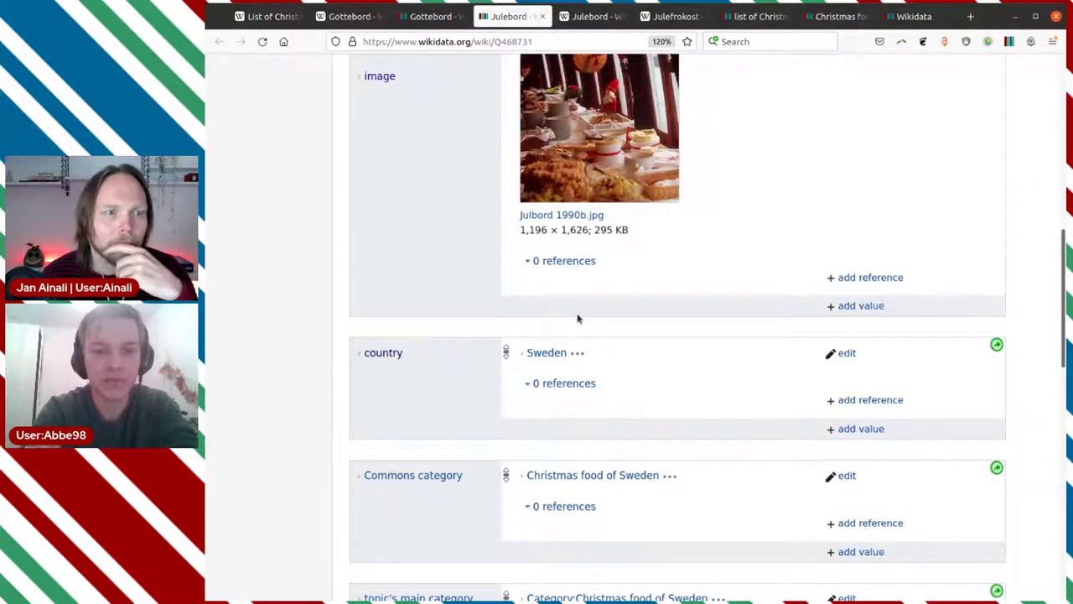
pyautogui.scroll(6, 709, 292)
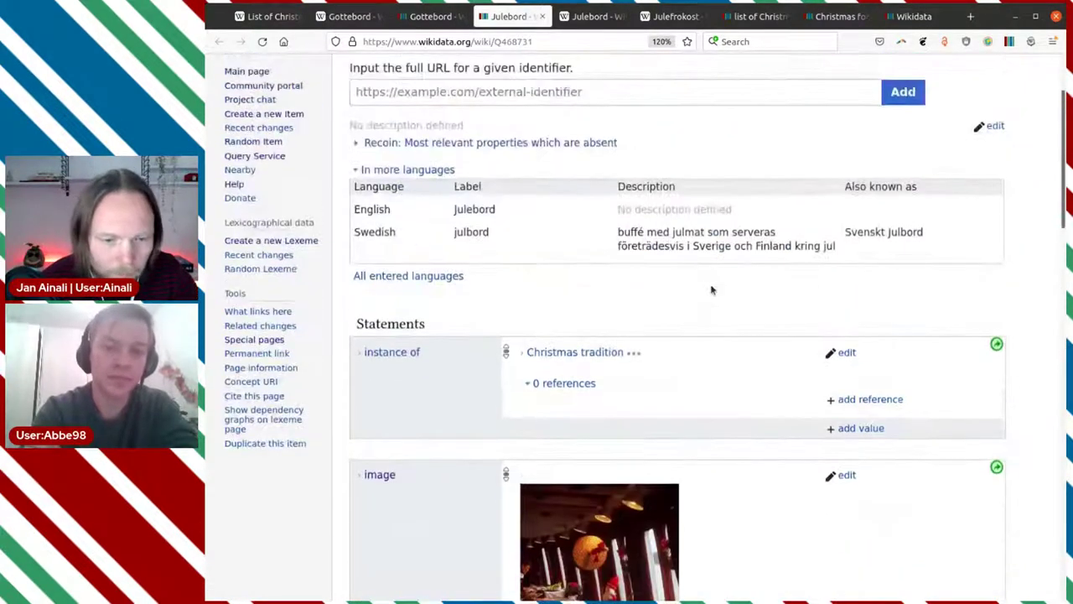
pyautogui.scroll(1, 711, 289)
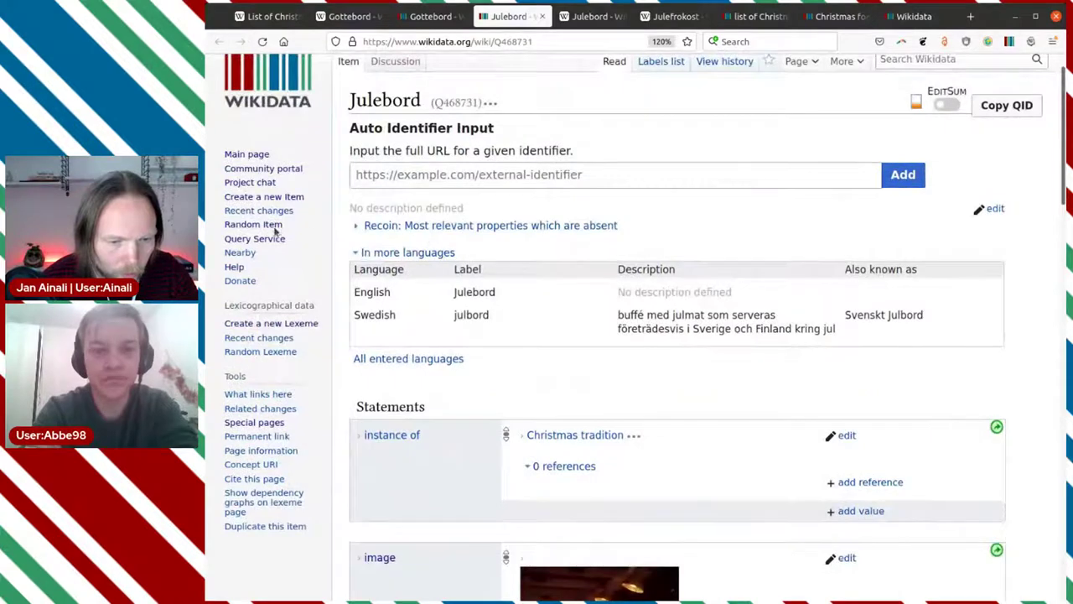
# Search Wikidata for 'julbord' and open the Julbordet item from the suggestions
pyautogui.click(279, 196)
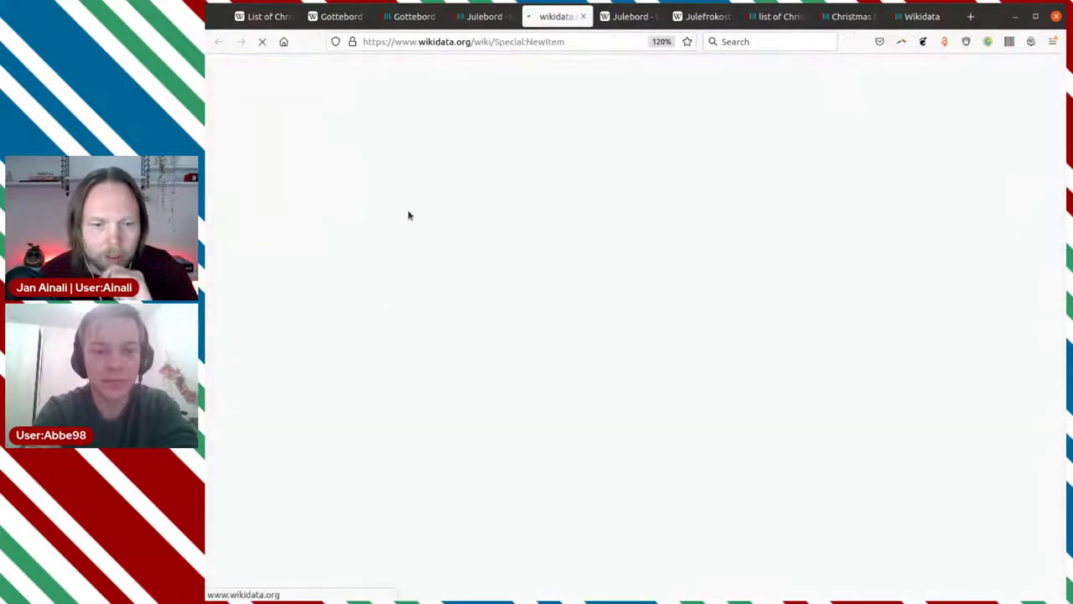
pyautogui.click(484, 16)
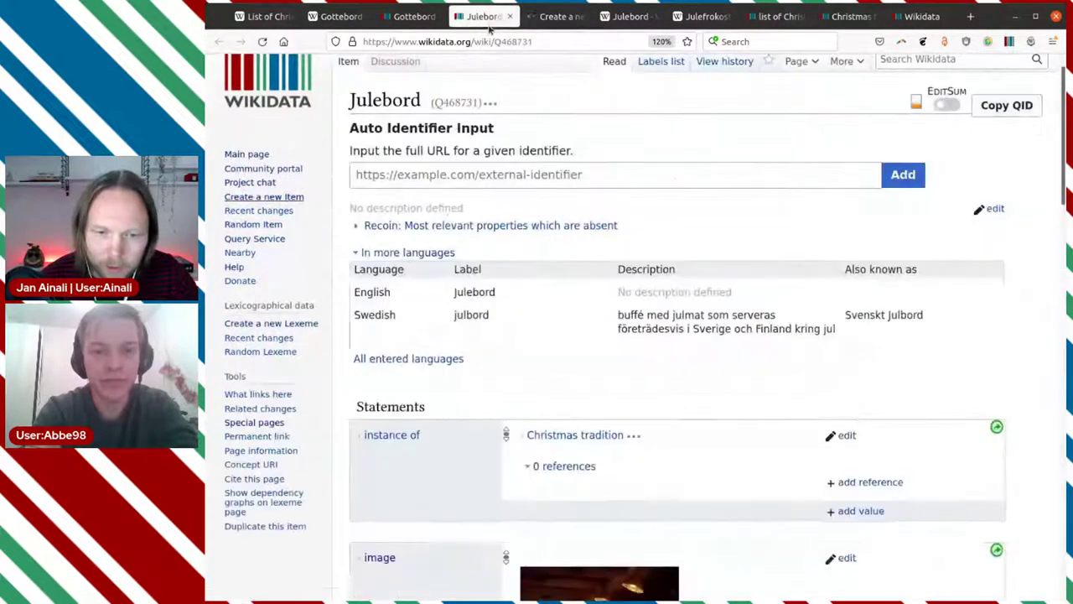
pyautogui.scroll(1, 777, 253)
pyautogui.click(897, 98)
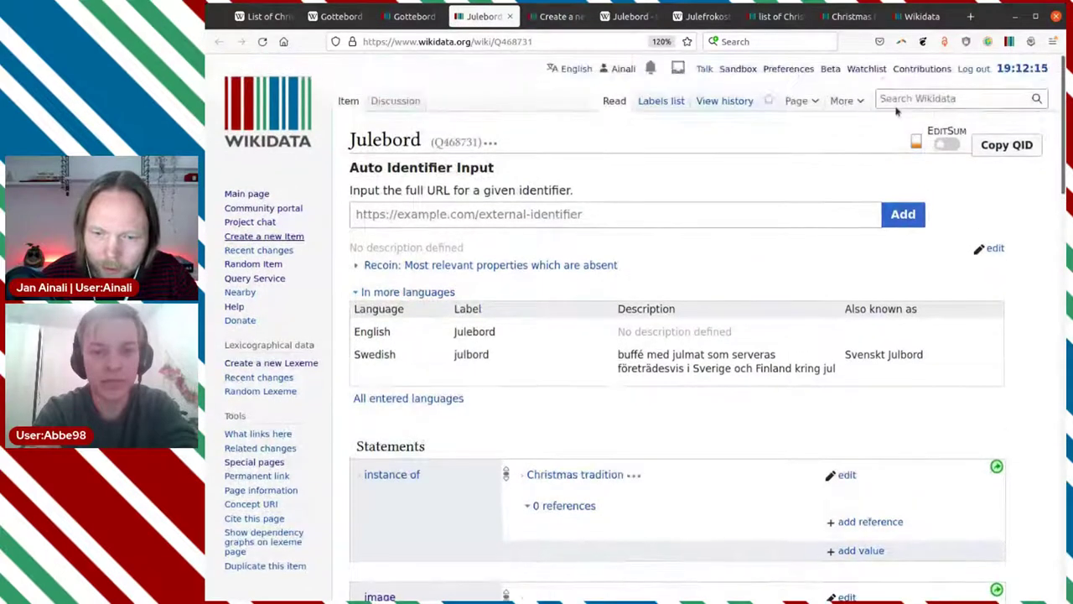
pyautogui.write('j')
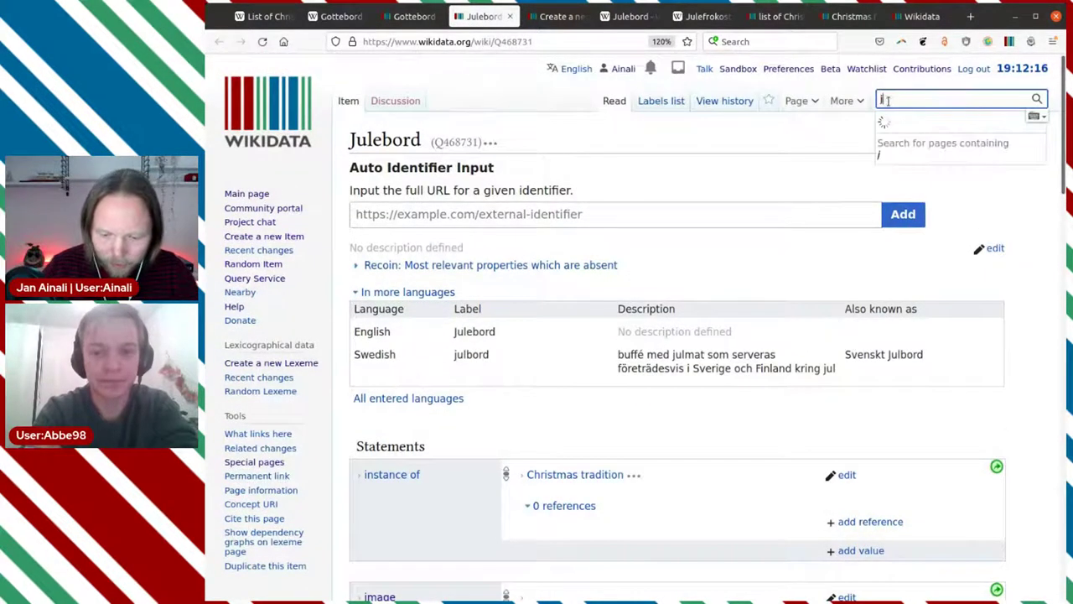
pyautogui.write('ulbord')
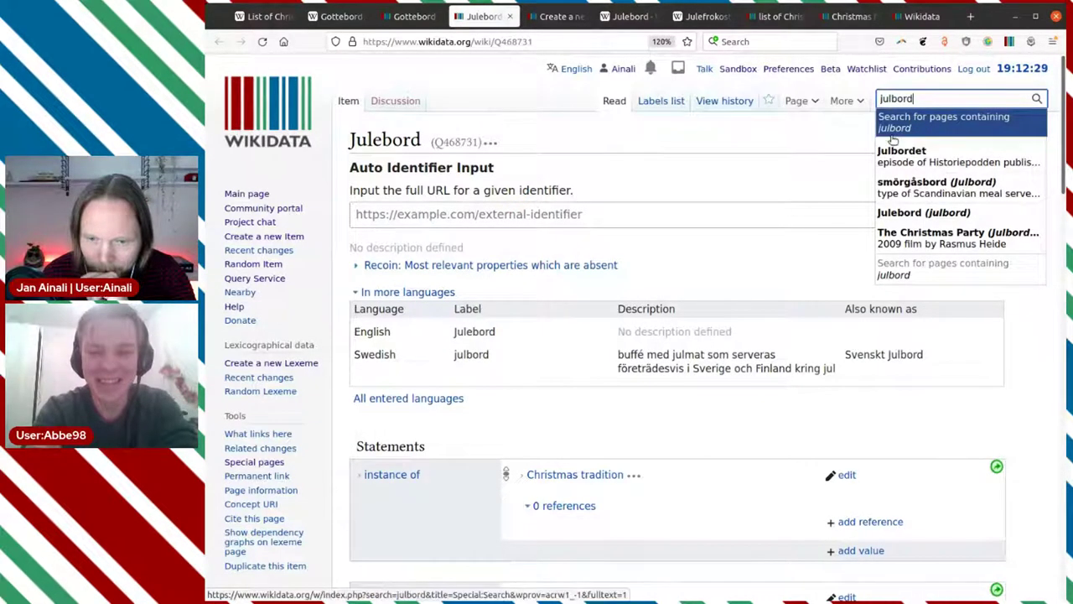
pyautogui.press('Escape')
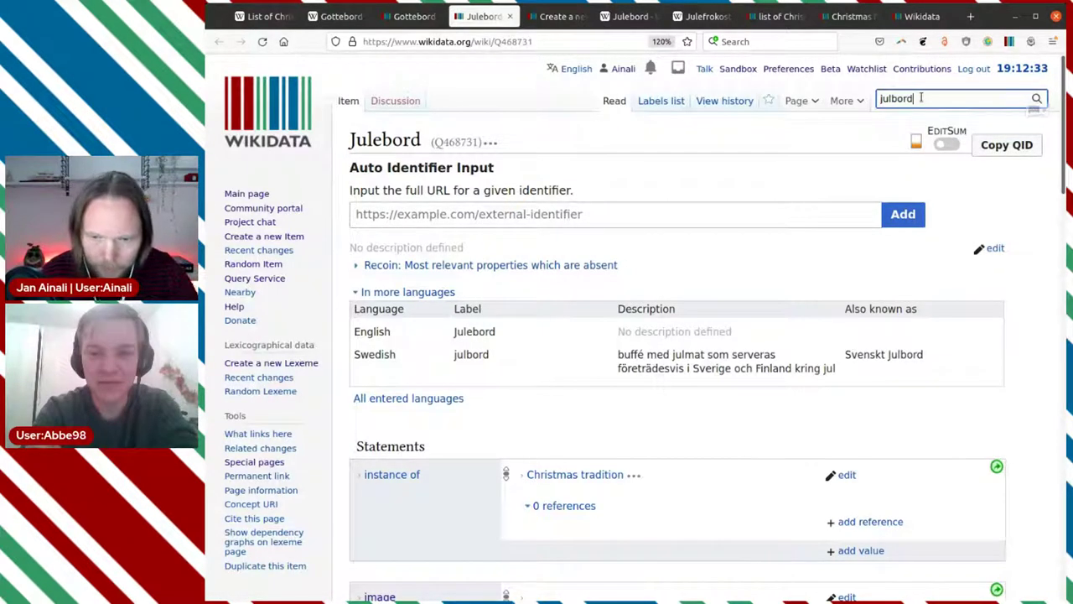
pyautogui.press('BackSpace')
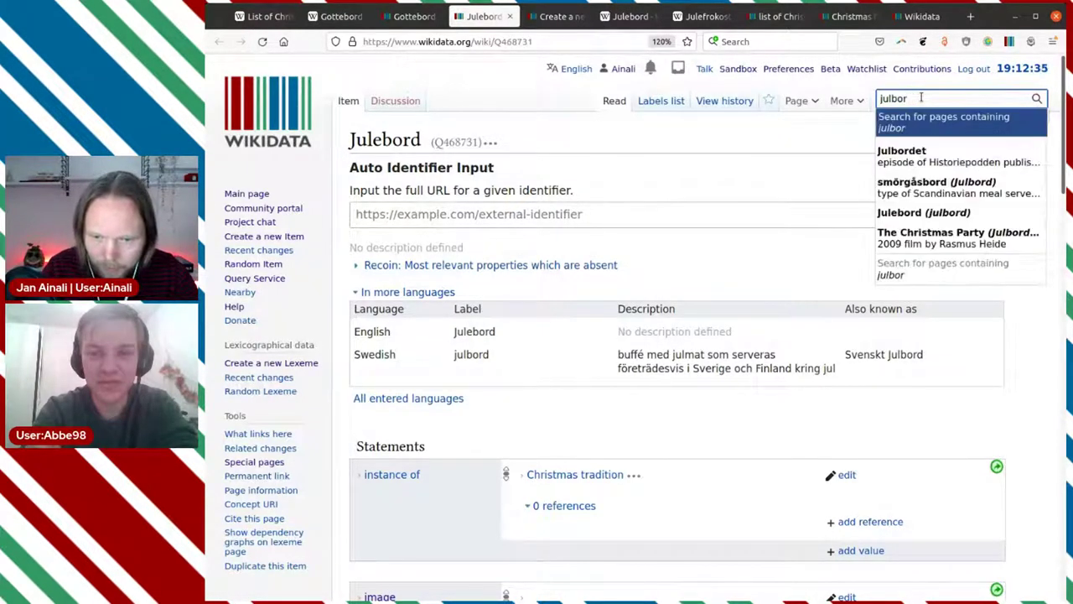
pyautogui.click(931, 136)
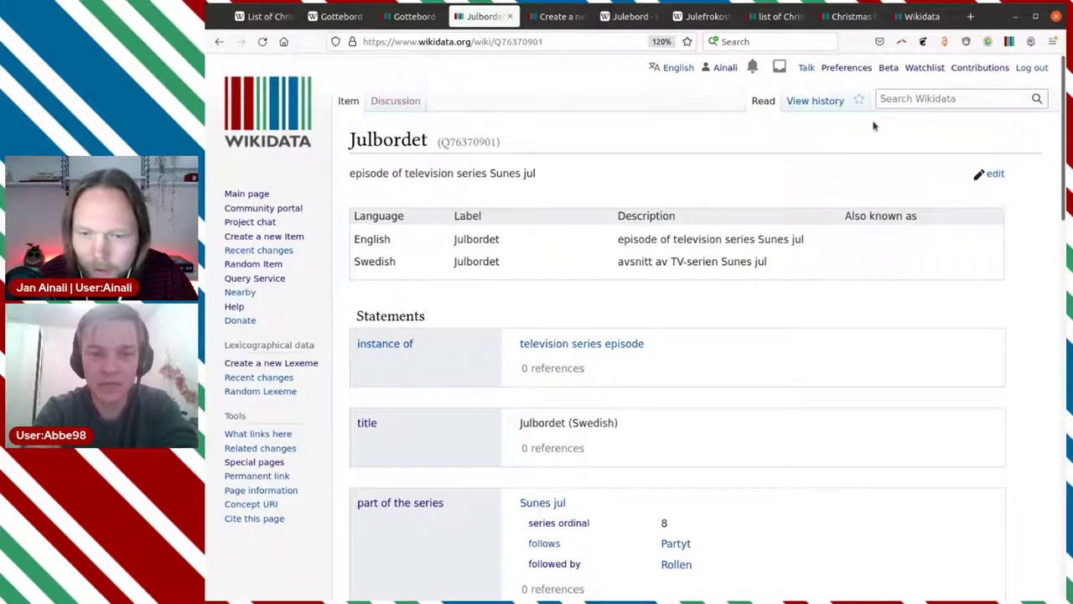
# Search 'julbord' again and show the full results listing Julebord and smörgåsbord
pyautogui.click(894, 99)
pyautogui.write('j')
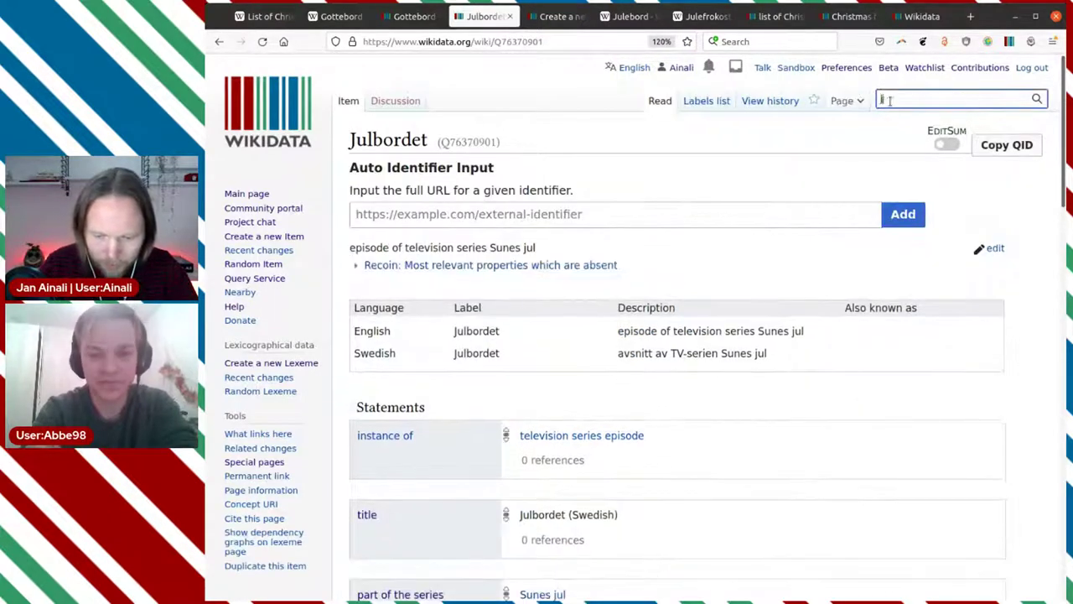
pyautogui.write('ulbord')
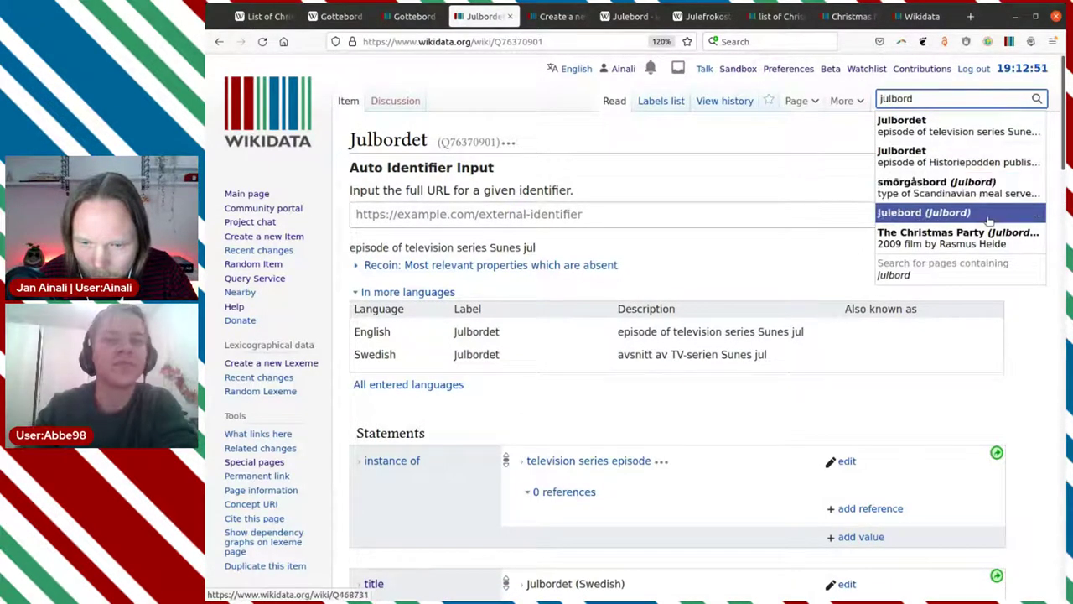
pyautogui.click(929, 270)
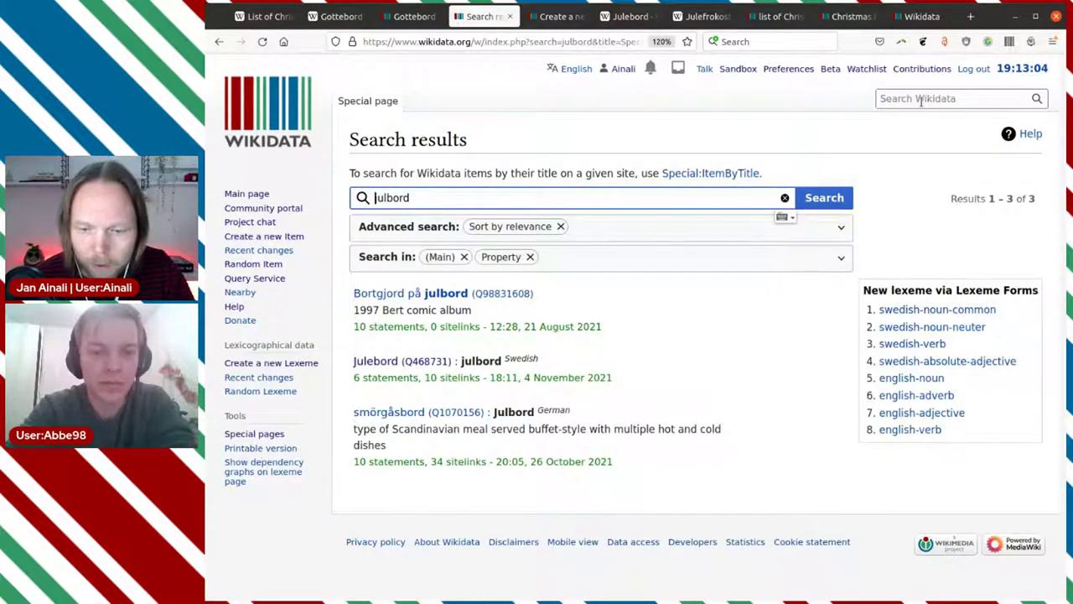
# Open the 'Create a new Item' form from the left sidebar
pyautogui.click(251, 238)
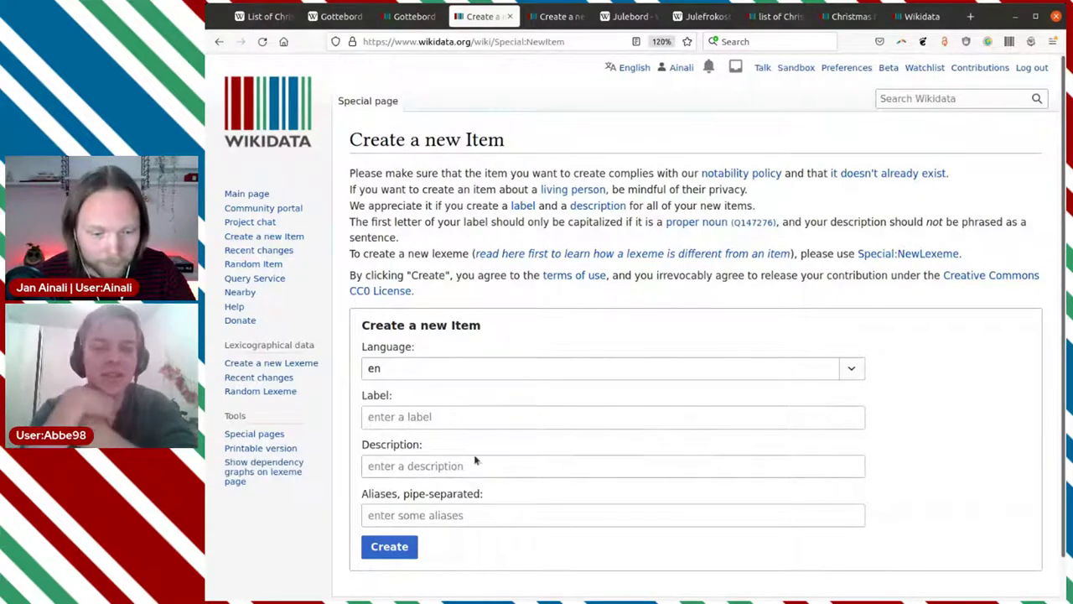
# Set the new item's language to Swedish (sv) and its label to 'julbord'
pyautogui.click(469, 371)
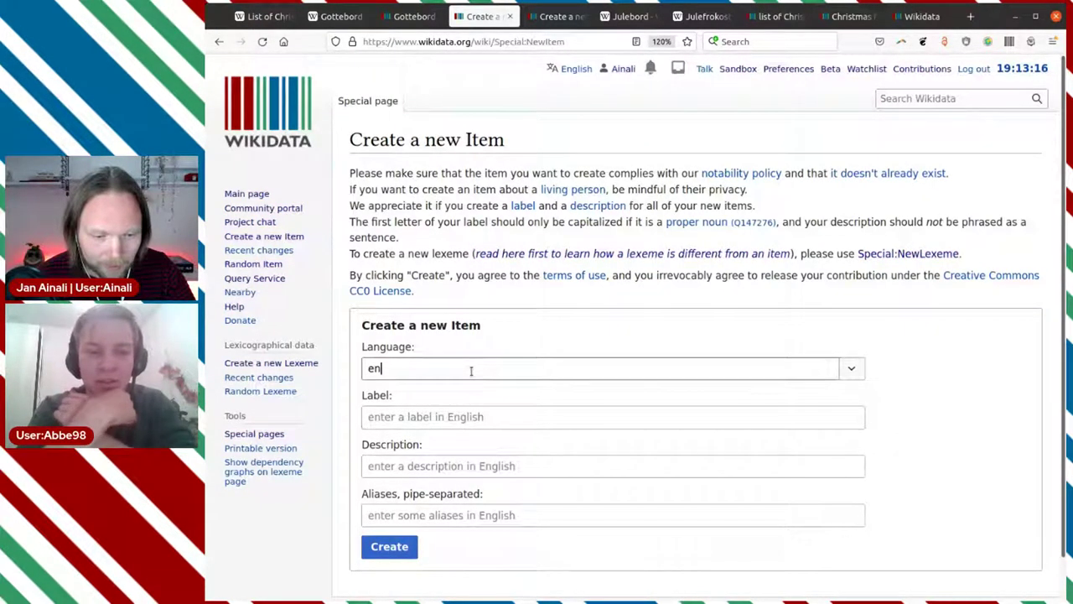
pyautogui.write('sv')
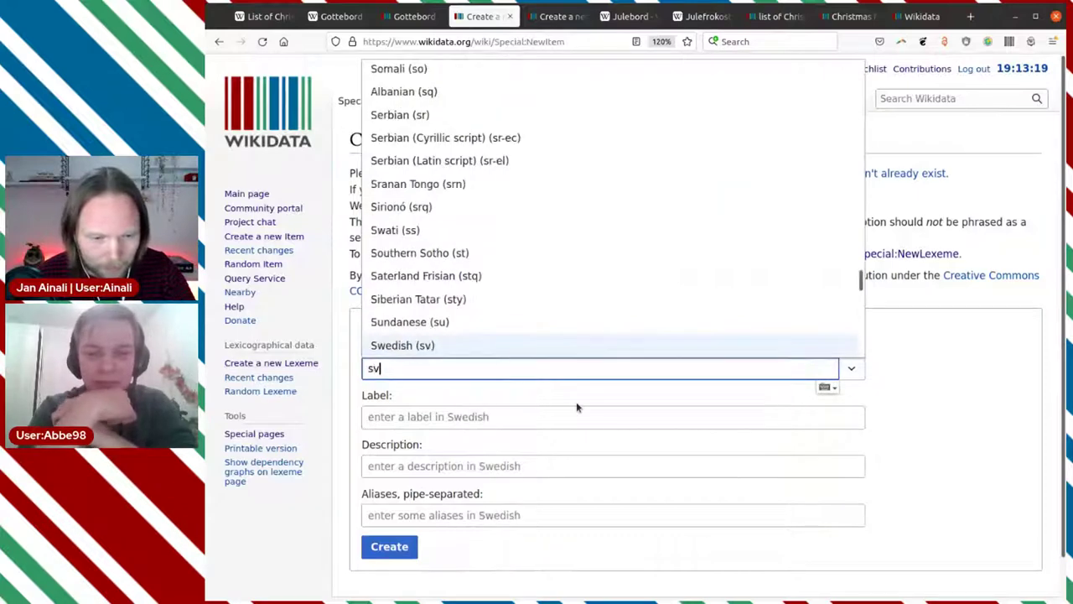
pyautogui.click(519, 346)
pyautogui.click(479, 418)
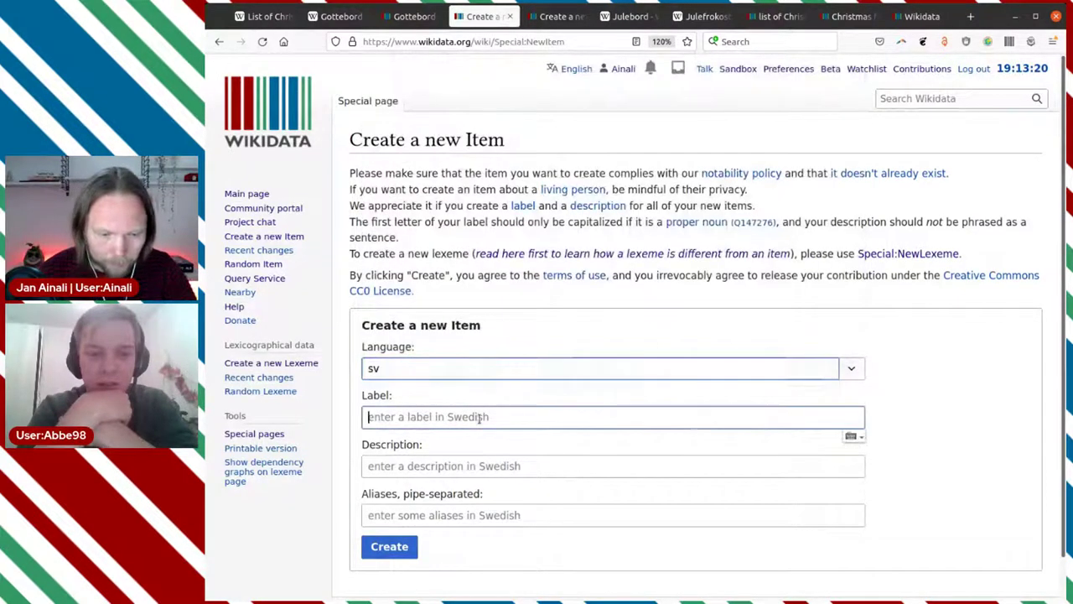
pyautogui.write('julbord')
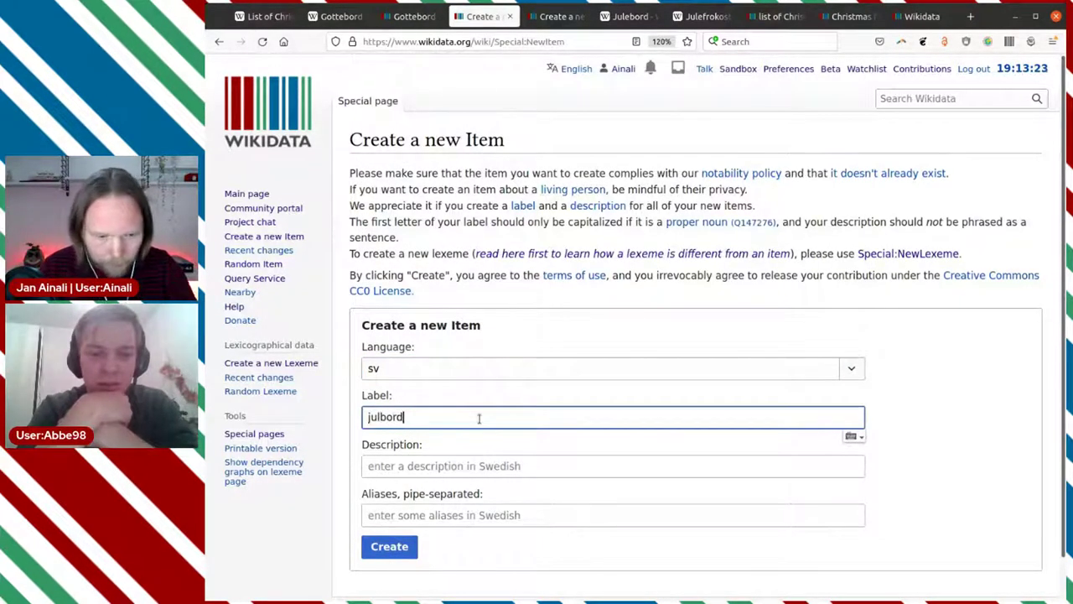
# Enter the description 'svensk julmål i typ av smörgåsbord'
pyautogui.click(482, 465)
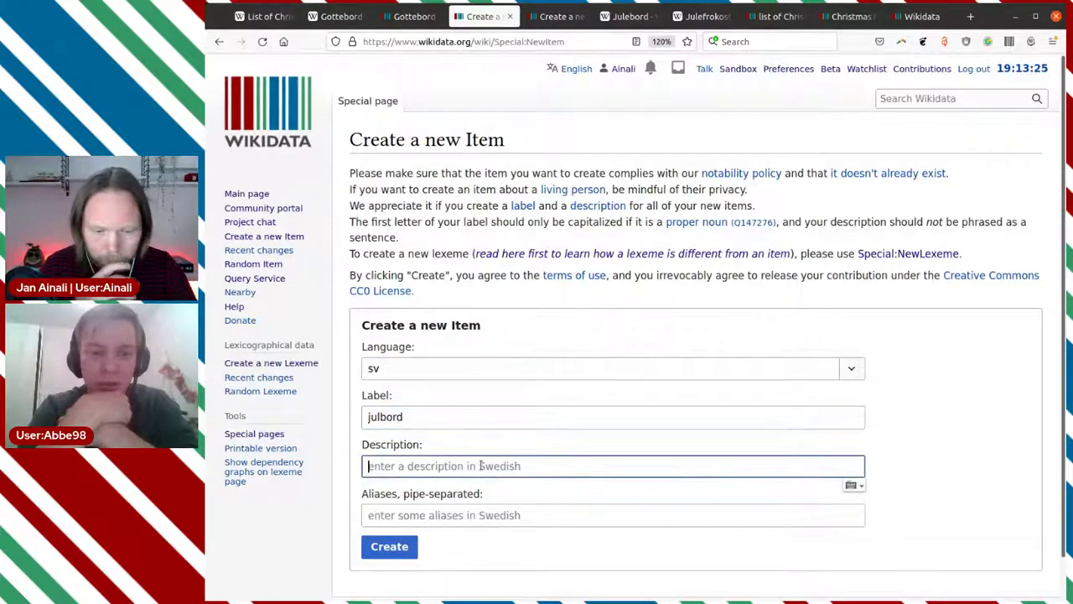
pyautogui.write('svenskt')
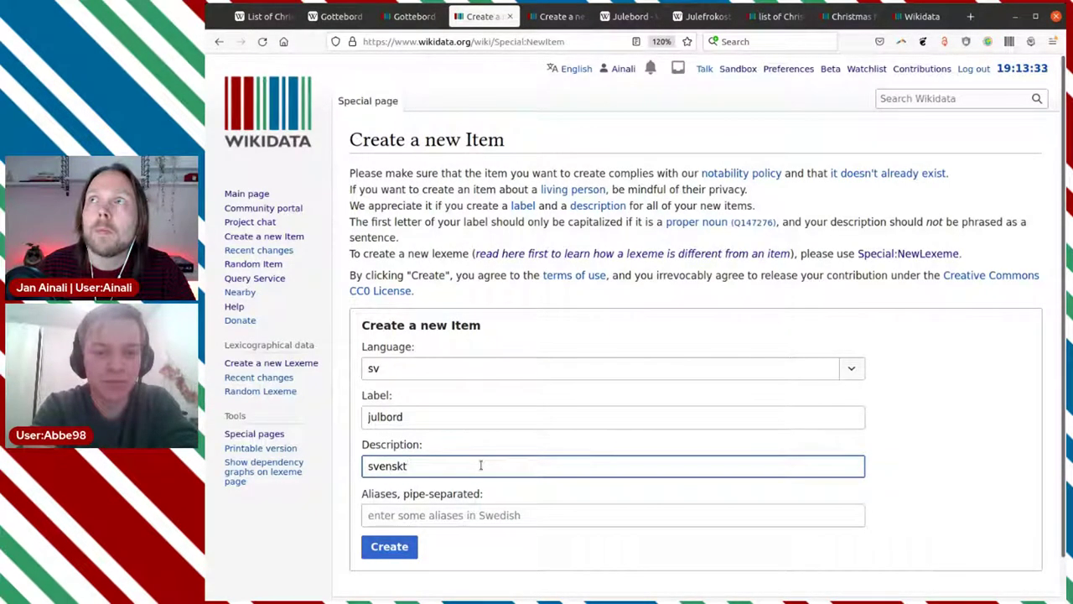
pyautogui.press('BackSpace')
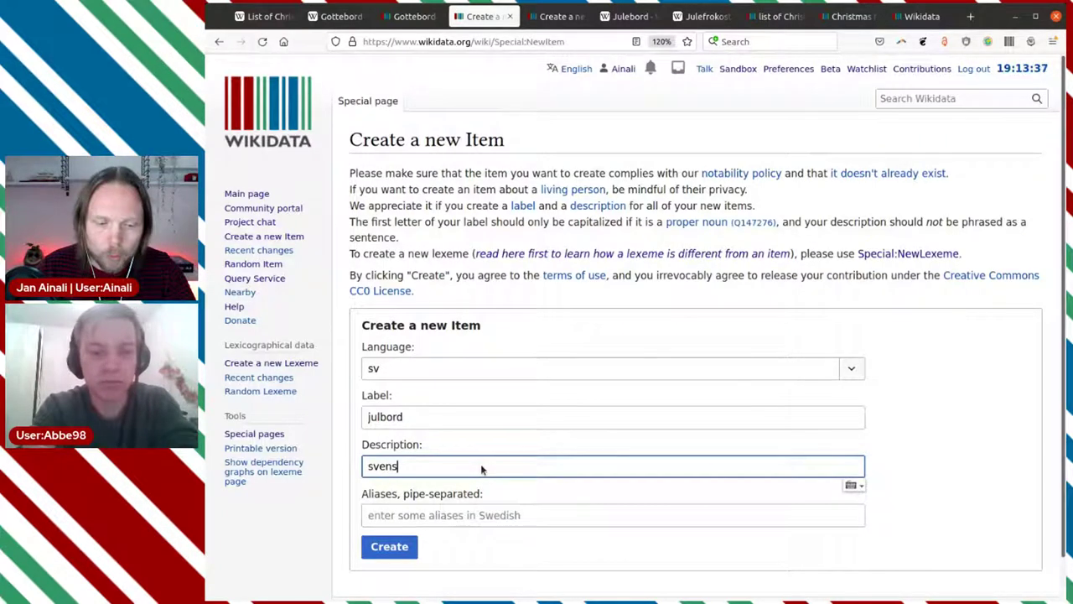
pyautogui.write('k julmi')
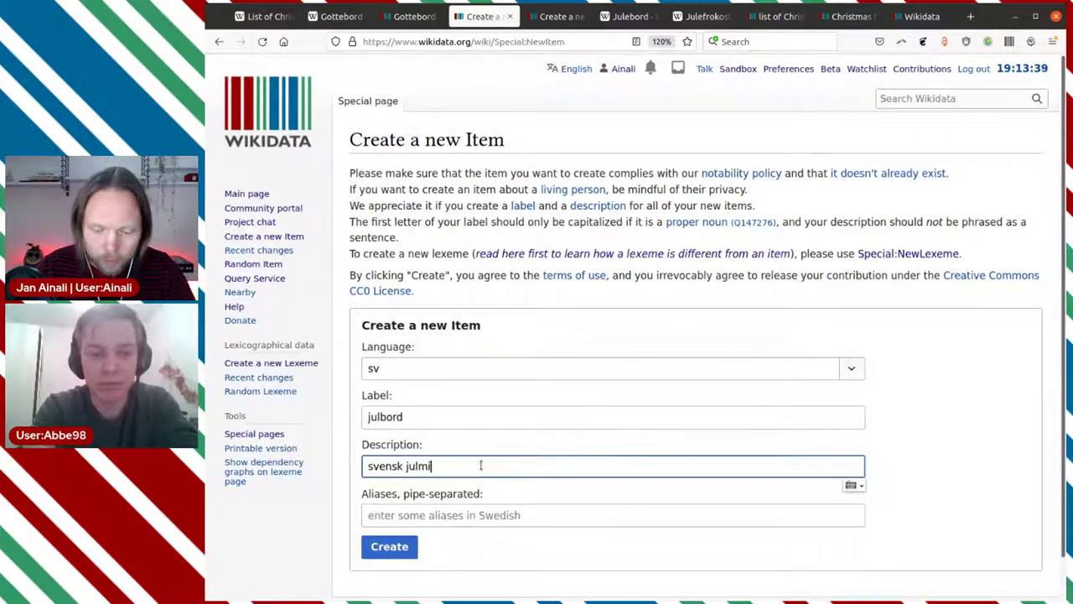
pyautogui.write('ddag i ty')
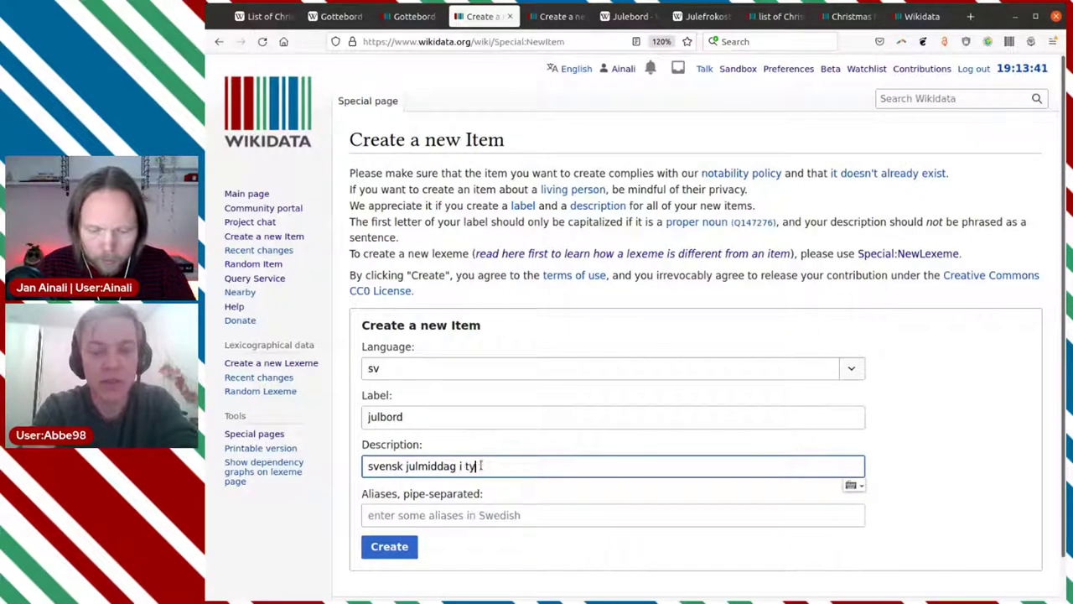
pyautogui.write('p av smö')
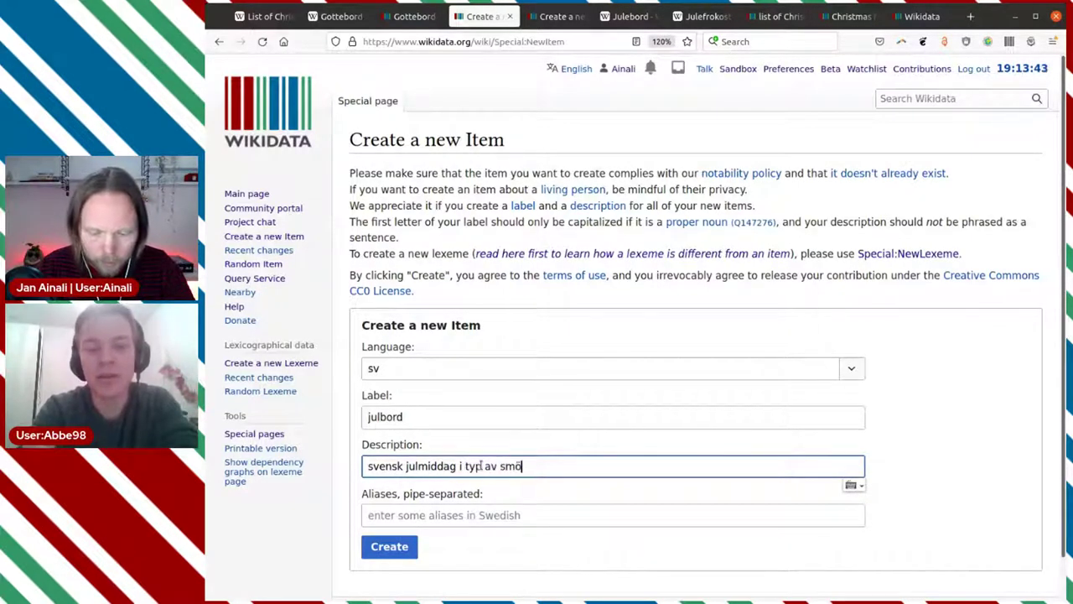
pyautogui.write('rgåsbord')
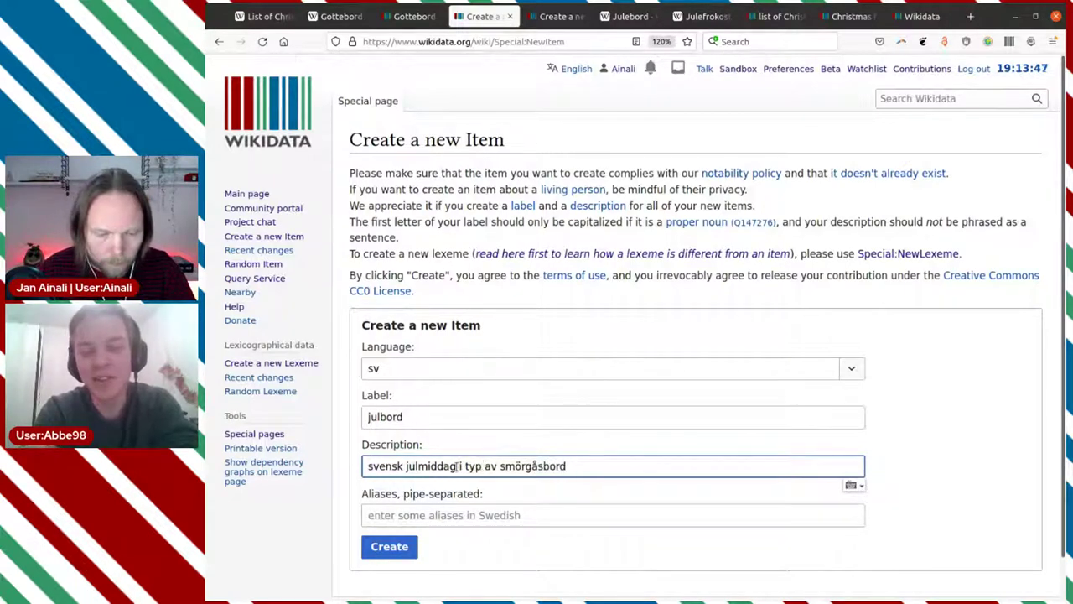
pyautogui.click(458, 466)
pyautogui.hotkey('shift', 'Left')
pyautogui.hotkey('shift', 'Left')
pyautogui.hotkey('shift', 'Left')
pyautogui.hotkey('shift', 'Left')
pyautogui.hotkey('shift', 'Left')
pyautogui.hotkey('shift', 'Left')
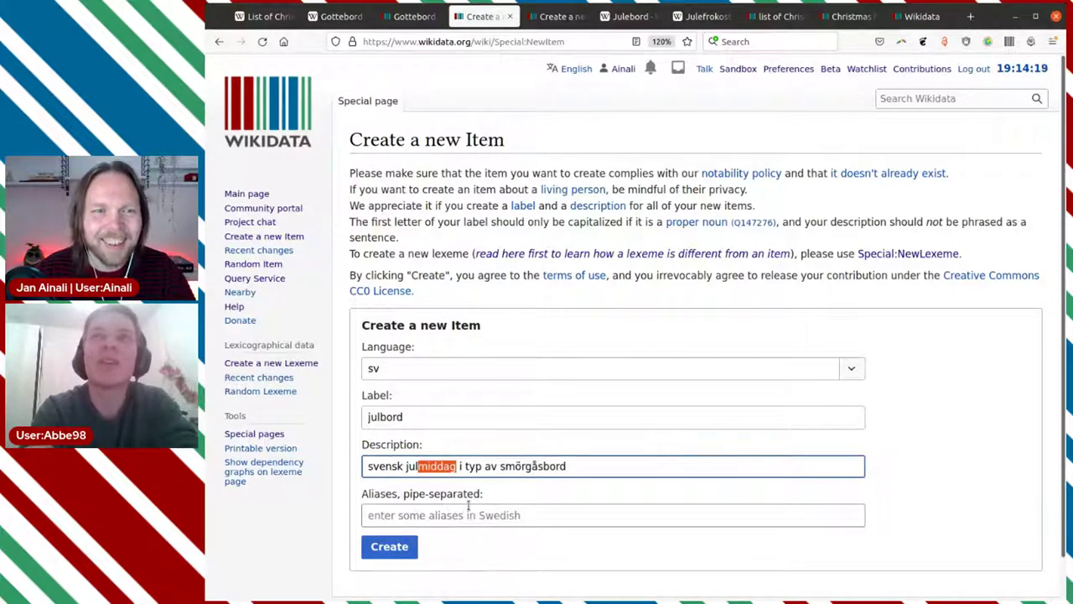
pyautogui.write('tradition')
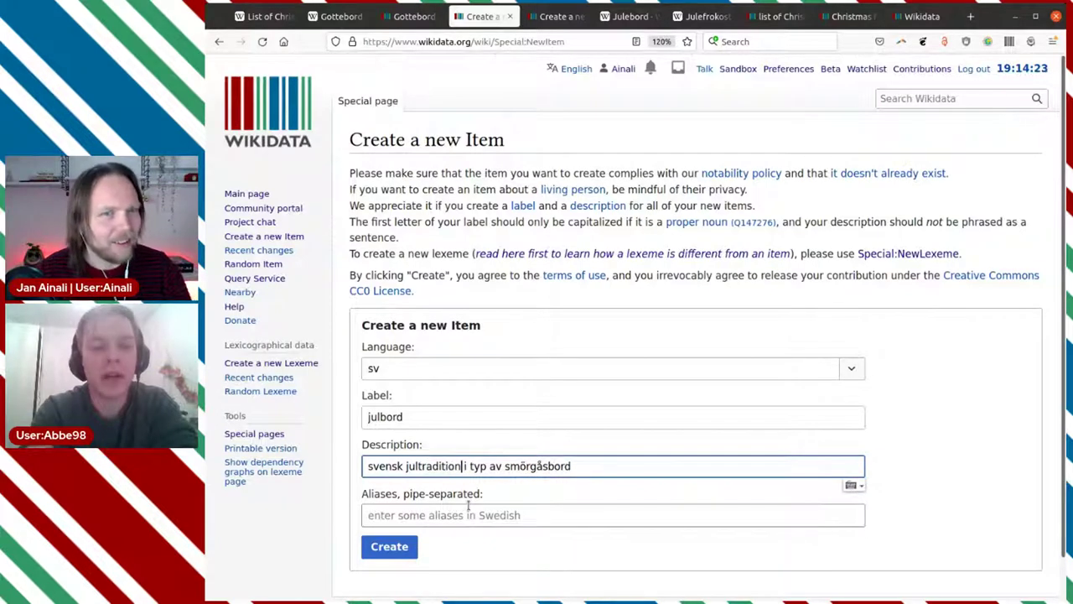
pyautogui.hotkey('ctrl', 'shift', 'Left')
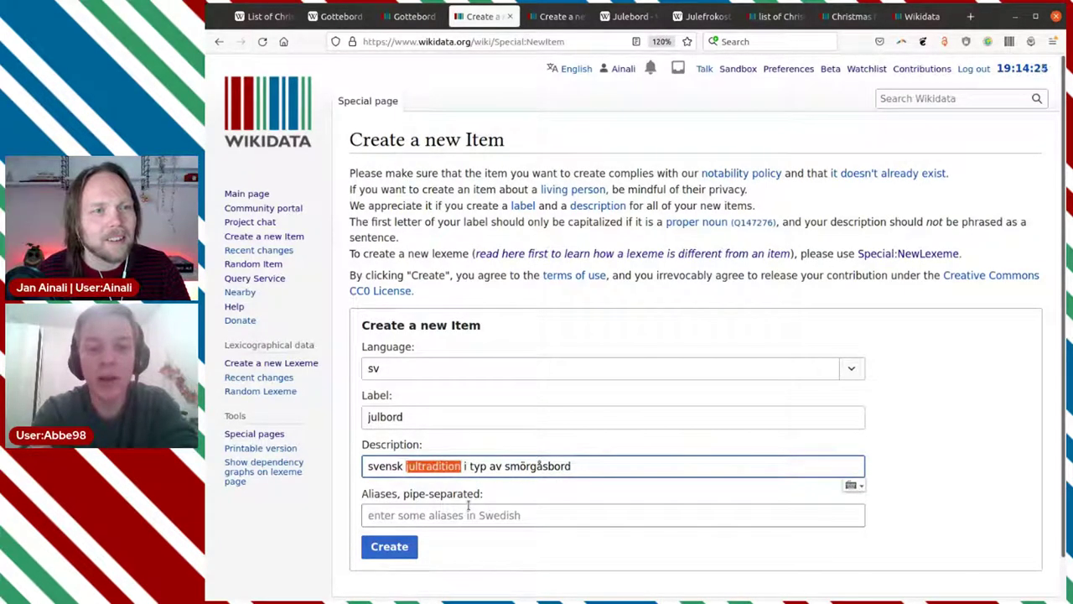
pyautogui.press('Right')
pyautogui.hotkey('shift', 'Left')
pyautogui.hotkey('shift', 'Left')
pyautogui.hotkey('shift', 'Left')
pyautogui.hotkey('shift', 'Left')
pyautogui.hotkey('shift', 'Left')
pyautogui.hotkey('shift', 'Left')
pyautogui.hotkey('shift', 'Left')
pyautogui.hotkey('shift', 'Left')
pyautogui.hotkey('shift', 'Left')
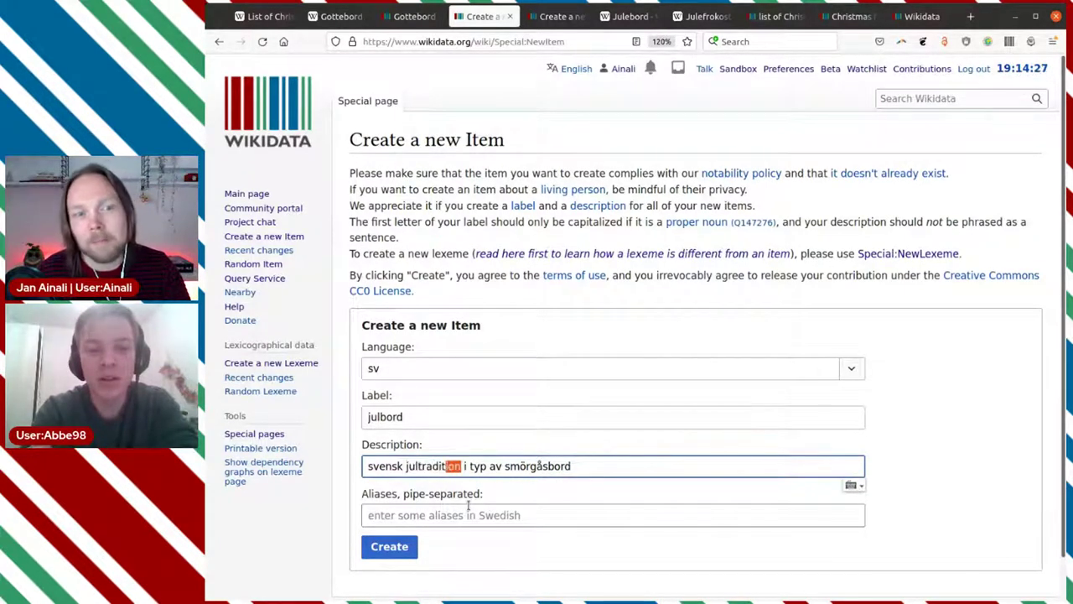
pyautogui.write('mål')
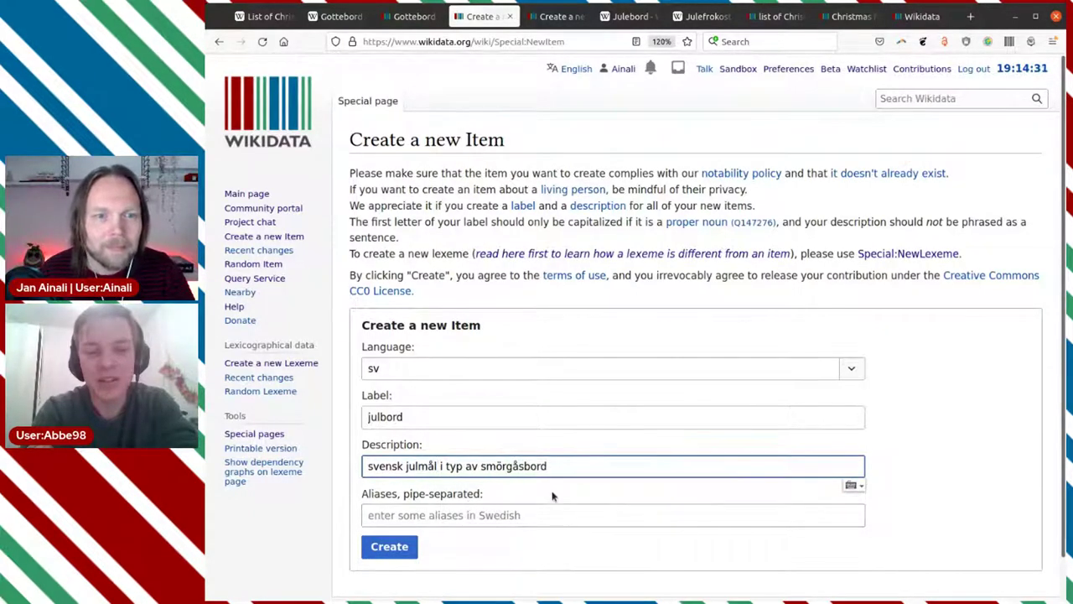
pyautogui.click(591, 467)
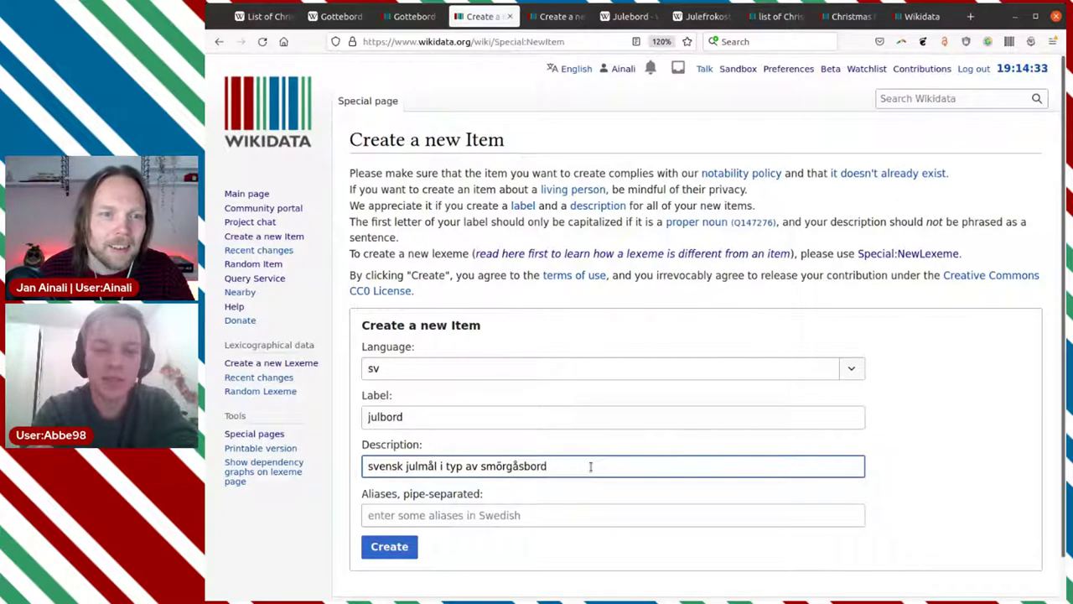
# Create the julbord item, close the leftover form, and copy Julebord's ID Q468731
pyautogui.click(387, 548)
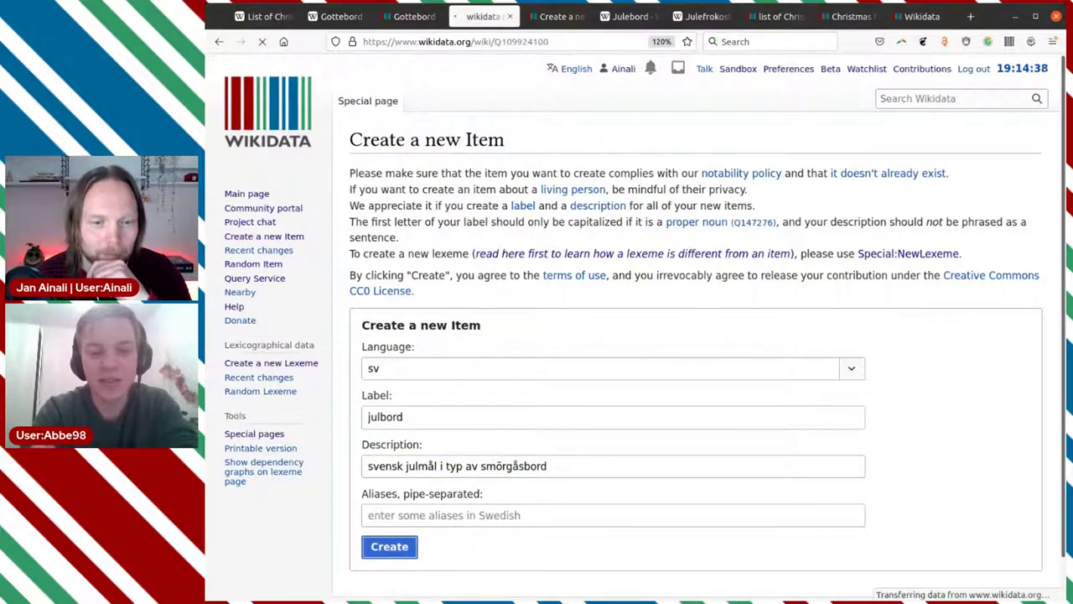
pyautogui.click(550, 21)
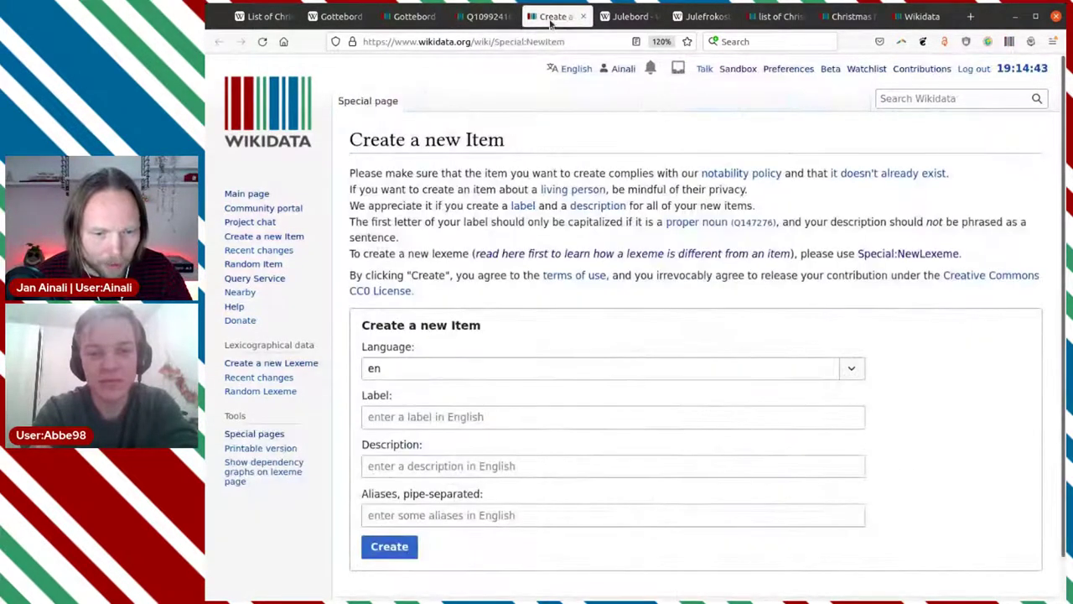
pyautogui.click(585, 17)
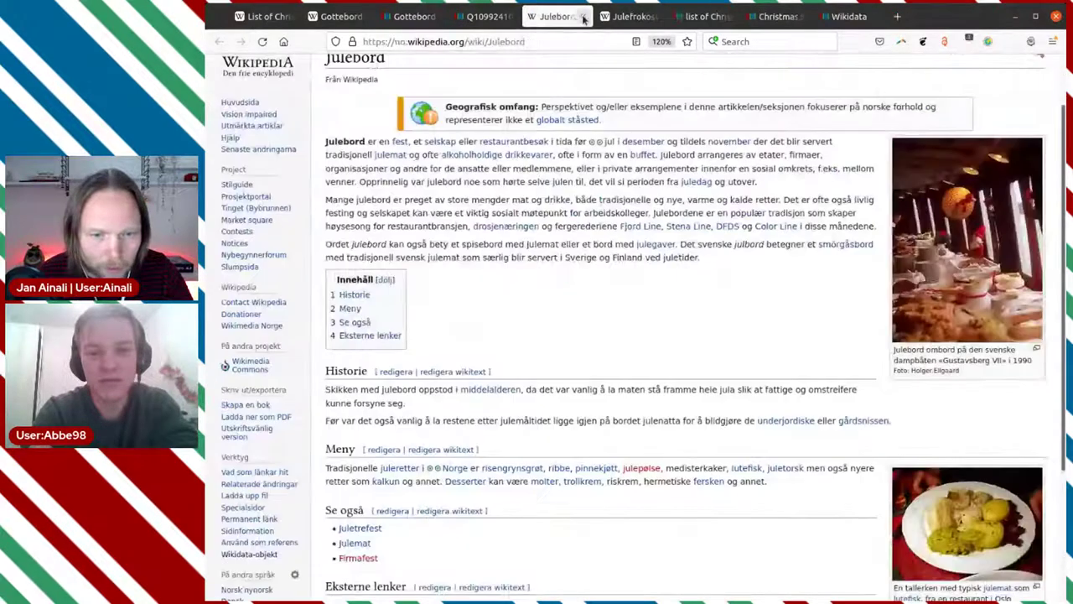
pyautogui.click(249, 554)
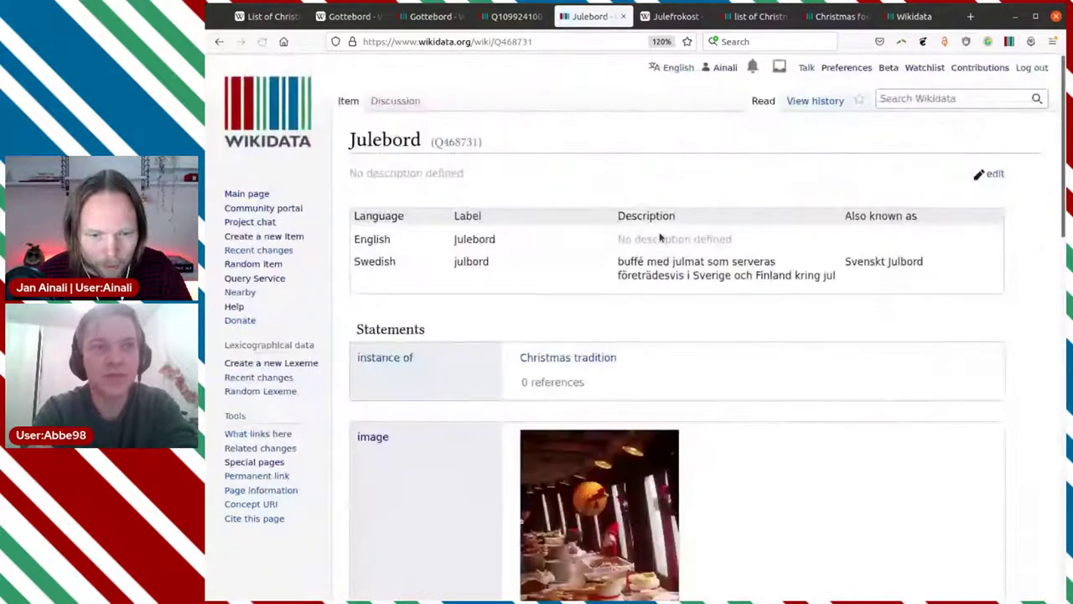
pyautogui.doubleClick(457, 143)
pyautogui.hotkey('ctrl', 'c')
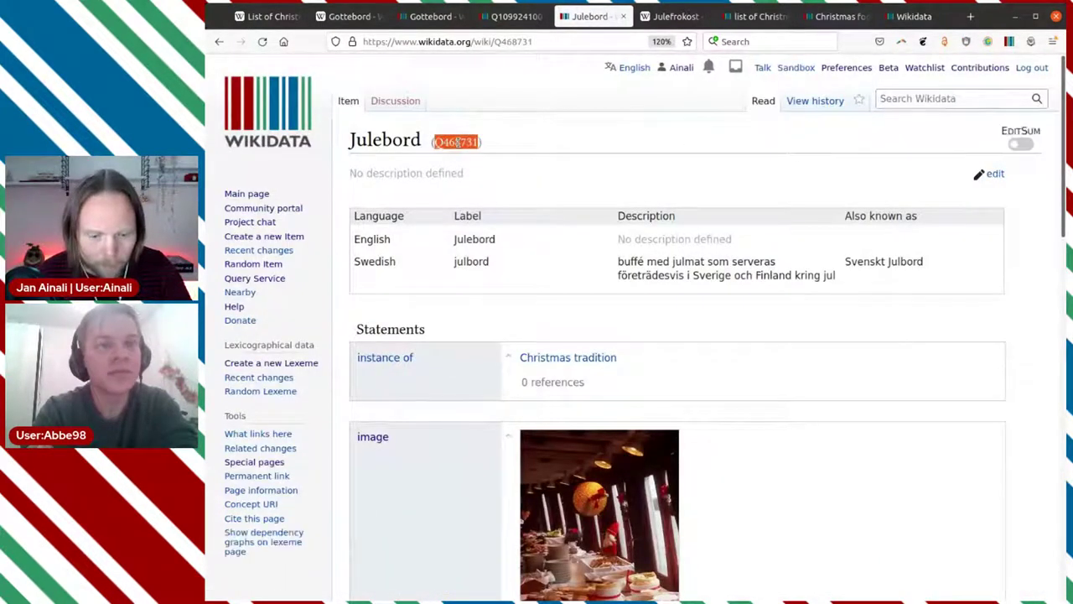
# Publish 'subclass of Julebord' on the new julbord item and review its constraint warning
pyautogui.click(524, 16)
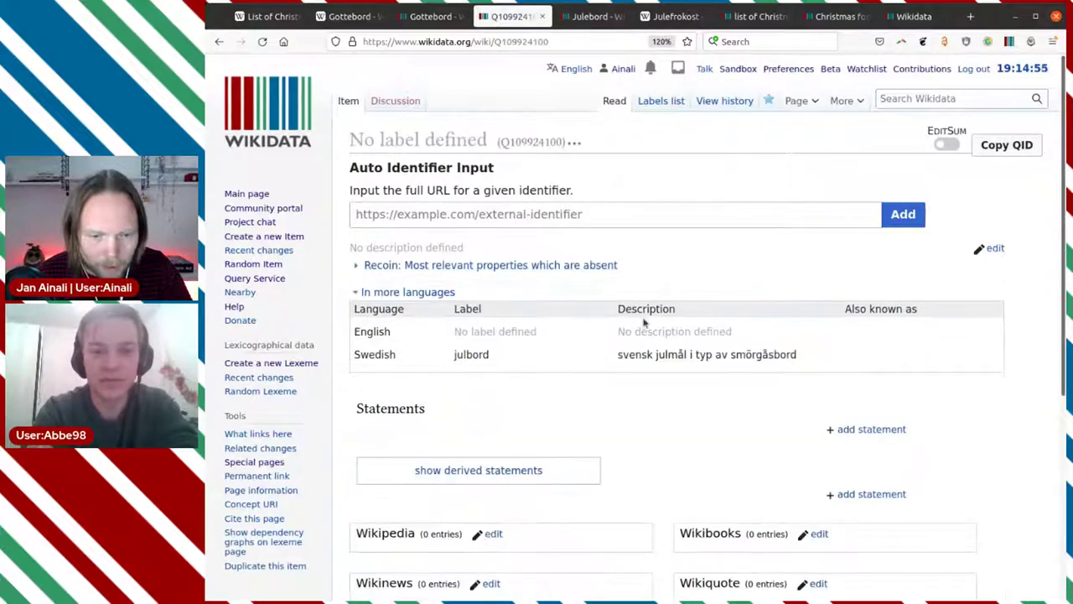
pyautogui.scroll(-3, 650, 314)
pyautogui.click(870, 263)
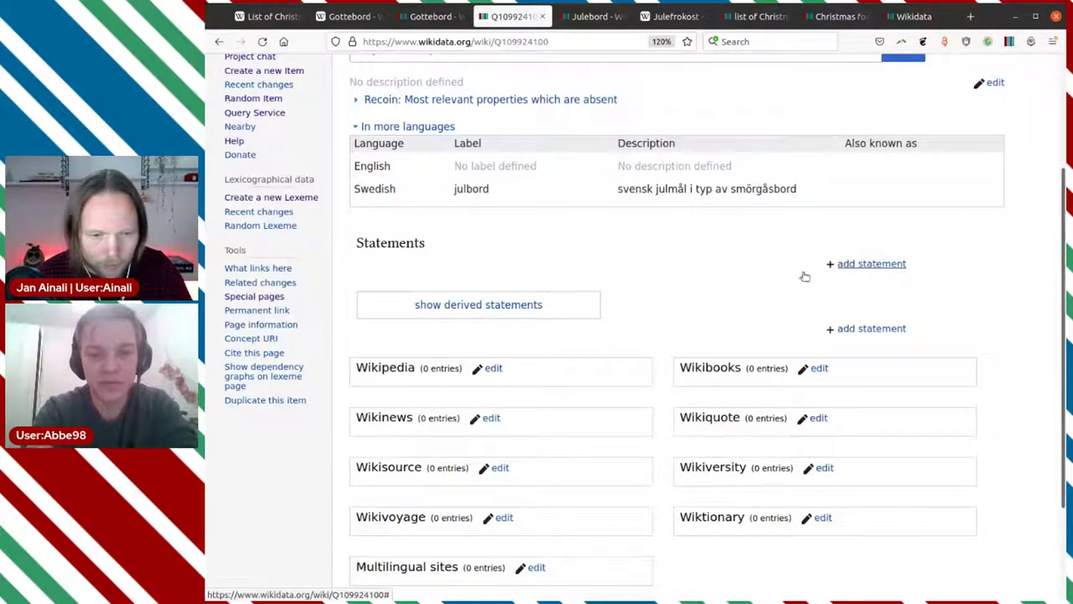
pyautogui.write('sub')
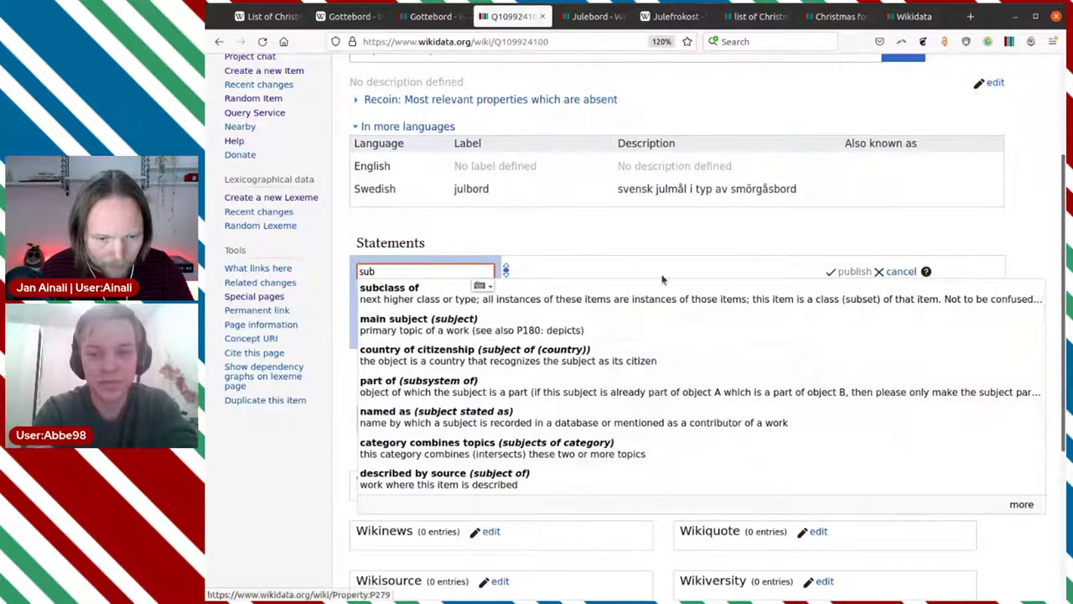
pyautogui.click(652, 298)
pyautogui.hotkey('ctrl', 'v')
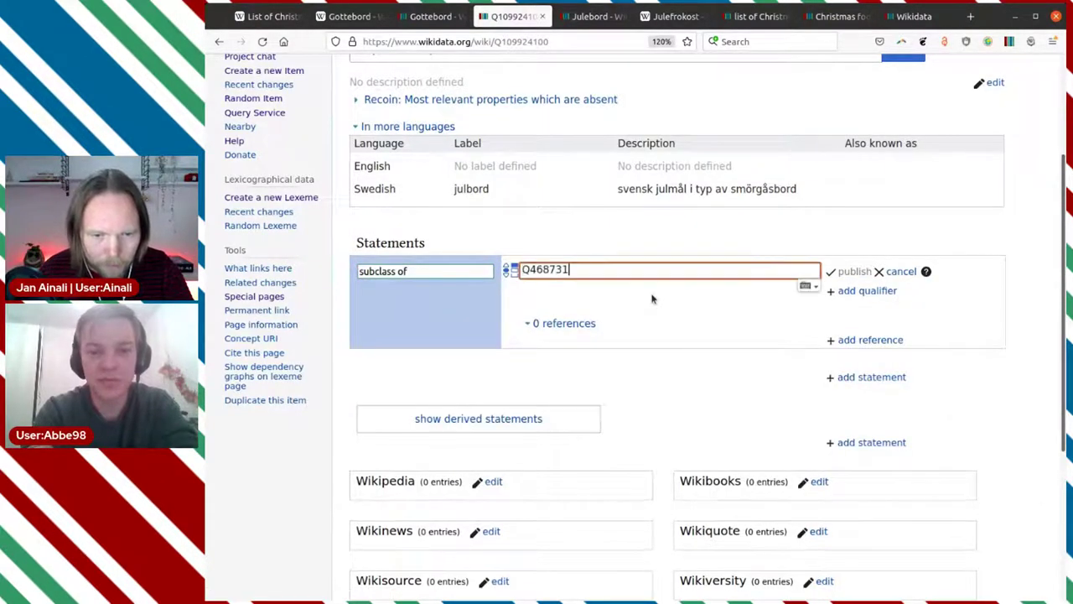
pyautogui.click(652, 294)
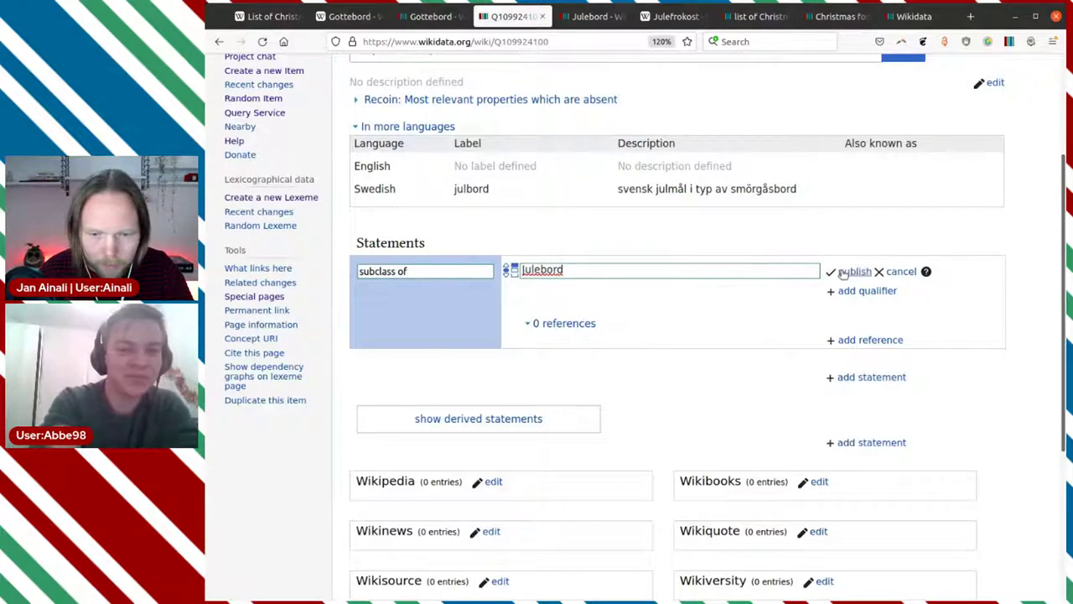
pyautogui.click(845, 271)
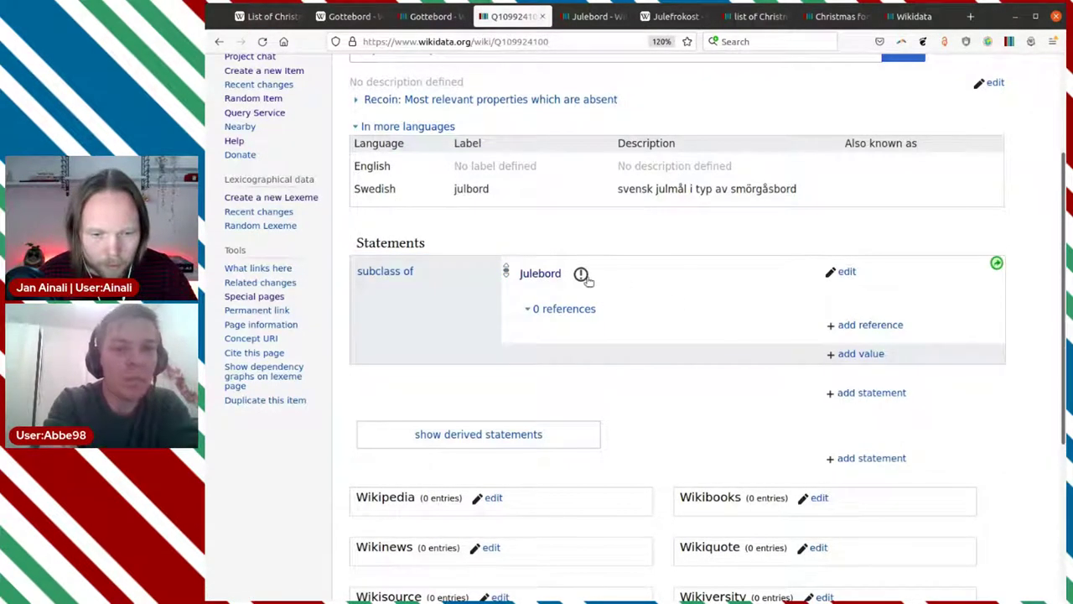
pyautogui.click(581, 274)
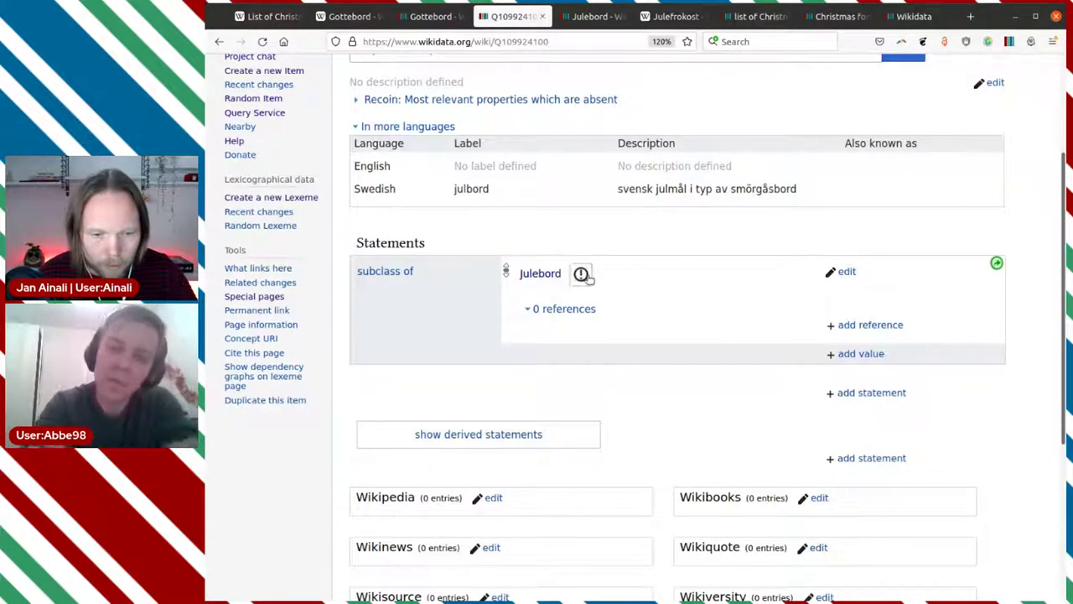
pyautogui.click(719, 265)
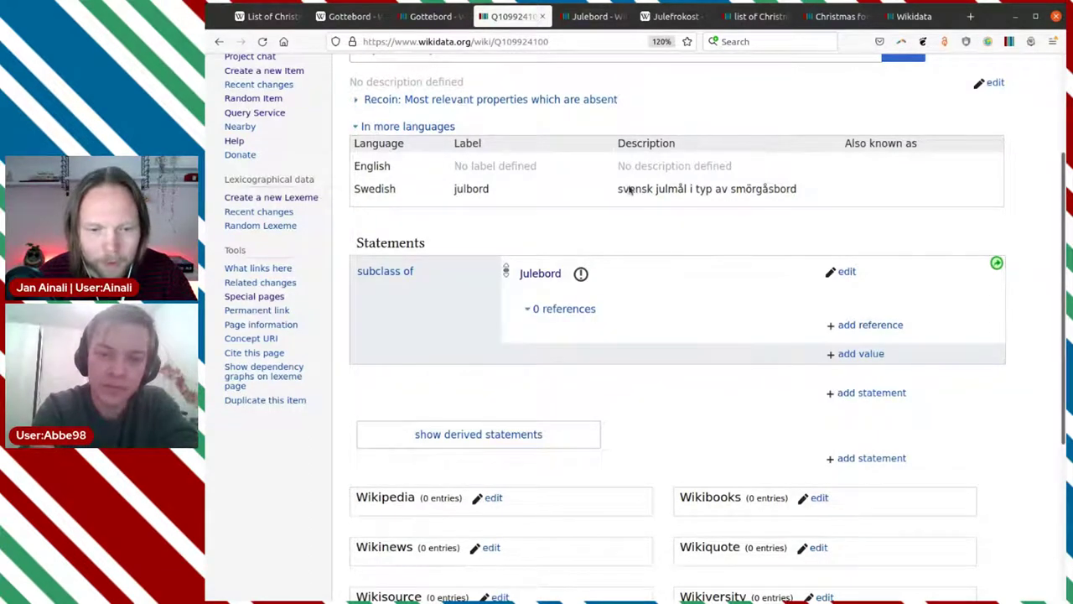
pyautogui.click(591, 16)
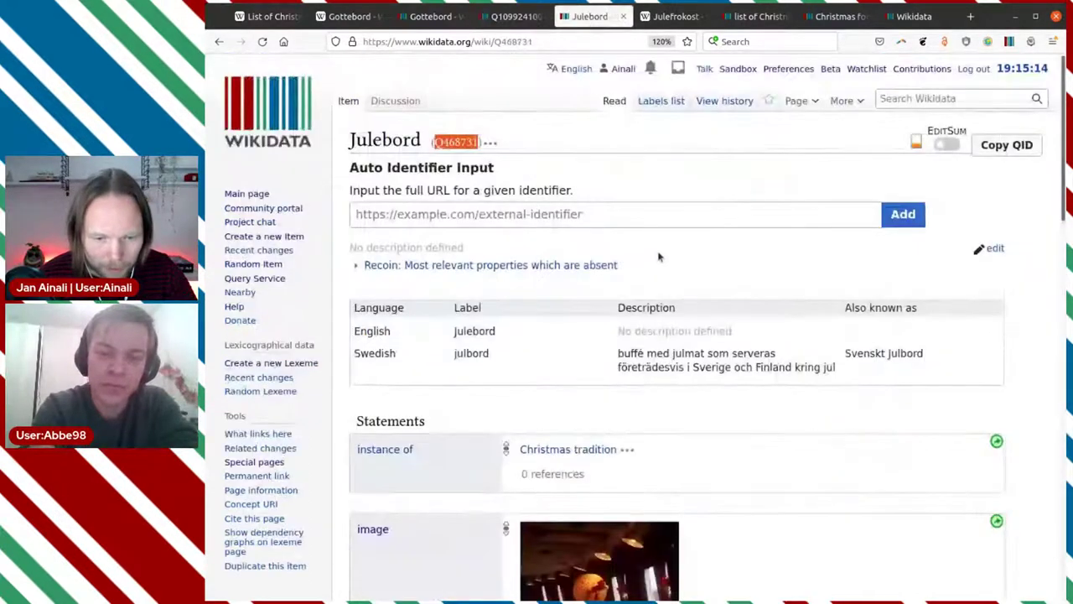
# Publish 'subclass of smörgåsbord' on Julebord Q468731, then return to julbord Q109924100
pyautogui.scroll(-10, 659, 258)
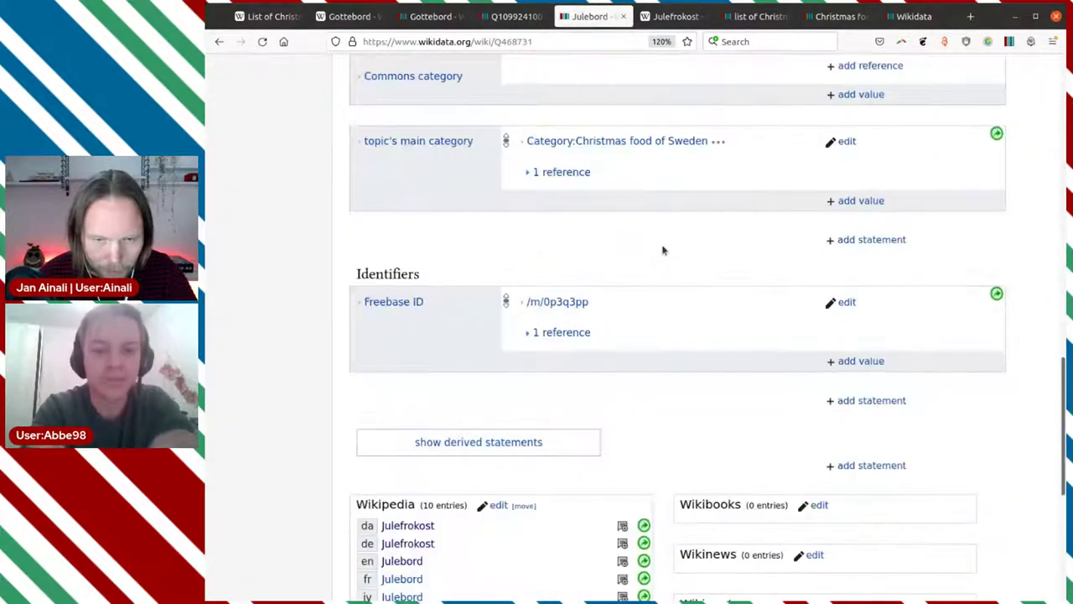
pyautogui.click(850, 242)
pyautogui.write('sub')
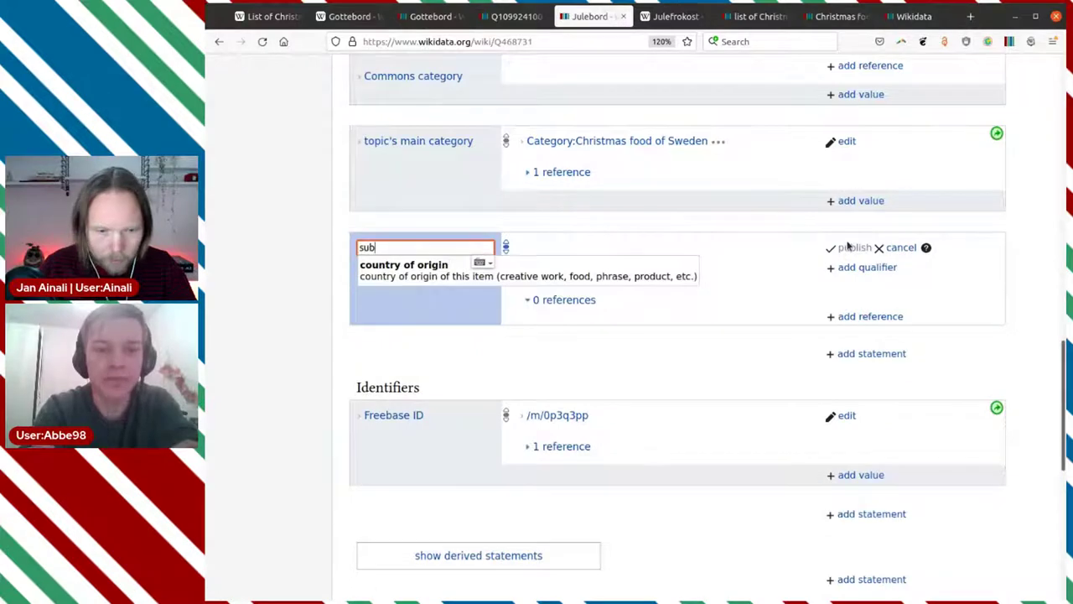
pyautogui.press('Return')
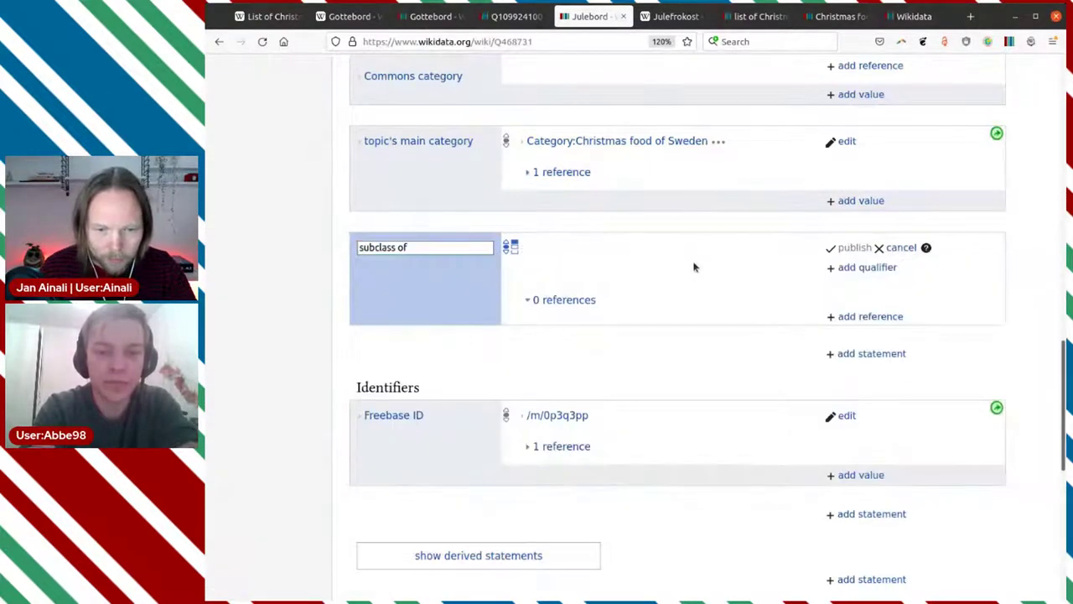
pyautogui.write('smorg')
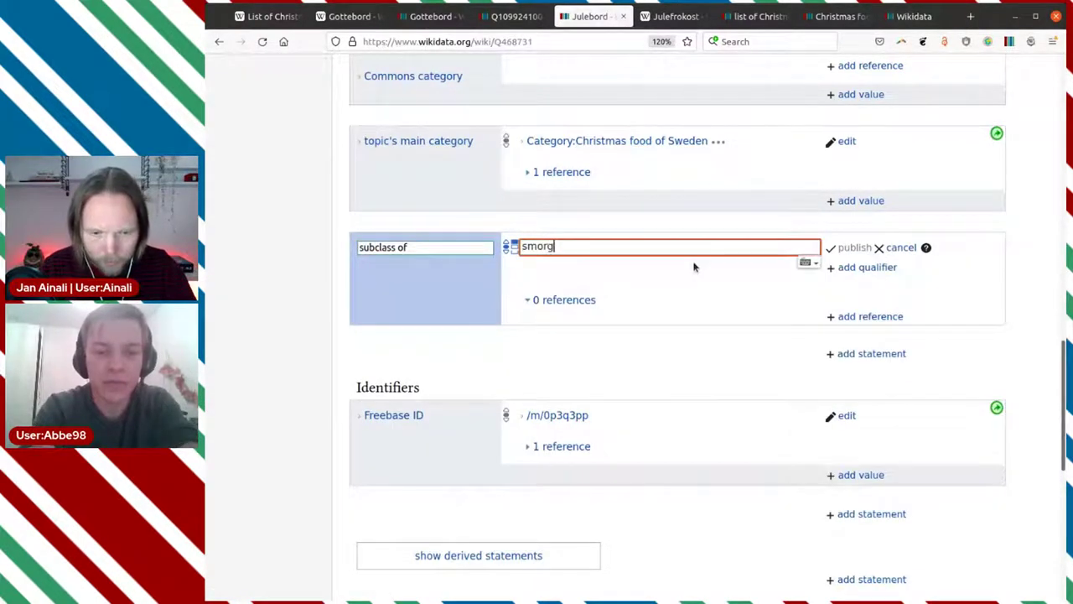
pyautogui.write('as')
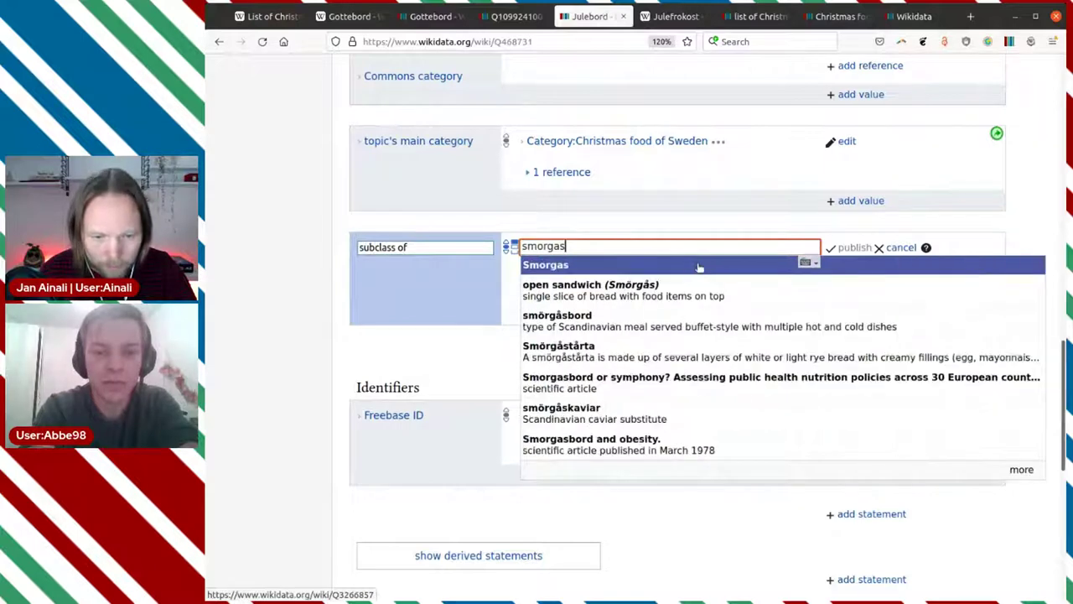
pyautogui.click(691, 323)
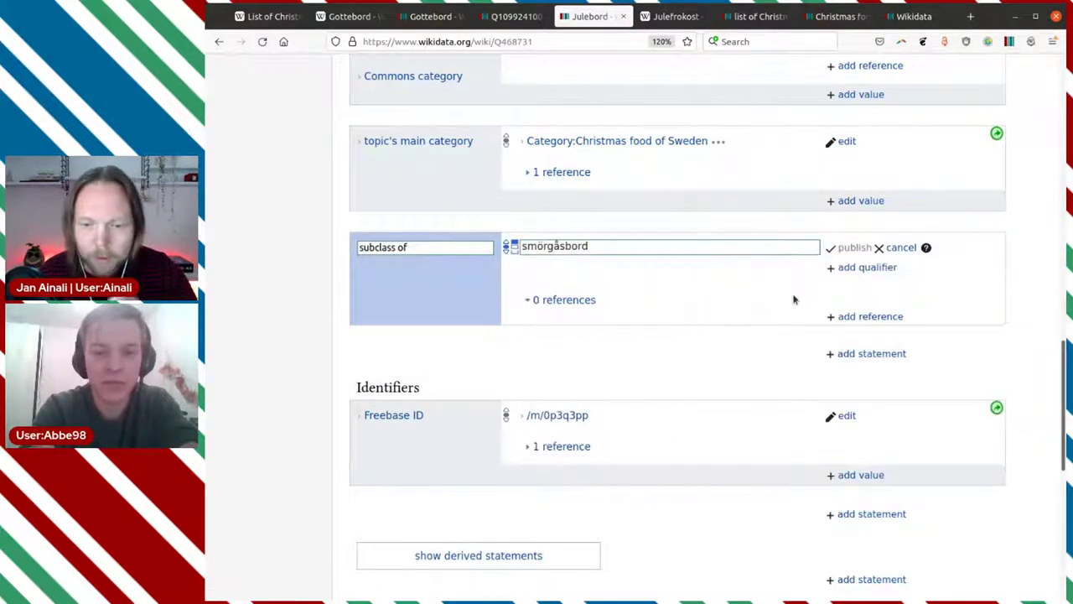
pyautogui.click(851, 248)
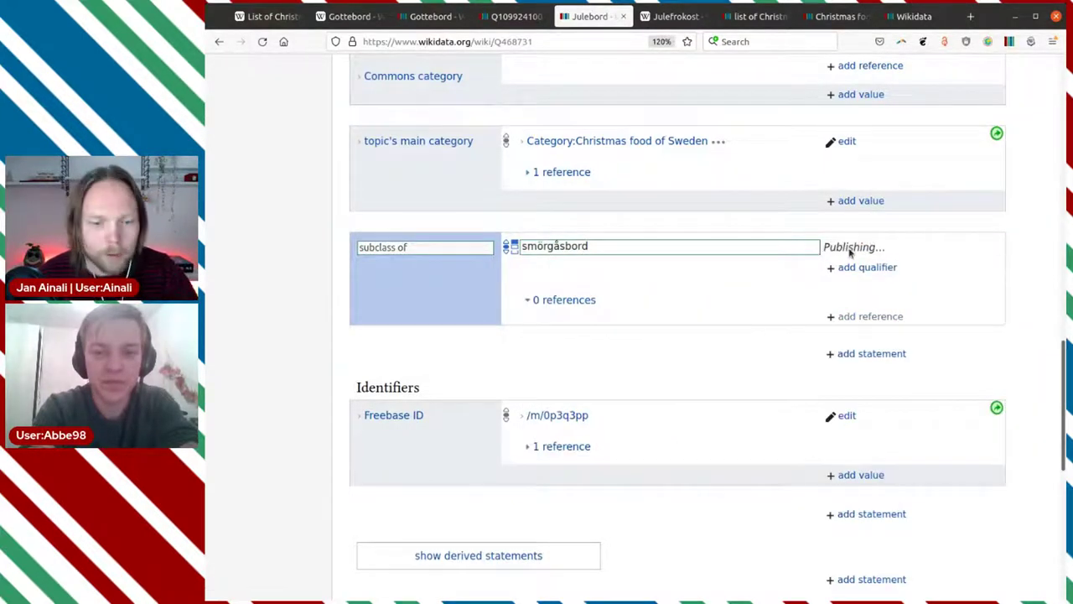
pyautogui.click(516, 17)
# Copy the ID Q109924100 and move Julebord's country statement to it
pyautogui.scroll(-2, 635, 331)
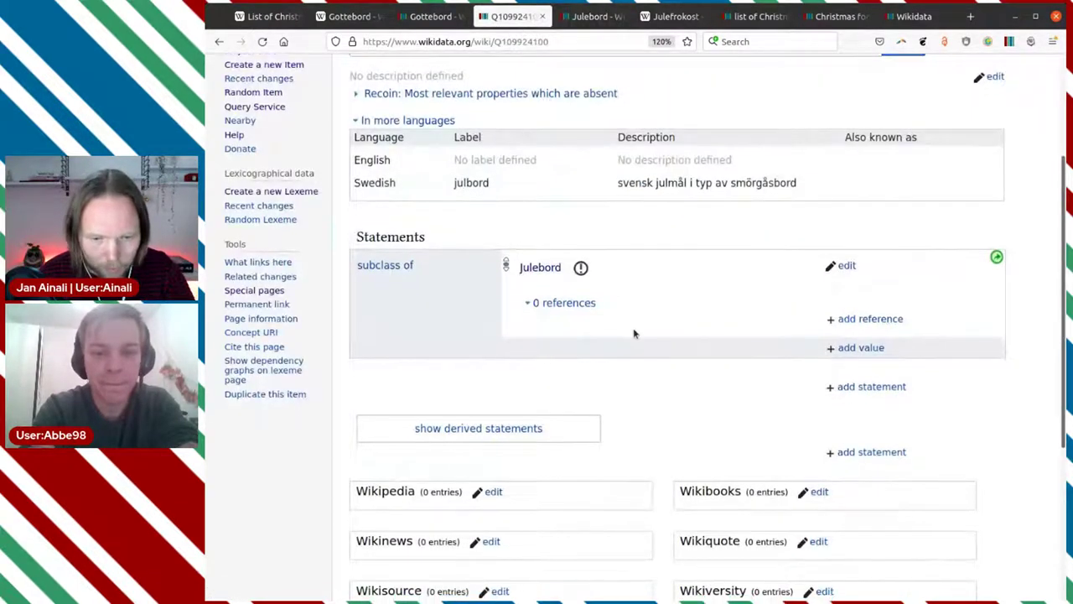
pyautogui.scroll(4, 635, 332)
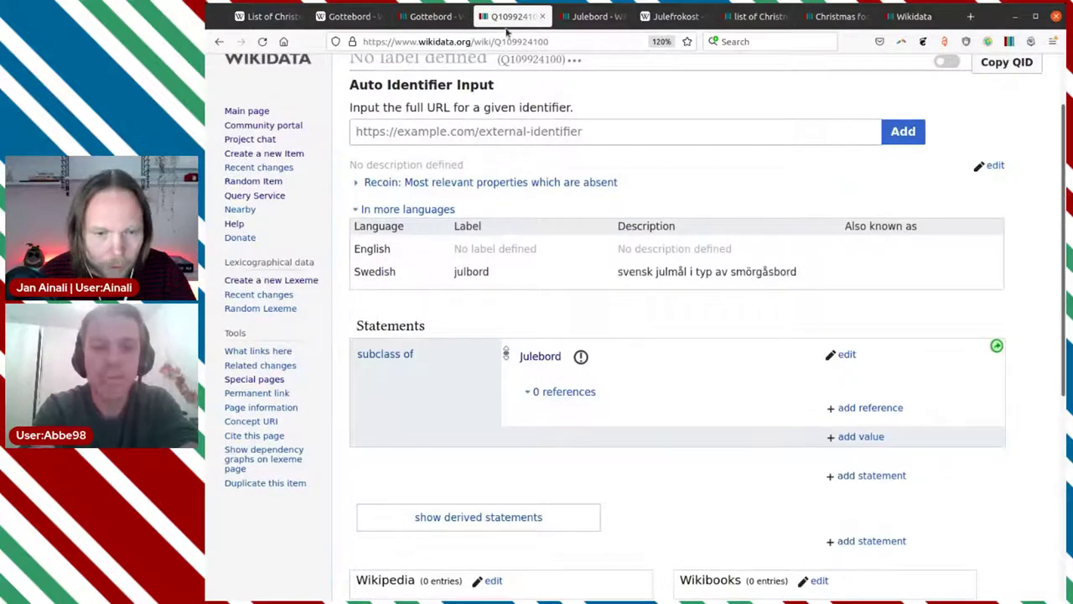
pyautogui.click(578, 17)
pyautogui.scroll(7, 620, 251)
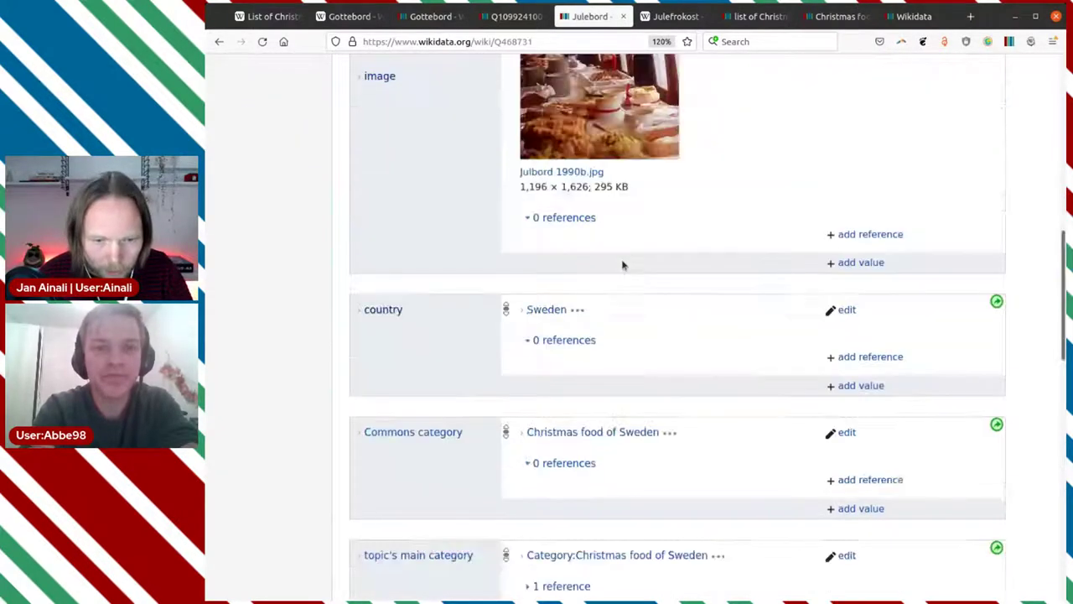
pyautogui.click(503, 21)
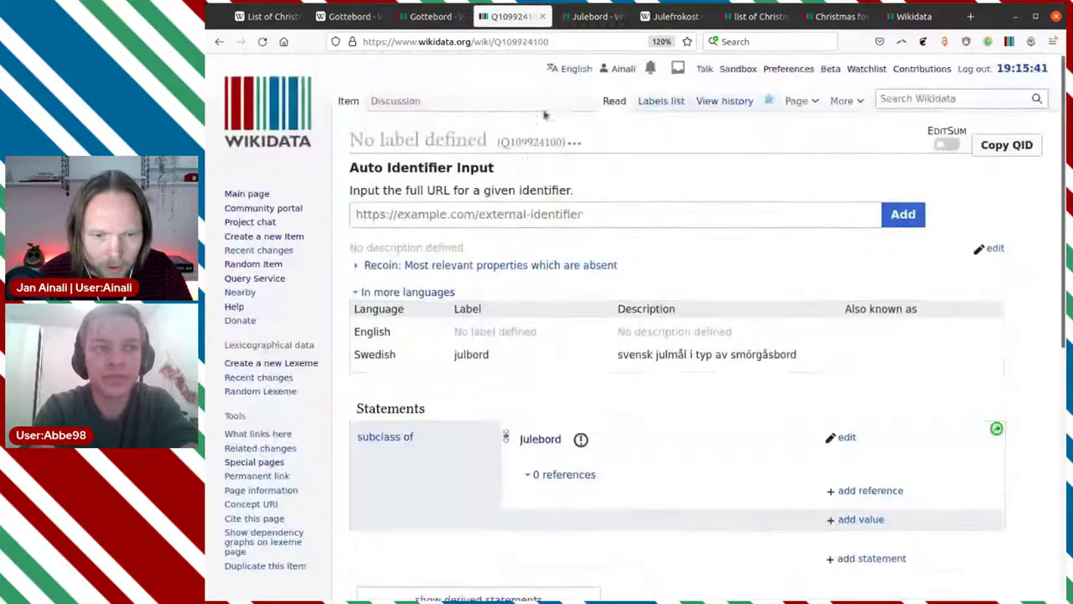
pyautogui.doubleClick(525, 140)
pyautogui.hotkey('ctrl', 'c')
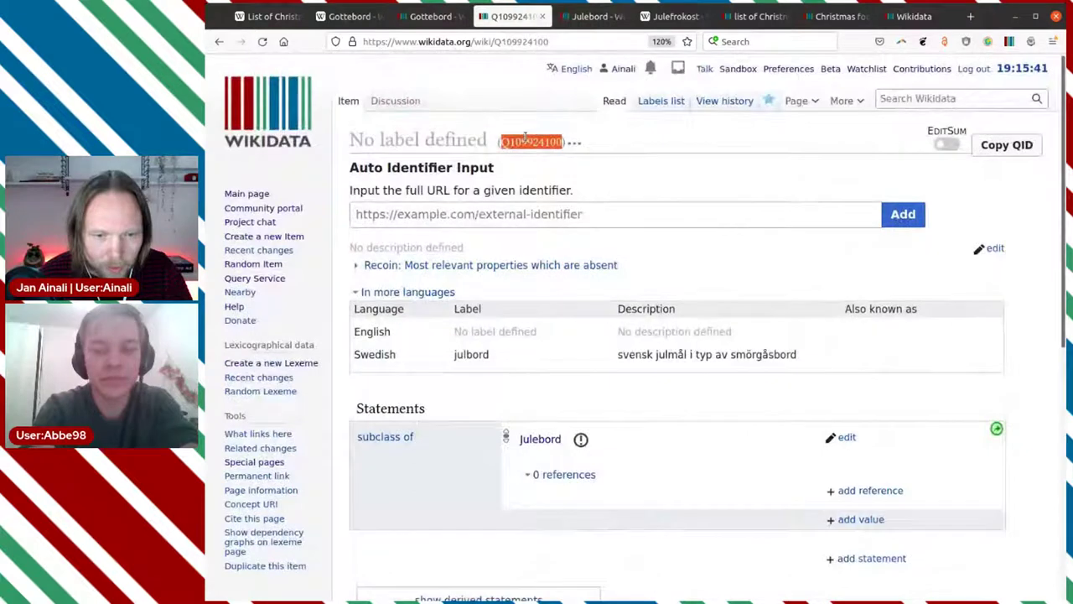
pyautogui.click(578, 20)
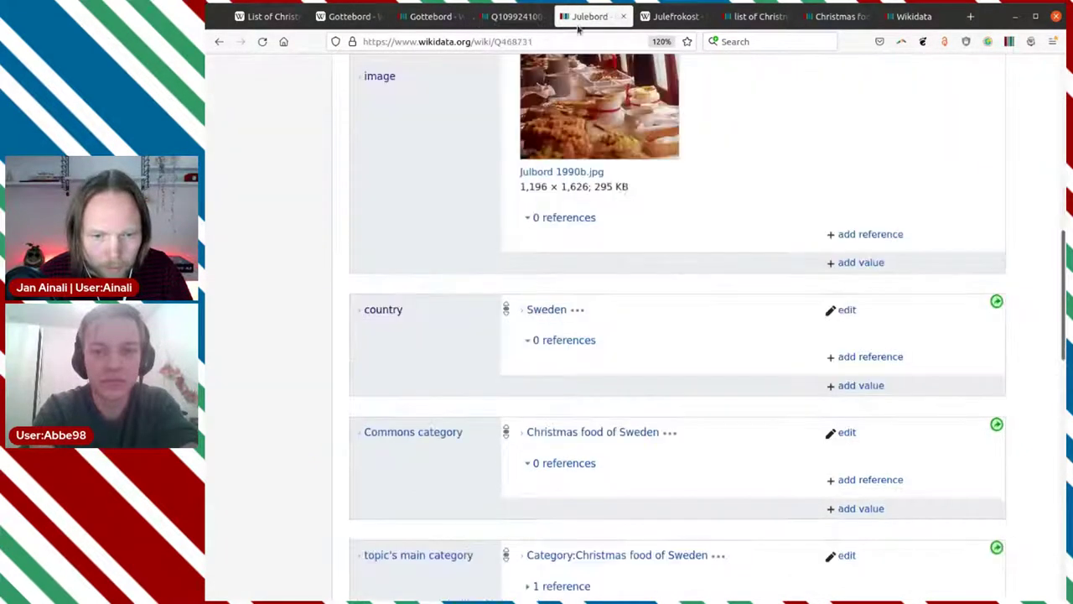
pyautogui.click(997, 302)
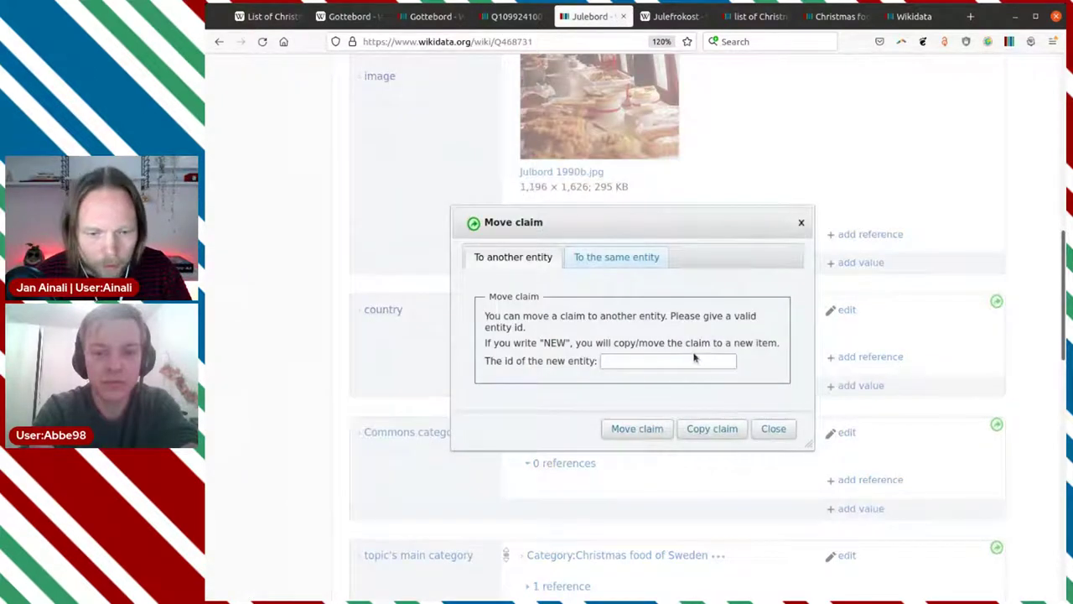
pyautogui.click(644, 360)
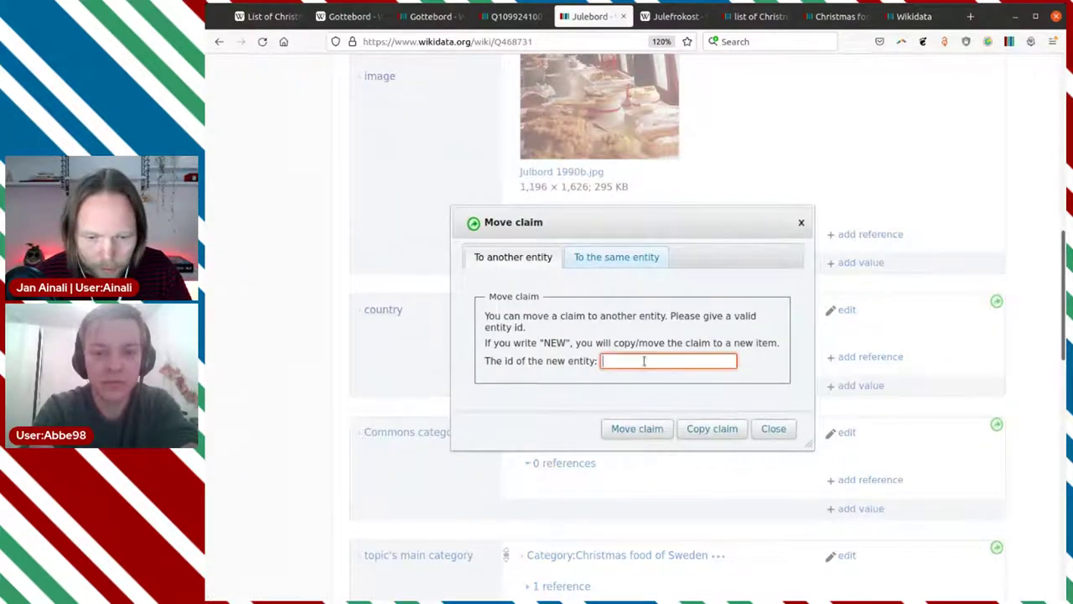
pyautogui.hotkey('ctrl', 'v')
pyautogui.click(638, 428)
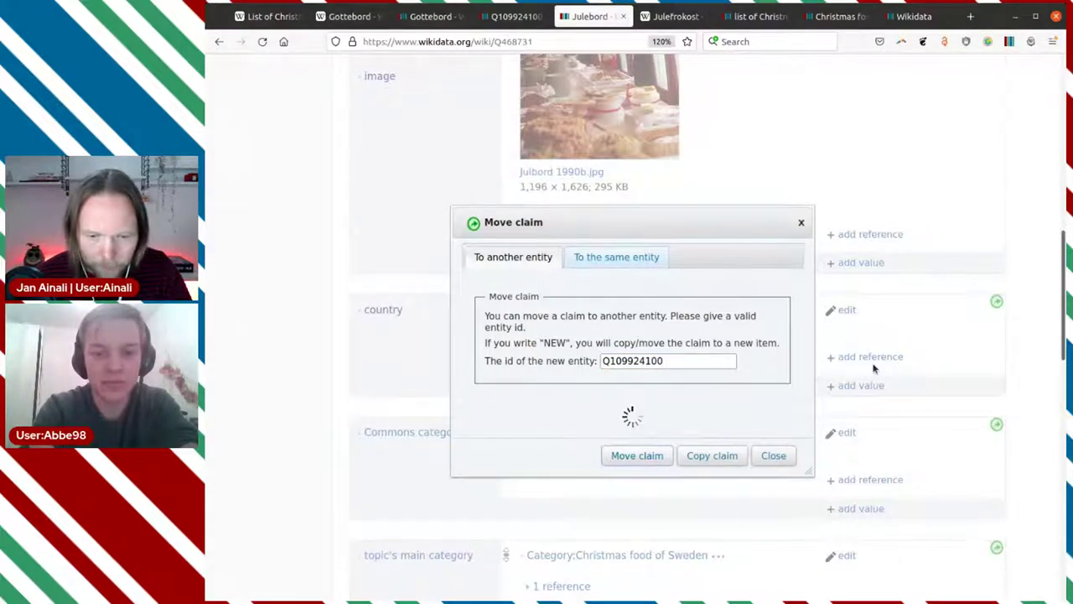
# Move Julebord's topic's main category, subclass of and Commons category statements to Q109924100
pyautogui.scroll(-3, 877, 364)
pyautogui.scroll(1, 874, 364)
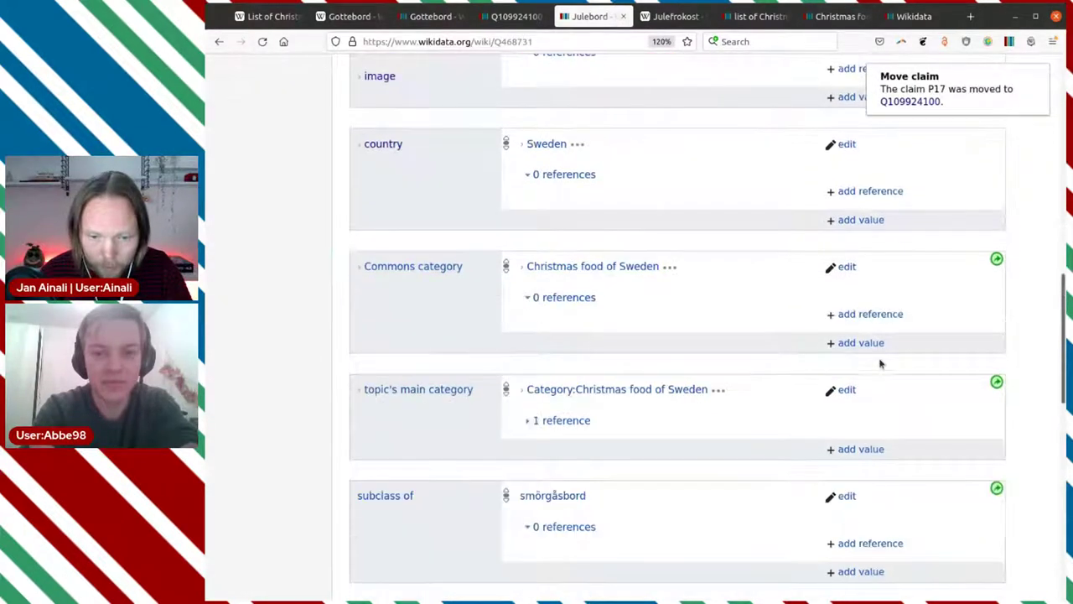
pyautogui.scroll(-2, 880, 363)
pyautogui.click(992, 303)
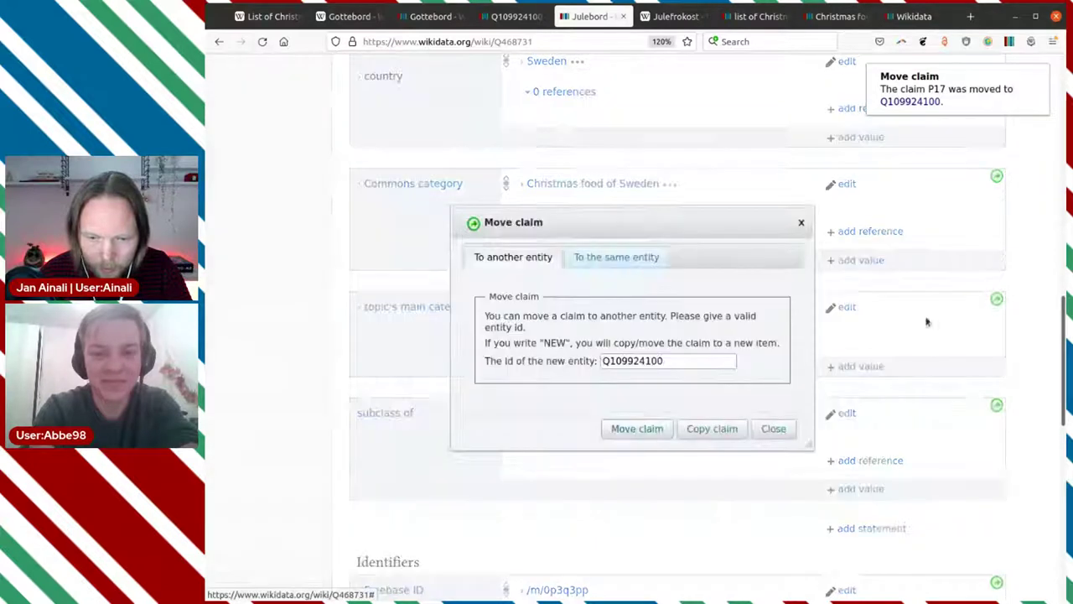
pyautogui.click(633, 429)
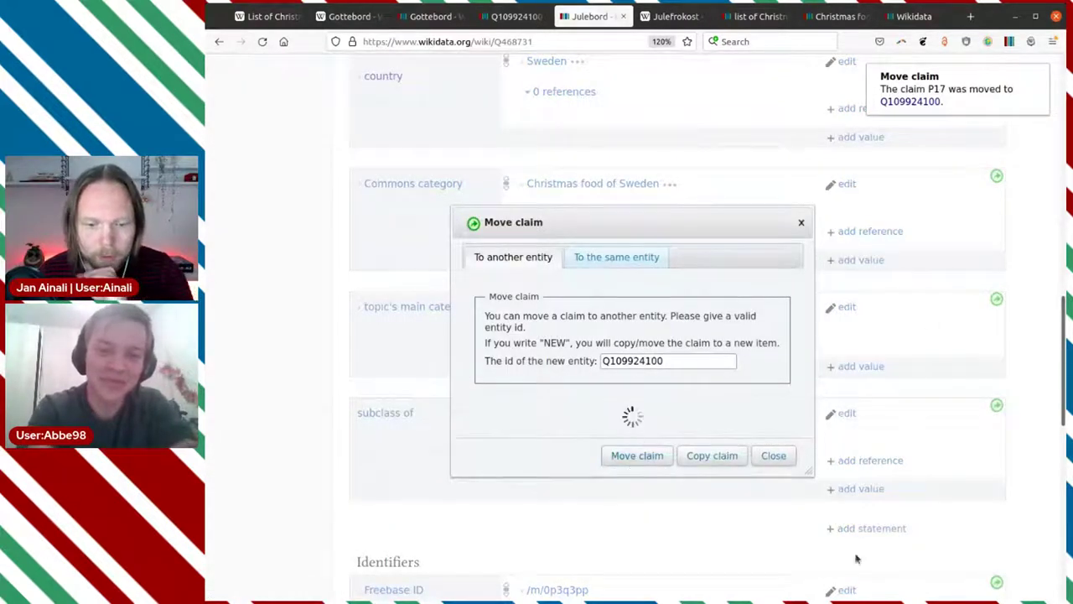
pyautogui.click(998, 405)
pyautogui.click(642, 429)
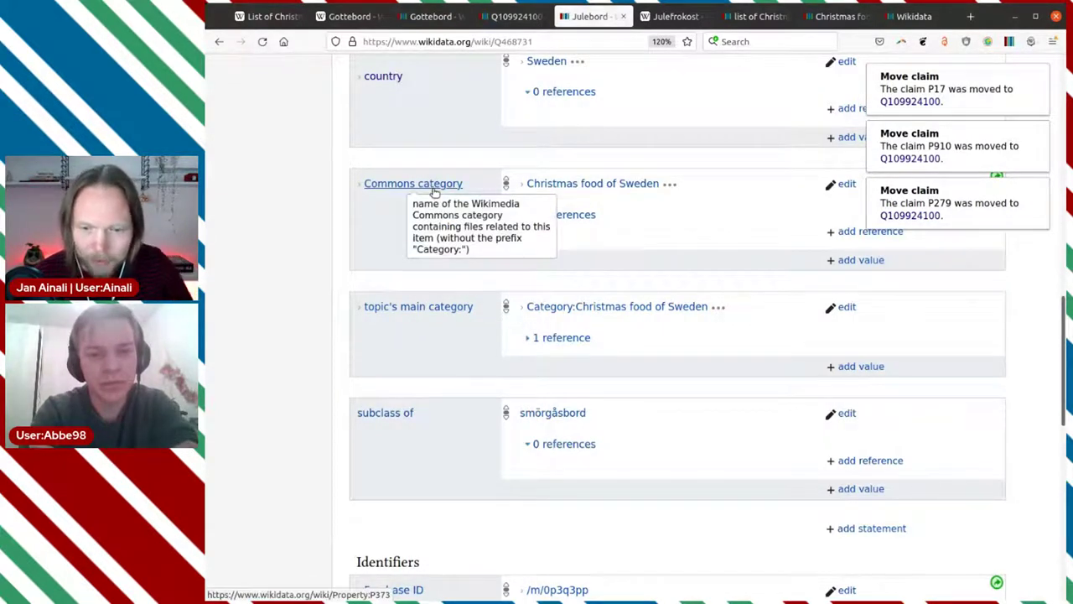
pyautogui.scroll(3, 696, 256)
pyautogui.click(997, 342)
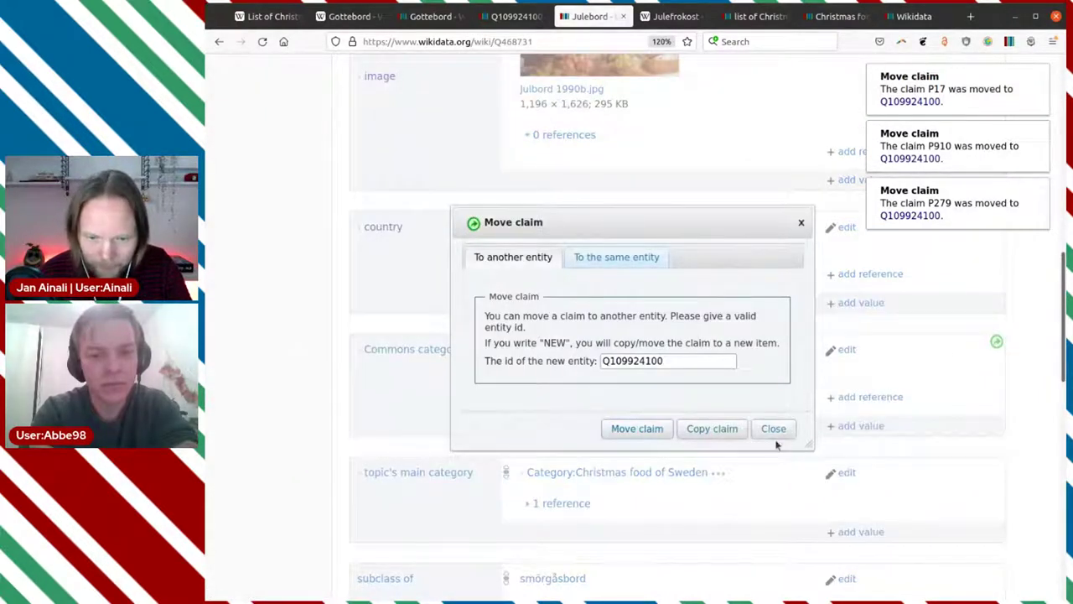
pyautogui.click(639, 430)
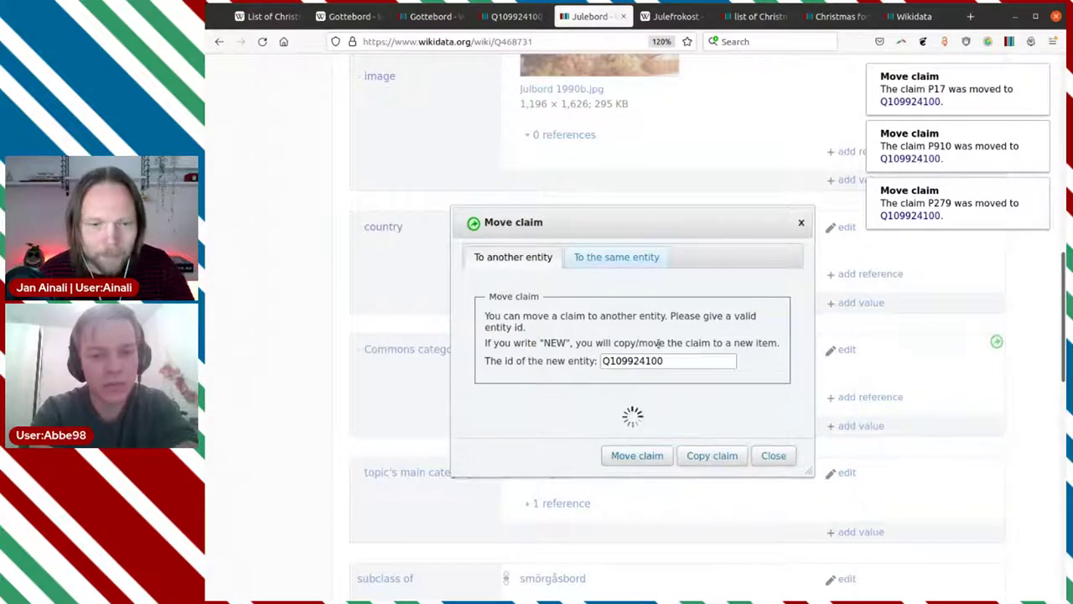
# Reload julbord Q109924100 to show the moved statements and view its revision history
pyautogui.click(521, 30)
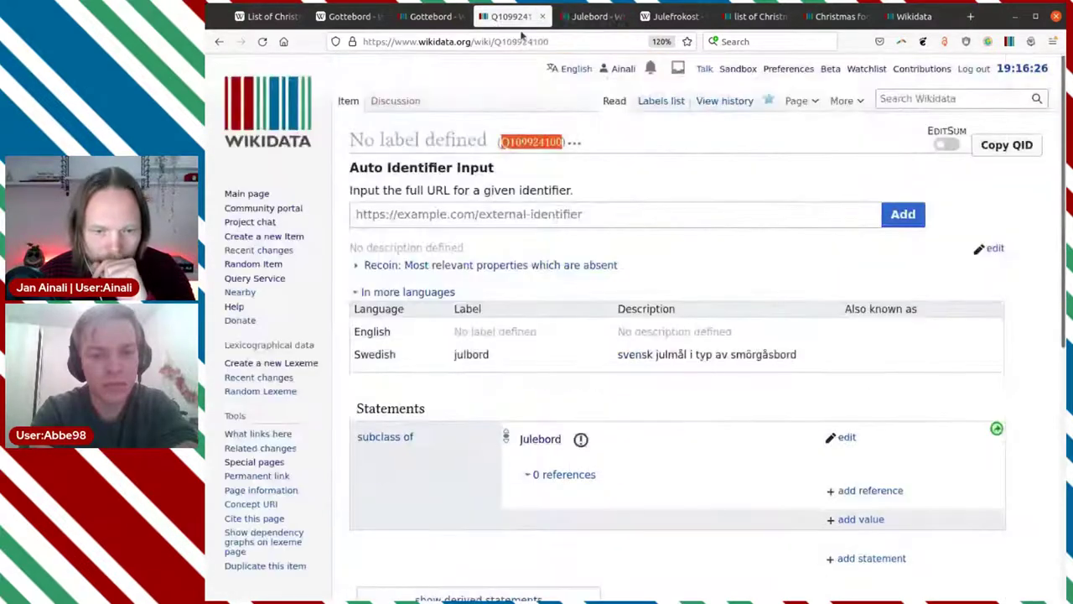
pyautogui.scroll(-5, 627, 333)
pyautogui.scroll(2, 503, 226)
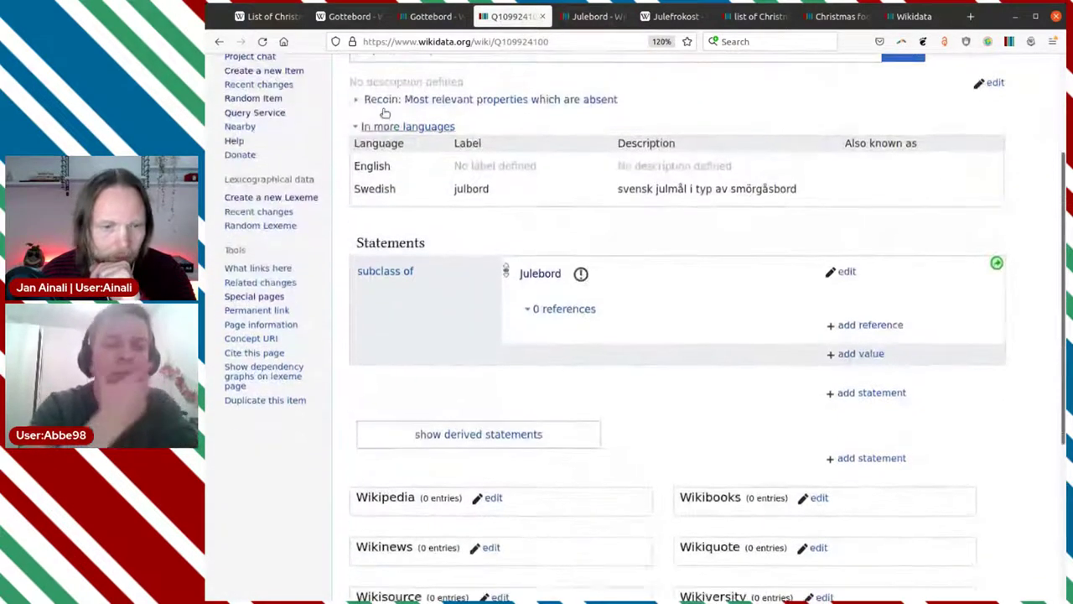
pyautogui.click(264, 42)
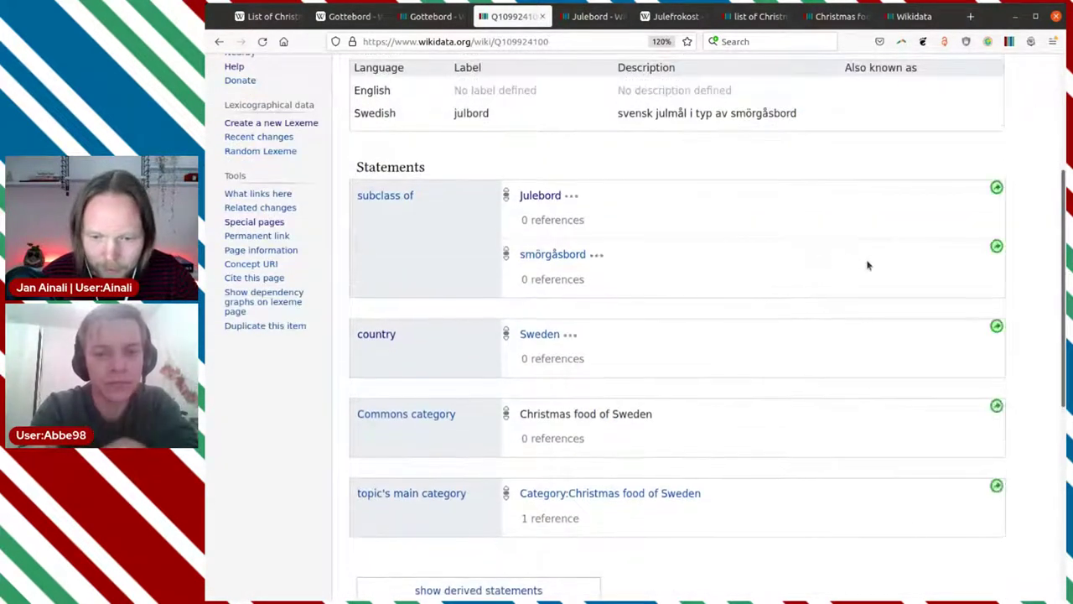
pyautogui.scroll(5, 754, 271)
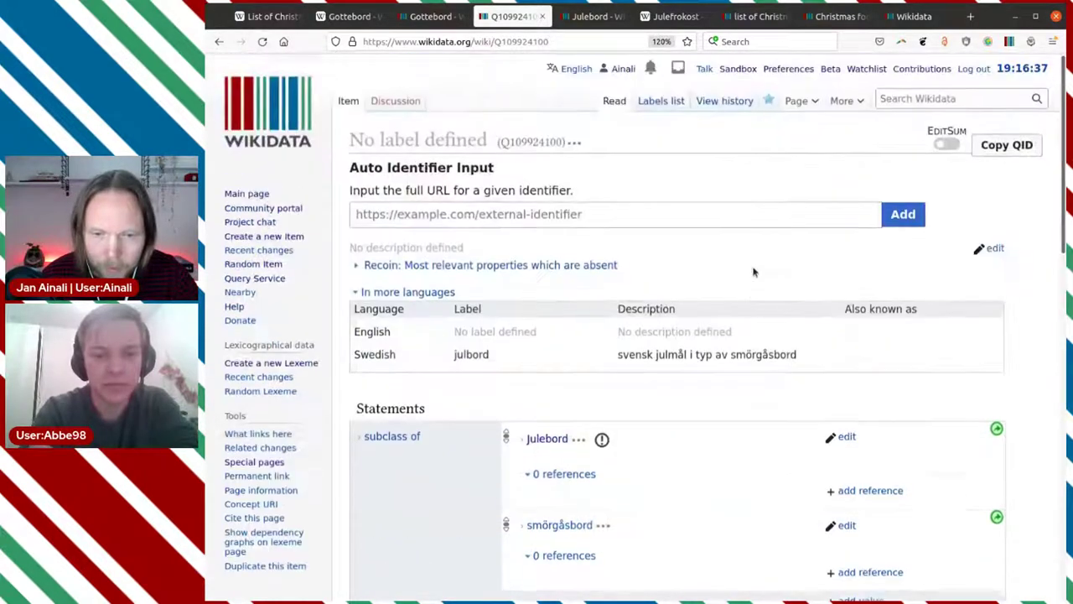
pyautogui.click(716, 102)
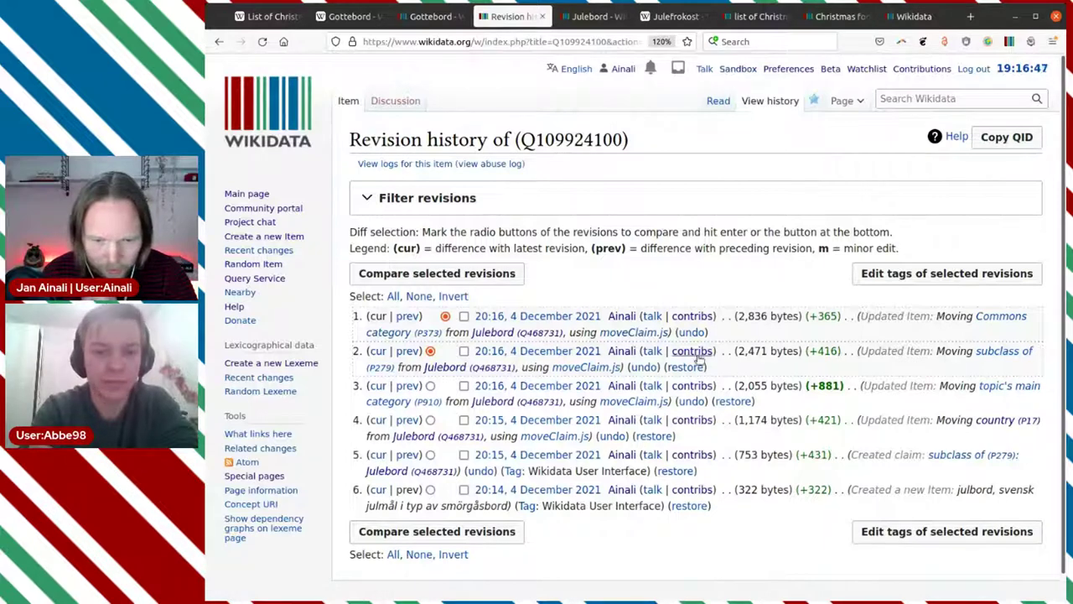
# Undo revision 2's 'subclass of smörgåsbord' edit, then go to the top of Julebord's page
pyautogui.click(644, 366)
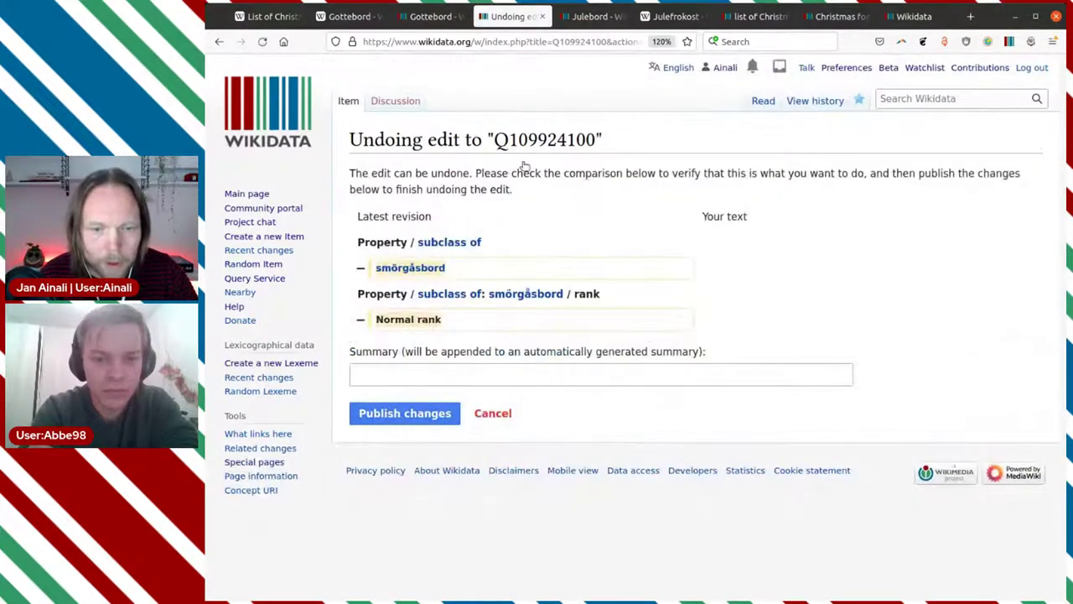
pyautogui.click(591, 16)
pyautogui.scroll(3, 857, 123)
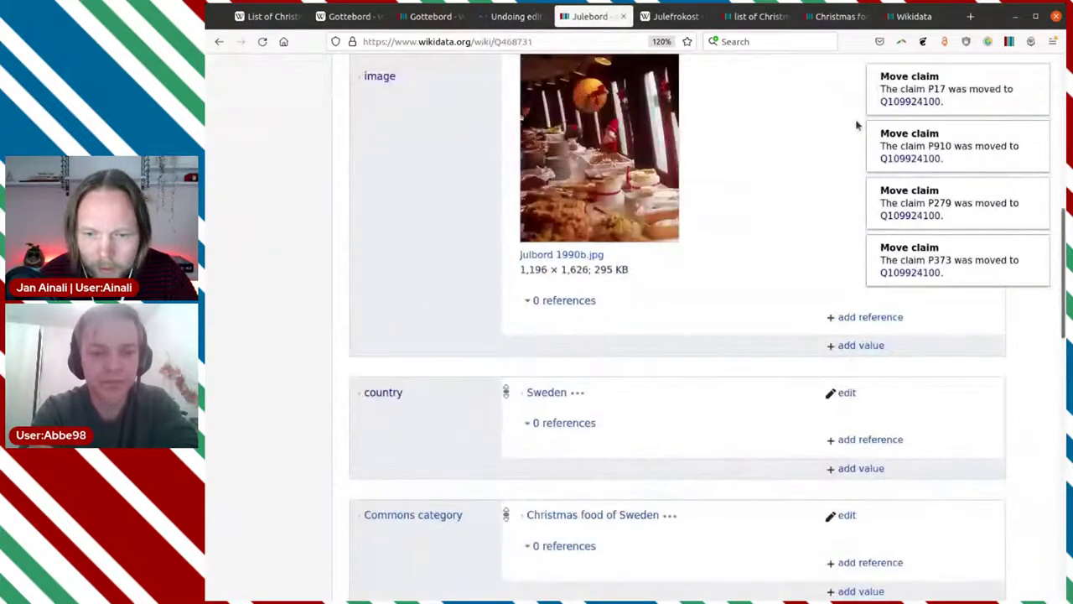
pyautogui.scroll(5, 857, 124)
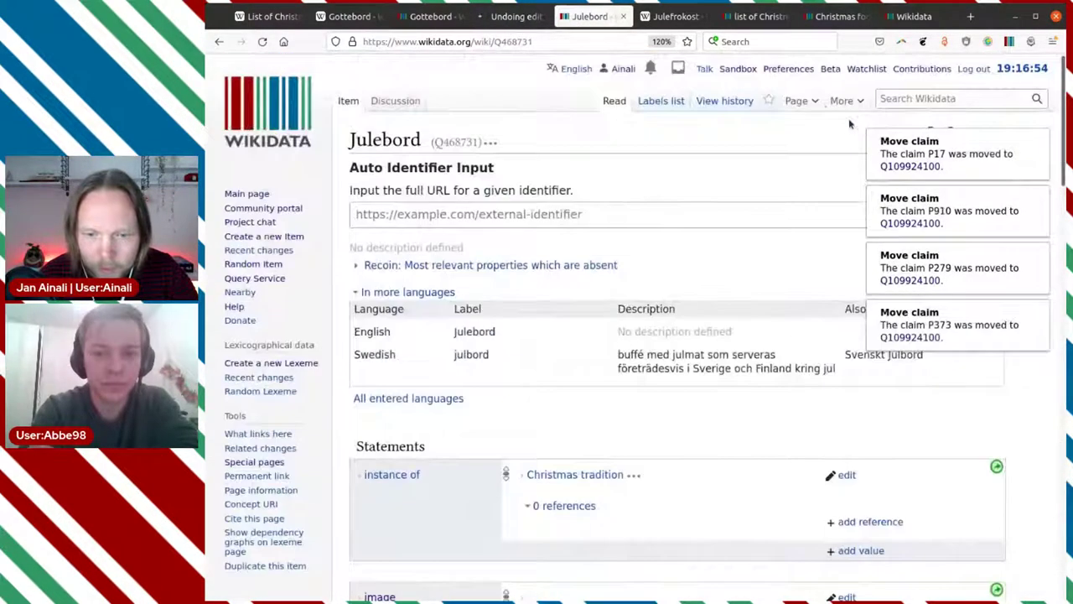
# Undo revision 2 in Julebord's history to restore its 'subclass of smörgåsbord' statement
pyautogui.click(725, 101)
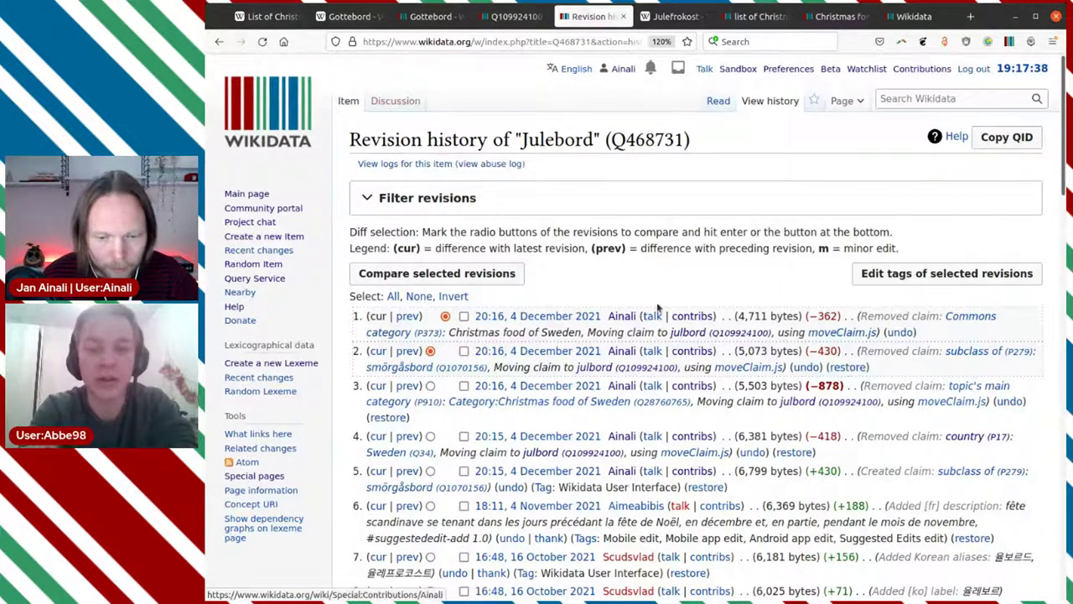
pyautogui.click(809, 367)
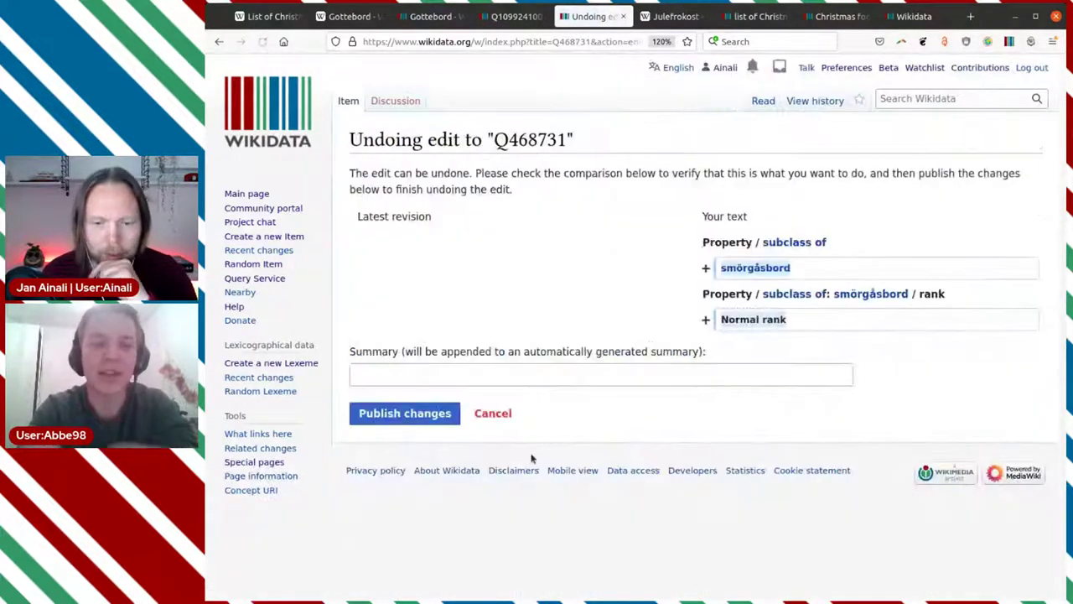
pyautogui.click(424, 422)
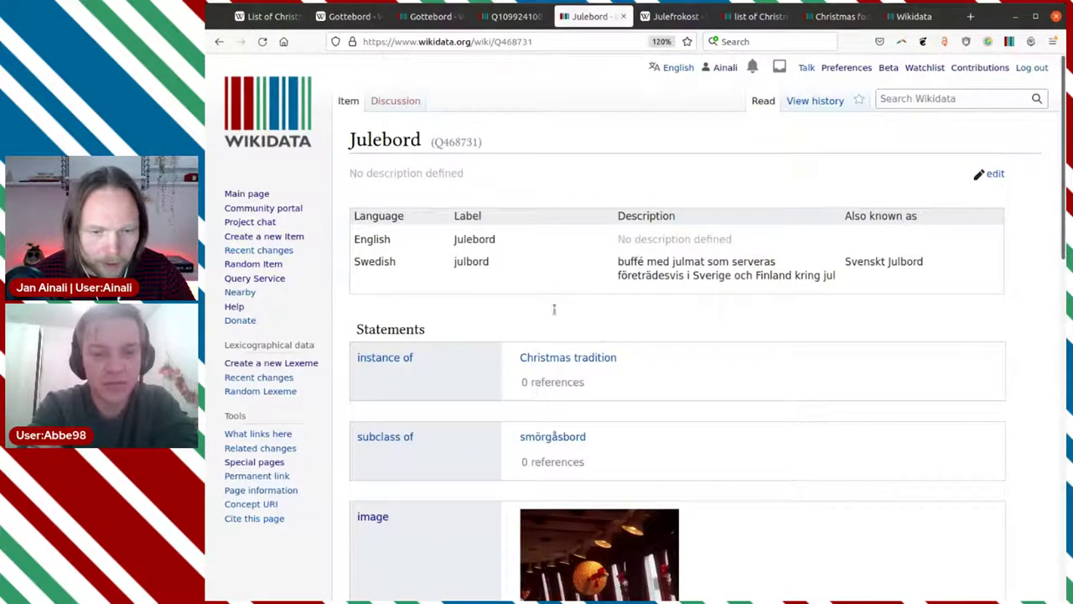
# Look over the julbord item Q109924100, then return to the Julebord item
pyautogui.click(515, 18)
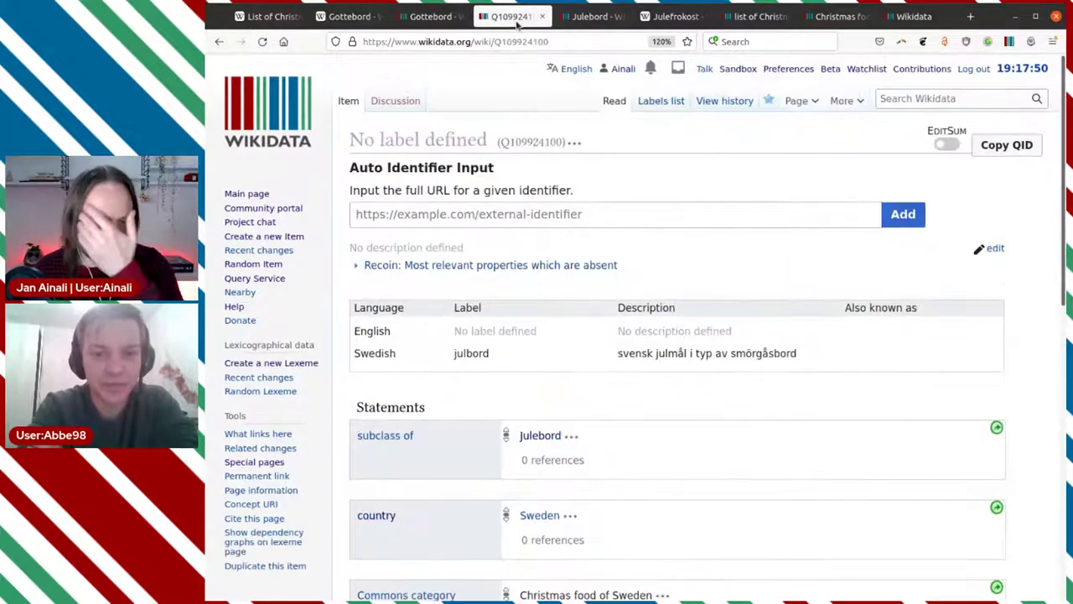
pyautogui.scroll(-4, 592, 245)
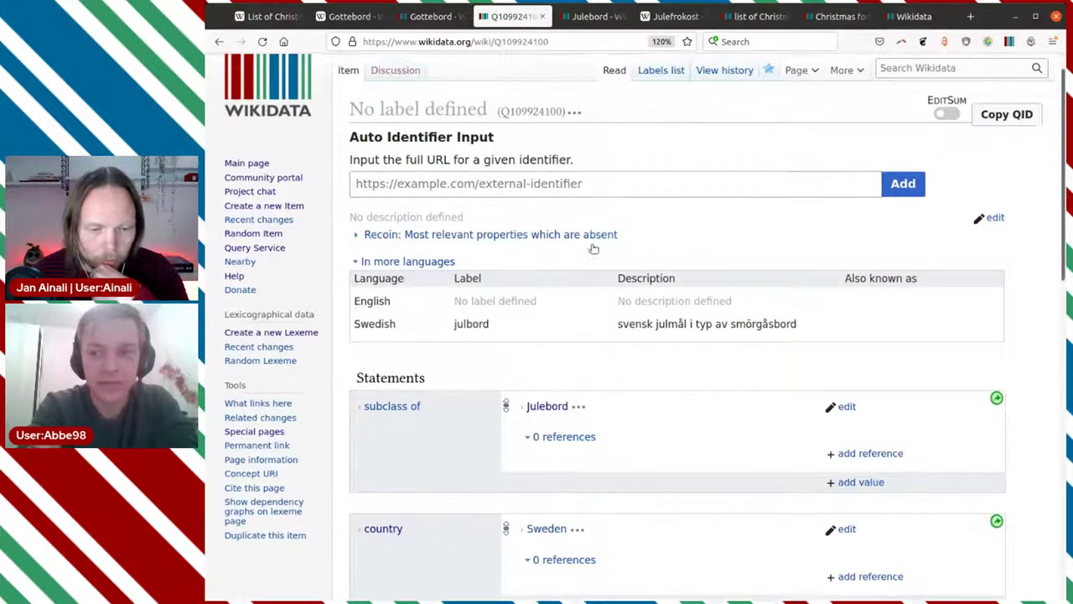
pyautogui.scroll(-2, 597, 248)
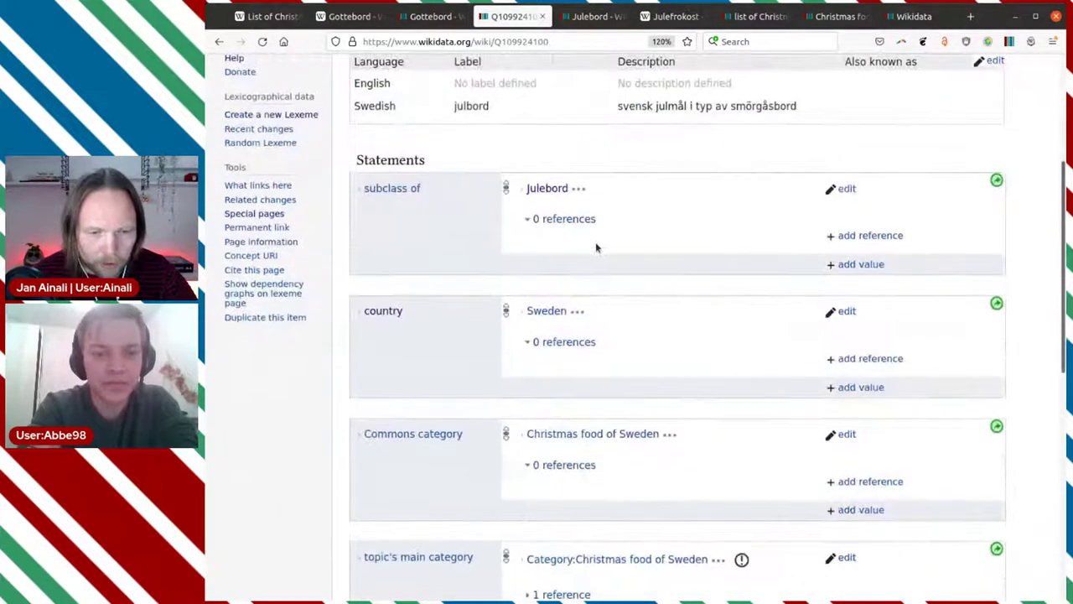
pyautogui.scroll(-4, 596, 246)
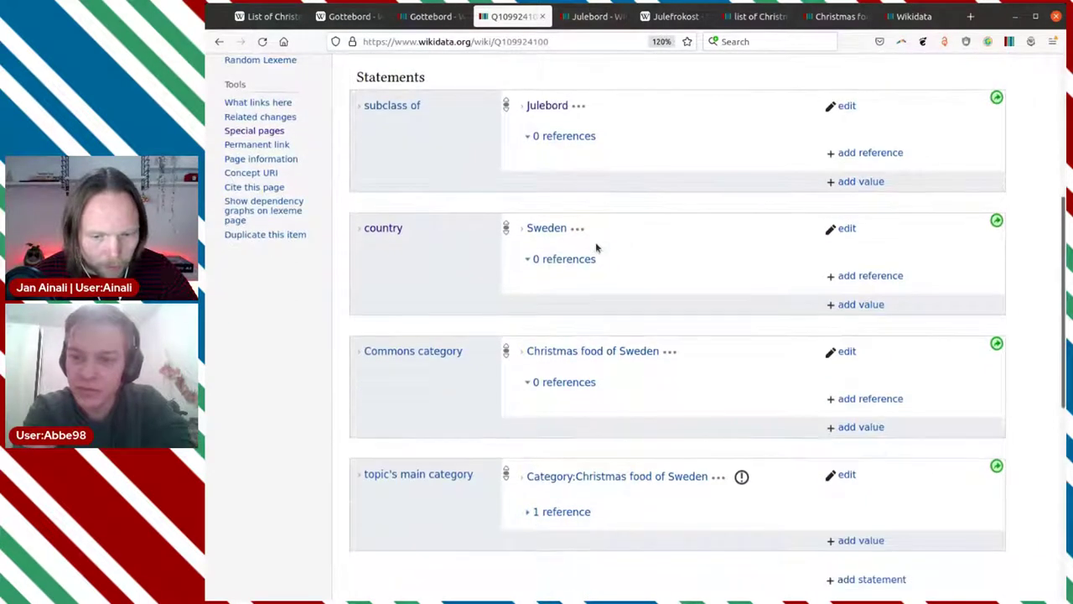
pyautogui.click(591, 16)
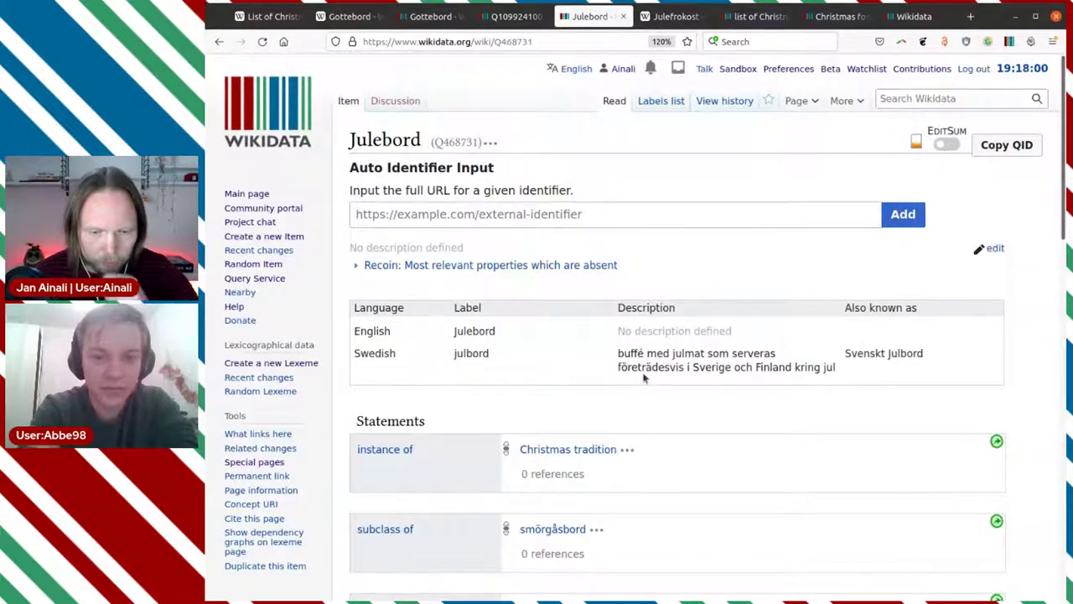
pyautogui.scroll(-2, 680, 304)
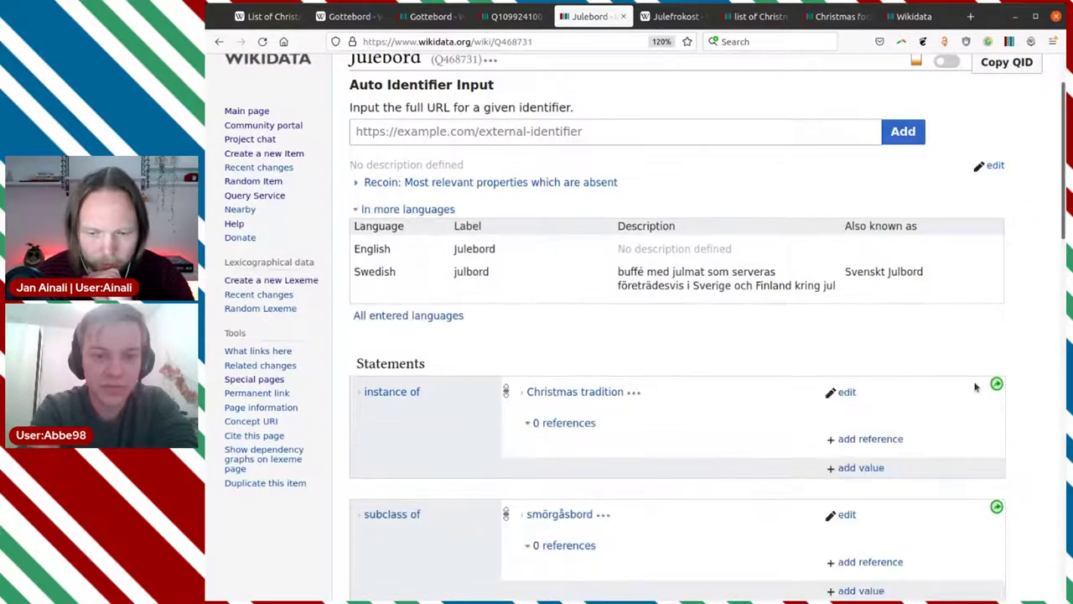
# Copy Julebord's 'instance of Christmas tradition' claim to Q109924100 and view that item
pyautogui.click(996, 384)
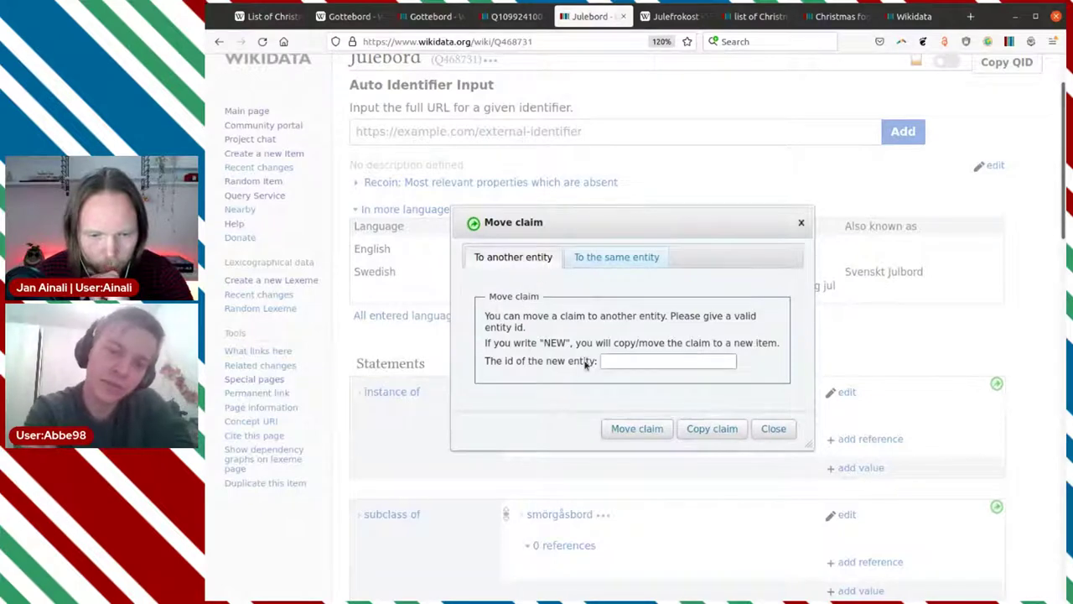
pyautogui.click(616, 360)
pyautogui.write('Q109924100')
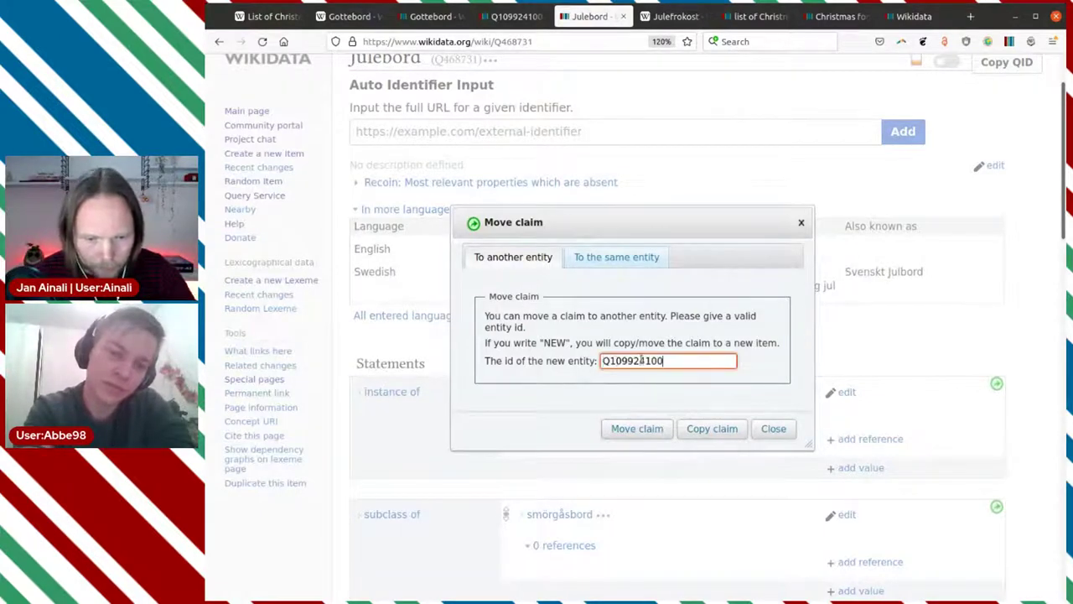
pyautogui.click(712, 430)
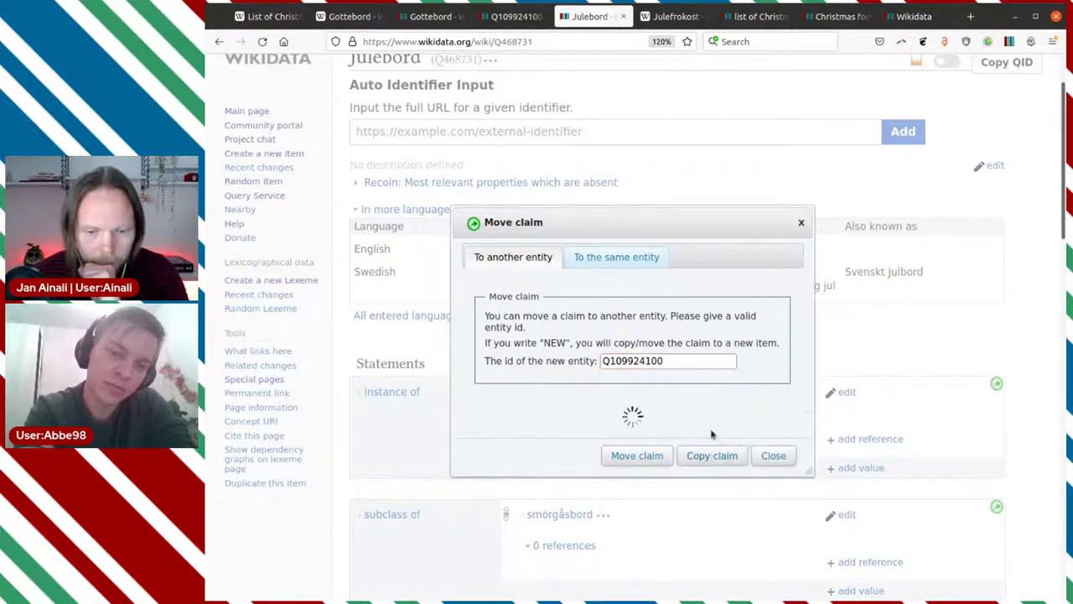
pyautogui.click(517, 23)
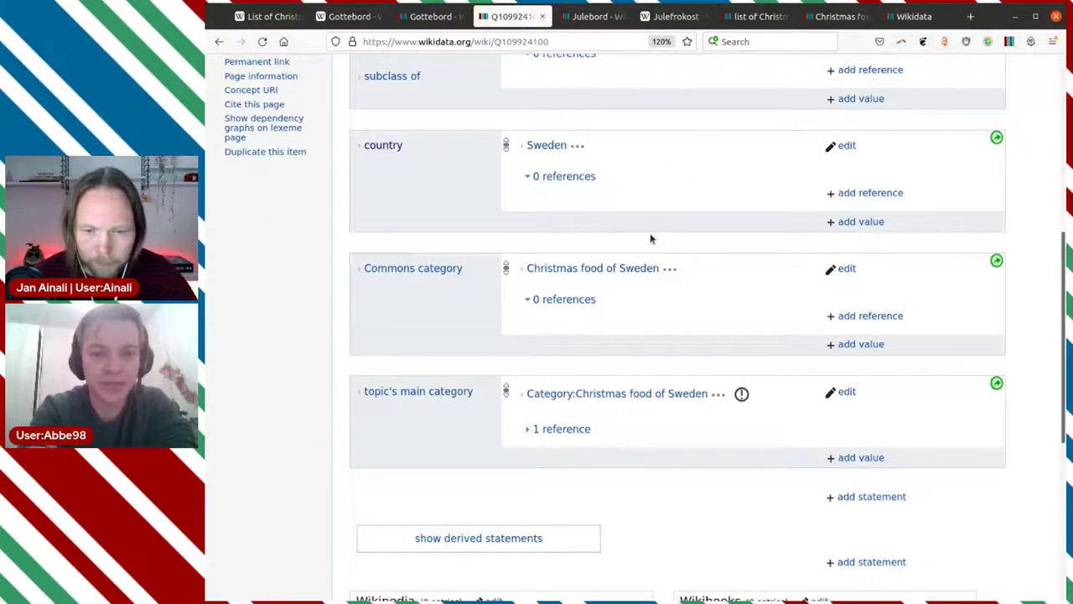
# Scan julbord Q109924100's statements, then return to Wikipedia's 'List of Christmas dishes' Sweden section
pyautogui.scroll(2, 653, 234)
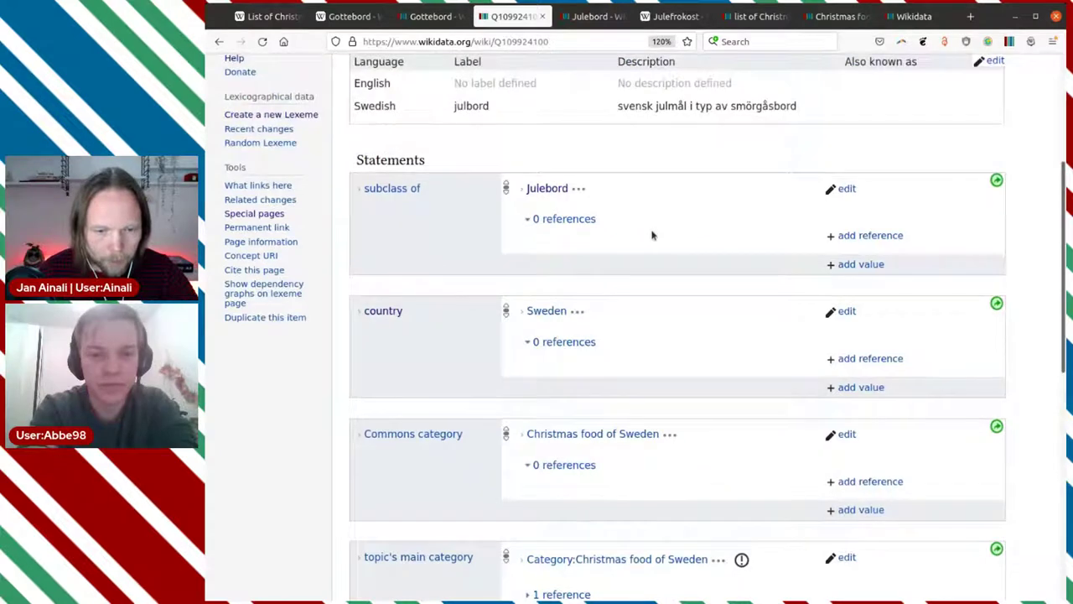
pyautogui.scroll(-2, 653, 233)
pyautogui.scroll(1, 654, 235)
pyautogui.scroll(2, 654, 235)
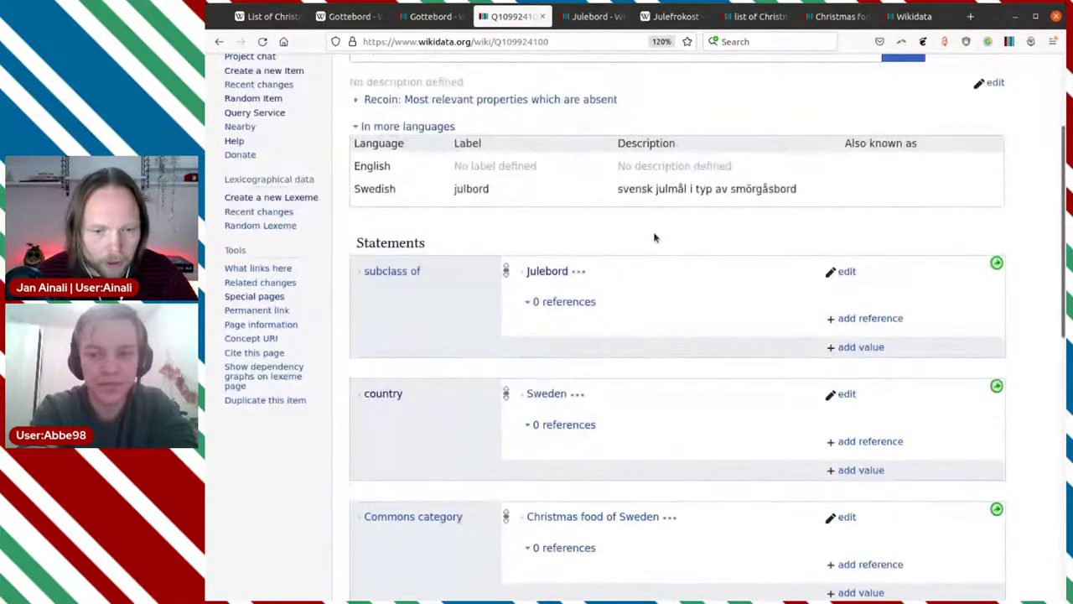
pyautogui.scroll(-2, 654, 238)
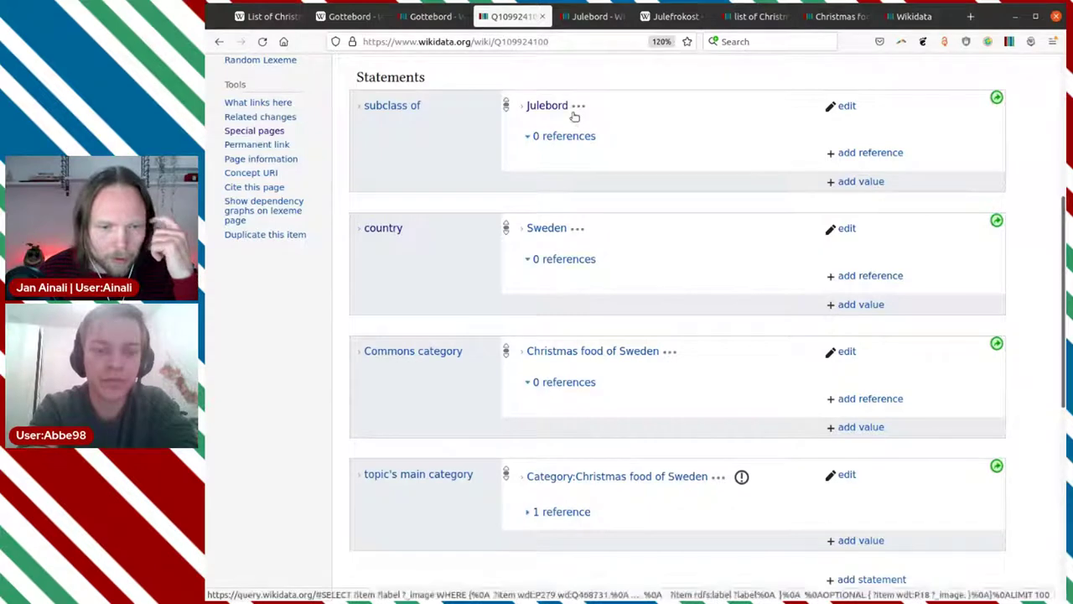
pyautogui.click(266, 16)
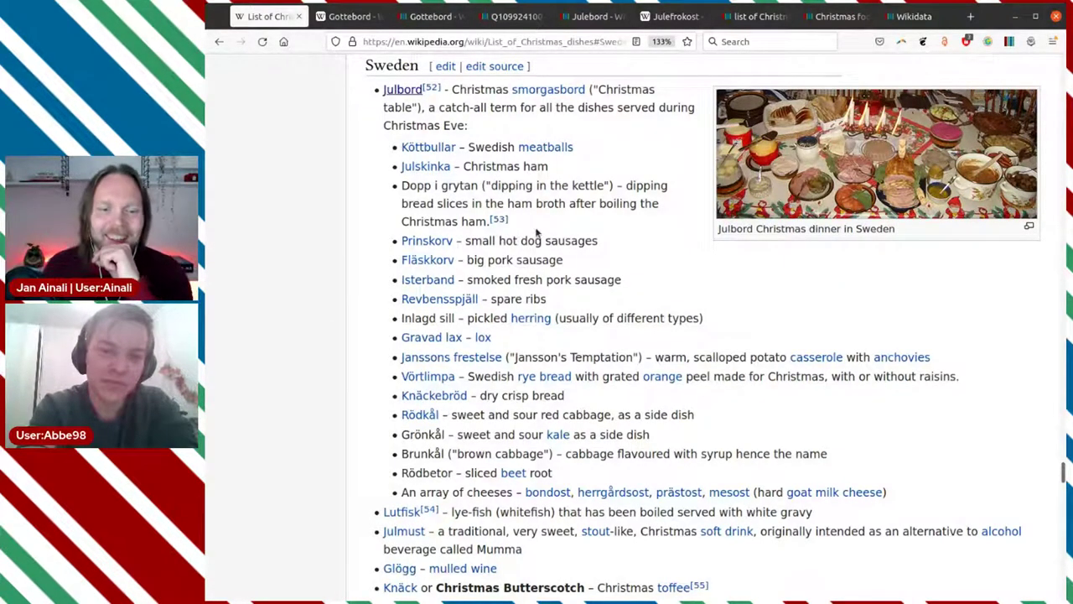
# Open the Köttbullar link in a new tab and read the Meatball article to By region
pyautogui.moveTo(440, 150)
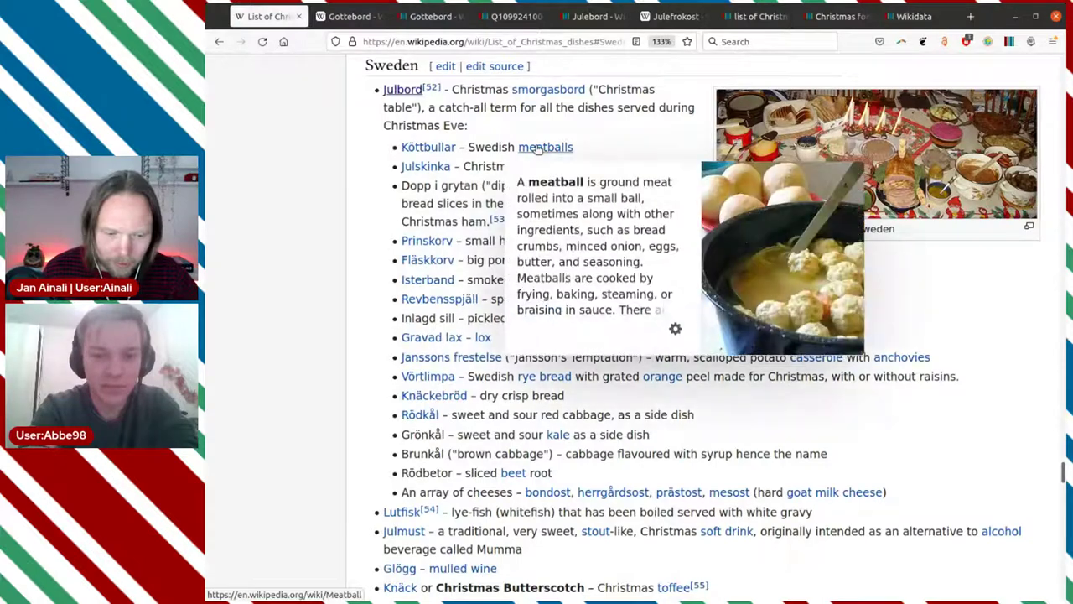
pyautogui.middleClick(443, 148)
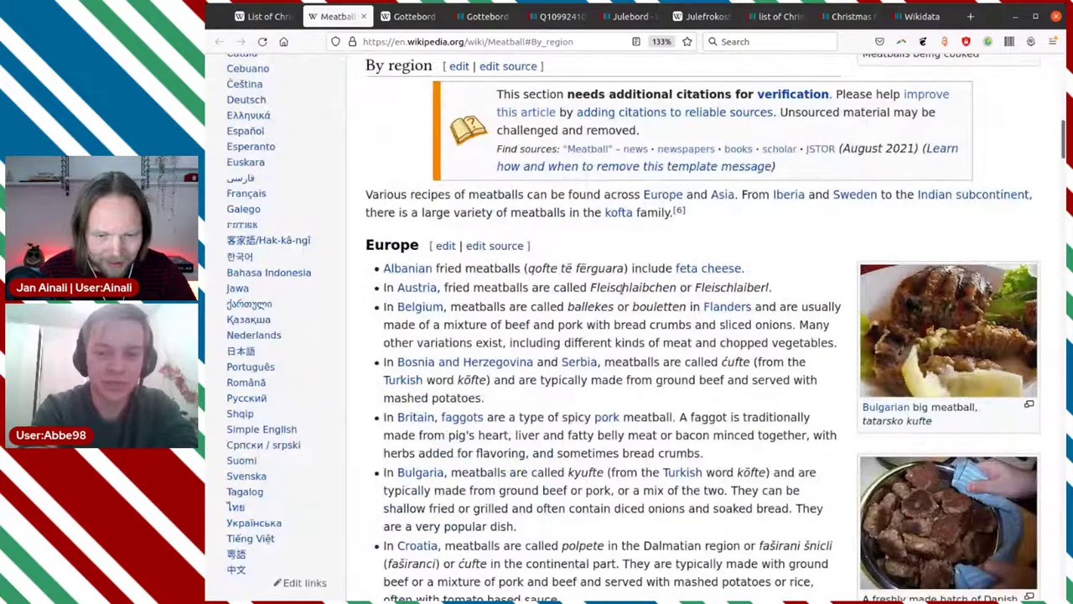
pyautogui.scroll(-2, 621, 288)
pyautogui.scroll(-1, 627, 284)
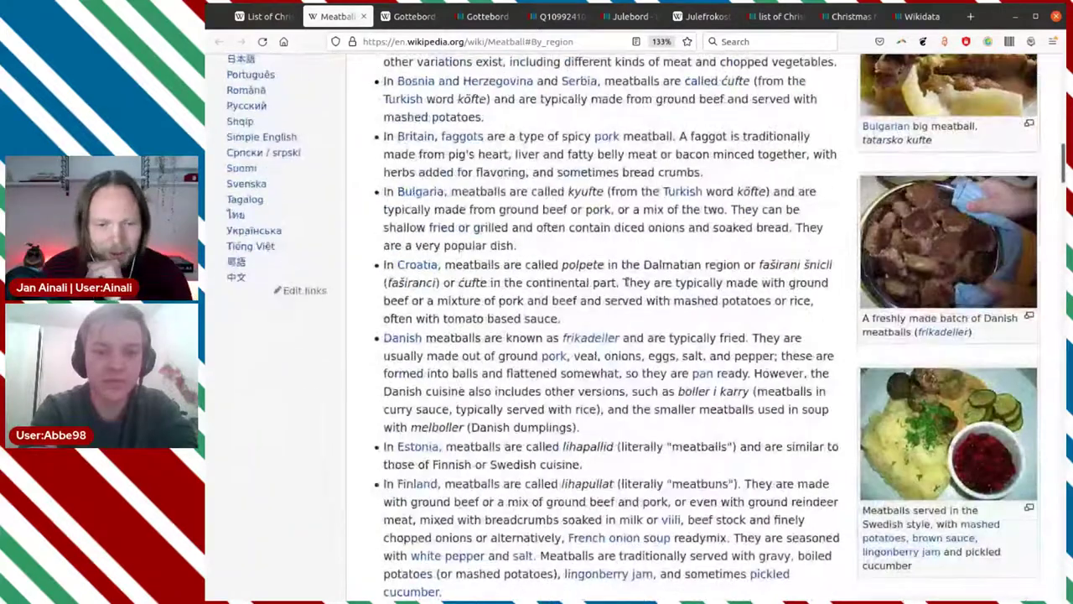
pyautogui.scroll(-4, 625, 284)
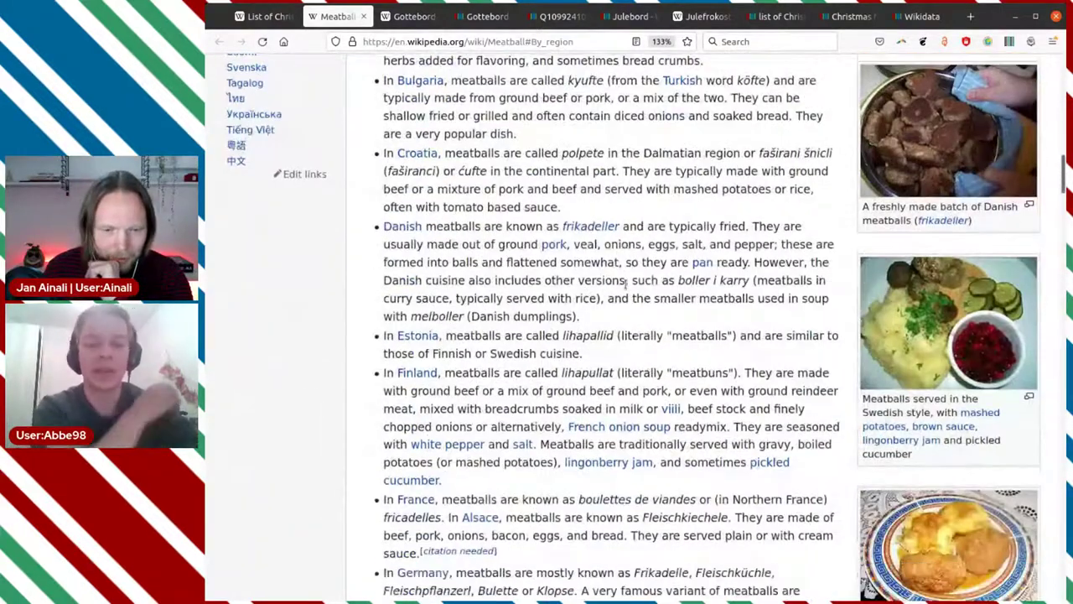
pyautogui.scroll(-2, 625, 287)
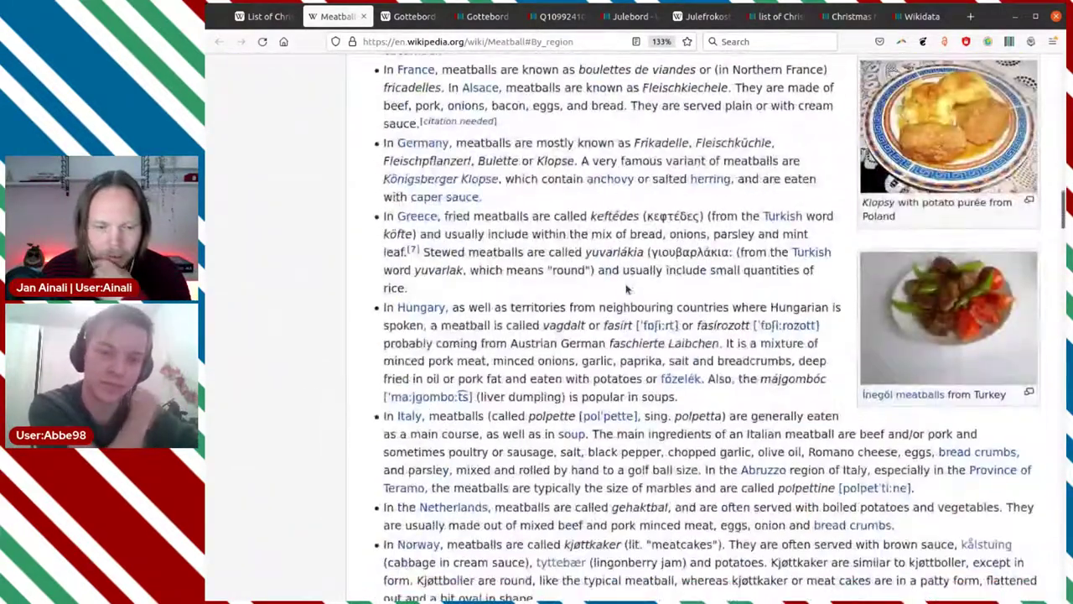
pyautogui.scroll(4, 622, 283)
pyautogui.scroll(6, 622, 282)
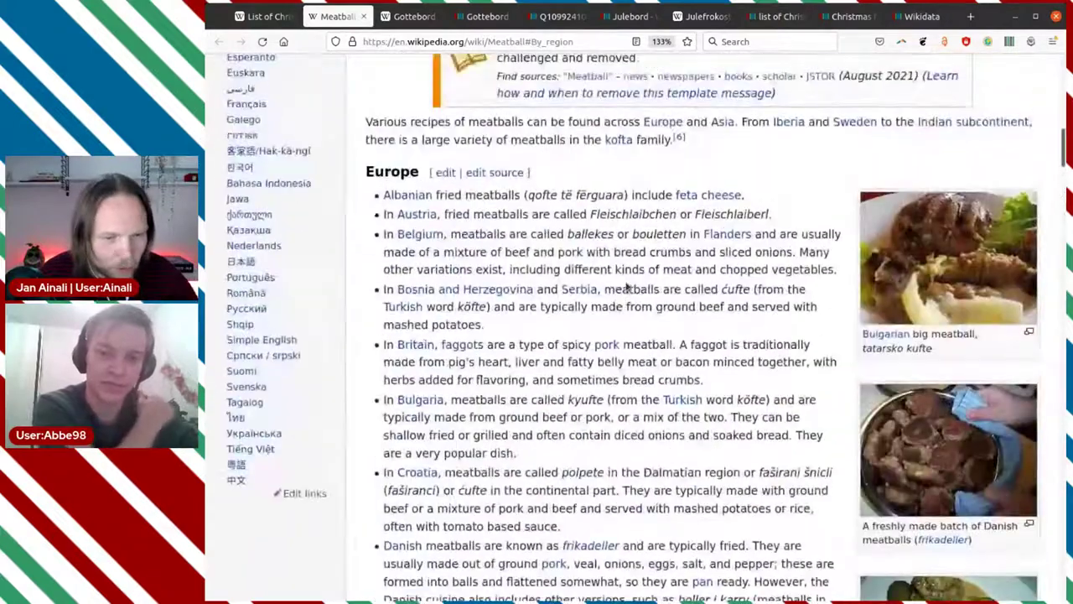
pyautogui.scroll(3, 628, 285)
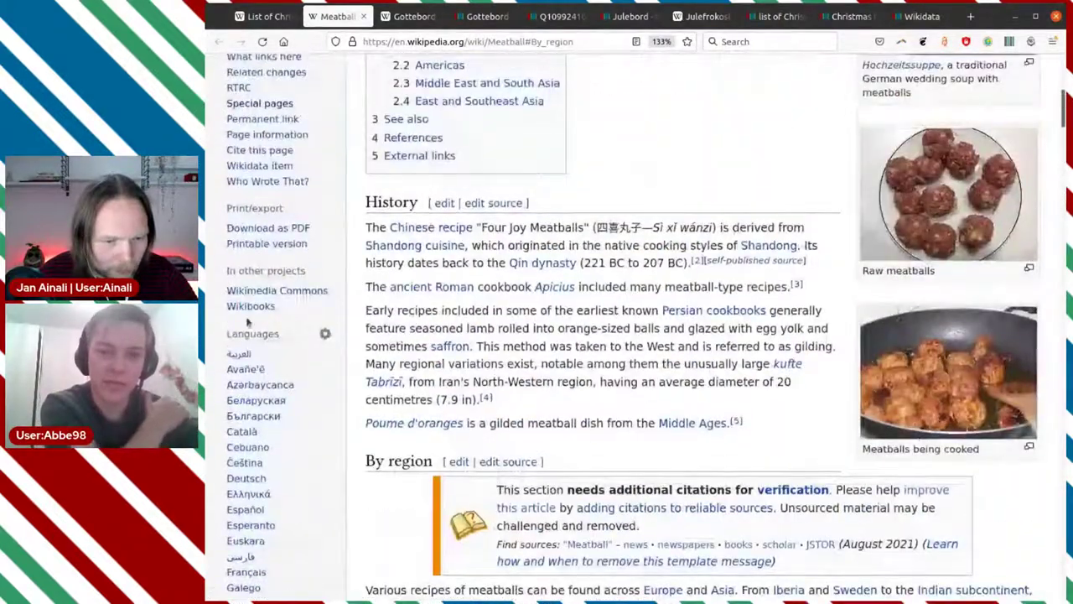
# Open the meatball Wikidata item Q4831844 from the sidebar and review its labels and statements
pyautogui.click(283, 166)
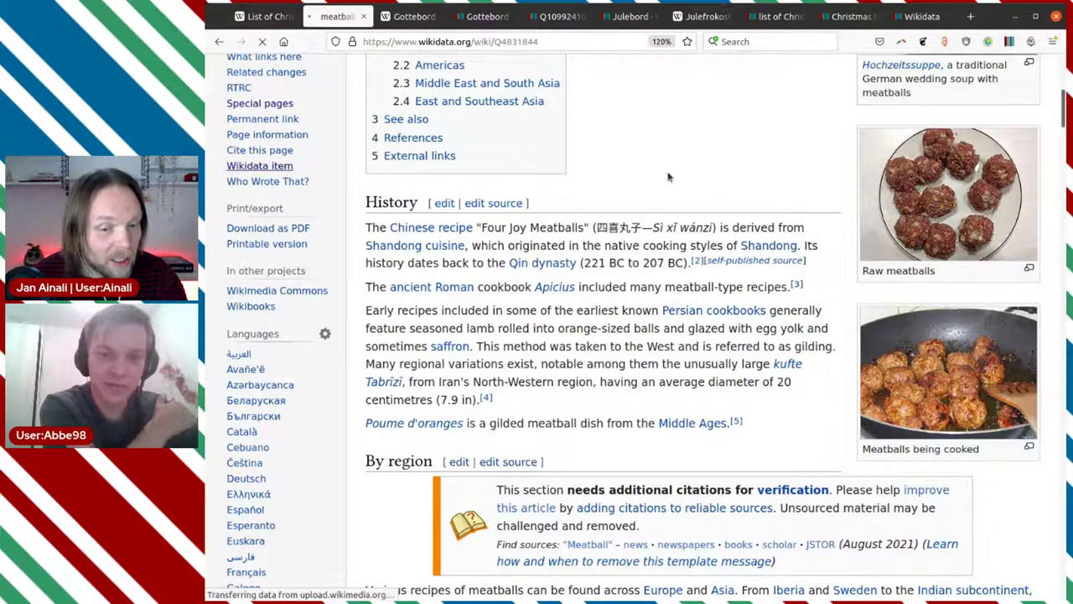
pyautogui.scroll(-2, 761, 249)
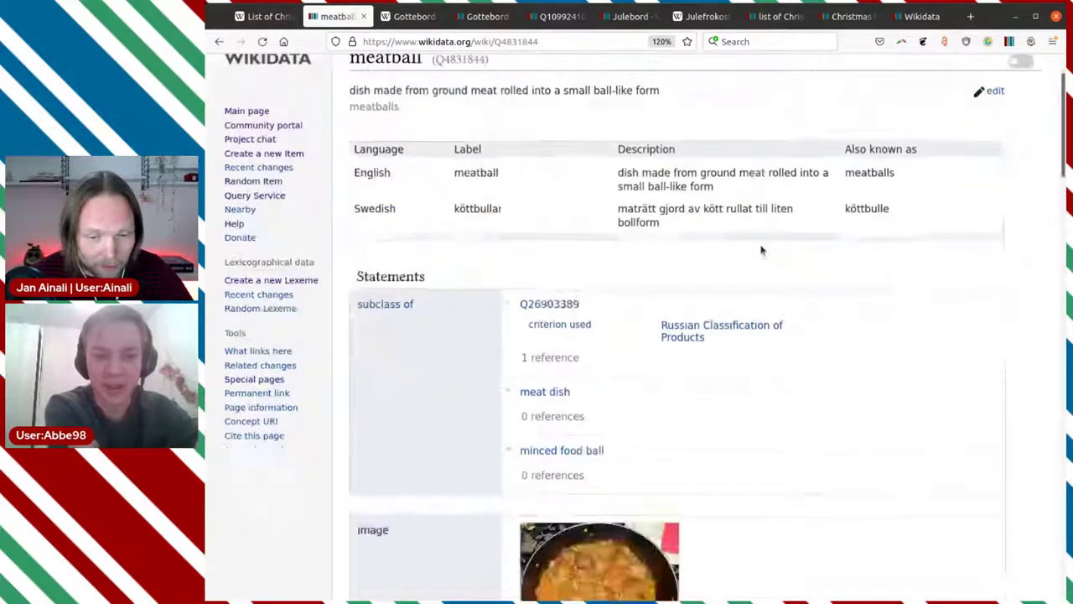
pyautogui.scroll(-2, 761, 249)
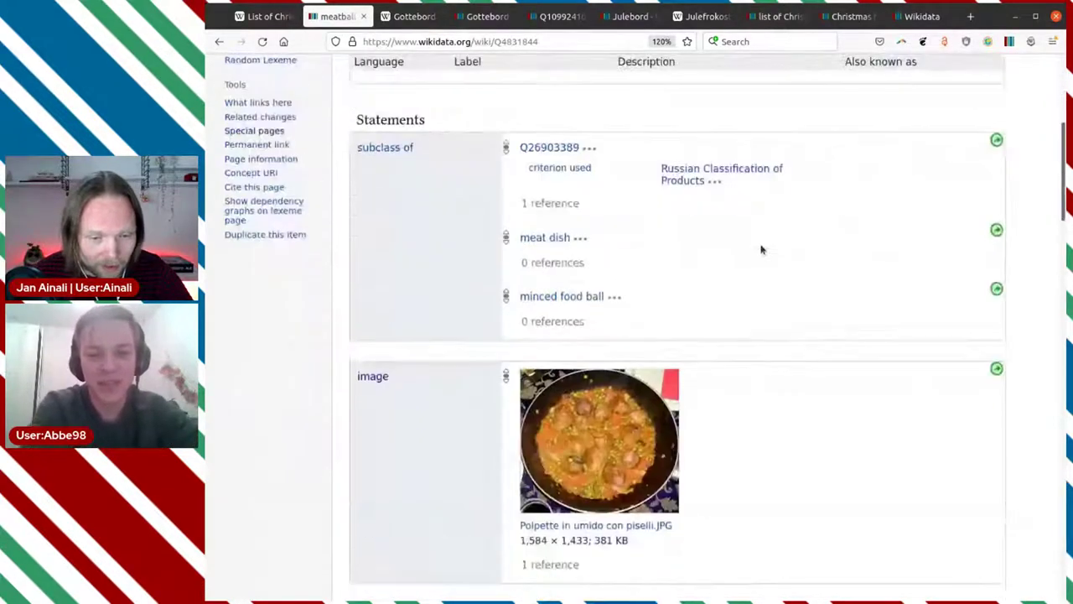
pyautogui.scroll(-3, 765, 251)
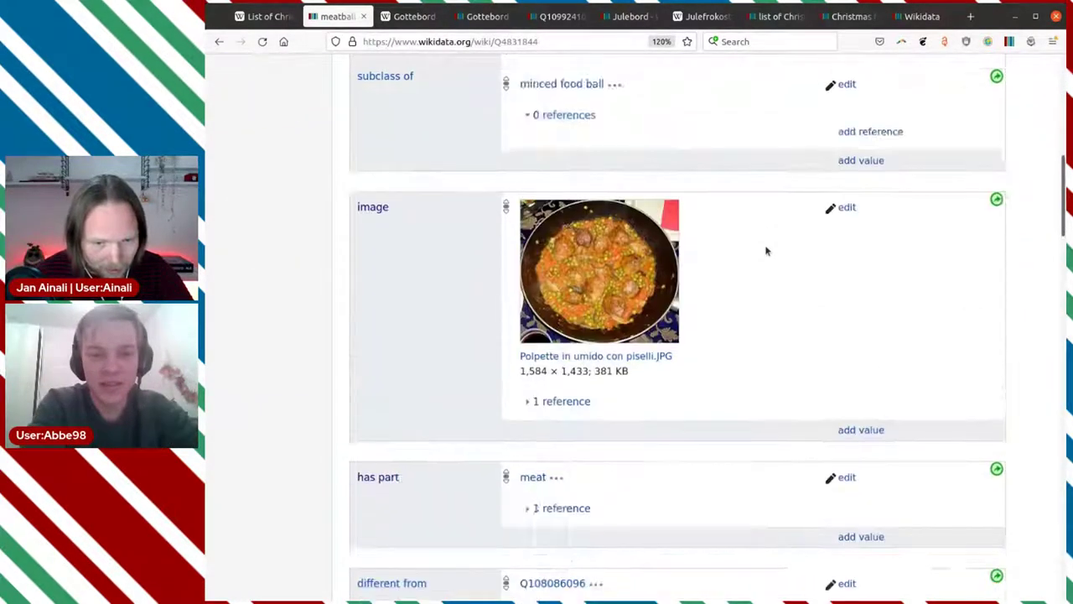
pyautogui.scroll(-5, 766, 251)
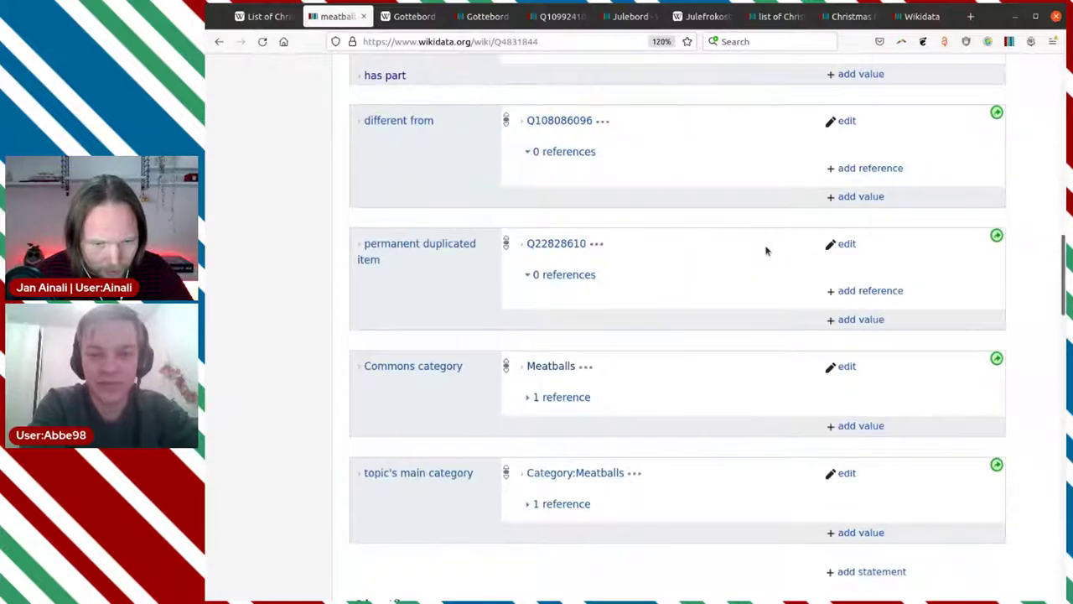
pyautogui.scroll(-1, 765, 250)
pyautogui.scroll(5, 766, 250)
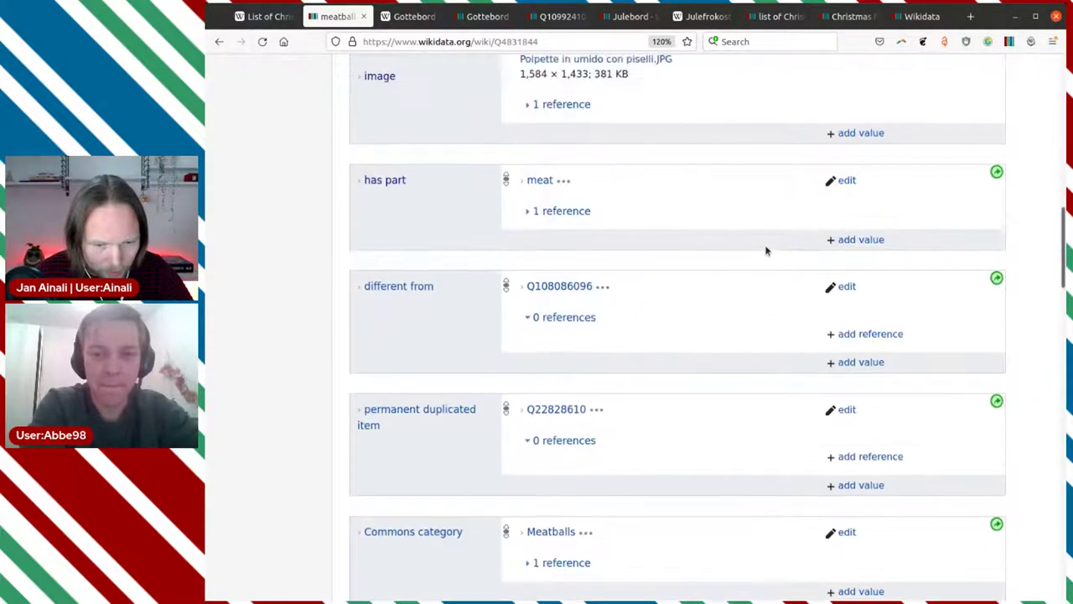
pyautogui.scroll(5, 768, 241)
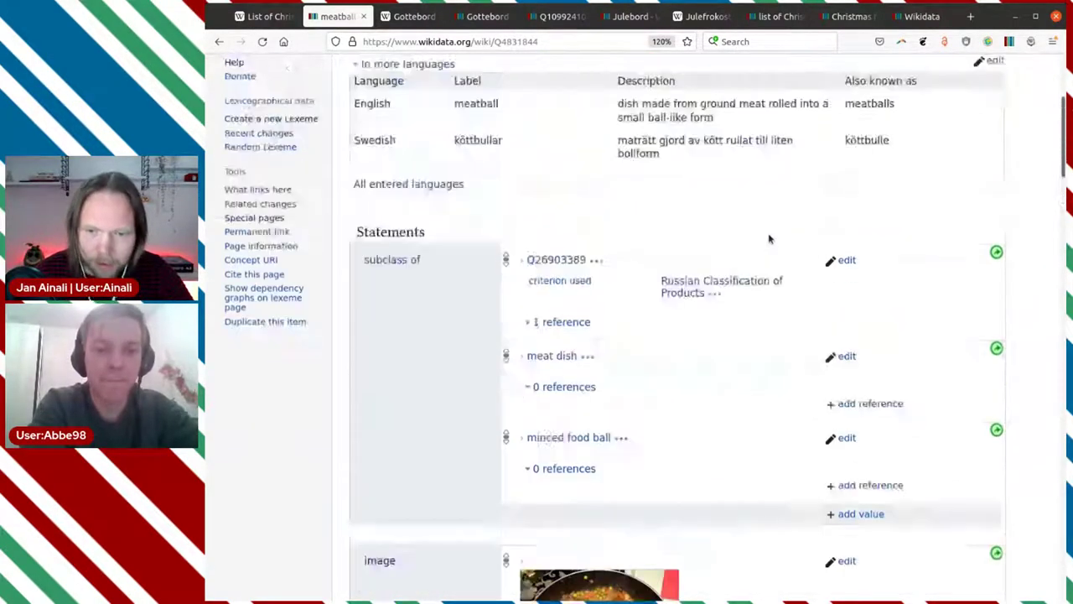
pyautogui.click(889, 100)
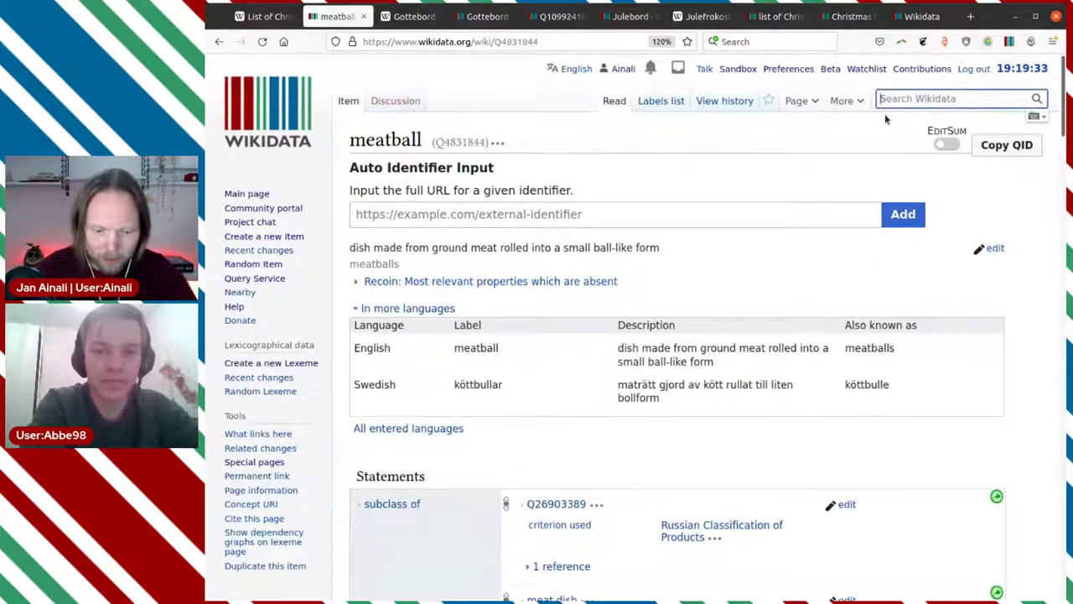
# Search 'swedish mea', open Swedish meatballs Q1501015 and scroll through its statements
pyautogui.write('swedish mea')
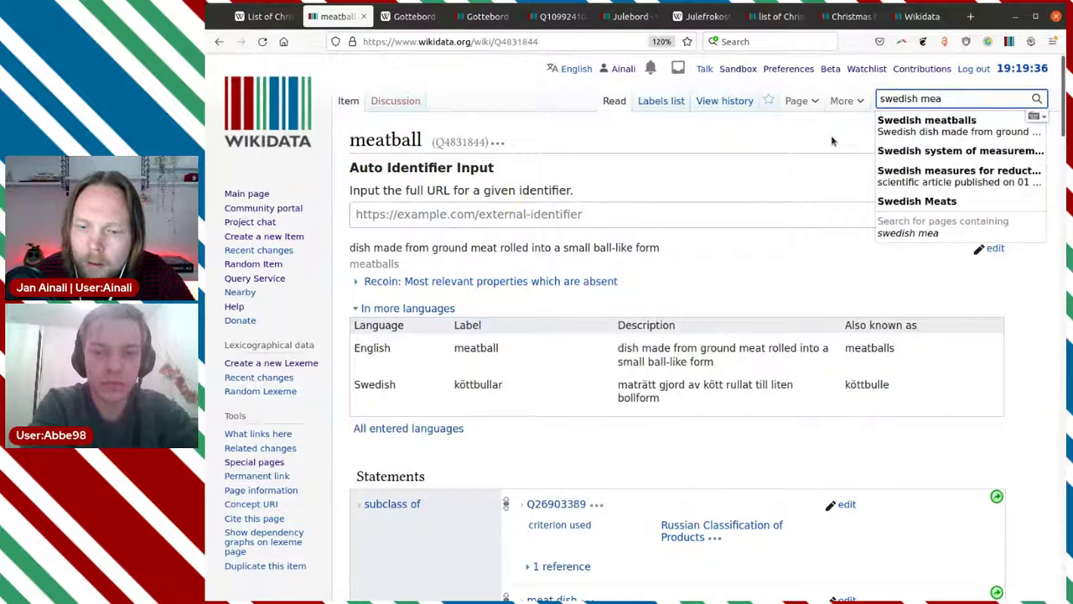
pyautogui.click(893, 128)
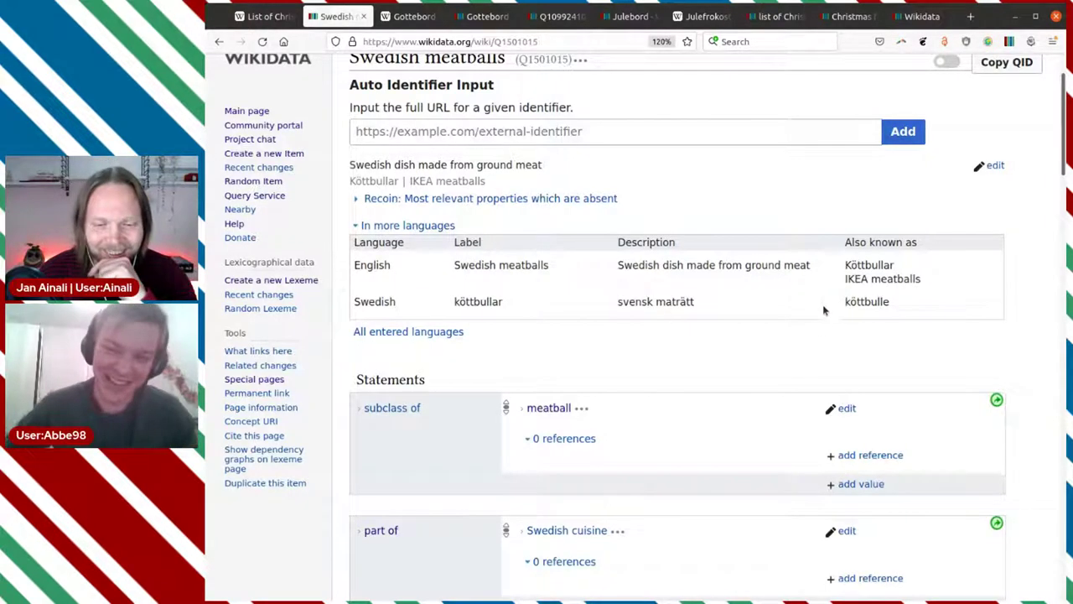
pyautogui.scroll(-2, 822, 301)
pyautogui.scroll(-4, 821, 297)
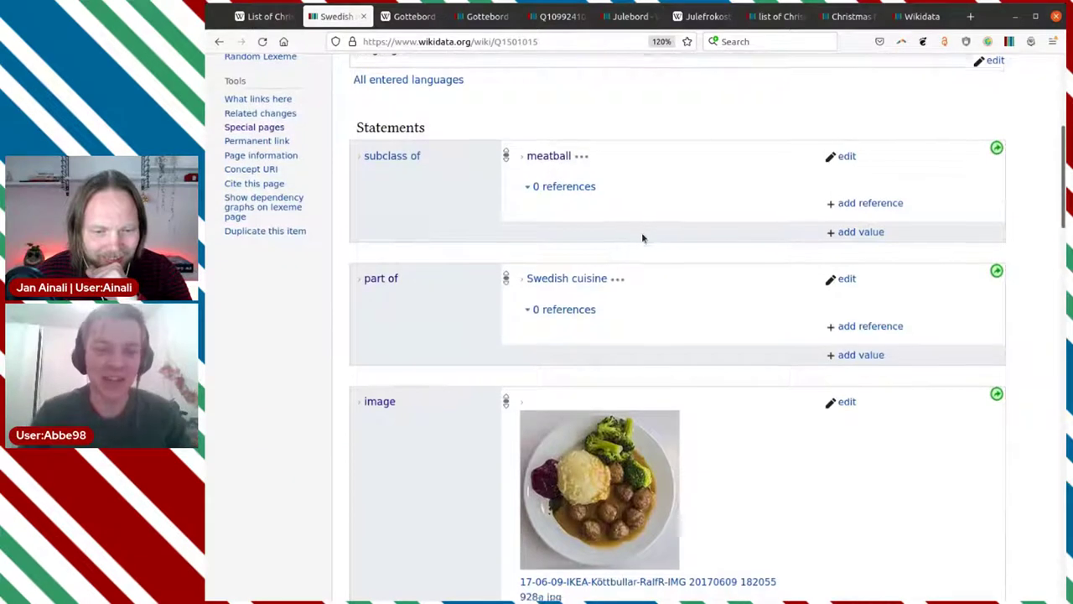
pyautogui.scroll(-2, 641, 232)
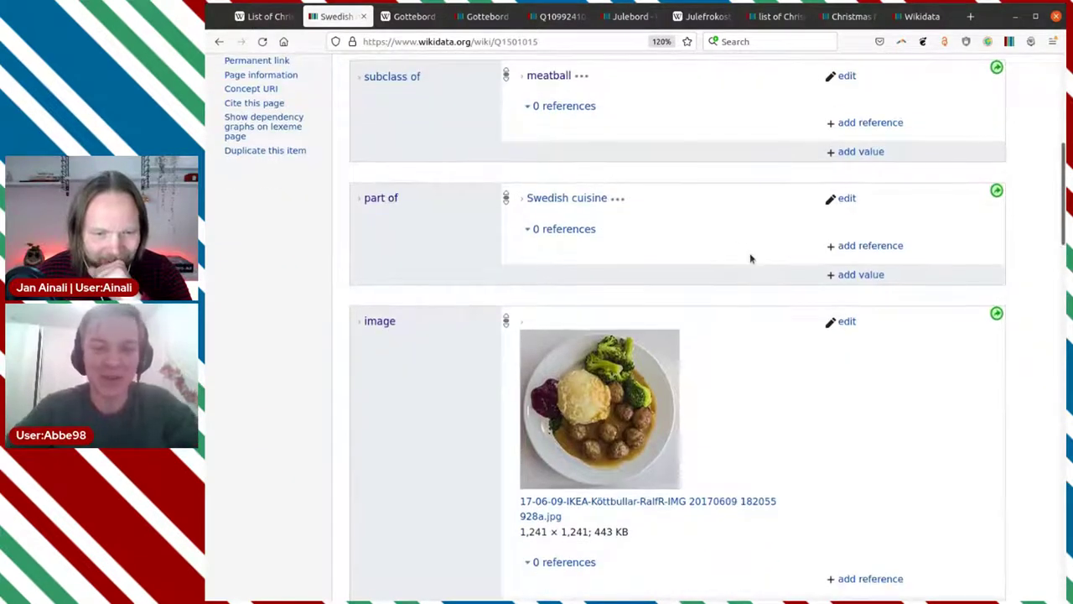
pyautogui.scroll(-6, 749, 254)
pyautogui.scroll(-10, 751, 256)
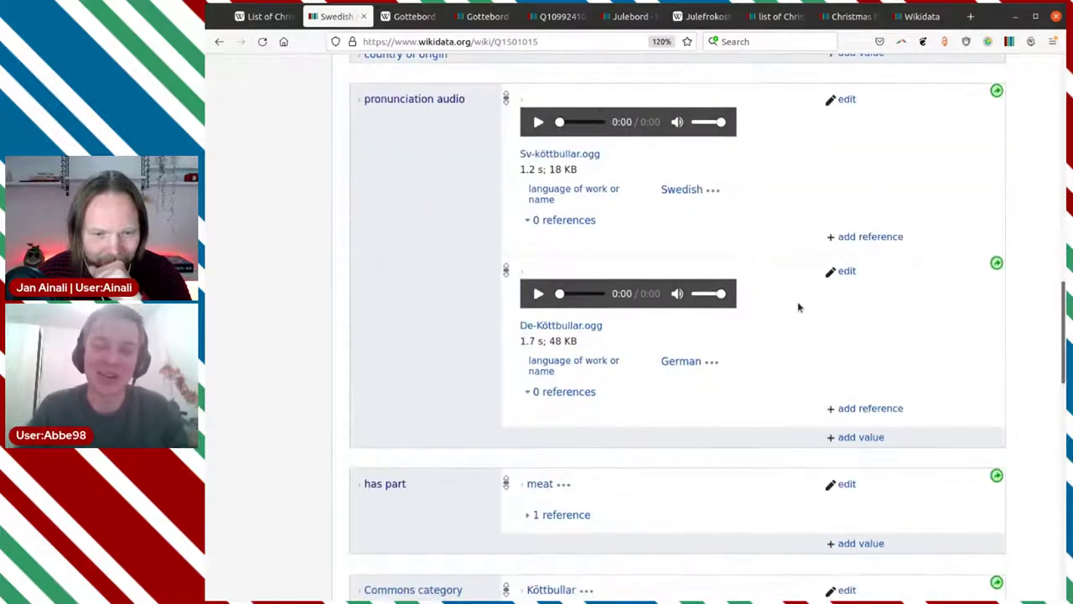
pyautogui.scroll(-6, 797, 305)
pyautogui.scroll(-1, 786, 299)
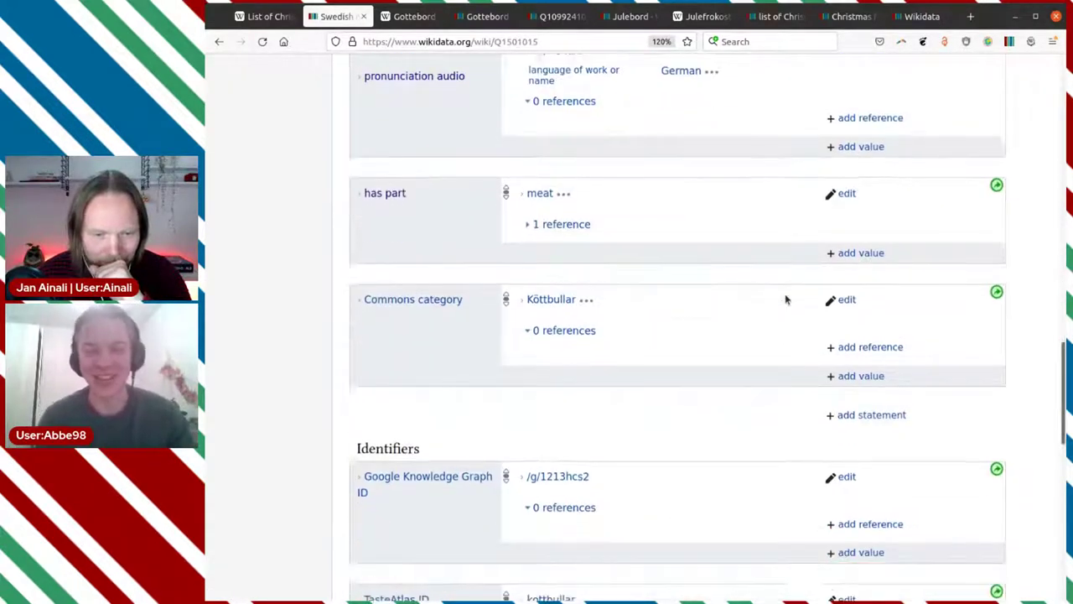
pyautogui.scroll(14, 785, 300)
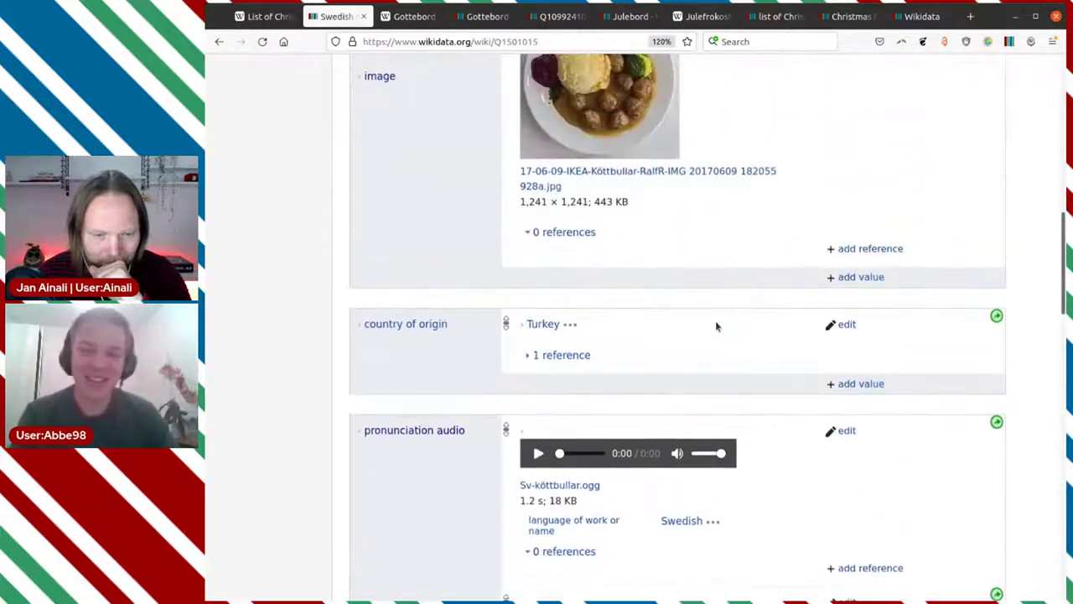
# Inspect the references for country of origin Turkey and has part meat
pyautogui.click(576, 358)
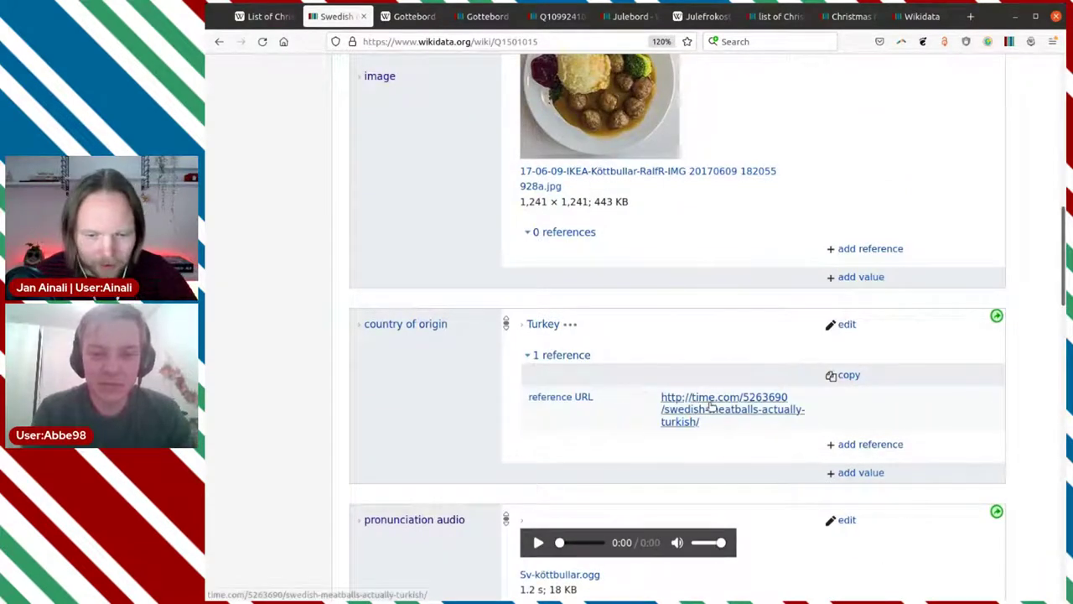
pyautogui.scroll(-3, 711, 395)
pyautogui.scroll(2, 710, 394)
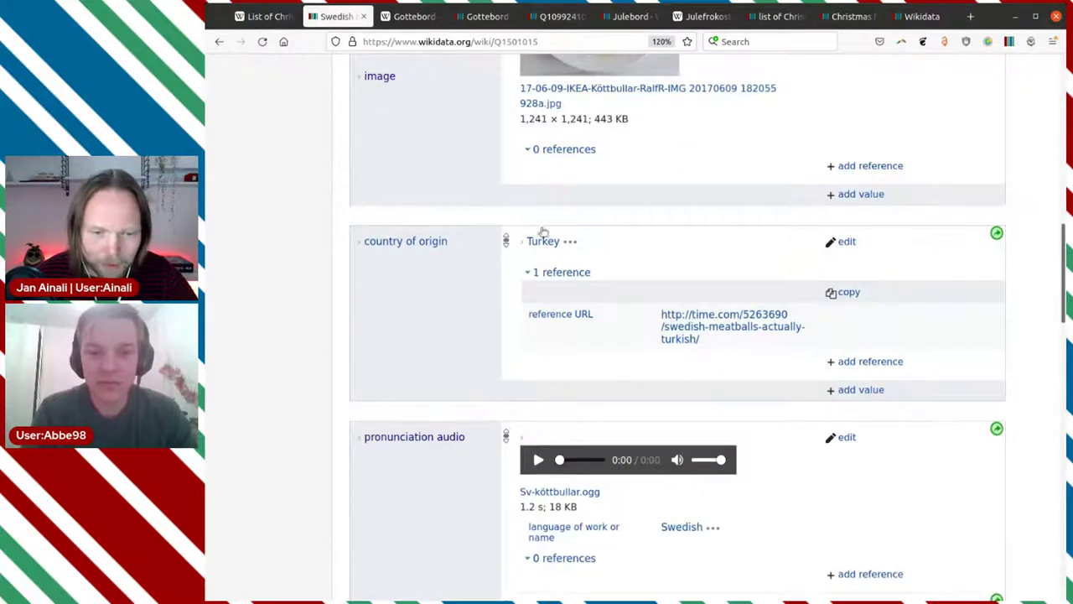
pyautogui.scroll(-7, 745, 305)
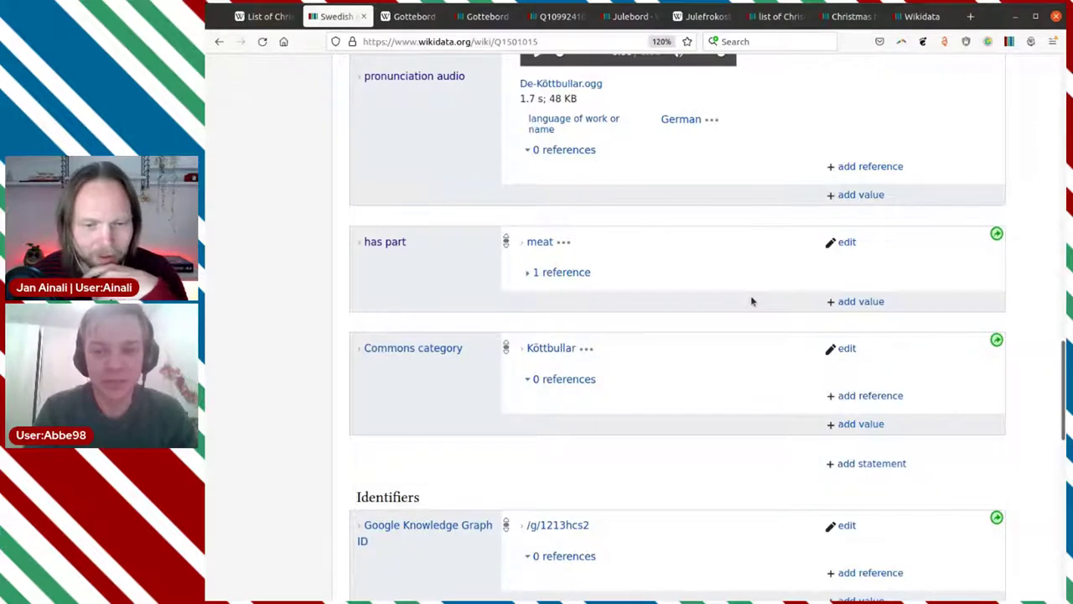
pyautogui.click(551, 280)
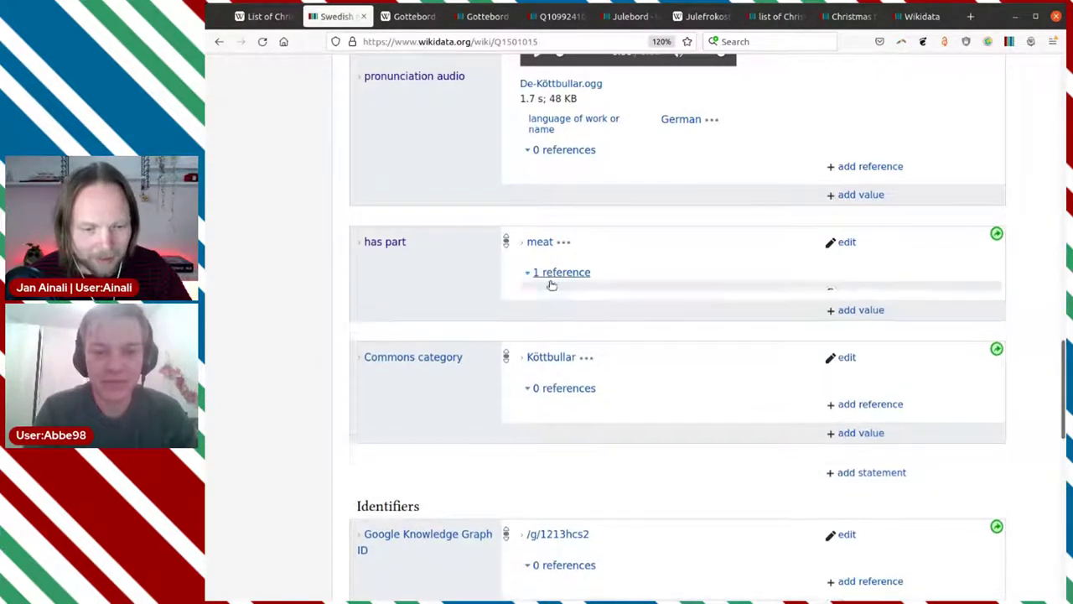
pyautogui.click(558, 275)
pyautogui.scroll(8, 766, 285)
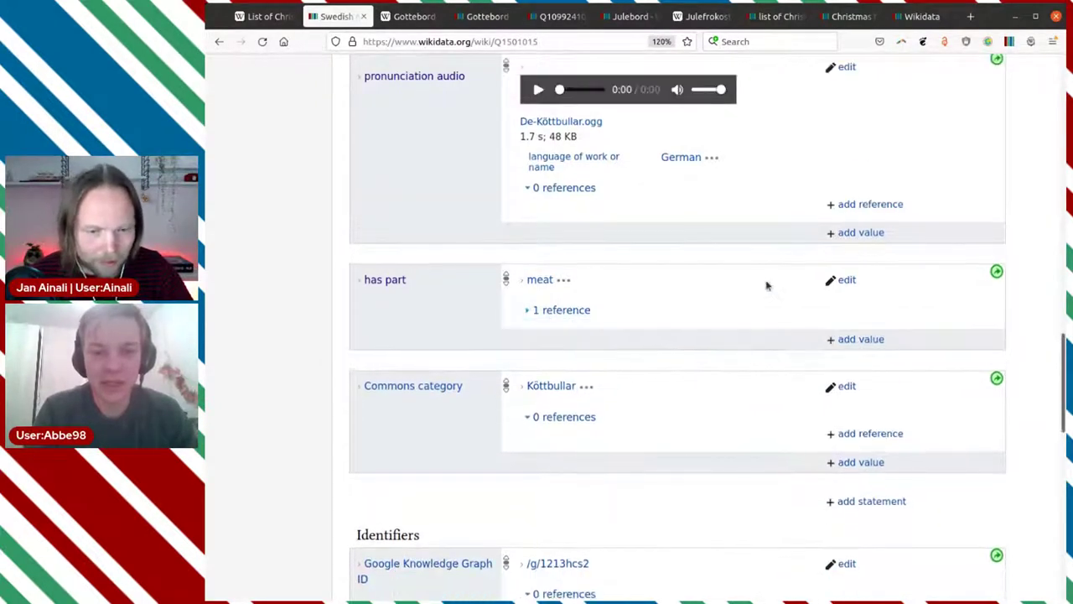
pyautogui.scroll(3, 766, 285)
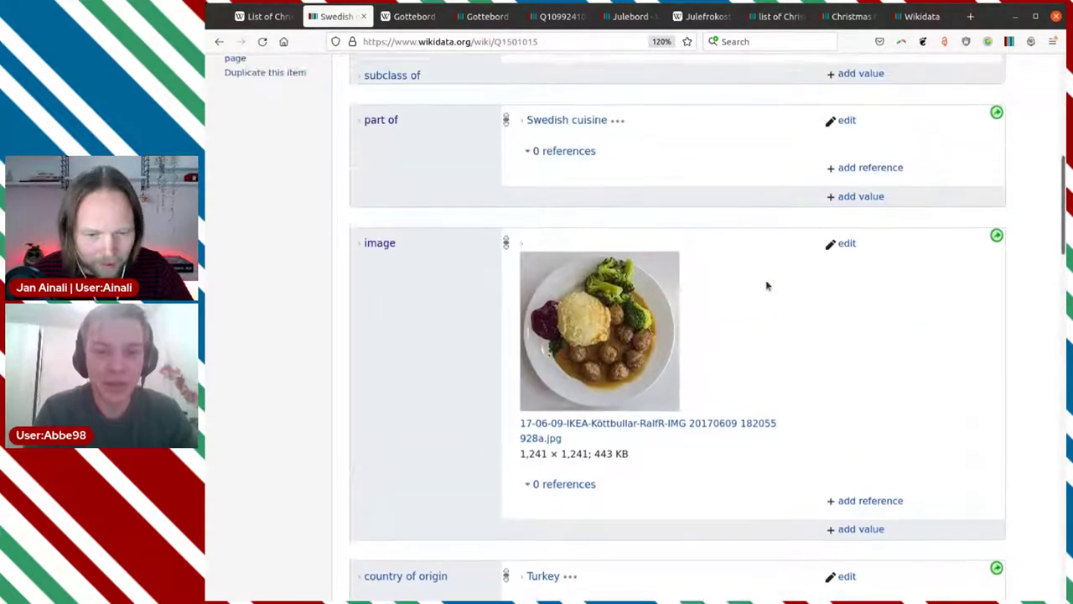
pyautogui.scroll(2, 765, 286)
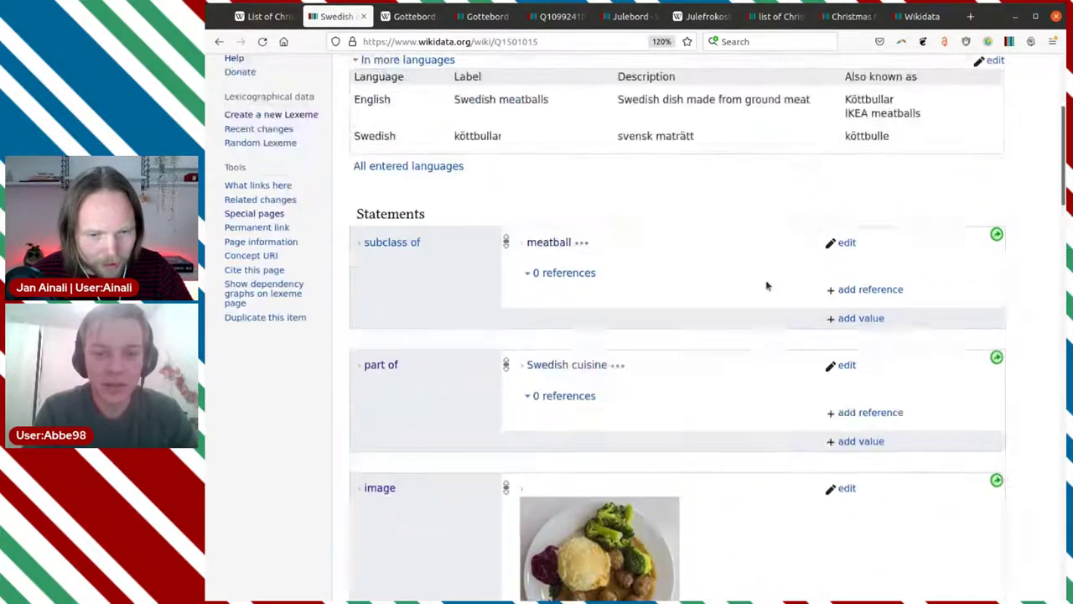
pyautogui.scroll(-1, 766, 286)
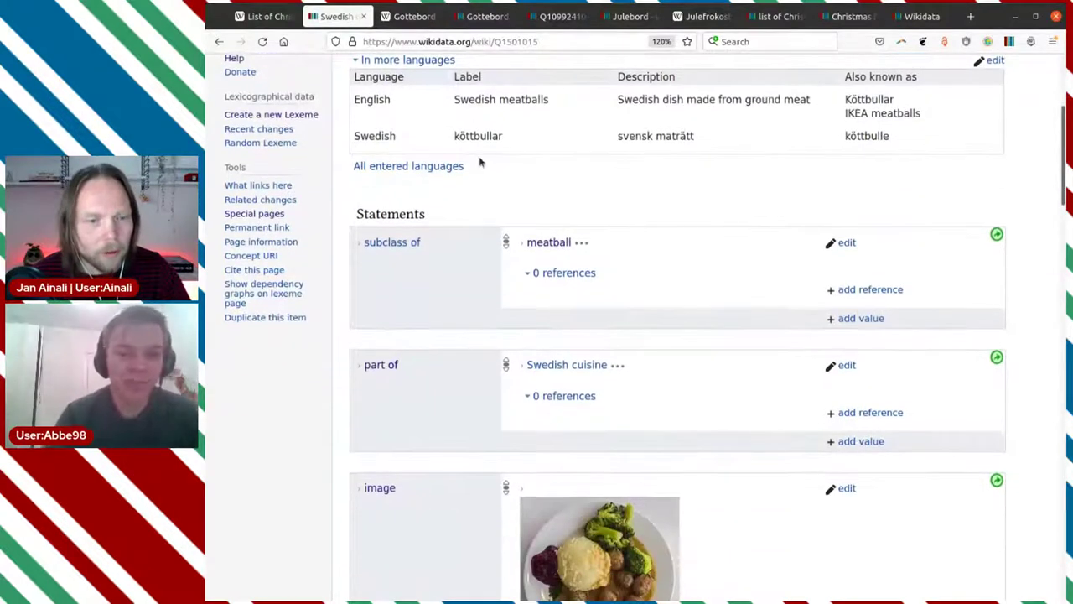
# Close Swedish meatballs, open Julskinka in a new tab and scroll to its national traditions
pyautogui.click(363, 17)
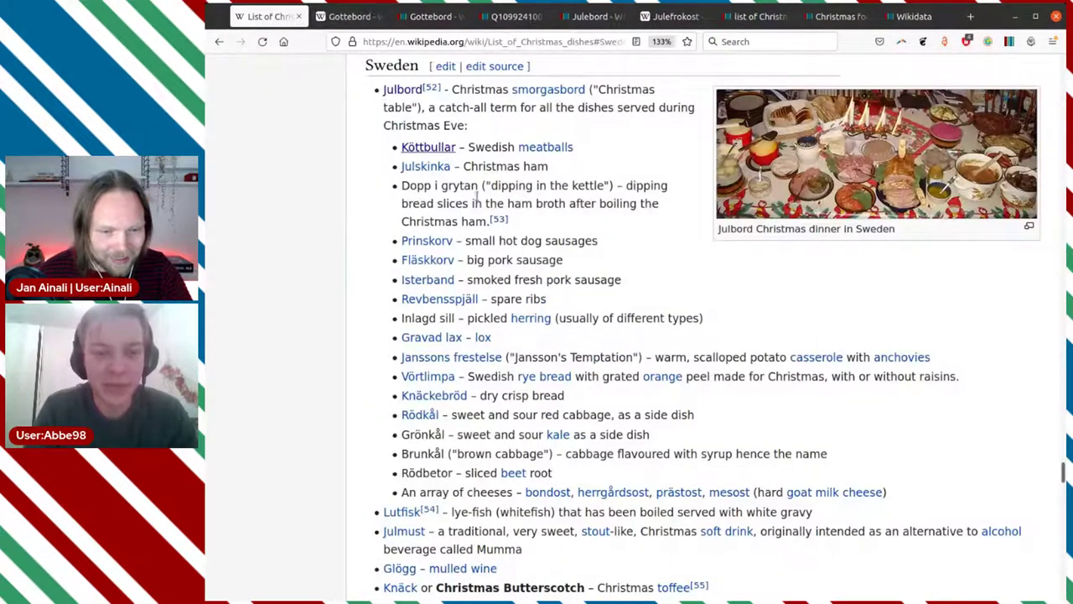
pyautogui.middleClick(433, 172)
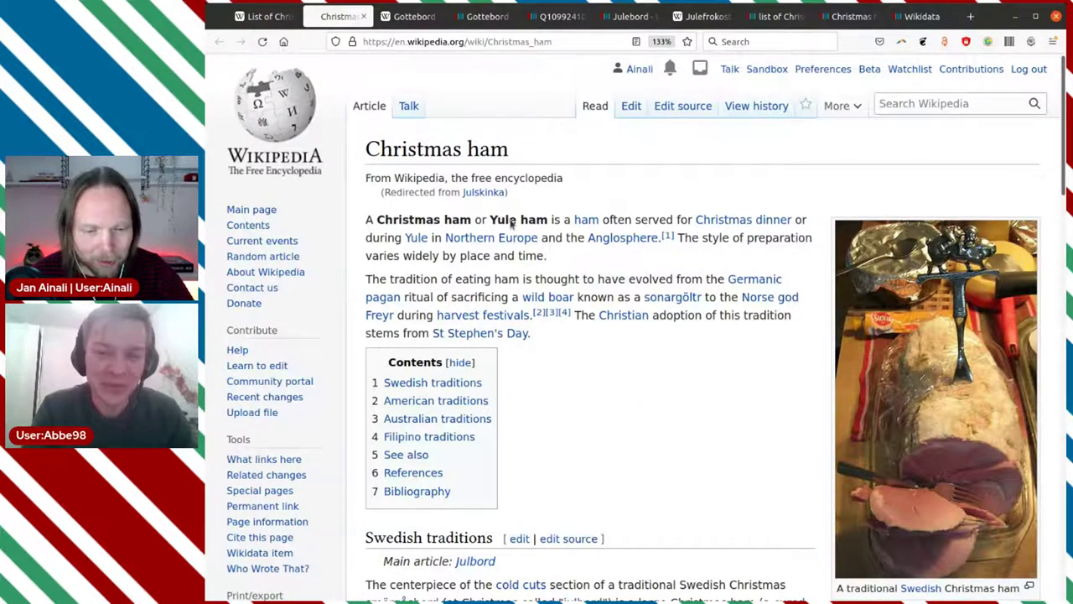
pyautogui.scroll(-2, 589, 265)
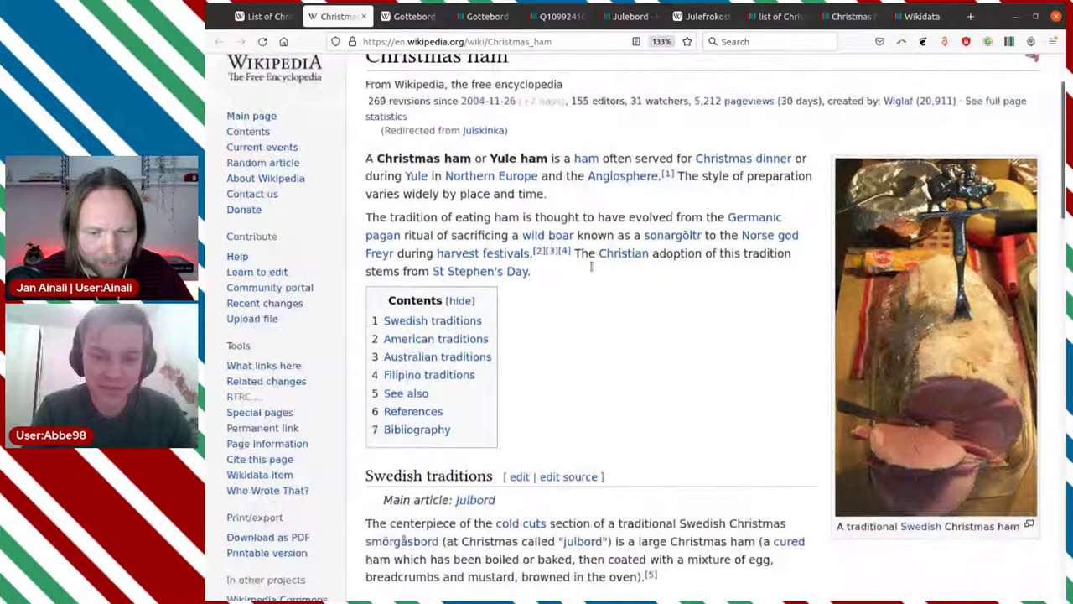
pyautogui.scroll(-2, 583, 308)
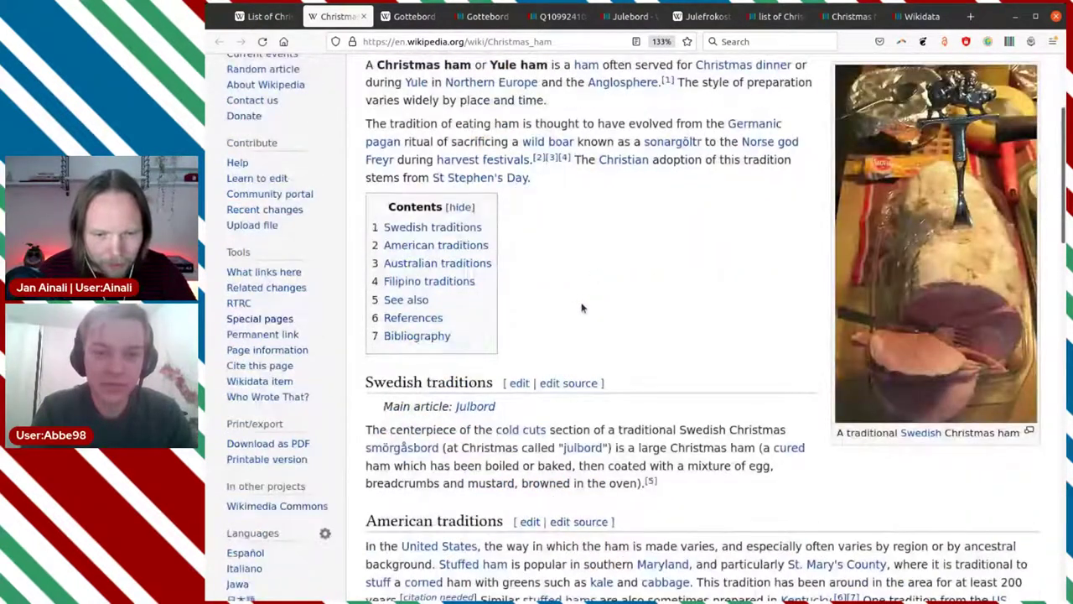
pyautogui.scroll(-4, 583, 307)
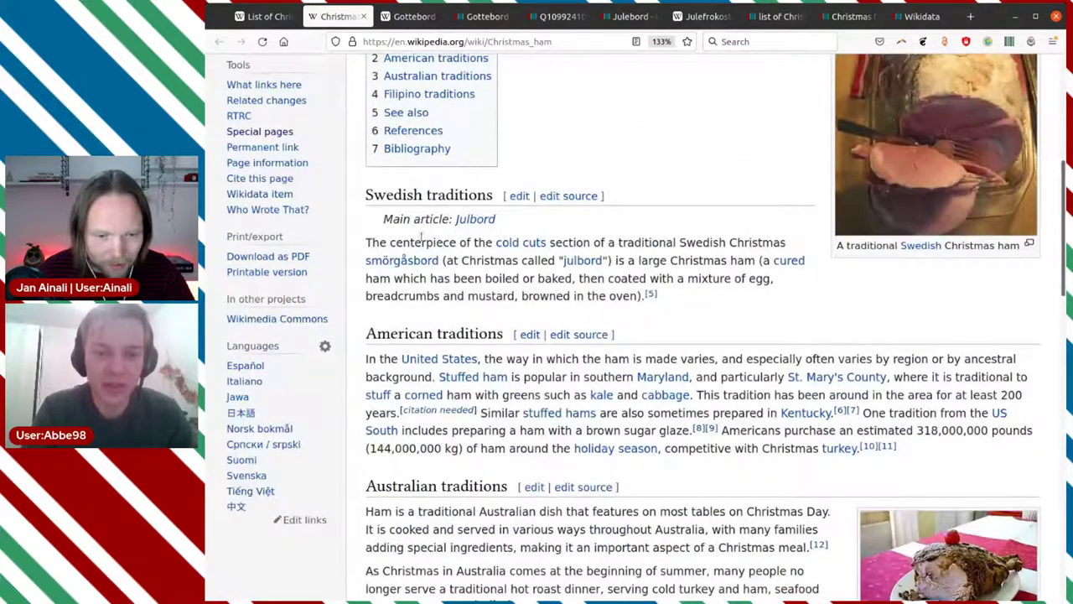
pyautogui.scroll(-2, 683, 256)
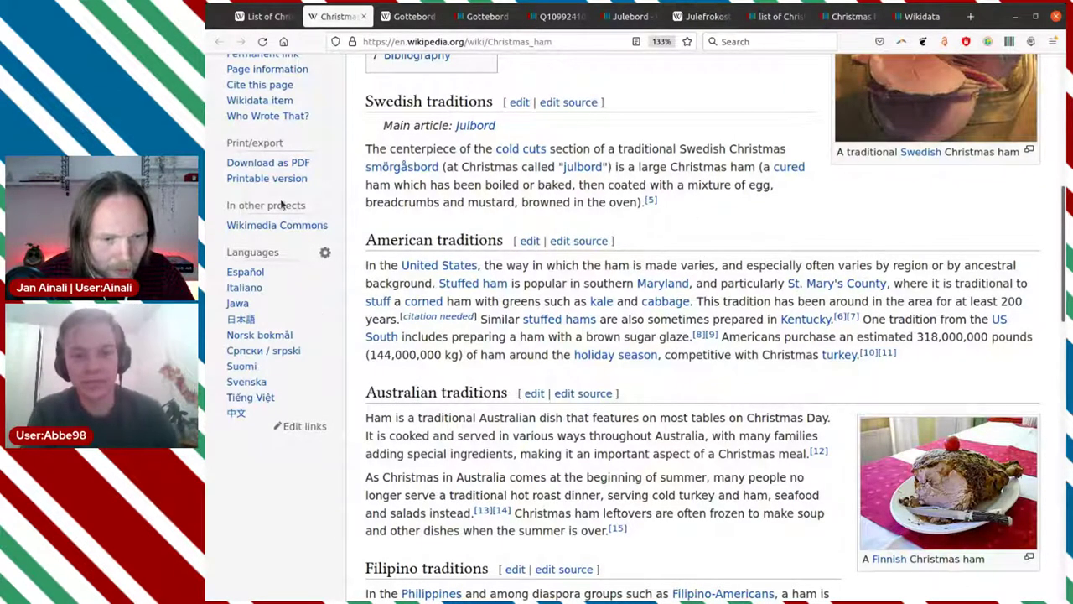
# Open Christmas ham item Q3353942 in a new tab and scroll down to 'has part: pig'
pyautogui.middleClick(266, 101)
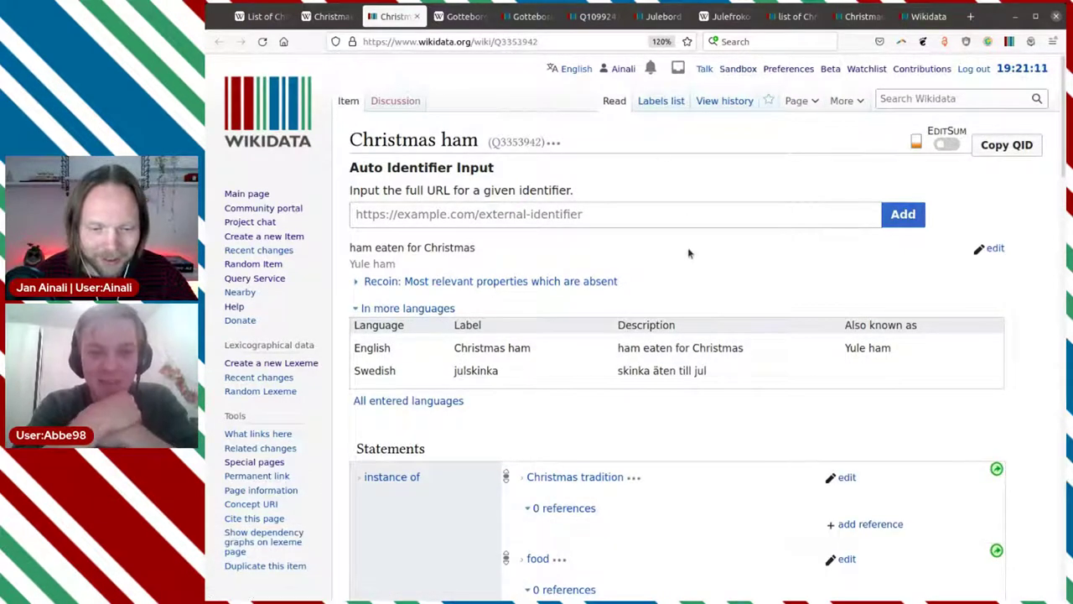
pyautogui.scroll(-3, 690, 249)
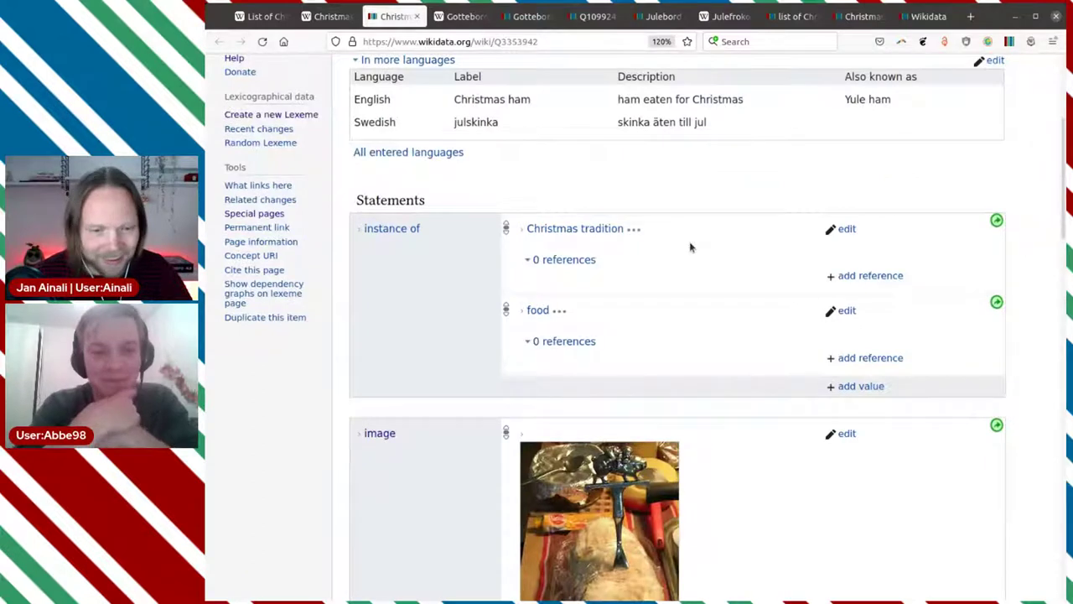
pyautogui.scroll(2, 690, 247)
pyautogui.scroll(-3, 689, 245)
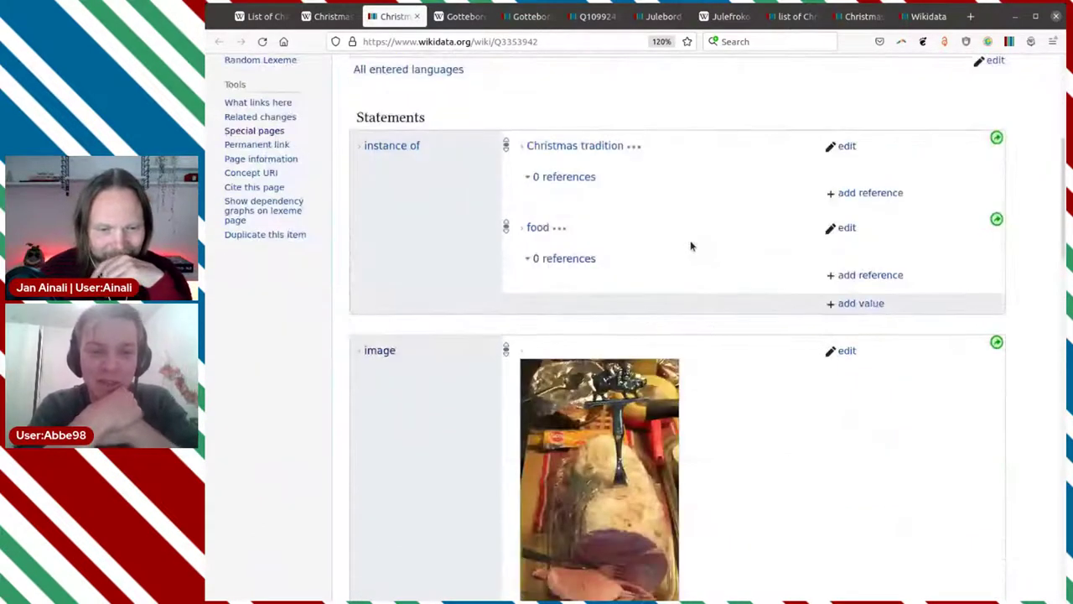
pyautogui.scroll(-3, 690, 246)
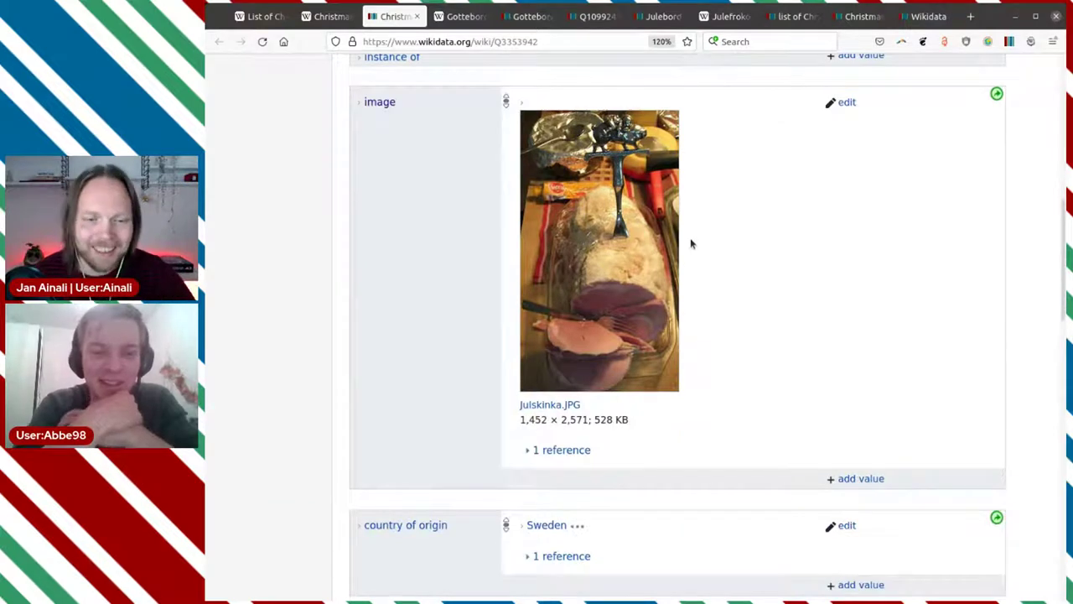
pyautogui.scroll(-1, 709, 259)
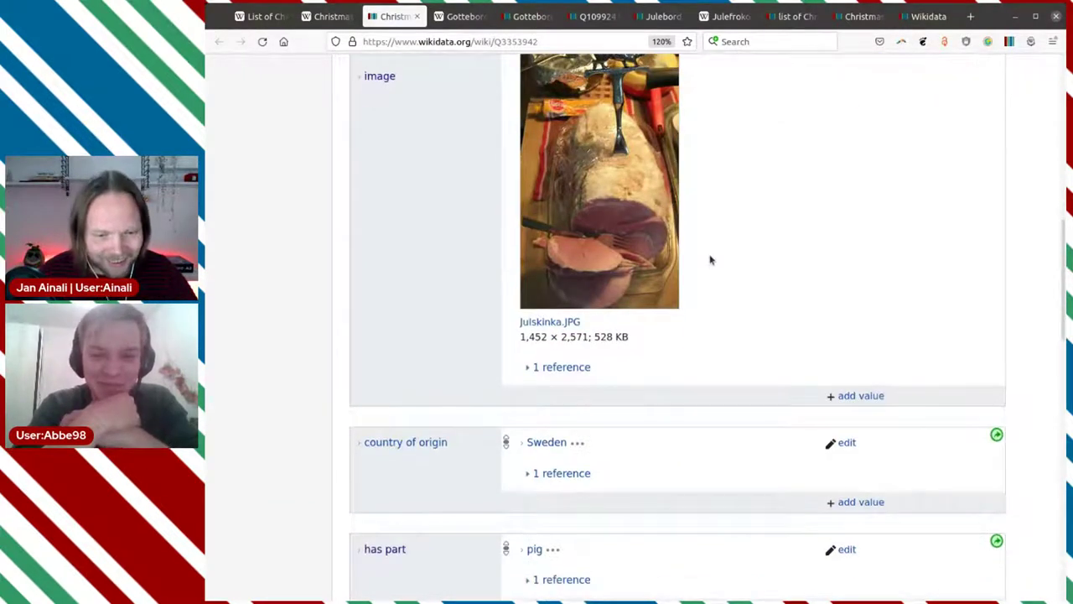
pyautogui.scroll(-2, 709, 259)
pyautogui.scroll(-1, 709, 259)
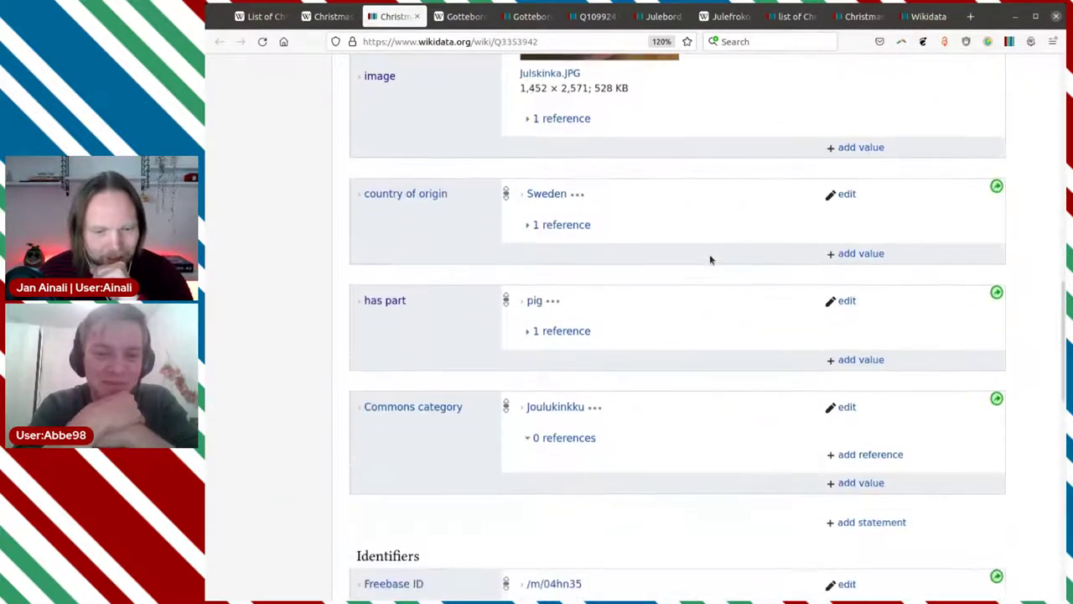
pyautogui.scroll(-1, 709, 259)
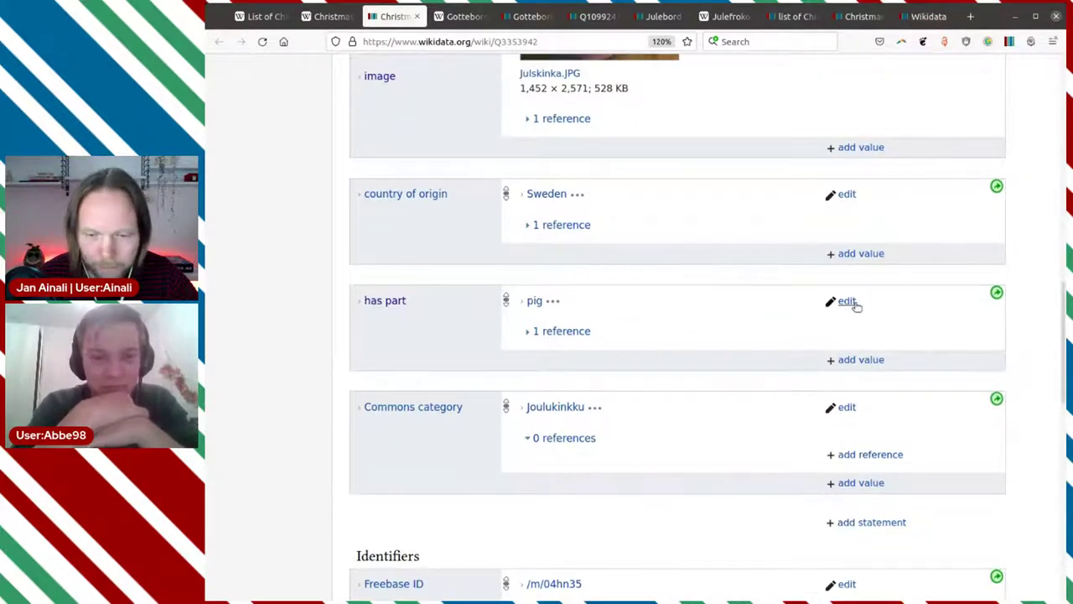
# Edit 'has part', replace pig with typed 'ham', and open the ham suggestion in a new tab
pyautogui.click(846, 301)
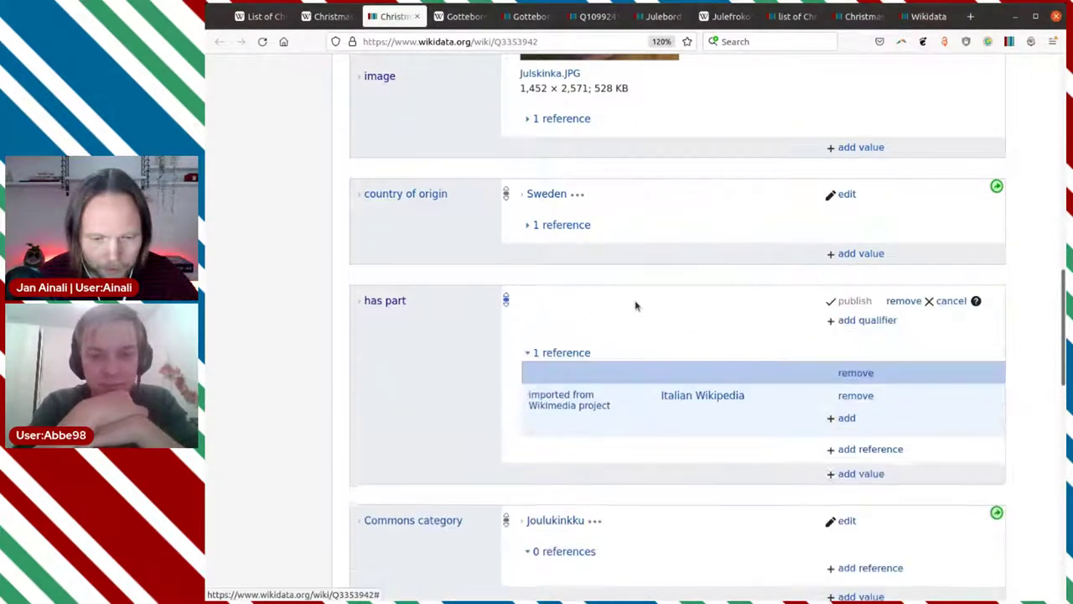
pyautogui.write('ham')
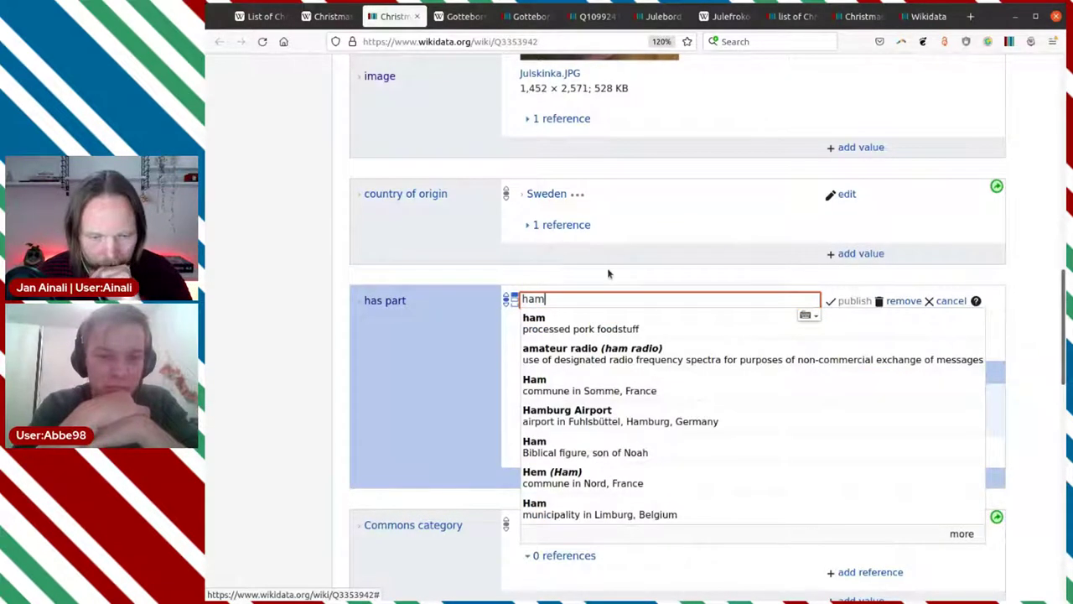
pyautogui.middleClick(678, 328)
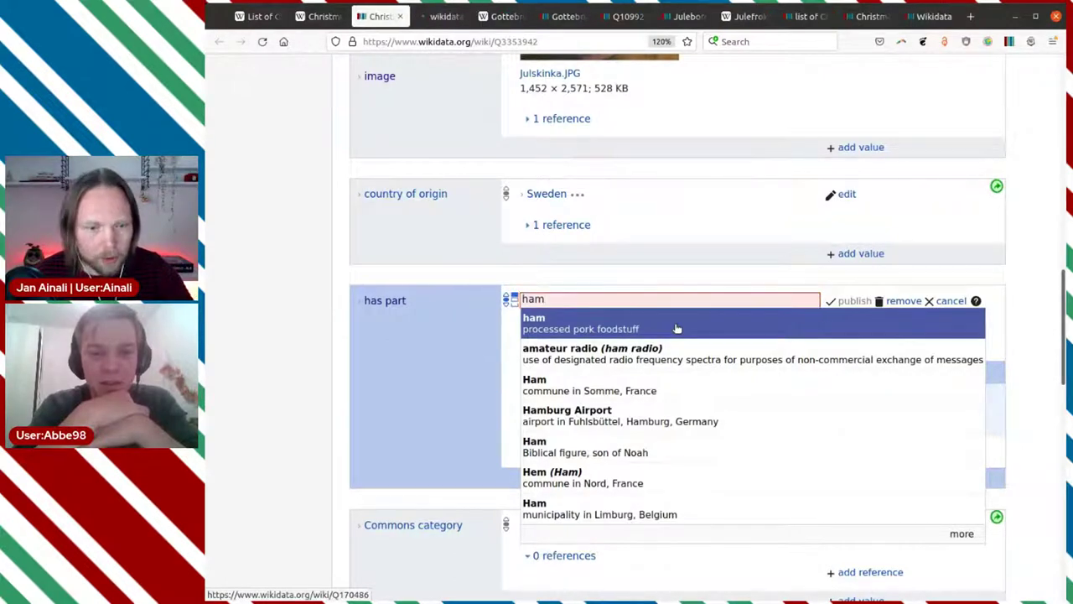
# Switch to ham item Q170486 and select 'styckningsdetalj' in its Swedish description
pyautogui.hotkey('ctrl', 'Tab')
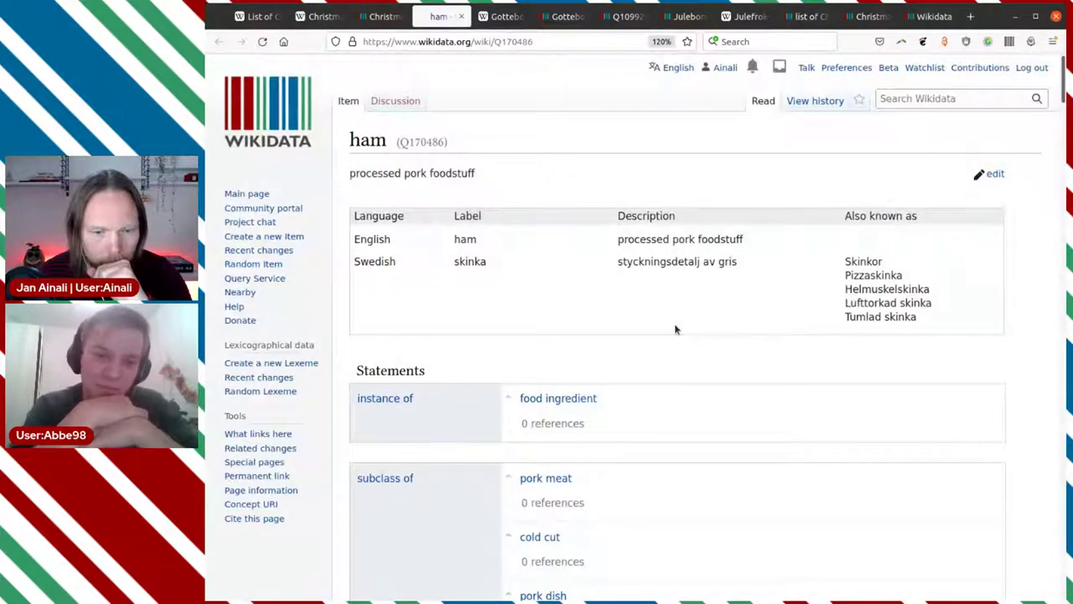
pyautogui.scroll(-3, 675, 329)
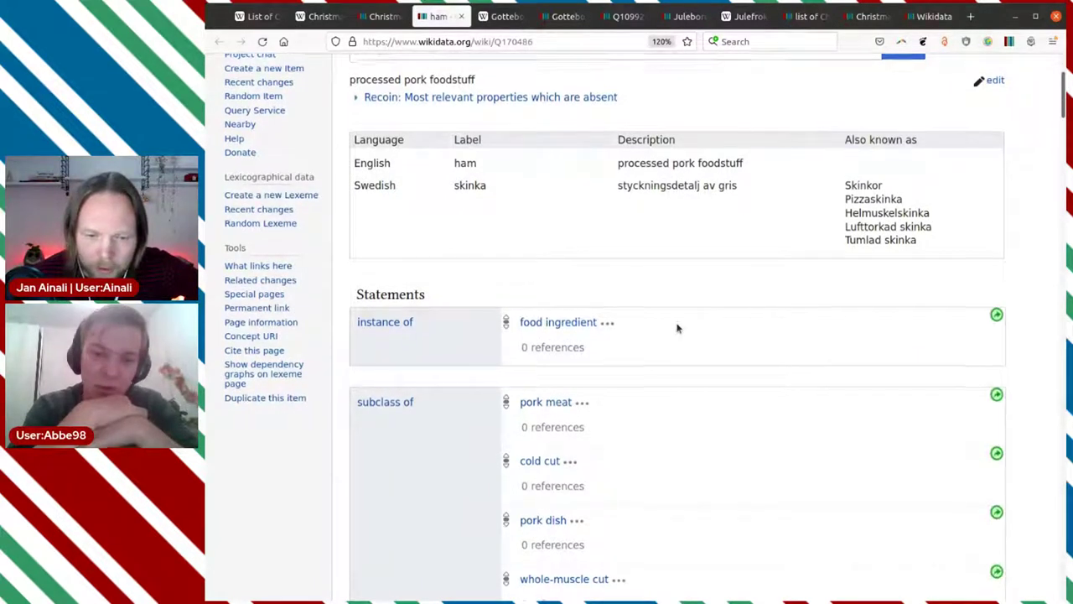
pyautogui.scroll(-2, 677, 329)
pyautogui.scroll(2, 677, 328)
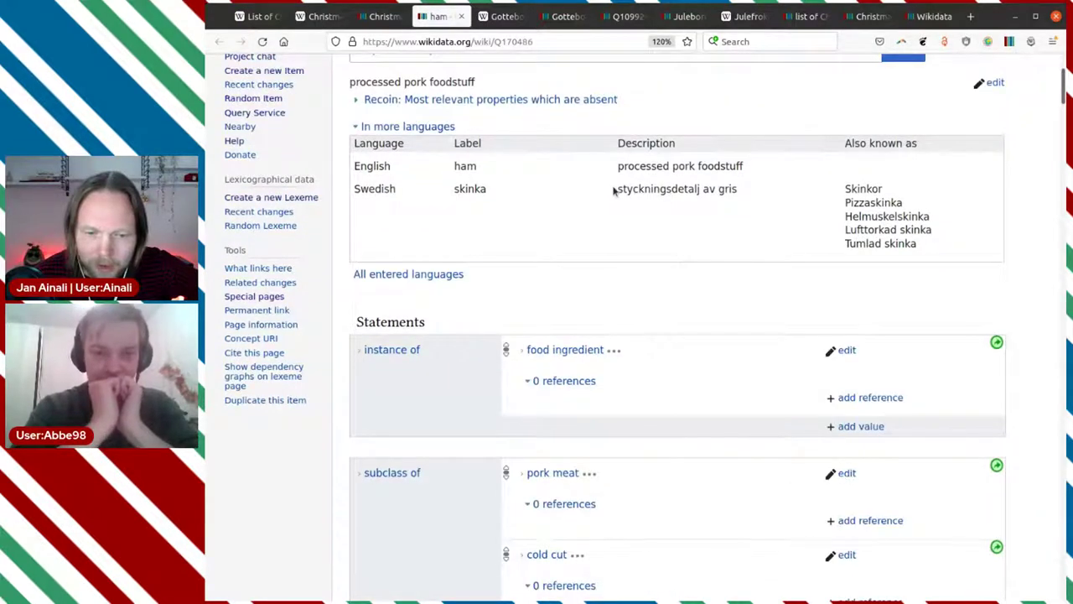
pyautogui.moveTo(618, 189); pyautogui.dragTo(697, 187)
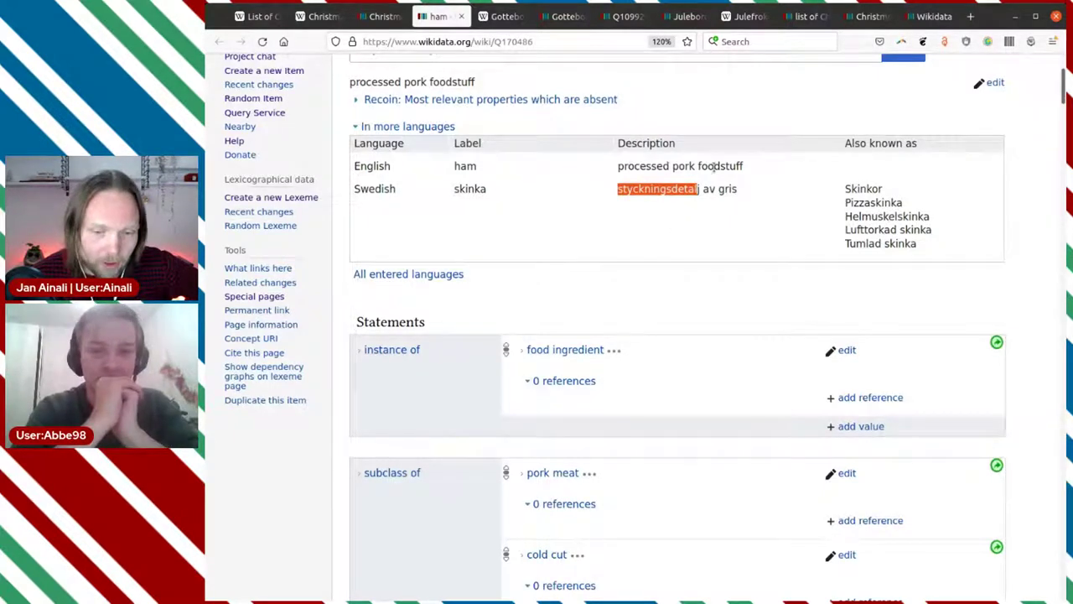
# Scroll through ham's statements (subclass of pork meat, has part pork thigh) and back to the top
pyautogui.scroll(-3, 689, 230)
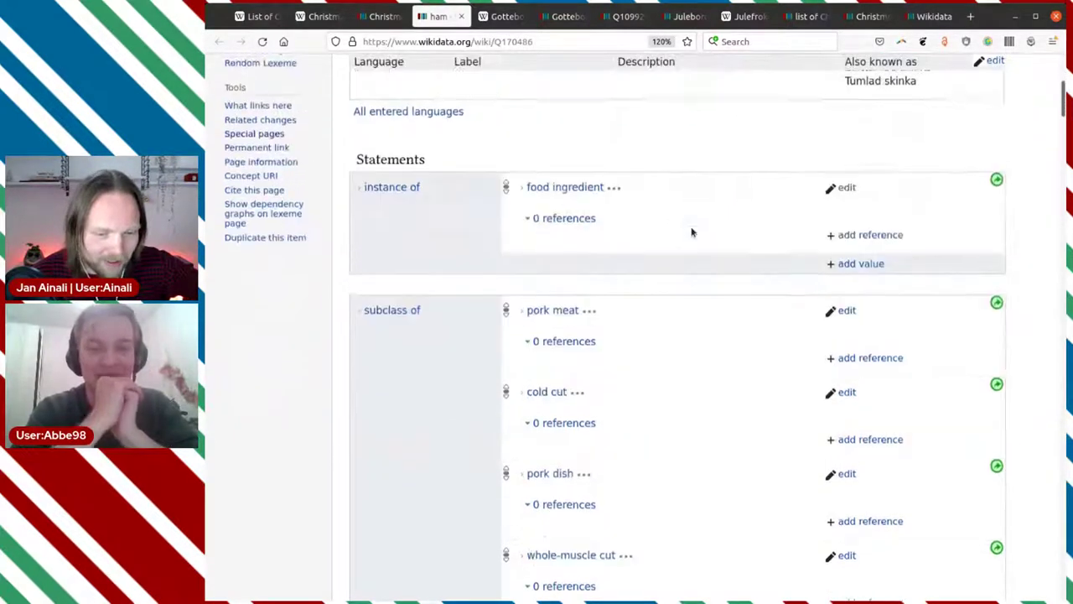
pyautogui.scroll(-1, 691, 232)
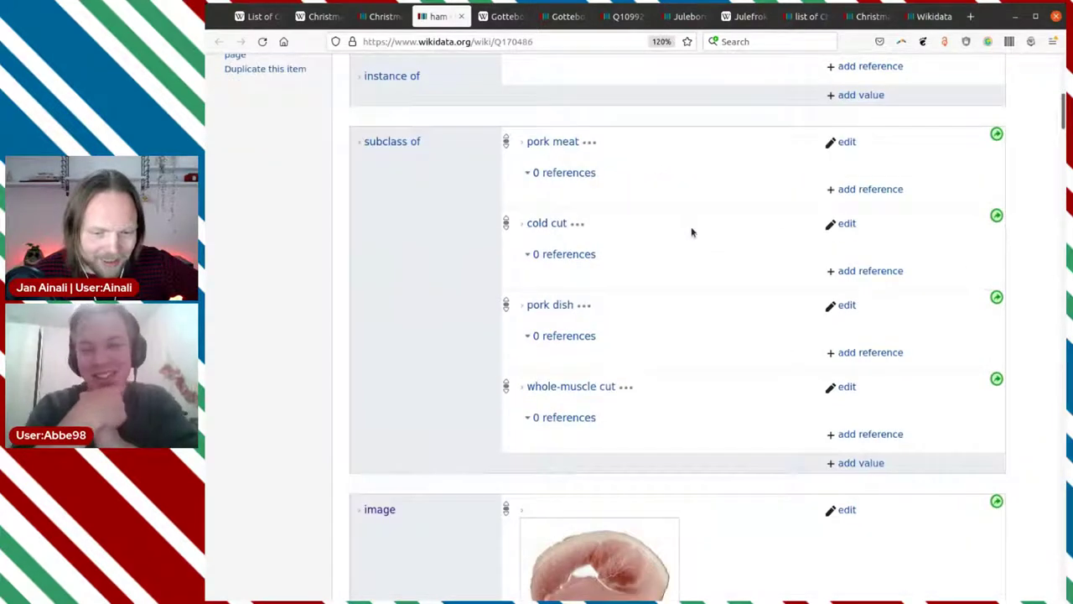
pyautogui.scroll(-1, 691, 232)
pyautogui.scroll(-2, 691, 232)
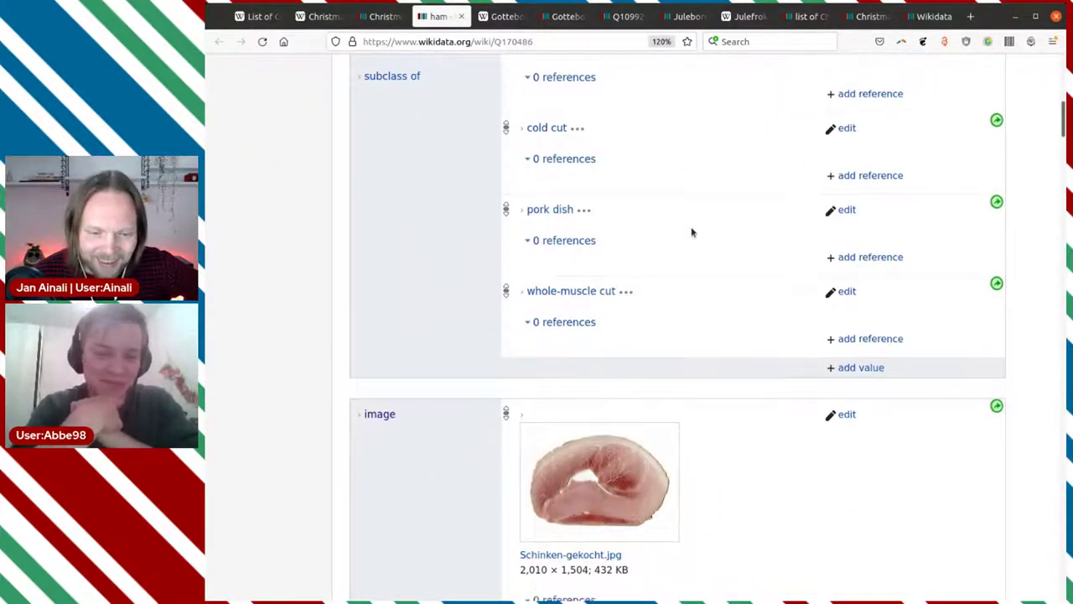
pyautogui.scroll(-9, 722, 229)
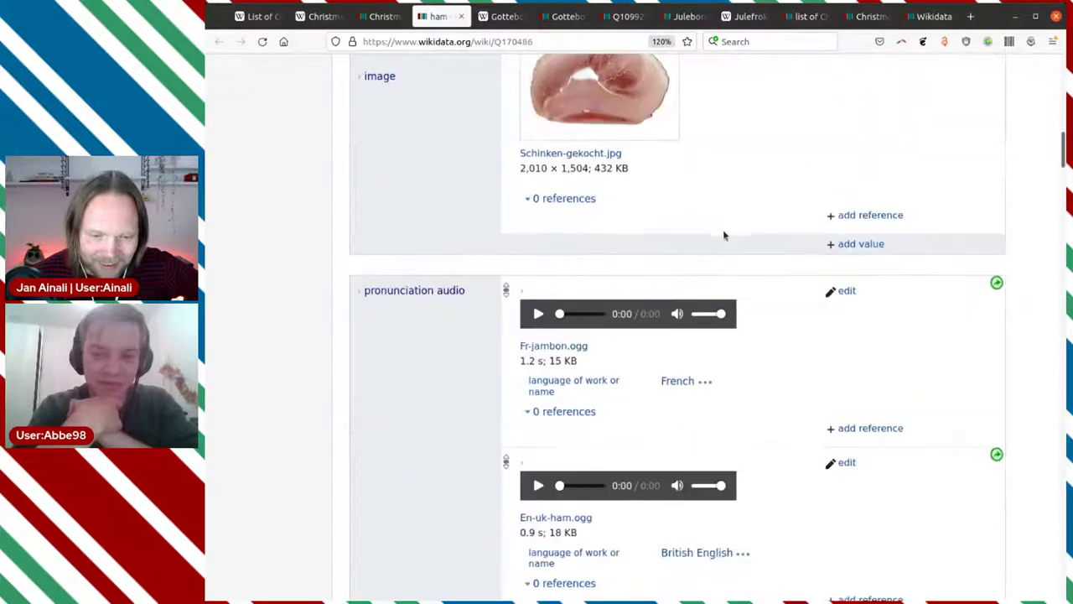
pyautogui.scroll(-14, 726, 233)
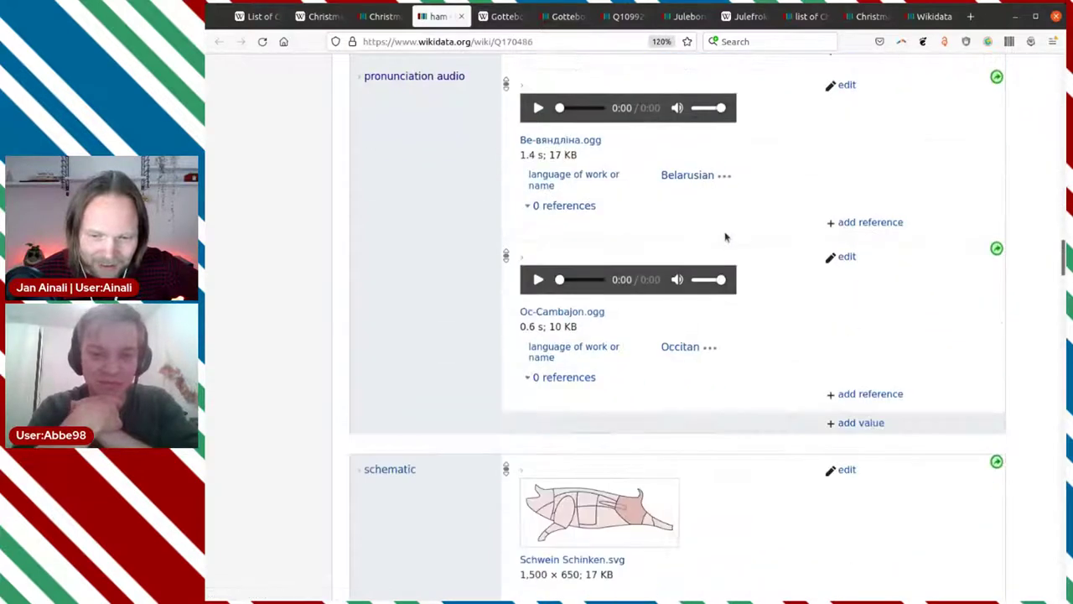
pyautogui.moveTo(1063, 267); pyautogui.dragTo(1030, 42)
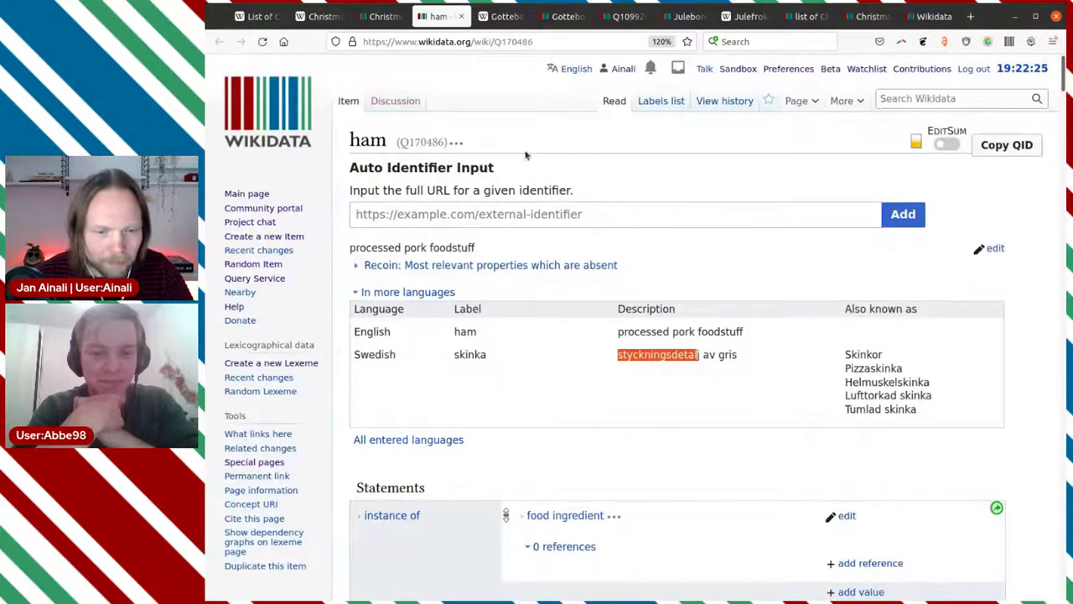
# Replace pig with ham (Q170486) as Christmas ham's 'has part' value and publish
pyautogui.doubleClick(437, 142)
pyautogui.hotkey('ctrl', 'c')
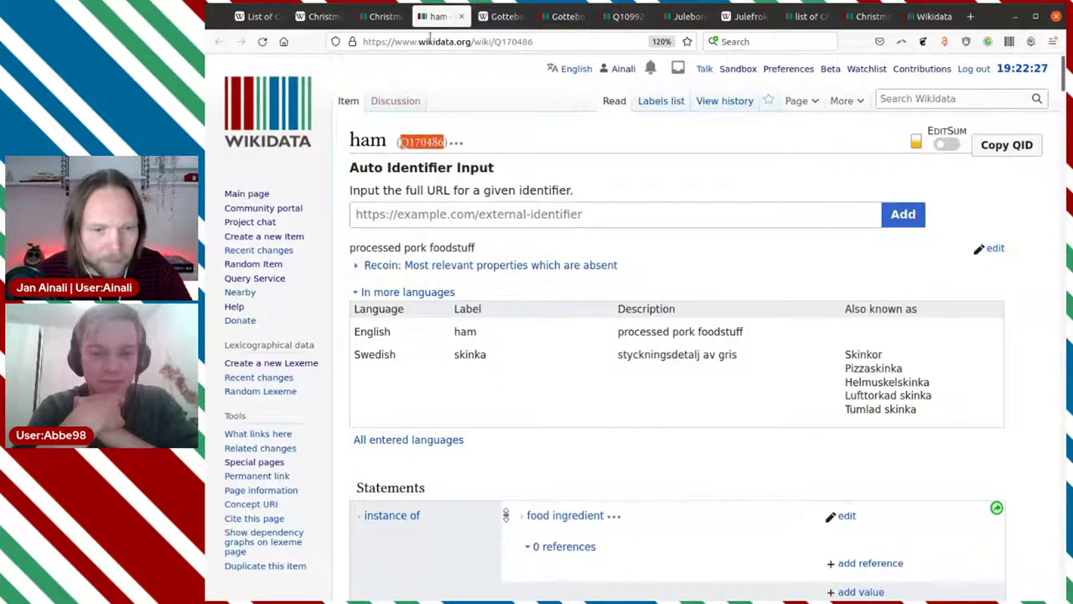
pyautogui.click(381, 16)
pyautogui.doubleClick(566, 299)
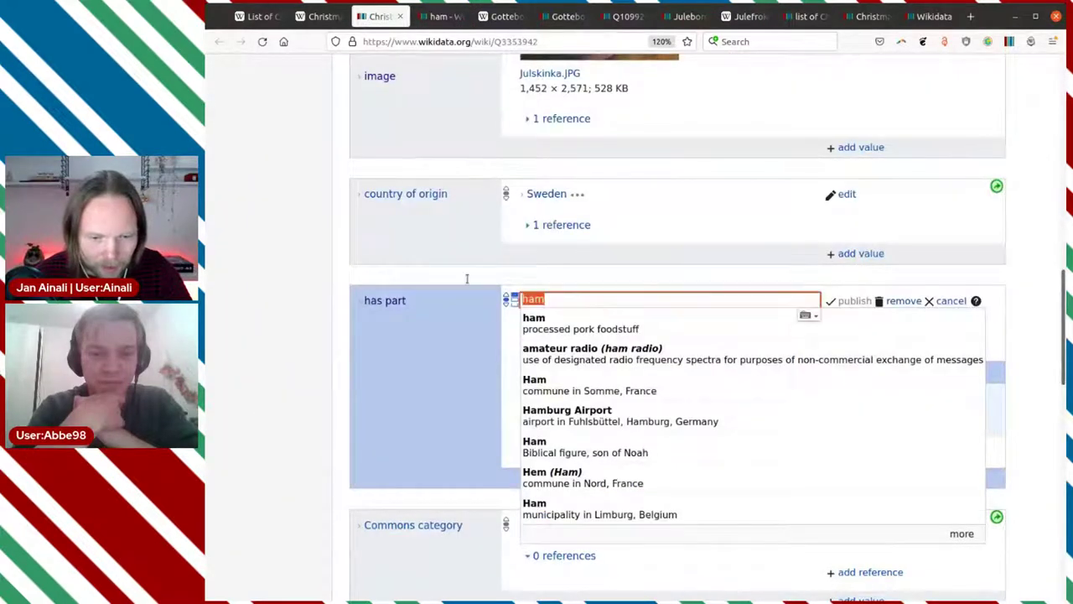
pyautogui.hotkey('ctrl', 'v')
pyautogui.click(587, 320)
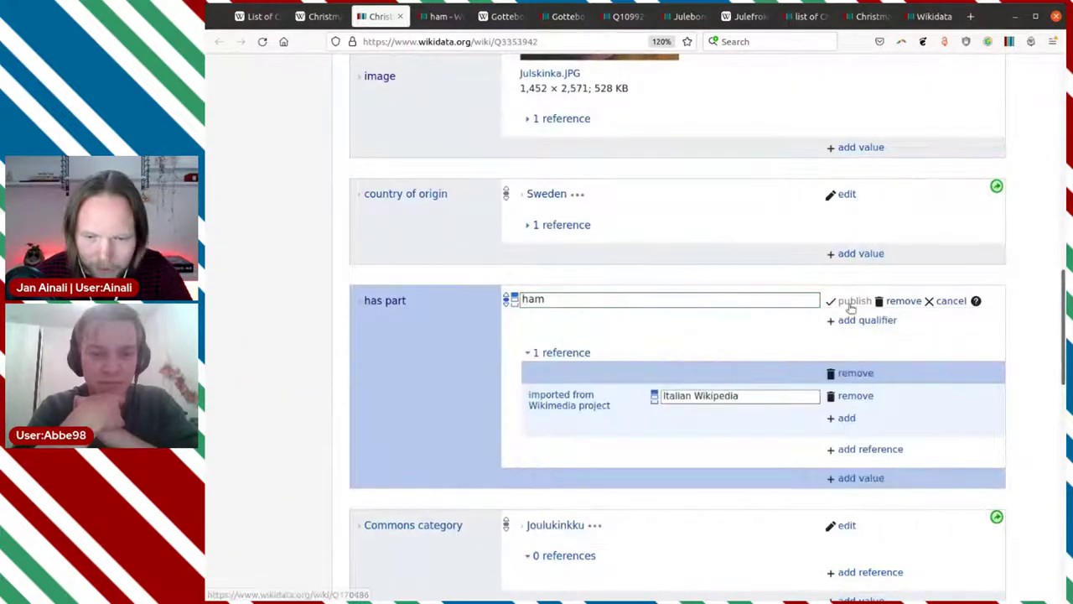
pyautogui.click(855, 301)
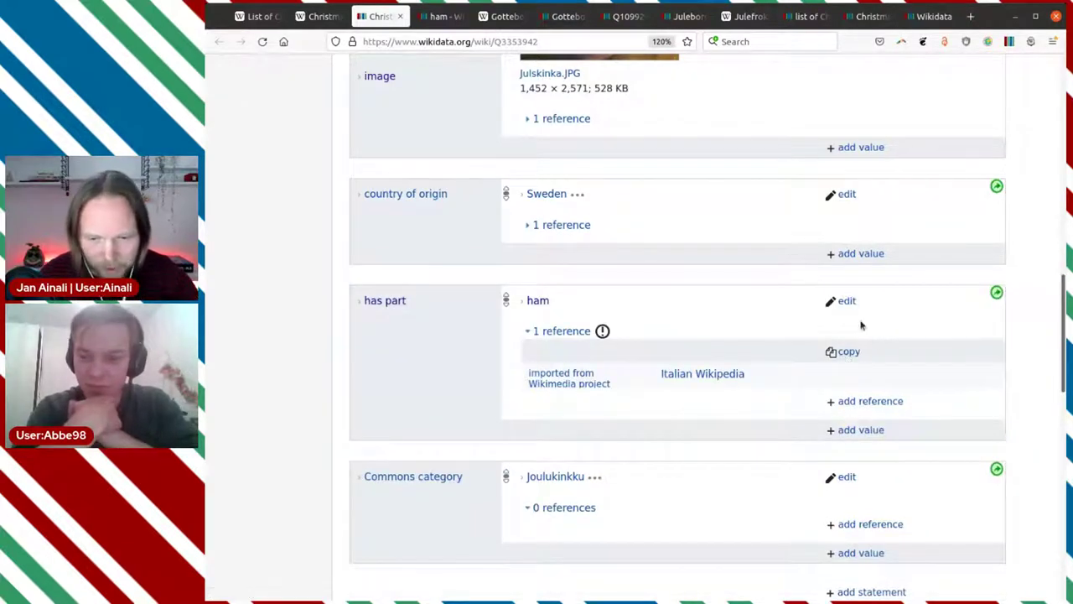
# Delete the Italian Wikipedia reference from the 'has part' statement and publish it
pyautogui.click(847, 303)
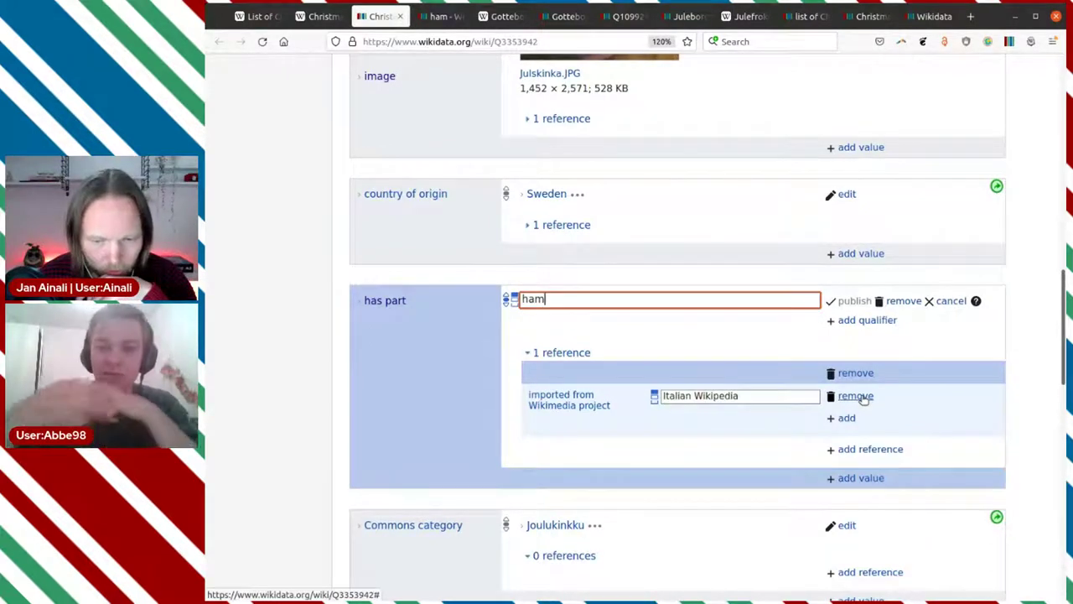
pyautogui.click(865, 373)
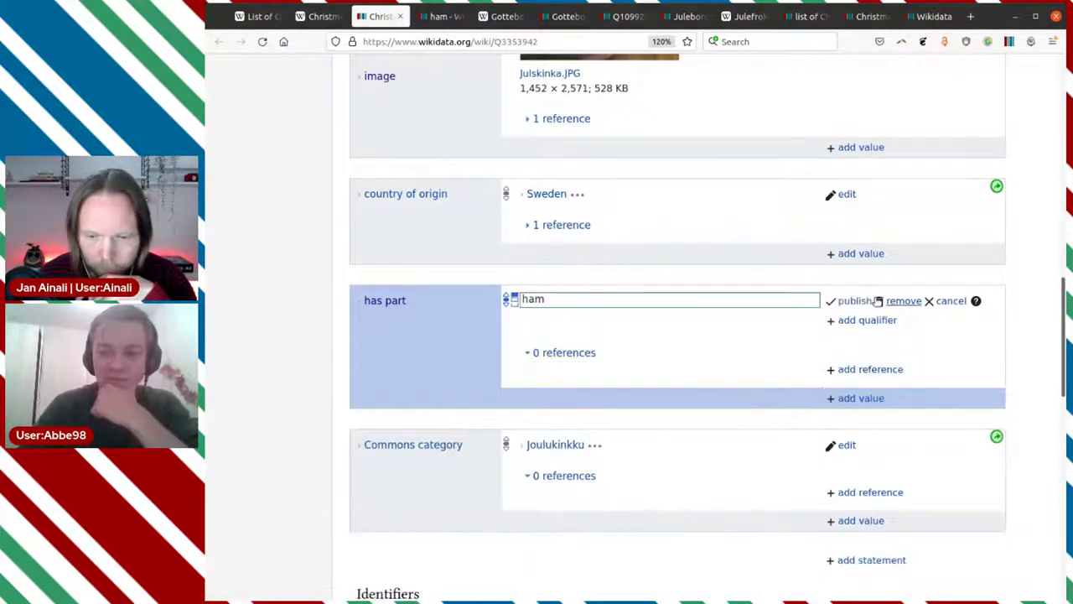
pyautogui.click(851, 300)
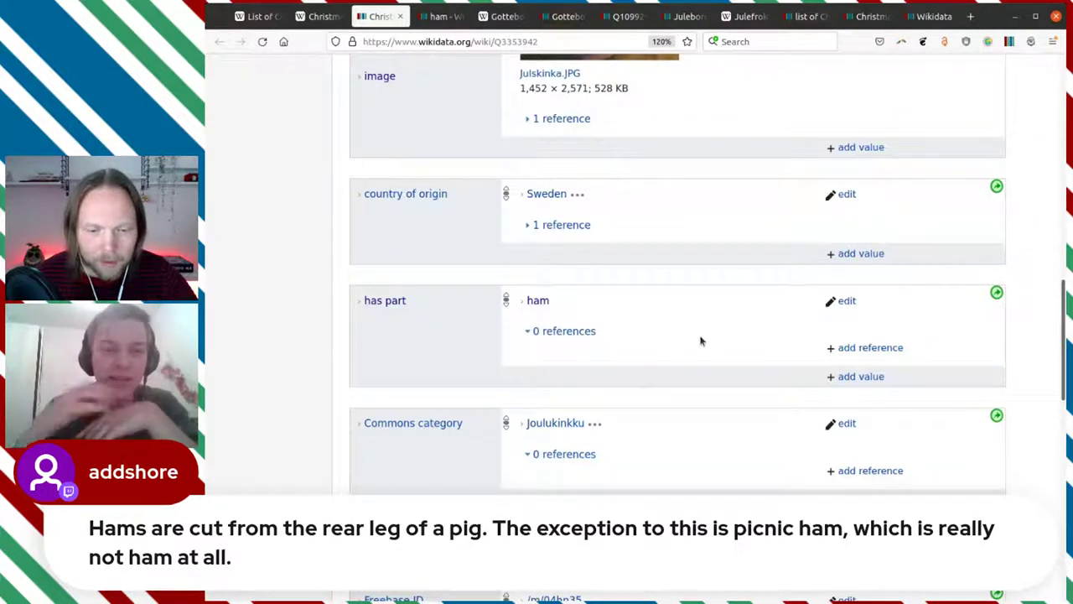
pyautogui.scroll(5, 719, 310)
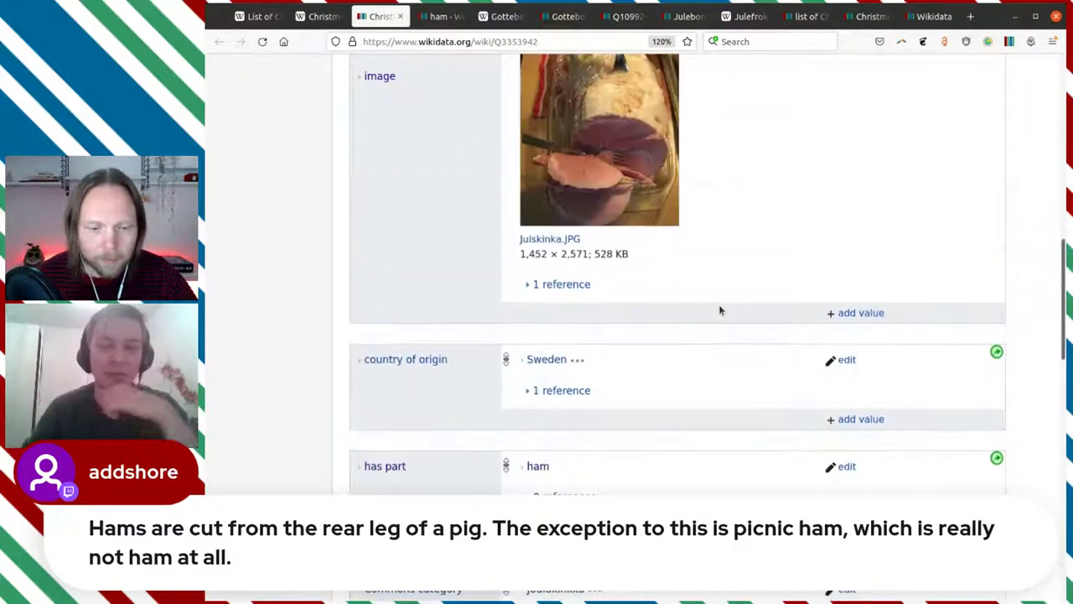
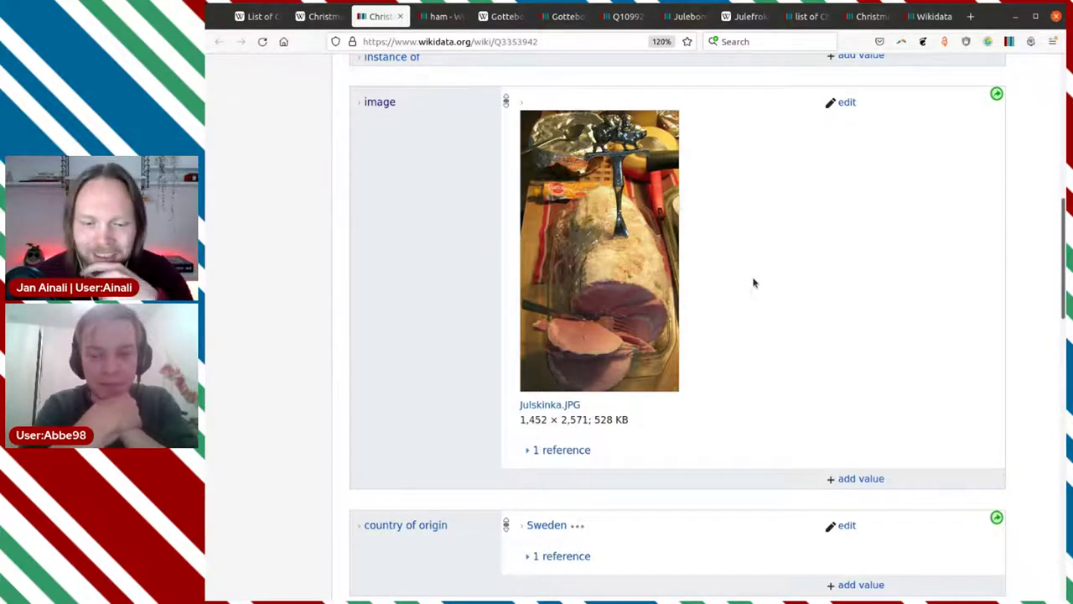
# Scroll through the Christmas ham Wikidata item to review its statements
pyautogui.scroll(-3, 752, 290)
pyautogui.scroll(-4, 754, 282)
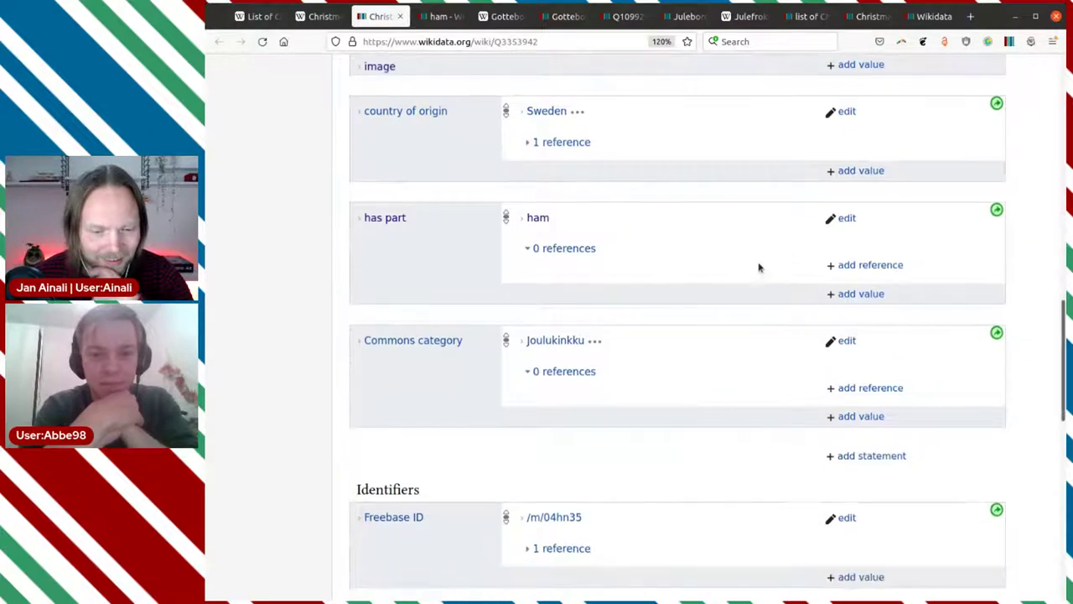
pyautogui.scroll(1, 759, 263)
pyautogui.scroll(2, 760, 260)
pyautogui.scroll(-1, 760, 260)
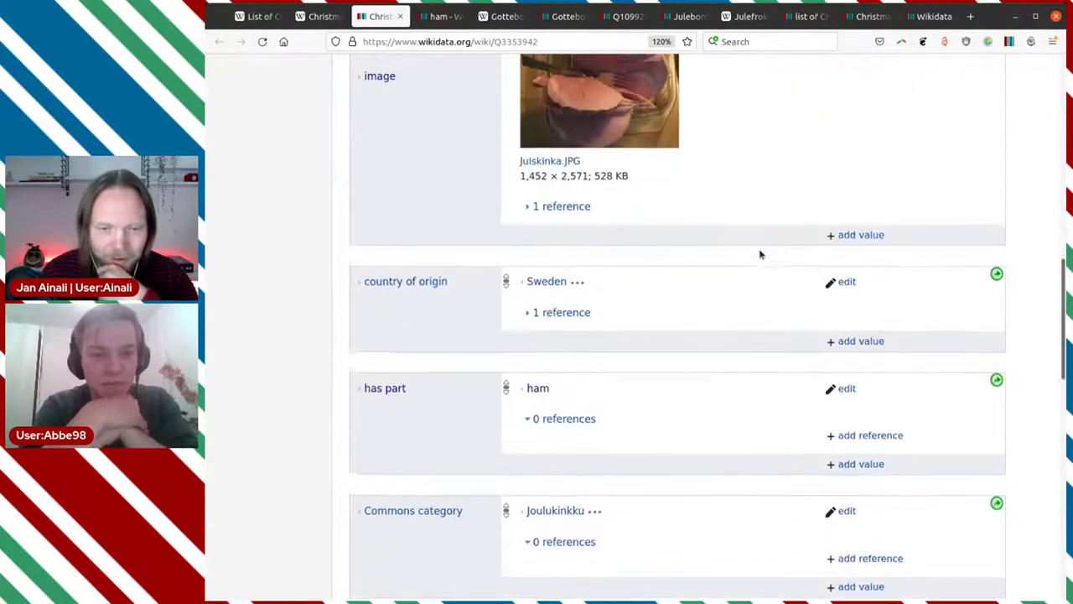
pyautogui.scroll(3, 760, 259)
pyautogui.scroll(-2, 761, 257)
pyautogui.scroll(-1, 760, 255)
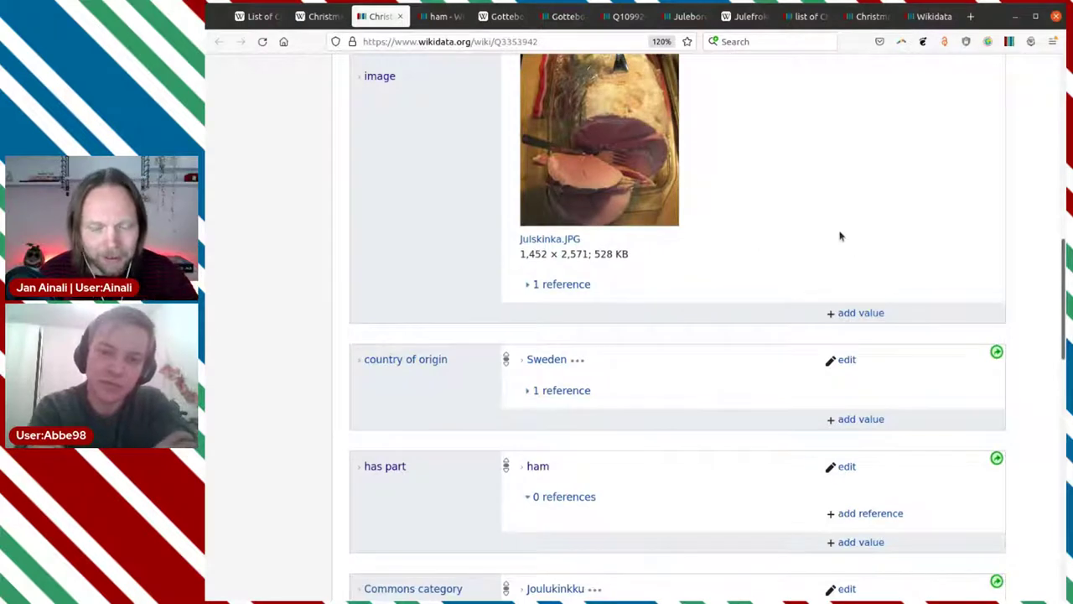
pyautogui.scroll(1, 828, 207)
pyautogui.scroll(2, 830, 208)
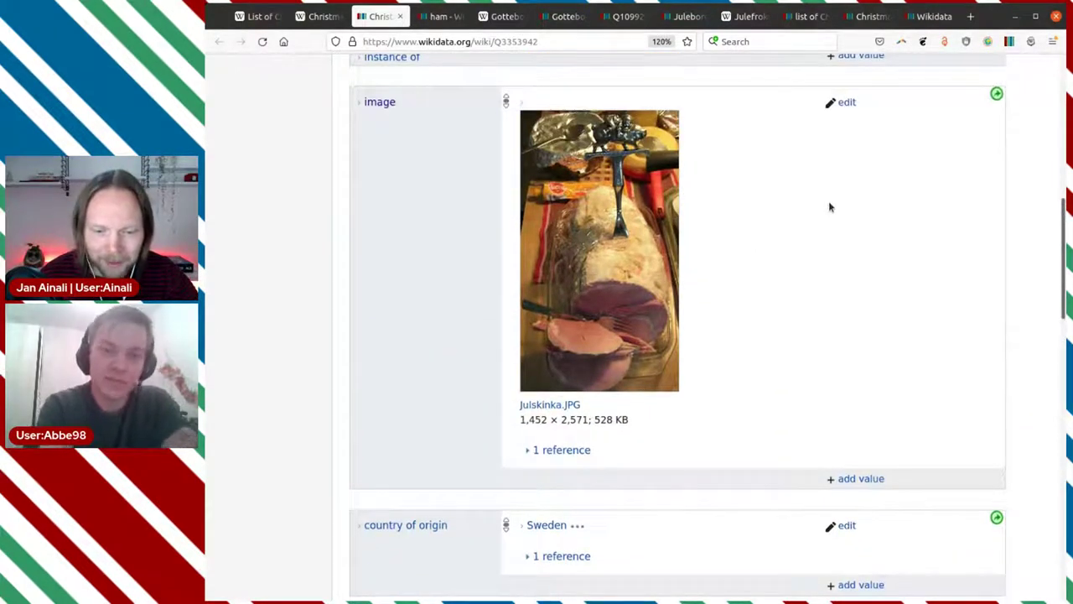
# Compare the coating passage in the Christmas ham Wikipedia article, then recheck the Wikidata item
pyautogui.click(323, 17)
pyautogui.scroll(2, 668, 264)
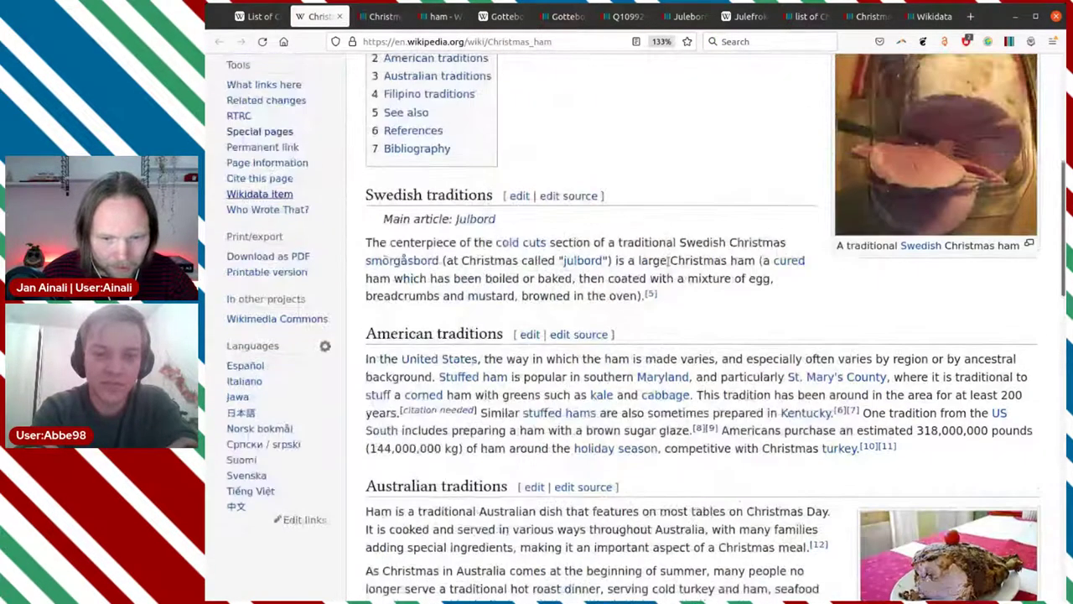
pyautogui.moveTo(608, 279); pyautogui.dragTo(529, 303)
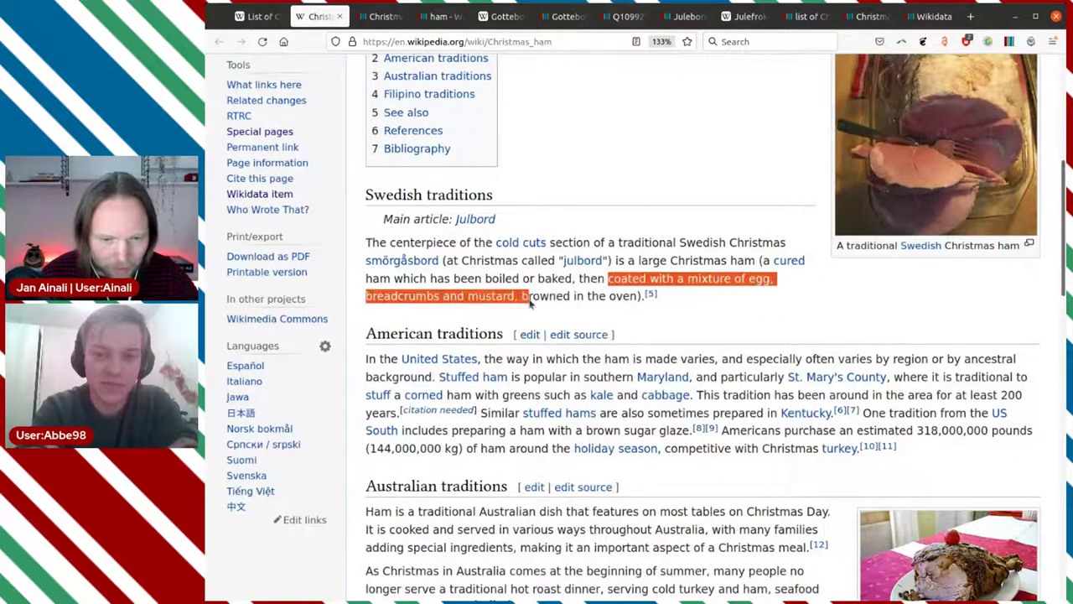
pyautogui.click(789, 309)
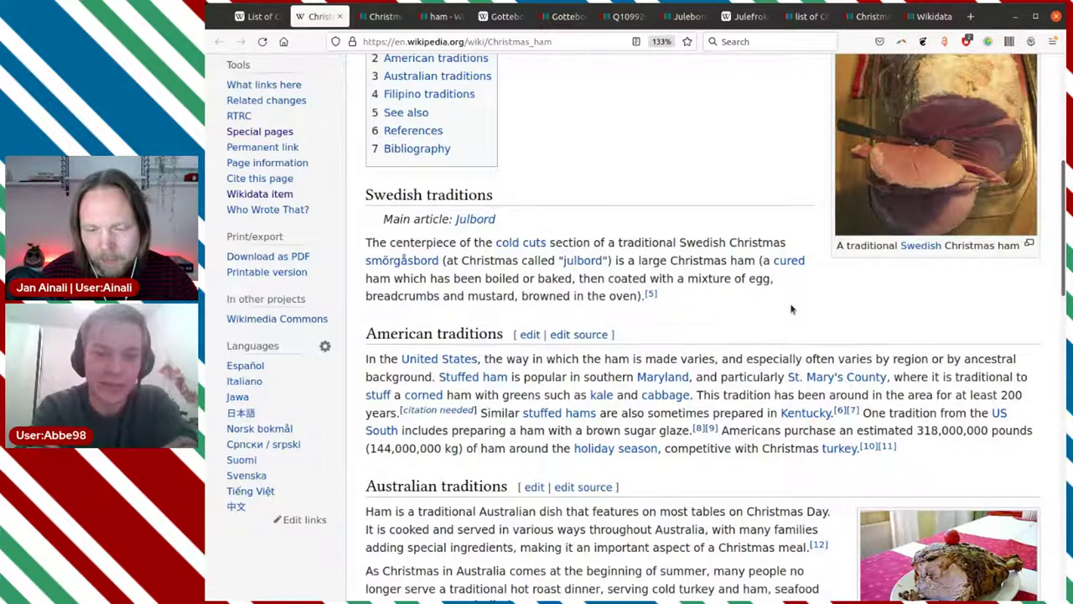
pyautogui.hotkey('ctrl', 'Tab')
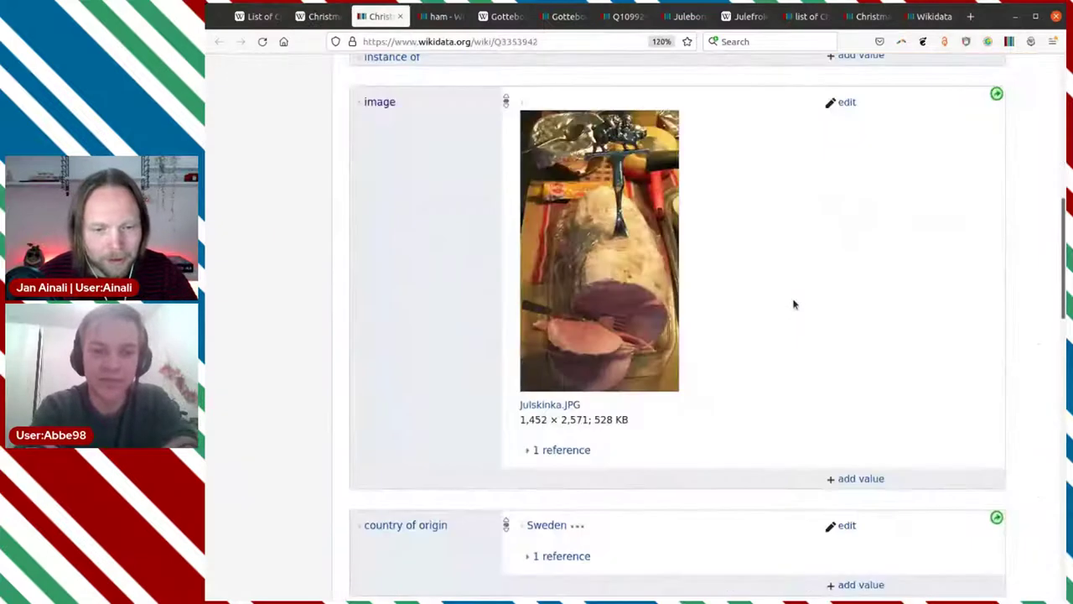
pyautogui.scroll(-5, 794, 303)
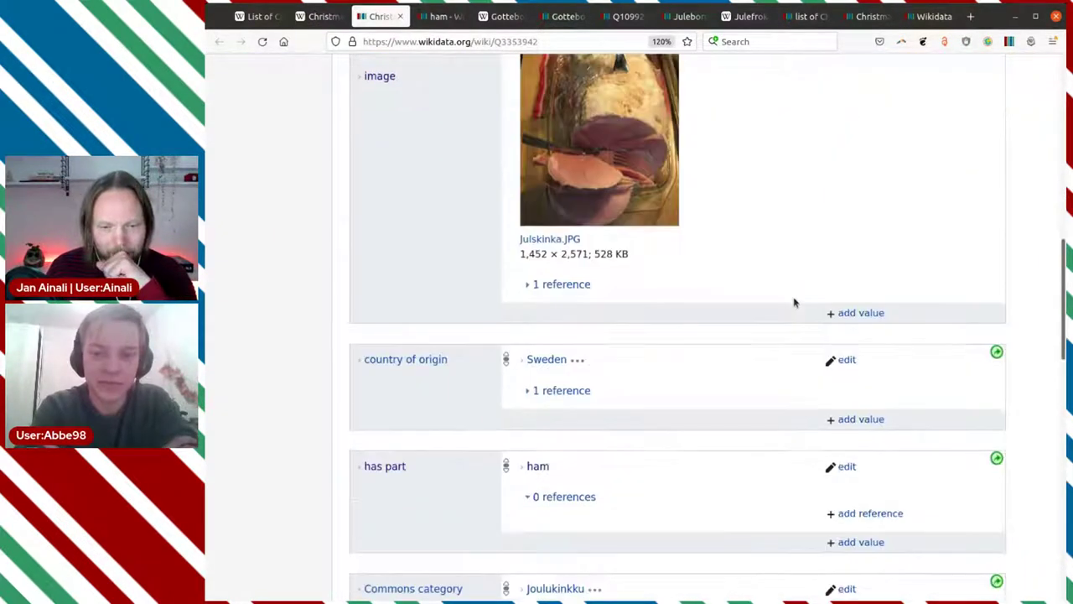
pyautogui.scroll(5, 795, 303)
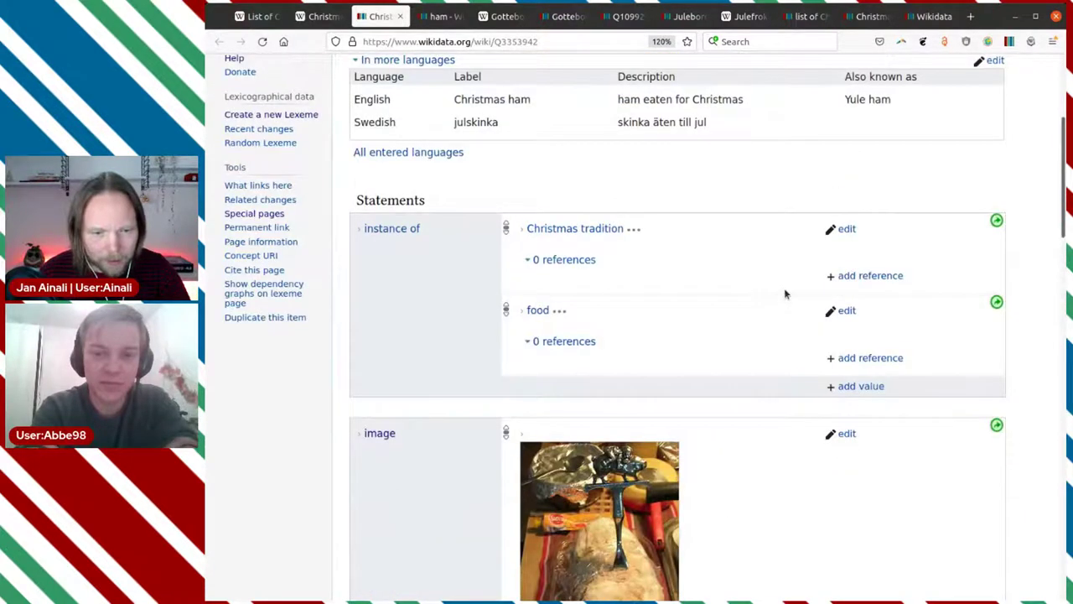
# Close the Christmas ham item and article tabs and show the List of Christmas dishes
pyautogui.click(399, 17)
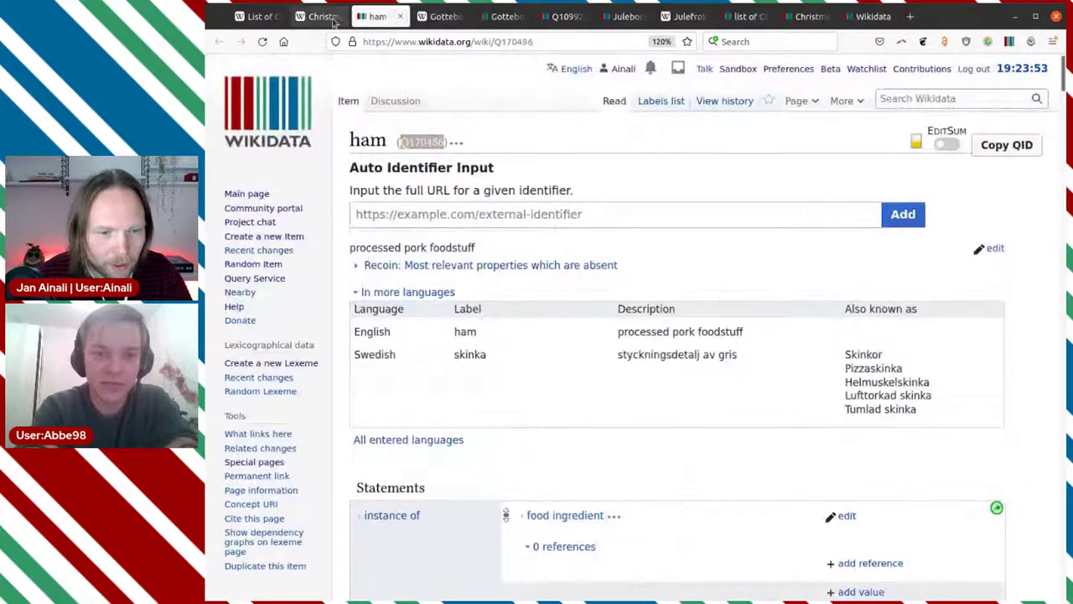
pyautogui.click(323, 16)
pyautogui.click(339, 17)
pyautogui.click(268, 20)
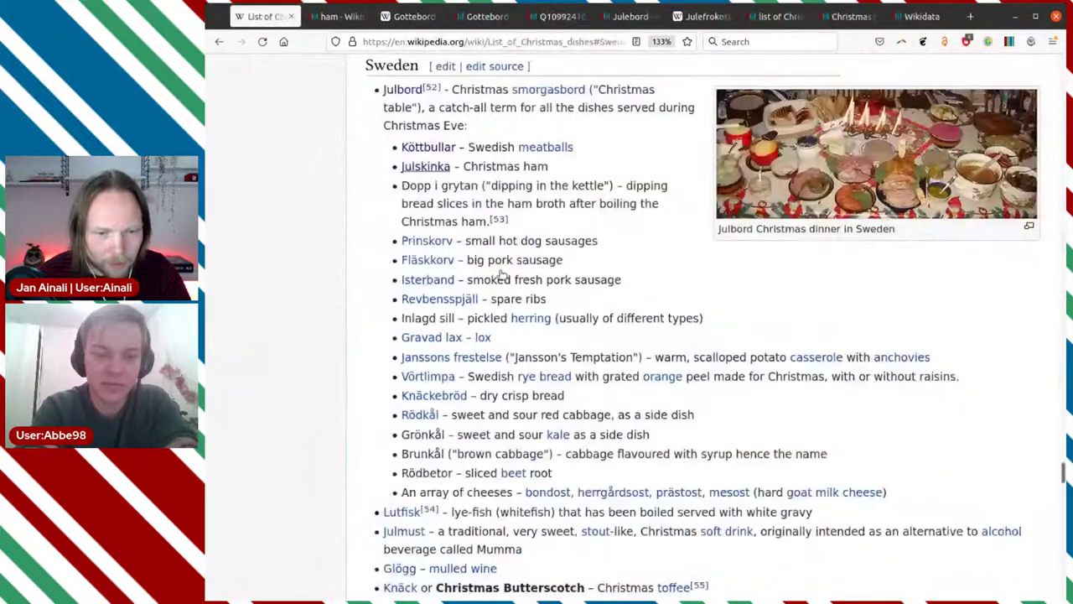
# Select 'Dopp i grytan' in the Sweden list and return to the ham Wikidata item
pyautogui.moveTo(477, 185); pyautogui.dragTo(403, 184)
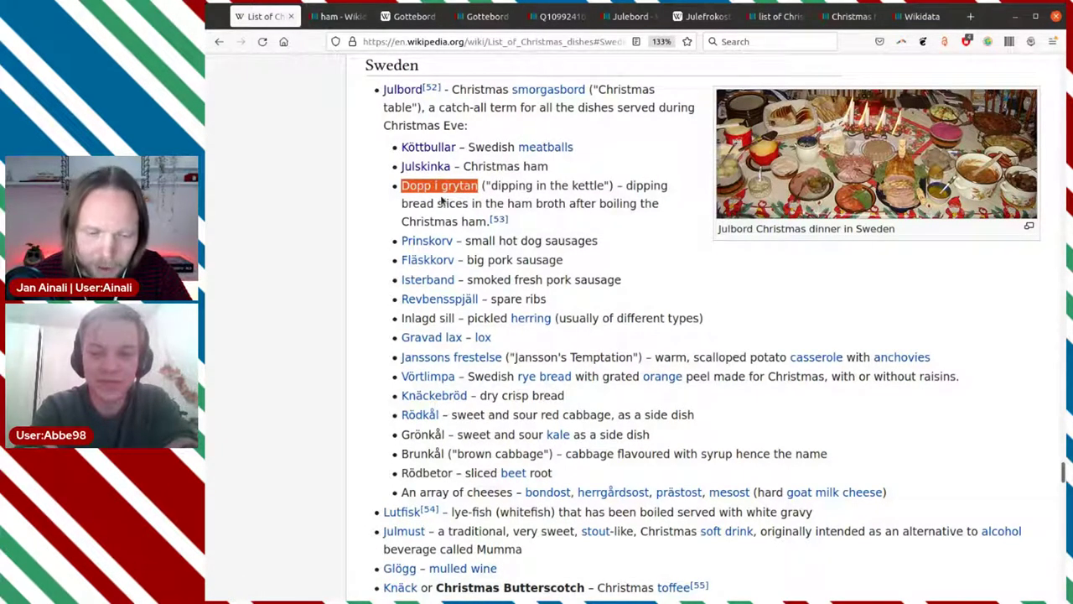
pyautogui.click(340, 16)
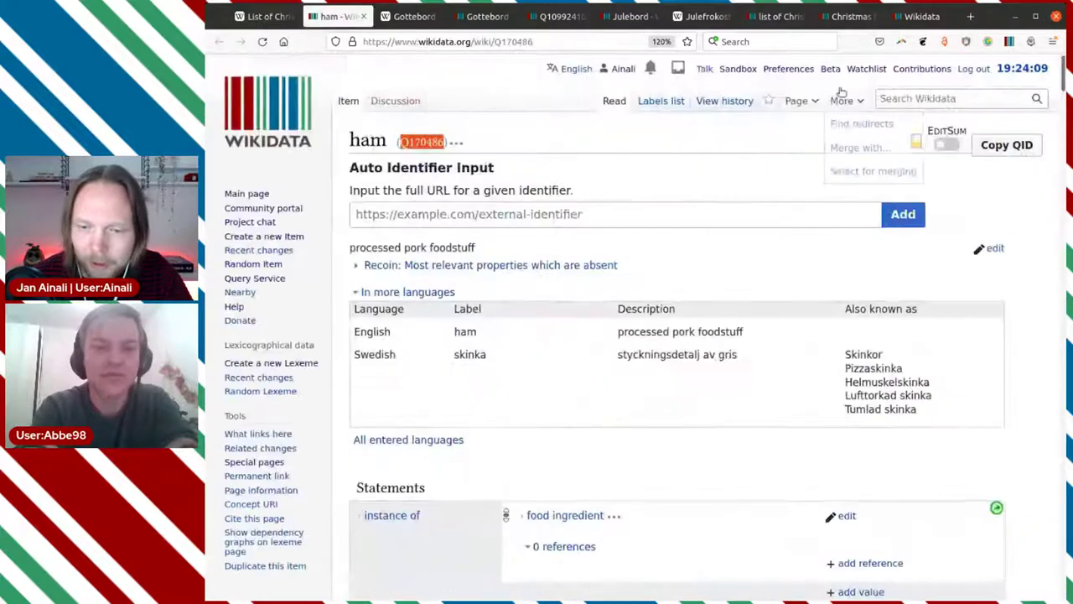
# Search Wikidata for the pasted 'Dopp i grytan' and open the sop item (Q3778015)
pyautogui.click(902, 98)
pyautogui.write('Dopp i grytan')
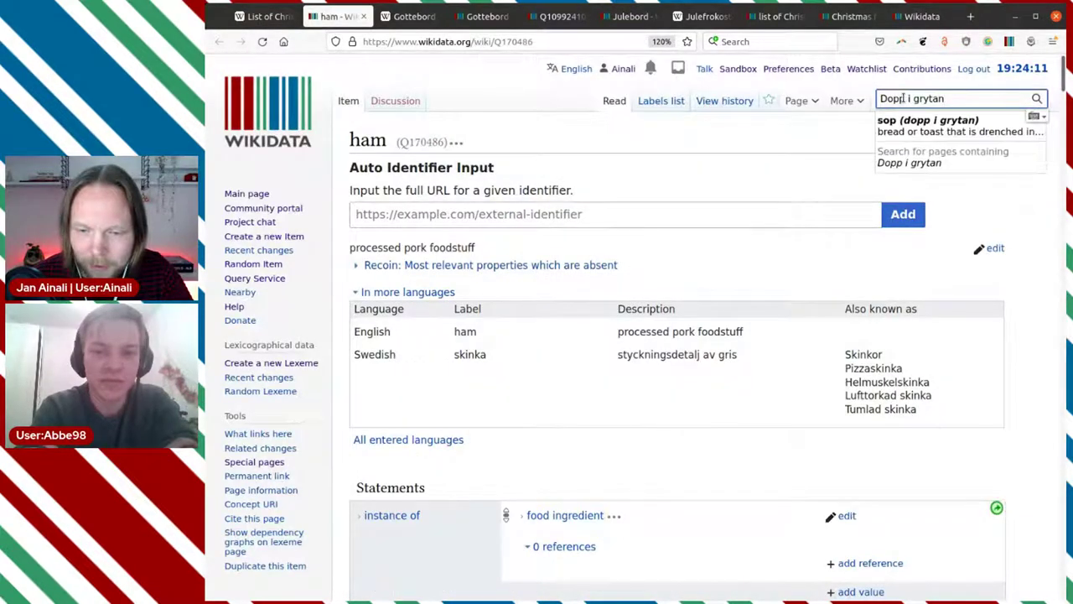
pyautogui.click(935, 141)
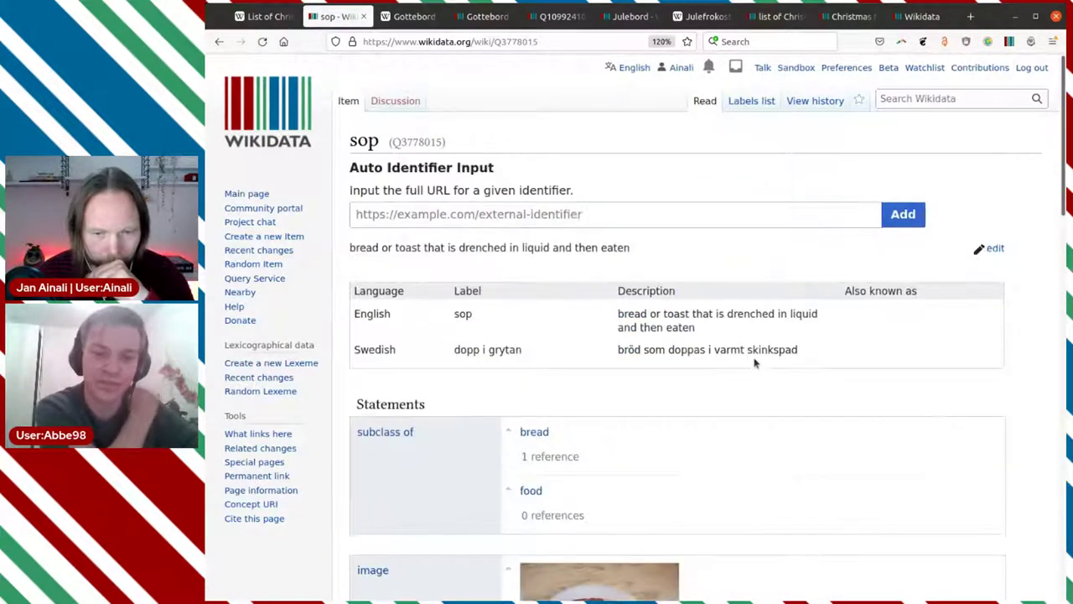
# Scroll through the sop item's statements to review them
pyautogui.scroll(-3, 752, 340)
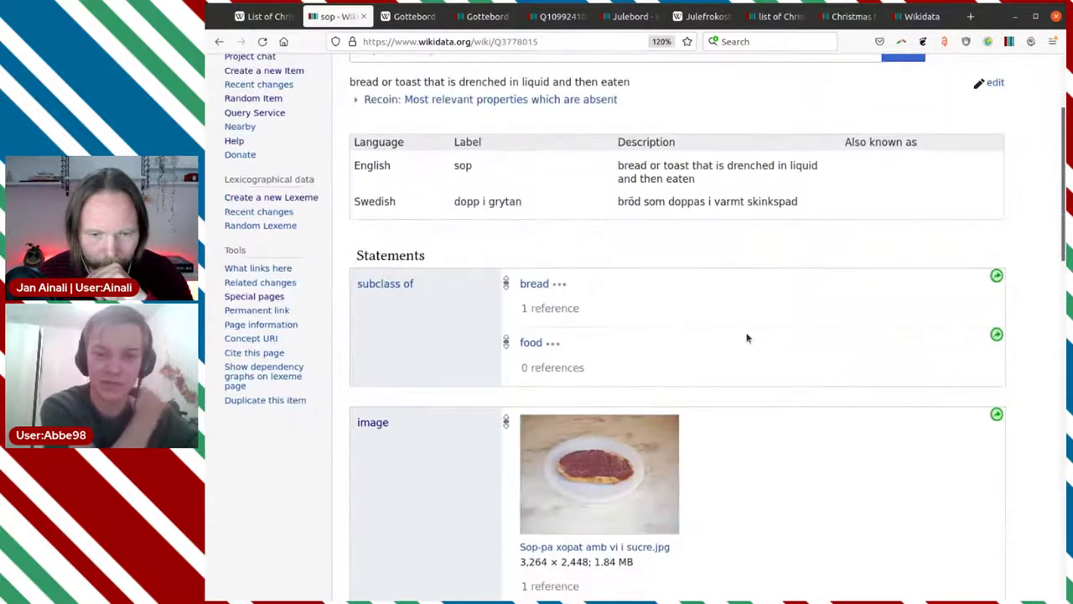
pyautogui.scroll(-1, 748, 338)
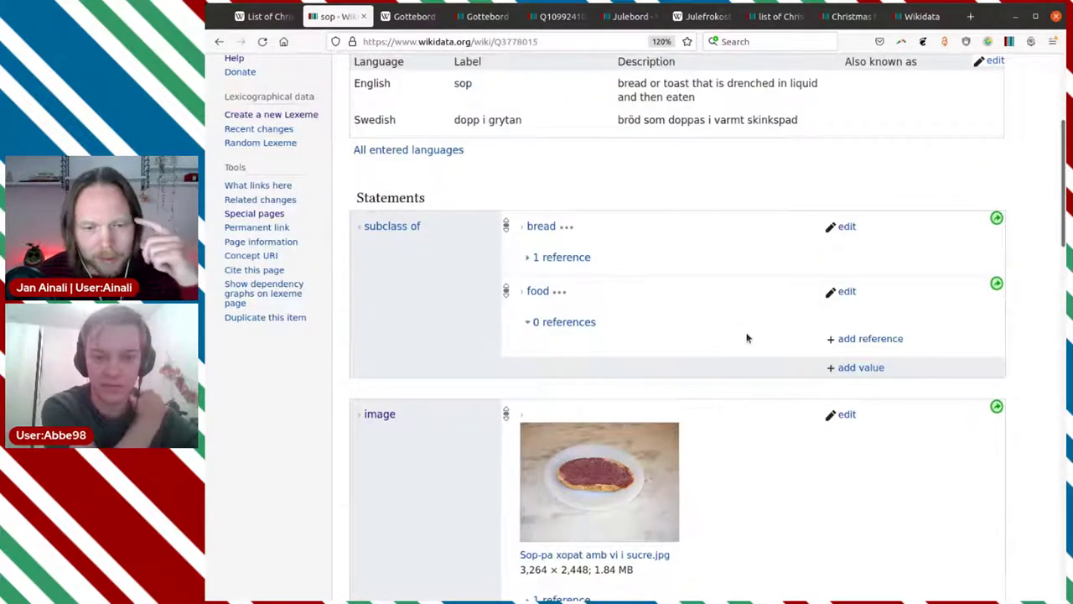
pyautogui.scroll(-6, 747, 258)
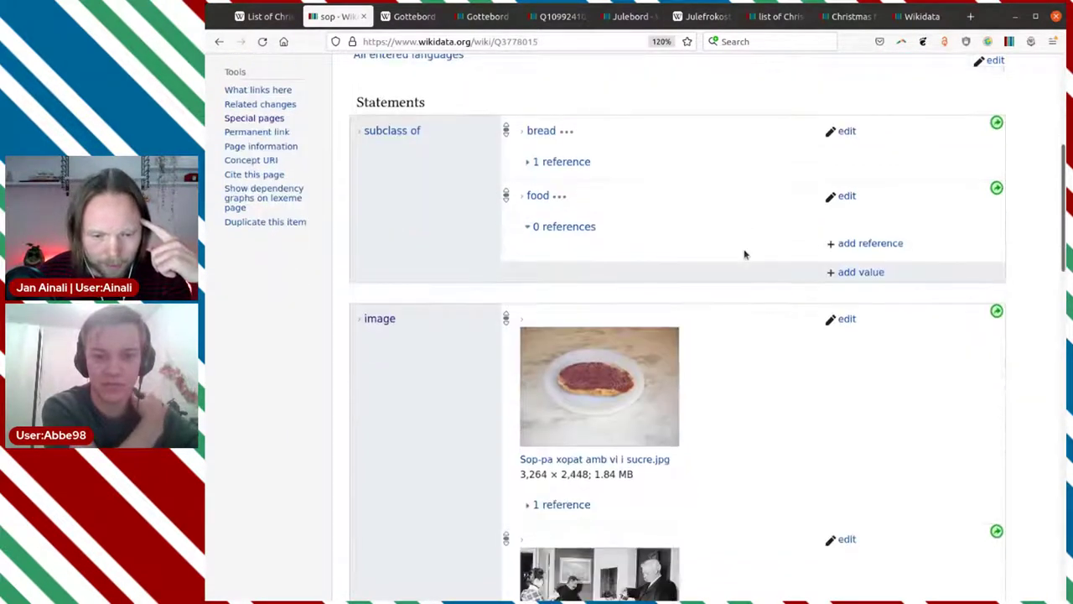
pyautogui.scroll(-2, 746, 257)
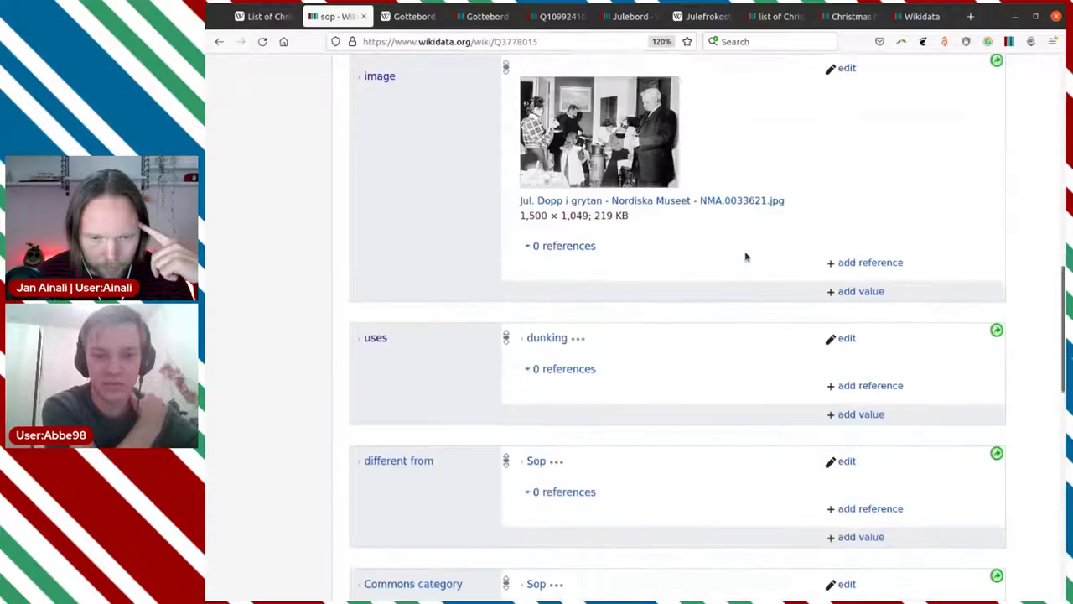
pyautogui.scroll(-1, 746, 255)
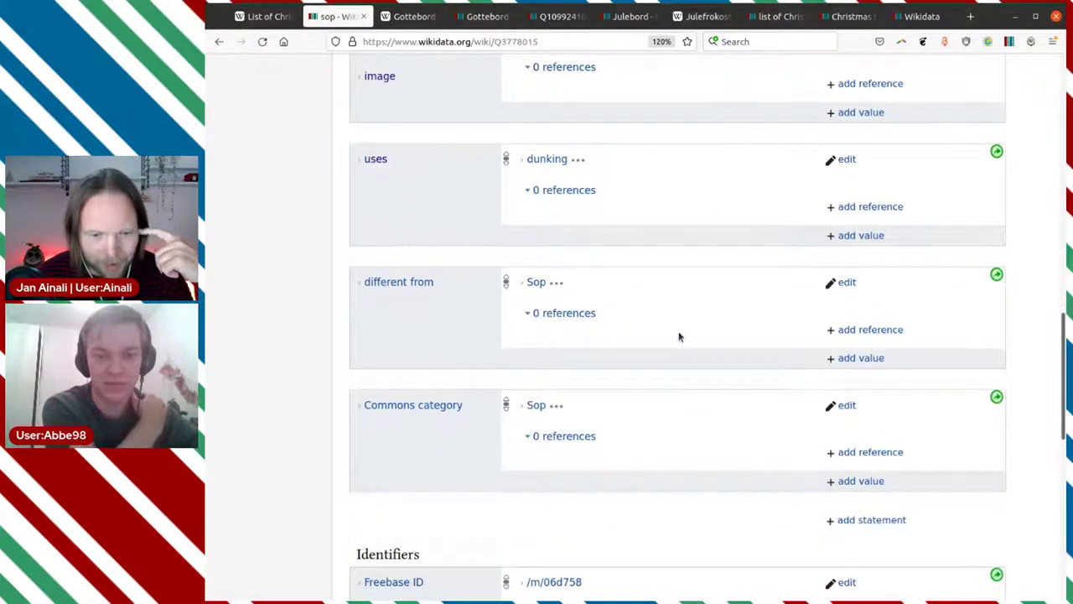
pyautogui.scroll(1, 682, 331)
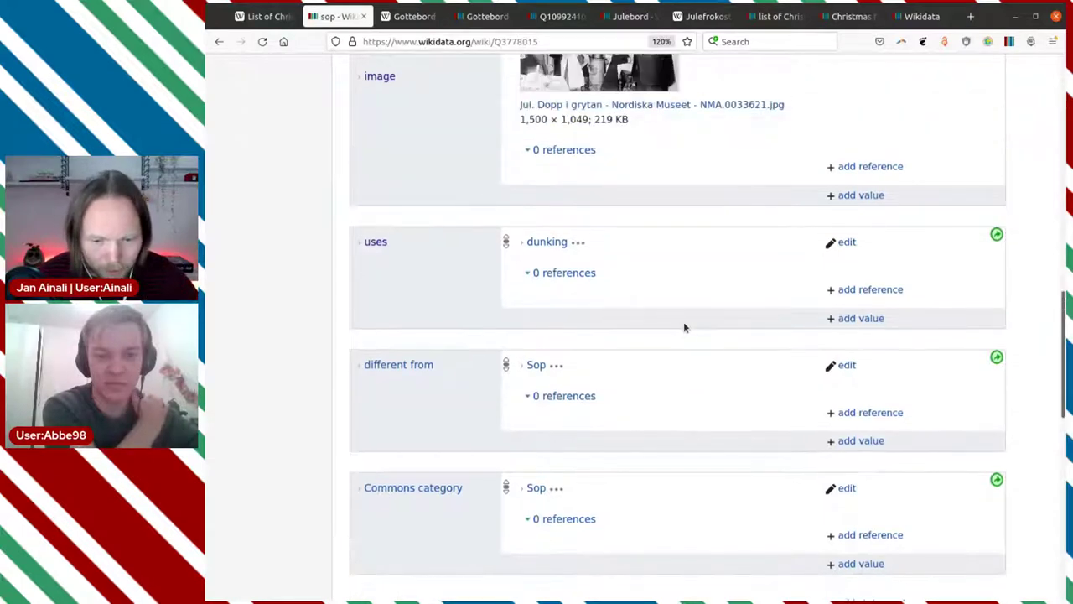
pyautogui.scroll(-2, 683, 327)
# Start a has part statement on sop with 'bread', checking the Vörtlimpa entry in the dishes list
pyautogui.click(849, 437)
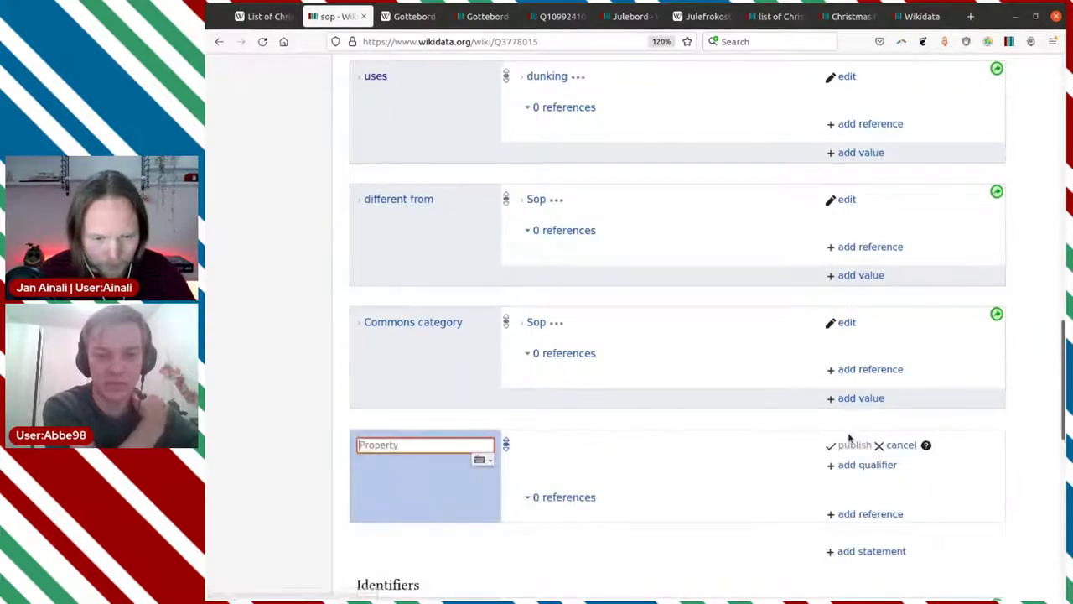
pyautogui.scroll(-1, 723, 333)
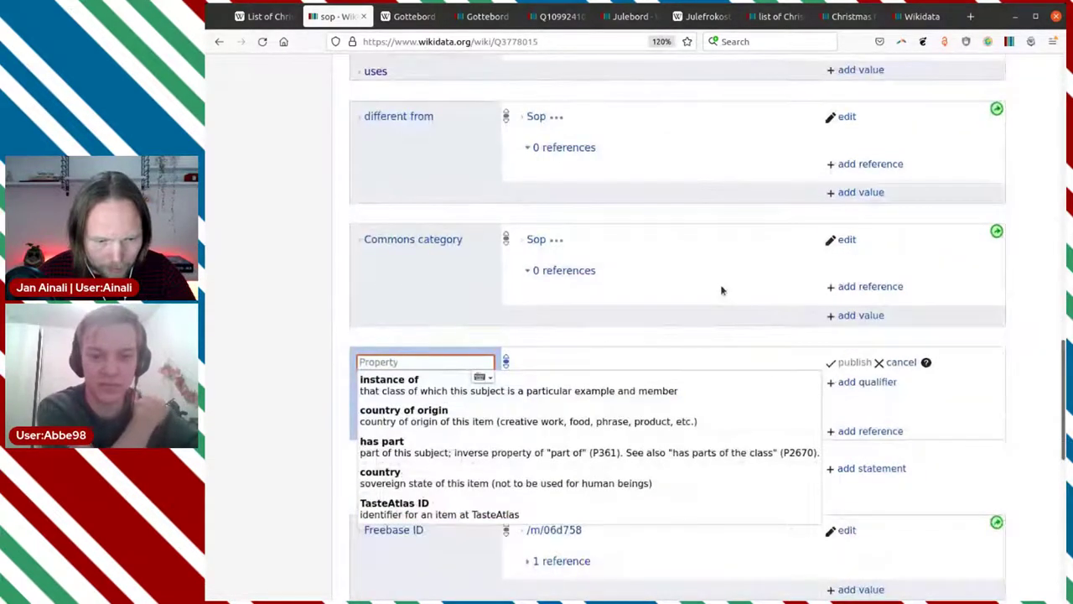
pyautogui.click(676, 453)
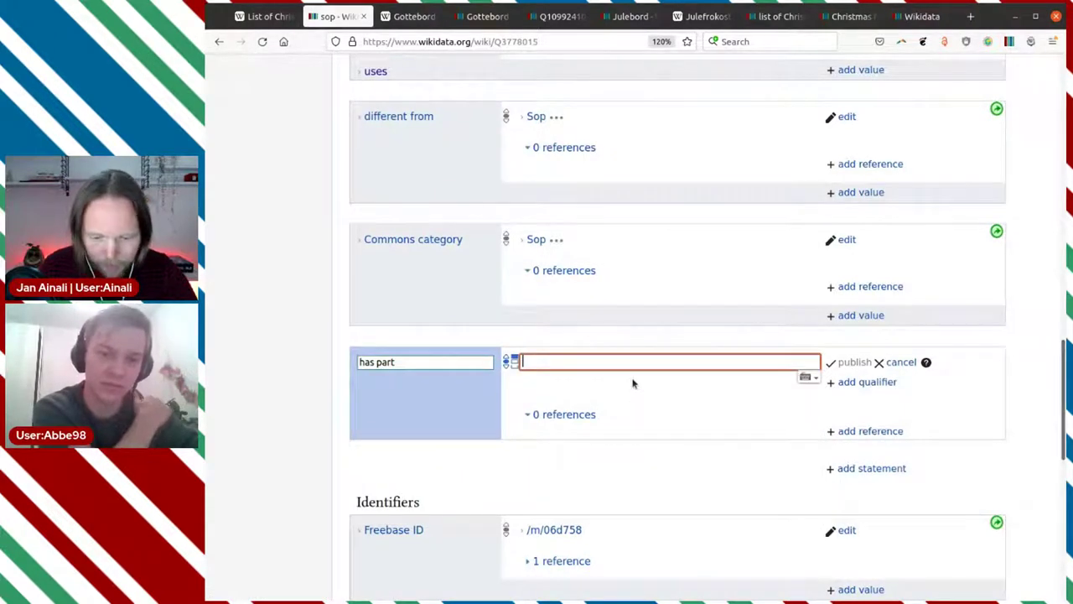
pyautogui.write('bread')
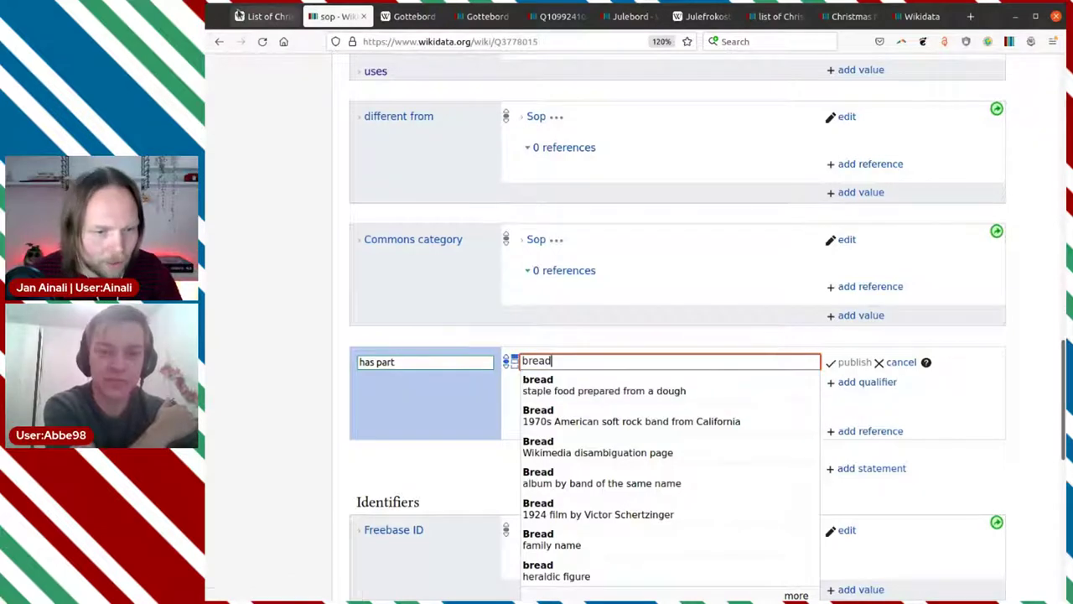
pyautogui.click(264, 16)
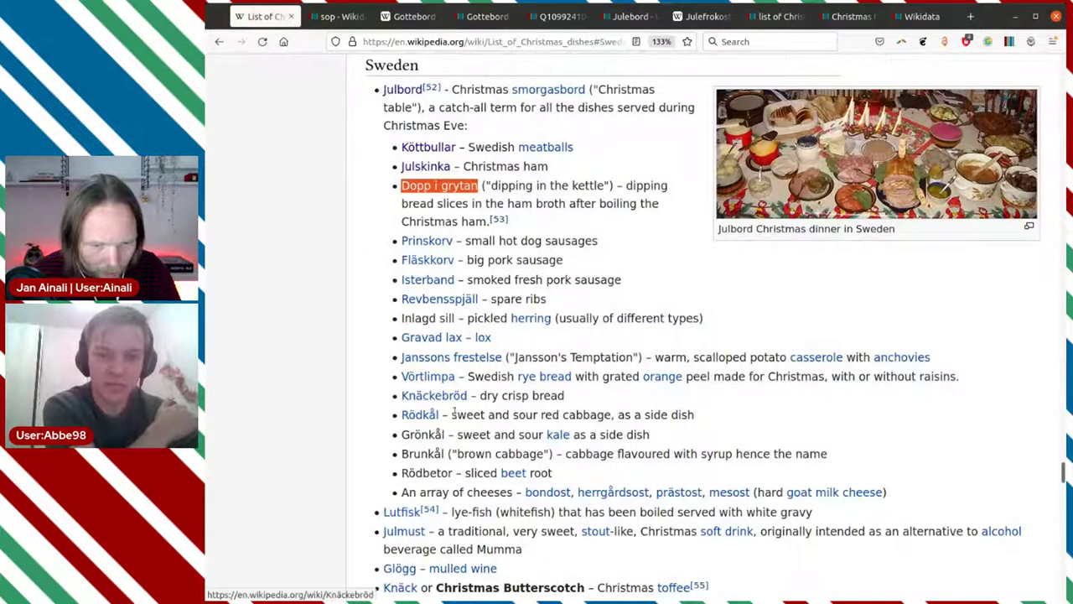
pyautogui.moveTo(459, 377); pyautogui.dragTo(397, 377)
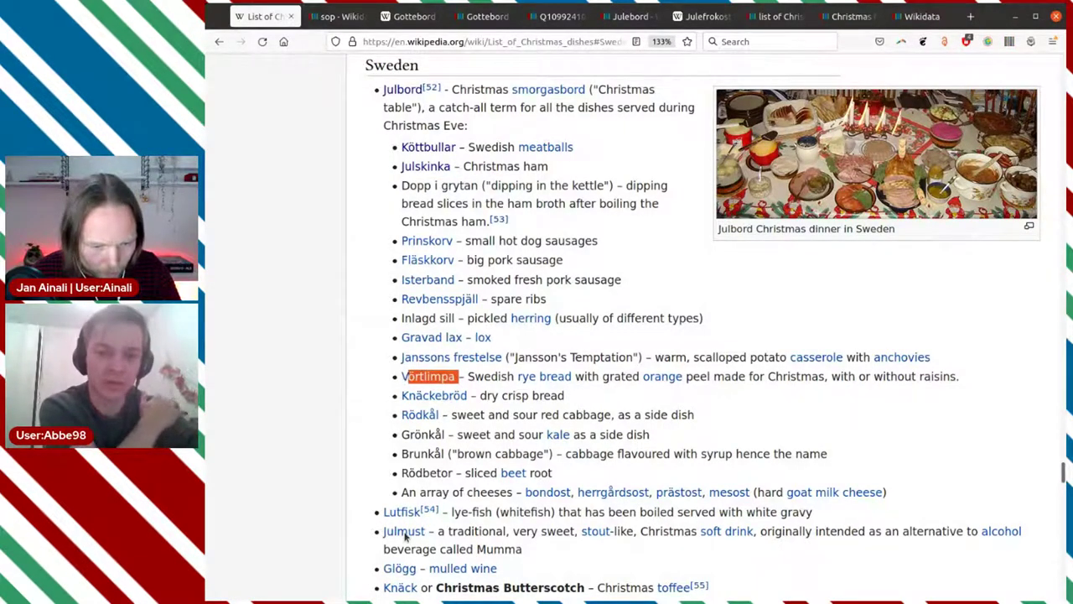
pyautogui.scroll(-5, 329, 476)
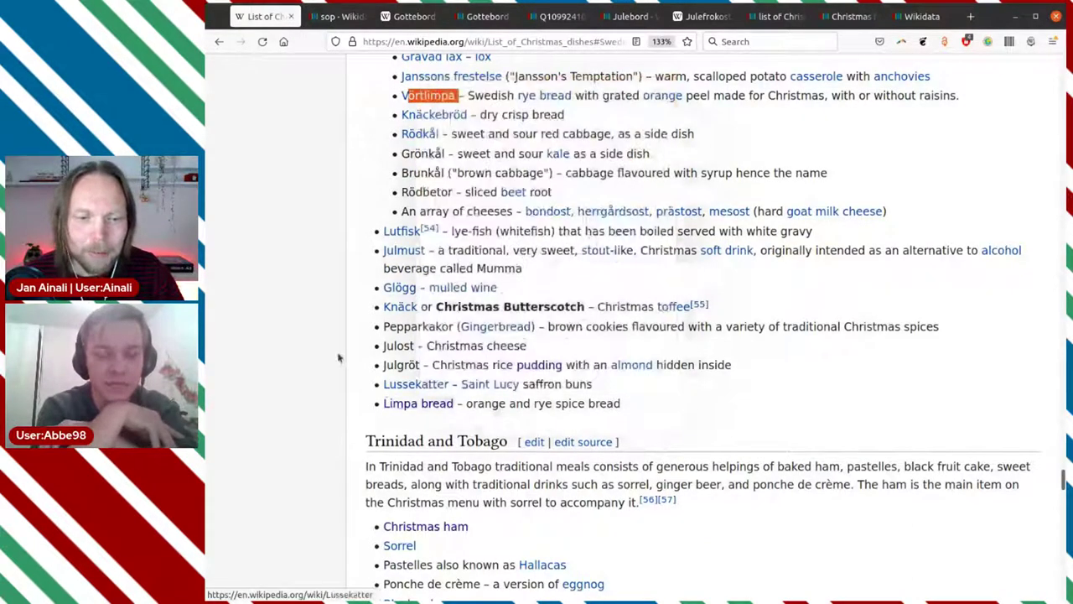
pyautogui.scroll(3, 342, 322)
# Choose bread as the has part value and publish the statement
pyautogui.click(344, 18)
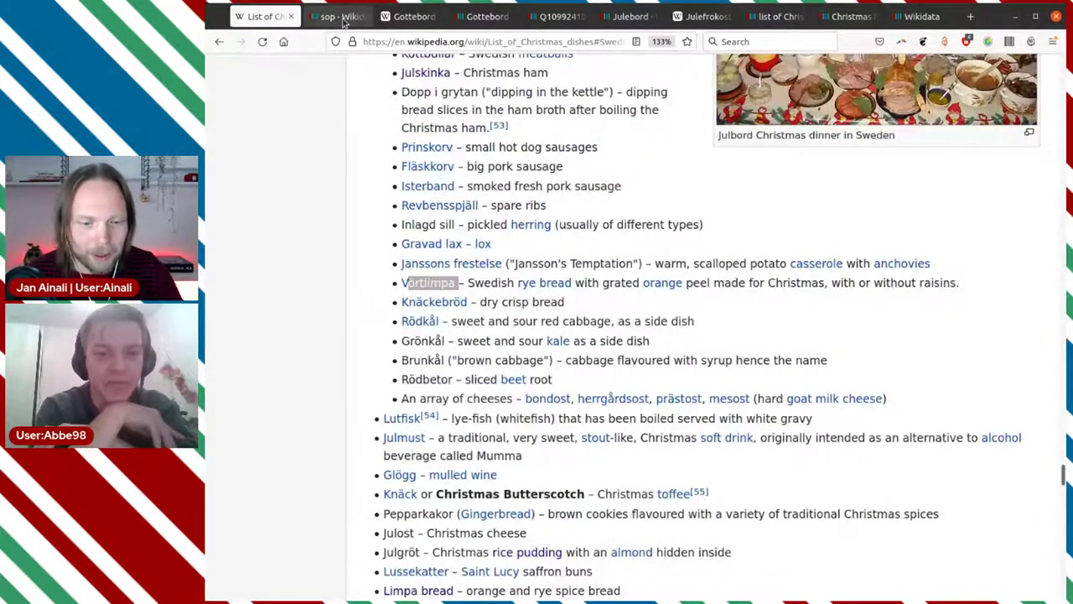
pyautogui.click(592, 388)
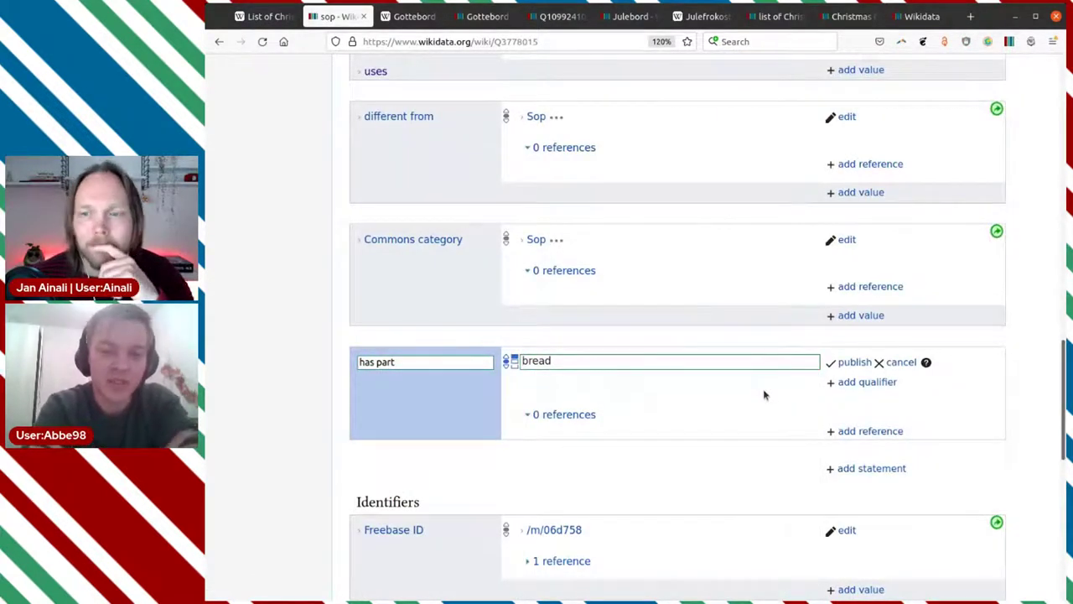
pyautogui.click(844, 363)
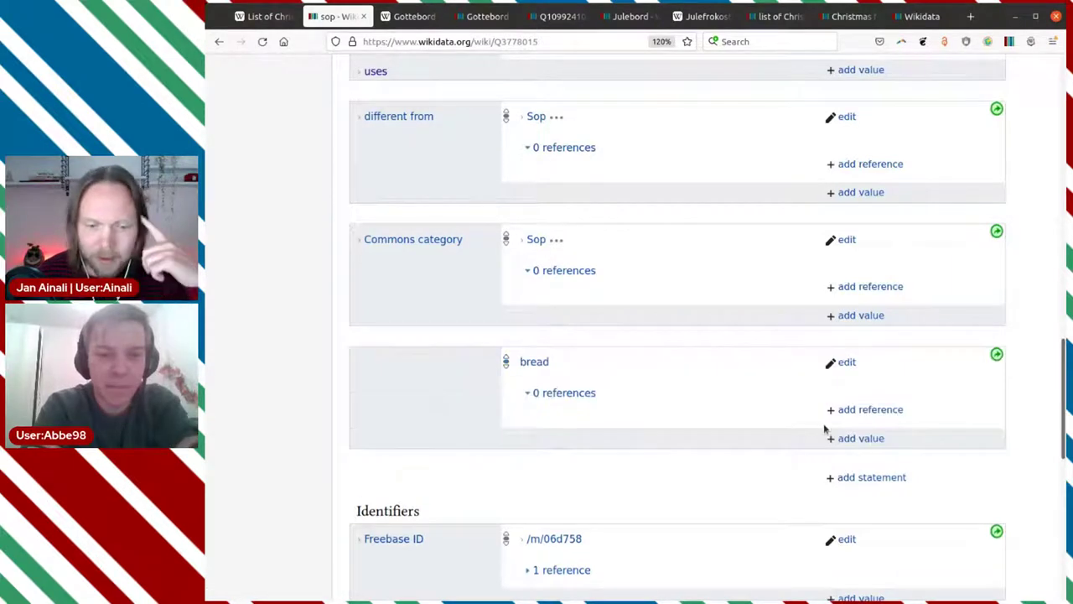
# Check 'ham broth' in the dishes list, then add and publish broth as another has part value
pyautogui.click(261, 18)
pyautogui.scroll(2, 668, 238)
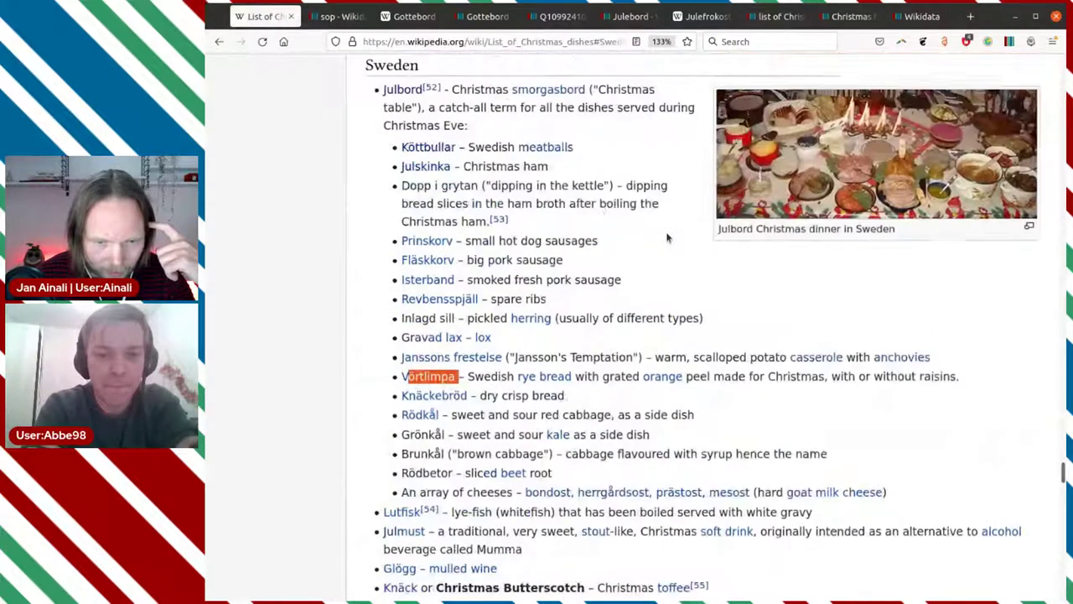
pyautogui.moveTo(507, 202); pyautogui.dragTo(568, 204)
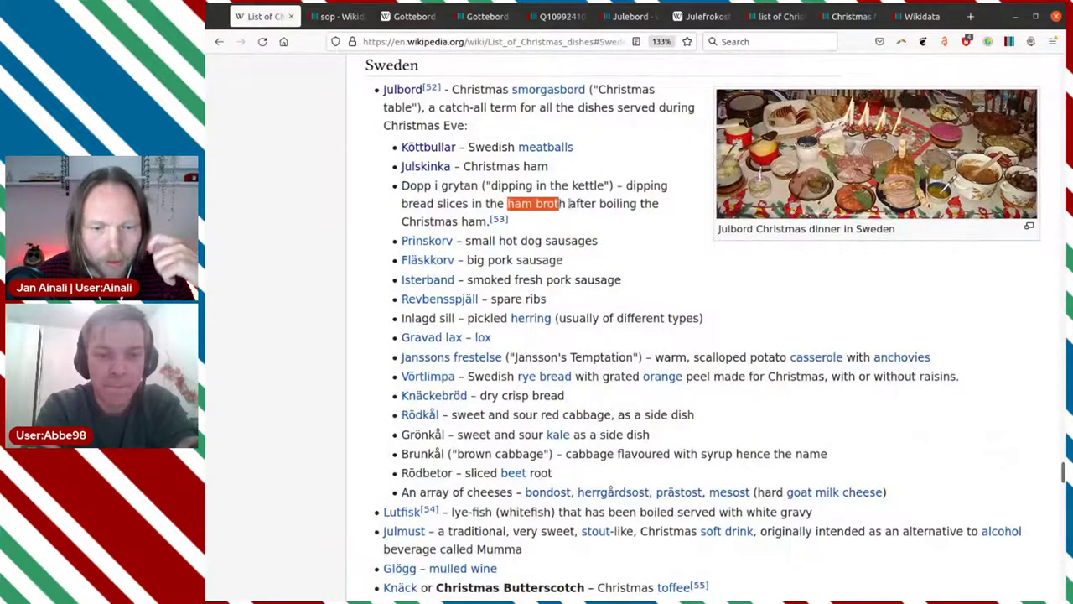
pyautogui.click(553, 204)
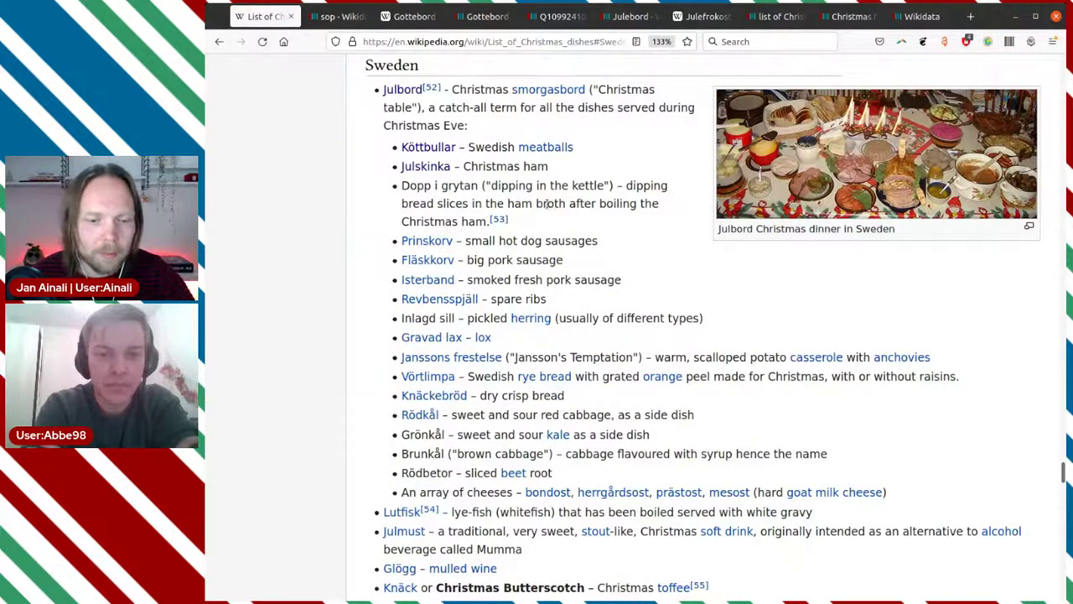
pyautogui.click(336, 17)
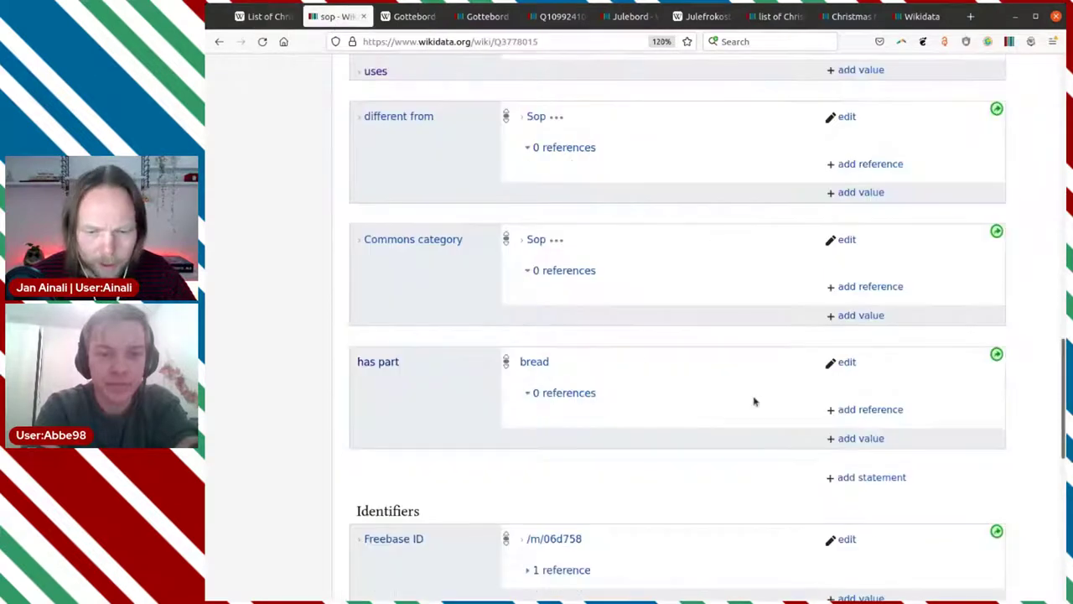
pyautogui.click(849, 439)
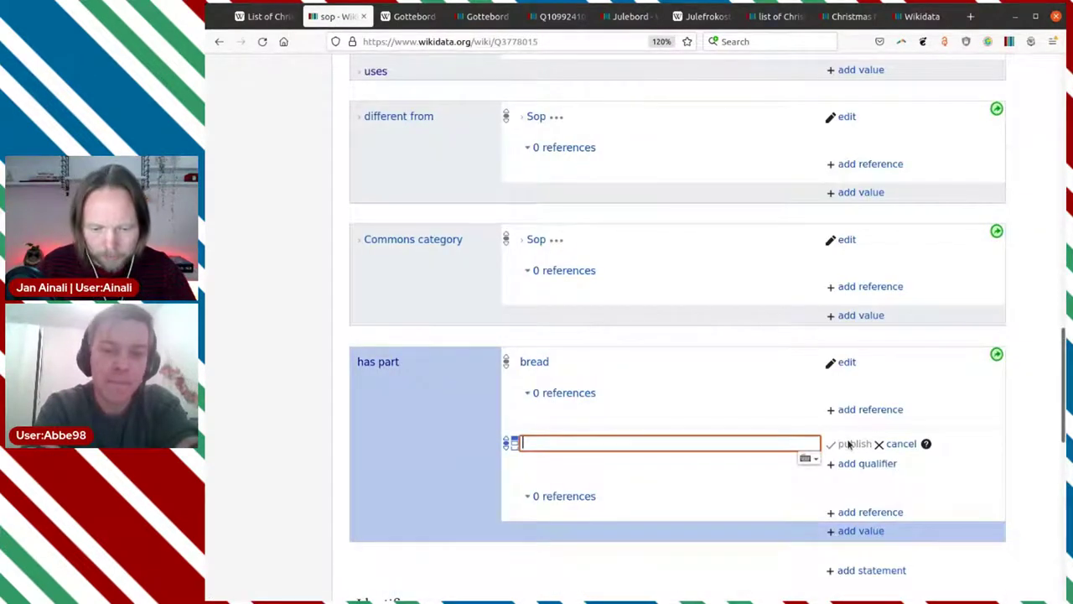
pyautogui.write('broth')
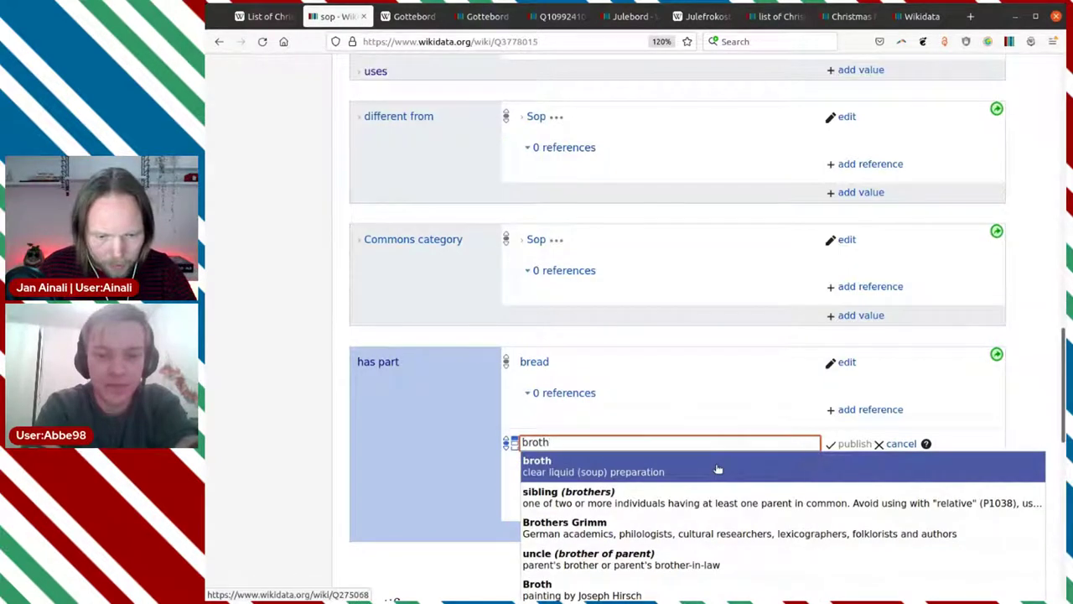
pyautogui.click(717, 468)
pyautogui.click(849, 447)
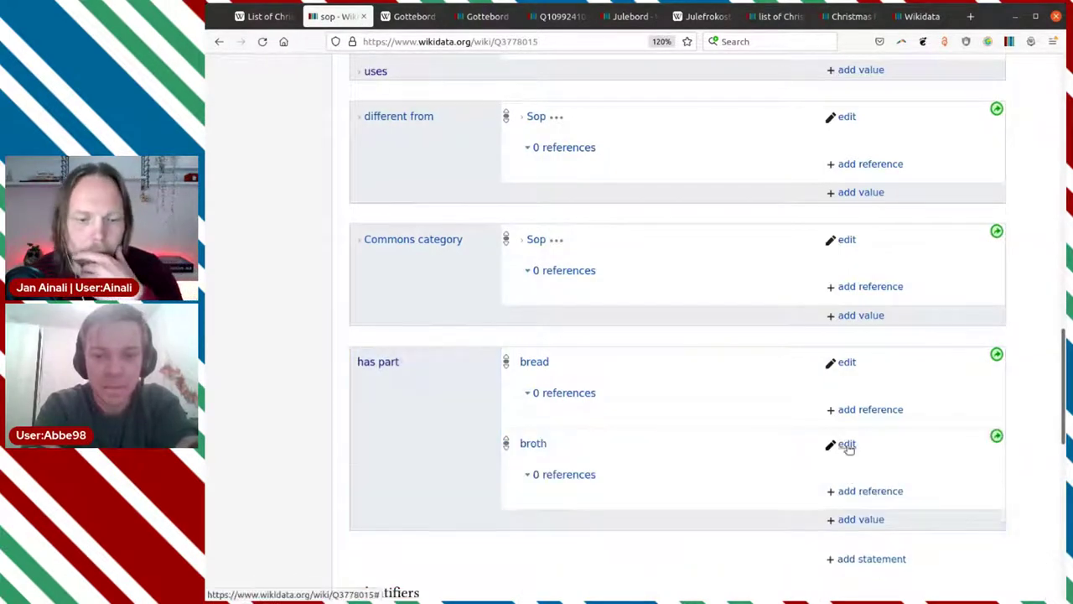
# Open the sop item's Sop-pa image in the media viewer
pyautogui.scroll(3, 769, 339)
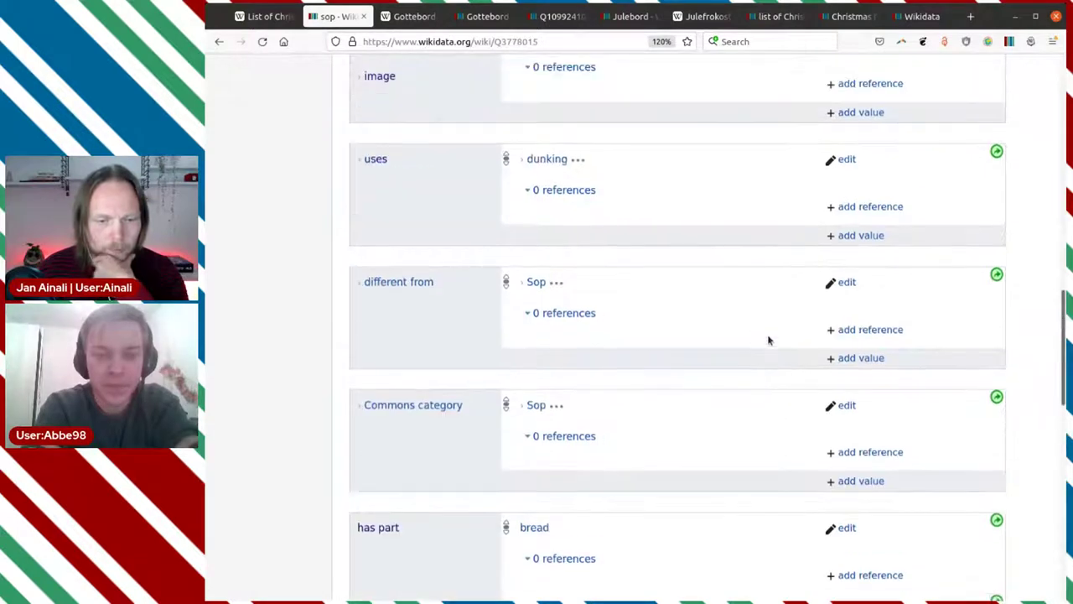
pyautogui.scroll(6, 767, 334)
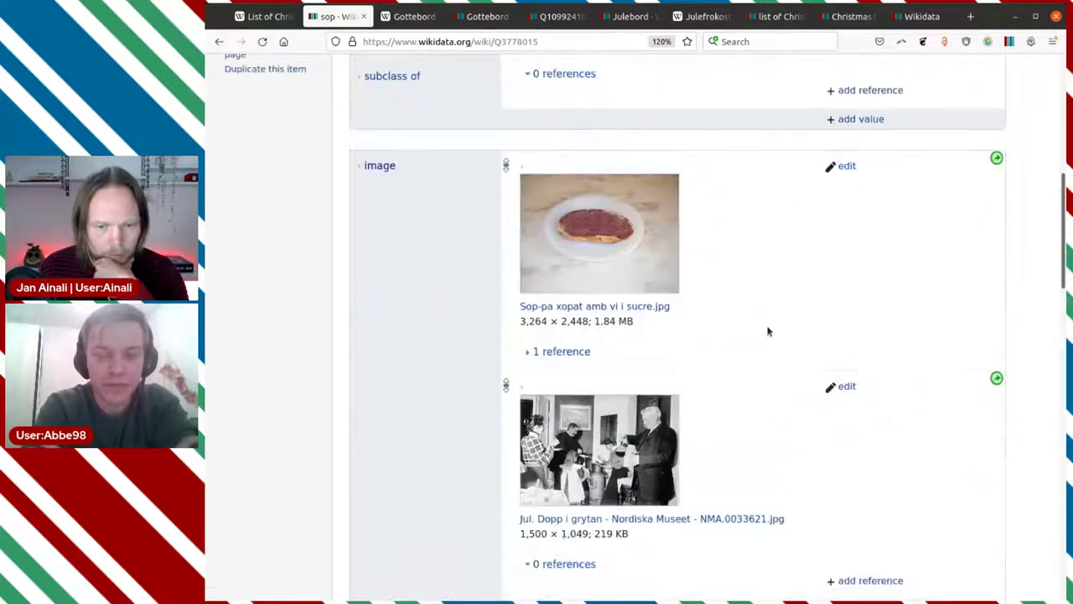
pyautogui.click(614, 235)
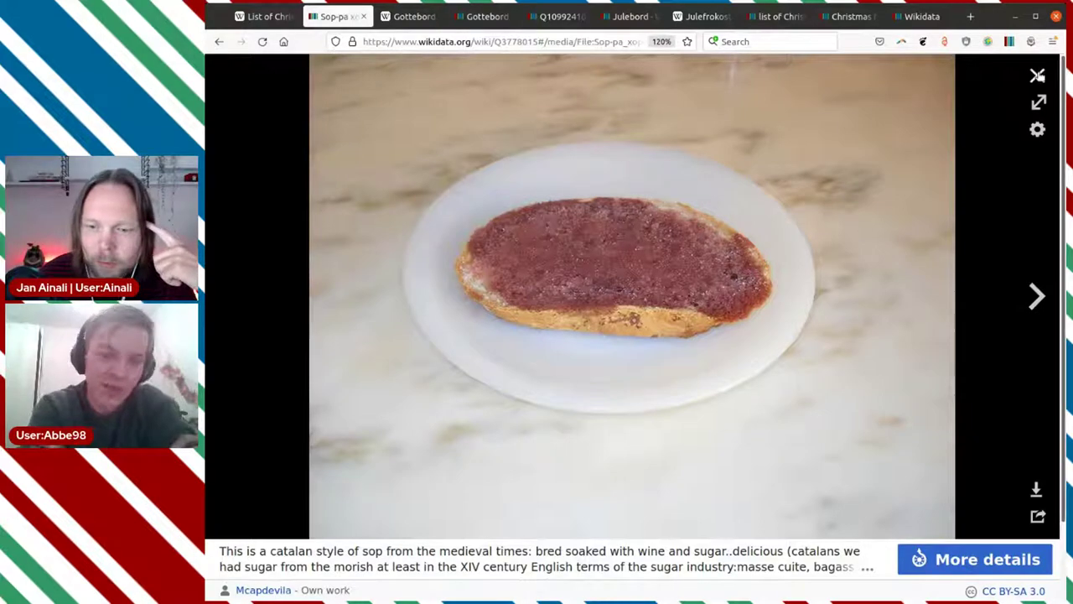
# Close the media viewer and scroll down to the sop item's five Wikipedia sitelinks
pyautogui.click(1037, 76)
pyautogui.scroll(-2, 843, 215)
pyautogui.scroll(-10, 843, 215)
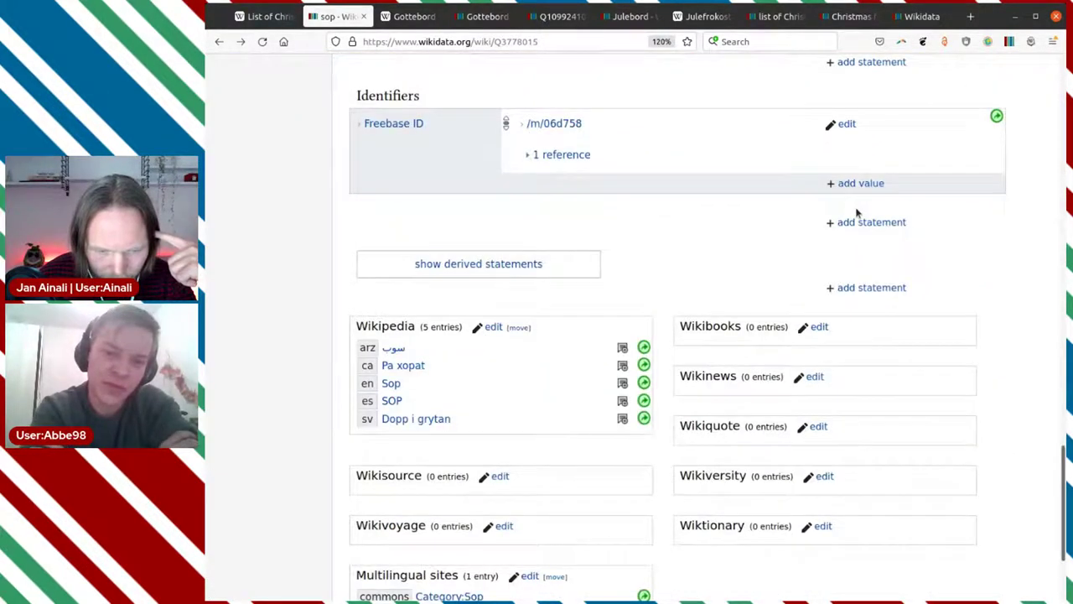
# Open the English Sop sitelink in a new tab and read through the article
pyautogui.middleClick(392, 384)
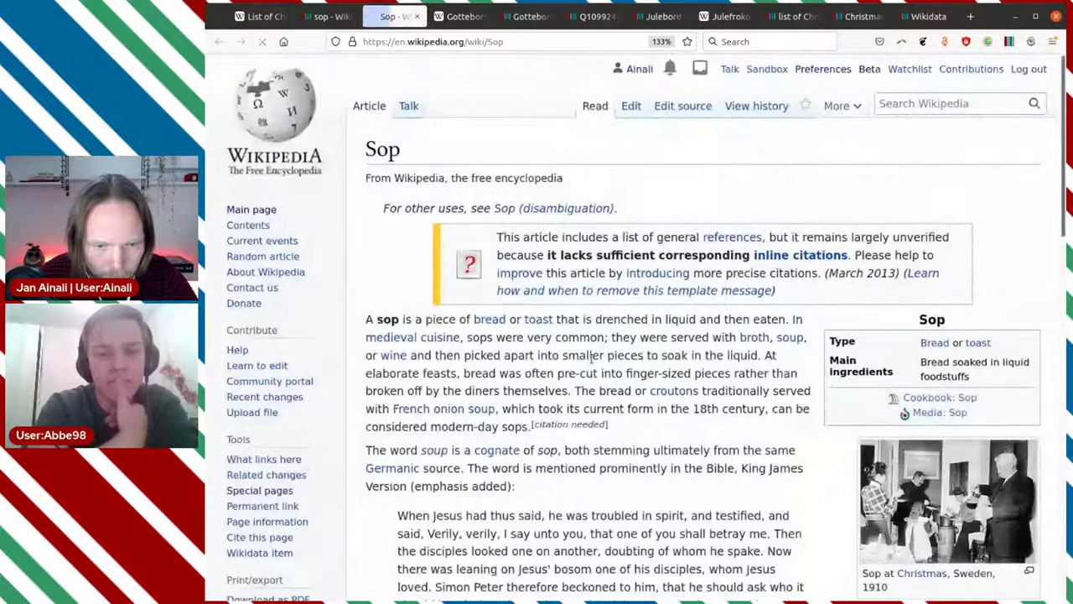
pyautogui.scroll(-3, 592, 358)
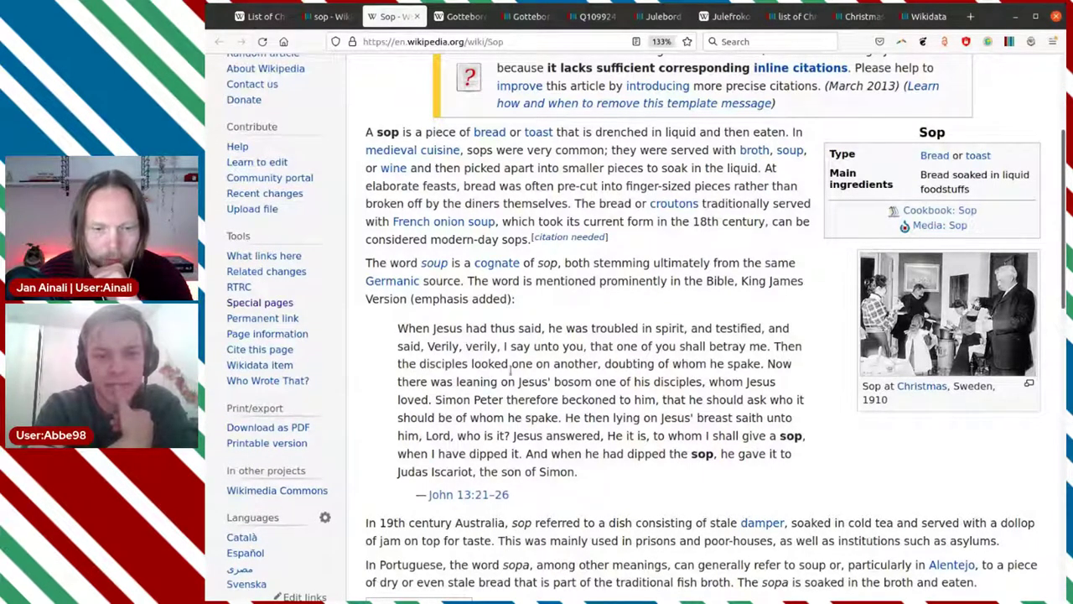
pyautogui.scroll(-1, 510, 370)
pyautogui.scroll(-4, 544, 382)
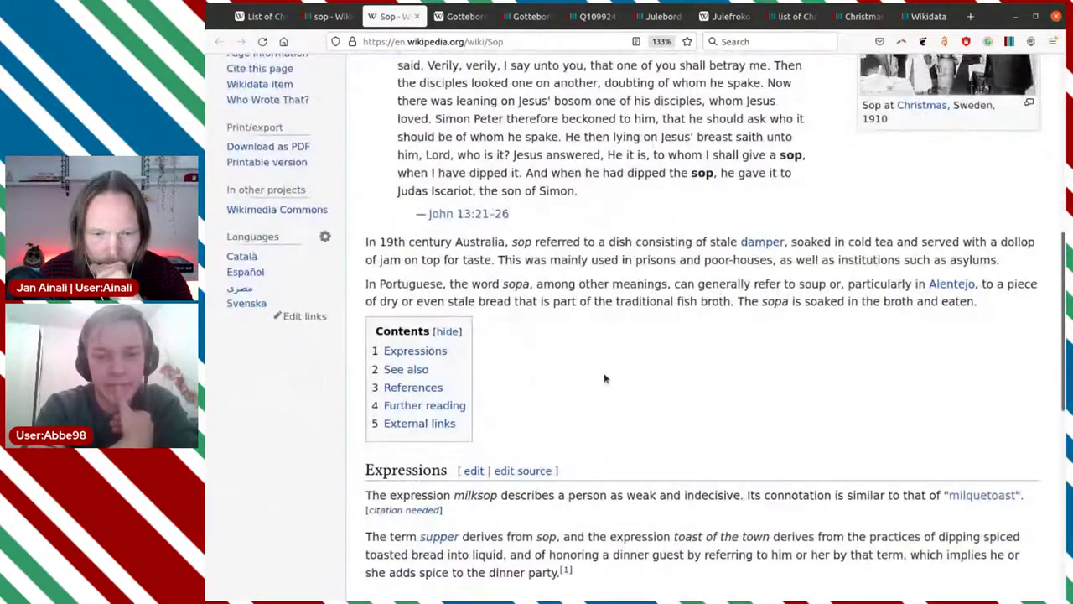
pyautogui.scroll(-3, 608, 376)
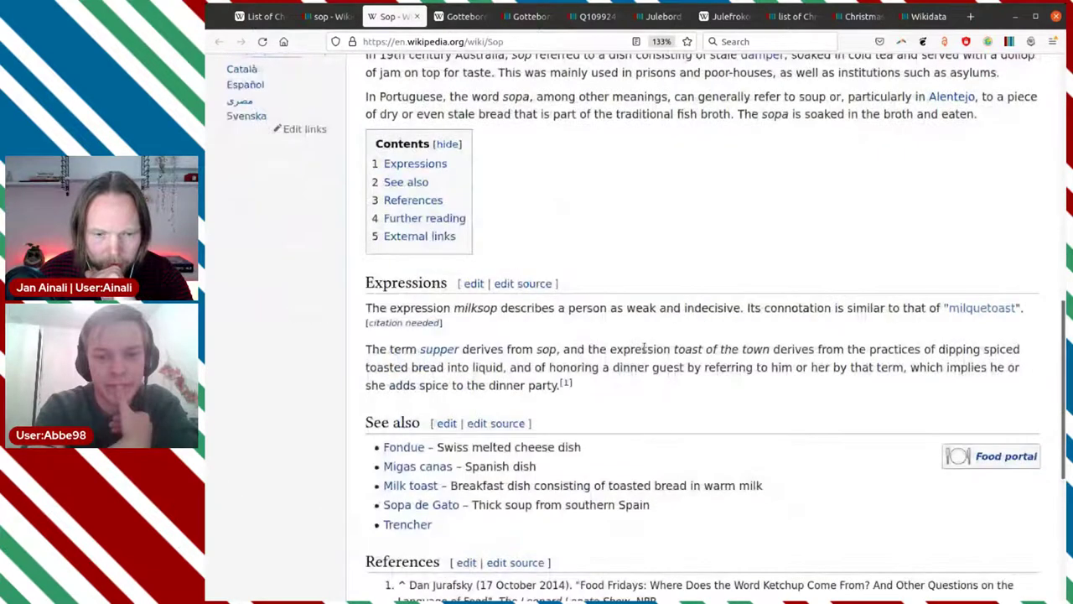
pyautogui.scroll(-2, 644, 349)
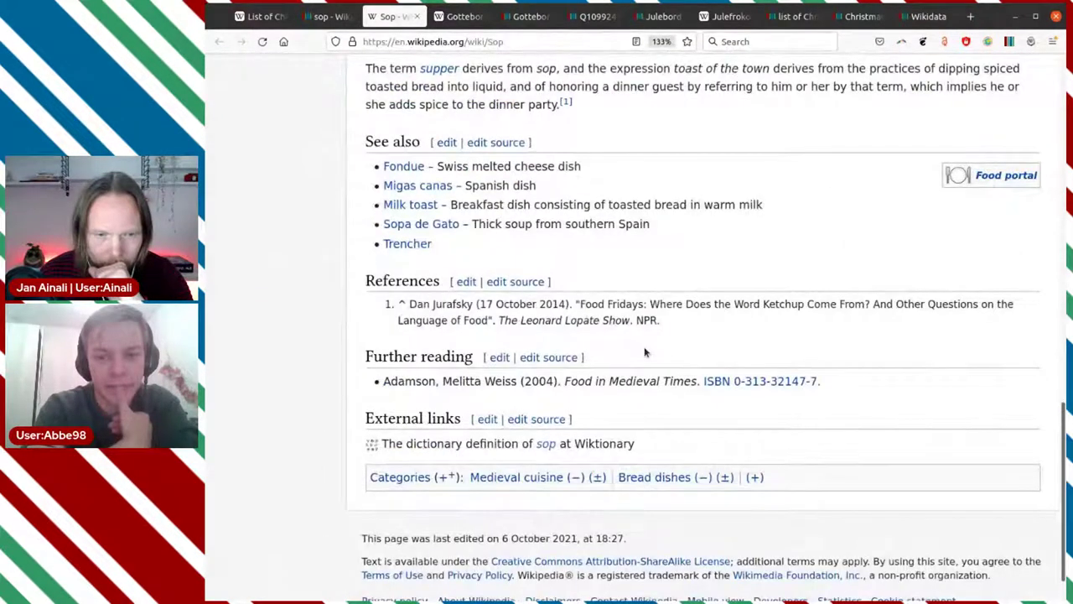
pyautogui.scroll(2, 645, 352)
# Return to the sop Wikidata item and scroll up to its has part values bread and broth
pyautogui.click(328, 16)
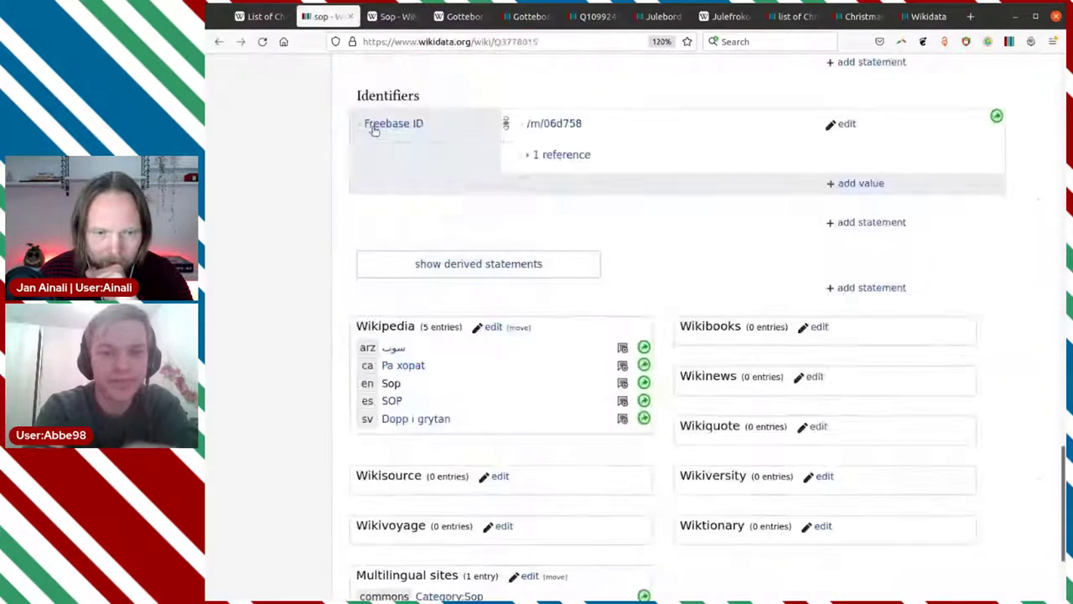
pyautogui.scroll(3, 765, 408)
pyautogui.scroll(6, 764, 391)
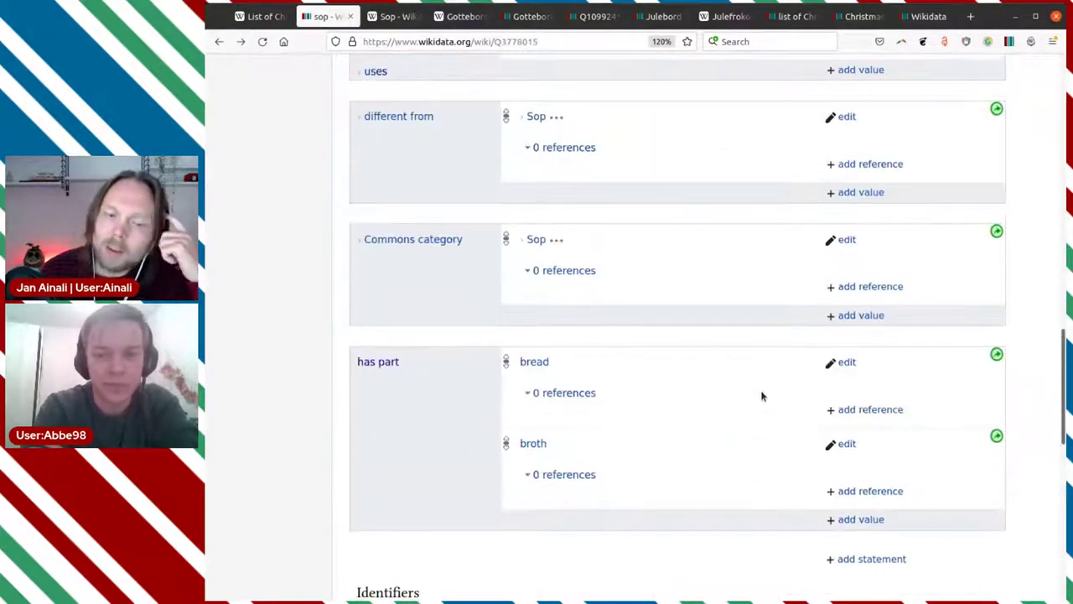
pyautogui.scroll(3, 761, 388)
pyautogui.scroll(3, 763, 387)
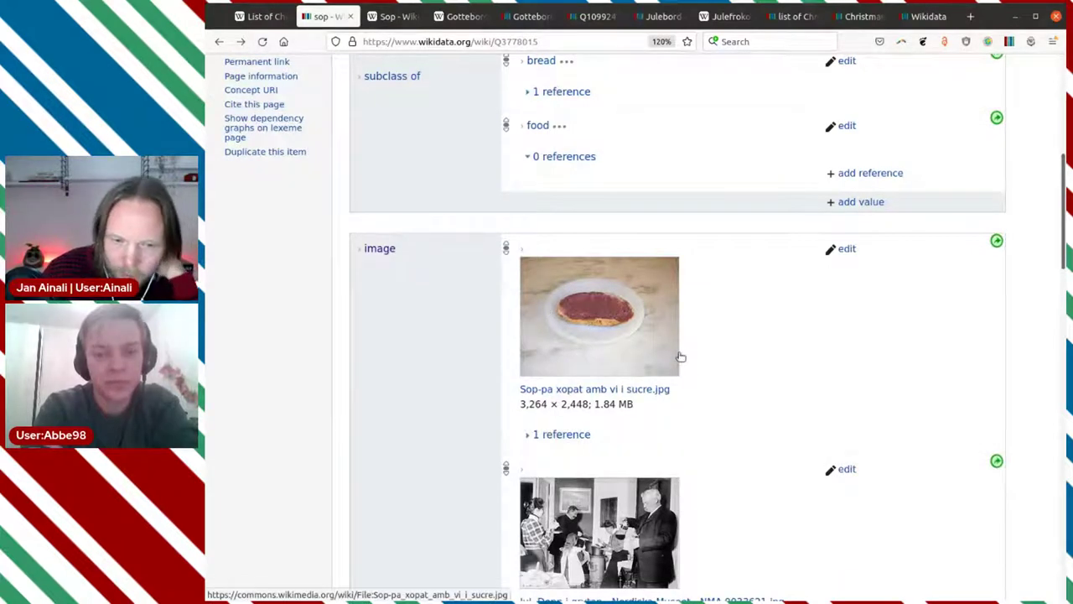
pyautogui.scroll(3, 683, 337)
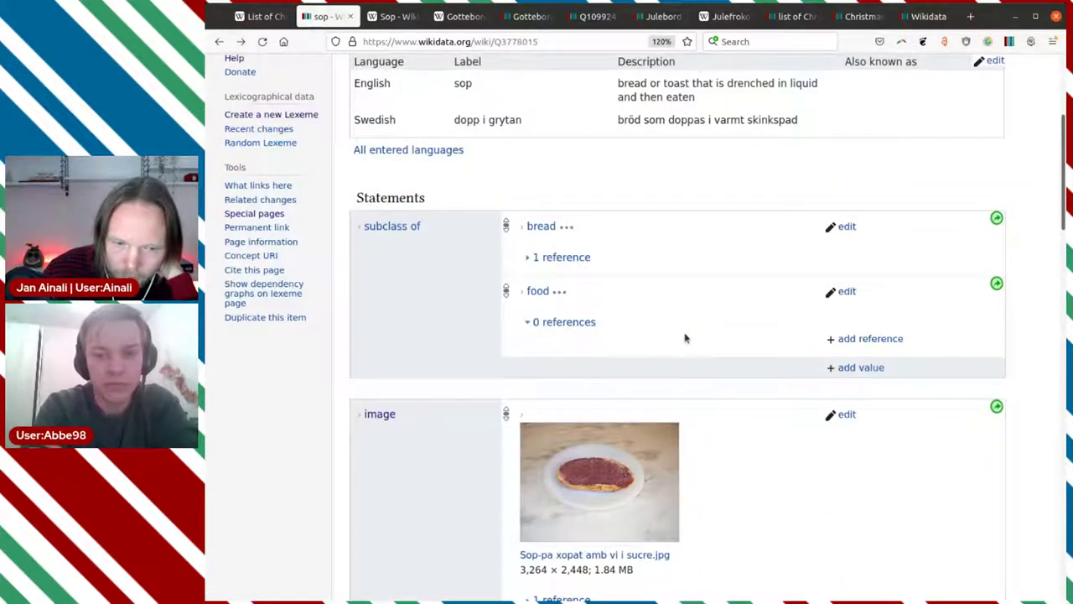
pyautogui.scroll(-20, 685, 338)
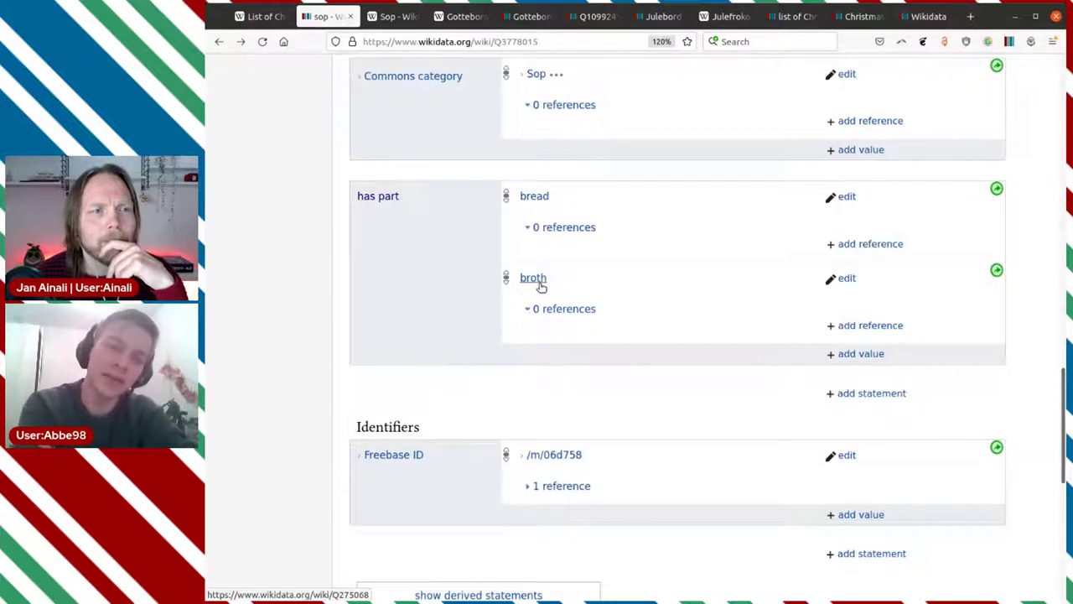
# Replace has part value broth with 'liquid' (liquid object), publish, and close the item tab
pyautogui.click(844, 279)
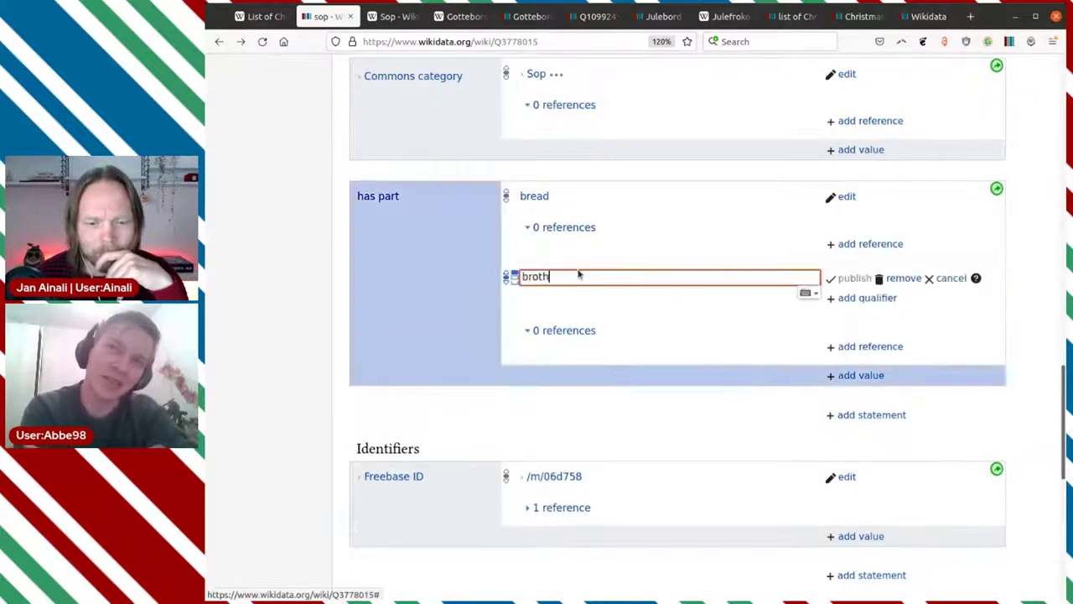
pyautogui.doubleClick(566, 276)
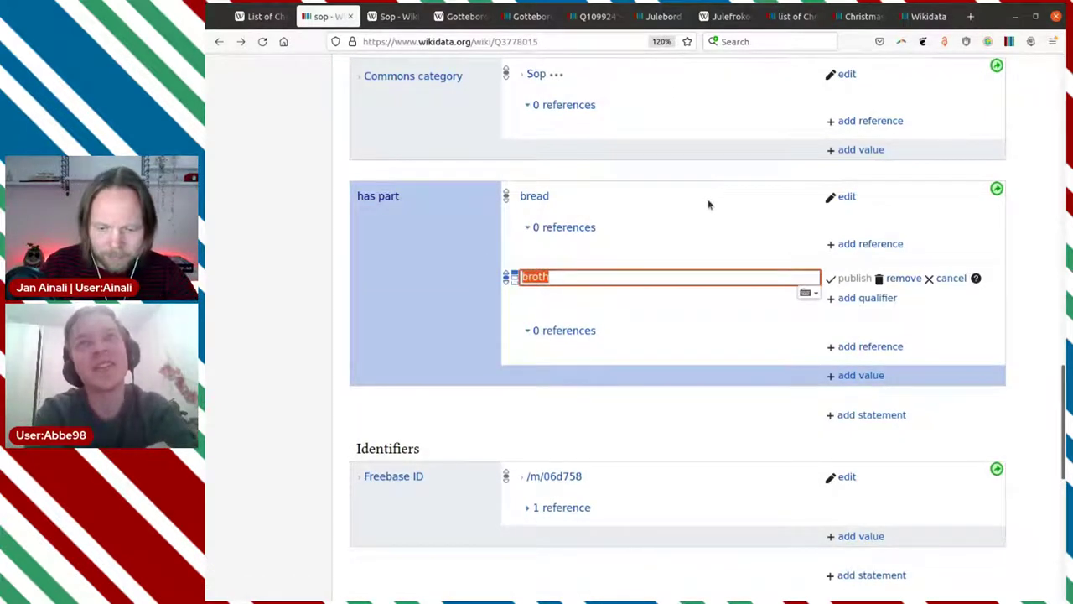
pyautogui.write('liquid')
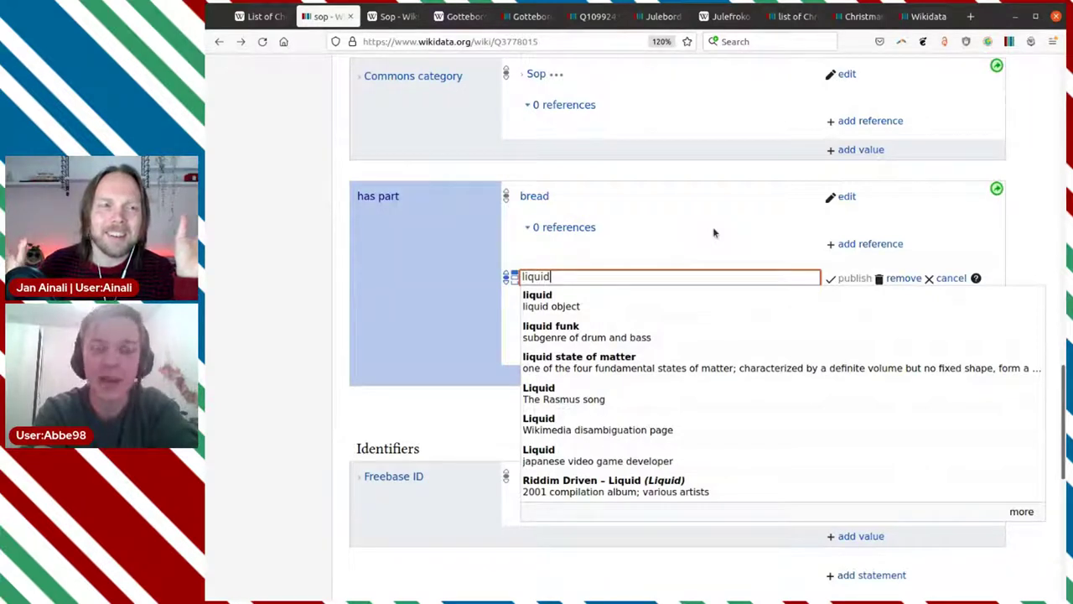
pyautogui.click(680, 300)
pyautogui.click(851, 278)
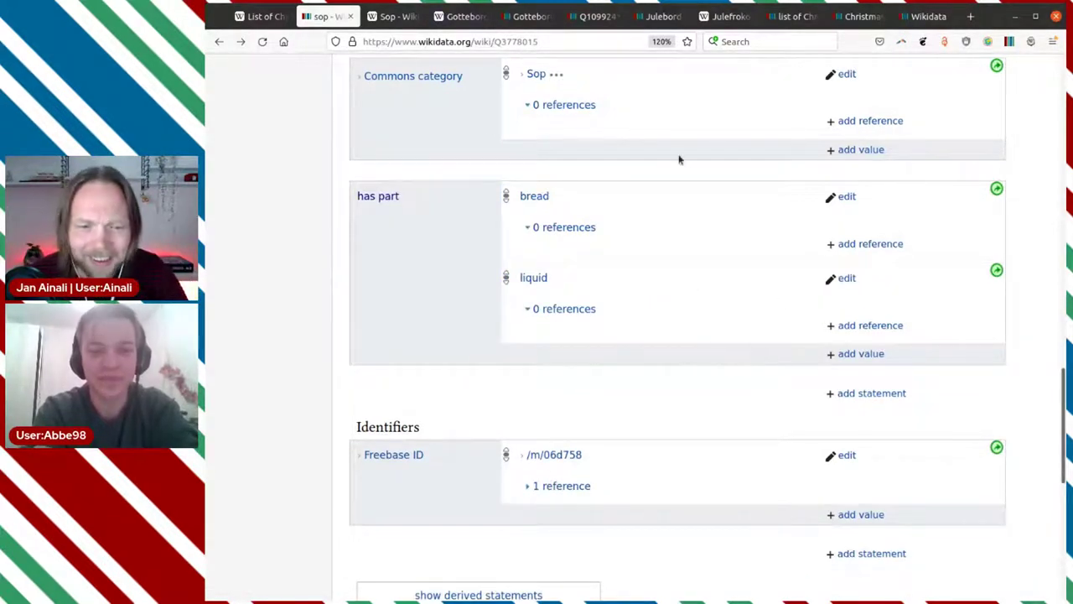
pyautogui.click(353, 16)
# Close the Sop article, then open Prinskorv from the dishes list and its Wikidata item in new tabs
pyautogui.click(353, 16)
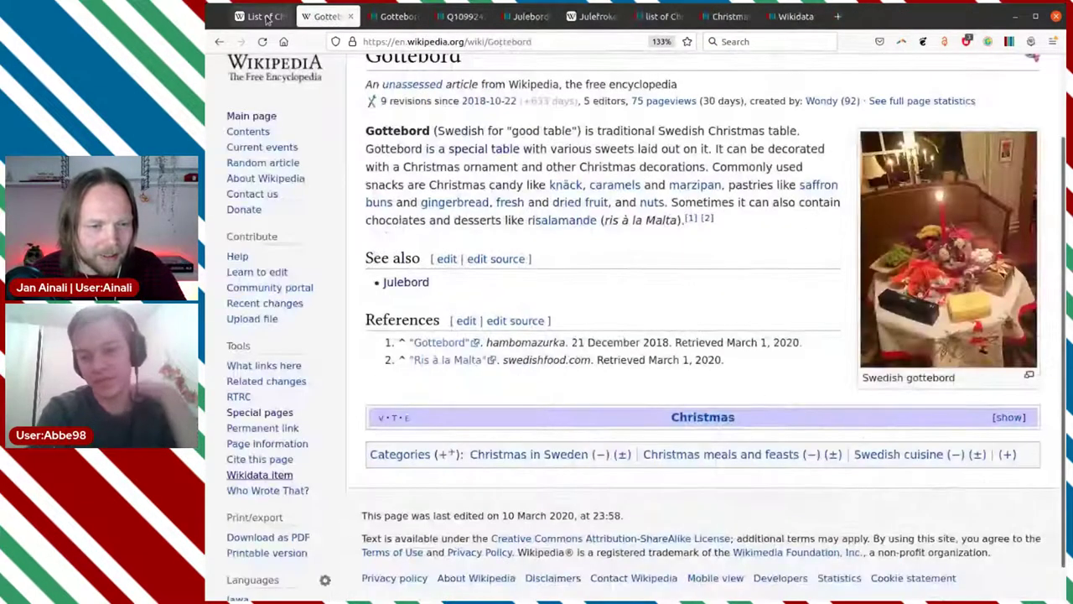
pyautogui.click(267, 18)
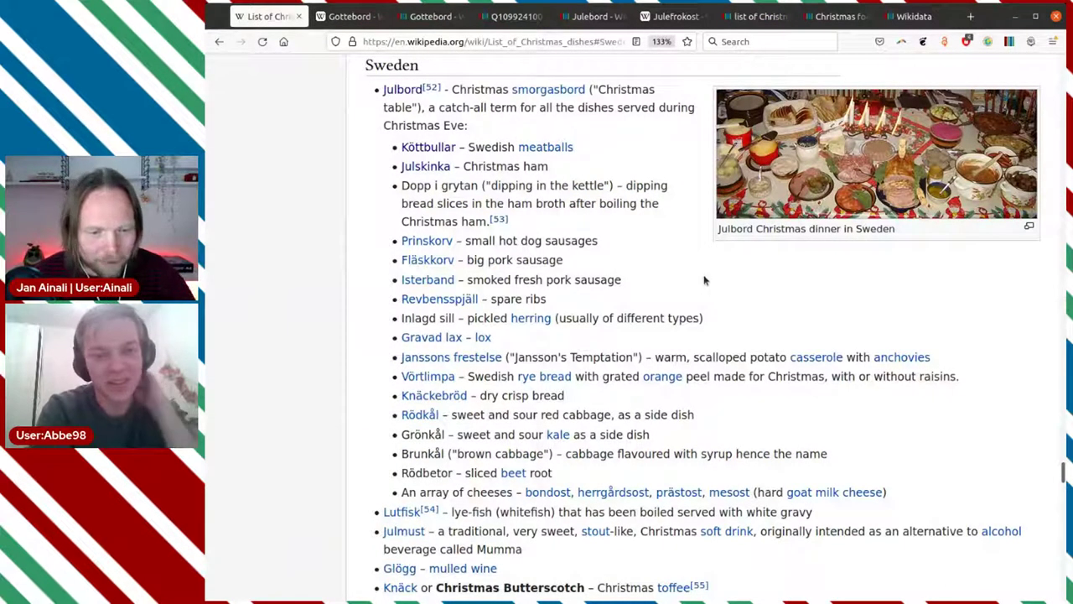
pyautogui.moveTo(423, 244)
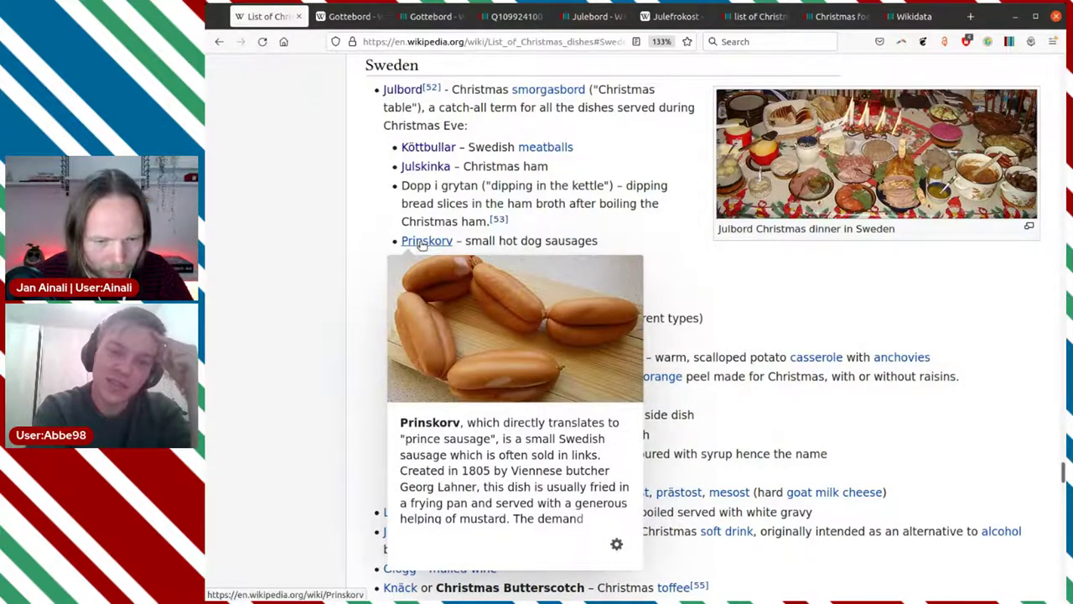
pyautogui.middleClick(422, 244)
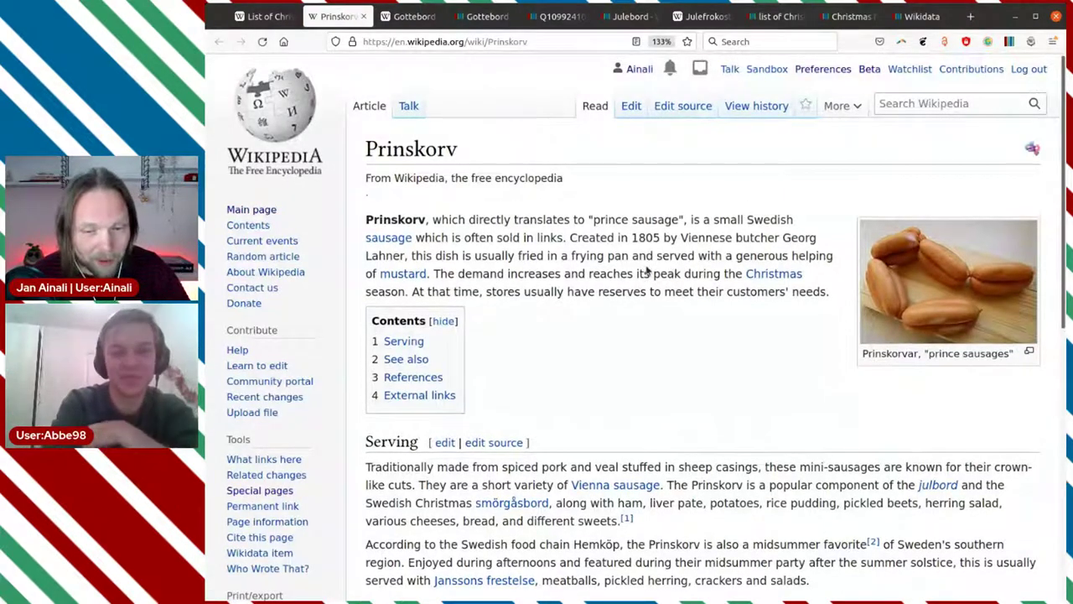
pyautogui.scroll(-2, 647, 268)
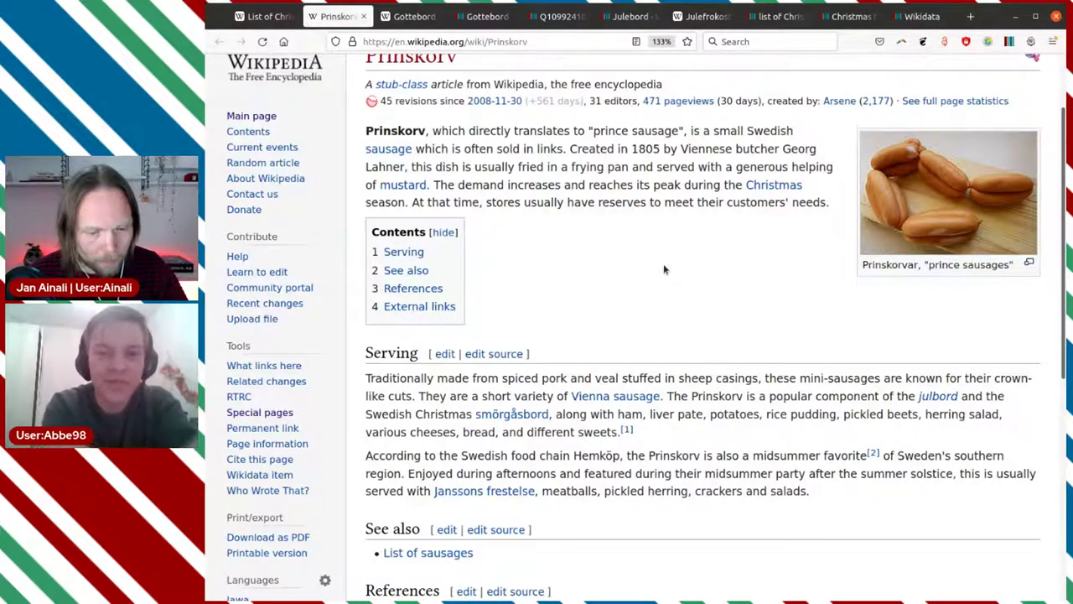
pyautogui.middleClick(277, 476)
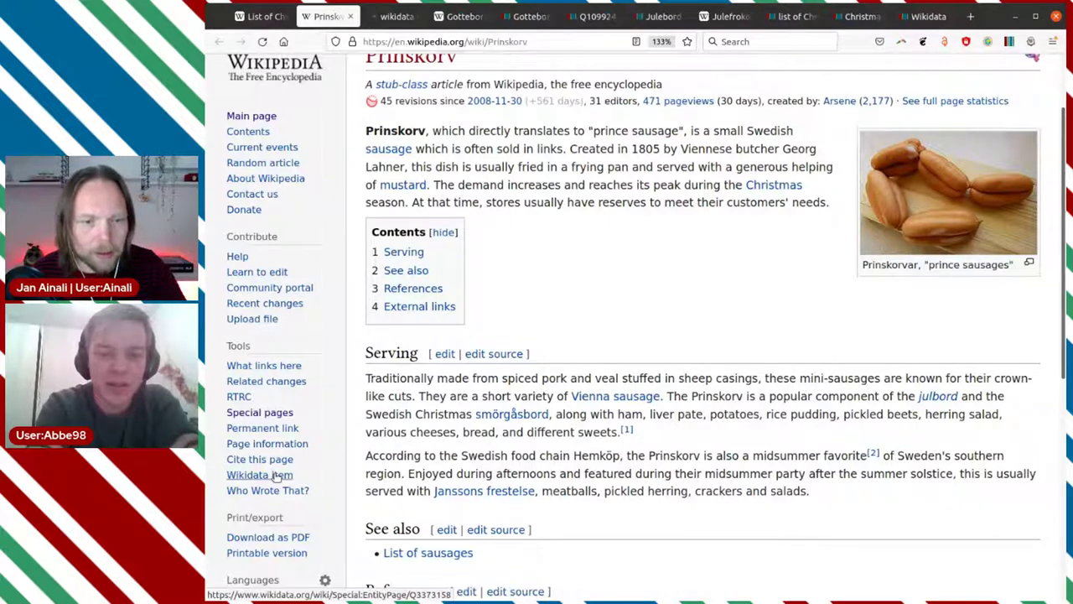
pyautogui.hotkey('ctrl', 'Tab')
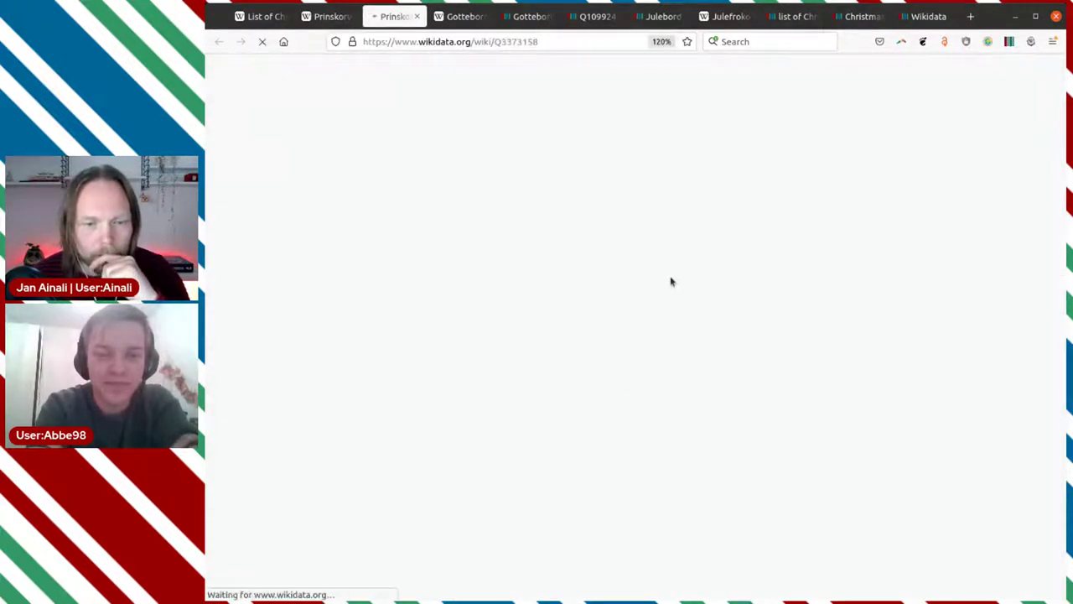
pyautogui.scroll(-2, 723, 274)
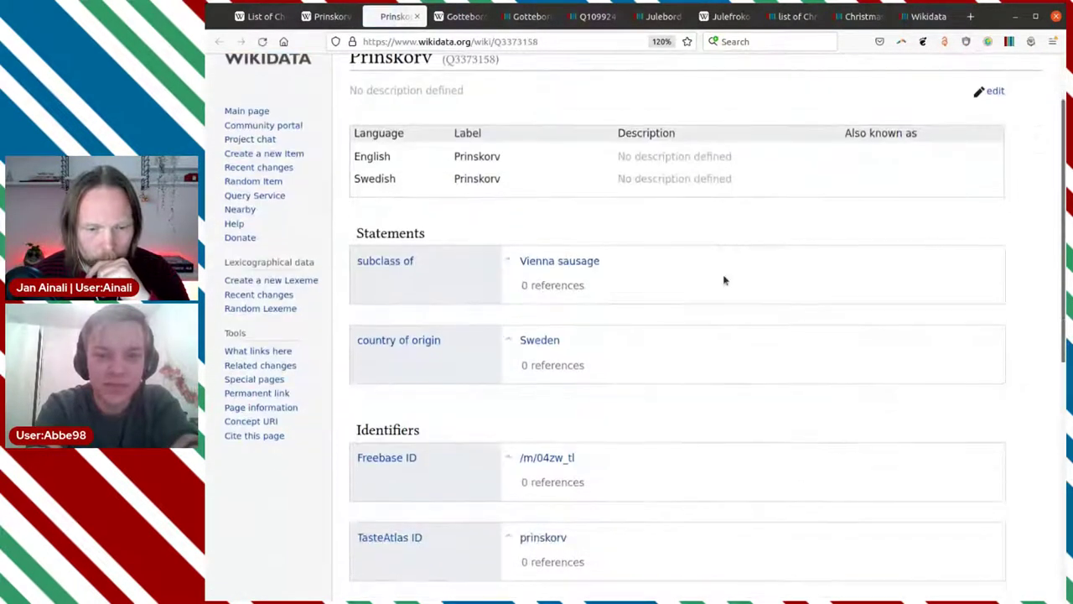
pyautogui.hotkey('ctrl', 'shift', 'Tab')
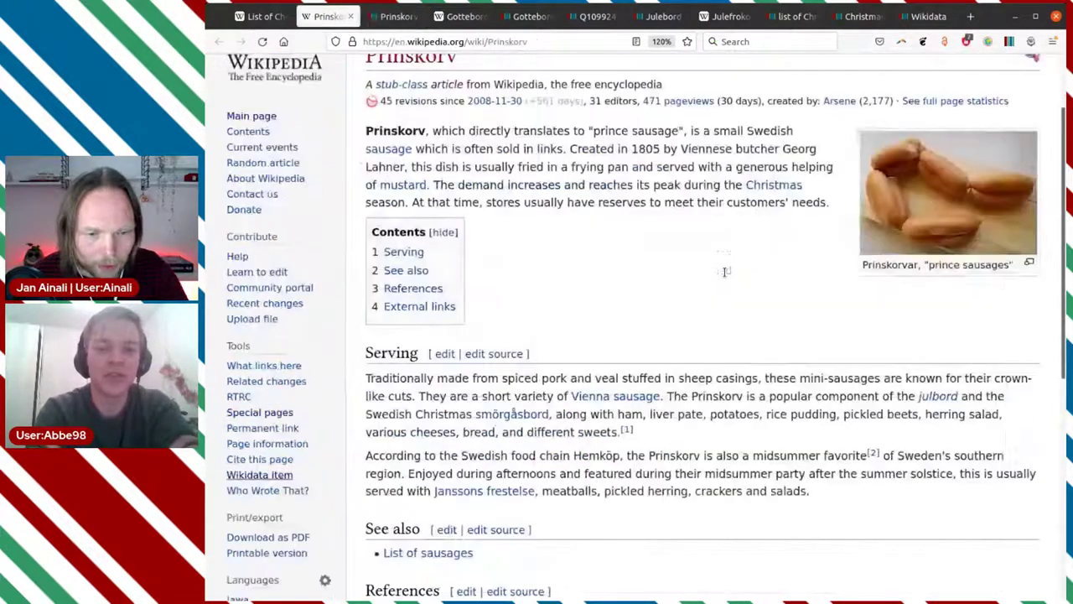
# Open the Commons file page for Prinskorvar ostekt 2013.jpg and review its metadata and Sausages of Sweden category
pyautogui.click(960, 189)
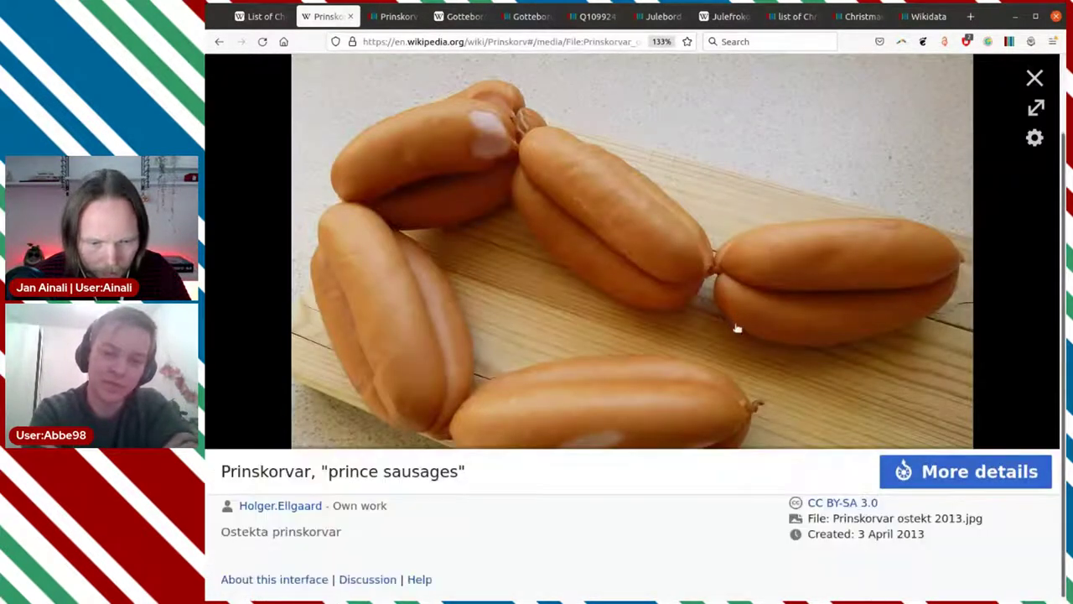
pyautogui.click(946, 484)
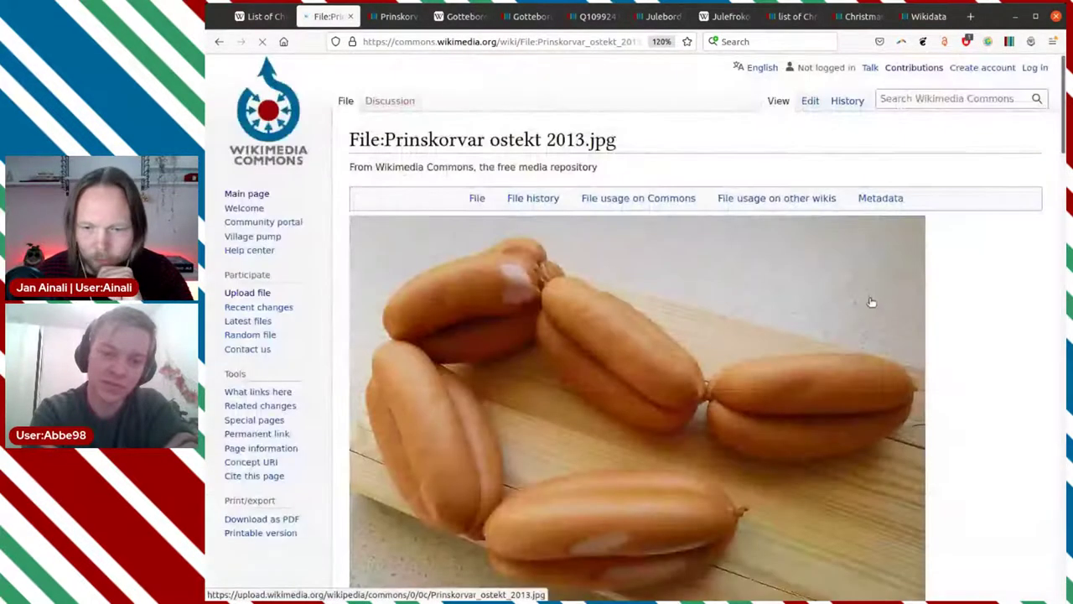
pyautogui.scroll(-3, 952, 209)
pyautogui.scroll(-10, 952, 228)
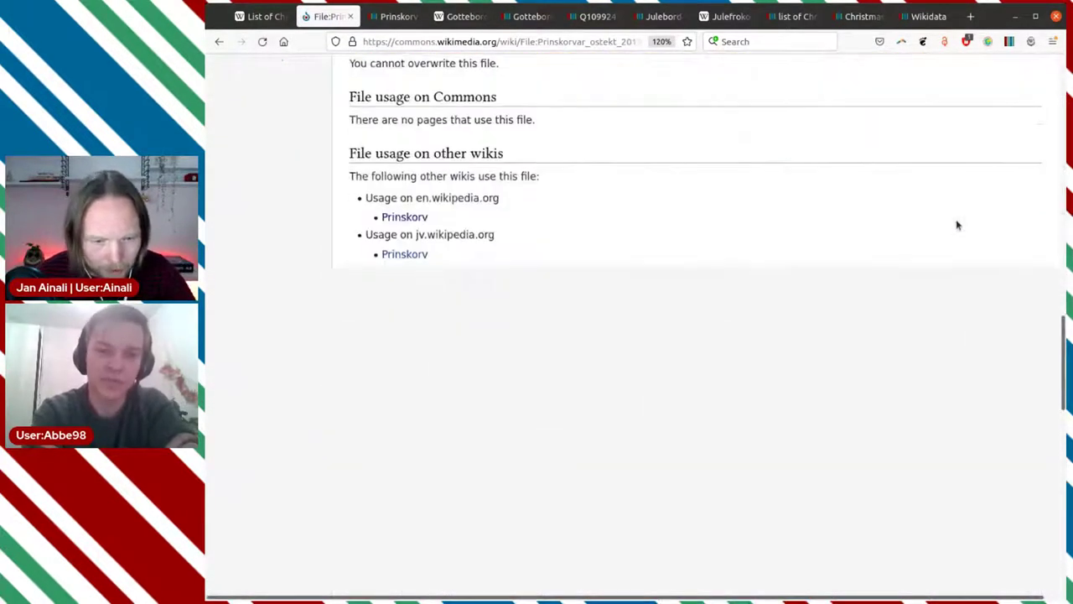
pyautogui.scroll(-3, 958, 225)
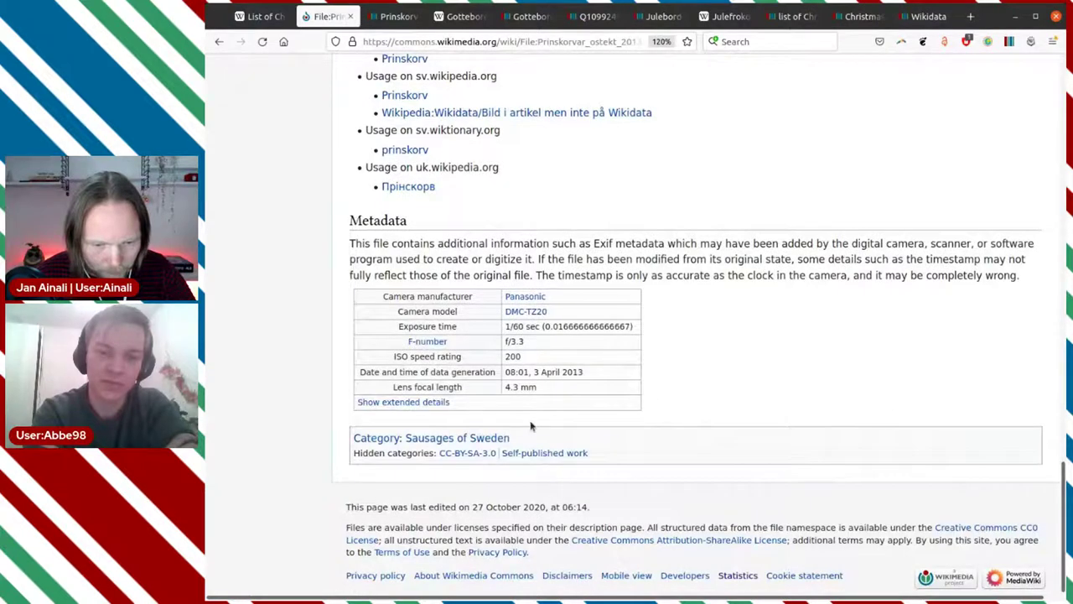
# Open and browse the Sausages of Sweden category on Commons
pyautogui.click(486, 437)
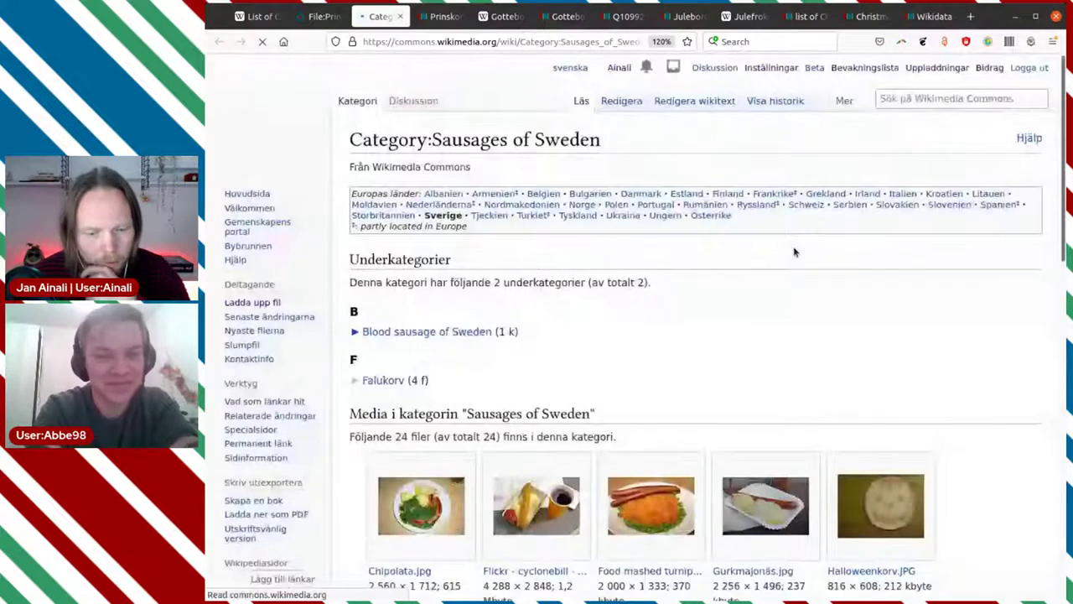
pyautogui.scroll(-5, 982, 236)
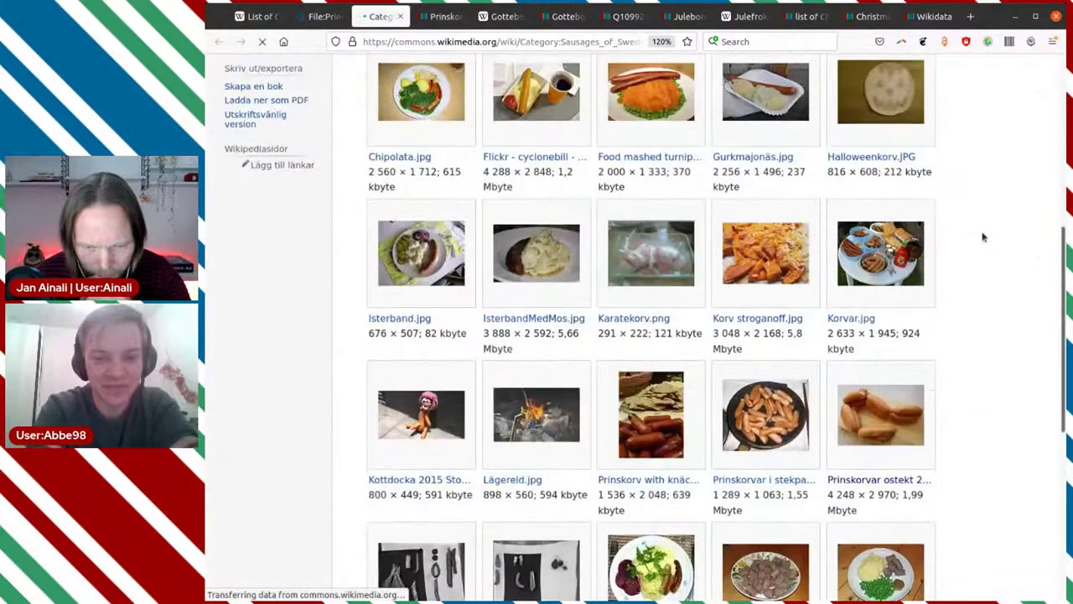
pyautogui.scroll(-3, 982, 235)
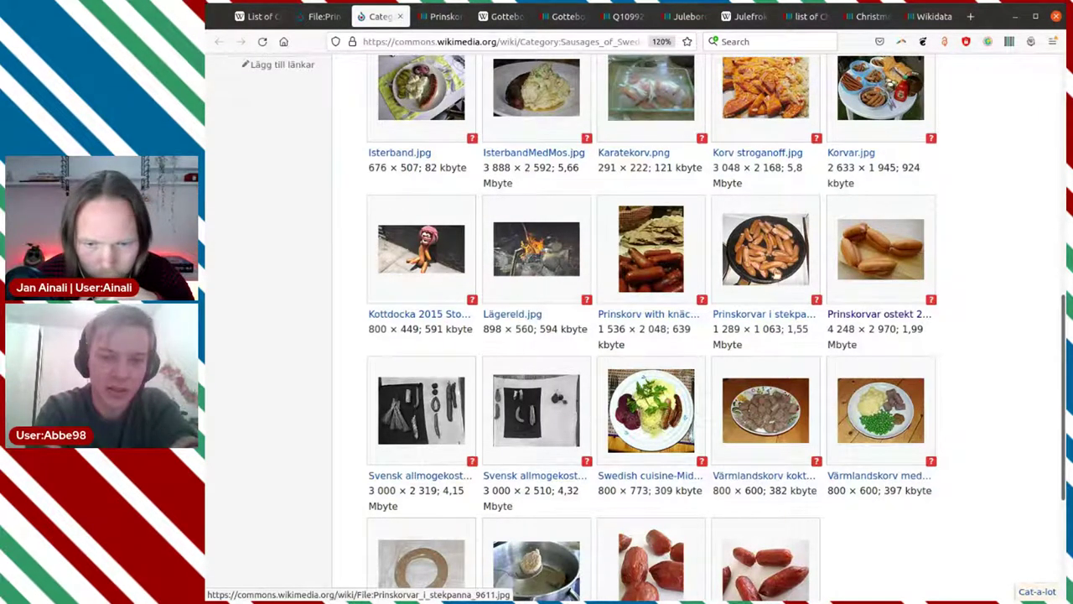
# View the frying-pan photo Prinskorvar i stekpanna 9611.jpg, then return to the Prinskorvar ostekt 2013.jpg page
pyautogui.click(775, 263)
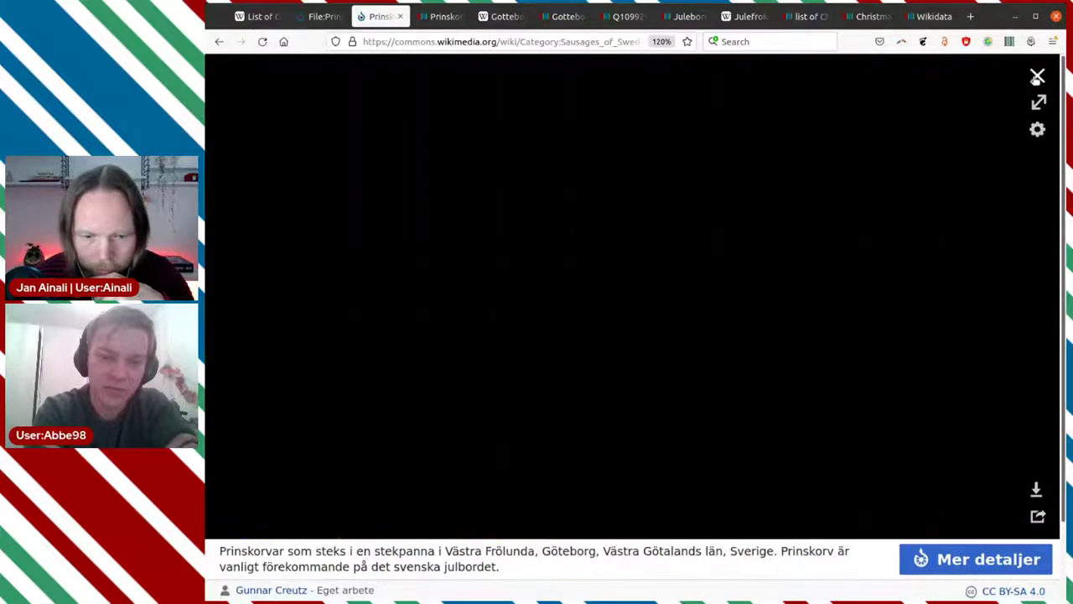
pyautogui.press('Escape')
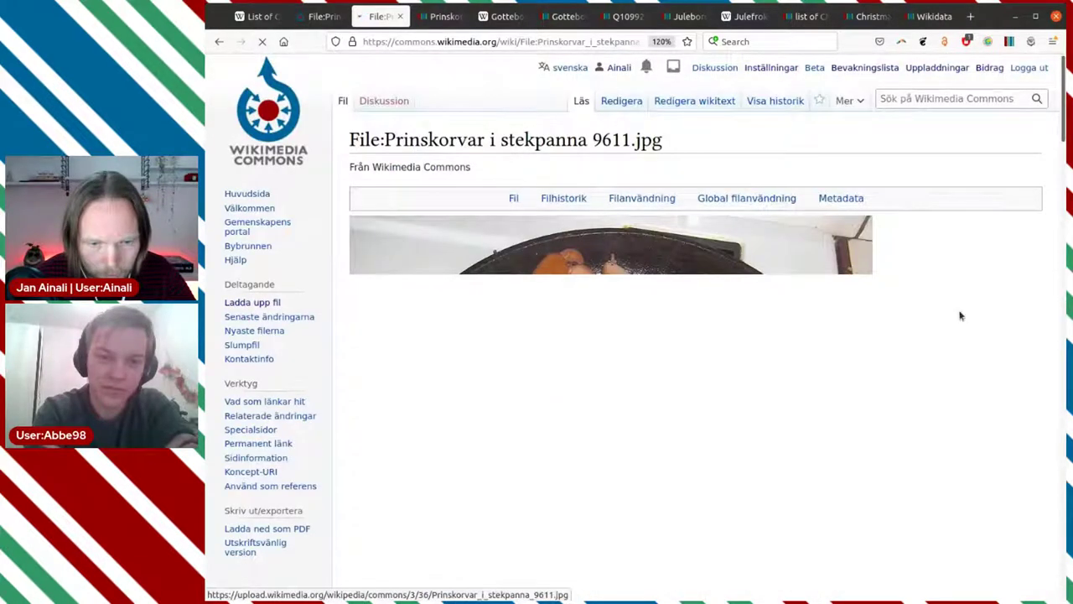
pyautogui.scroll(-1, 957, 315)
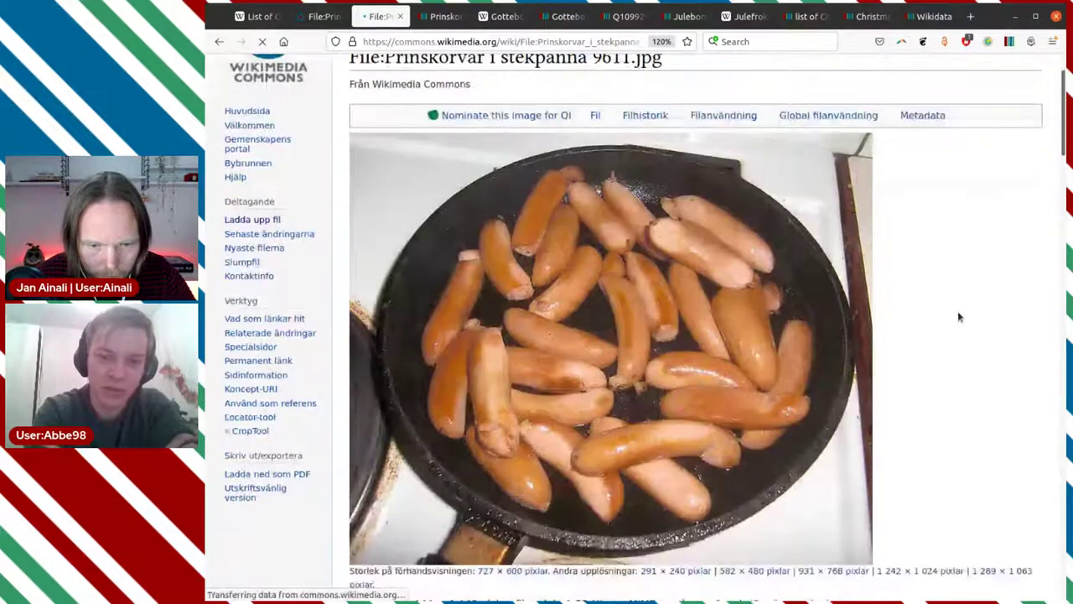
pyautogui.scroll(-1, 958, 297)
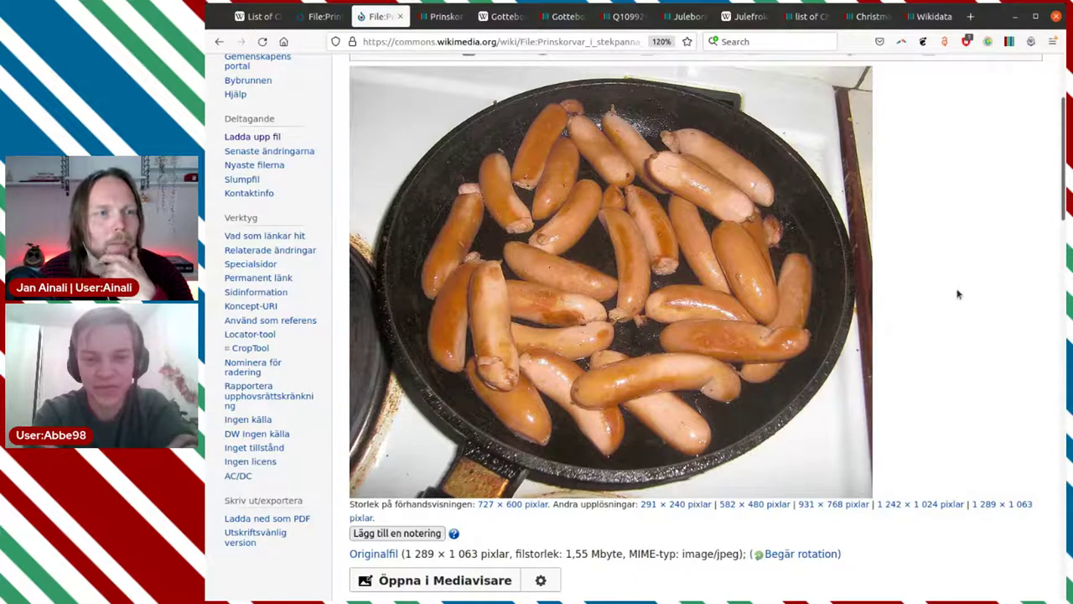
pyautogui.click(319, 18)
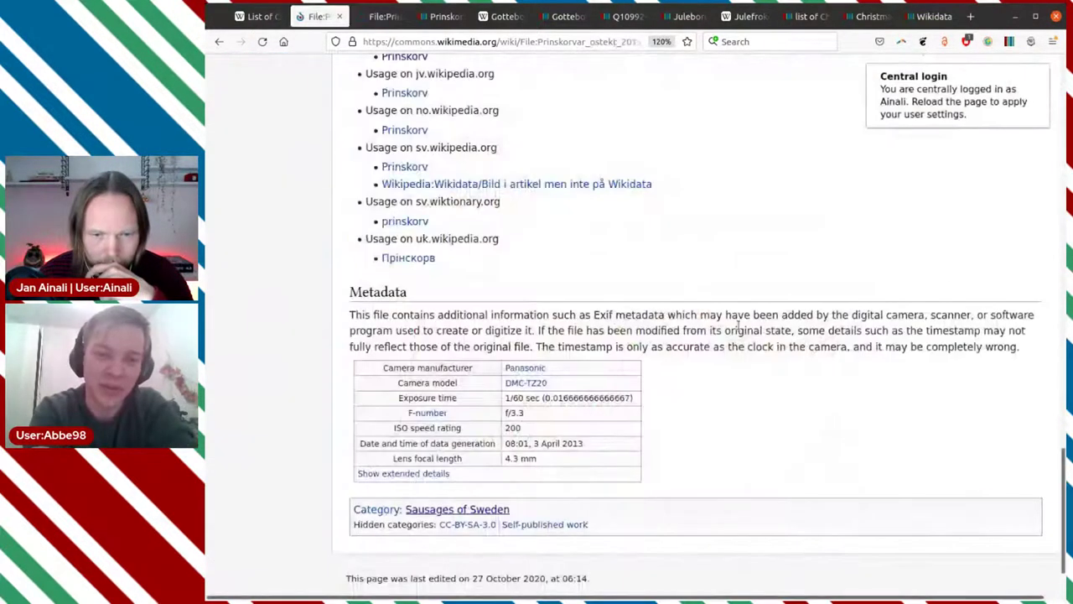
# Copy the file name Prinskorvar ostekt 2013.jpg from the Commons page title
pyautogui.scroll(15, 774, 311)
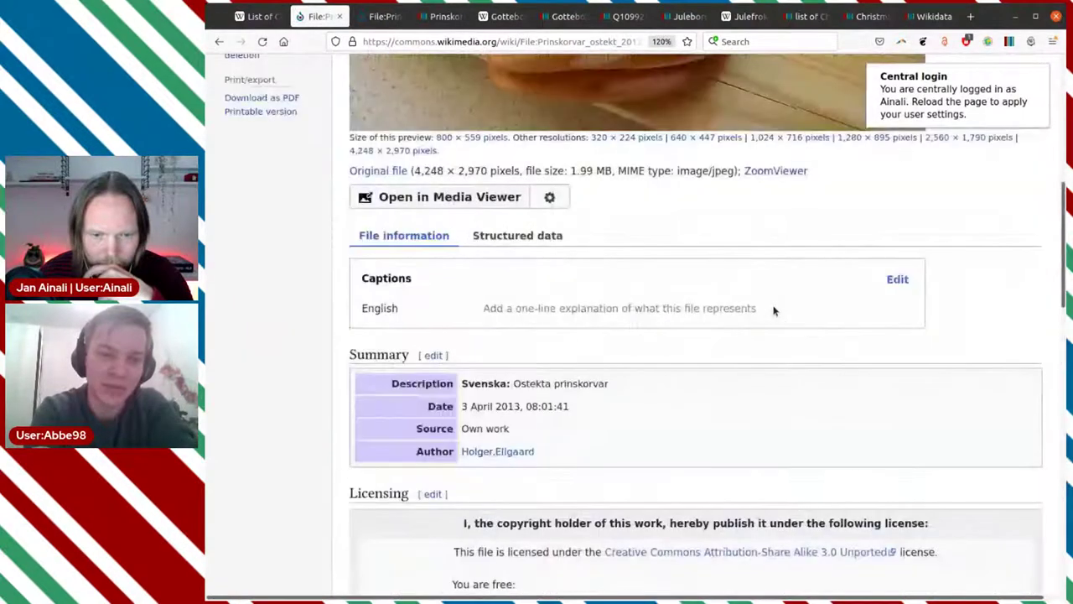
pyautogui.scroll(2, 774, 311)
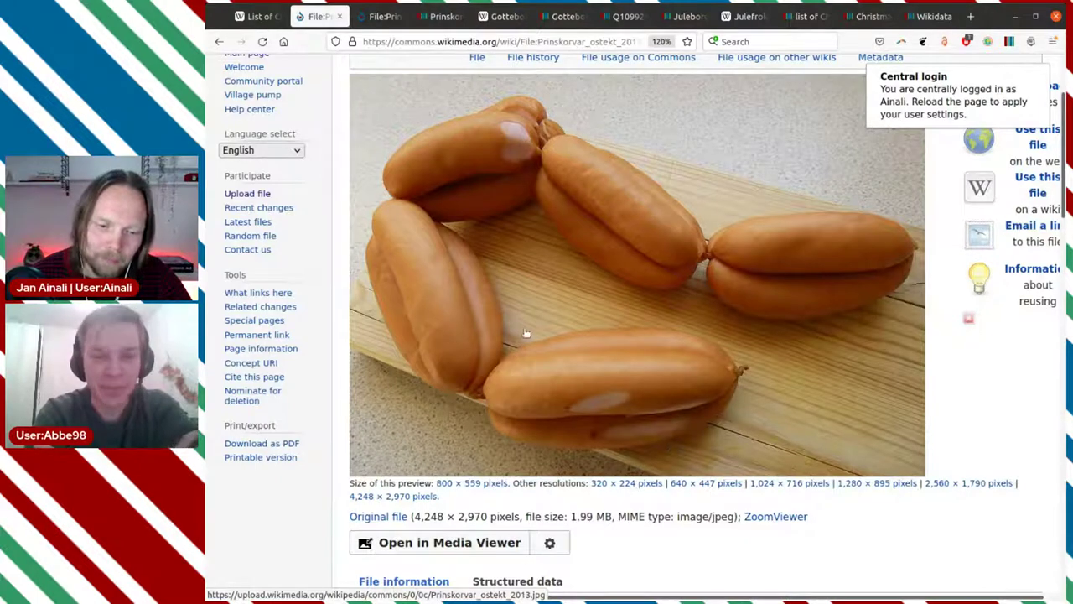
pyautogui.scroll(3, 610, 347)
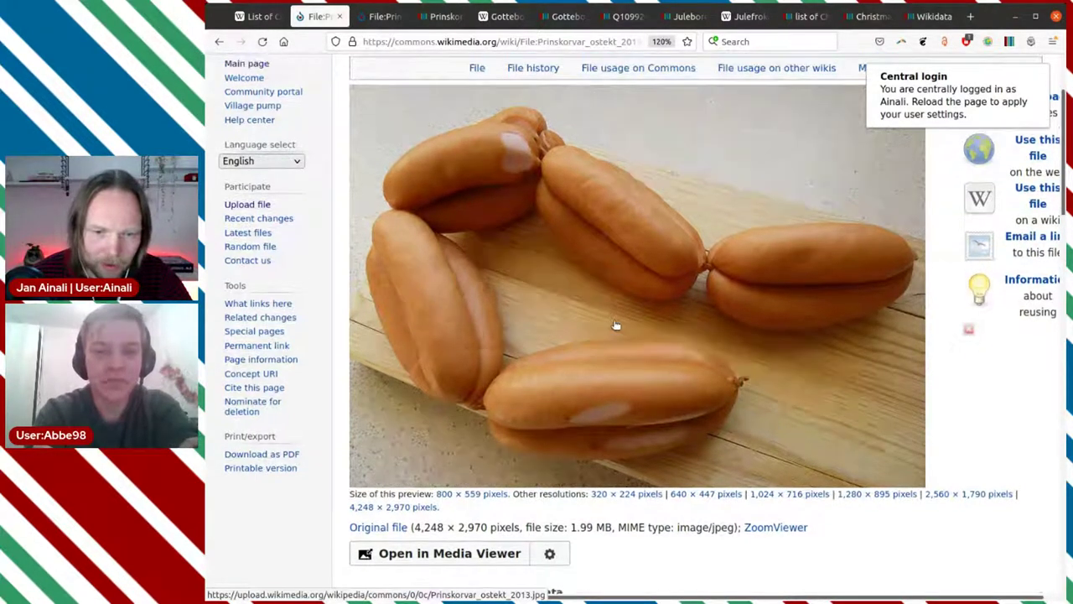
pyautogui.moveTo(627, 143); pyautogui.dragTo(384, 140)
pyautogui.hotkey('ctrl', 'c')
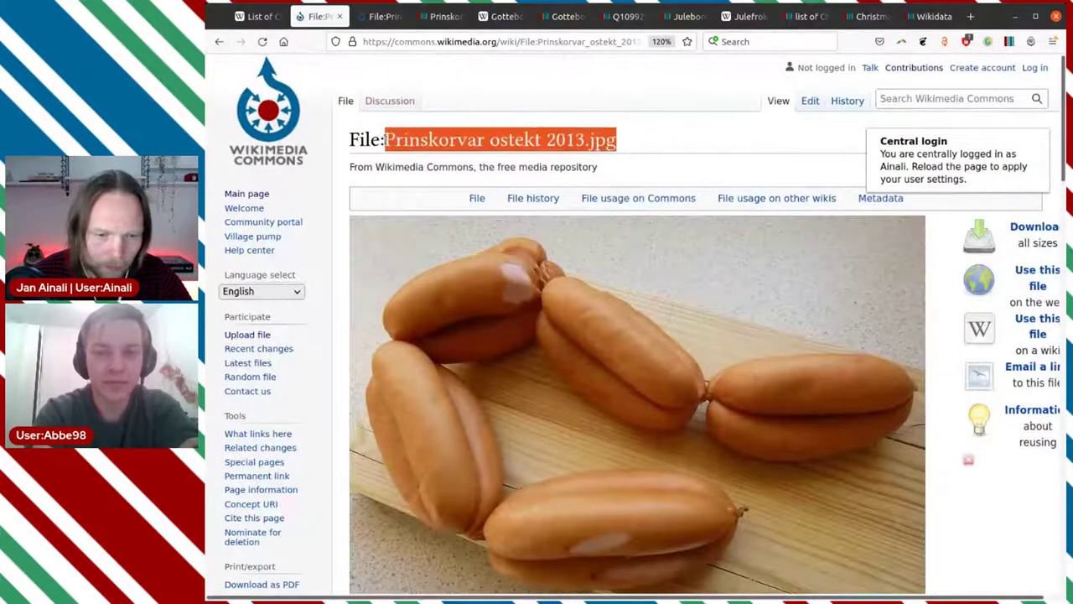
# Start a new statement on the Prinskorv Wikidata item
pyautogui.click(416, 20)
pyautogui.scroll(-5, 665, 320)
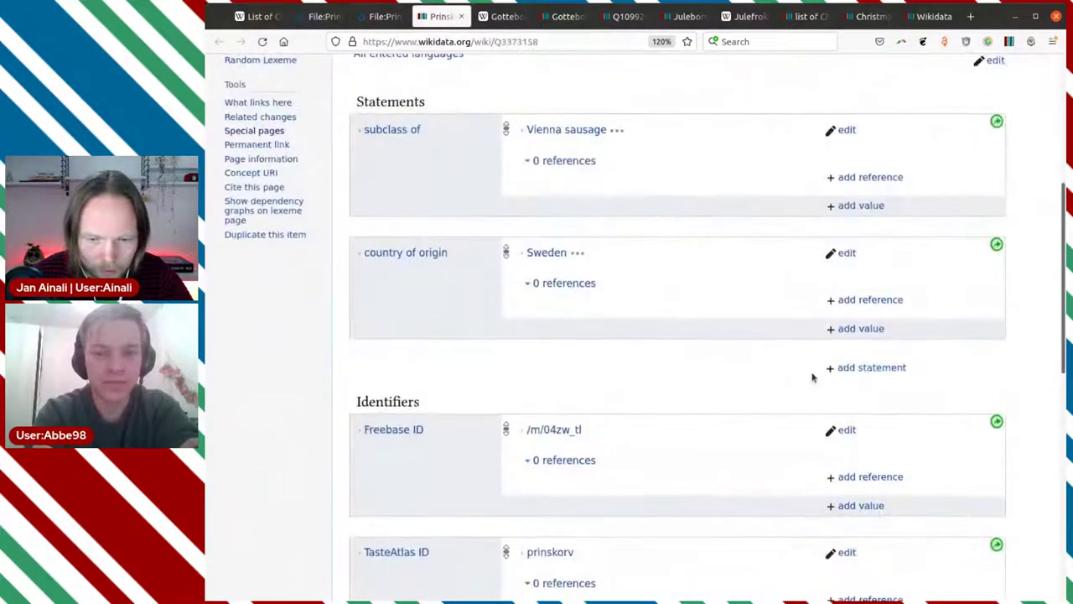
pyautogui.click(863, 369)
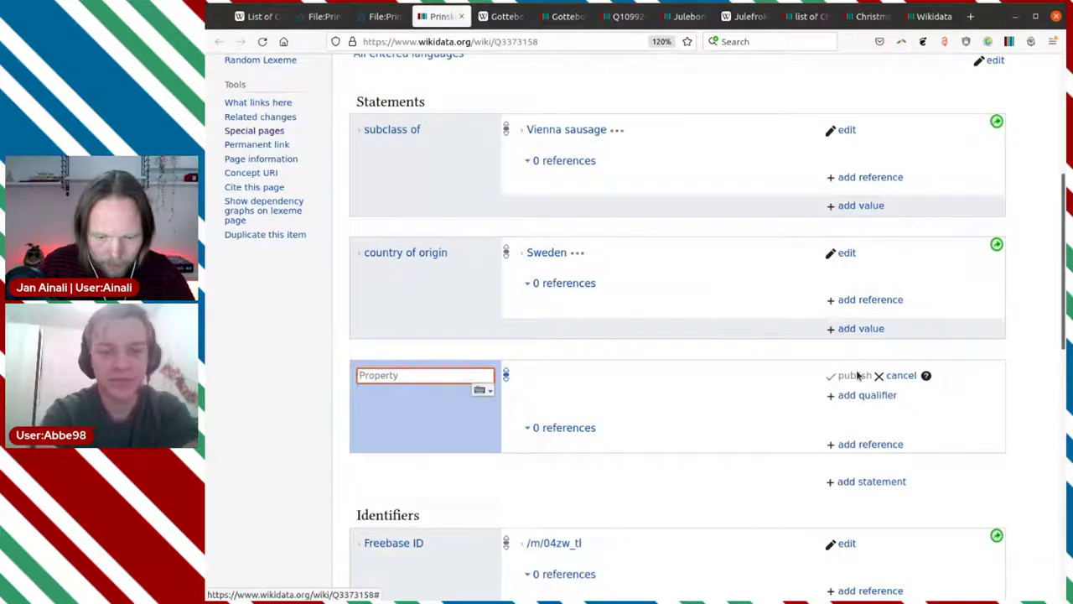
# Publish an image statement with the value Prinskorvar ostekt 2013.jpg
pyautogui.write('image')
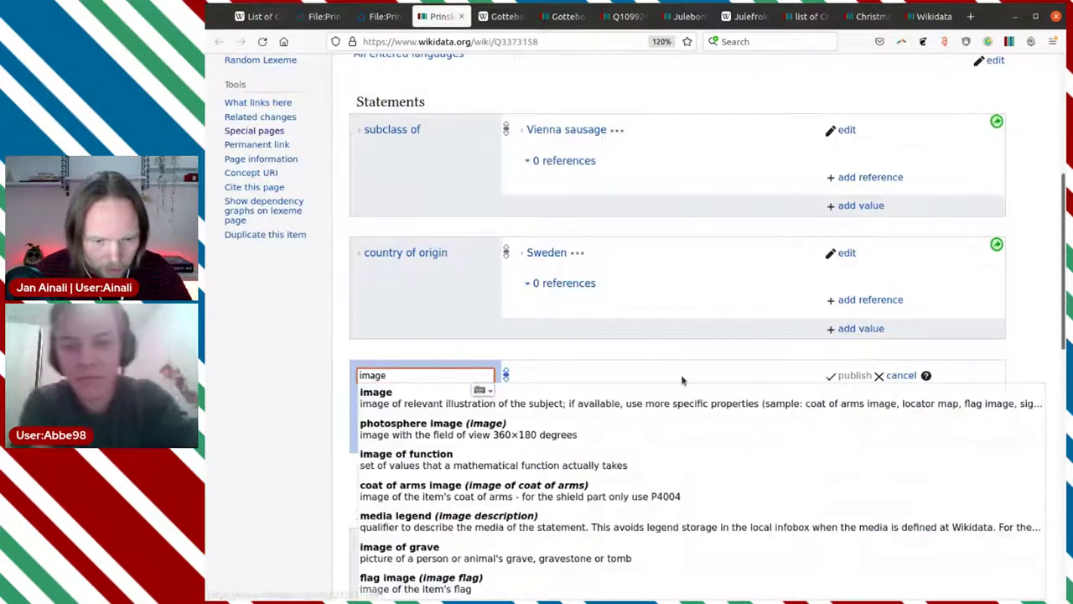
pyautogui.click(649, 395)
pyautogui.hotkey('ctrl', 'v')
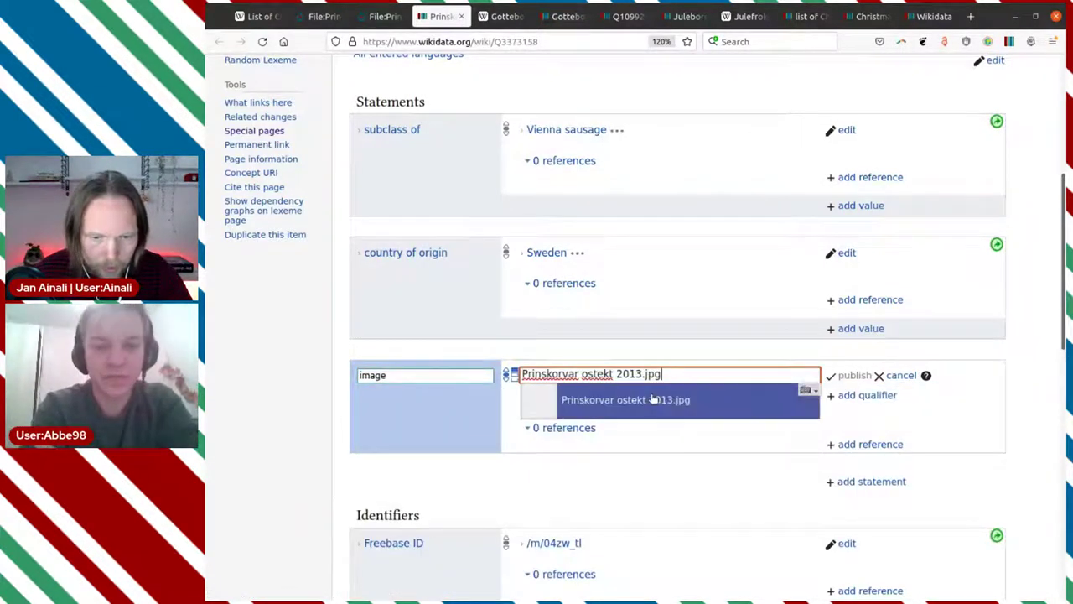
pyautogui.click(653, 399)
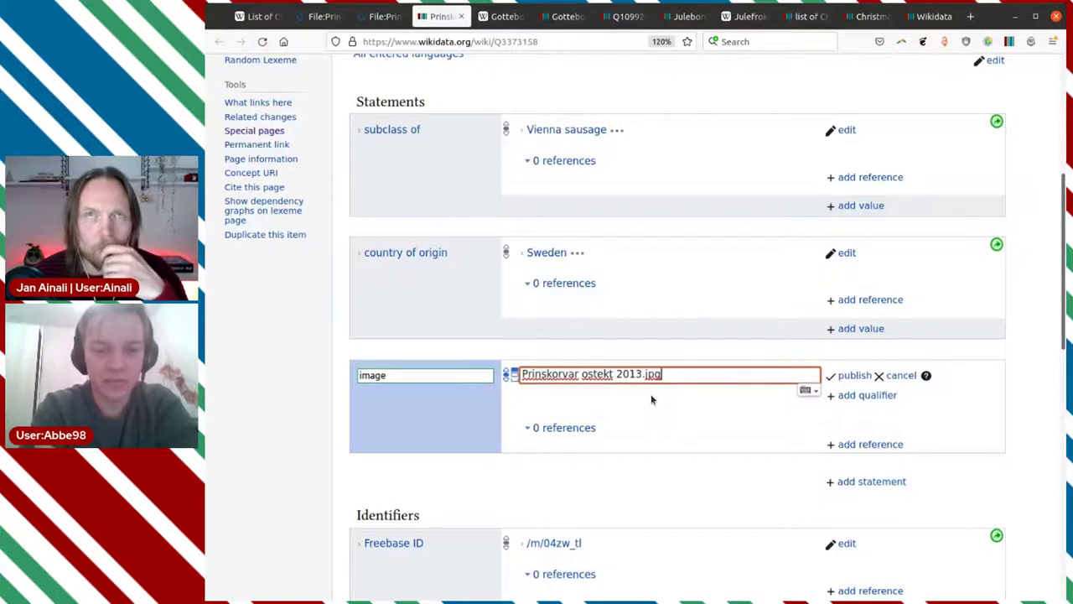
pyautogui.click(846, 375)
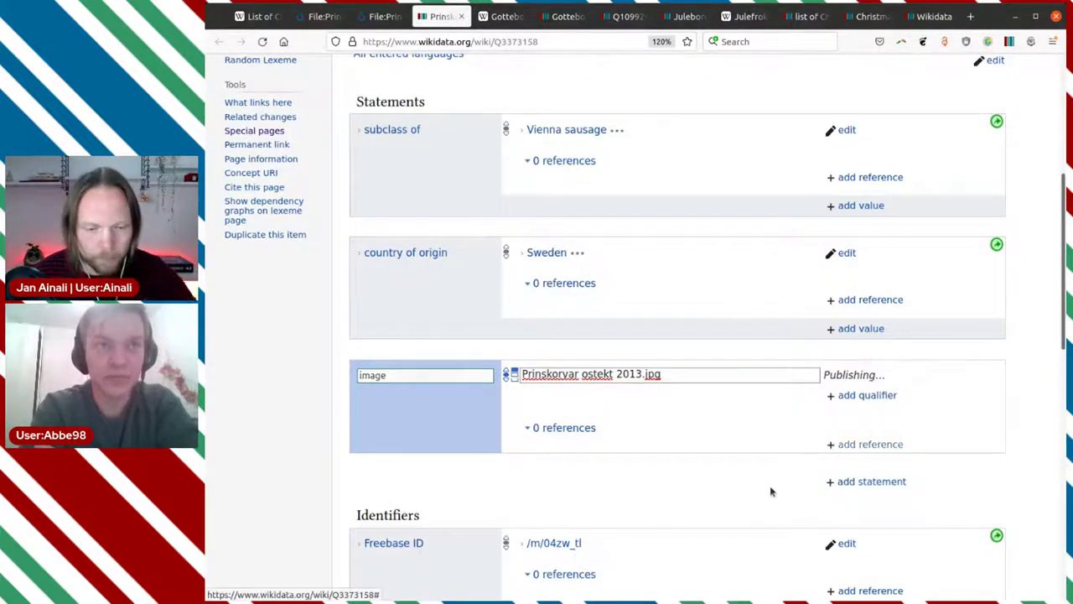
# Begin a preparation method statement, then discard it unsaved
pyautogui.scroll(-2, 746, 373)
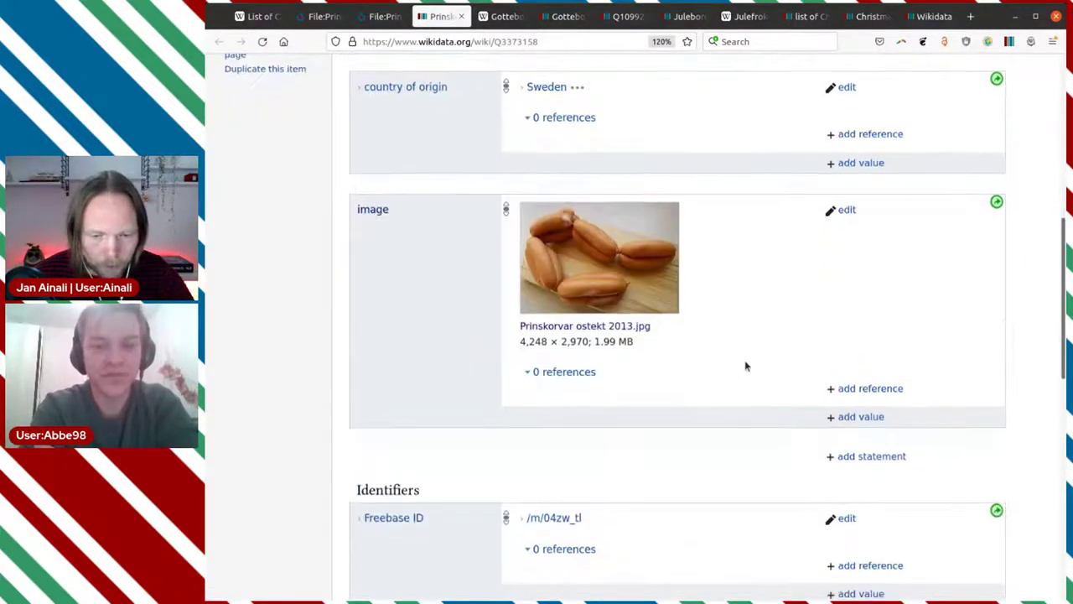
pyautogui.scroll(-3, 746, 365)
pyautogui.scroll(1, 786, 360)
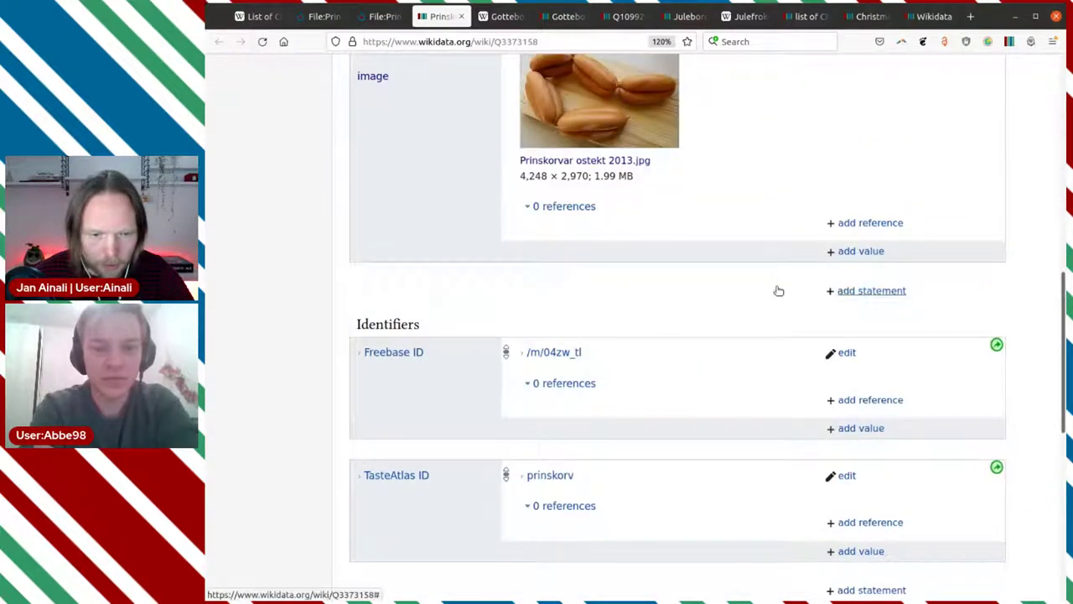
pyautogui.click(778, 291)
pyautogui.write('prepa')
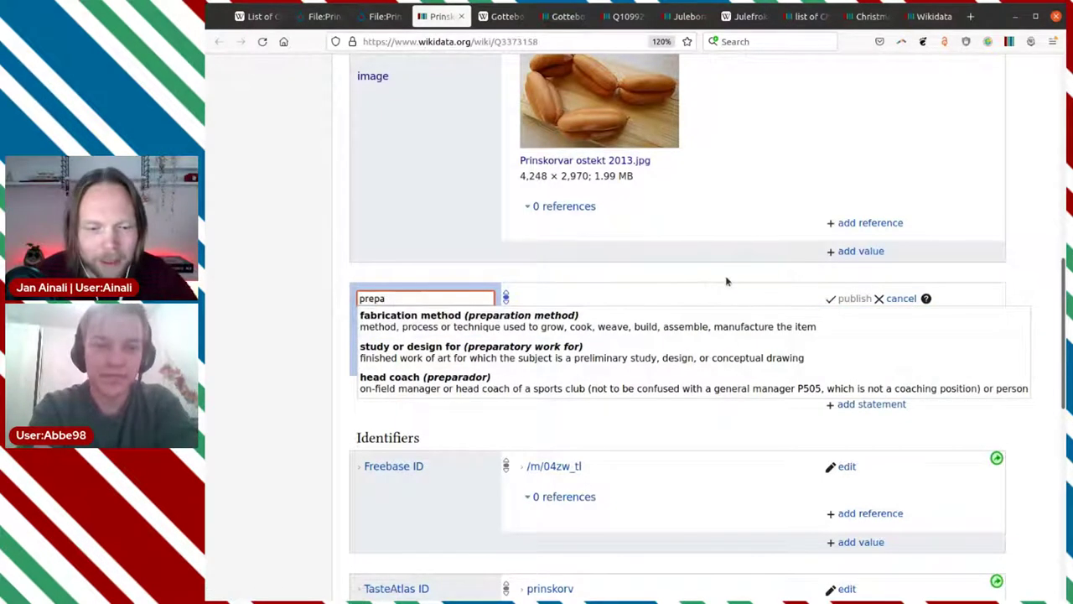
pyautogui.click(896, 298)
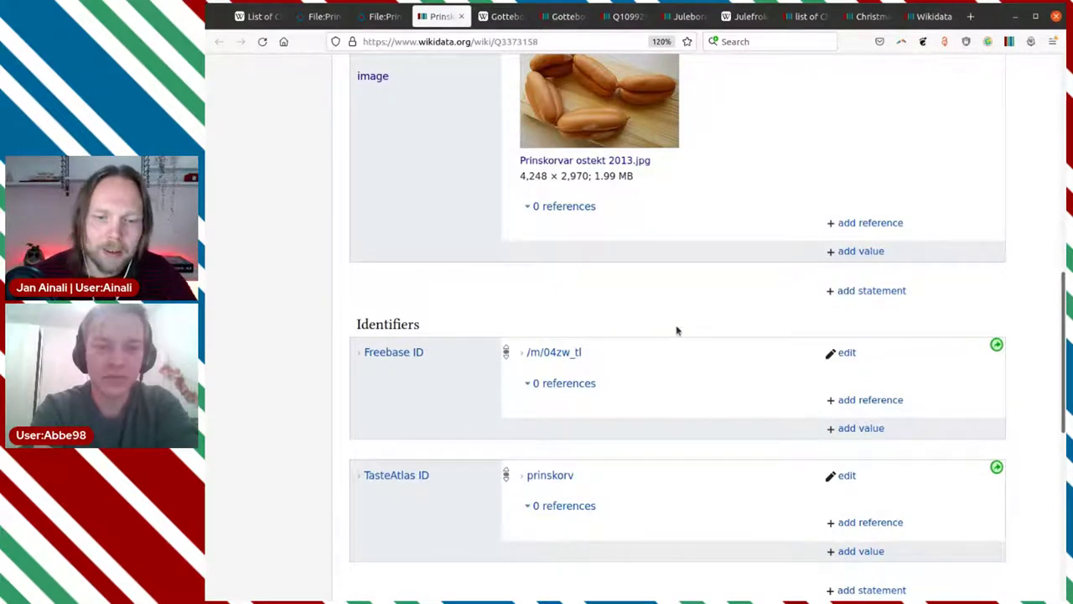
pyautogui.scroll(3, 677, 331)
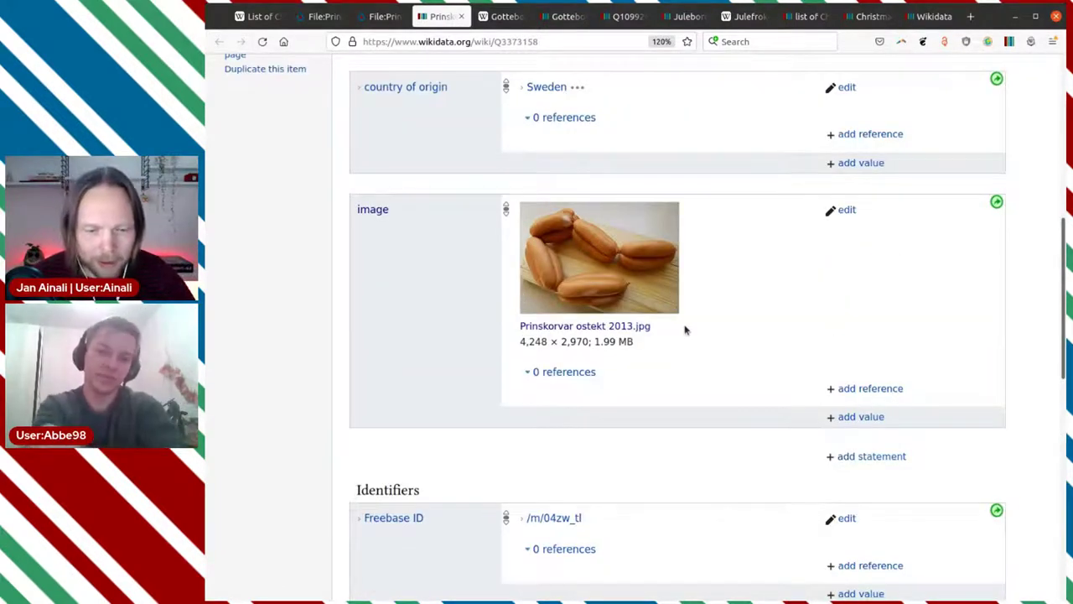
pyautogui.click(377, 17)
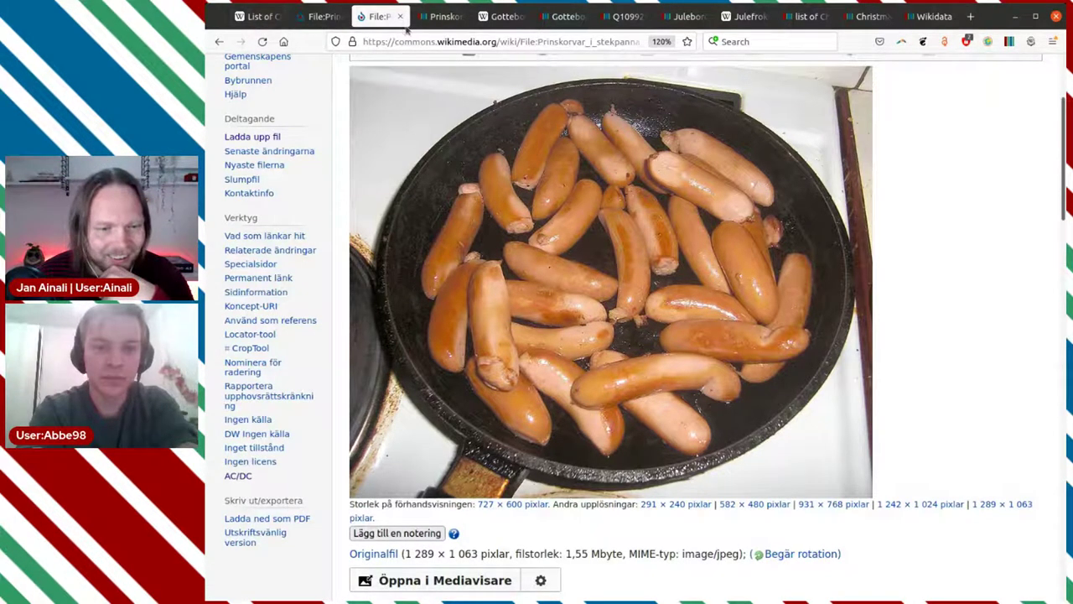
pyautogui.click(438, 19)
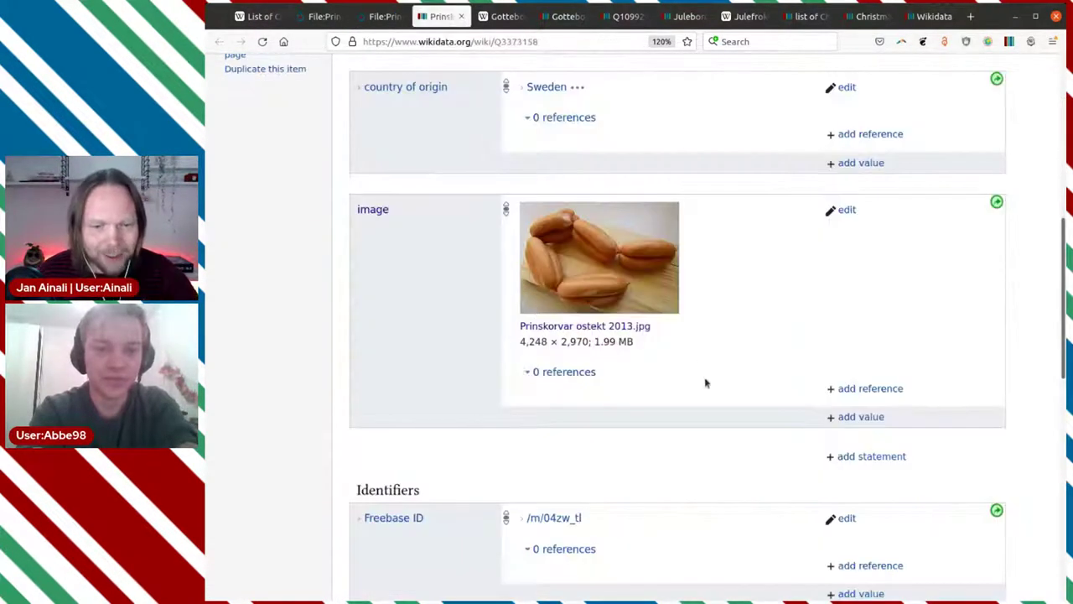
pyautogui.scroll(3, 705, 384)
pyautogui.scroll(-1, 710, 332)
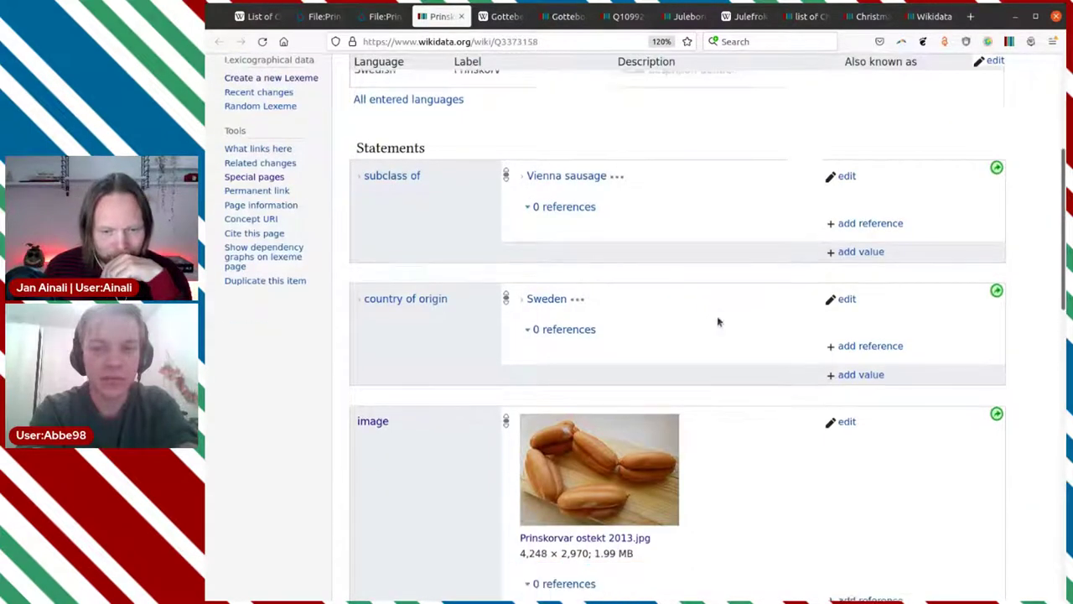
pyautogui.click(310, 19)
pyautogui.click(218, 42)
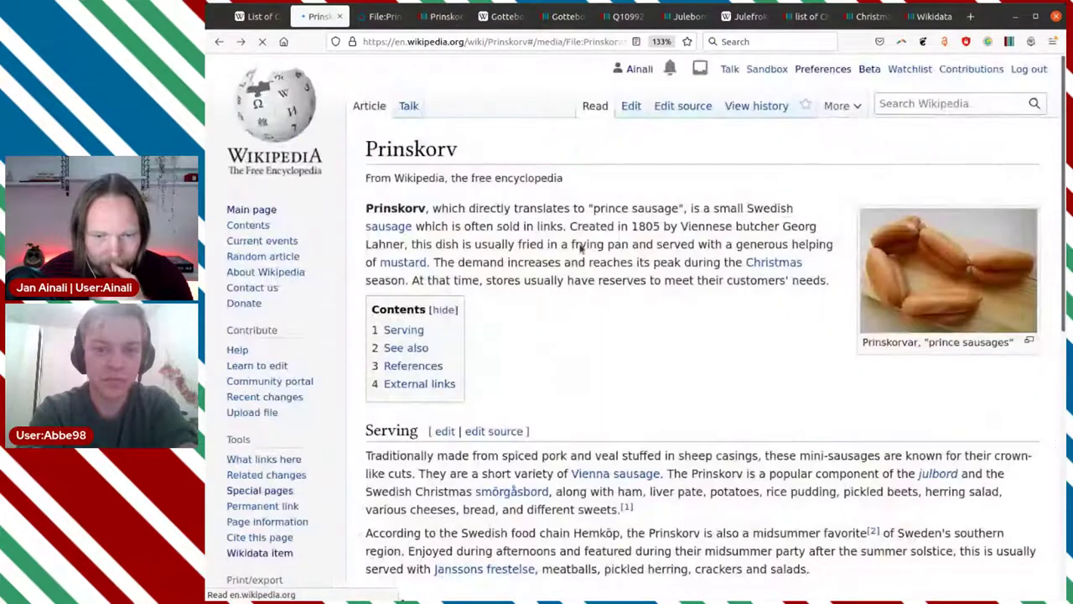
pyautogui.scroll(-1, 610, 344)
pyautogui.scroll(-2, 610, 339)
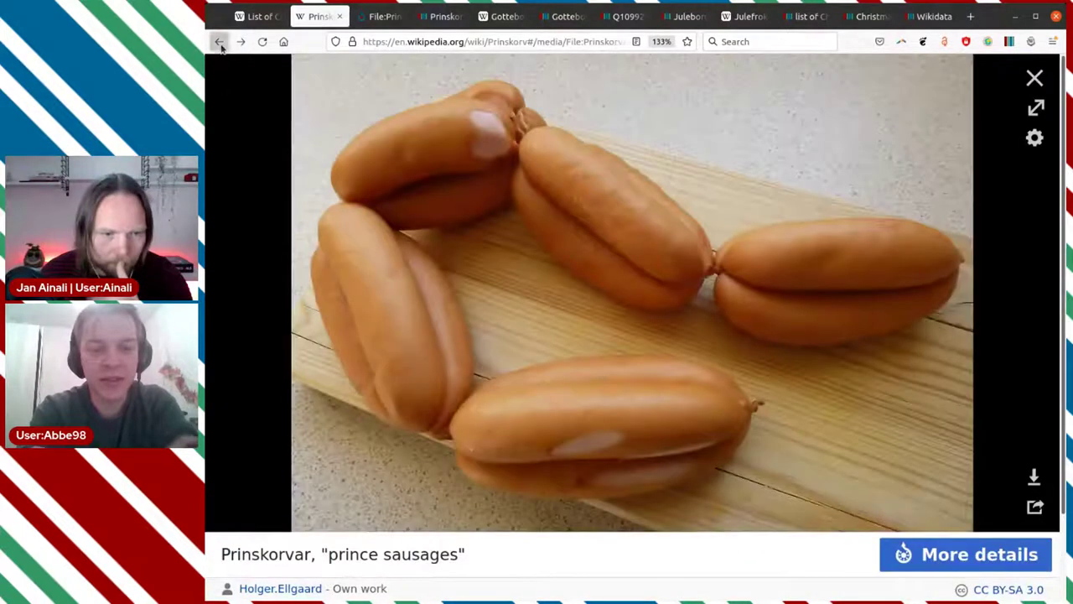
pyautogui.click(217, 41)
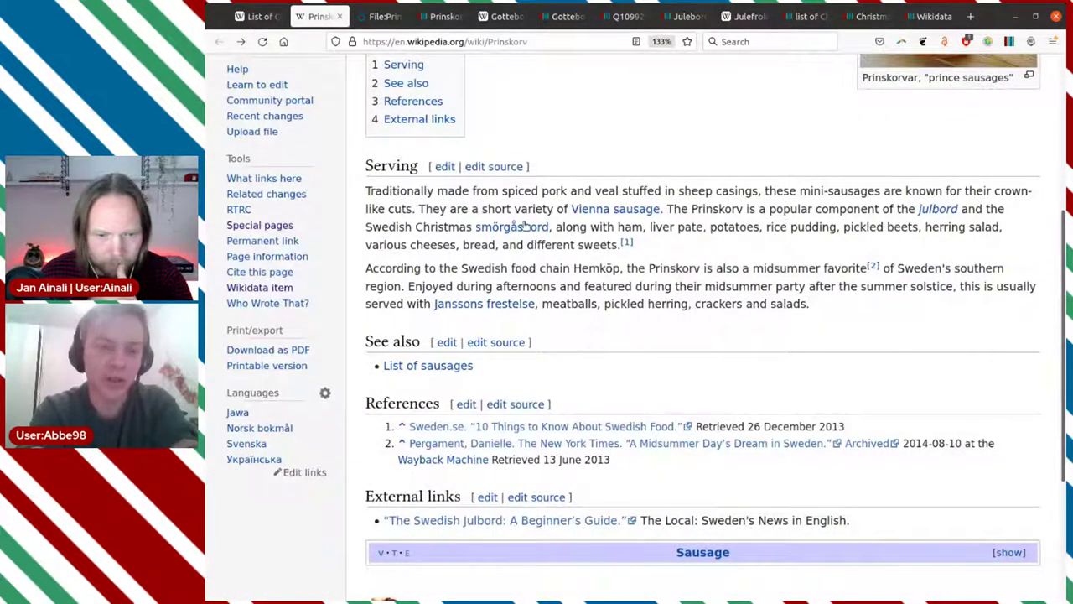
pyautogui.moveTo(945, 215)
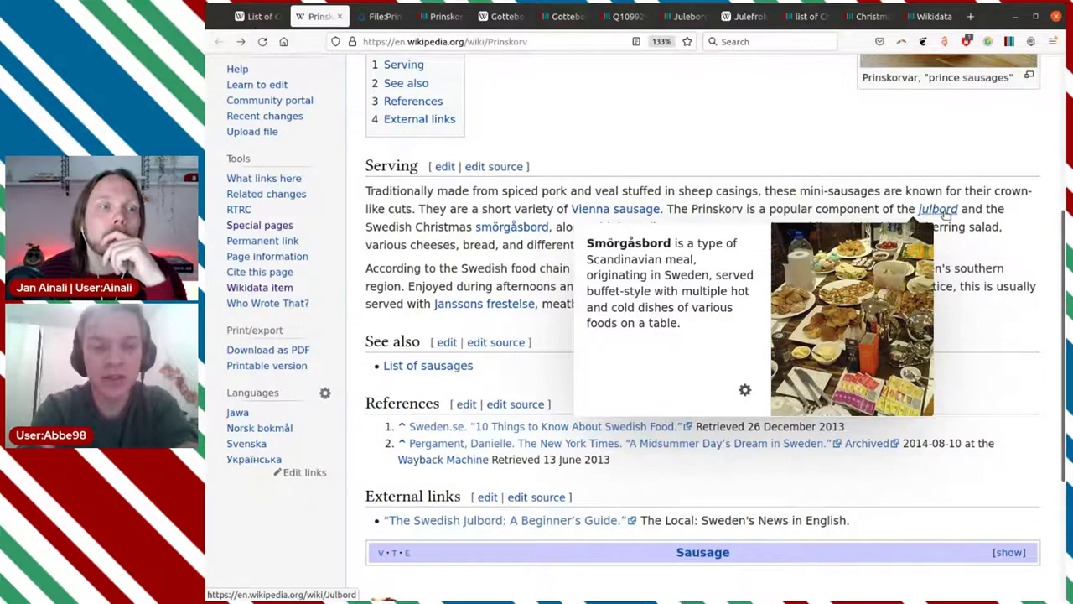
pyautogui.click(435, 23)
# Open a new statement on Prinskorv, search 'us' as the property, then clear it
pyautogui.scroll(-5, 661, 282)
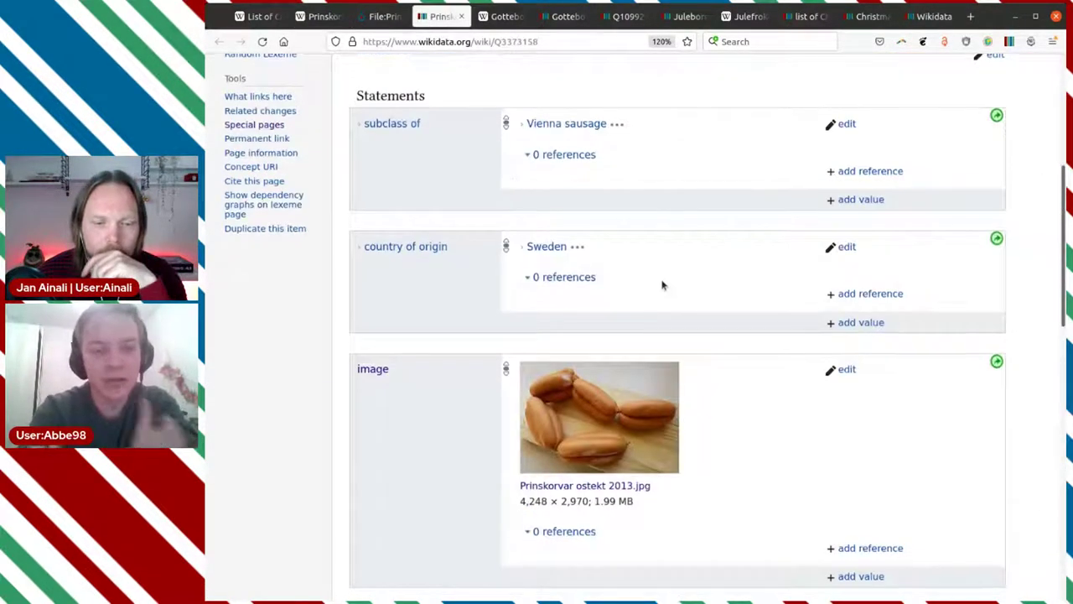
pyautogui.scroll(1, 671, 272)
pyautogui.scroll(1, 670, 271)
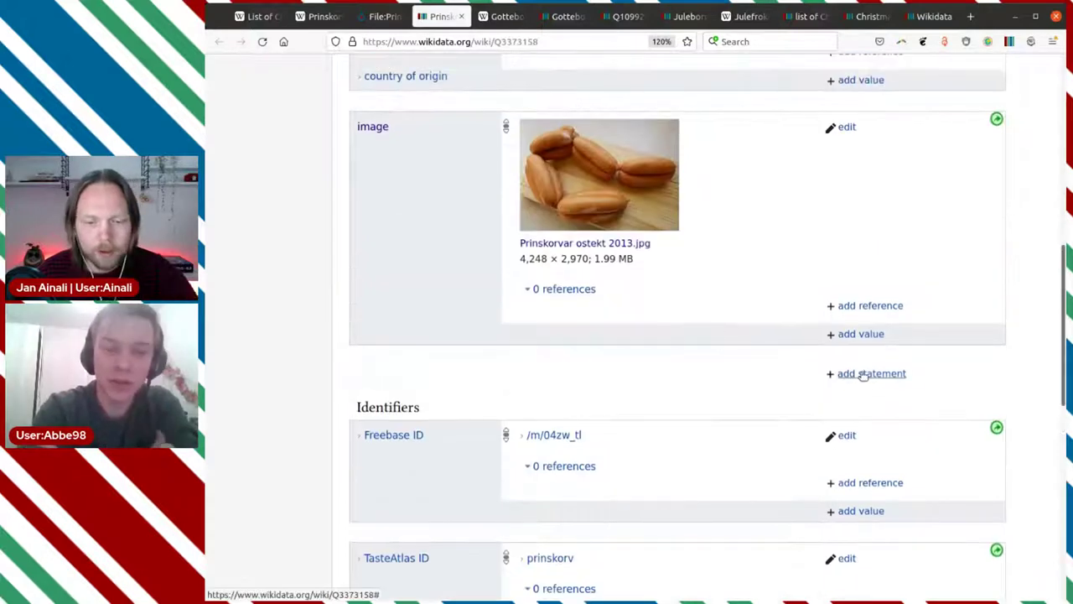
pyautogui.click(864, 373)
pyautogui.write('usa')
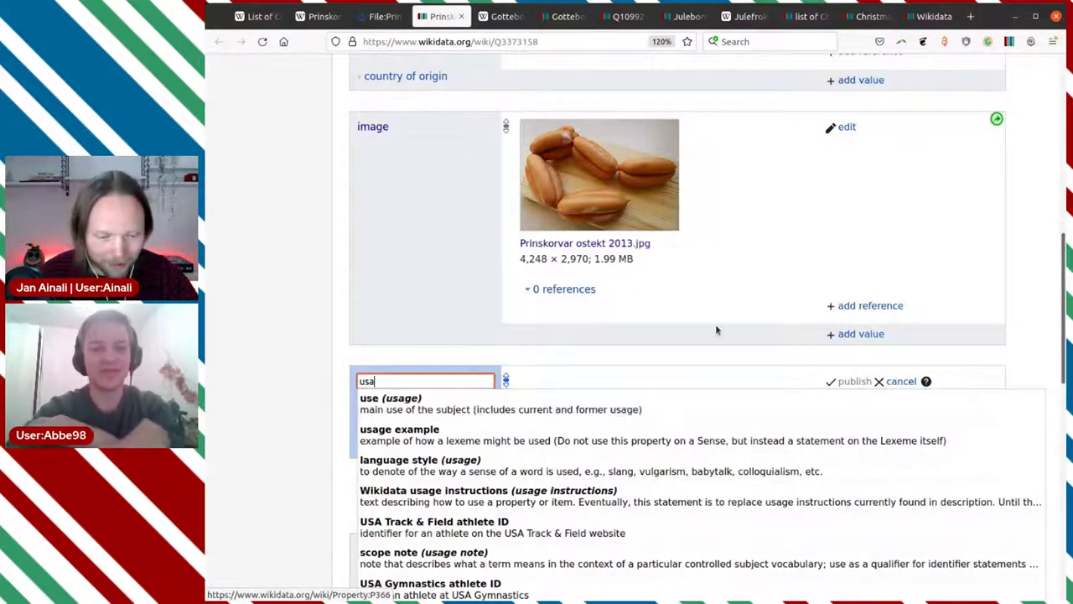
pyautogui.scroll(-4, 730, 405)
pyautogui.scroll(4, 721, 316)
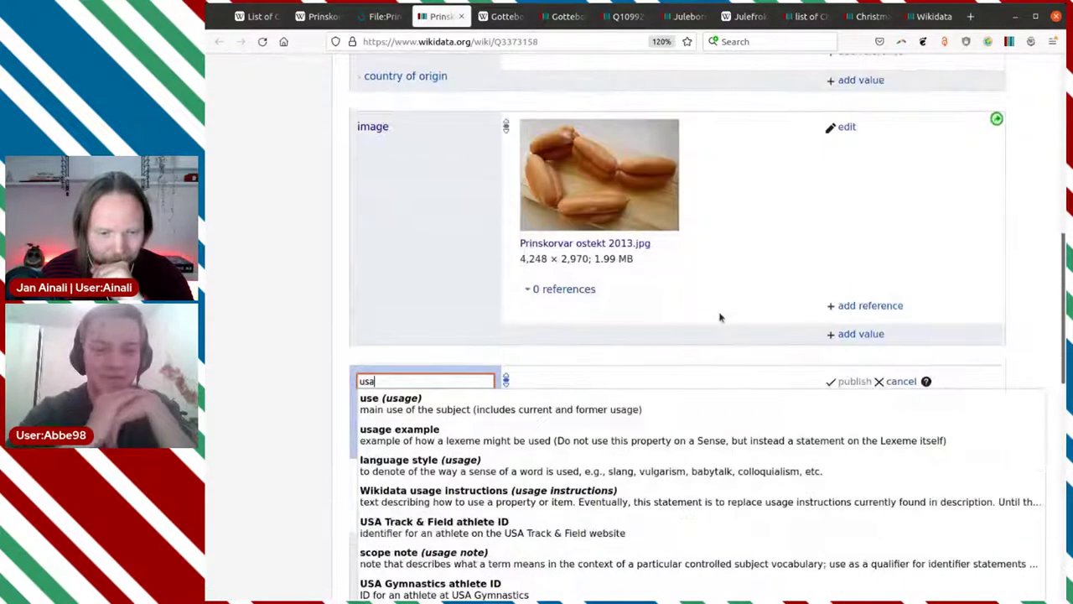
pyautogui.press('BackSpace')
pyautogui.press('BackSpace')
pyautogui.press('BackSpace')
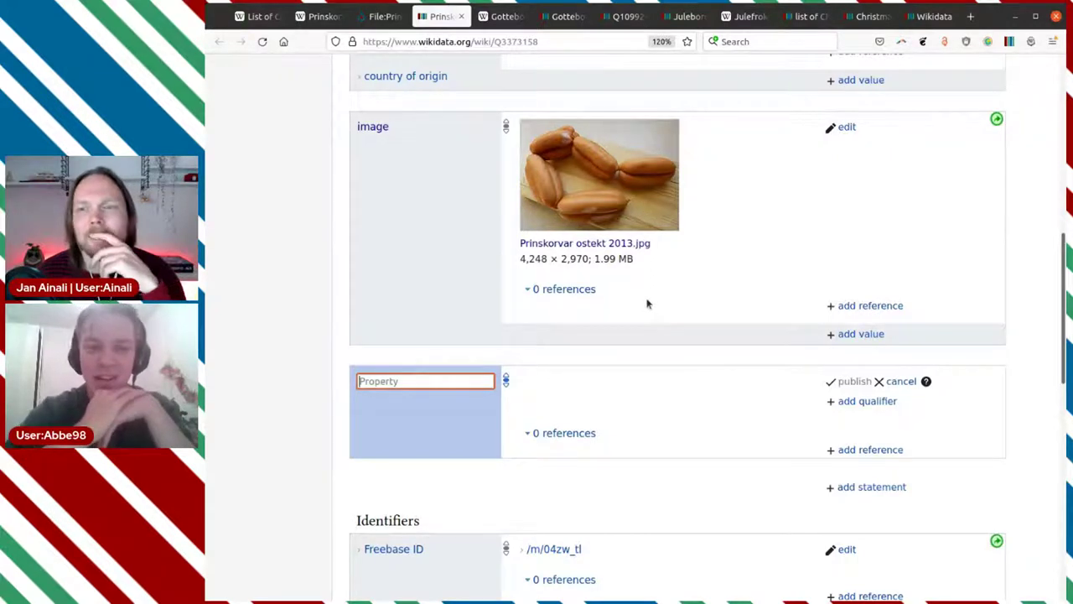
pyautogui.click(729, 331)
pyautogui.scroll(-3, 731, 322)
pyautogui.scroll(1, 732, 314)
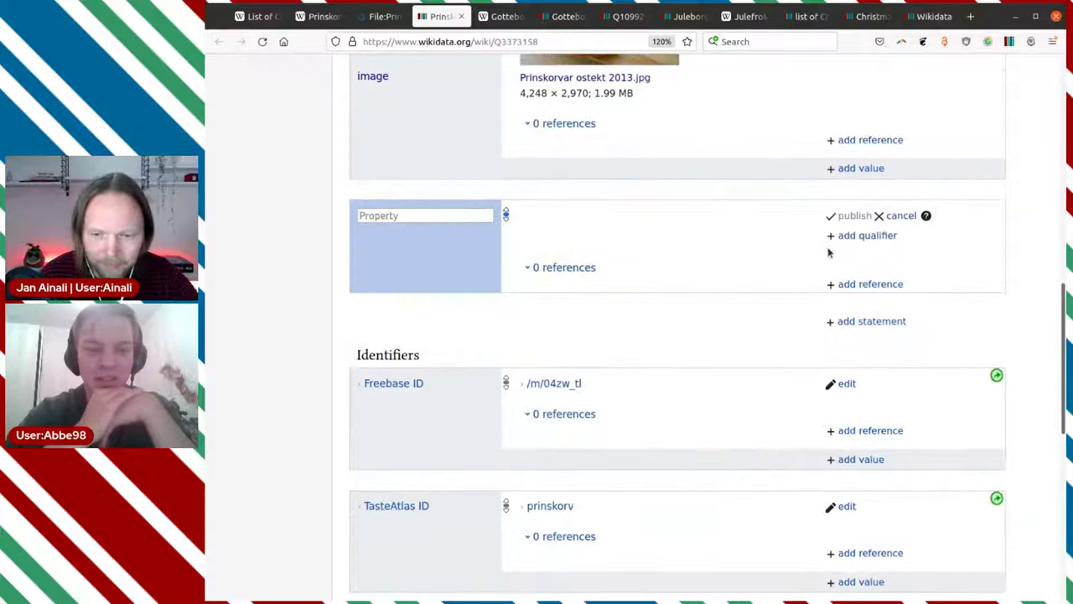
# Cancel the empty draft statement on the Prinskorv item
pyautogui.click(901, 217)
pyautogui.scroll(2, 913, 294)
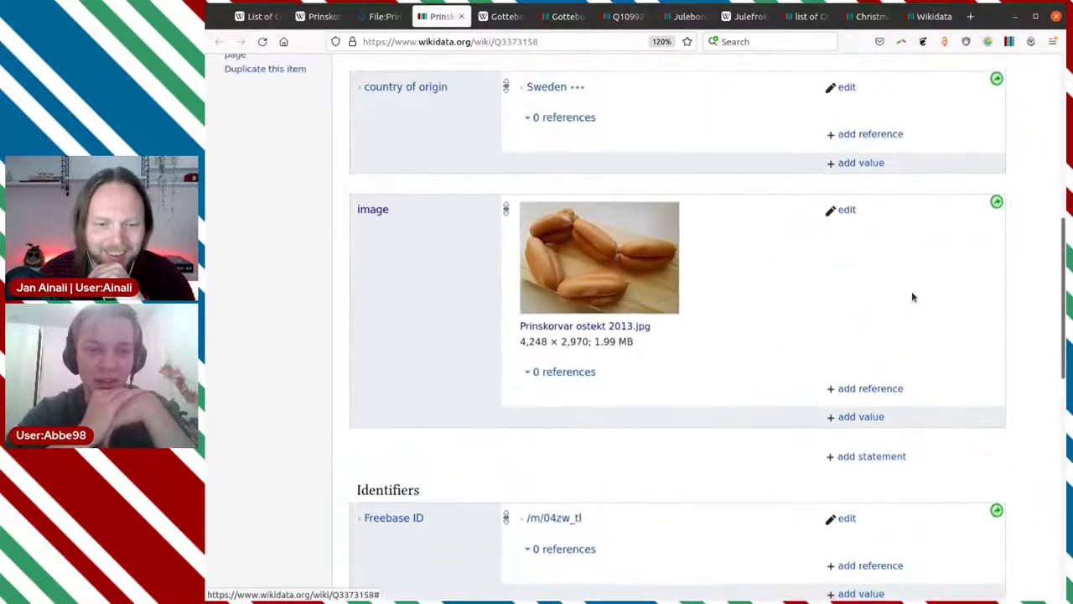
pyautogui.scroll(1, 912, 296)
pyautogui.scroll(2, 912, 296)
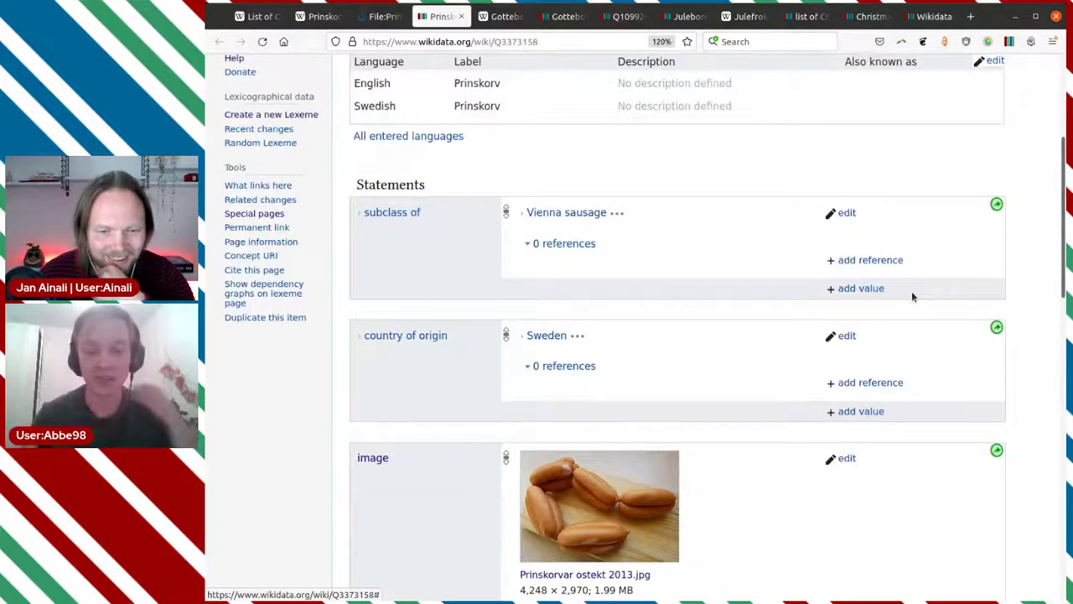
pyautogui.scroll(-3, 912, 294)
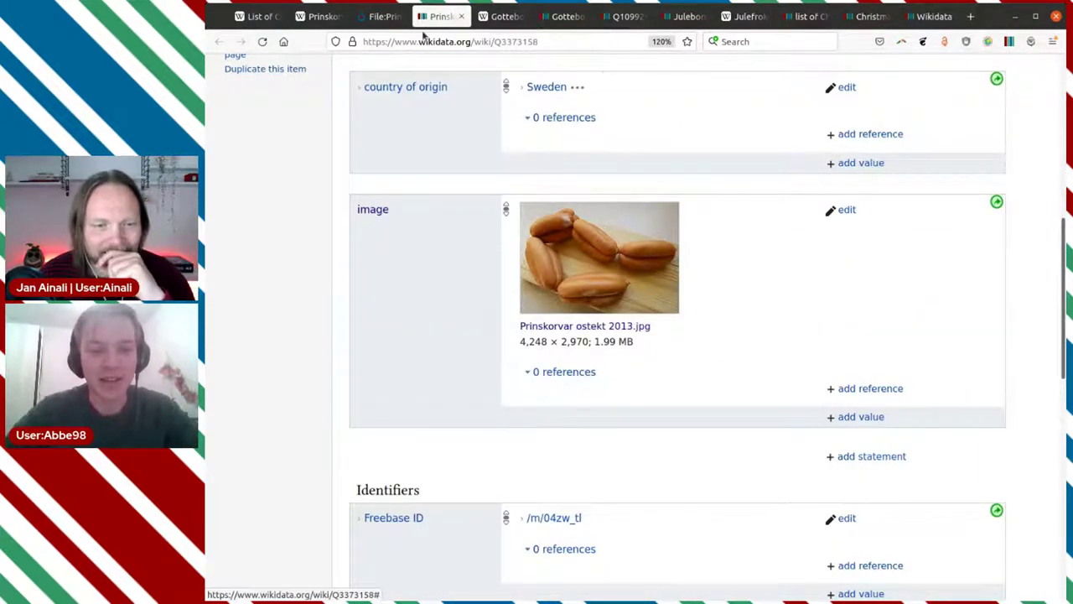
# Close the Commons photo tab and note 'spiced pork and veal' in the Wikipedia article
pyautogui.click(376, 23)
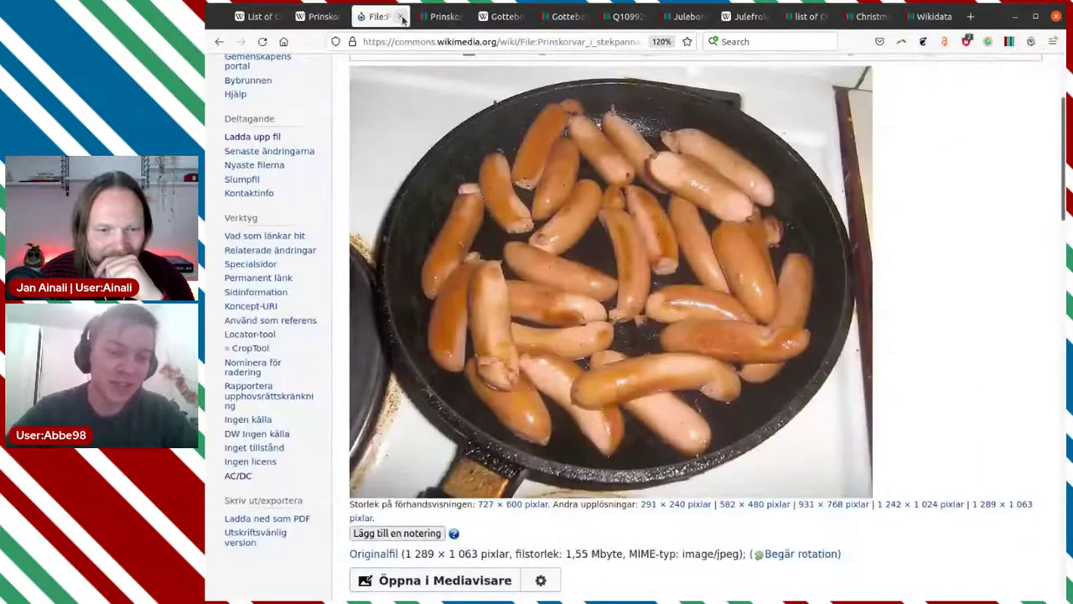
pyautogui.click(407, 17)
pyautogui.click(343, 18)
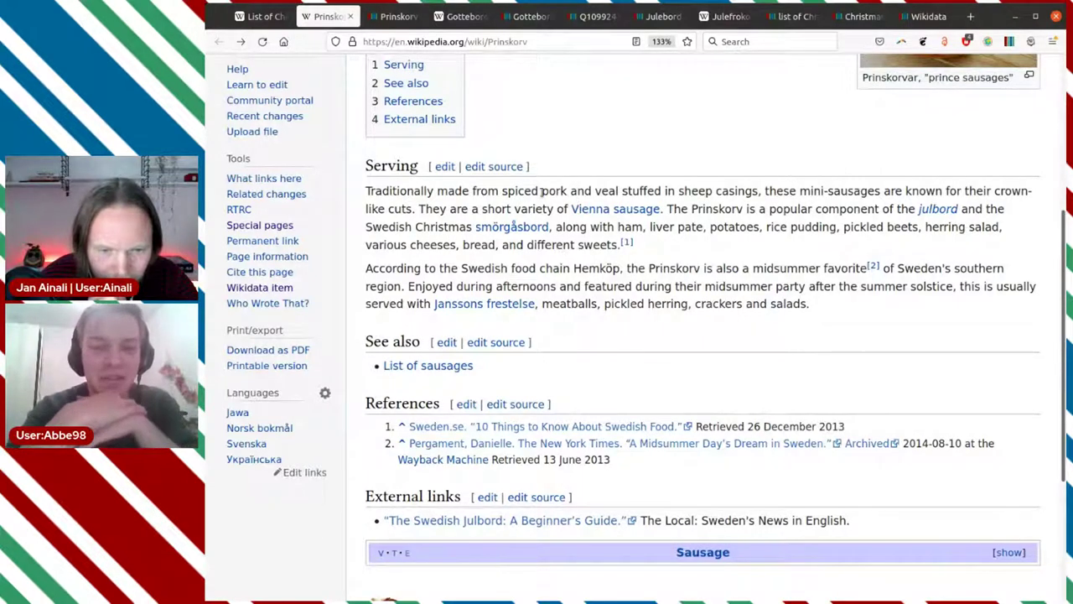
pyautogui.moveTo(487, 191); pyautogui.dragTo(626, 192)
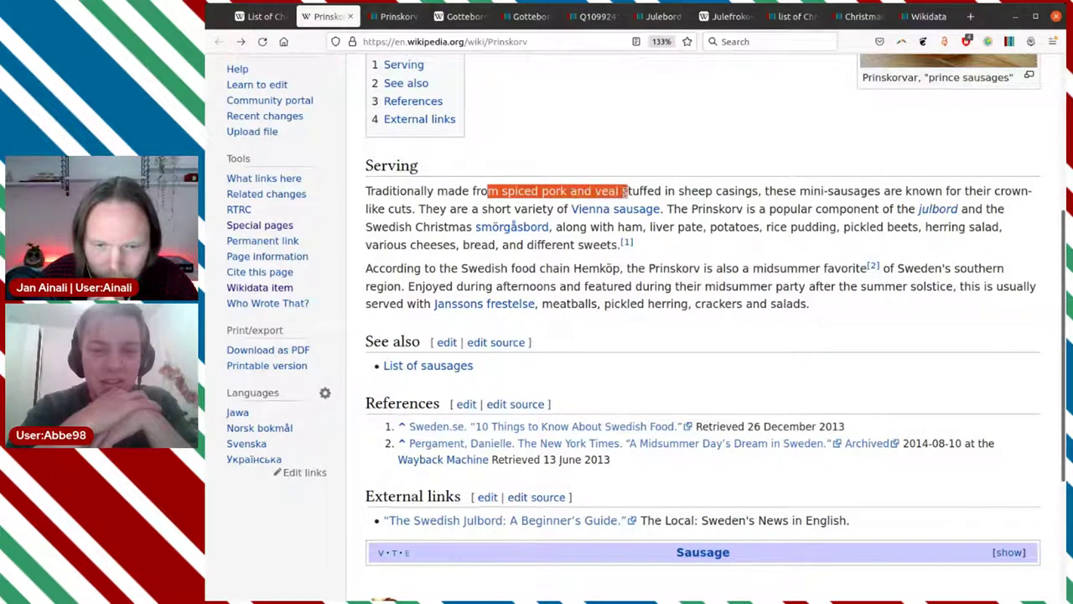
pyautogui.click(388, 18)
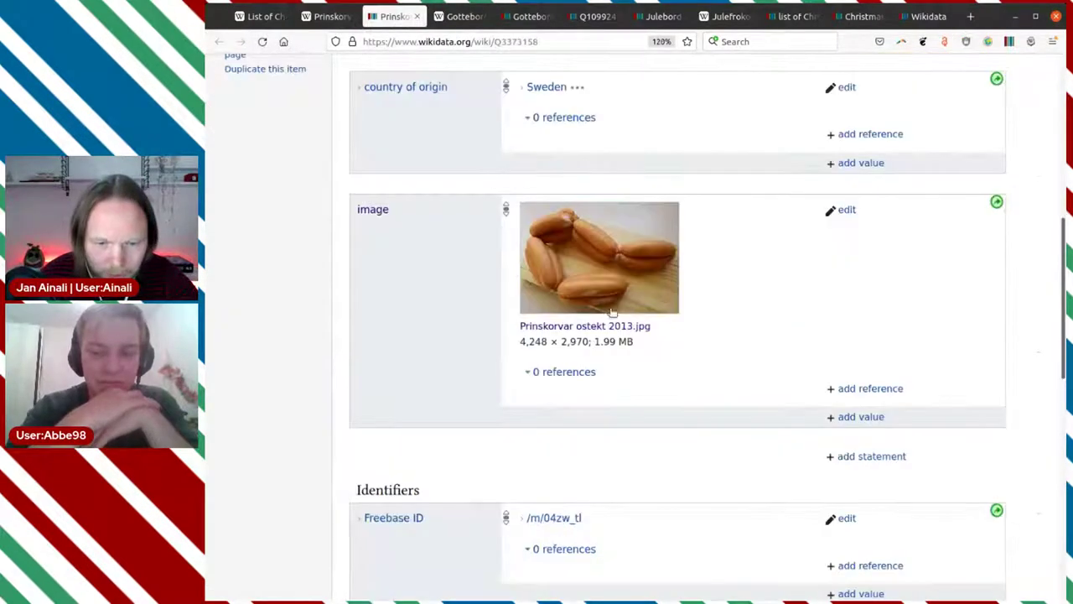
# Publish a has part statement with the value pork meat on Prinskorv
pyautogui.click(874, 456)
pyautogui.write('has ')
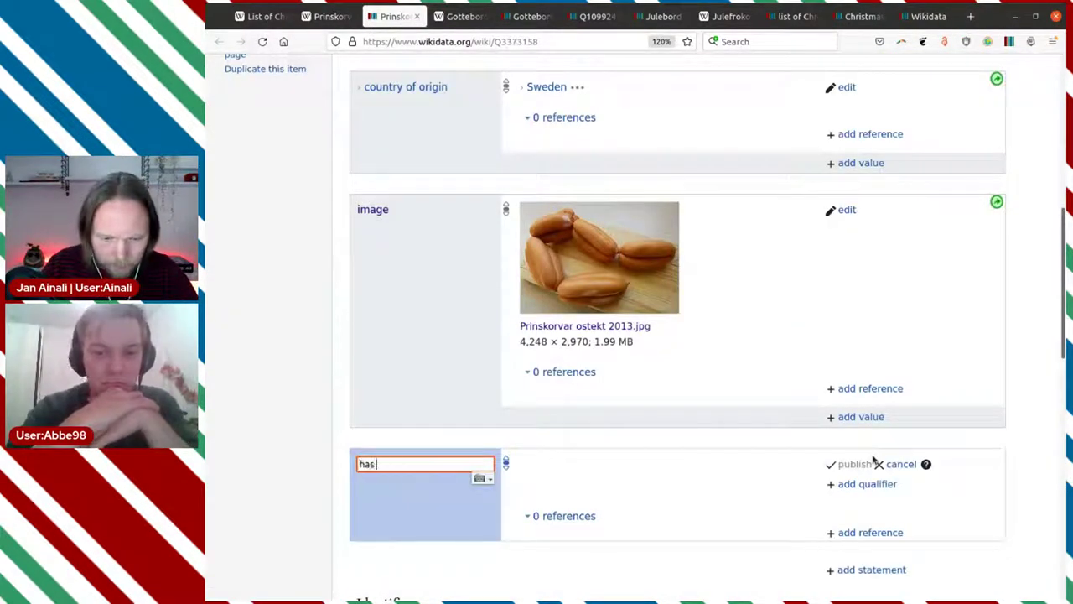
pyautogui.write('p')
pyautogui.scroll(-3, 677, 239)
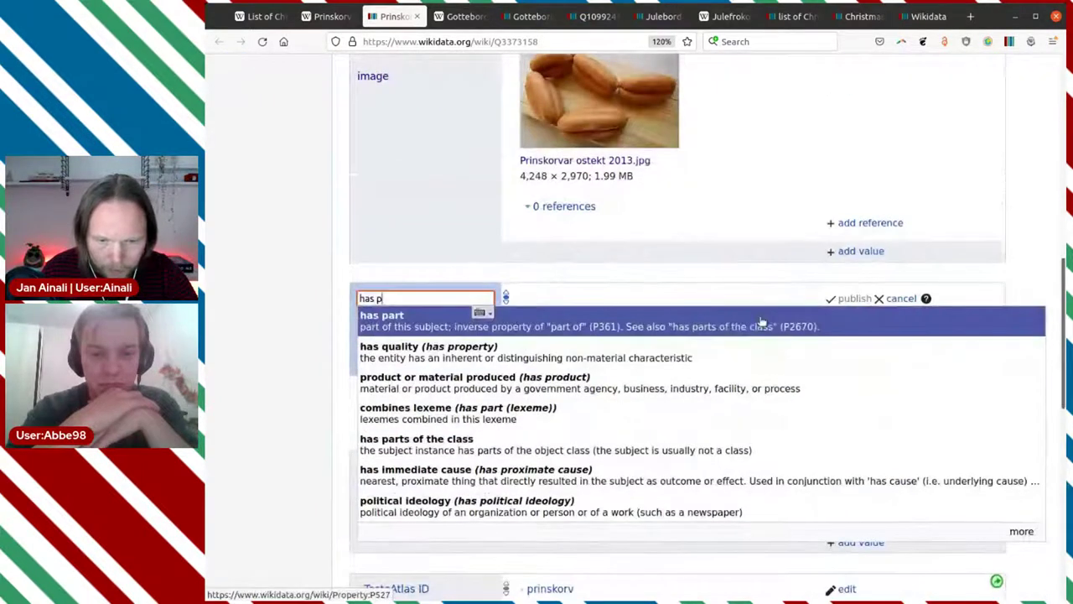
pyautogui.click(750, 322)
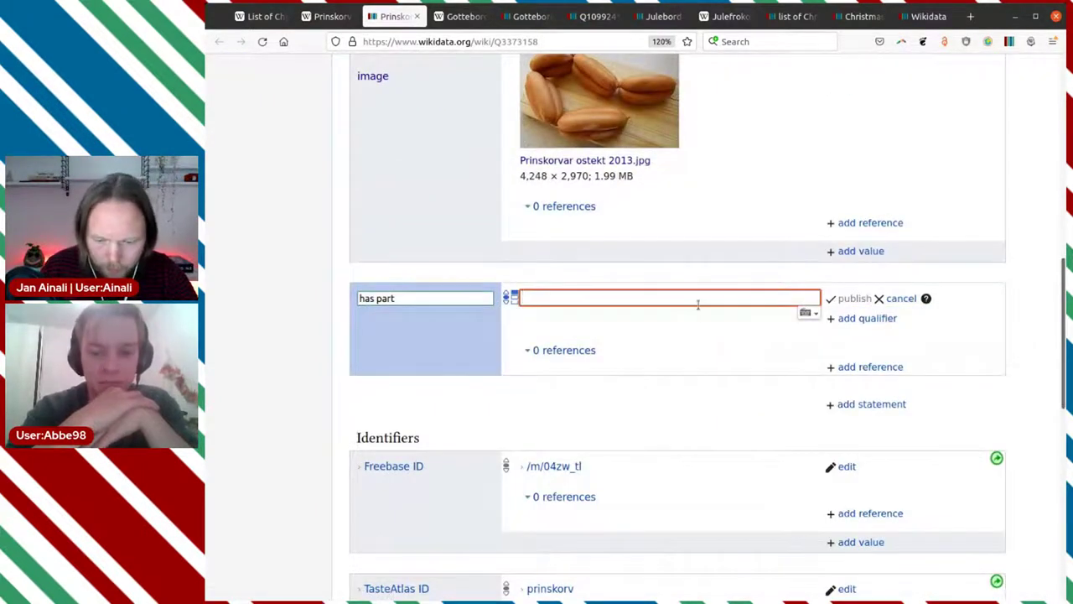
pyautogui.write('pork')
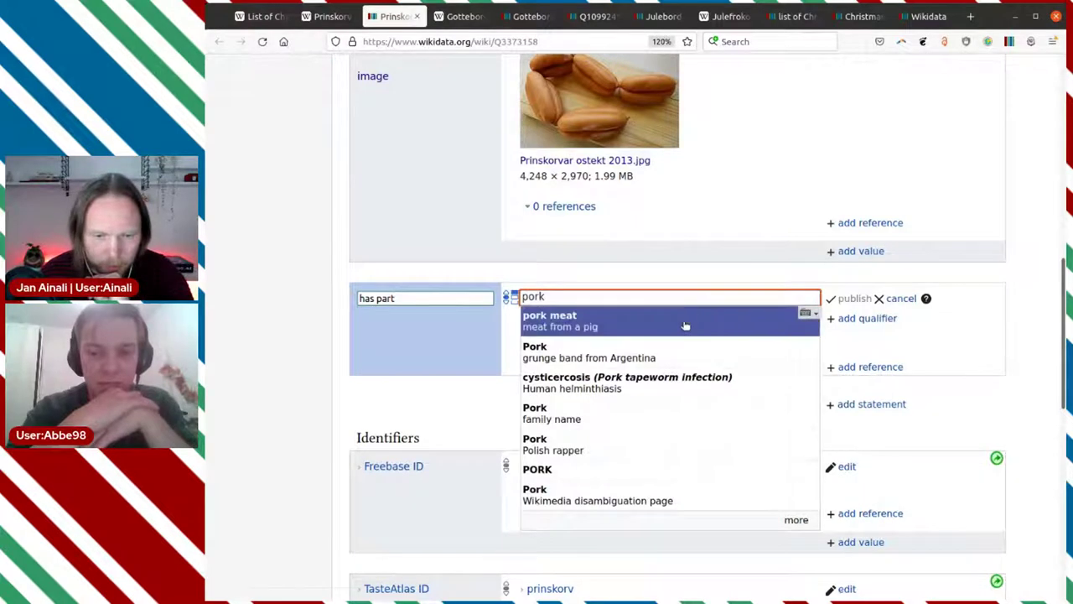
pyautogui.click(684, 325)
pyautogui.click(855, 300)
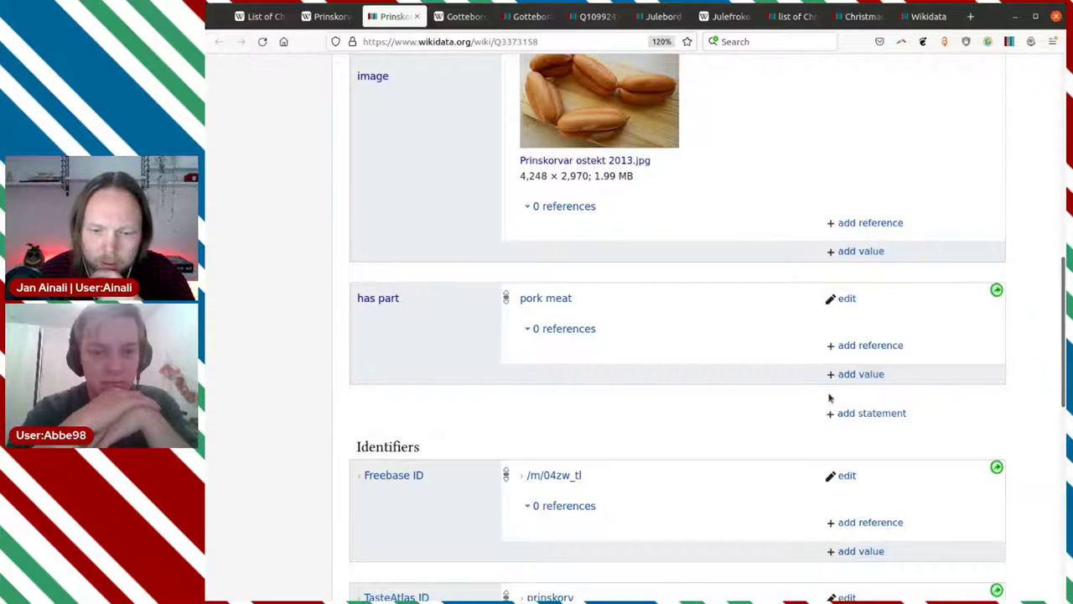
# Add veal as a second has part value and publish it
pyautogui.click(847, 373)
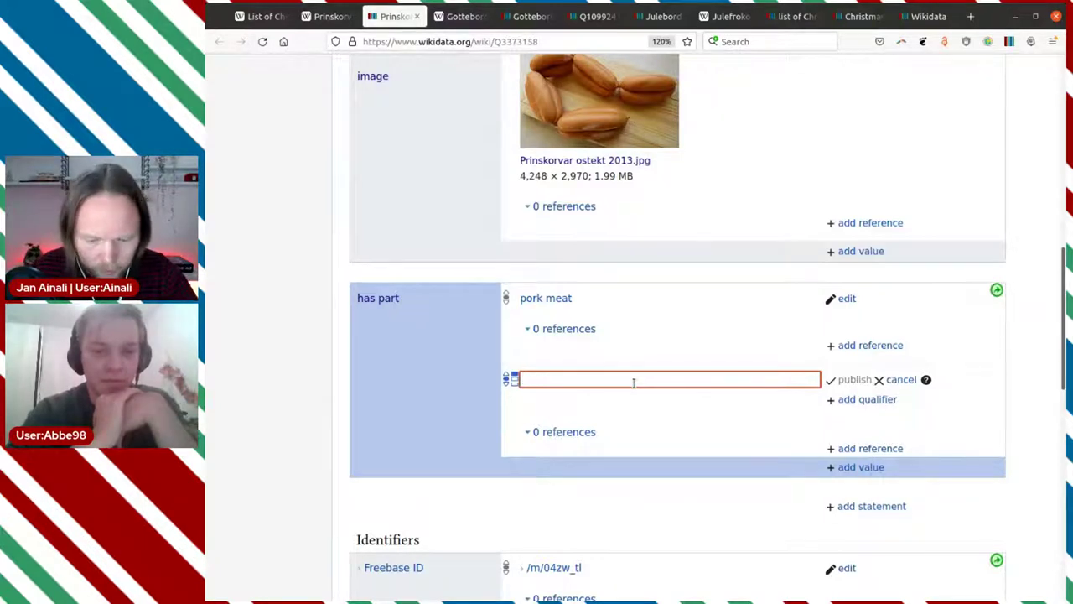
pyautogui.write('veal')
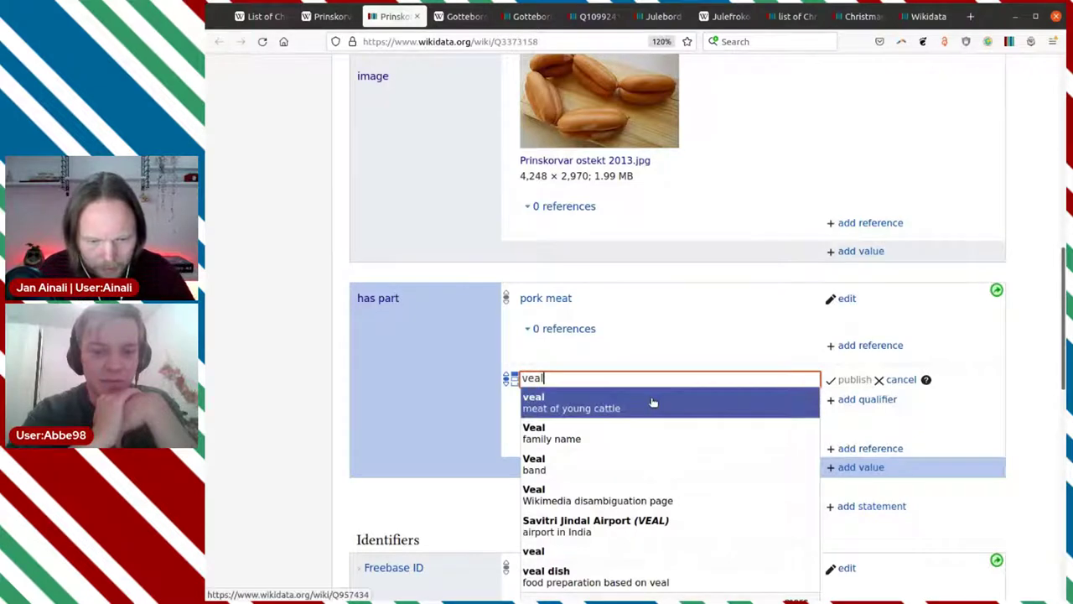
pyautogui.middleClick(653, 402)
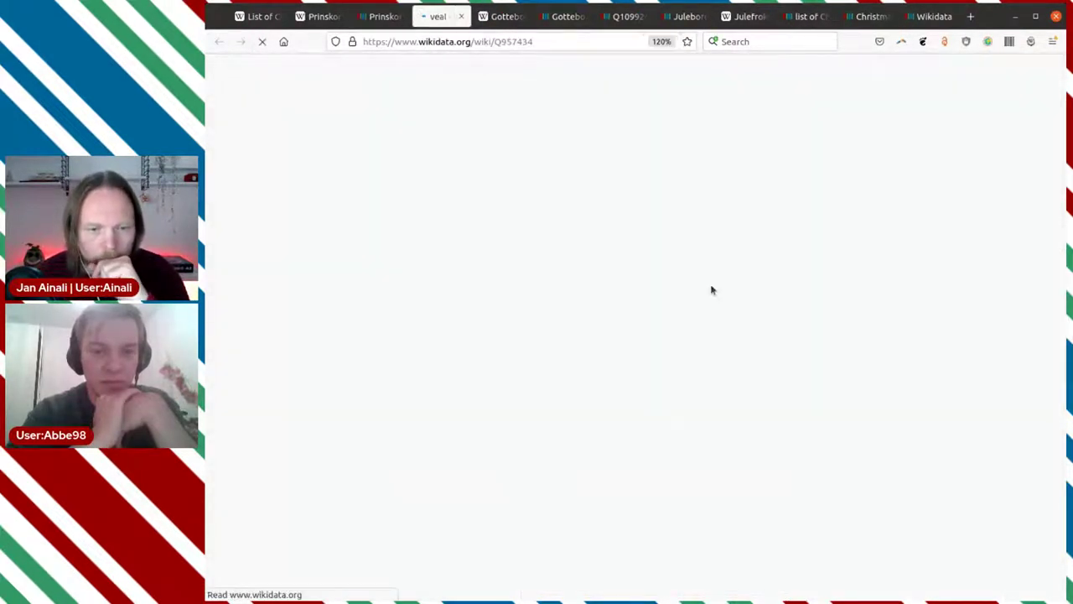
pyautogui.scroll(-5, 719, 260)
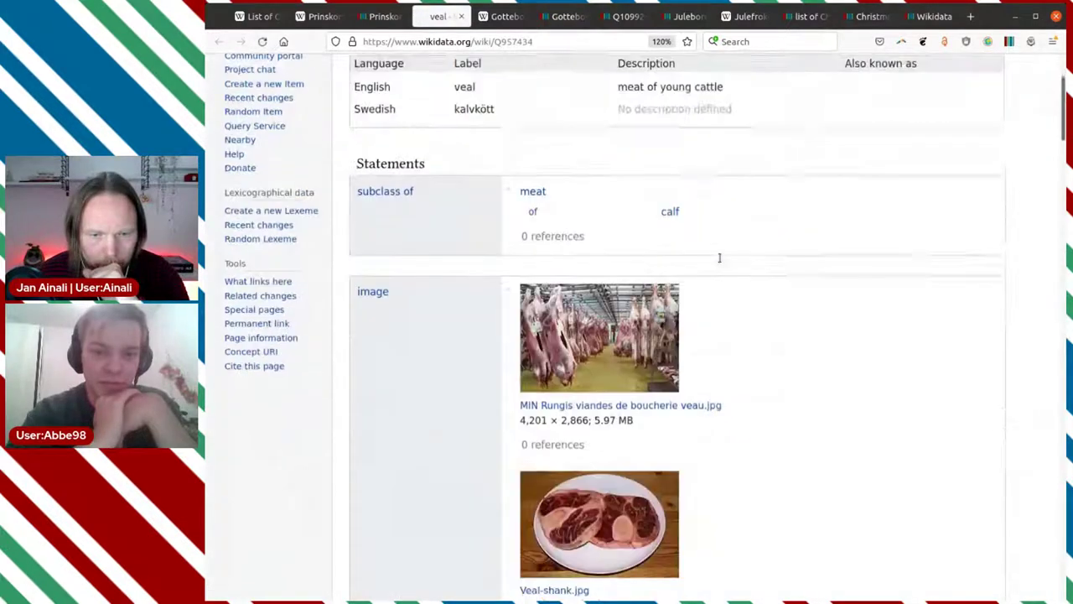
pyautogui.scroll(2, 719, 257)
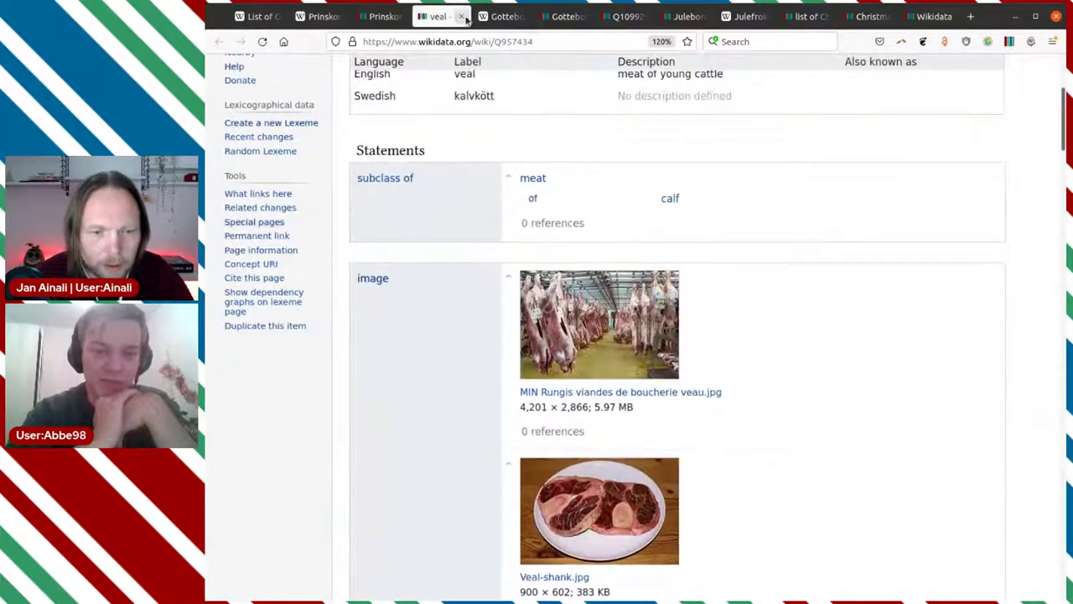
pyautogui.click(460, 16)
pyautogui.click(650, 409)
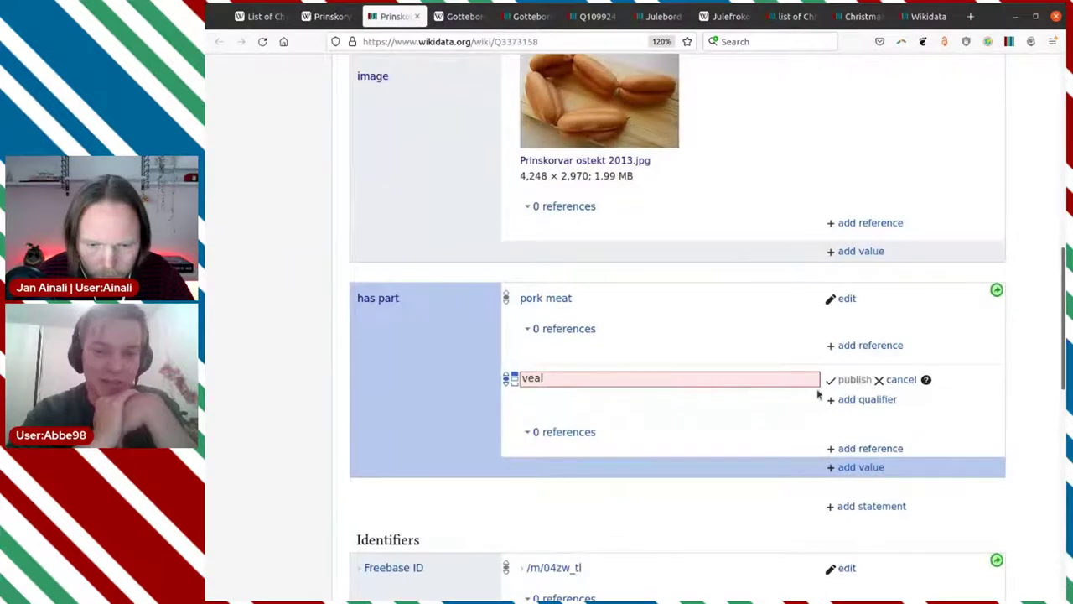
pyautogui.click(847, 379)
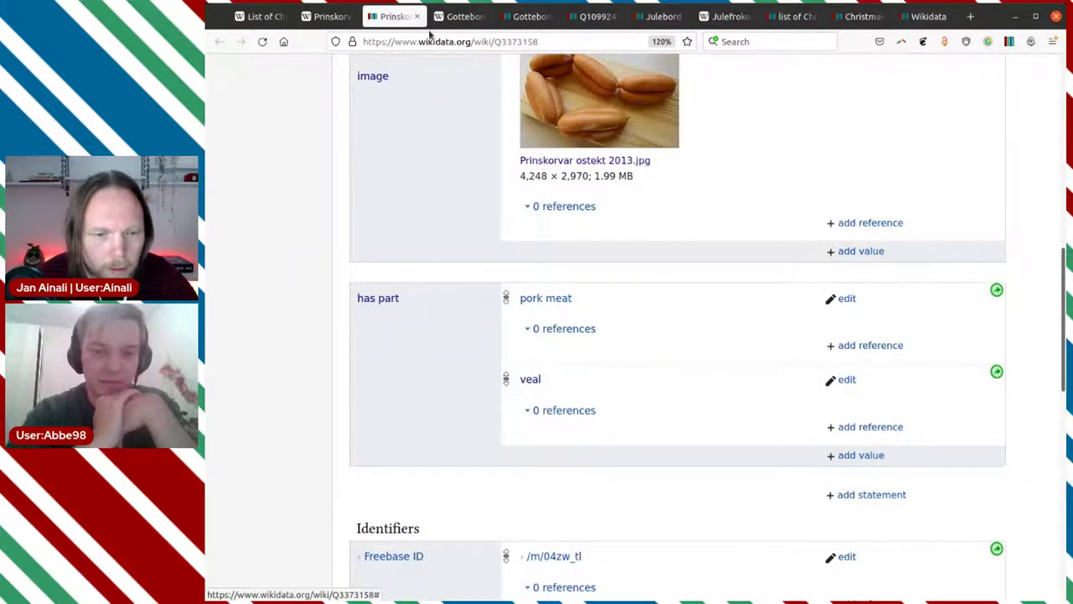
pyautogui.click(332, 16)
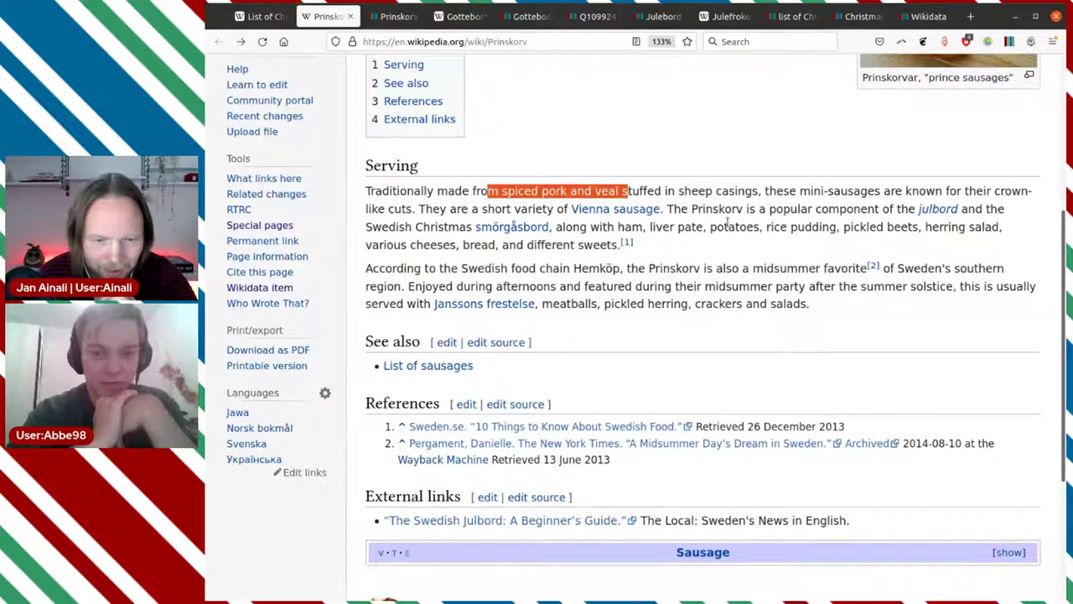
# Read the Serving section's julbord and midsummer passages and open the [2] citation
pyautogui.moveTo(732, 209); pyautogui.dragTo(759, 246)
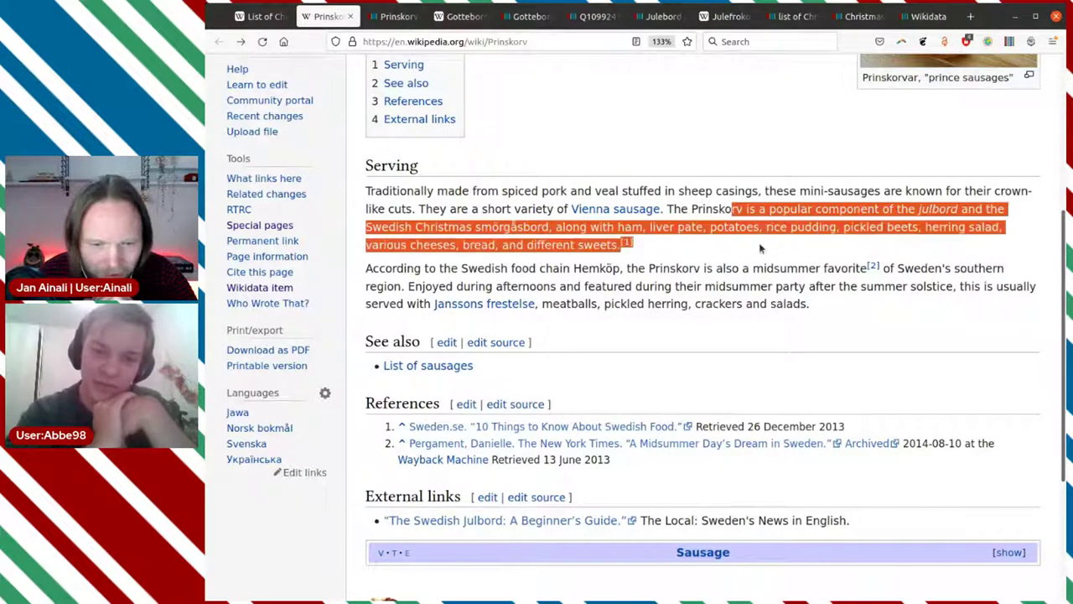
pyautogui.click(770, 233)
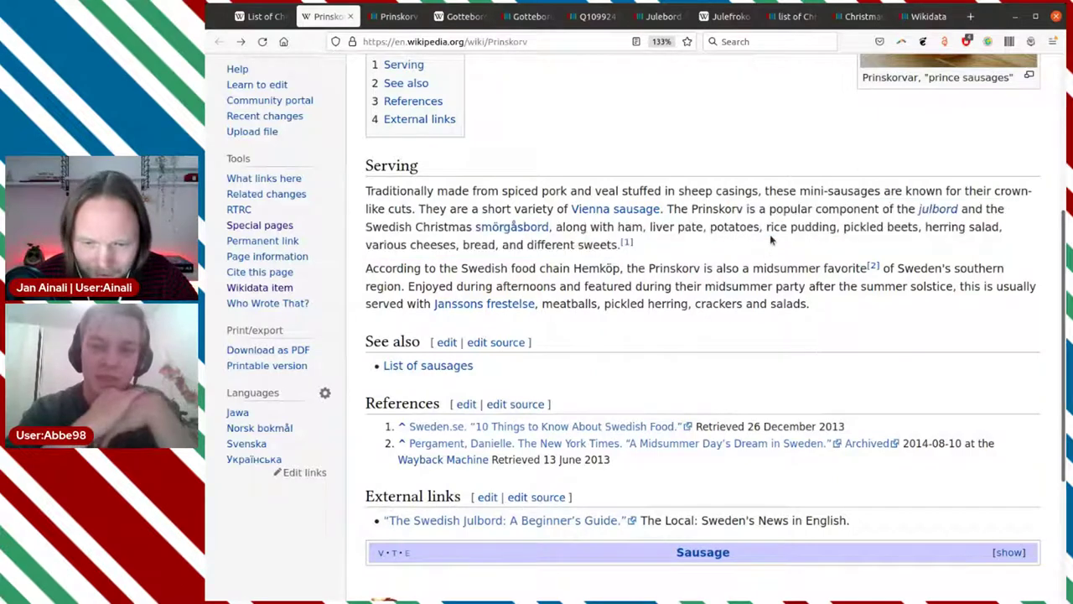
pyautogui.scroll(-2, 780, 260)
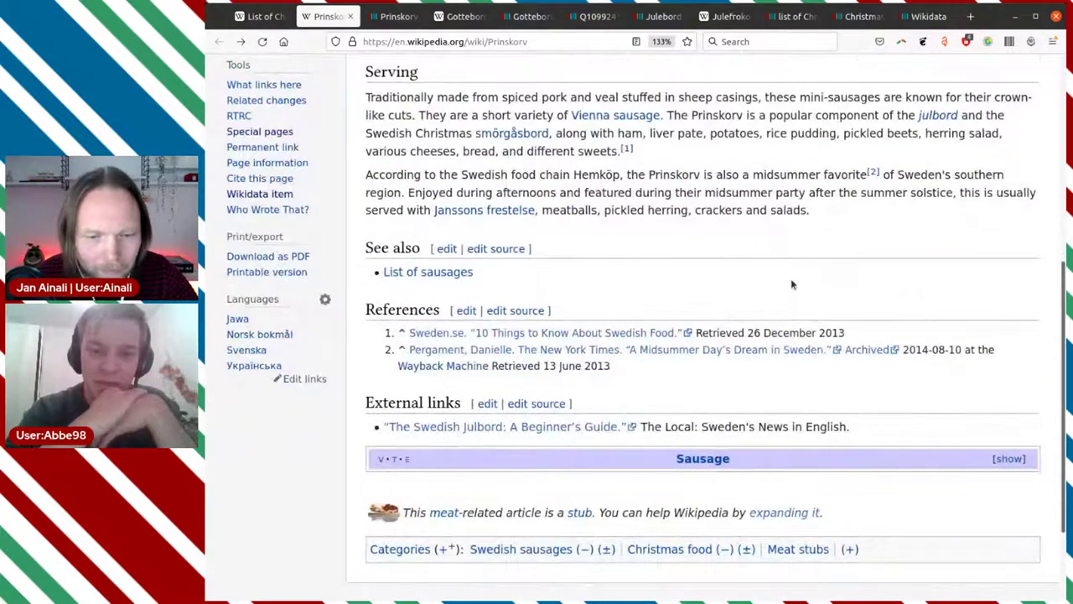
pyautogui.doubleClick(784, 175)
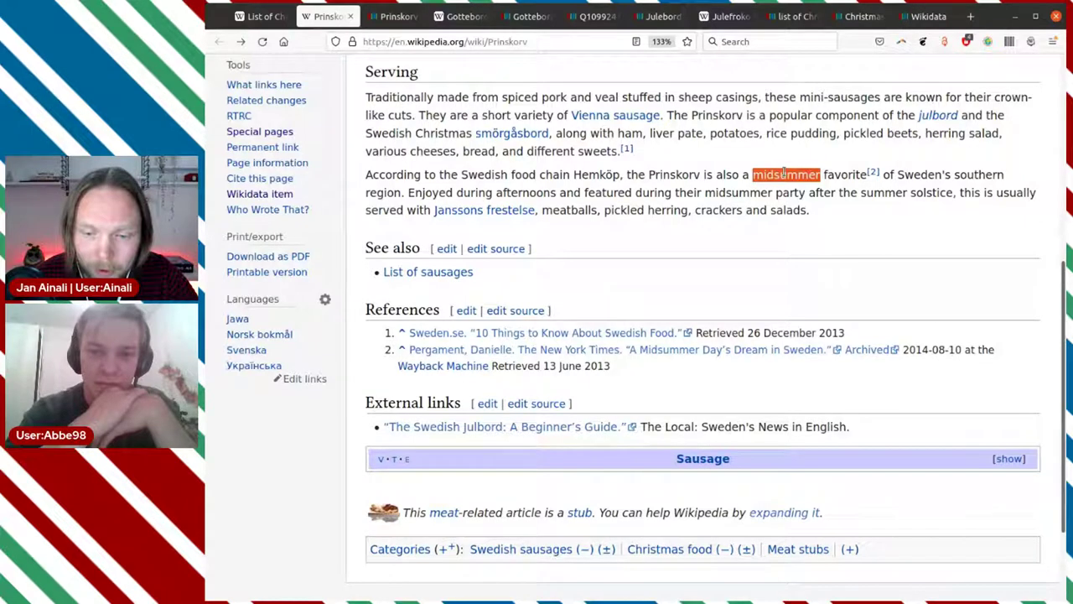
pyautogui.click(753, 207)
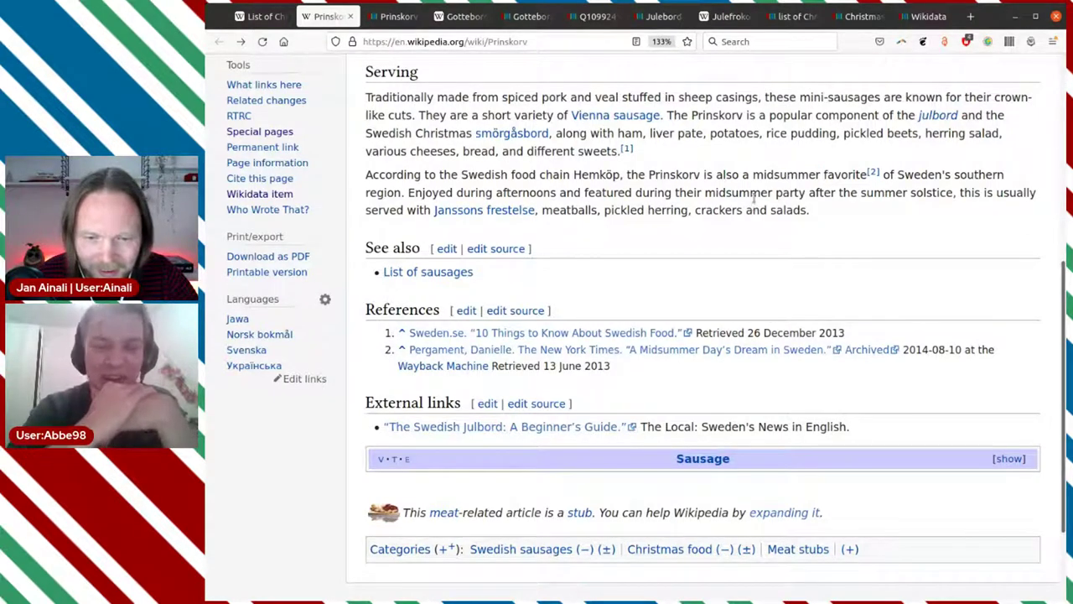
pyautogui.click(874, 173)
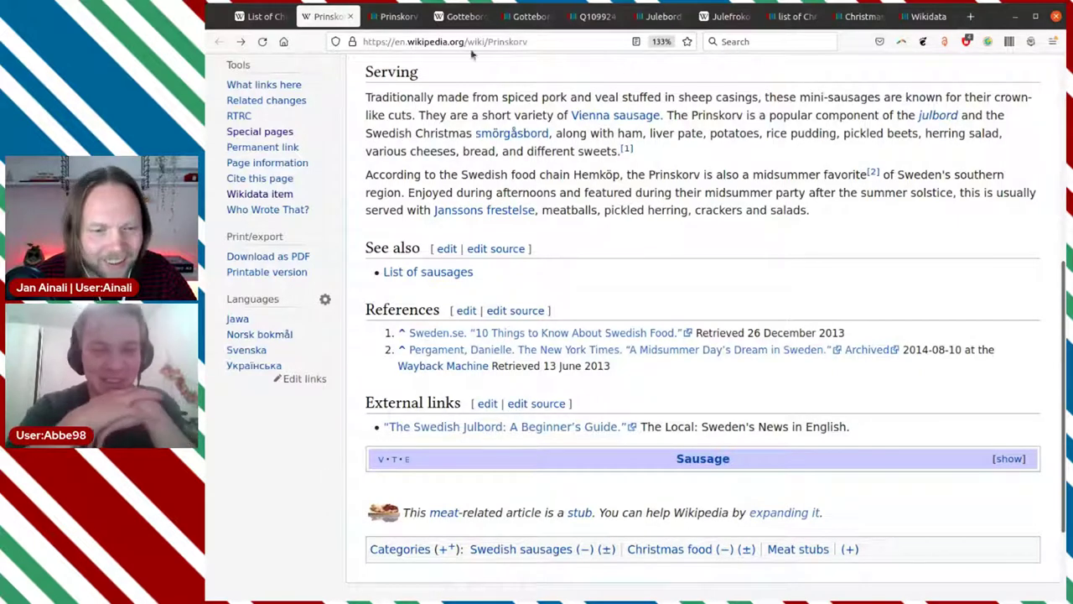
# Close the Prinskorv Wikidata and Wikipedia tabs
pyautogui.click(370, 19)
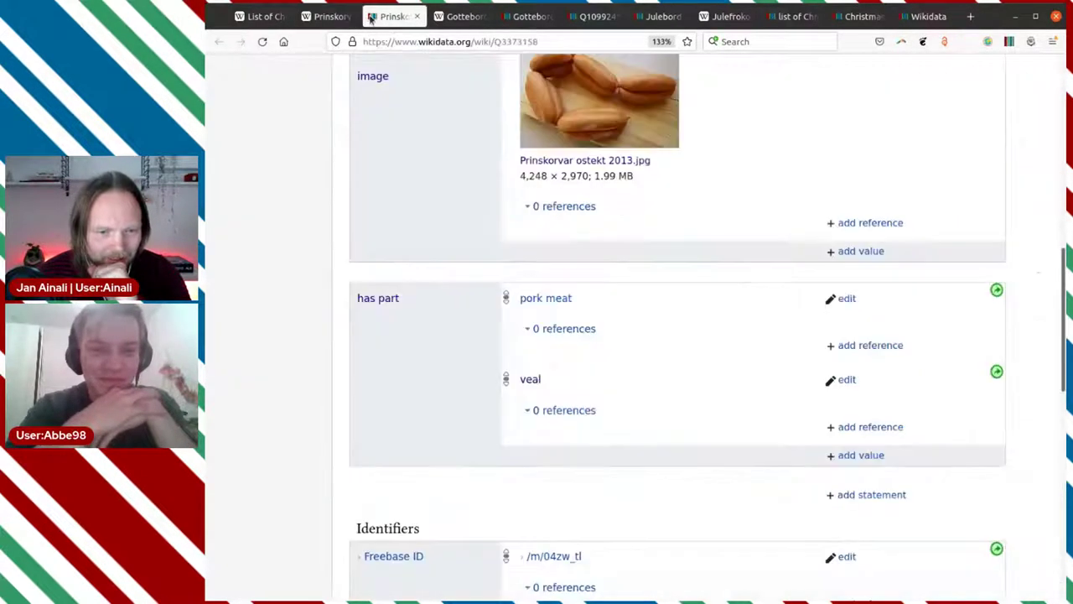
pyautogui.scroll(5, 512, 329)
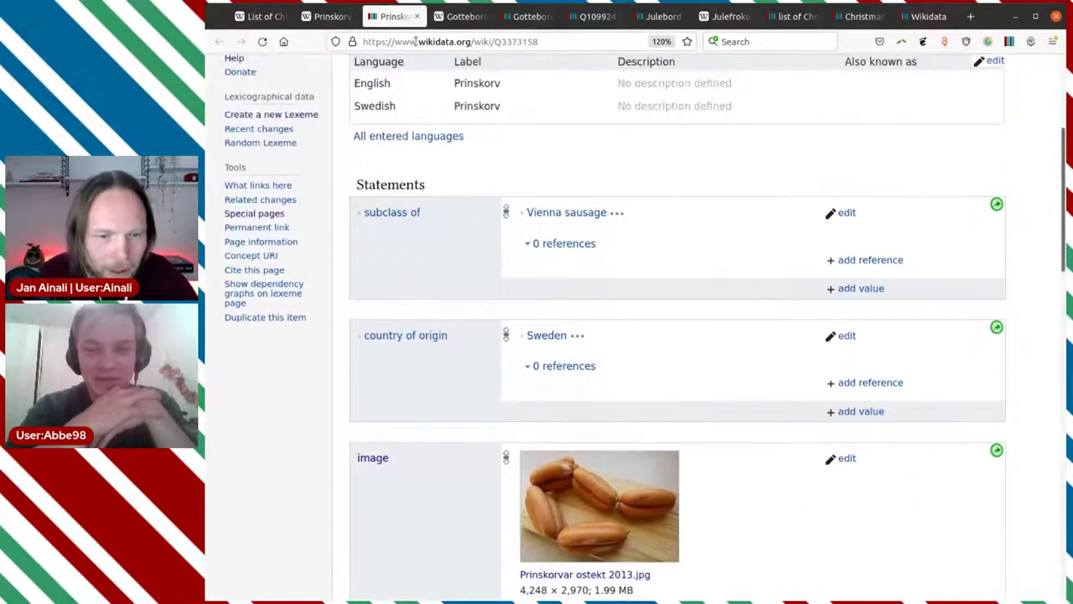
pyautogui.click(416, 17)
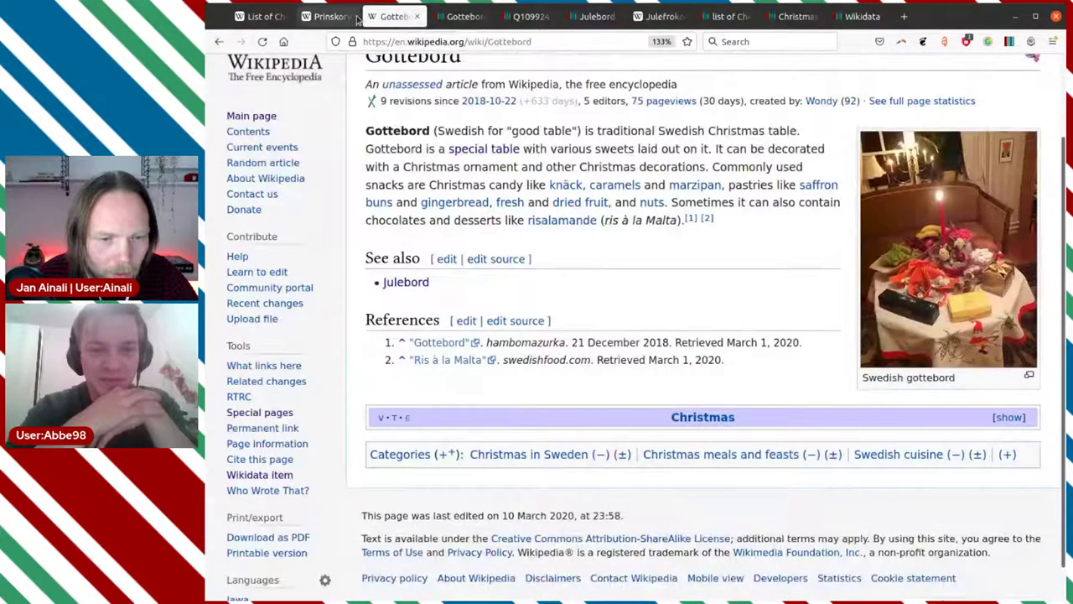
pyautogui.click(340, 17)
pyautogui.click(352, 17)
# Open the Fläskkorv article in a new tab from the List of Christmas dishes
pyautogui.click(260, 16)
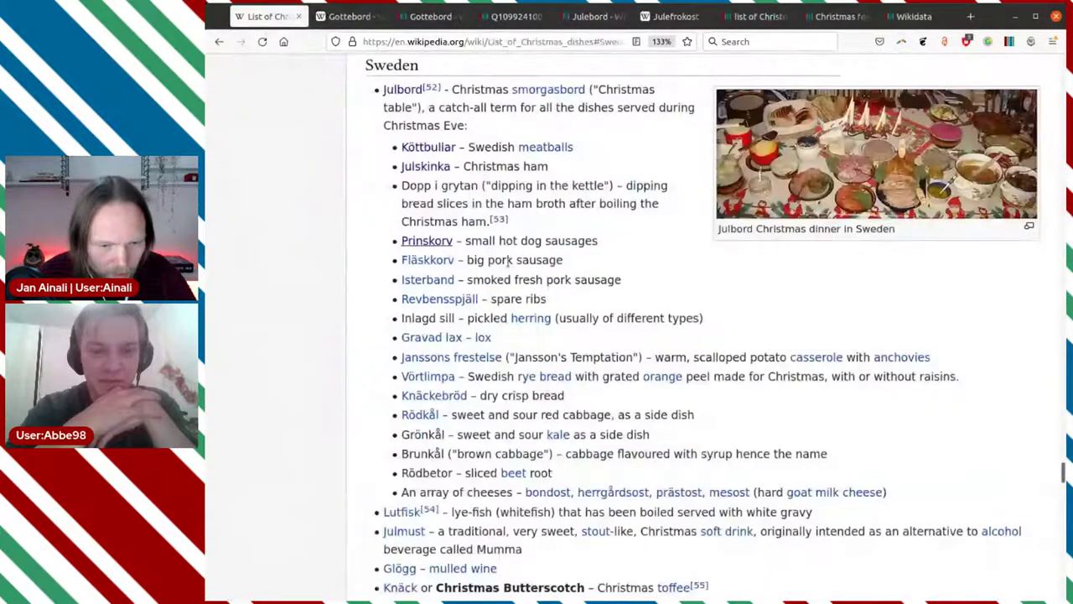
pyautogui.scroll(-2, 514, 266)
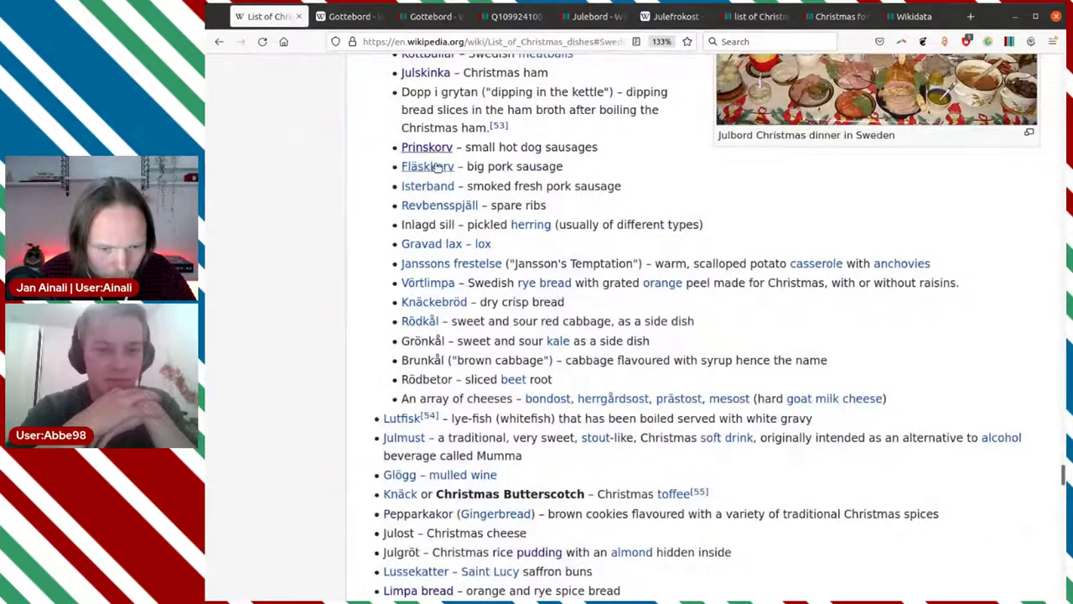
pyautogui.middleClick(436, 167)
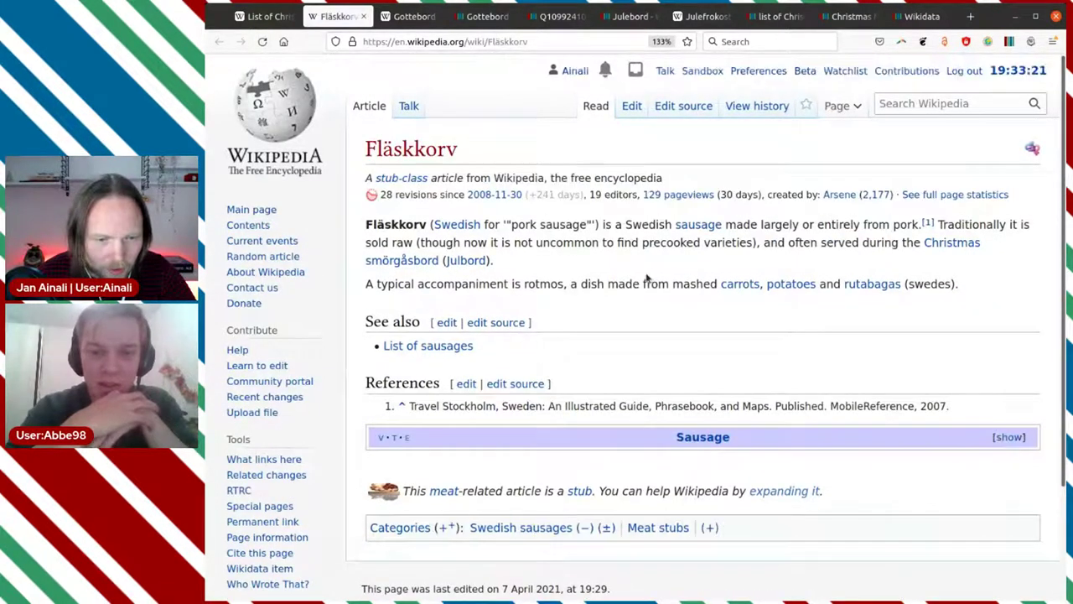
pyautogui.scroll(-2, 644, 281)
pyautogui.scroll(2, 644, 281)
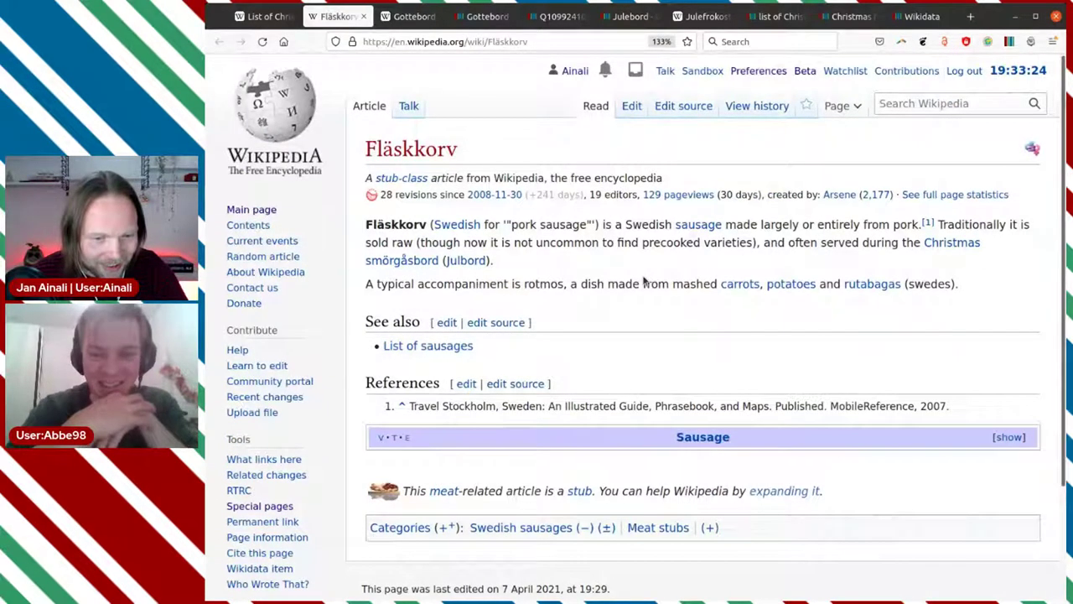
pyautogui.scroll(-2, 643, 281)
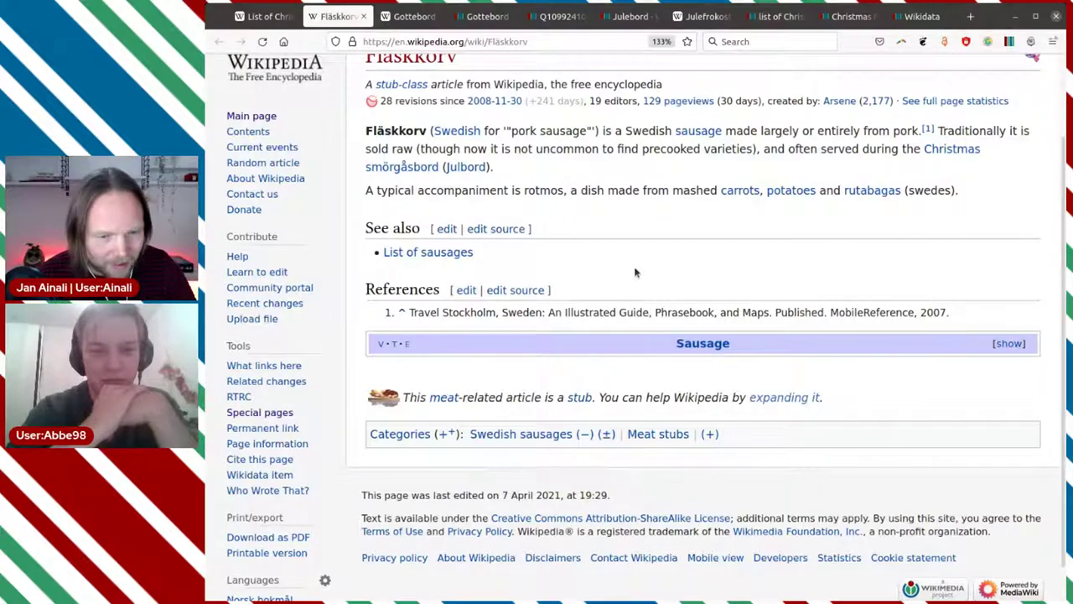
pyautogui.scroll(2, 635, 271)
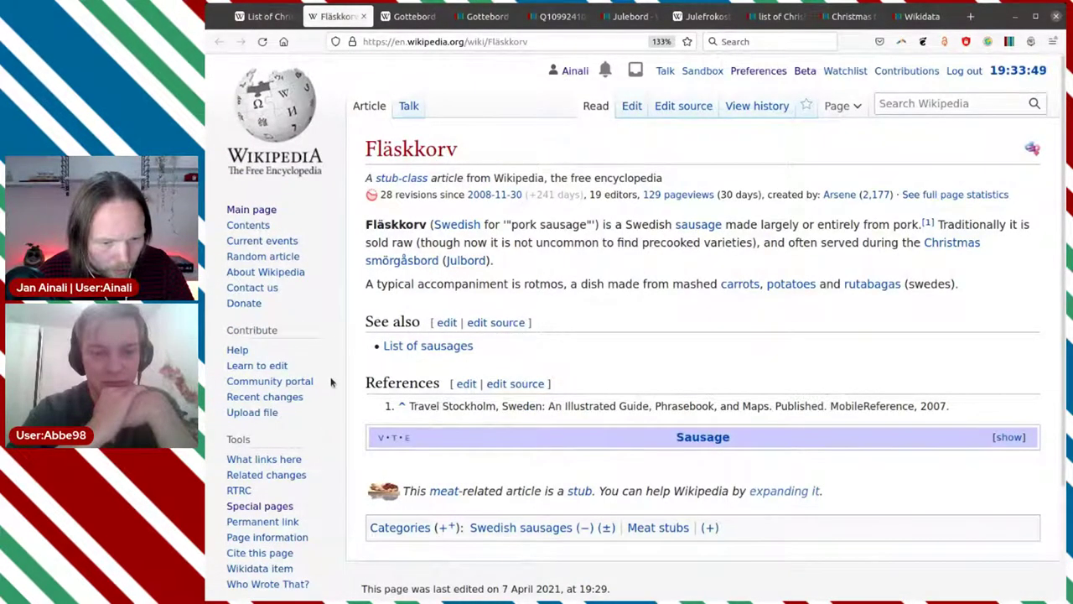
pyautogui.scroll(-2, 334, 383)
# Open the fläskkorv Wikidata item in a new tab from the article sidebar
pyautogui.middleClick(277, 440)
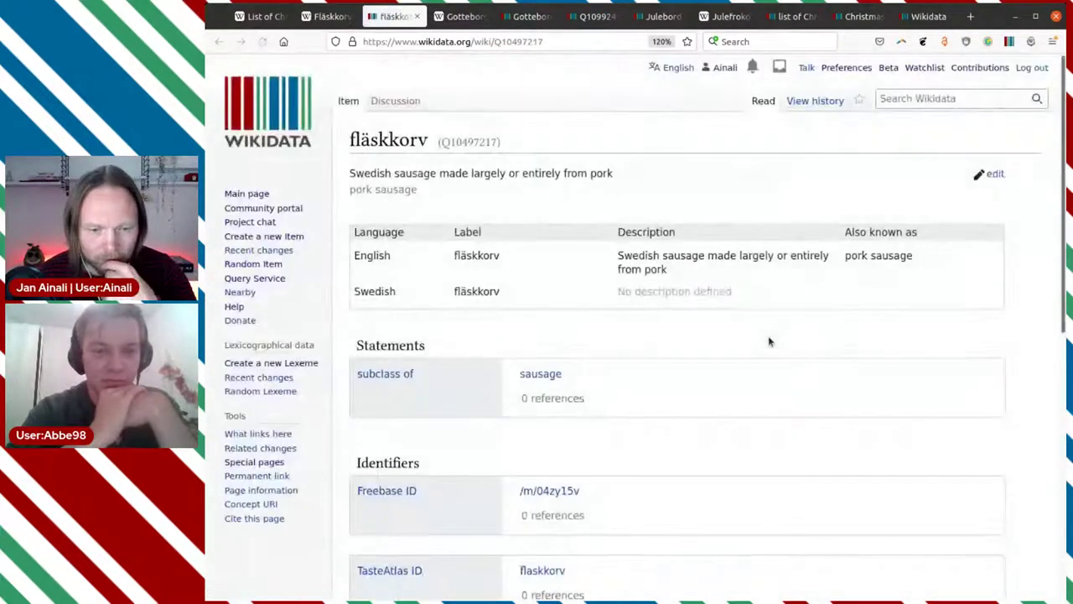
pyautogui.scroll(-3, 769, 340)
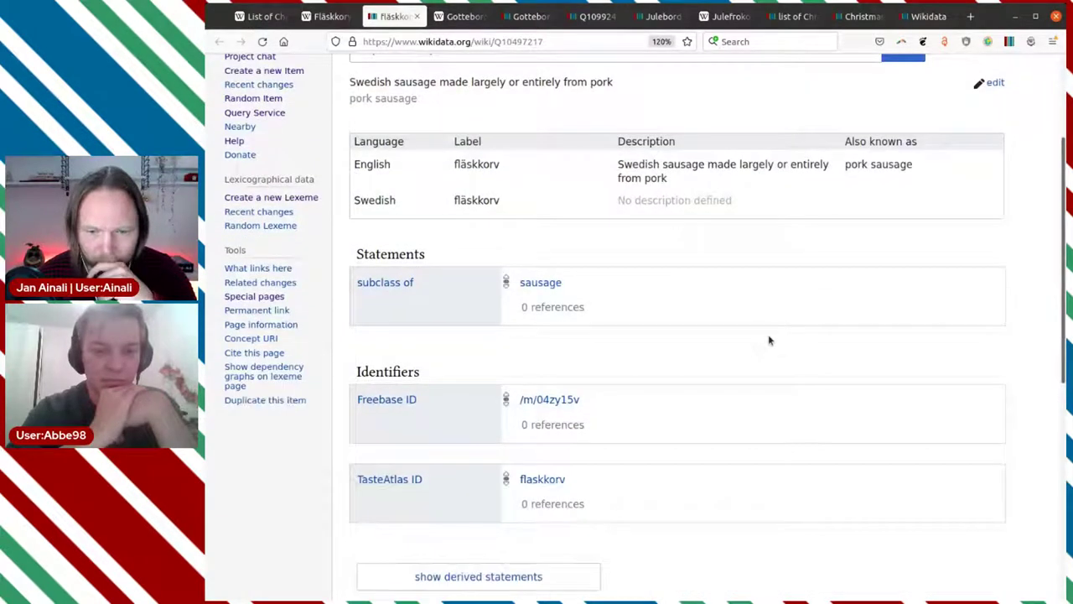
pyautogui.scroll(2, 769, 335)
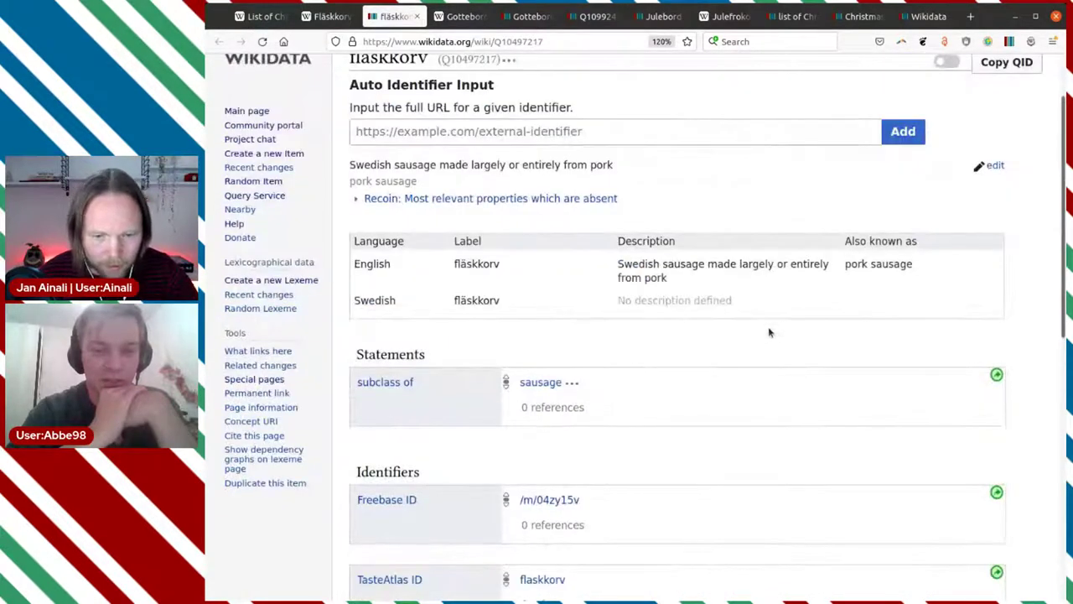
pyautogui.scroll(-2, 768, 326)
pyautogui.scroll(-2, 769, 332)
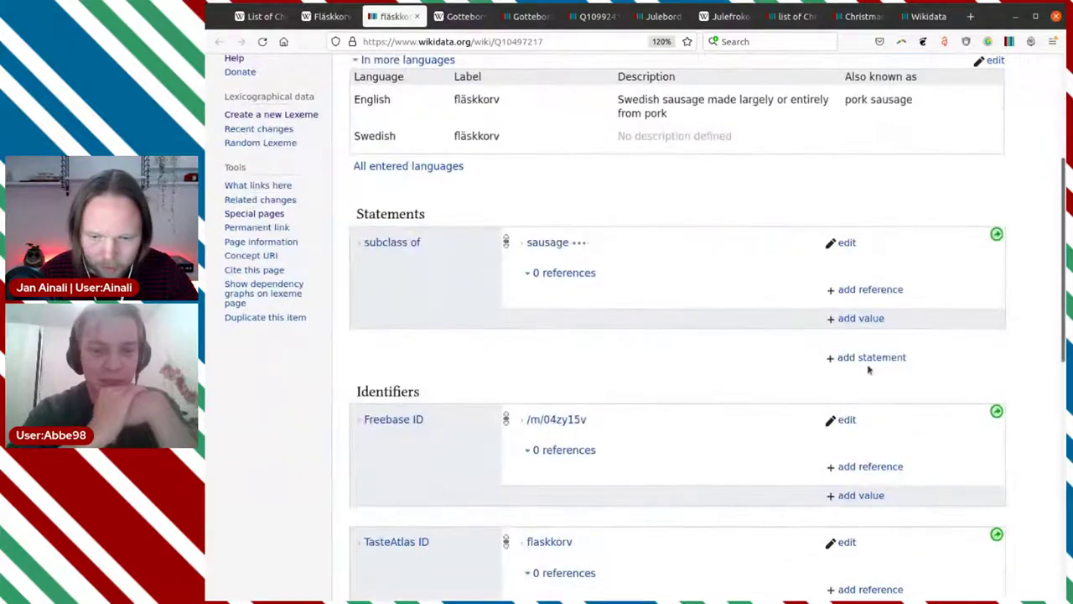
# Compare the Fläskkorv Wikipedia article with its Wikidata item, ending on the item
pyautogui.hotkey('ctrl', 'pageup')
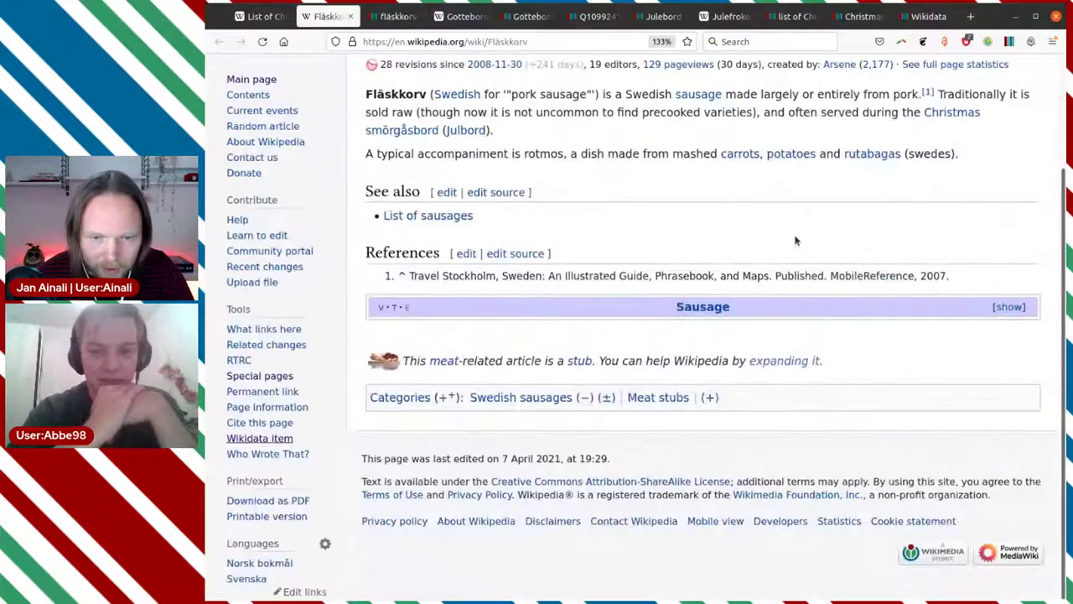
pyautogui.hotkey('ctrl', 'pagedown')
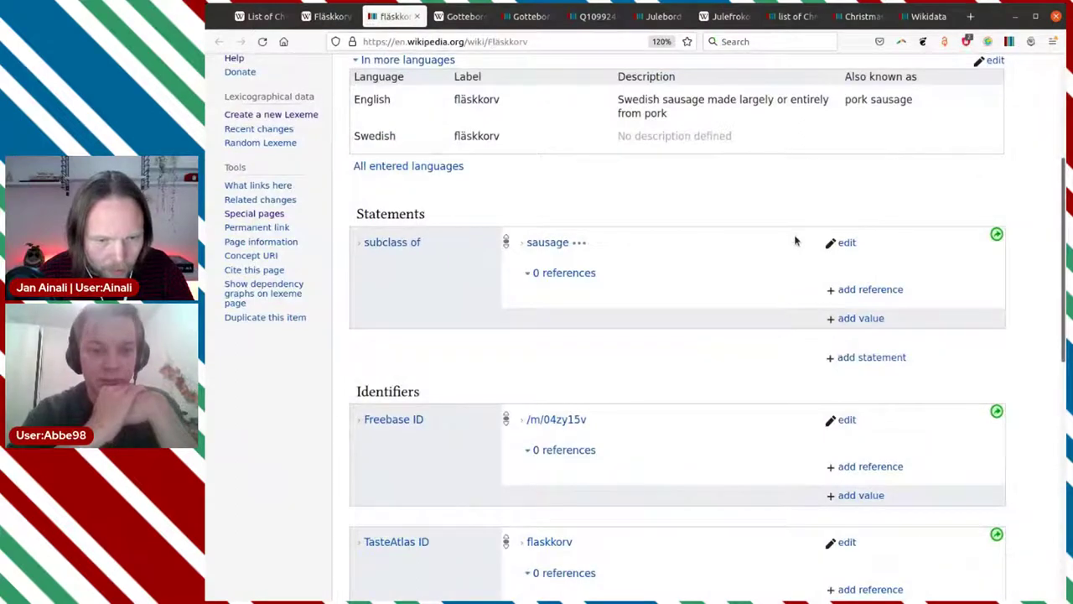
pyautogui.hotkey('ctrl', 'pageup')
pyautogui.scroll(-2, 795, 238)
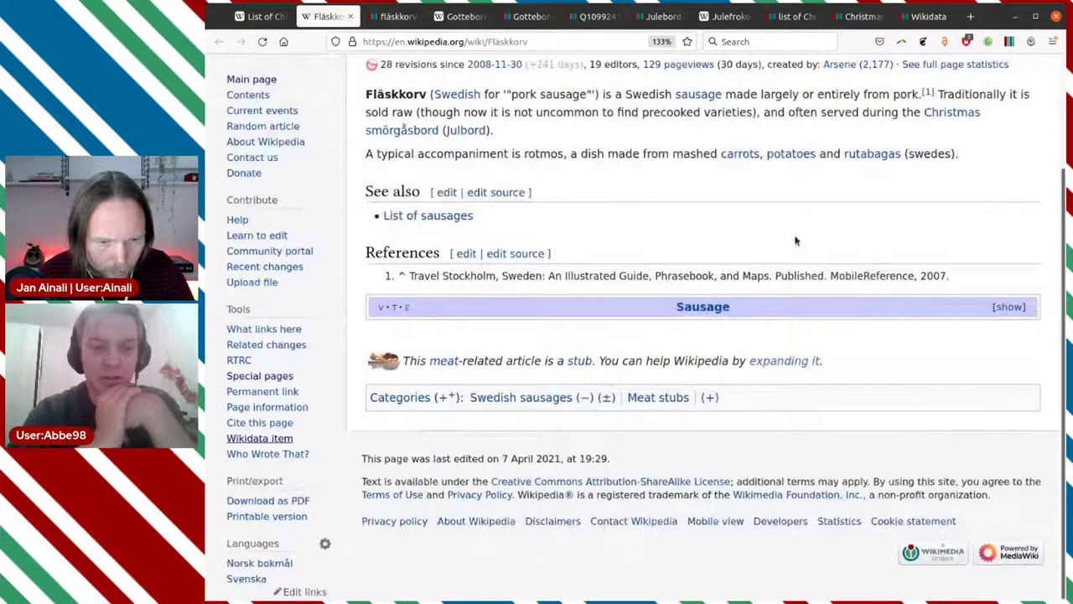
pyautogui.scroll(1, 796, 240)
pyautogui.scroll(-2, 796, 241)
pyautogui.hotkey('ctrl', 'pagedown')
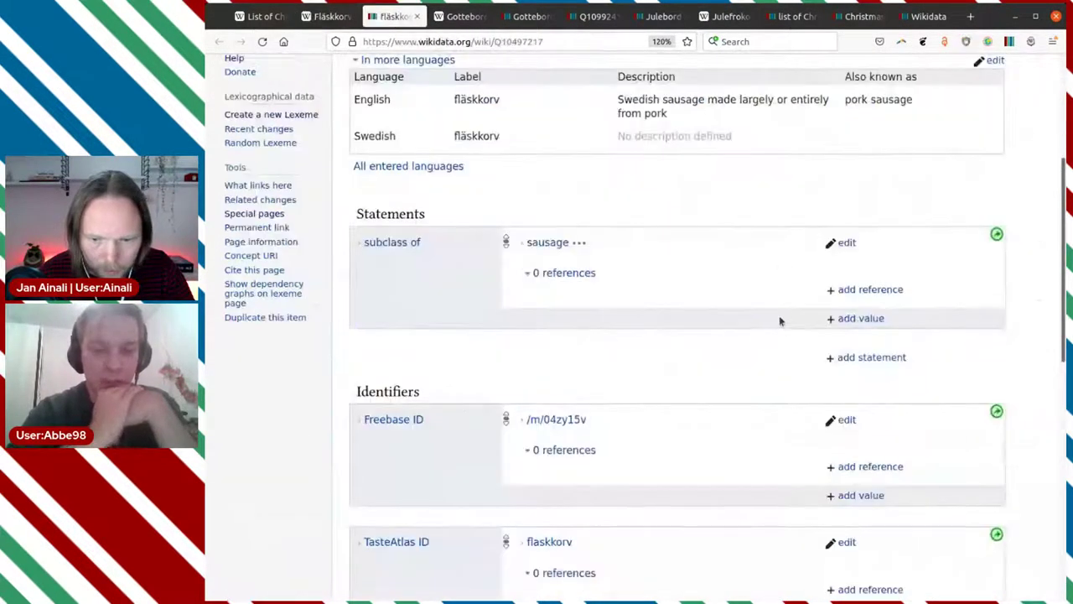
pyautogui.scroll(-2, 780, 319)
# Add and publish a country of origin statement with value Sweden on fläskkorv
pyautogui.click(847, 277)
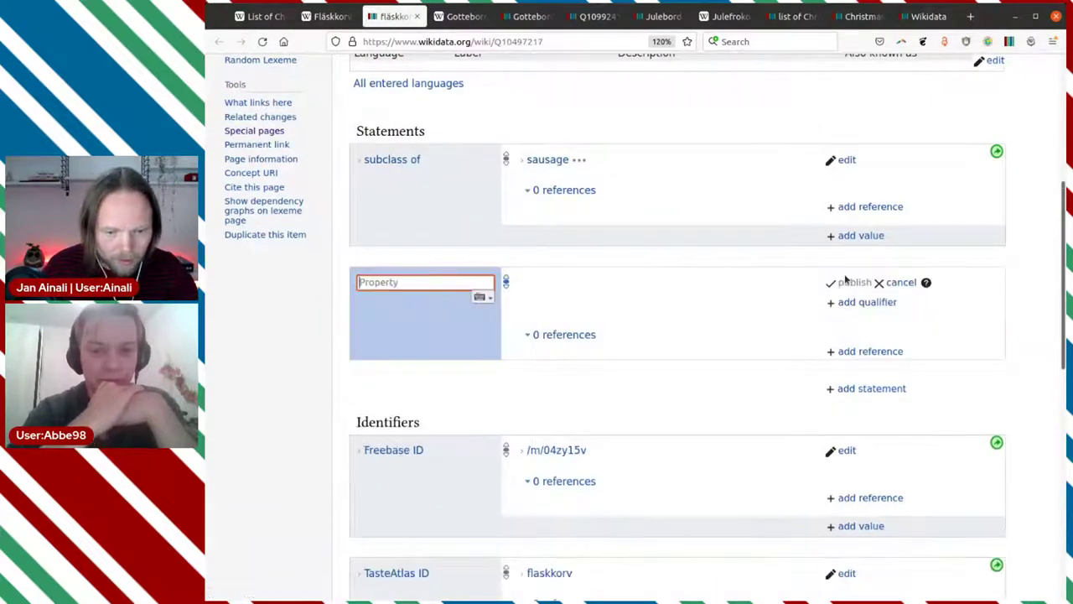
pyautogui.write('cou')
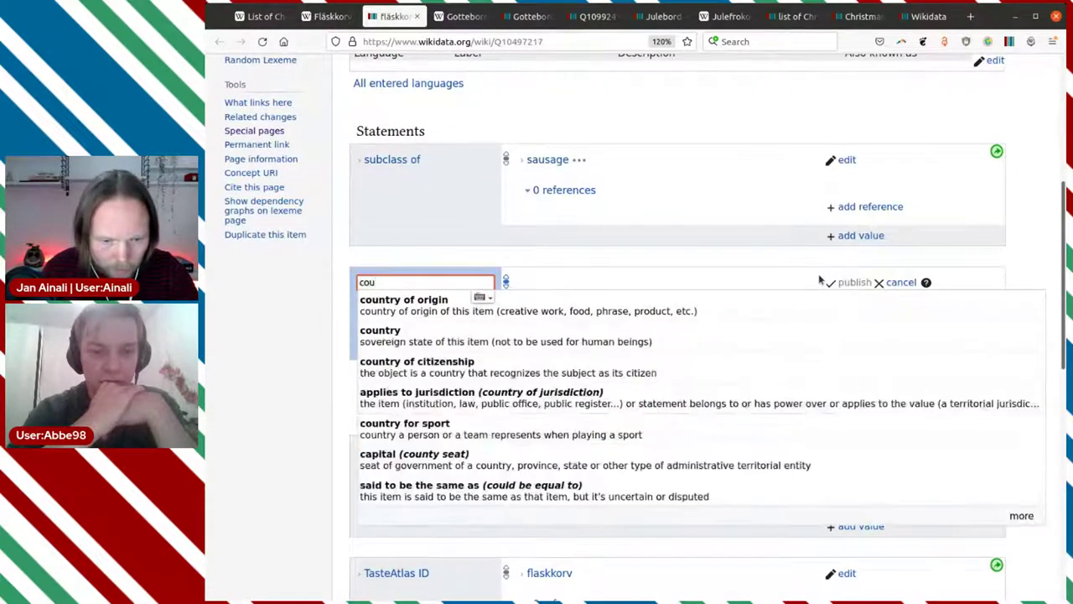
pyautogui.click(693, 303)
pyautogui.write('Sw')
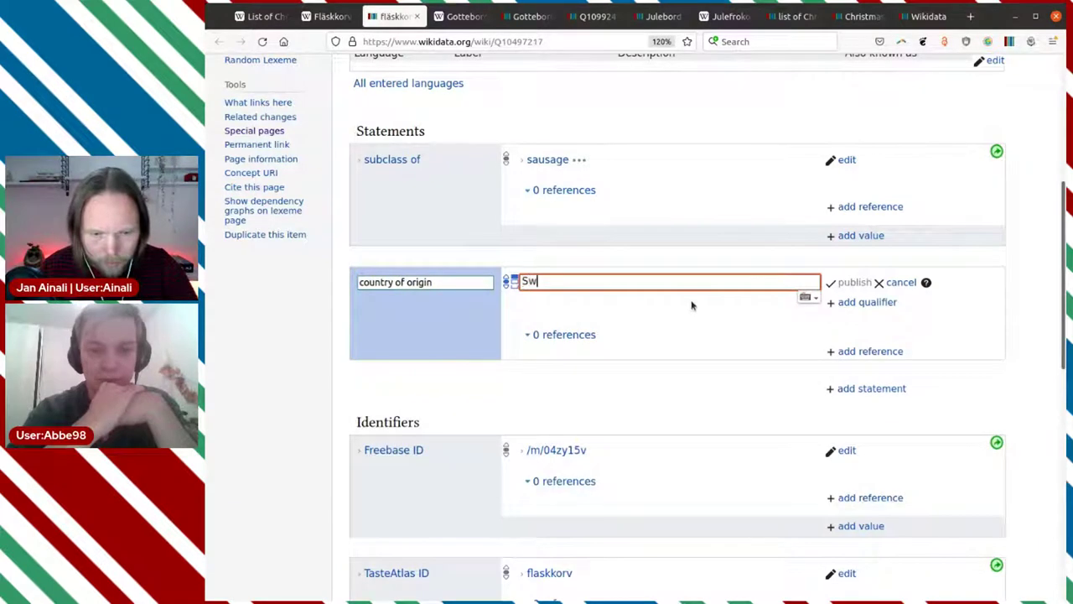
pyautogui.write('eden')
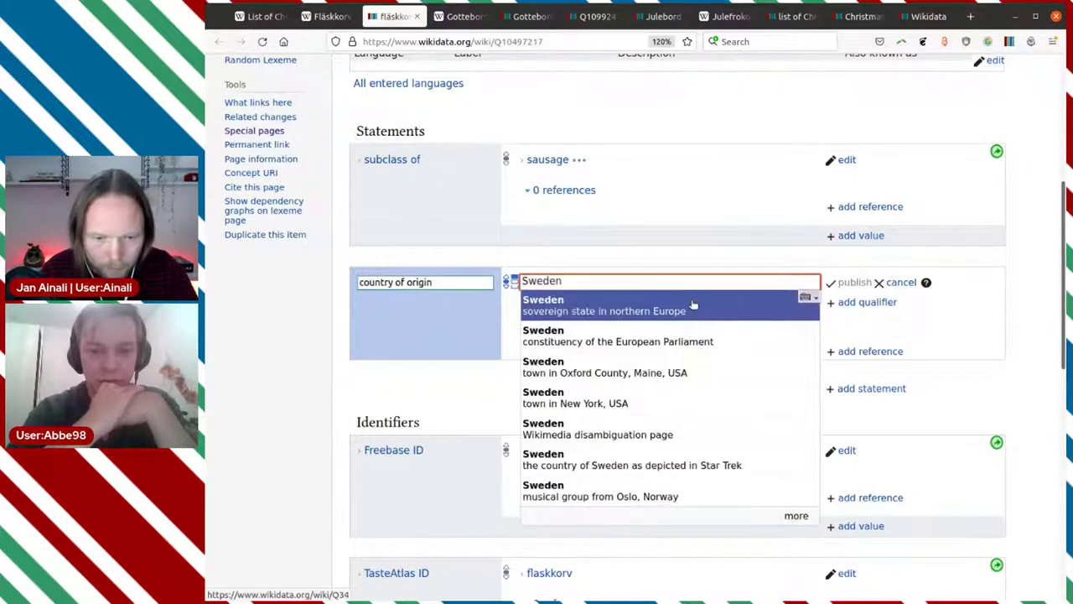
pyautogui.click(692, 303)
pyautogui.click(840, 283)
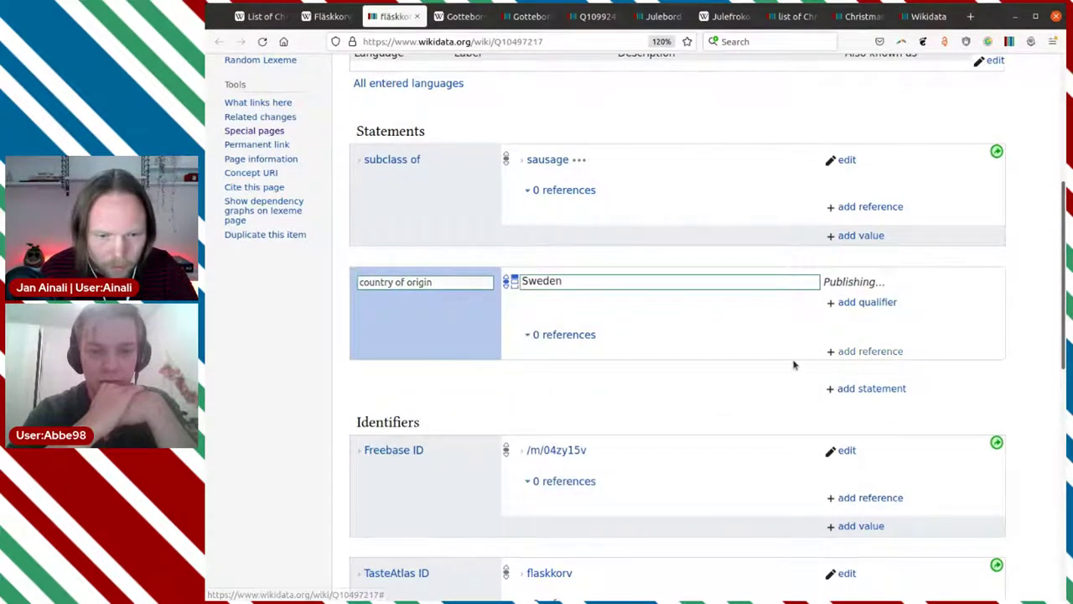
pyautogui.scroll(-2, 794, 364)
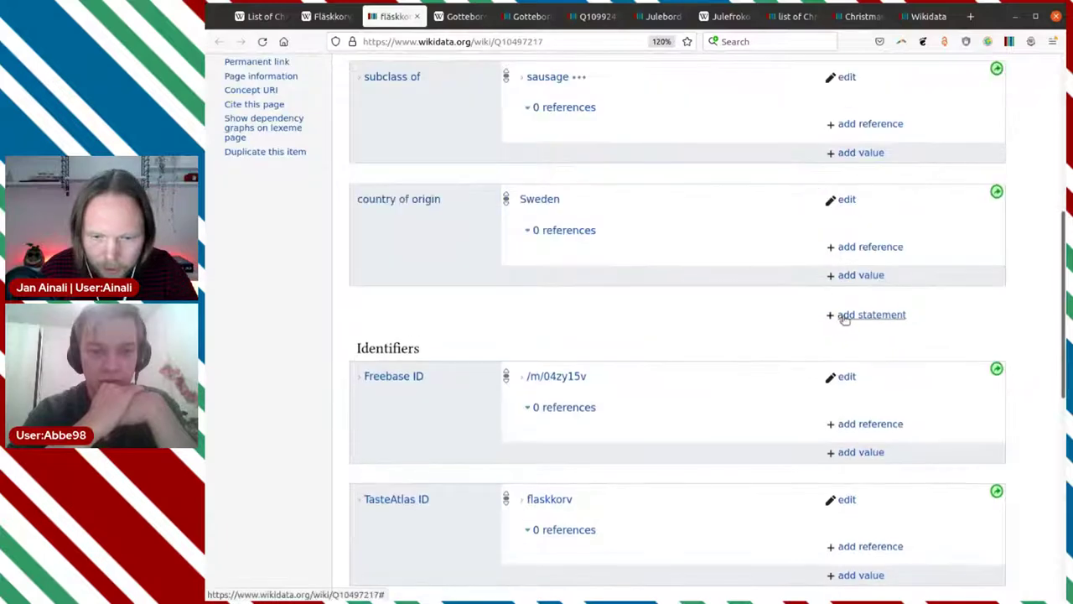
# Add and publish a has part statement with the value pork meat
pyautogui.click(777, 310)
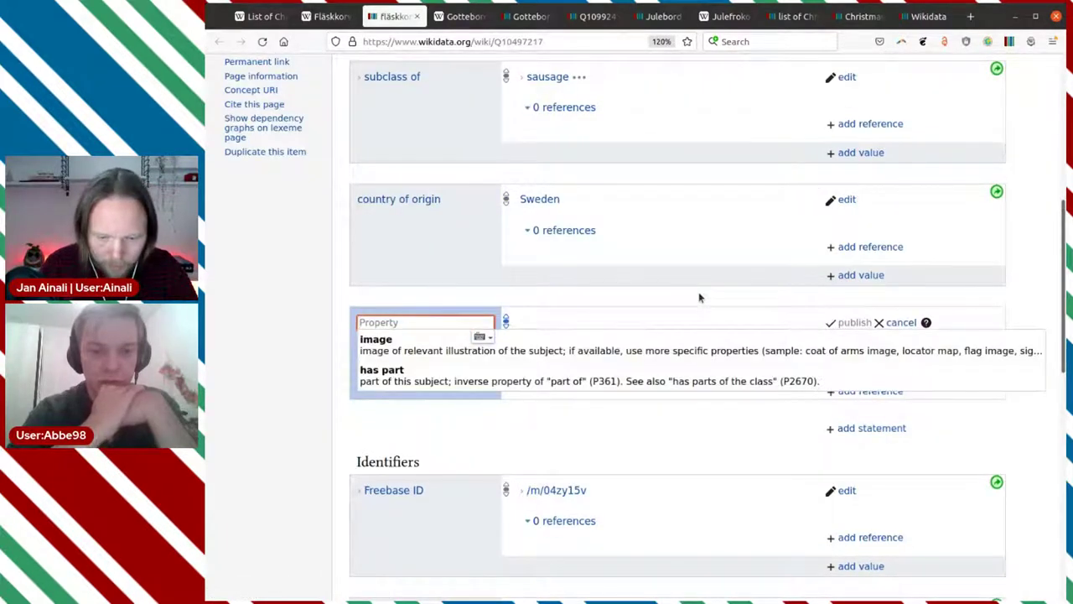
pyautogui.write('has')
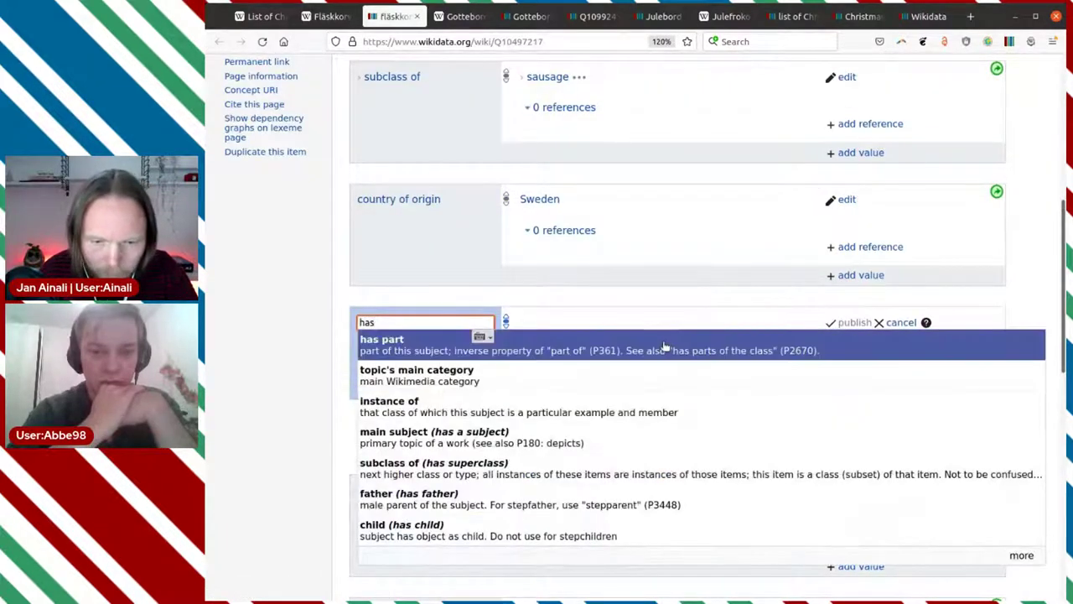
pyautogui.click(664, 346)
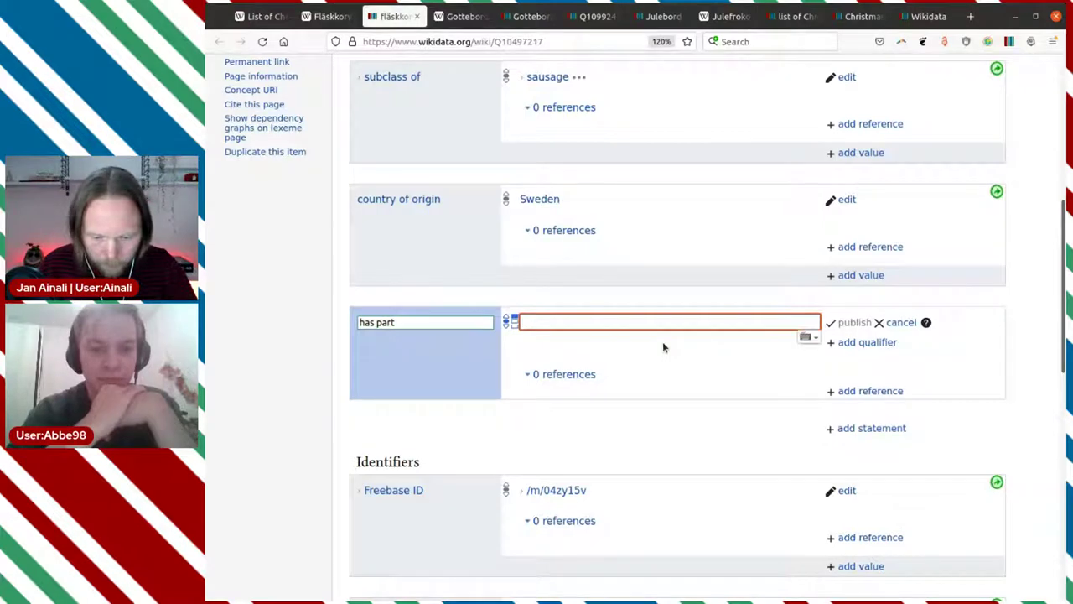
pyautogui.write('pork')
pyautogui.click(664, 346)
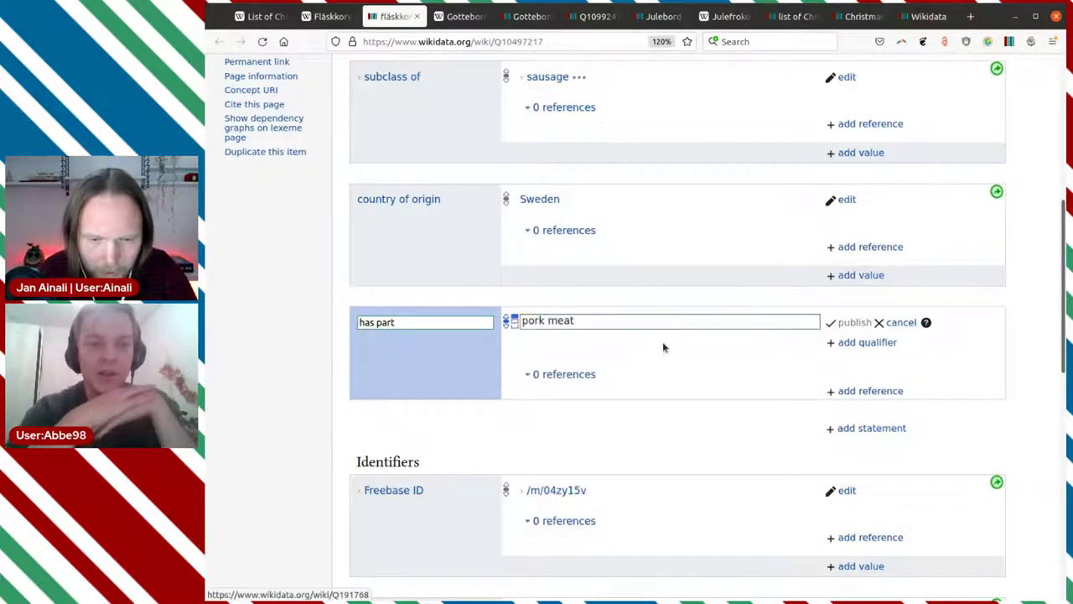
pyautogui.click(846, 323)
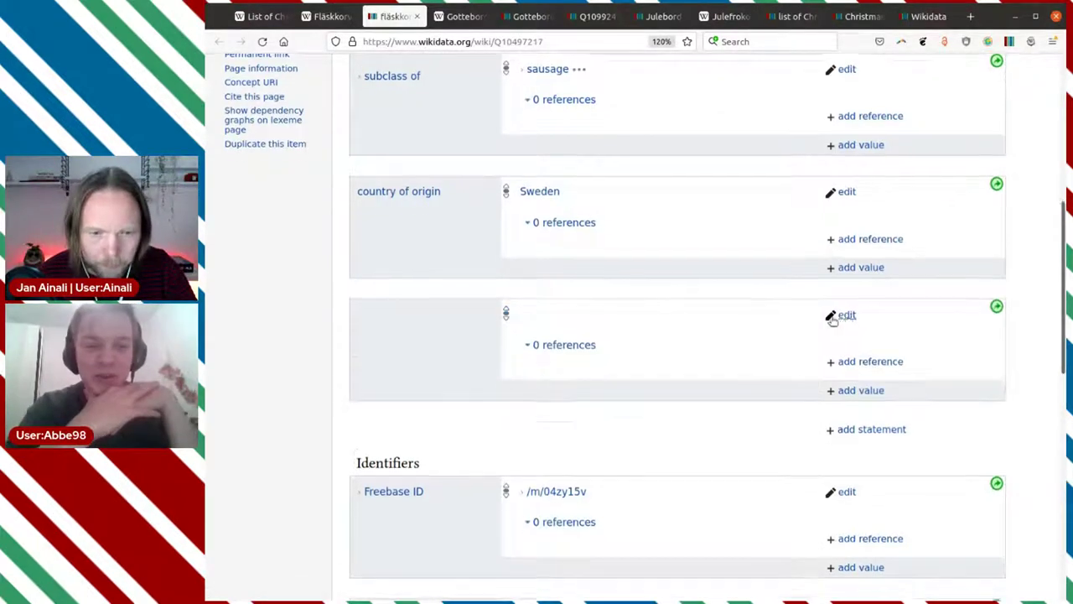
pyautogui.scroll(-5, 754, 289)
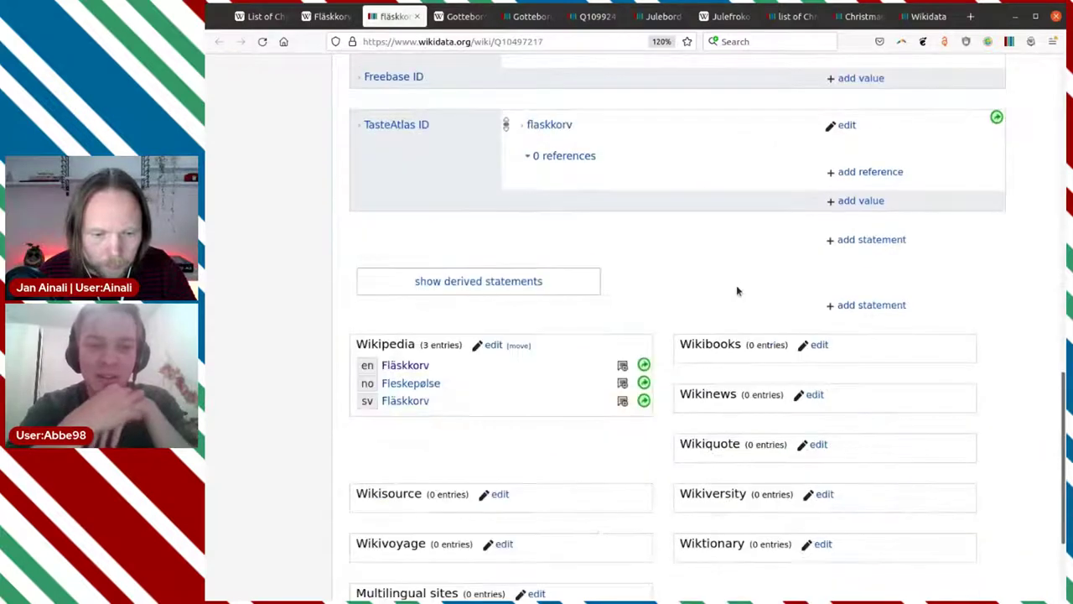
# Open the sv Fläskkorv article and go to the Commons page for File:Rotmos med fläskkorv.jpg
pyautogui.click(419, 403)
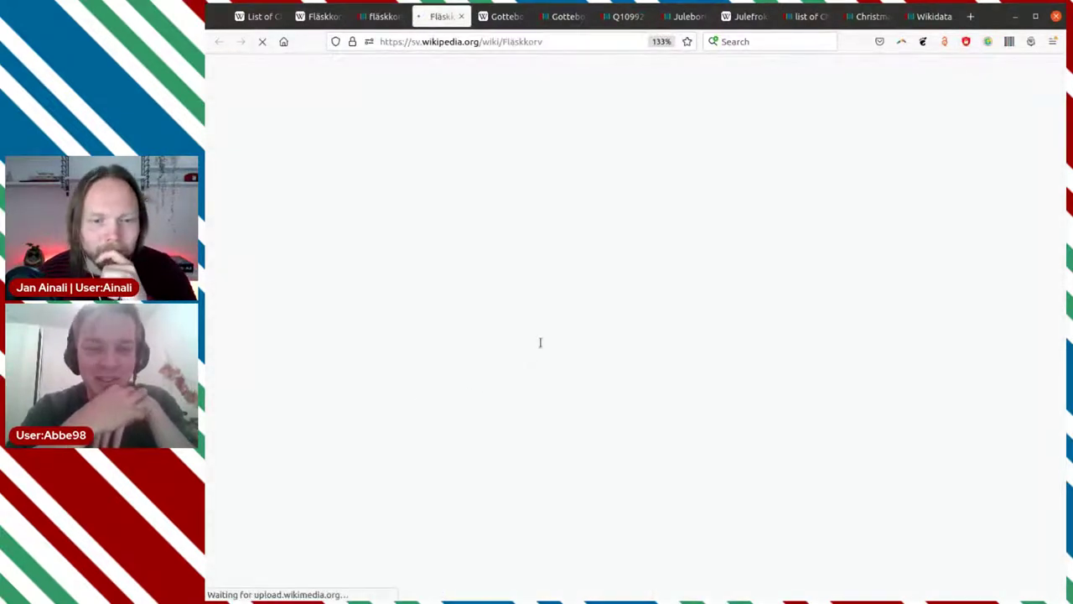
pyautogui.scroll(-3, 553, 329)
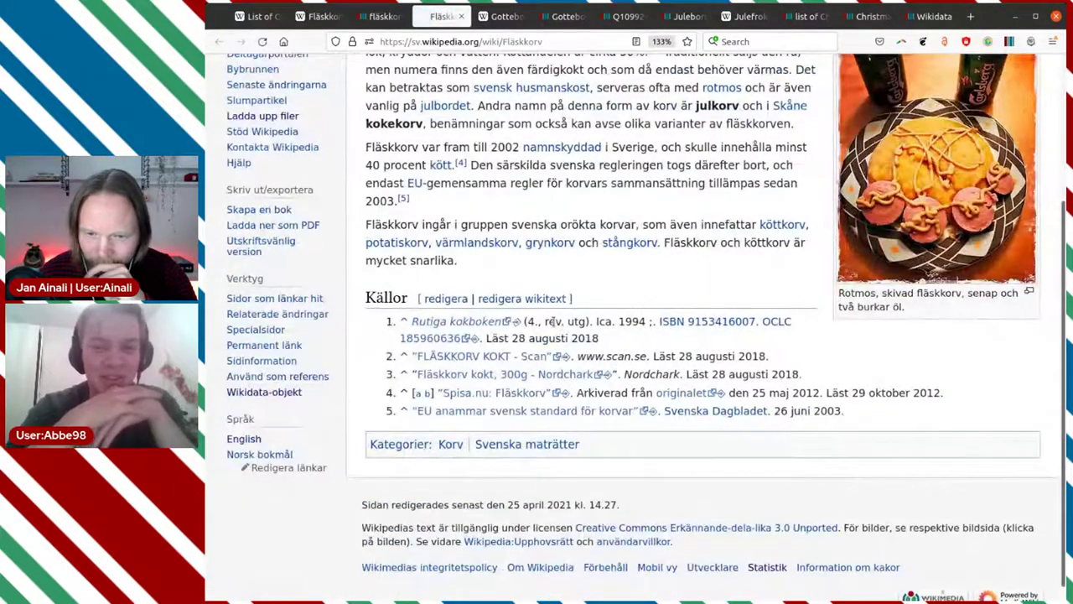
pyautogui.scroll(2, 551, 321)
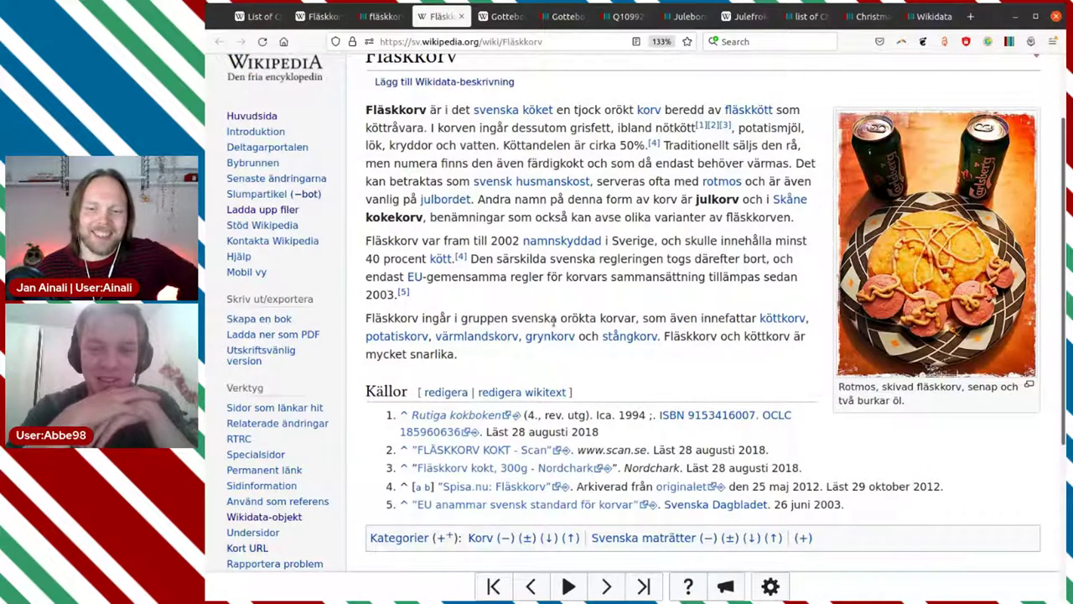
pyautogui.click(876, 275)
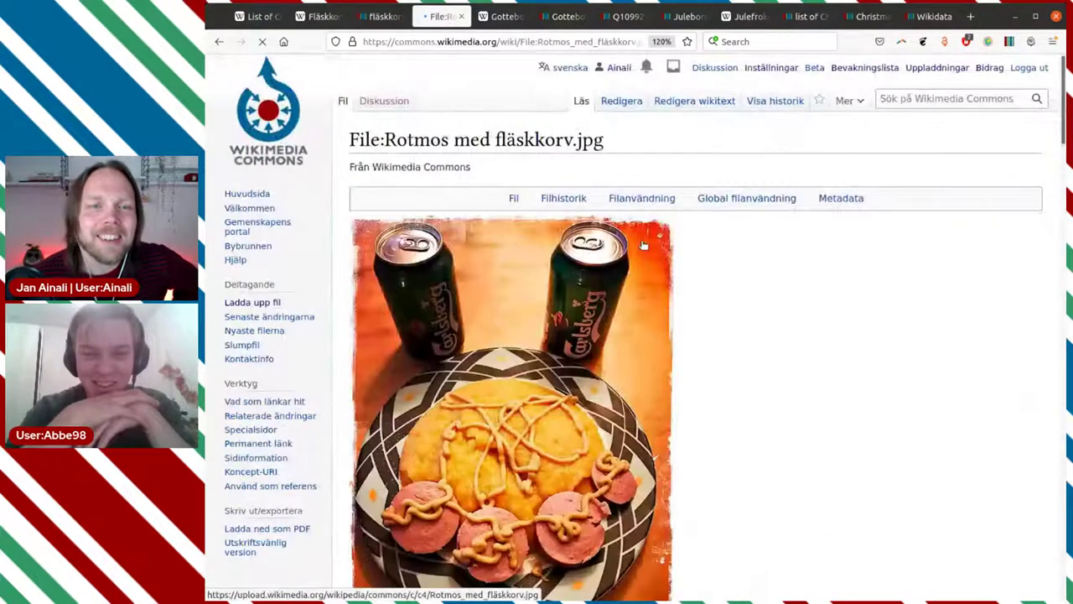
pyautogui.scroll(-3, 748, 351)
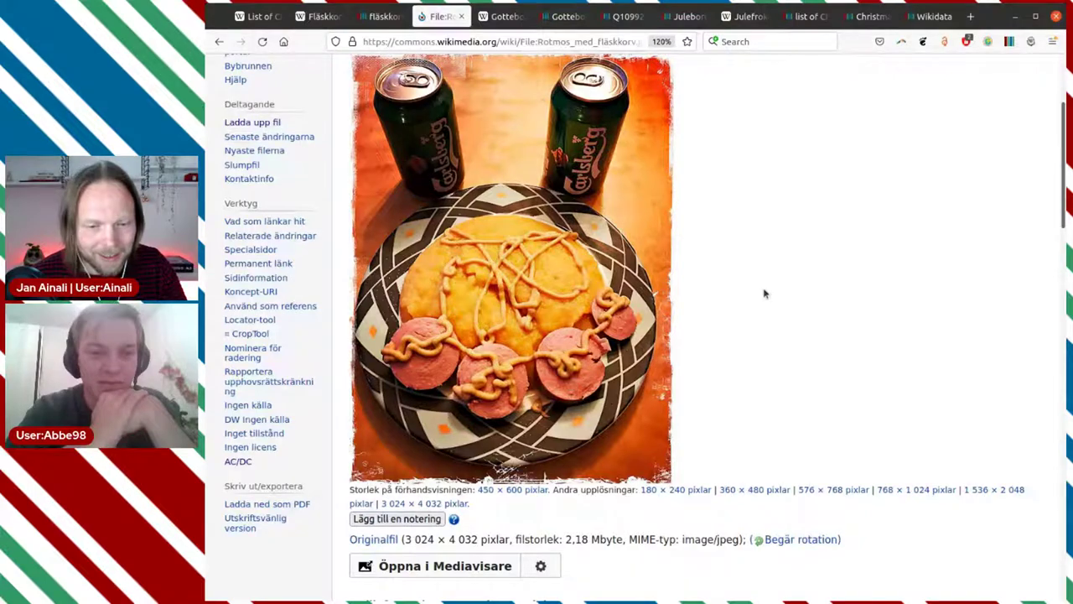
pyautogui.scroll(-4, 805, 276)
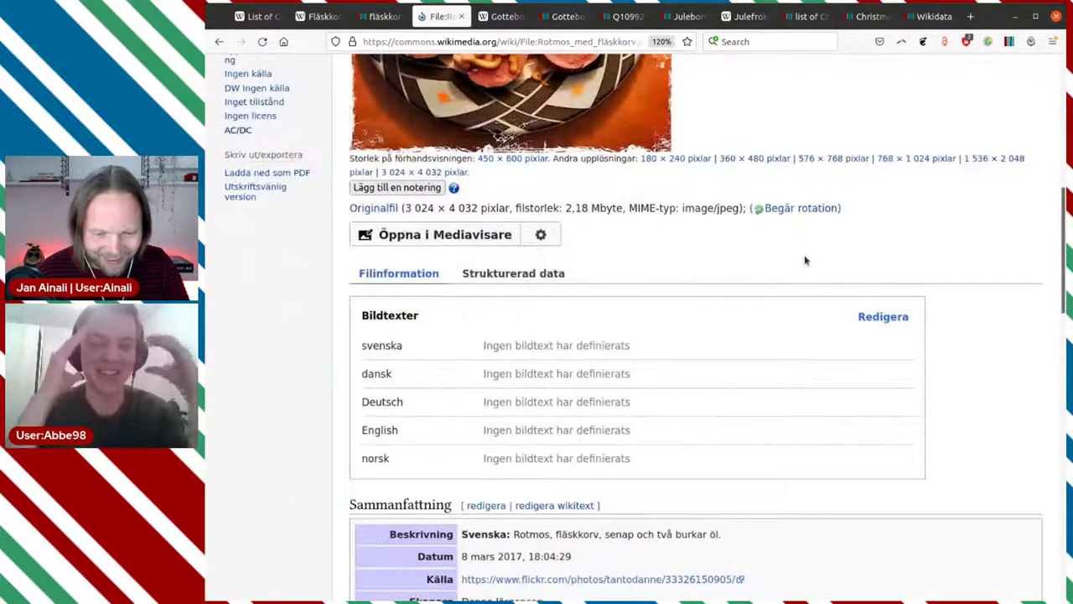
pyautogui.scroll(-8, 804, 260)
# Go from Food of Sweden, via the expanded Food products of Sweden, to Category:Meats of Sweden
pyautogui.scroll(-4, 809, 266)
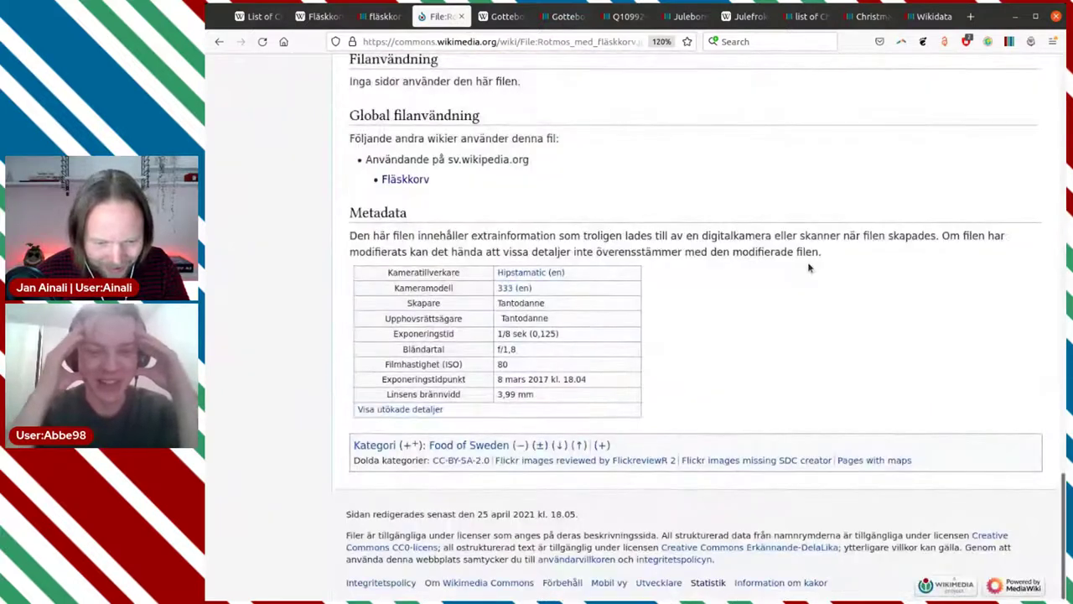
pyautogui.click(471, 445)
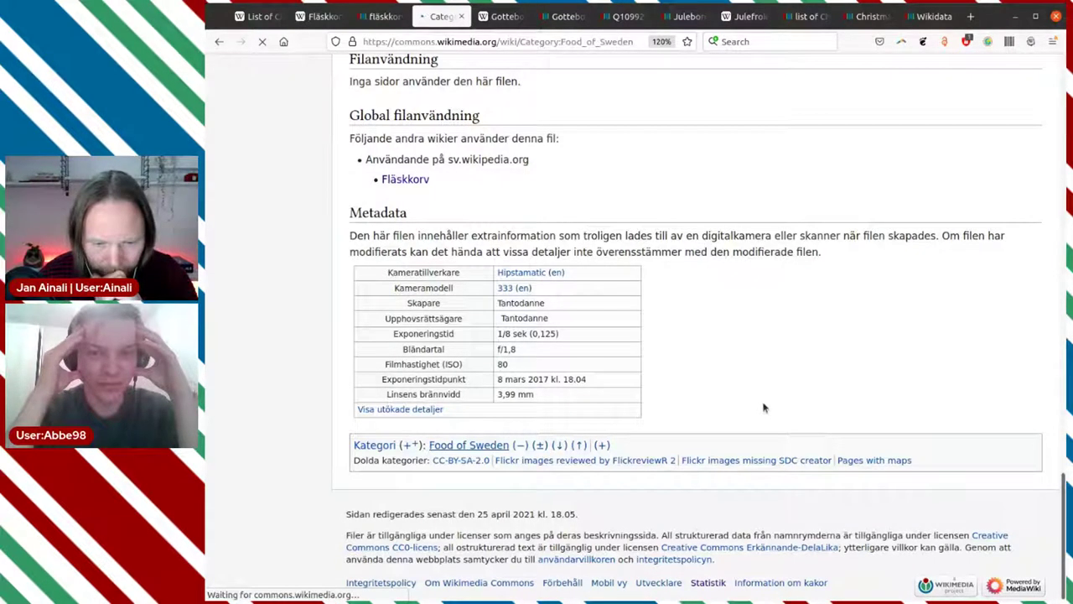
pyautogui.scroll(-4, 763, 408)
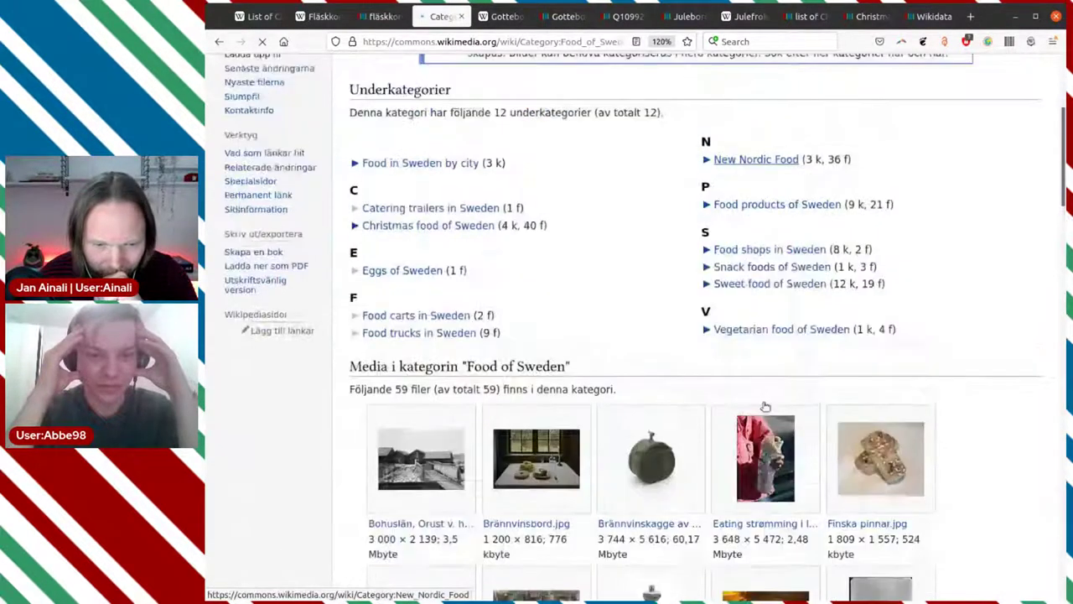
pyautogui.scroll(-3, 764, 408)
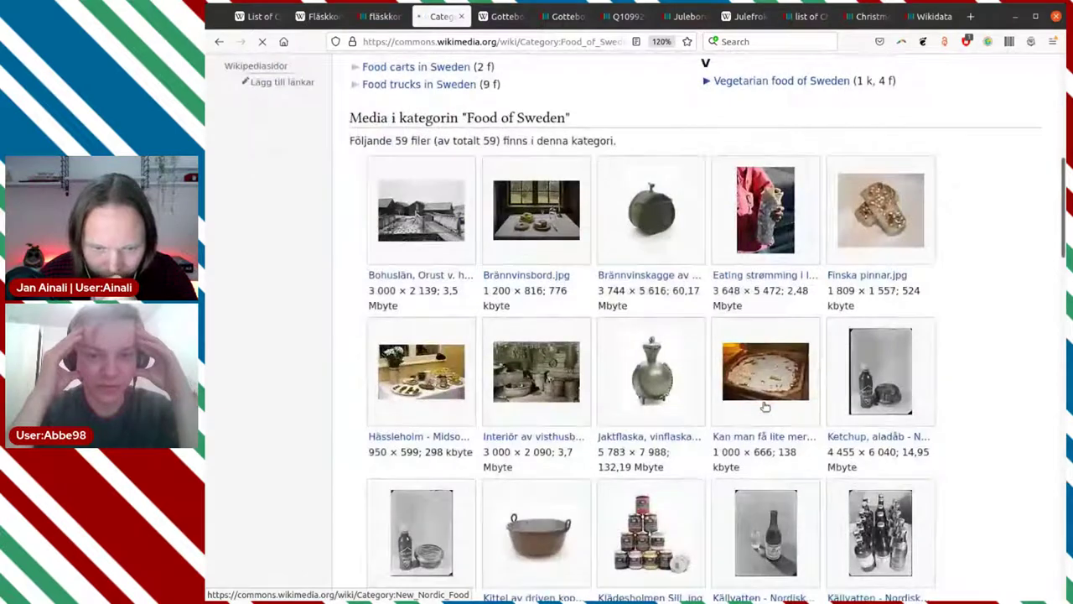
pyautogui.scroll(-7, 764, 407)
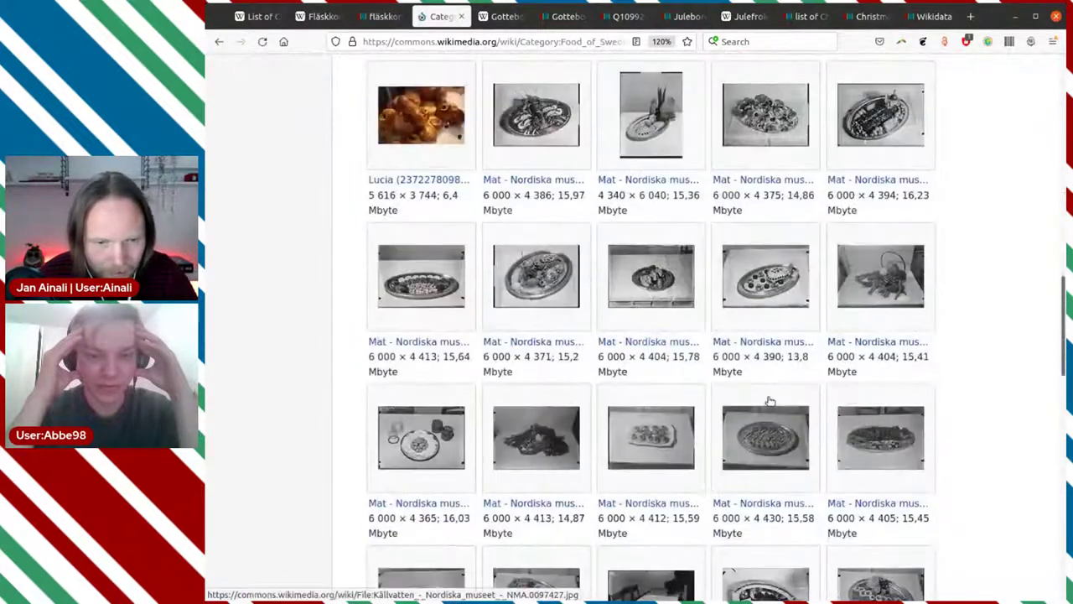
pyautogui.scroll(-6, 768, 404)
pyautogui.scroll(-6, 768, 403)
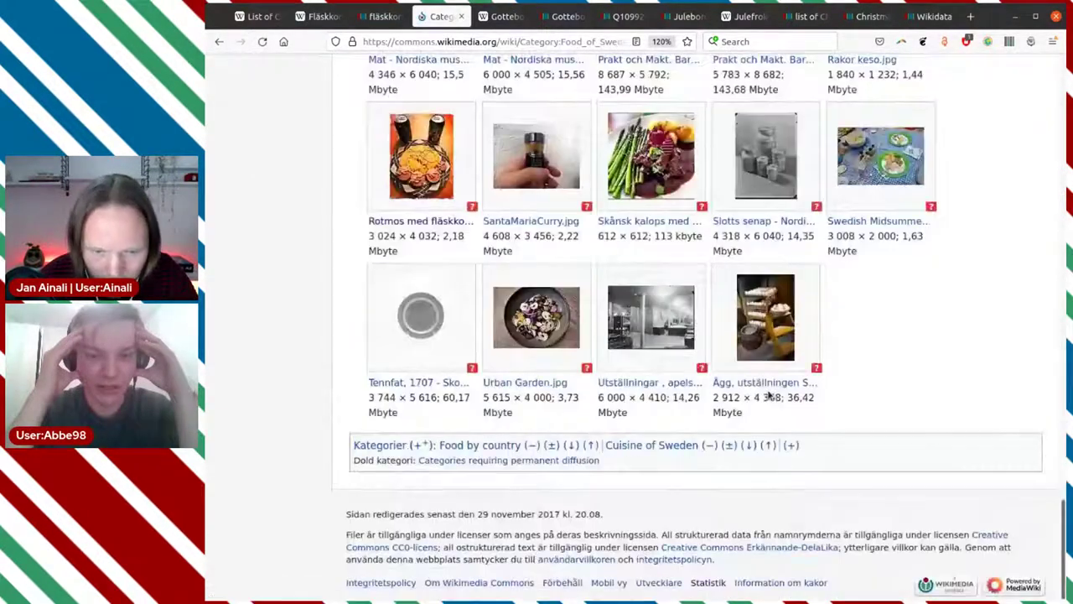
pyautogui.scroll(5, 894, 378)
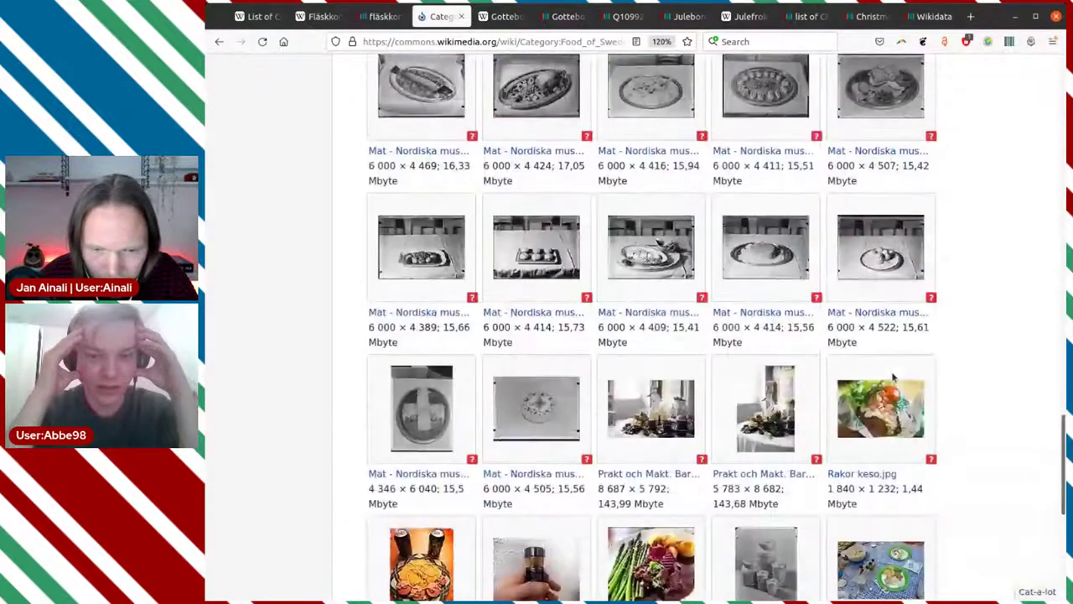
pyautogui.scroll(10, 893, 379)
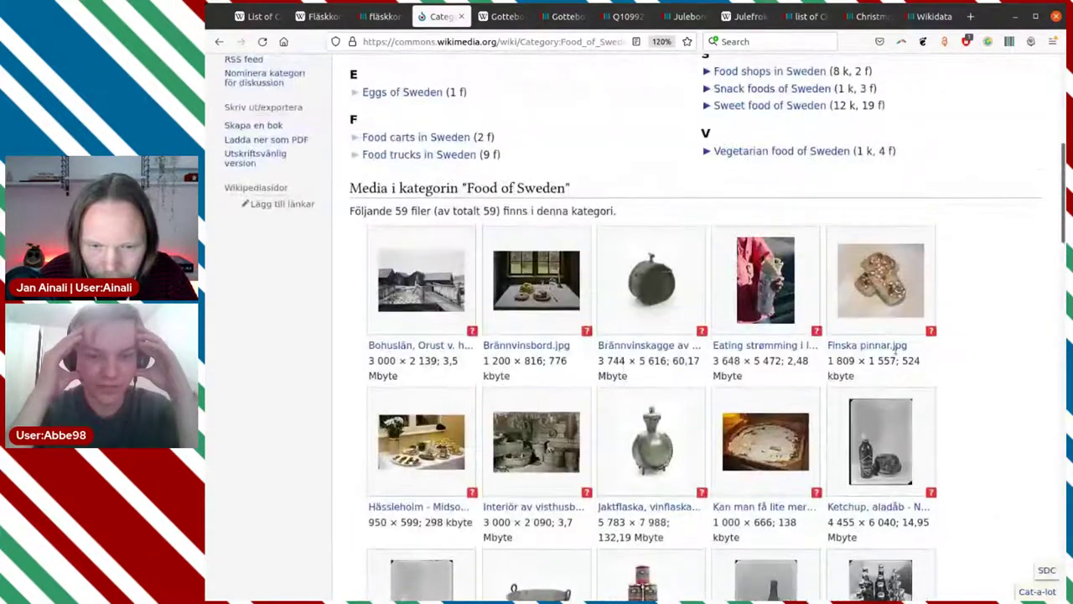
pyautogui.scroll(3, 894, 352)
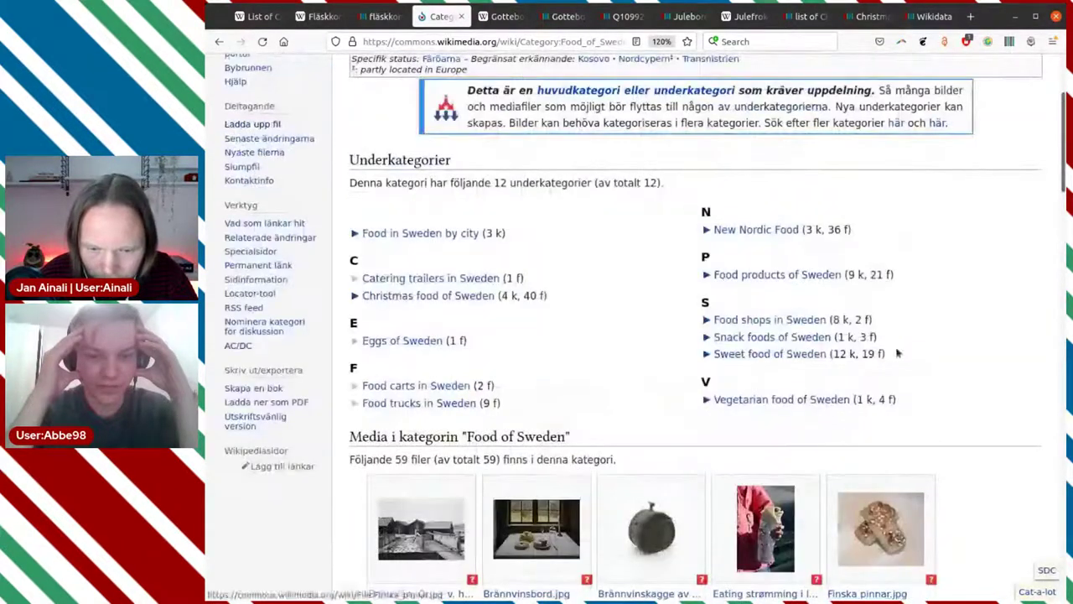
pyautogui.click(707, 274)
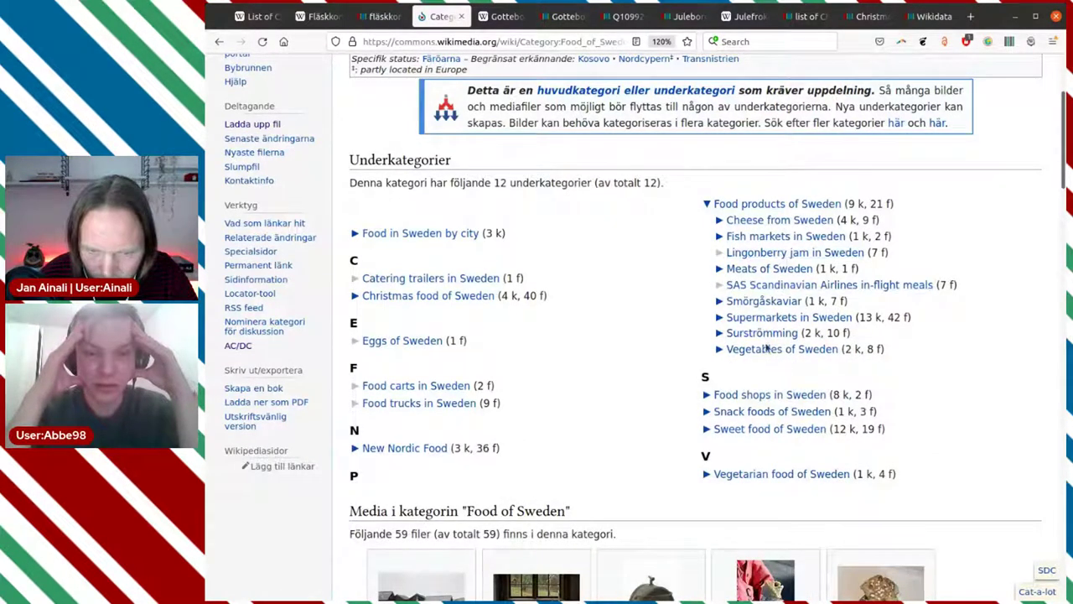
pyautogui.click(776, 269)
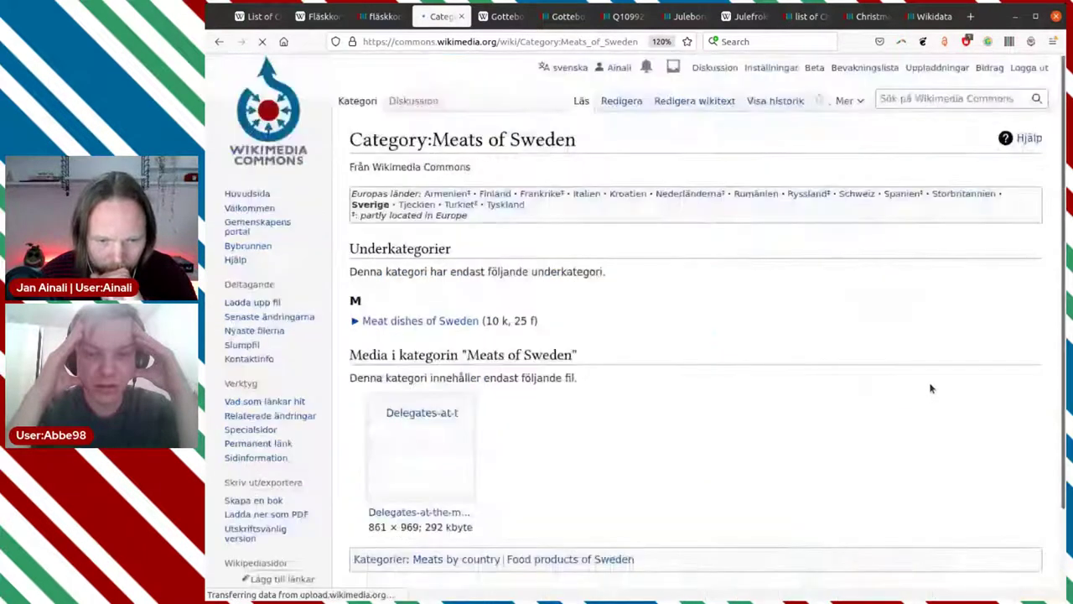
# Browse the meat categories and look through the Sausages of Sweden category
pyautogui.scroll(-2, 902, 378)
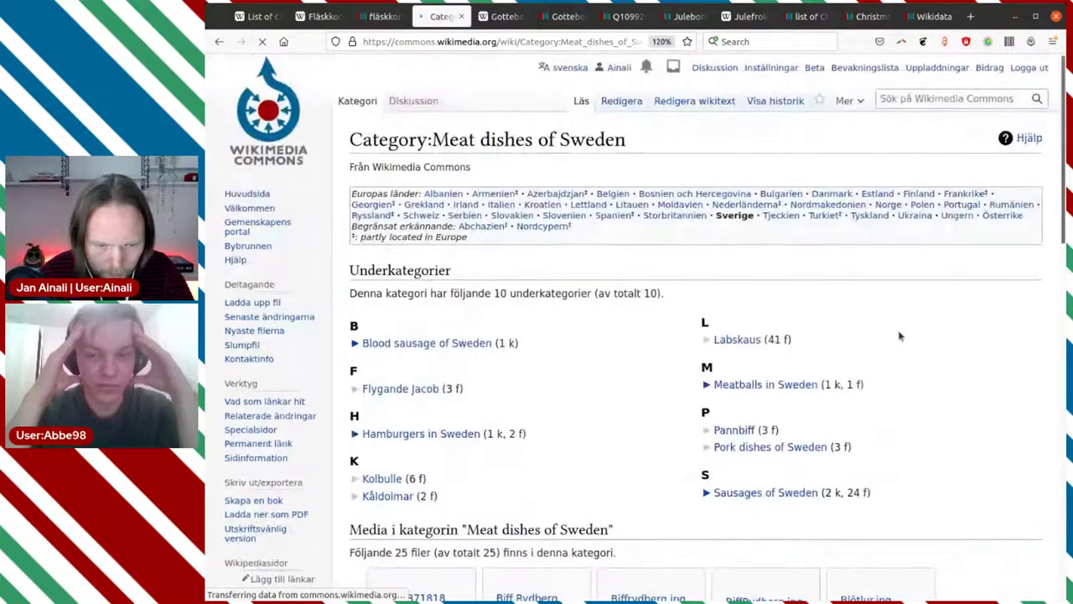
pyautogui.scroll(-3, 899, 336)
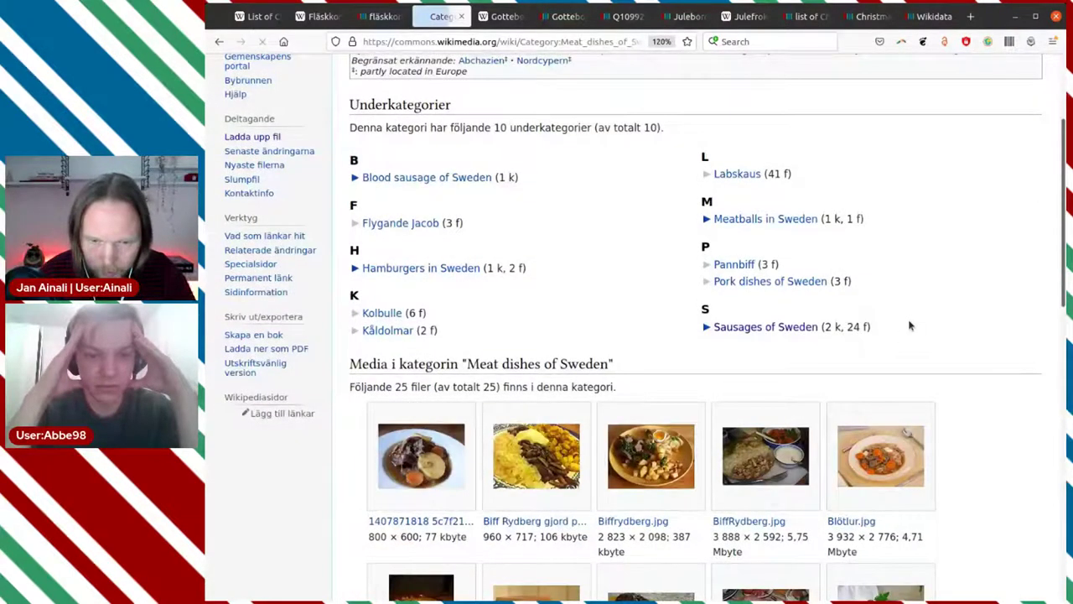
pyautogui.scroll(-5, 922, 318)
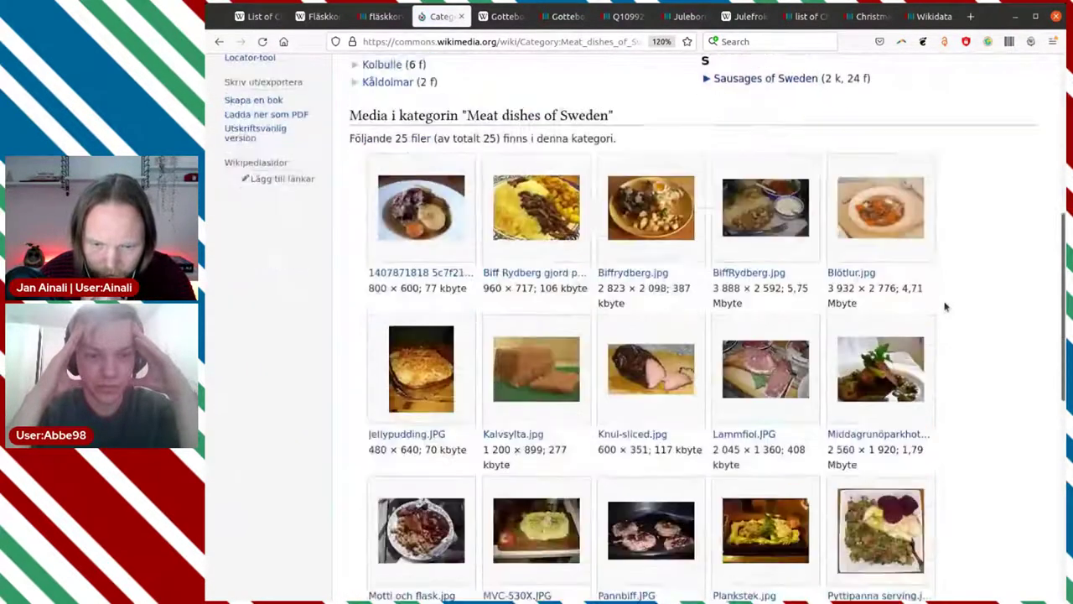
pyautogui.scroll(-3, 948, 310)
pyautogui.scroll(-2, 966, 341)
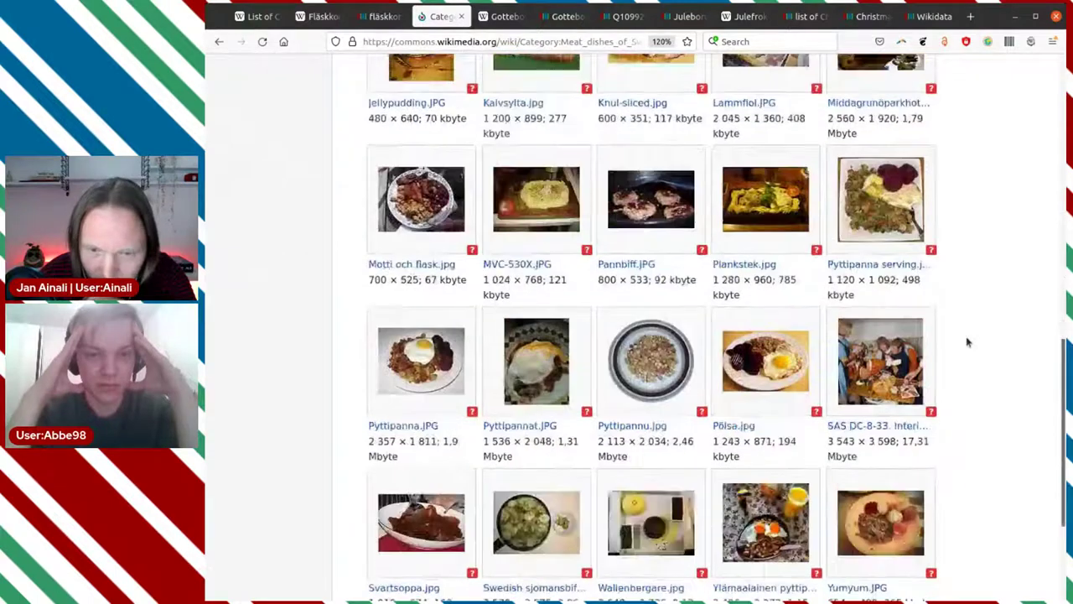
pyautogui.scroll(-2, 965, 341)
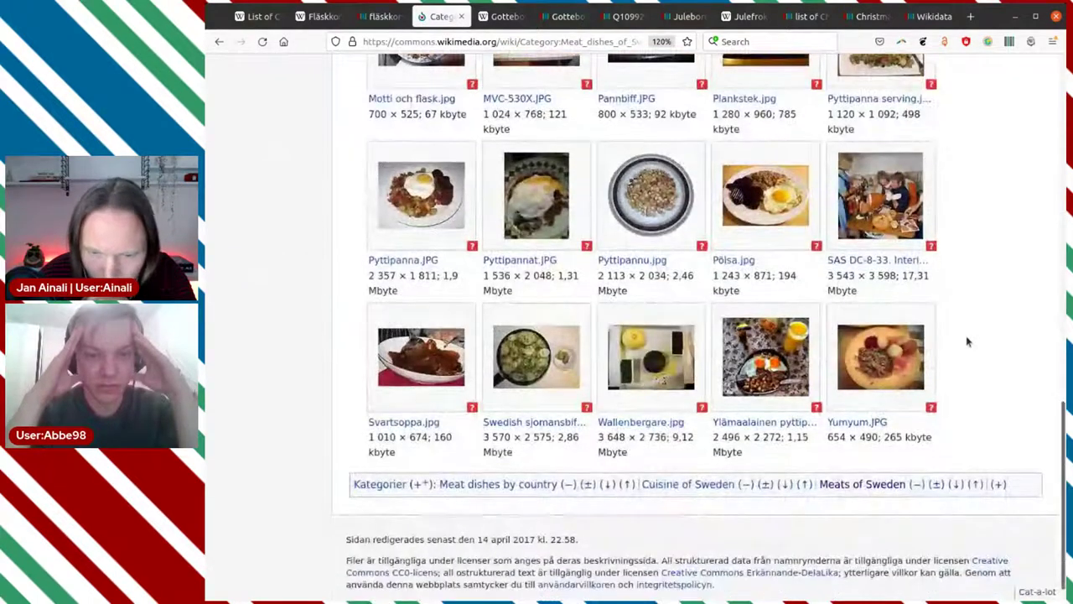
pyautogui.scroll(5, 966, 341)
pyautogui.click(787, 181)
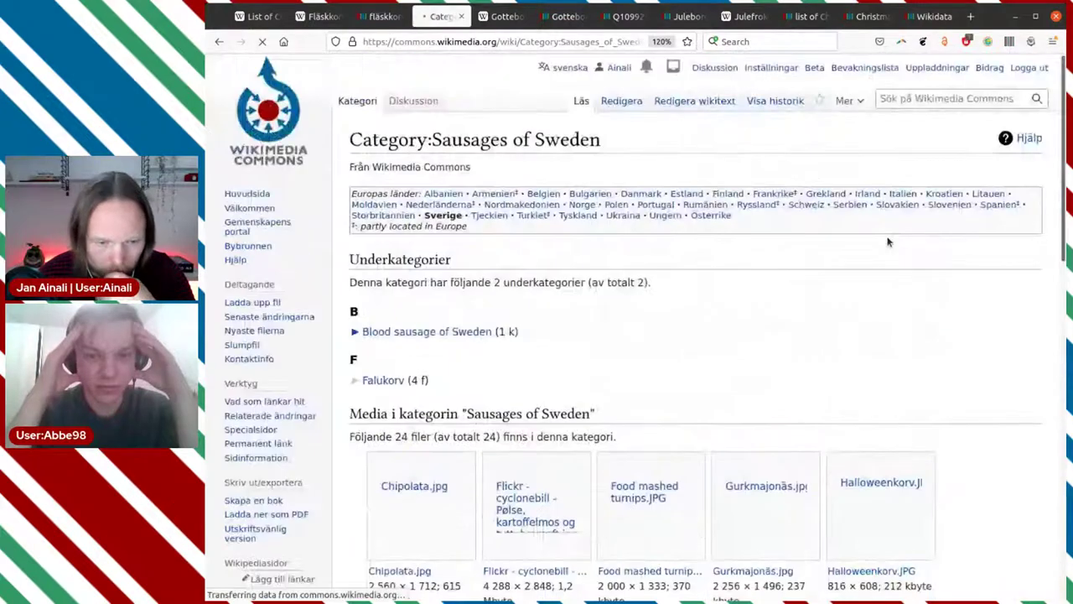
pyautogui.scroll(-3, 893, 249)
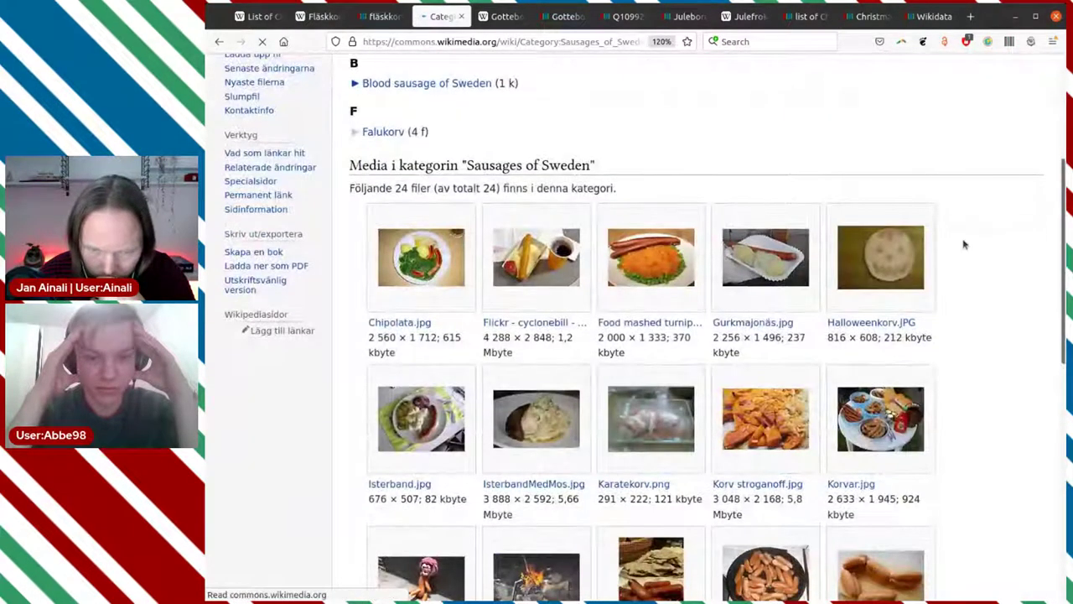
pyautogui.scroll(-3, 970, 247)
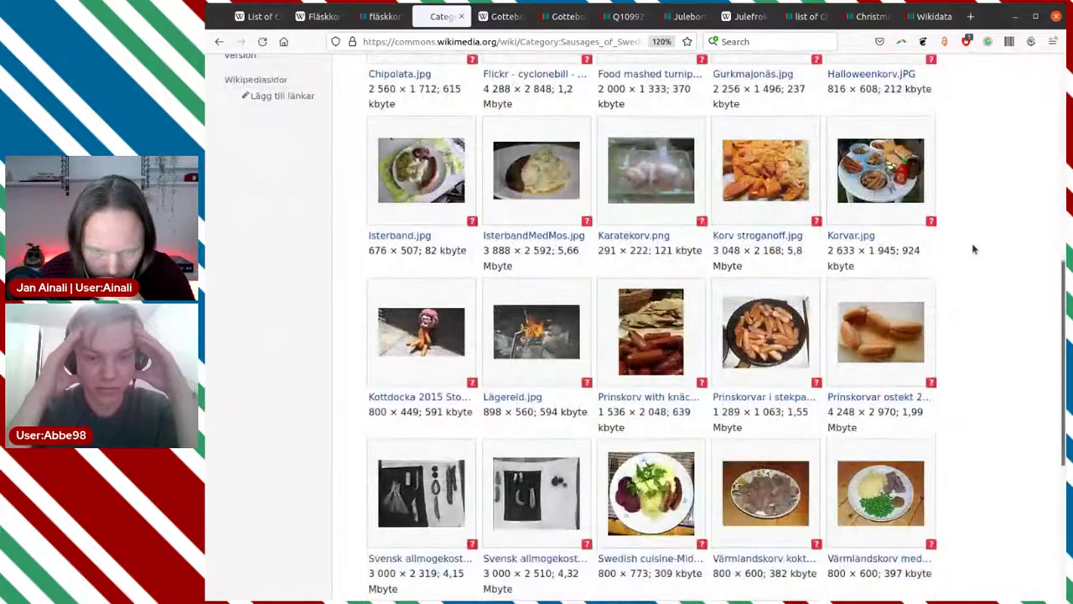
pyautogui.scroll(-4, 974, 249)
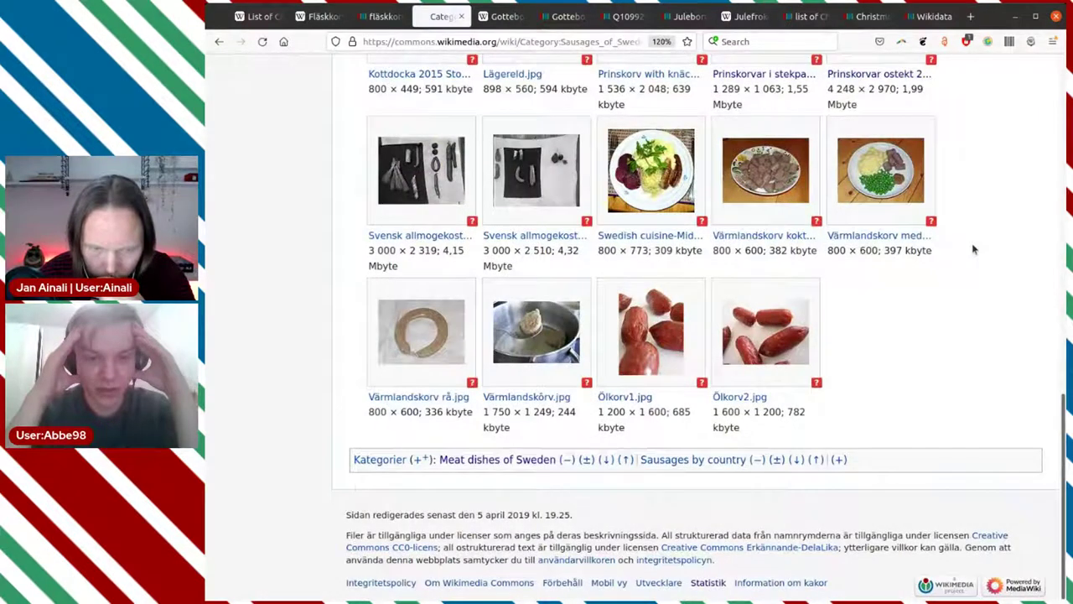
pyautogui.scroll(10, 973, 249)
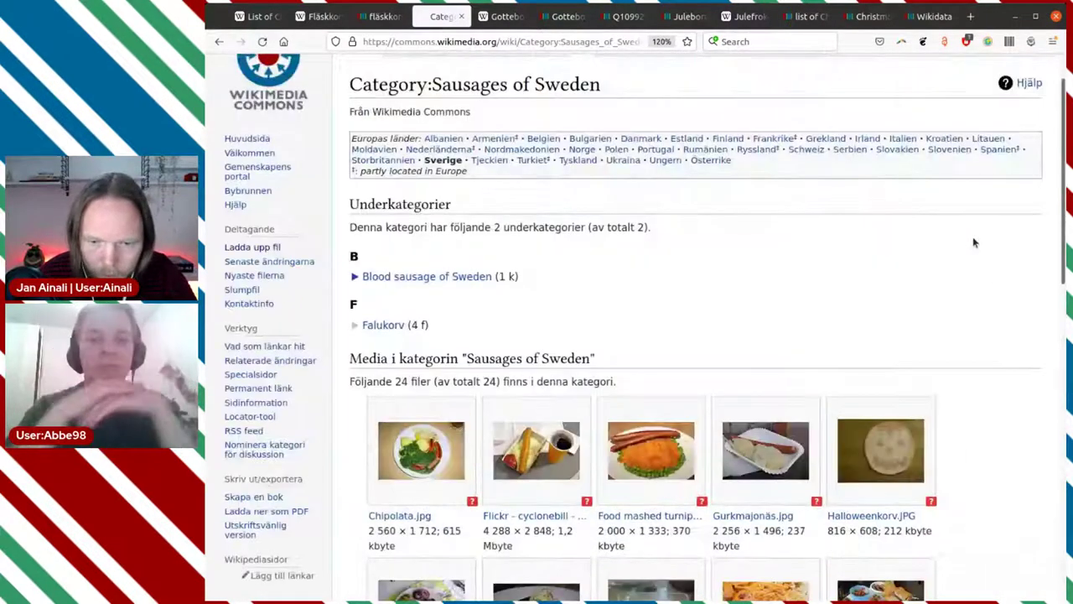
pyautogui.scroll(1, 922, 248)
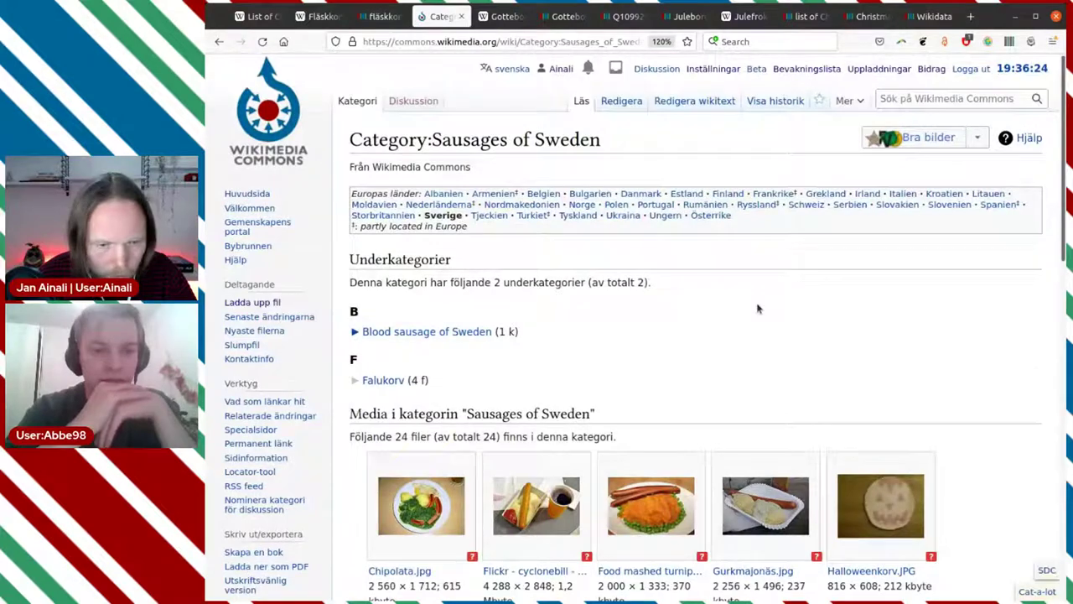
# Go back up to Food of Sweden and open Category:Christmas food of Sweden
pyautogui.hotkey('alt', 'Left')
pyautogui.hotkey('alt', 'Left')
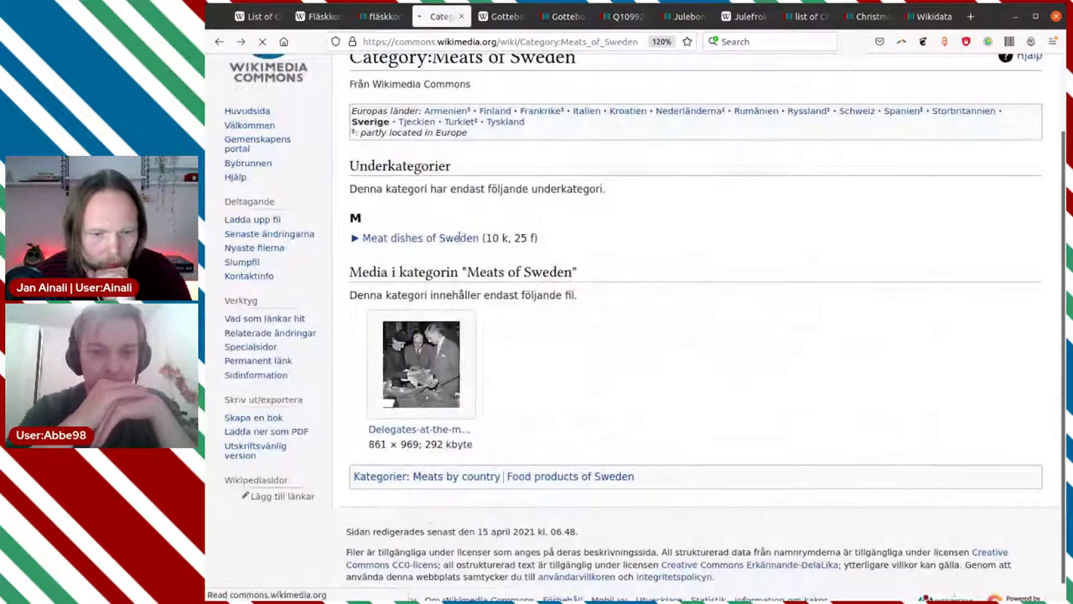
pyautogui.click(221, 43)
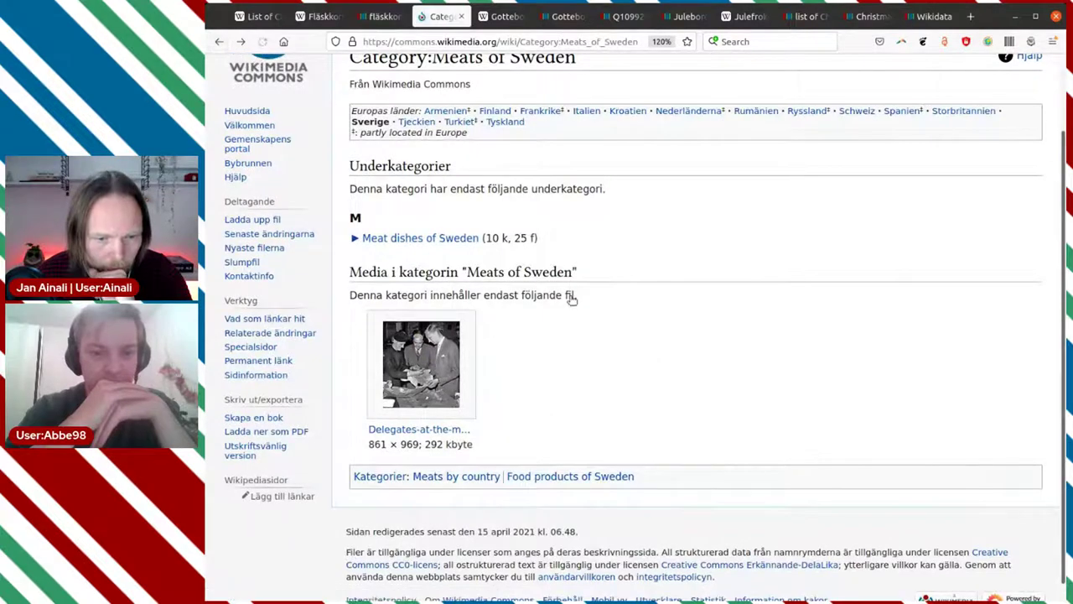
pyautogui.click(423, 295)
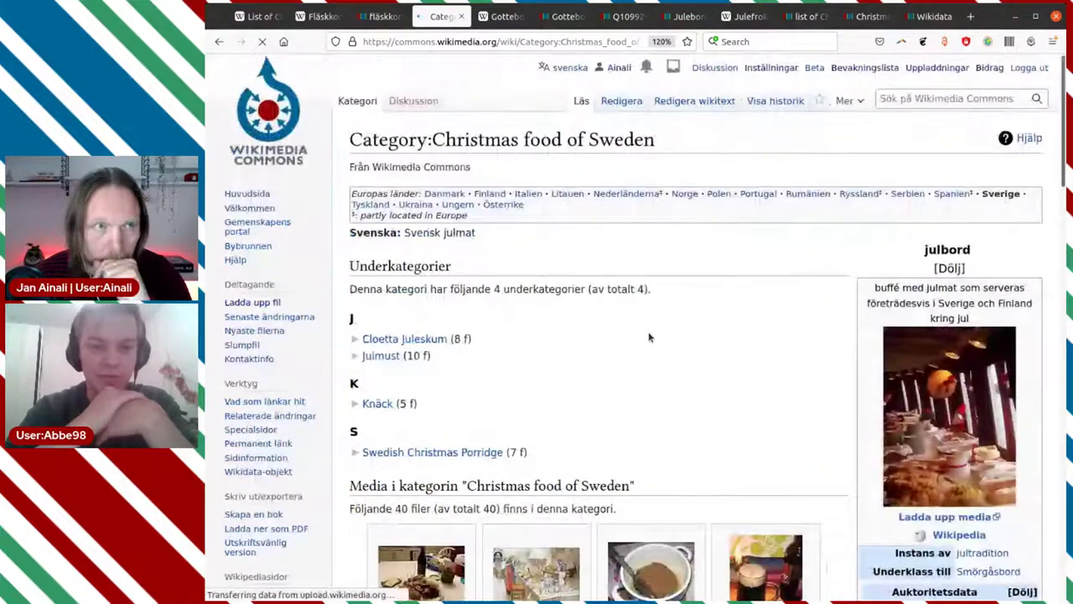
# Scroll through all the Christmas food of Sweden thumbnails
pyautogui.scroll(-3, 656, 295)
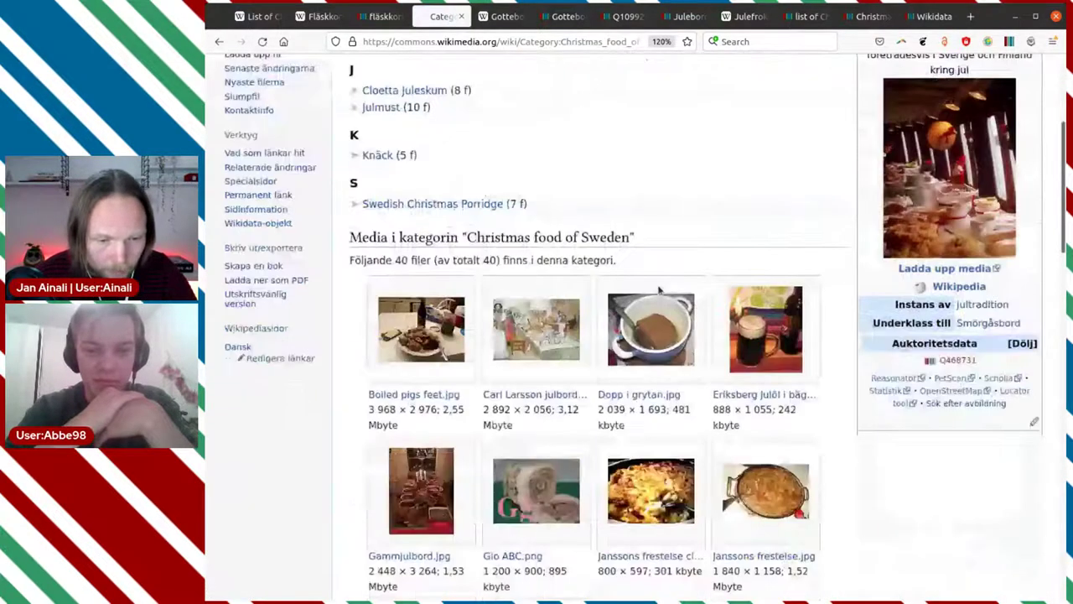
pyautogui.scroll(-6, 711, 310)
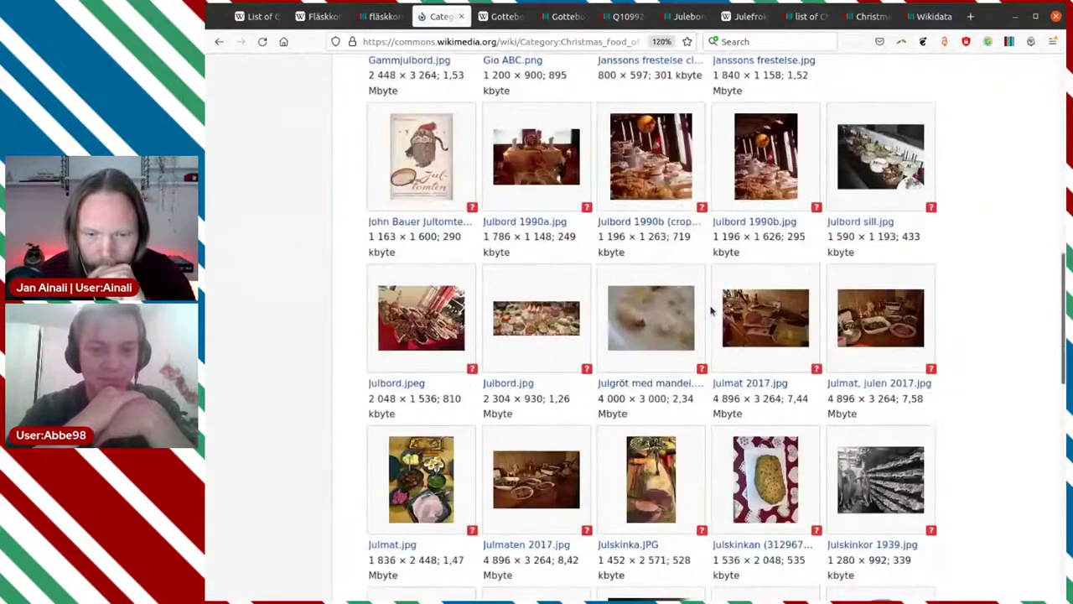
pyautogui.scroll(-1, 710, 310)
pyautogui.scroll(-6, 710, 311)
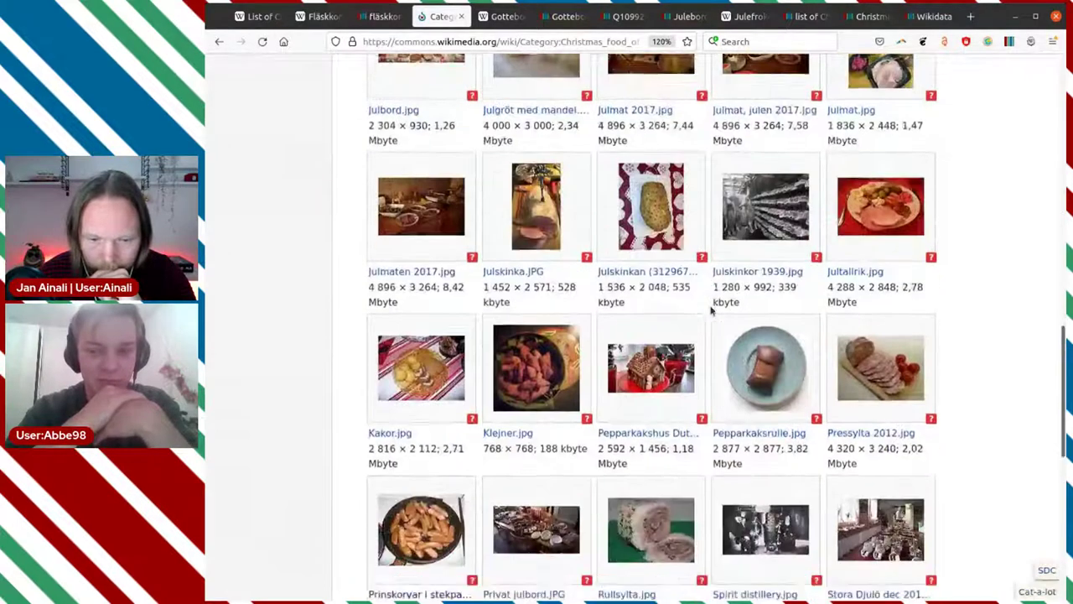
pyautogui.scroll(-1, 711, 310)
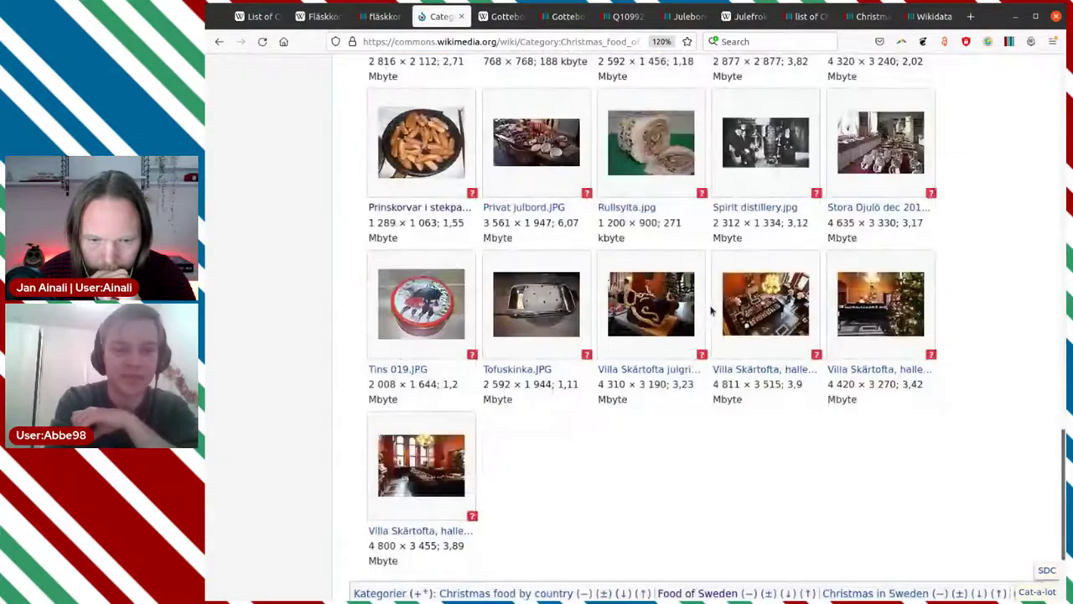
pyautogui.scroll(8, 711, 311)
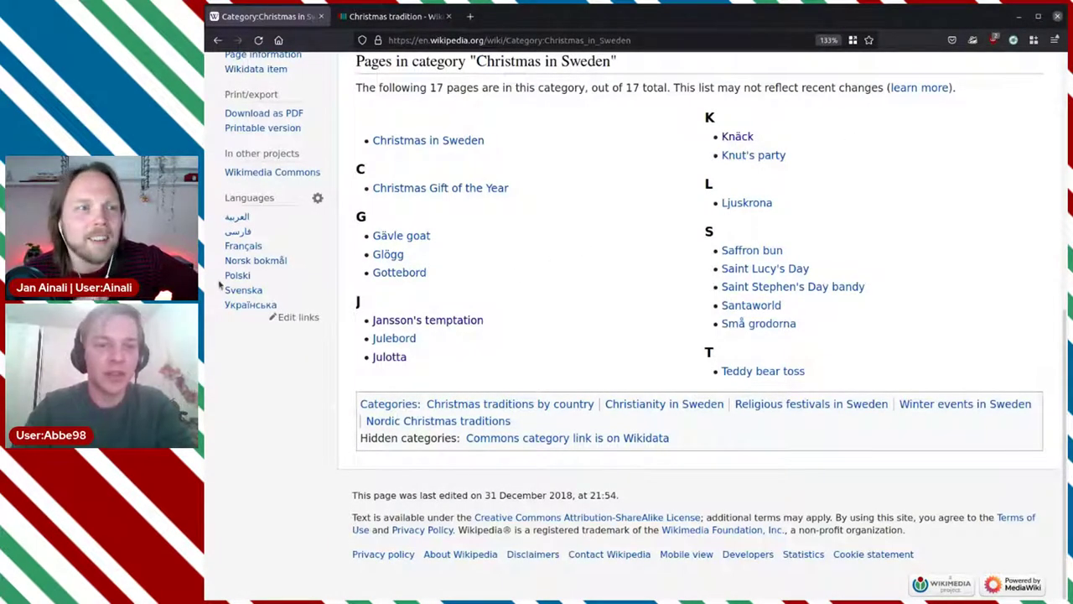
# Open the Gottebord article from the Christmas in Sweden category list
pyautogui.scroll(6, 605, 257)
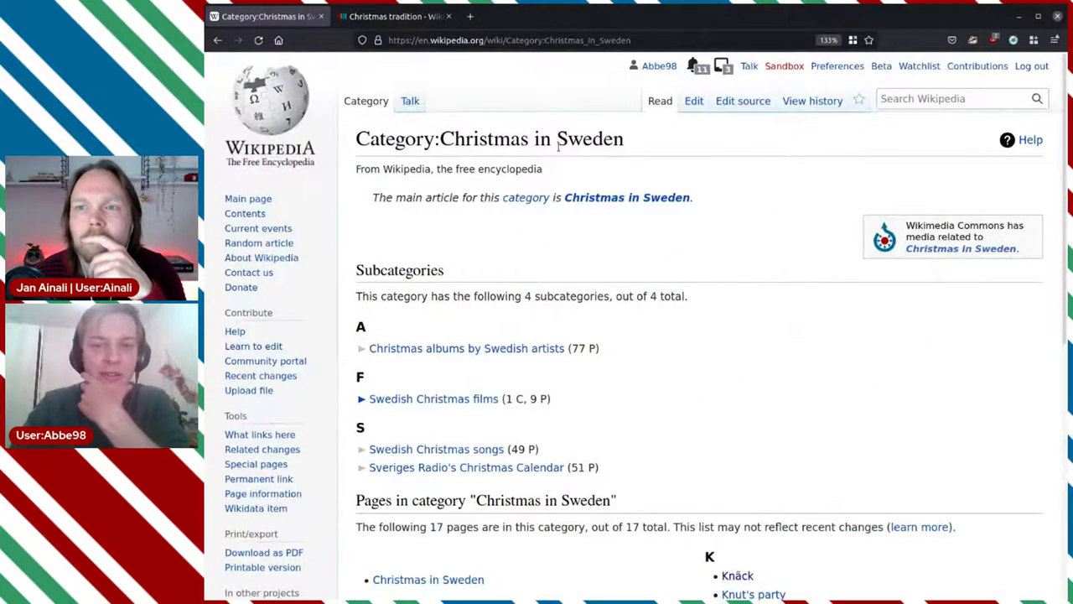
pyautogui.scroll(-8, 721, 165)
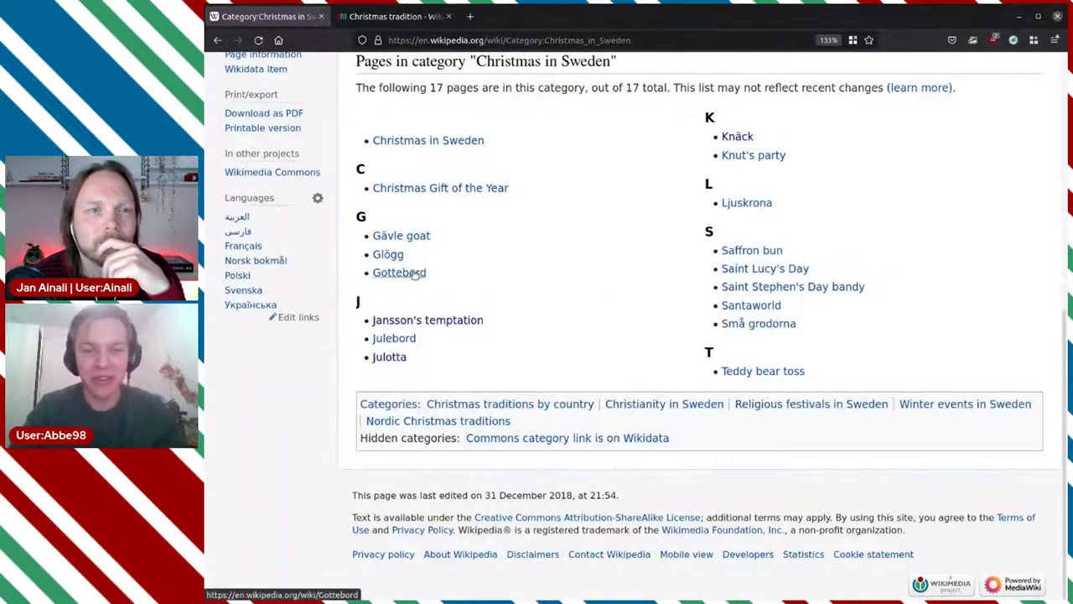
pyautogui.moveTo(413, 277)
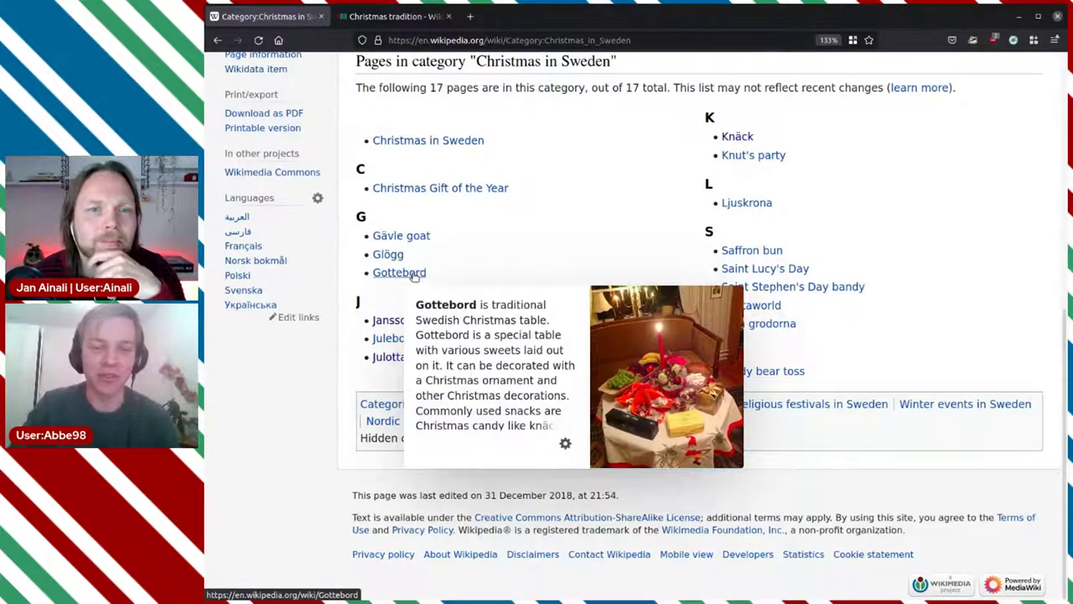
pyautogui.click(413, 275)
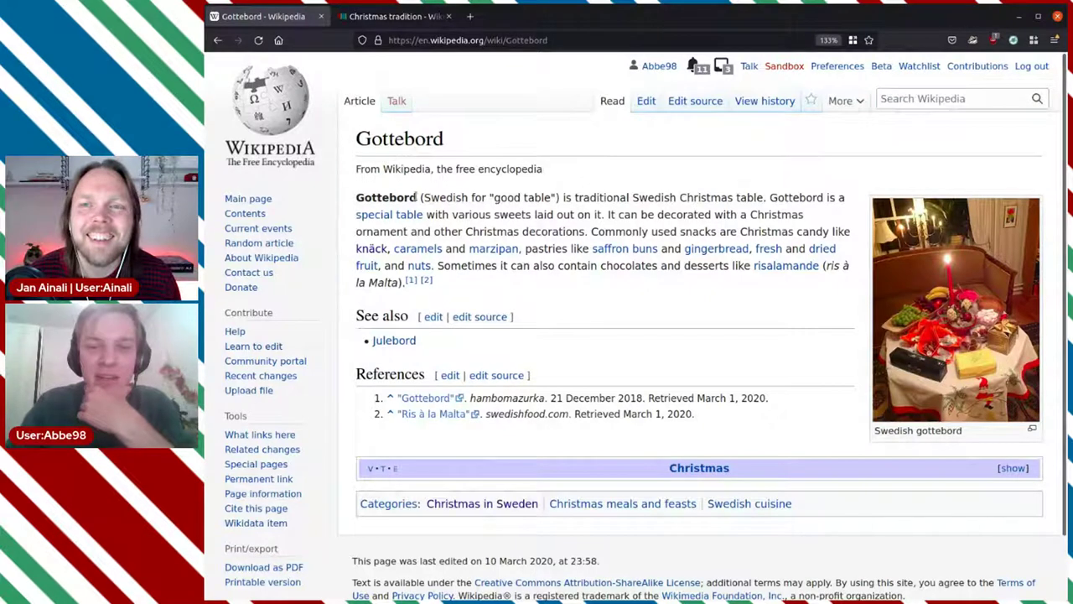
# Read the Gottebord description and open its Wikidata item in a new tab
pyautogui.moveTo(486, 198); pyautogui.dragTo(562, 199)
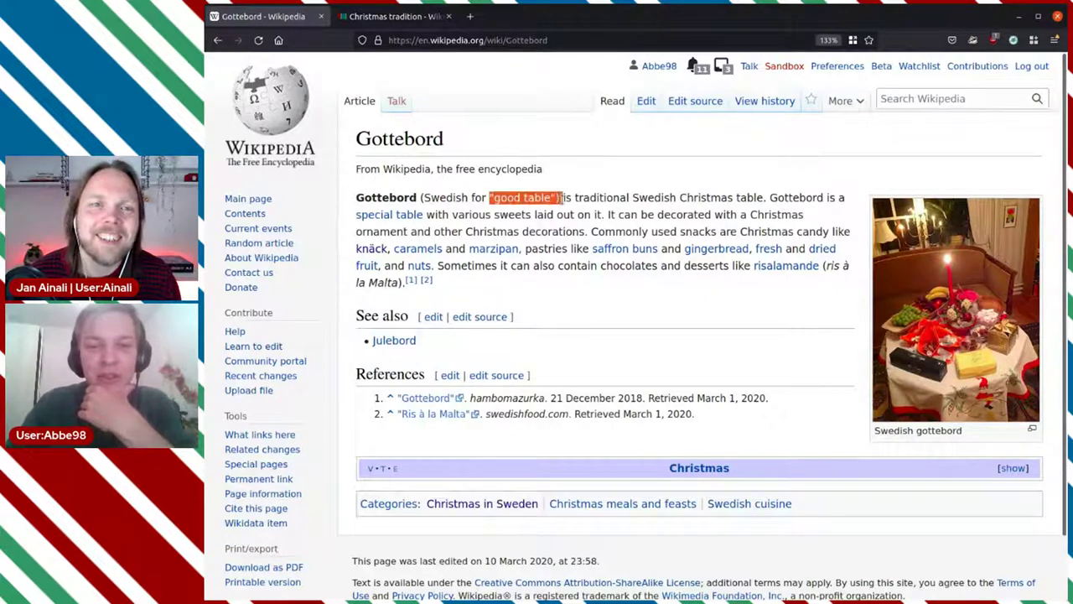
pyautogui.click(604, 204)
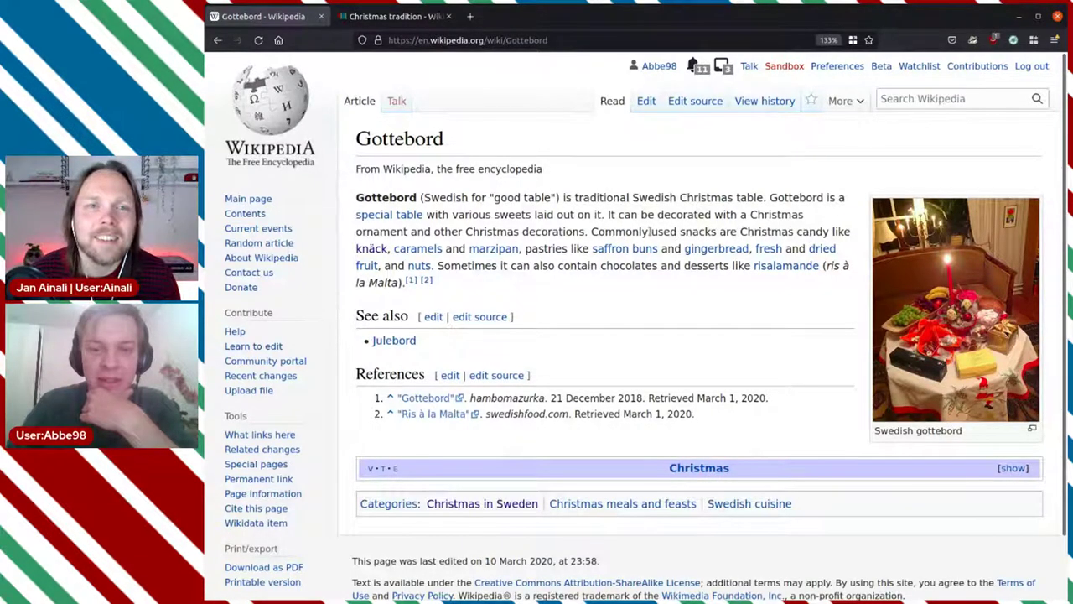
pyautogui.moveTo(369, 253)
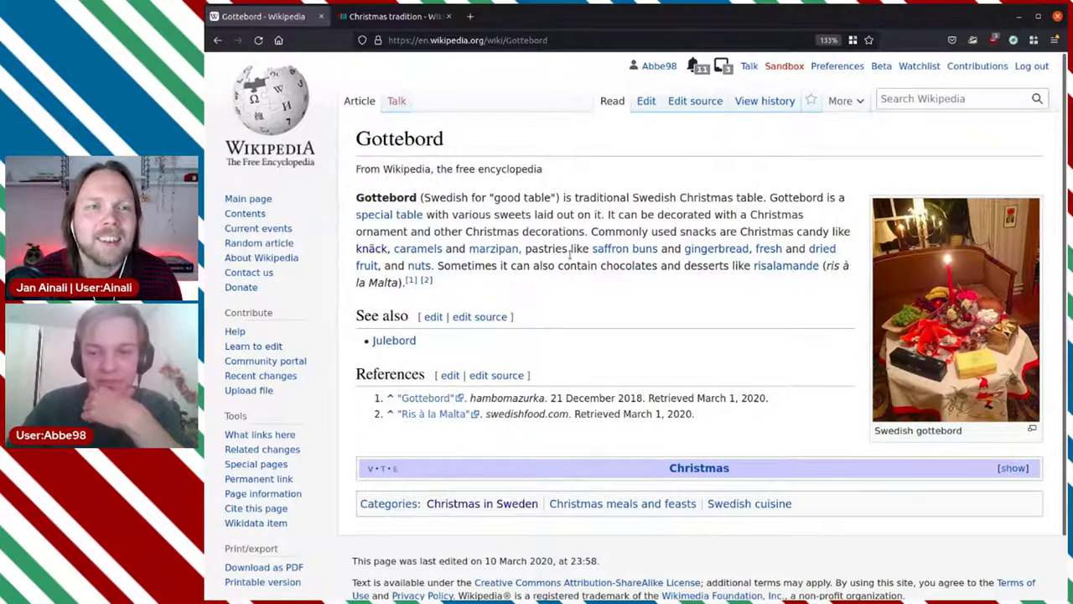
pyautogui.scroll(-1, 573, 256)
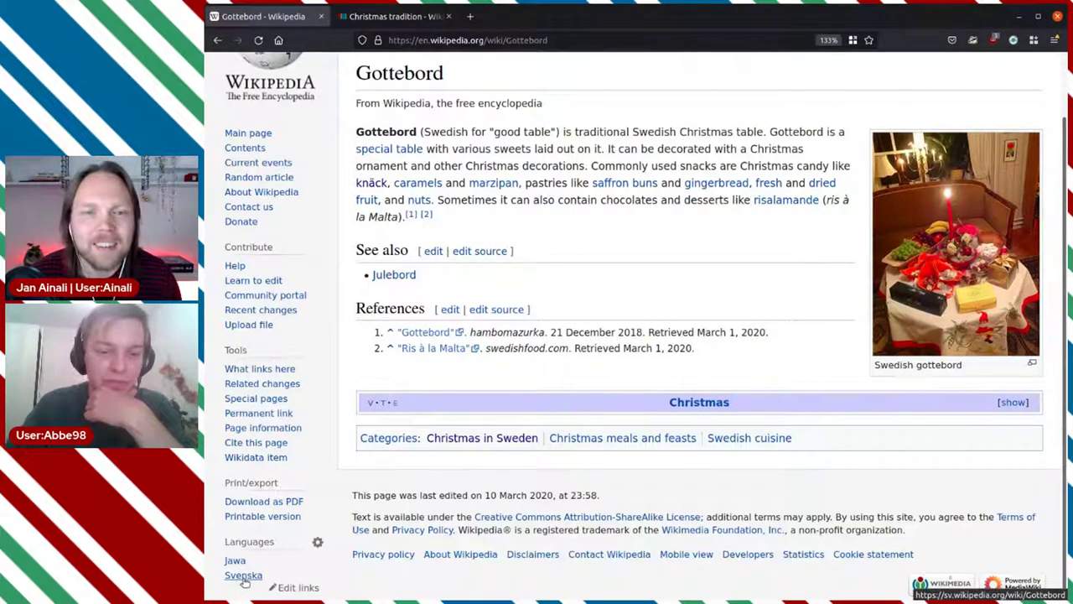
pyautogui.middleClick(255, 457)
# Add and save 'subclass of: smörgåsbord' on the Gottebord item (Q31886929)
pyautogui.click(389, 17)
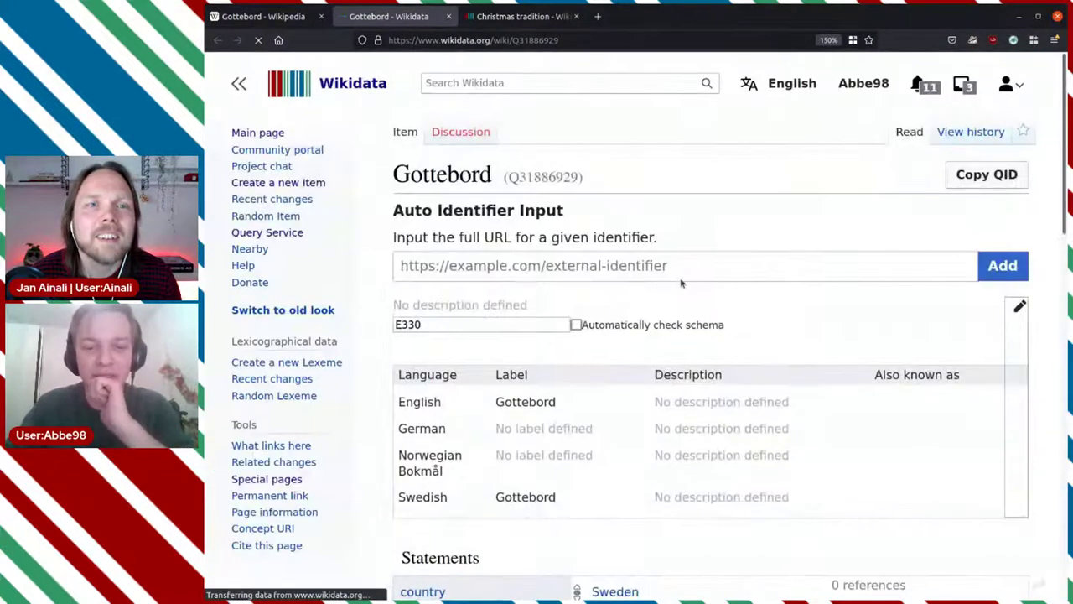
pyautogui.scroll(-4, 680, 279)
pyautogui.scroll(-2, 679, 278)
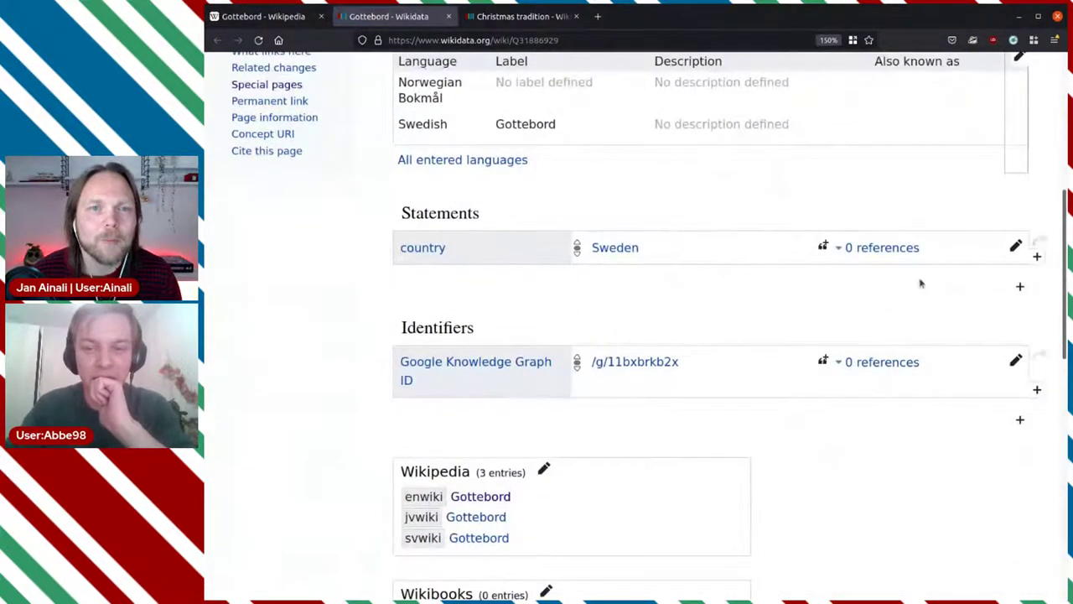
pyautogui.click(1020, 287)
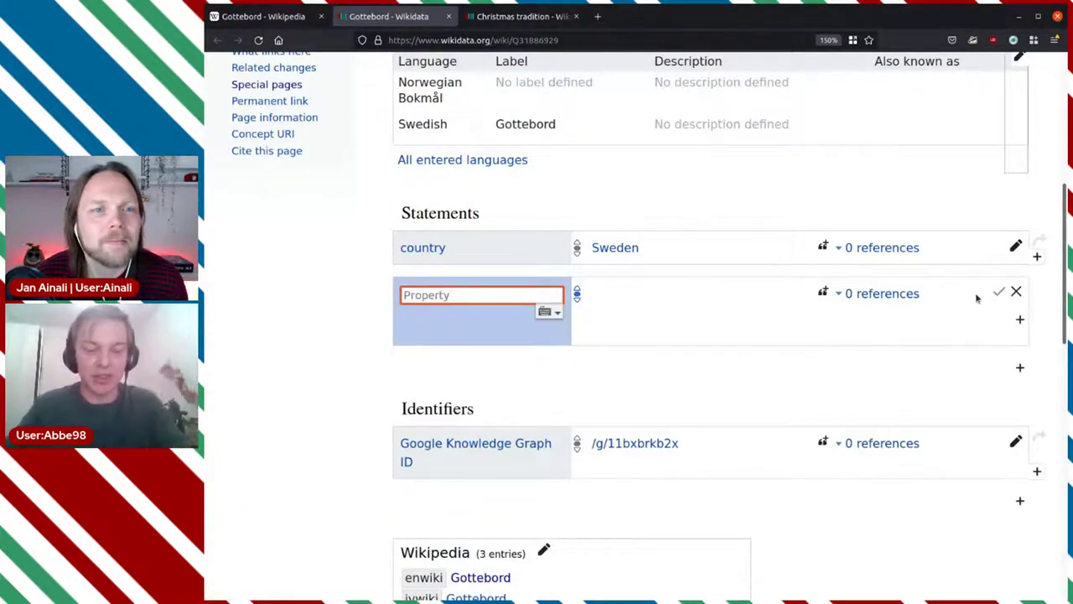
pyautogui.write('sublass')
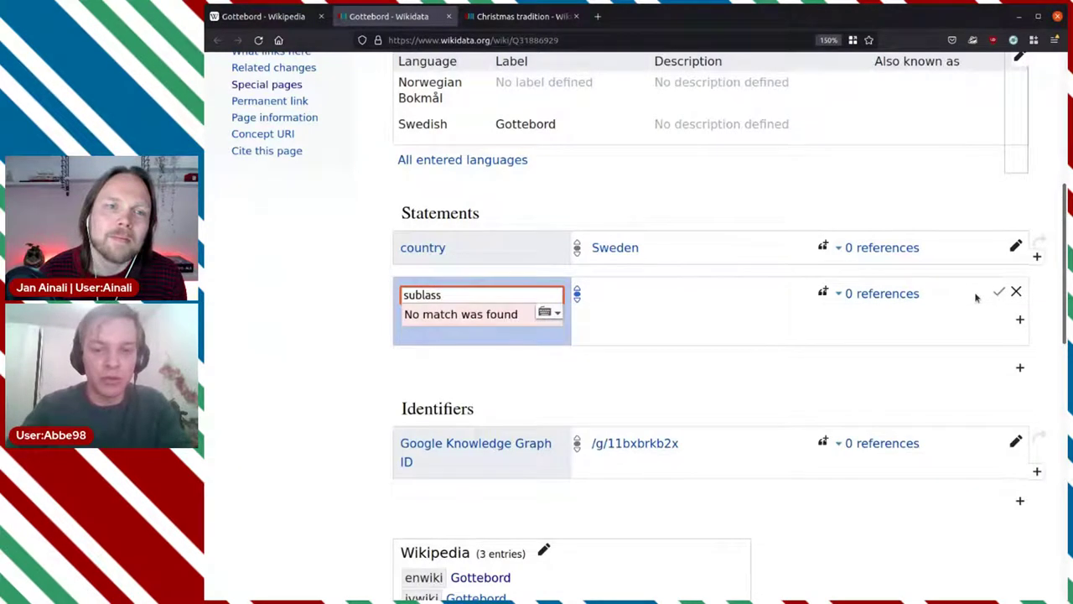
pyautogui.press('BackSpace')
pyautogui.press('BackSpace')
pyautogui.press('BackSpace')
pyautogui.press('BackSpace')
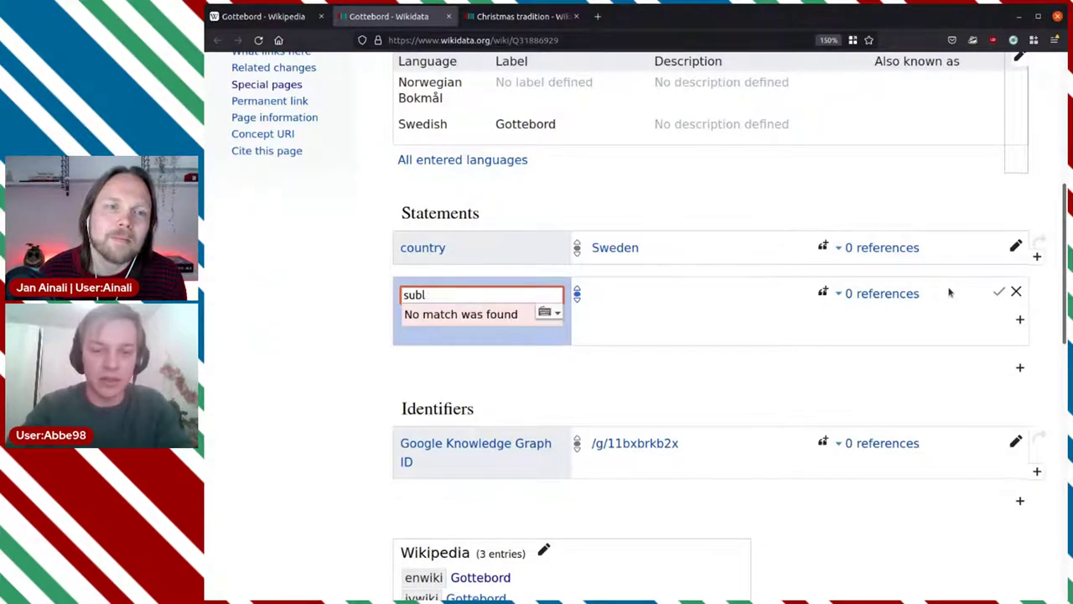
pyautogui.write('class')
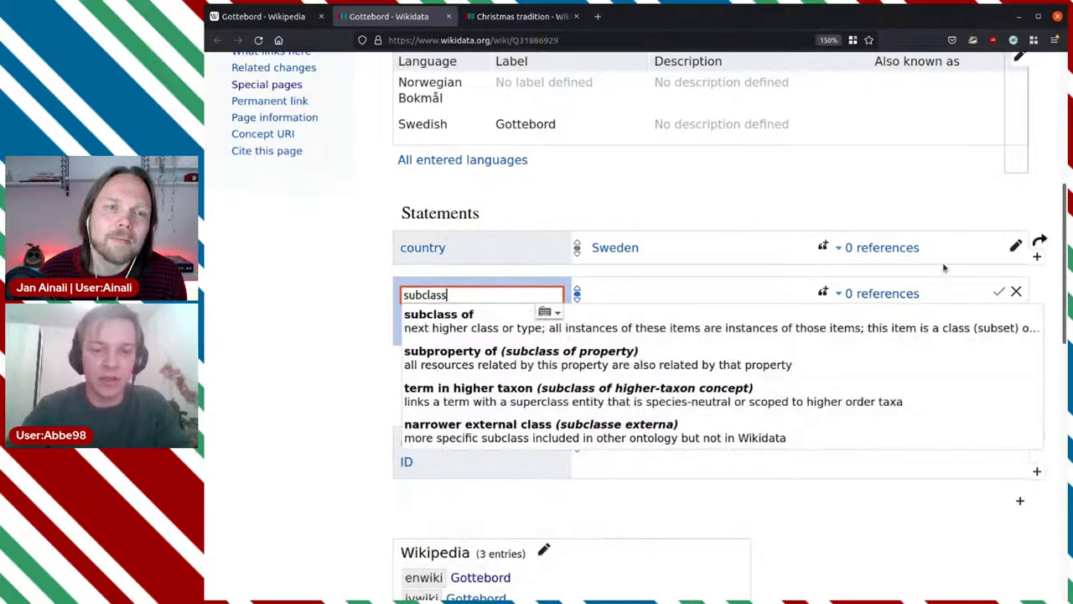
pyautogui.click(582, 323)
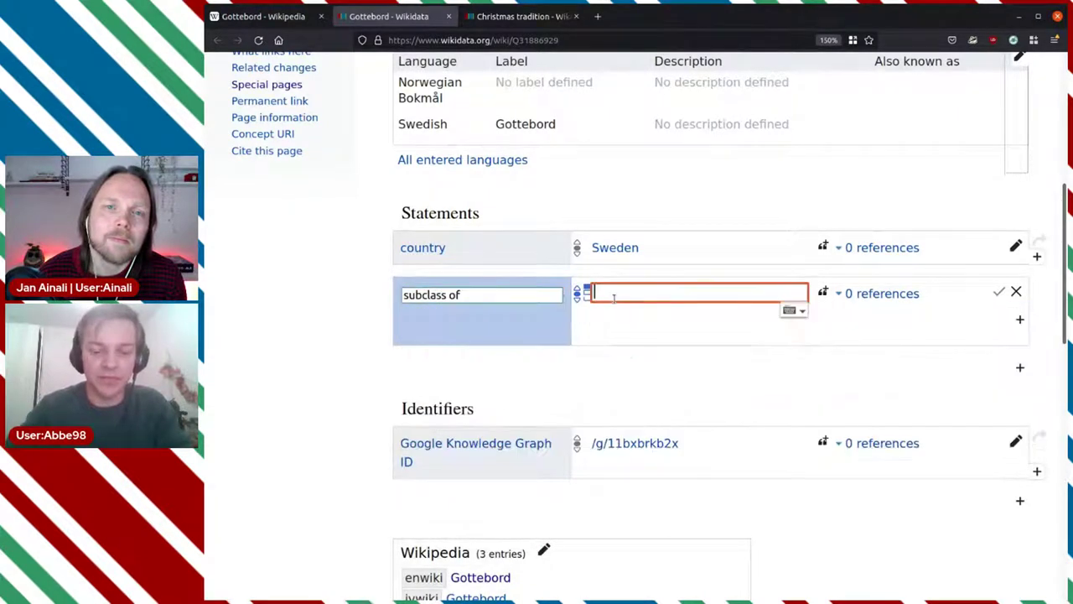
pyautogui.write('smörg')
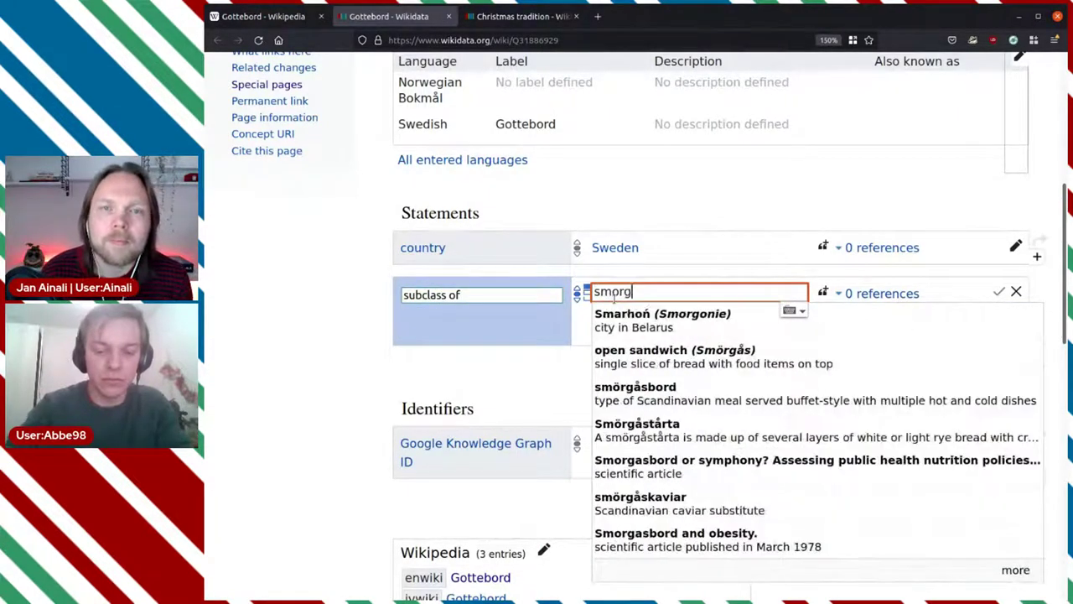
pyautogui.write('åsb')
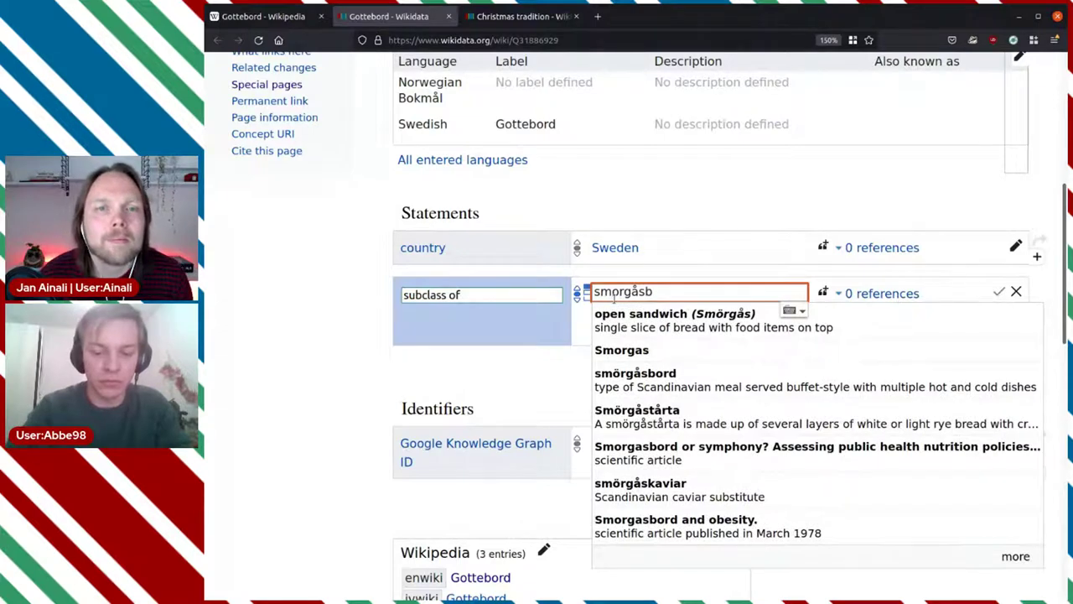
pyautogui.write('ord')
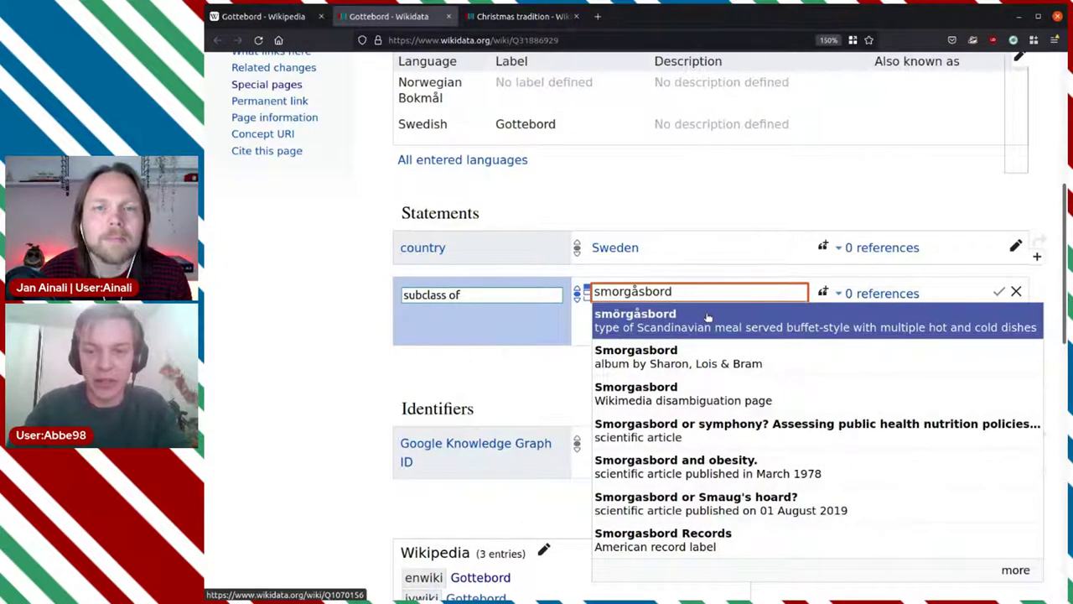
pyautogui.click(708, 317)
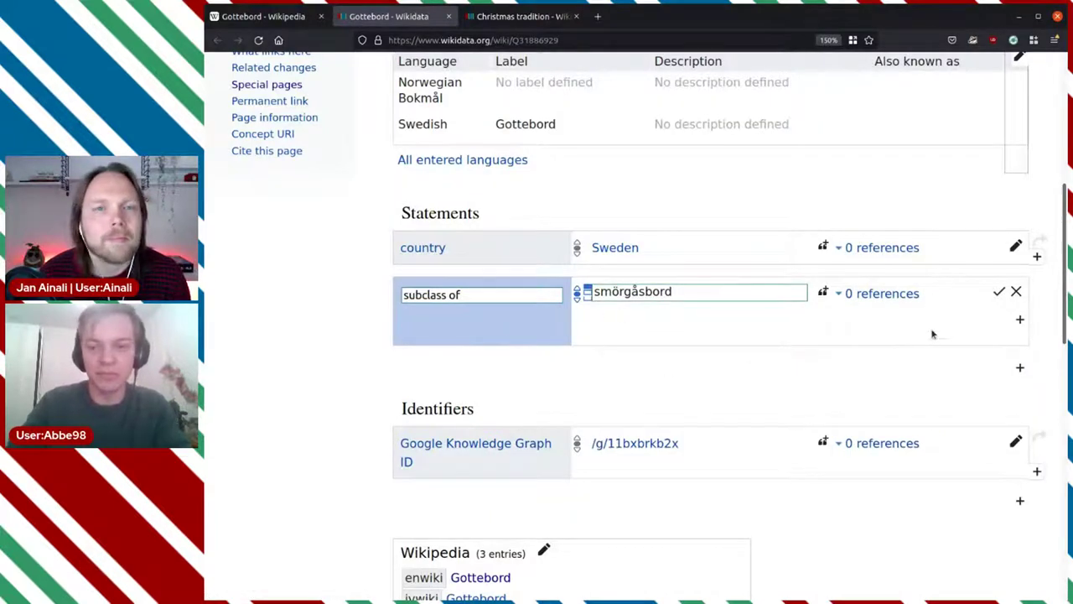
pyautogui.click(998, 293)
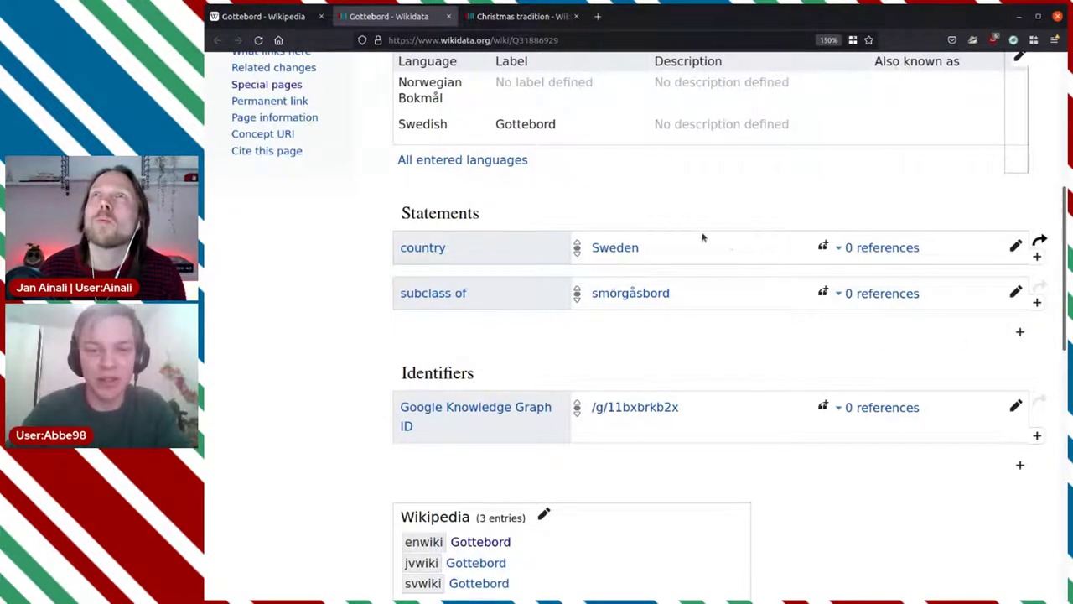
# Edit the language table and type the English description 'table-setting for sweets common in Sweden during Christma'
pyautogui.scroll(3, 703, 238)
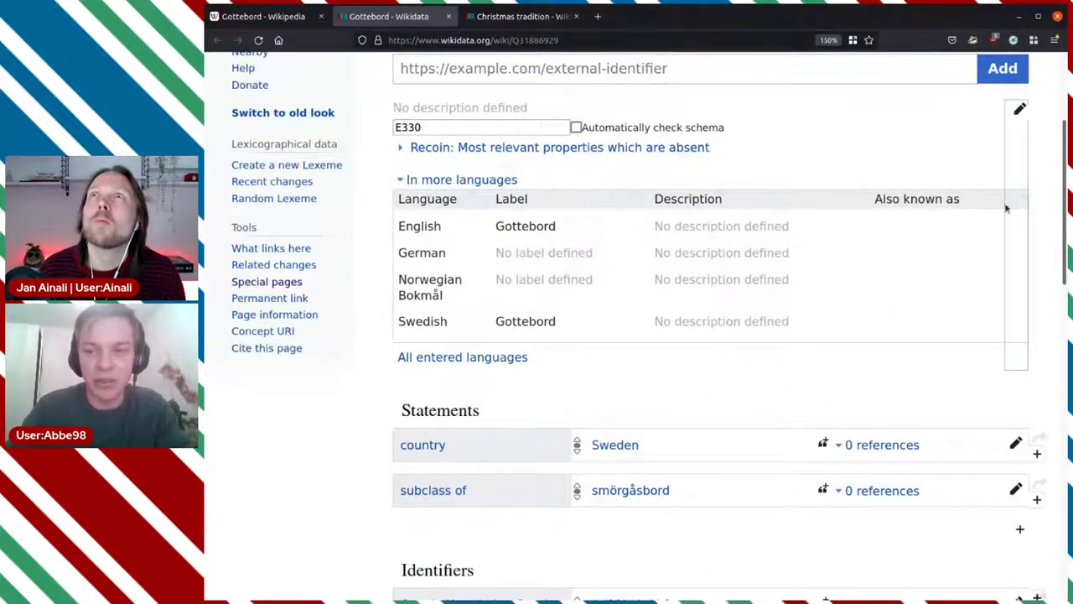
pyautogui.click(1014, 116)
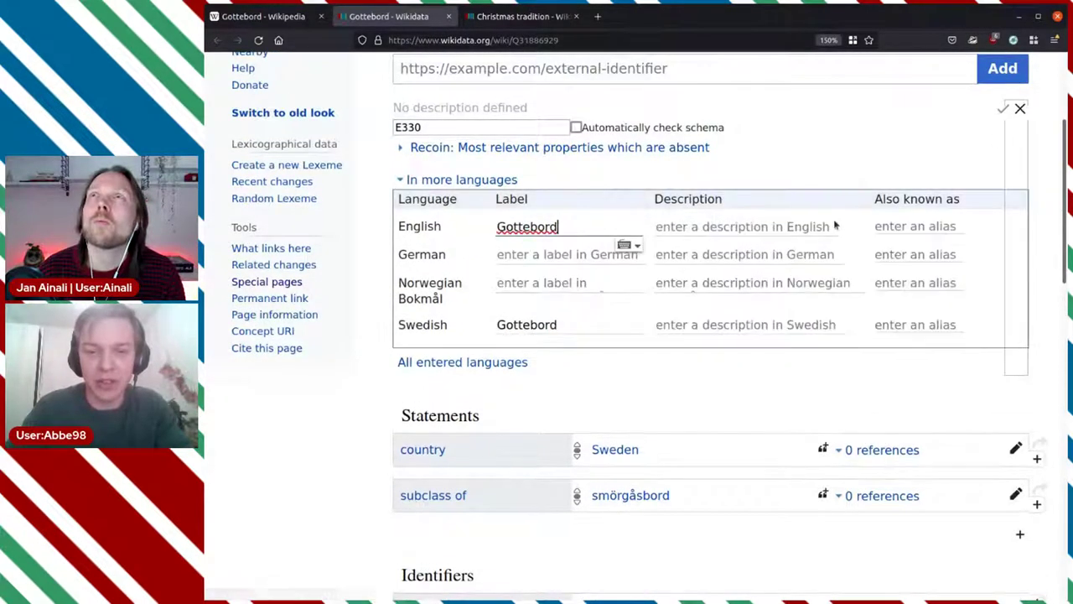
pyautogui.click(765, 228)
pyautogui.scroll(-3, 766, 229)
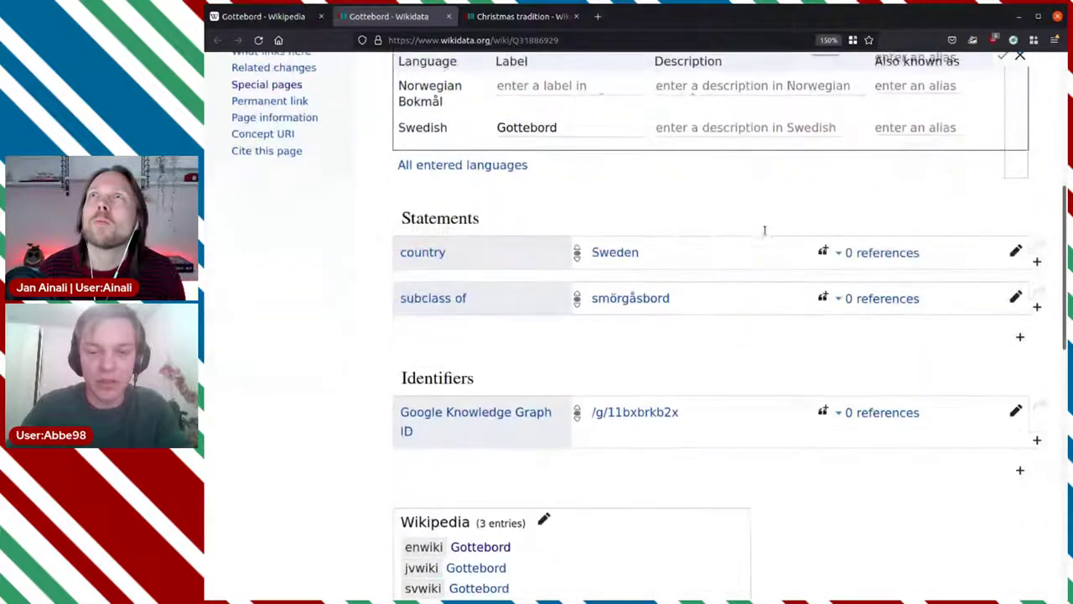
pyautogui.scroll(3, 765, 229)
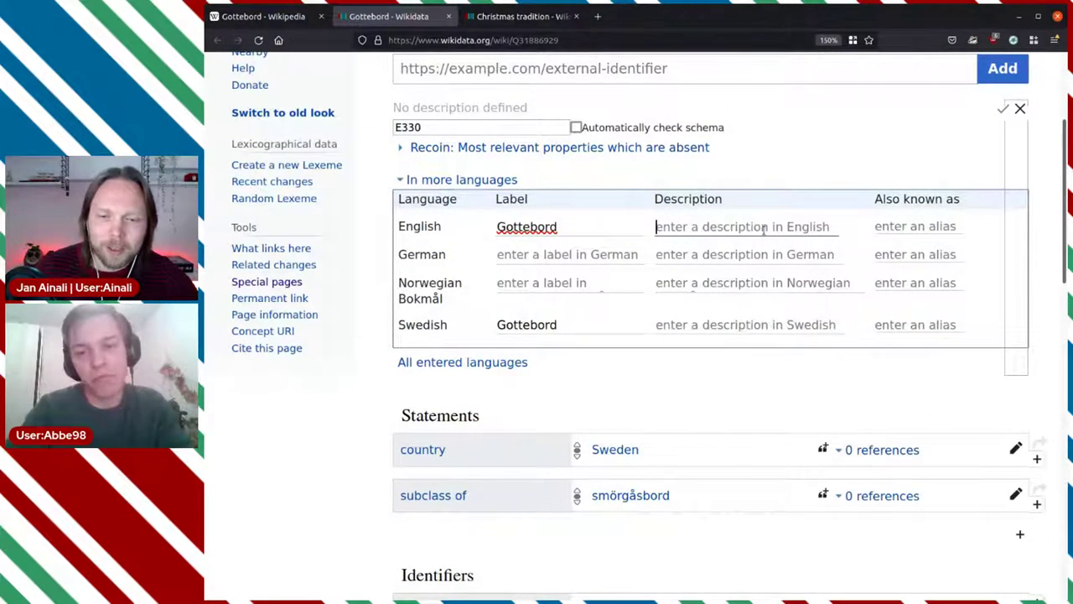
pyautogui.write('smorgås')
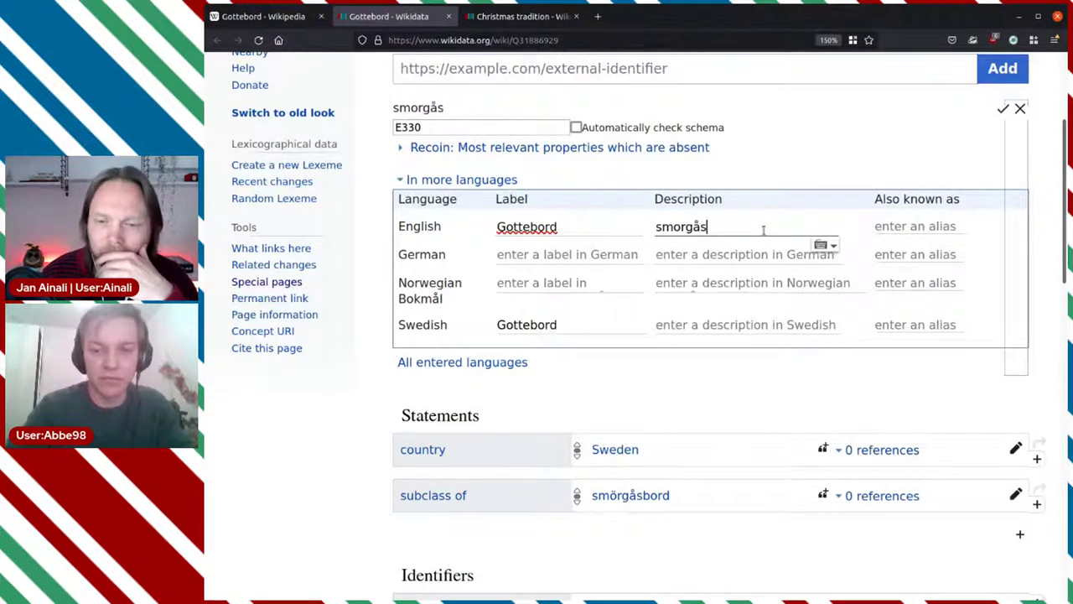
pyautogui.press('BackSpace')
pyautogui.press('BackSpace')
pyautogui.press('BackSpace')
pyautogui.press('BackSpace')
pyautogui.press('BackSpace')
pyautogui.press('BackSpace')
pyautogui.press('BackSpace')
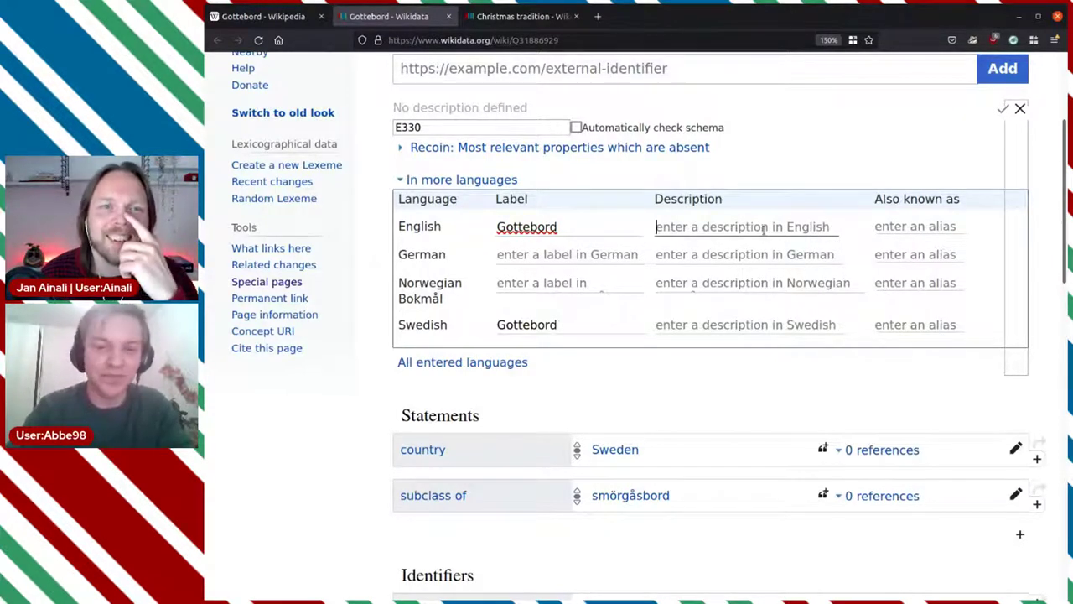
pyautogui.write('tabl')
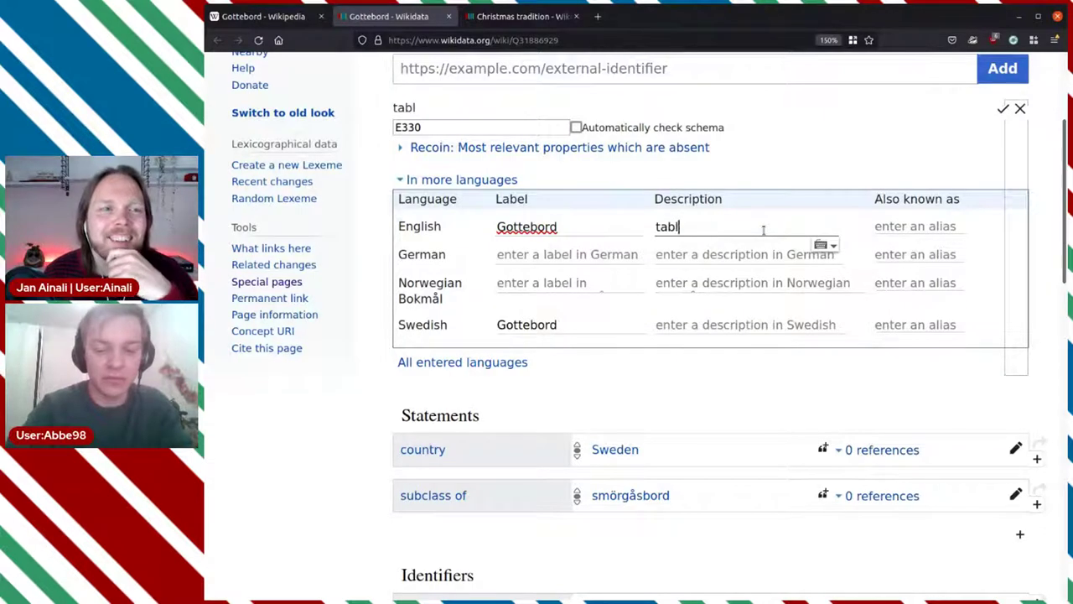
pyautogui.write('e-setting ')
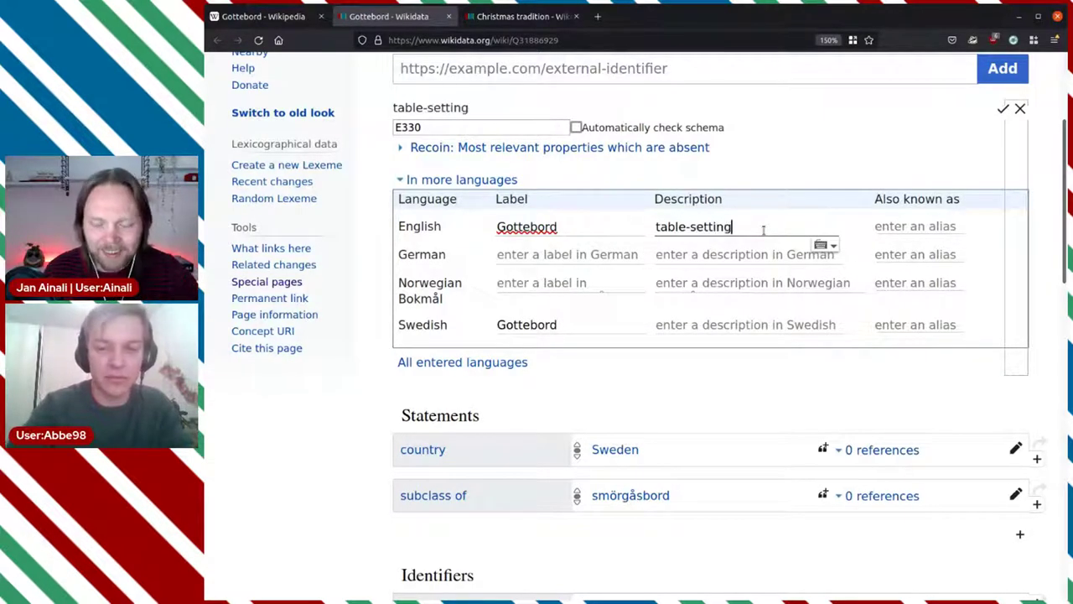
pyautogui.write('fo')
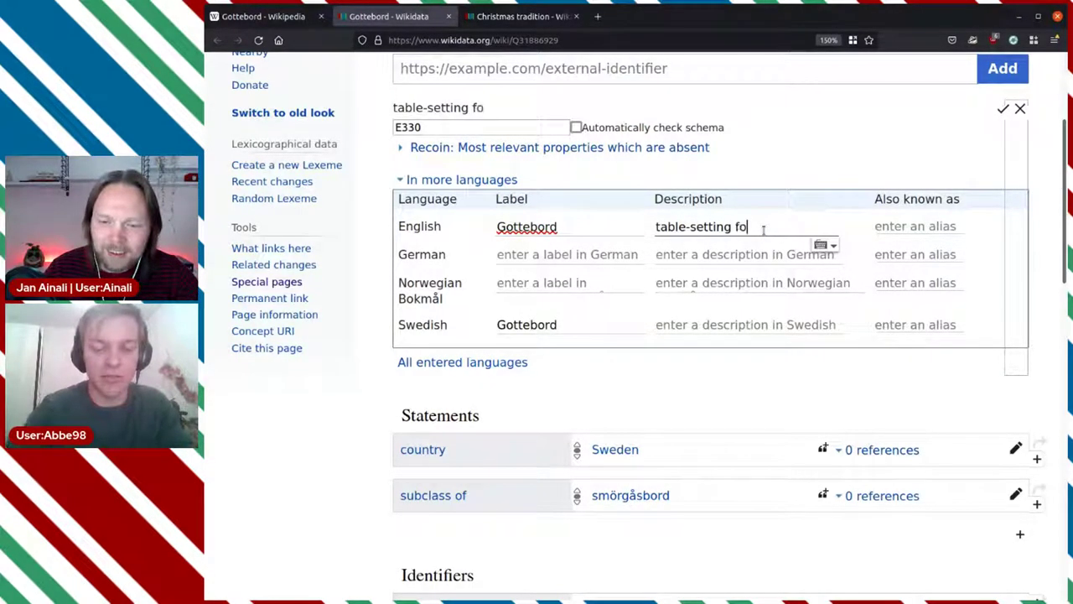
pyautogui.write('r sweet')
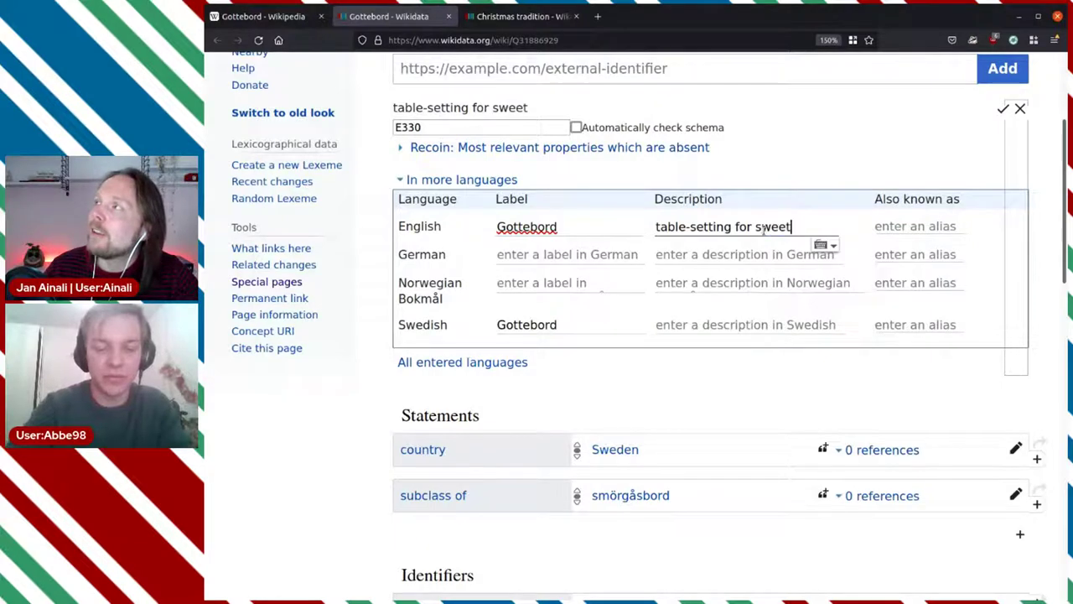
pyautogui.write('s common')
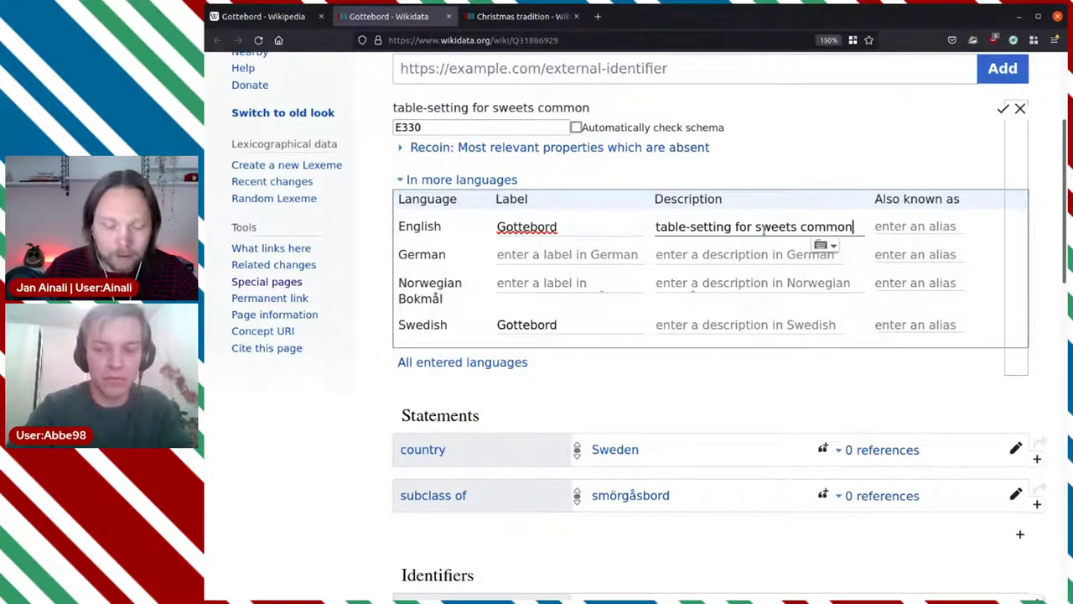
pyautogui.write(' in Sweden ')
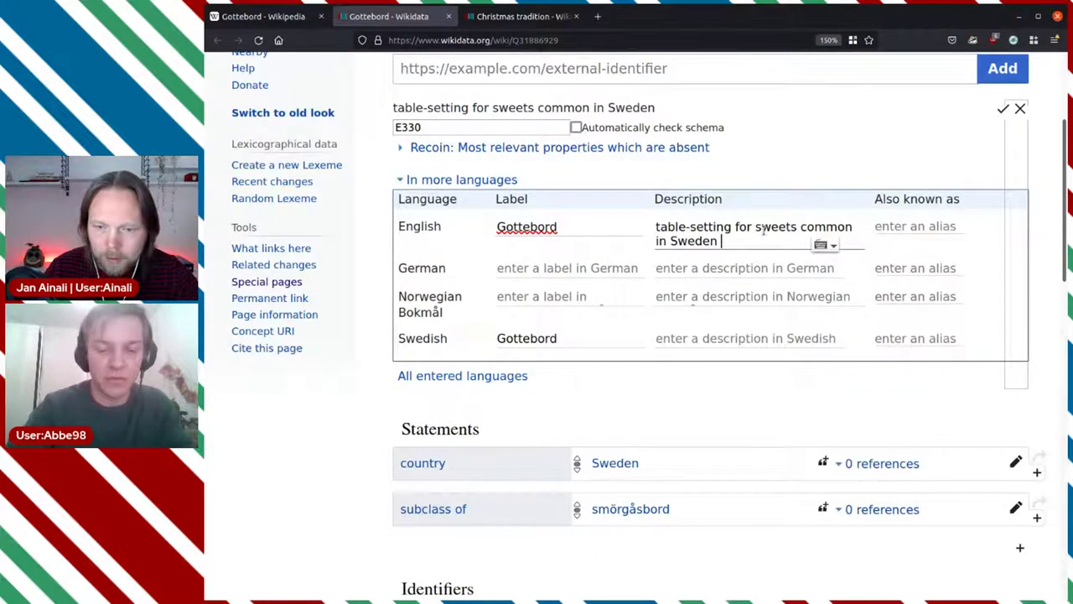
pyautogui.write('during Christ')
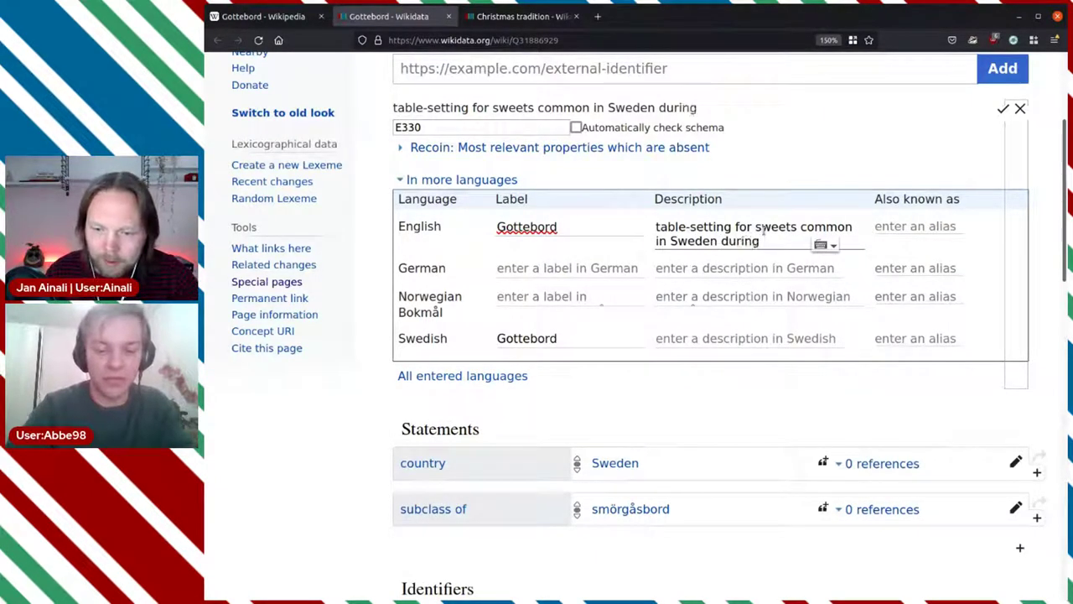
pyautogui.write('mas')
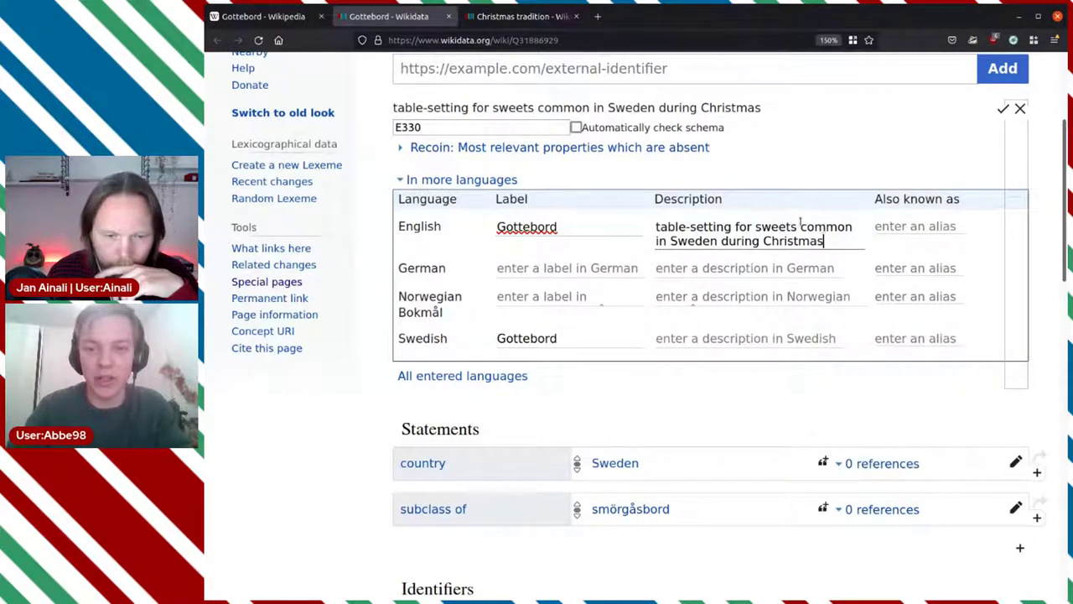
# Insert the missing comma after 'sweets' in the English description
pyautogui.click(798, 227)
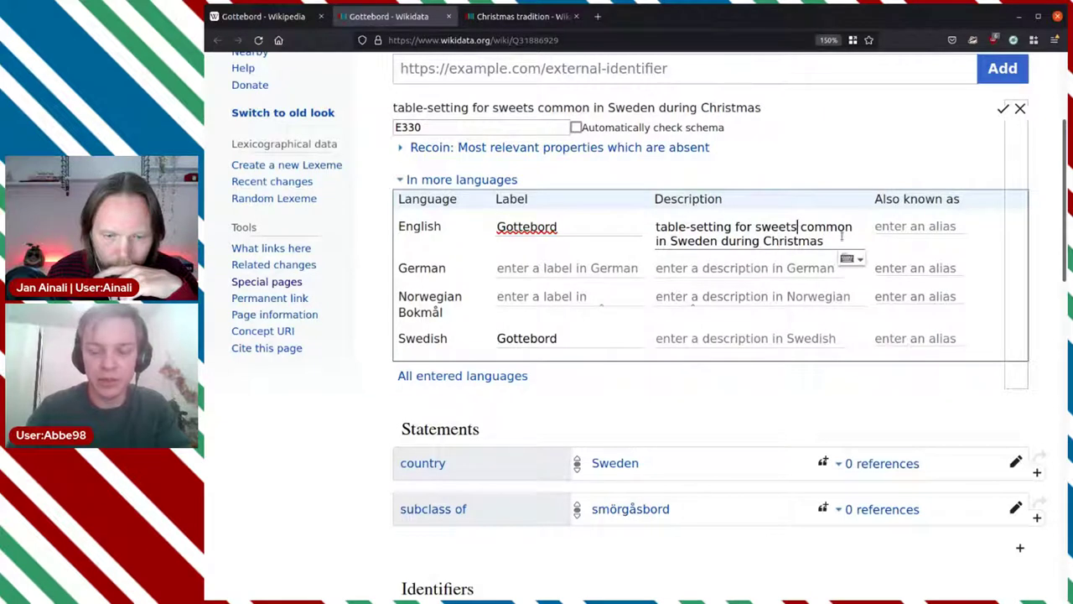
pyautogui.write(',')
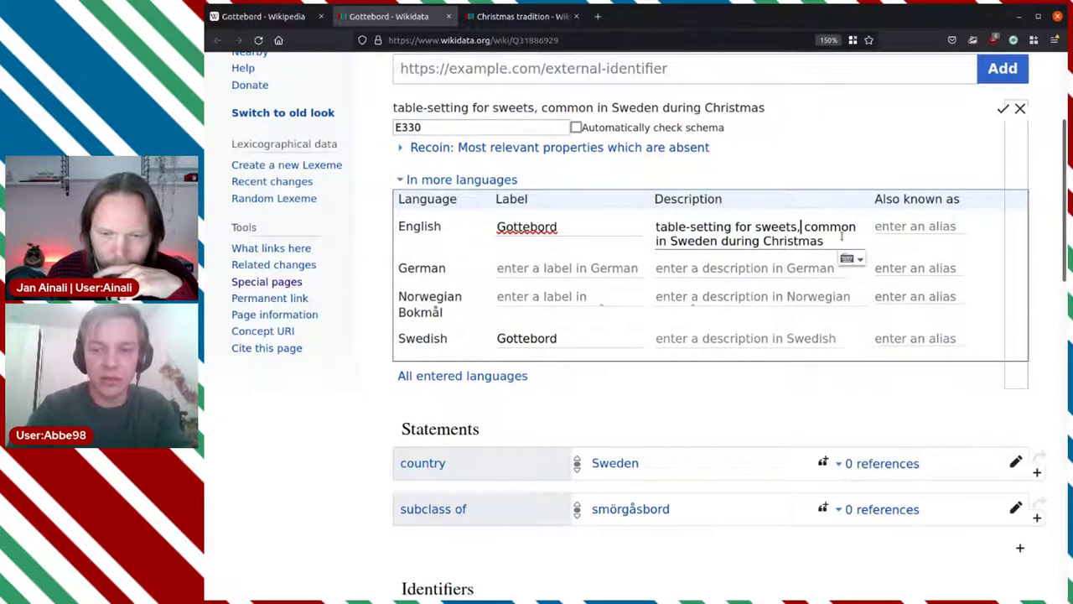
pyautogui.click(798, 241)
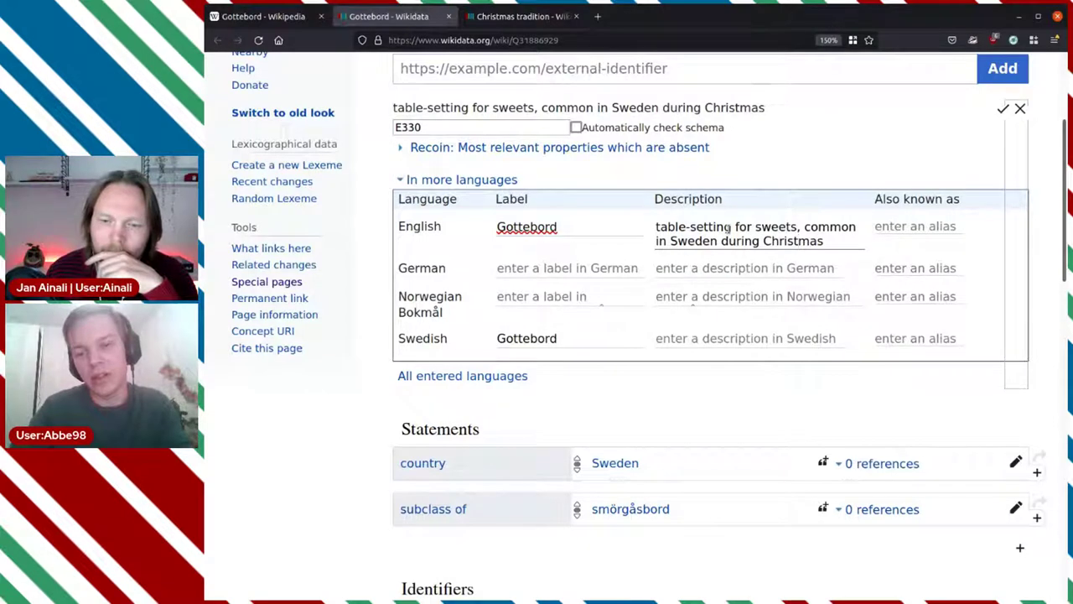
pyautogui.click(730, 226)
pyautogui.click(697, 339)
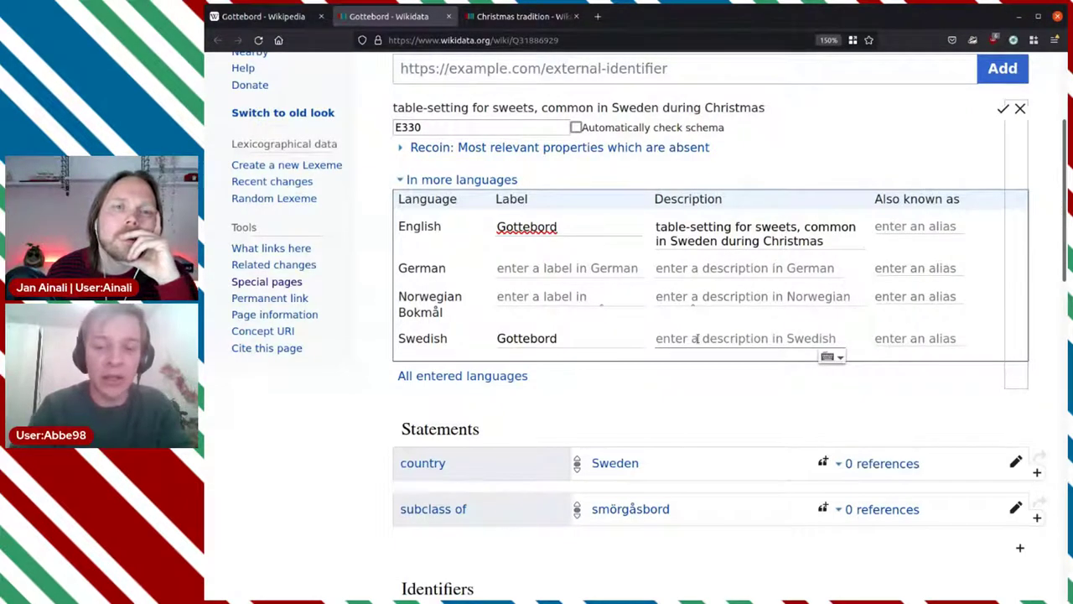
# Enter 'smörgåsbord med sötsaker vanligt till jul' as the Swedish description and publish both descriptions
pyautogui.write('s')
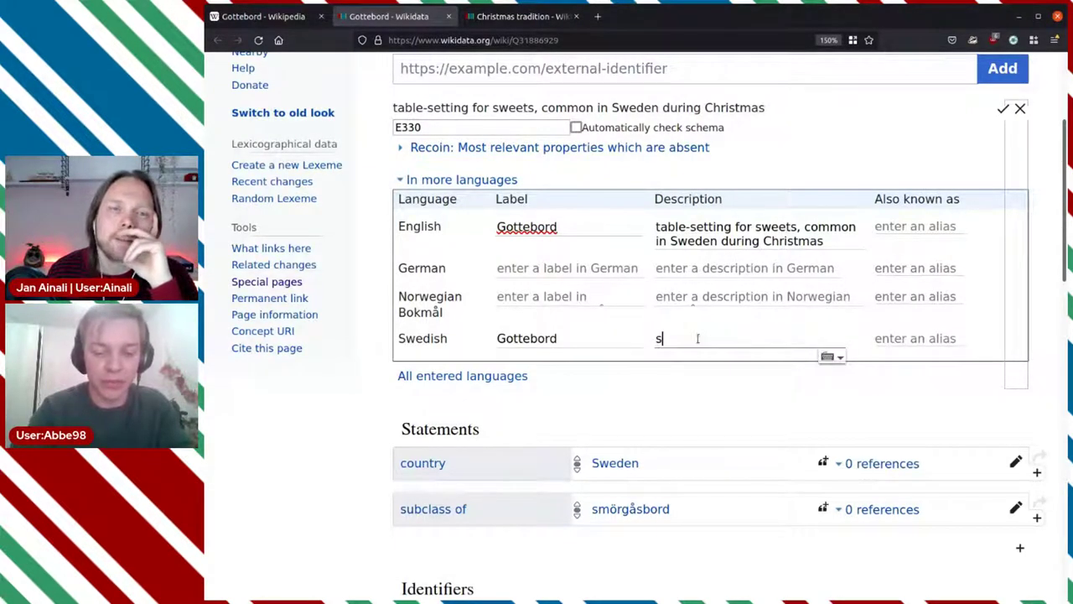
pyautogui.write('mörgås')
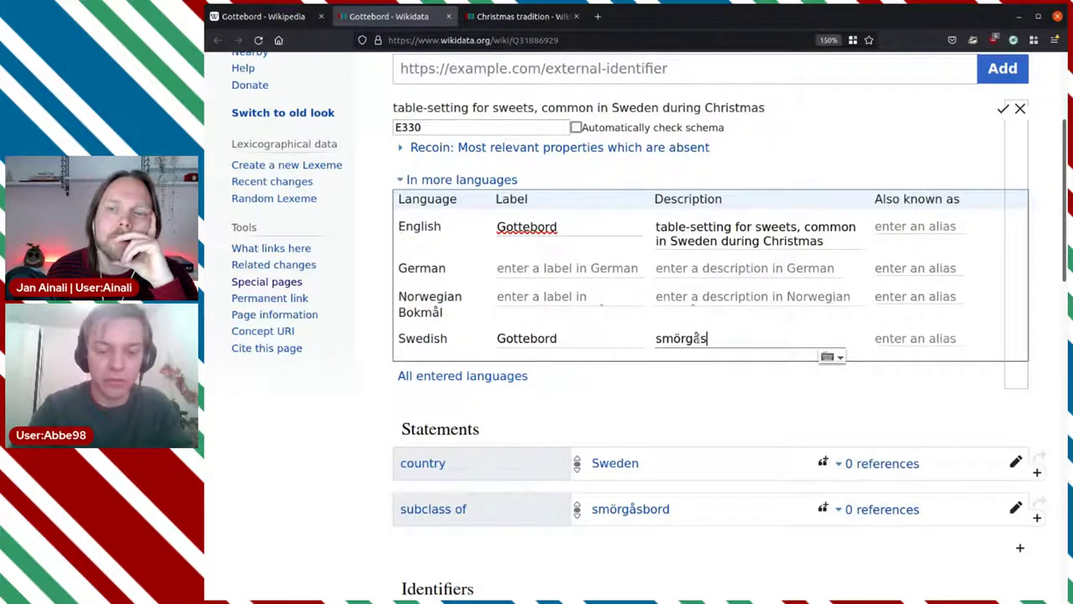
pyautogui.write('bord ')
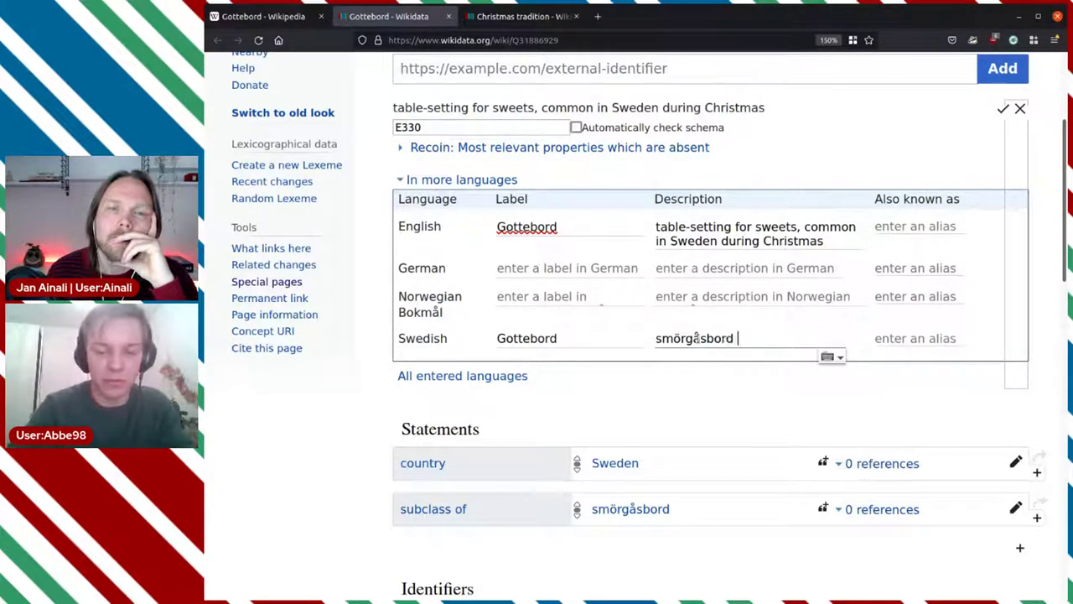
pyautogui.write('med sötsa')
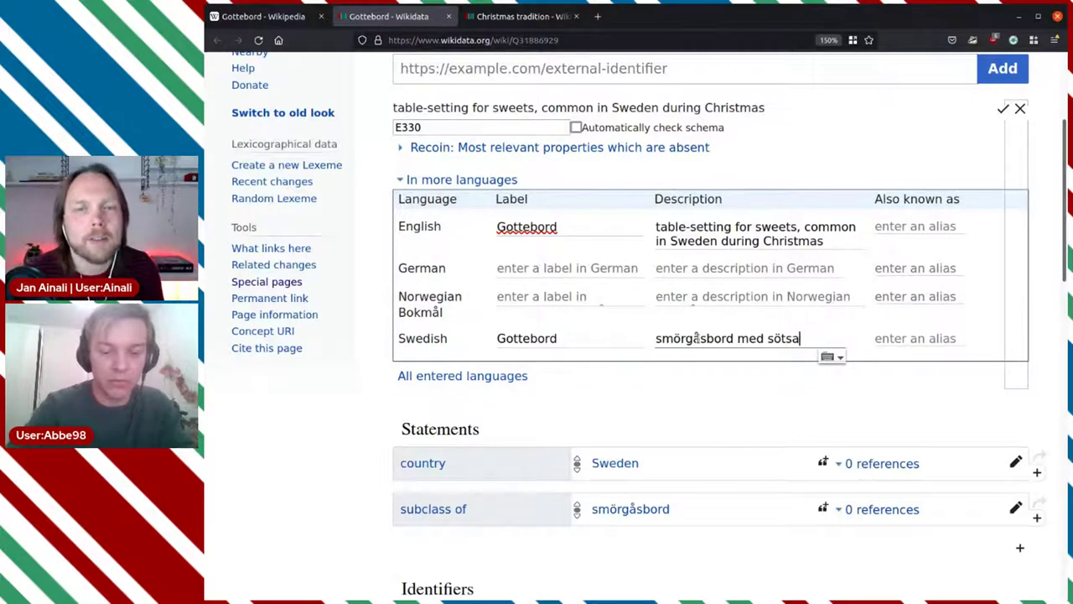
pyautogui.write('ker vanli')
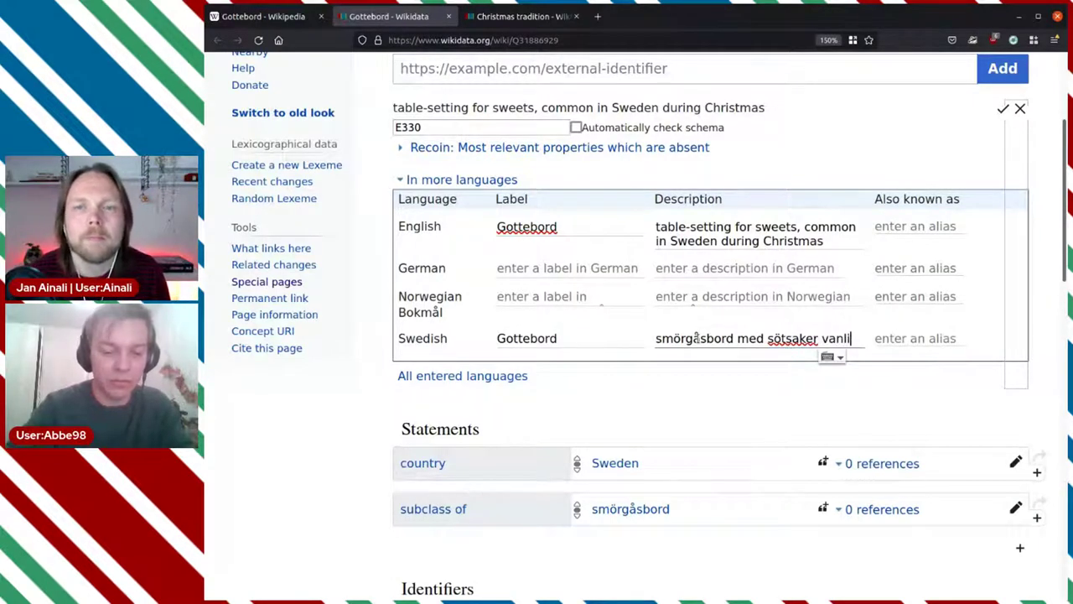
pyautogui.write('gt till jul')
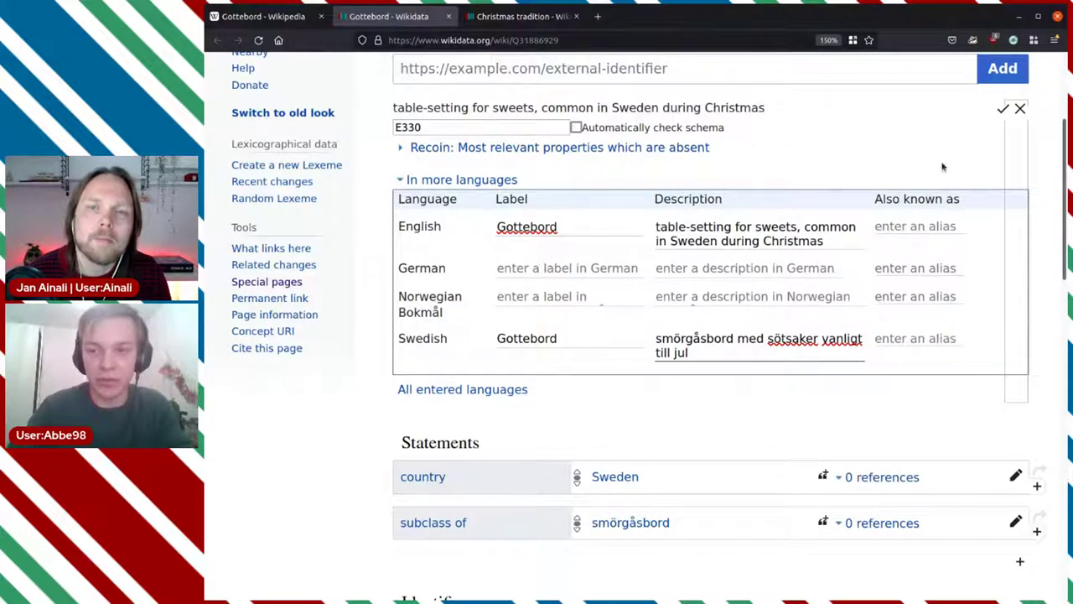
pyautogui.click(1005, 110)
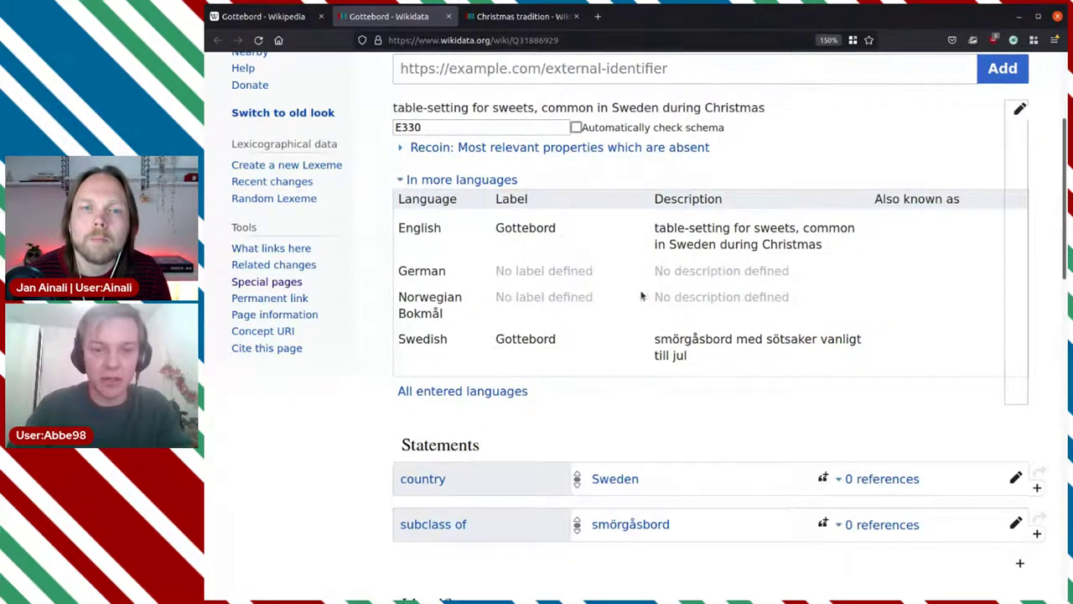
pyautogui.scroll(-2, 809, 346)
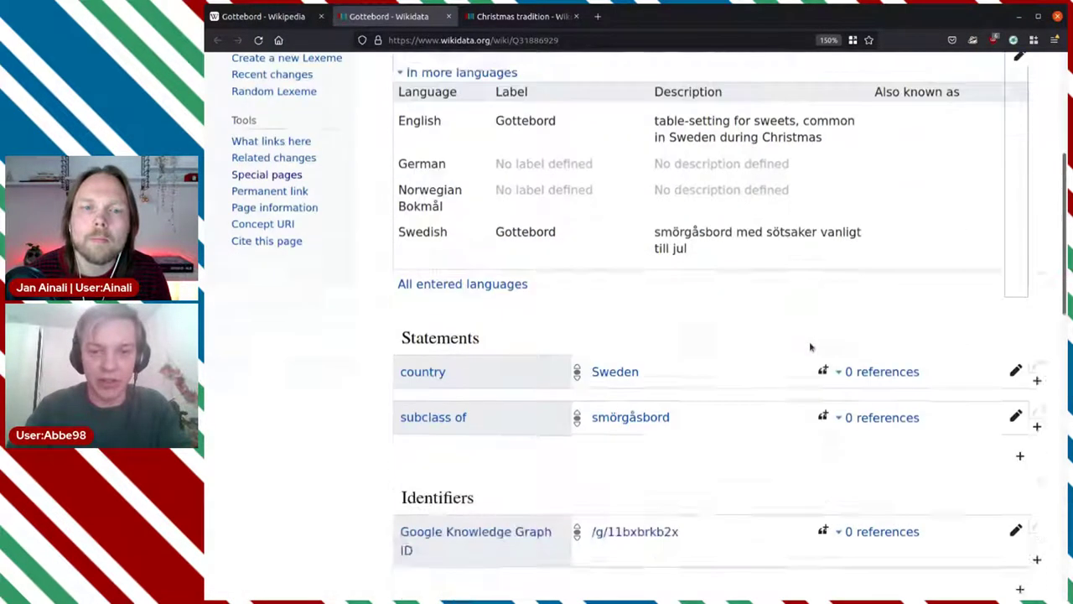
pyautogui.scroll(-1, 810, 346)
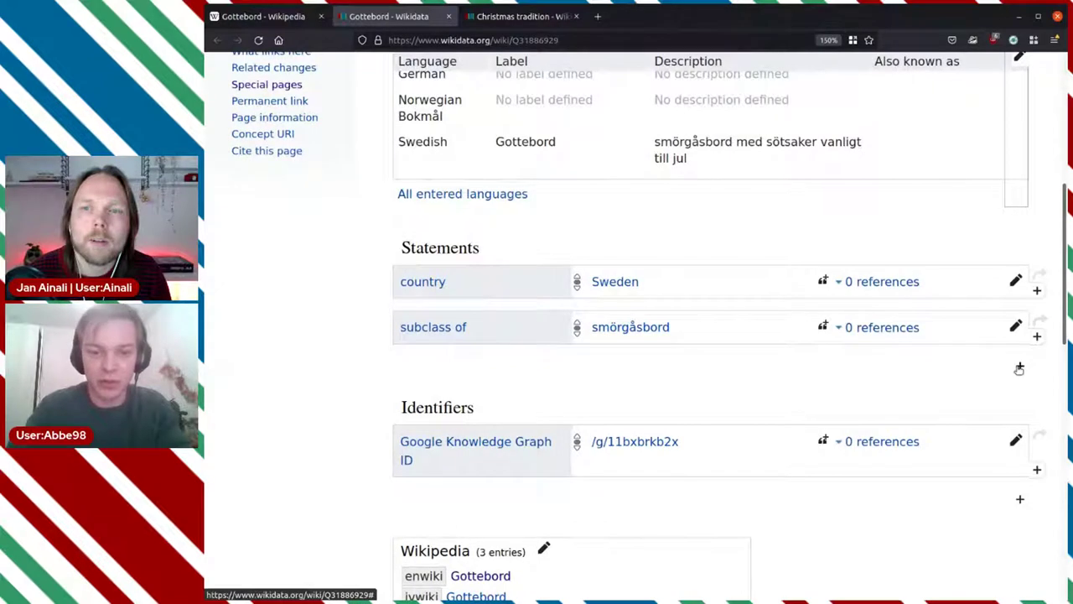
pyautogui.scroll(-2, 691, 334)
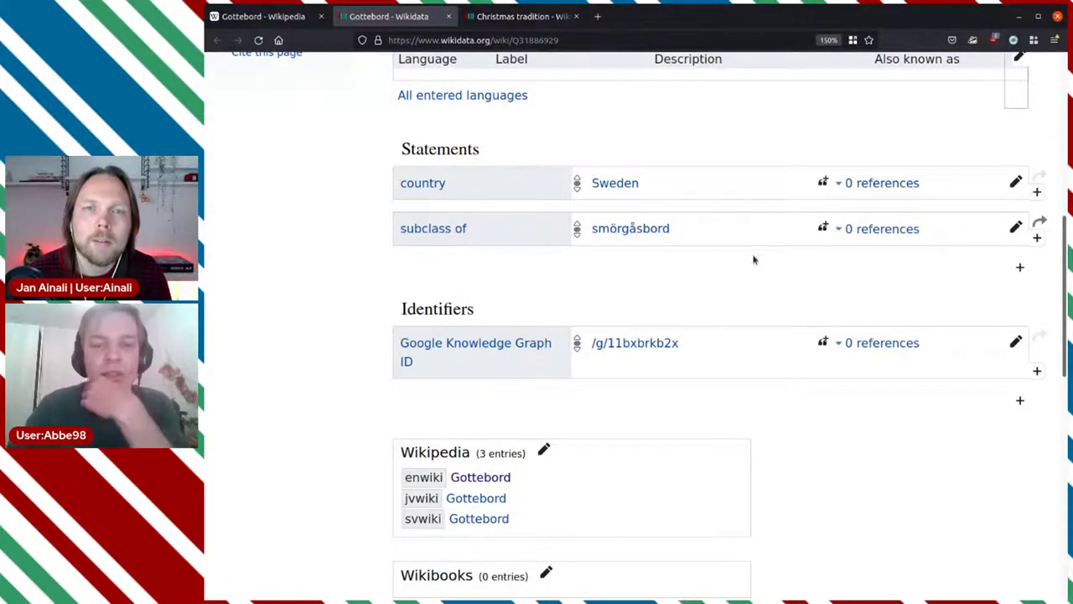
pyautogui.scroll(3, 836, 310)
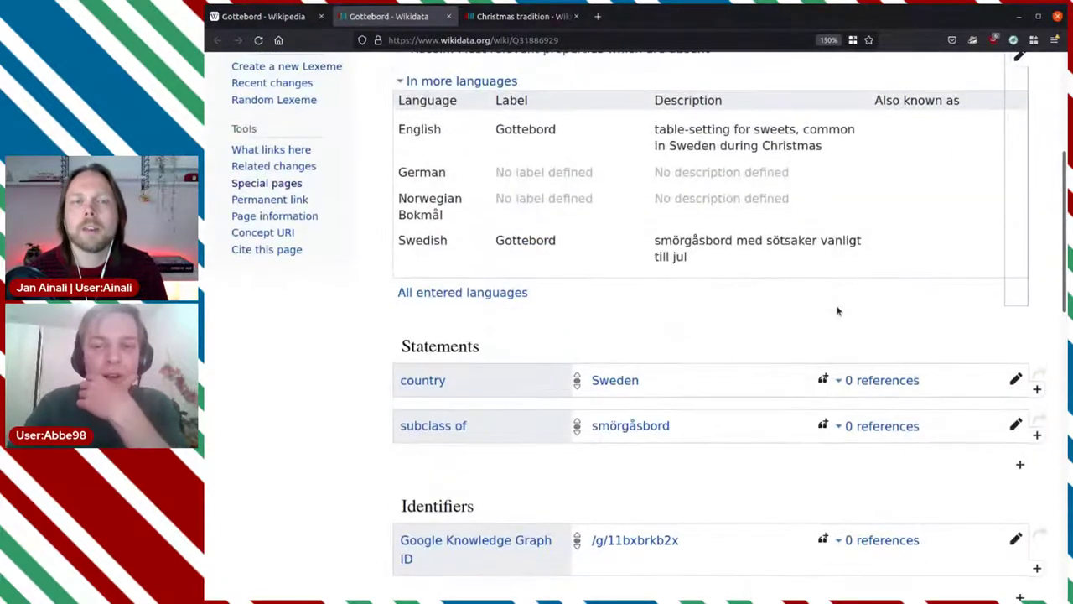
pyautogui.scroll(-2, 837, 311)
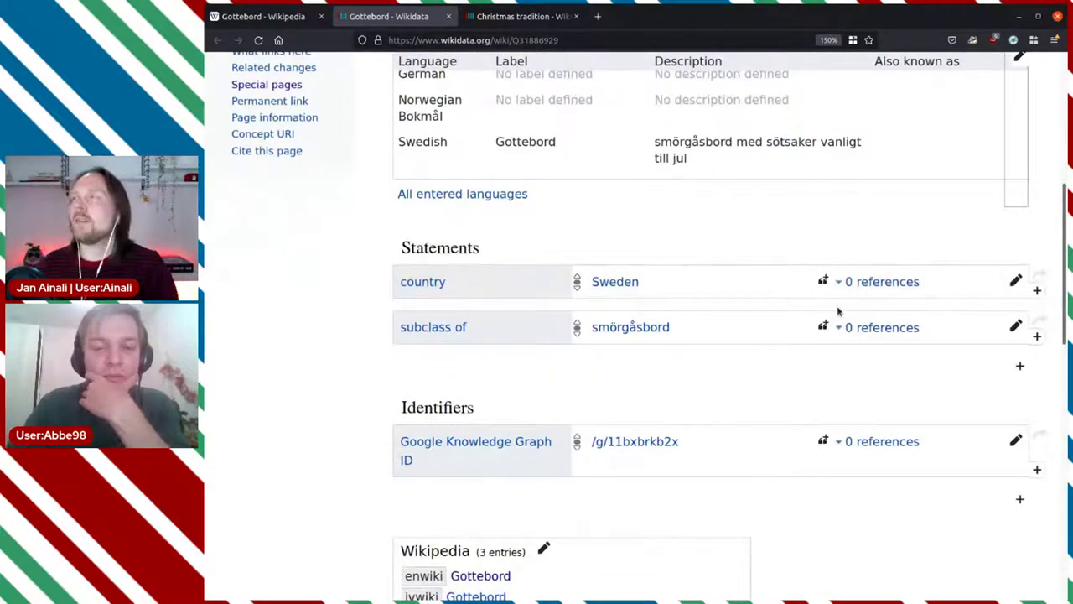
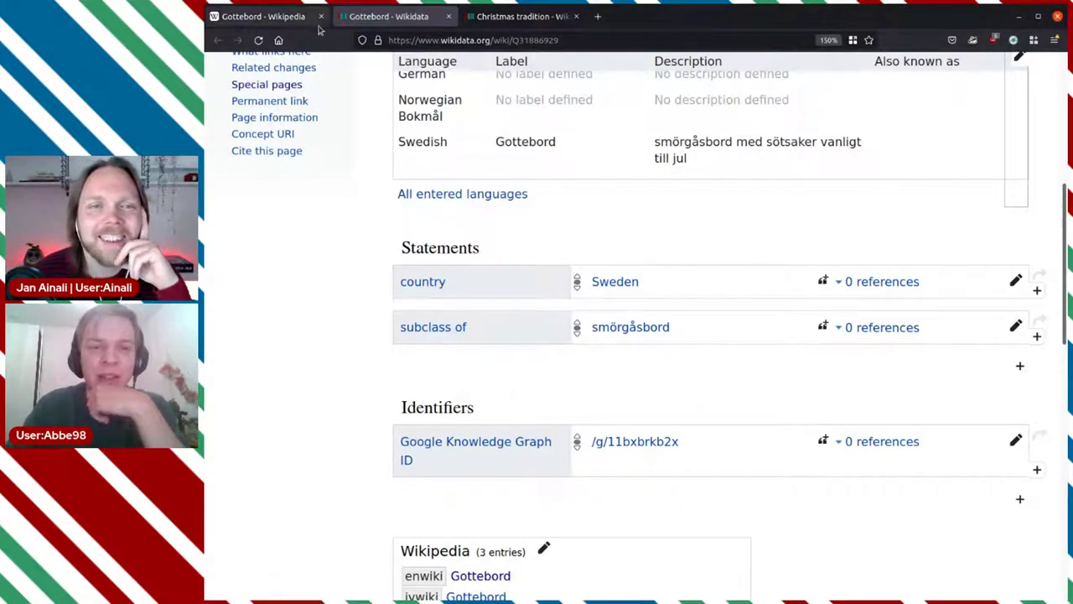
# Start a new statement on the Gottebord item with 'facet of' as its property
pyautogui.click(259, 25)
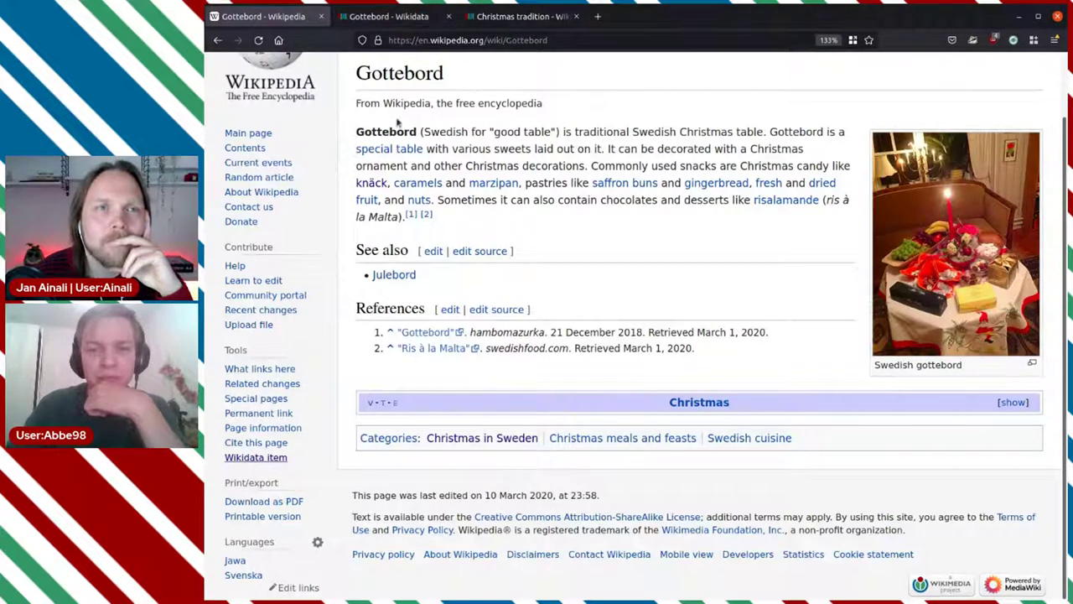
pyautogui.moveTo(390, 156)
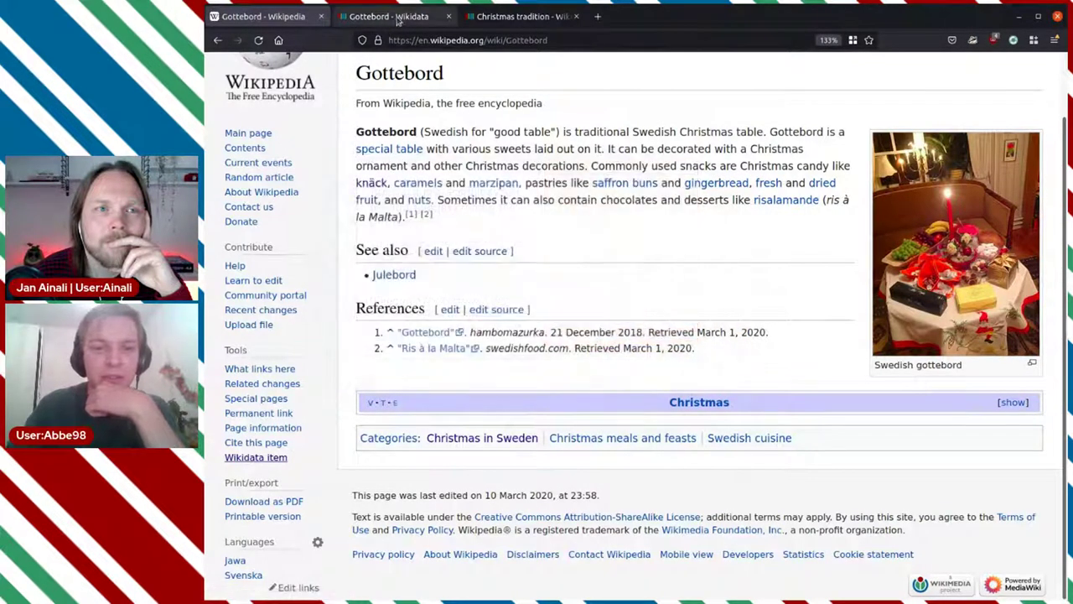
pyautogui.click(390, 18)
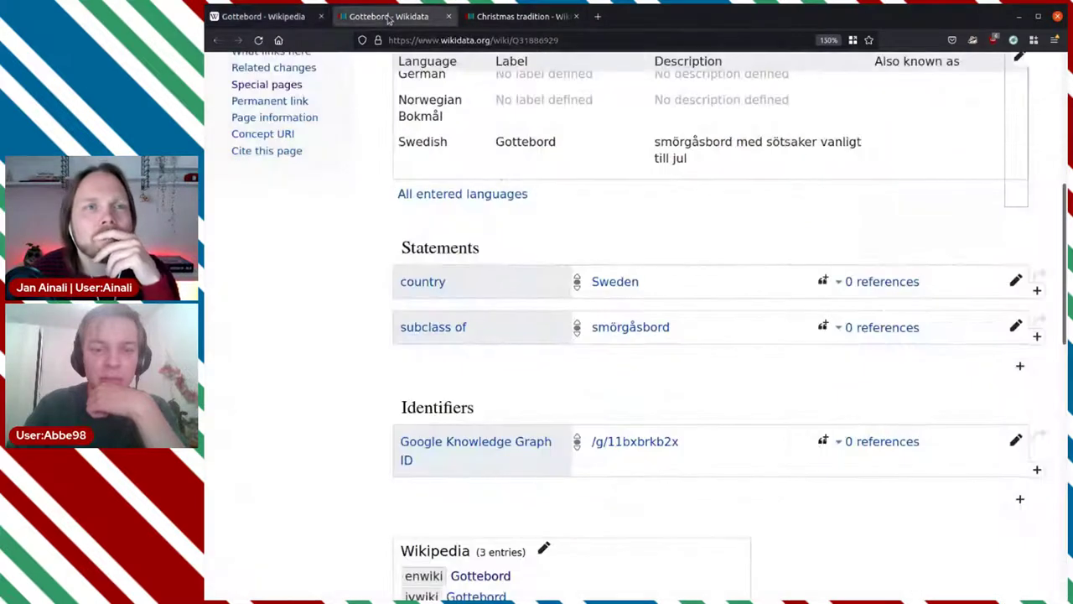
pyautogui.click(1020, 366)
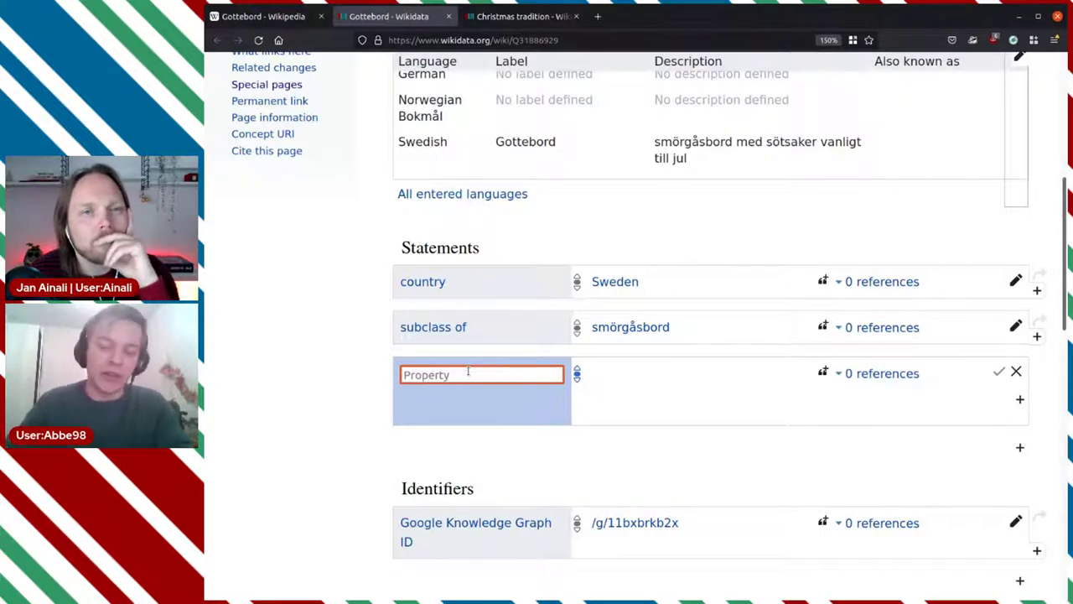
pyautogui.write('mai')
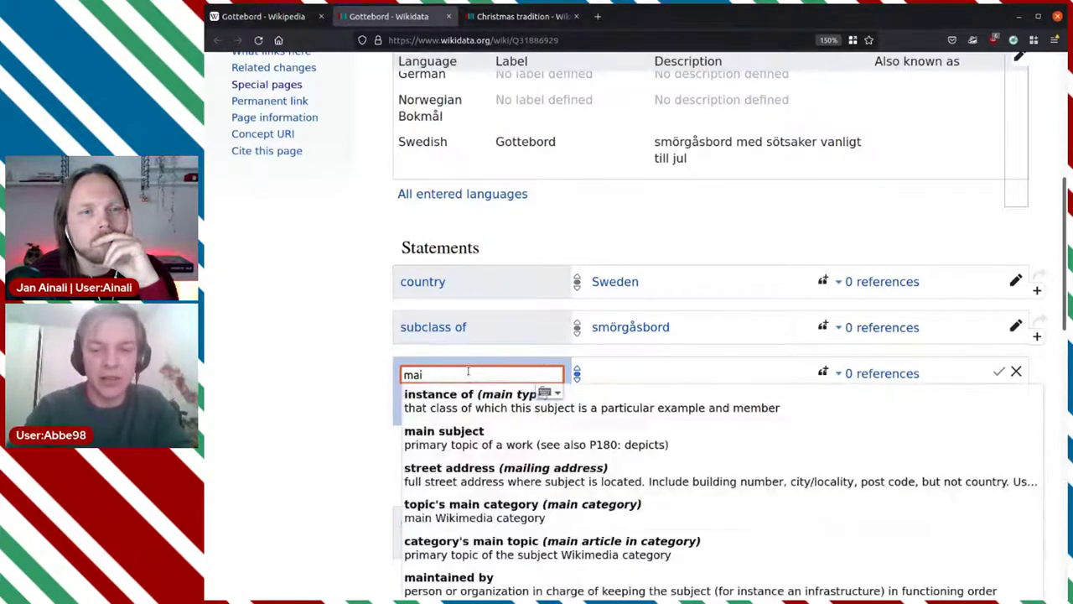
pyautogui.write('n')
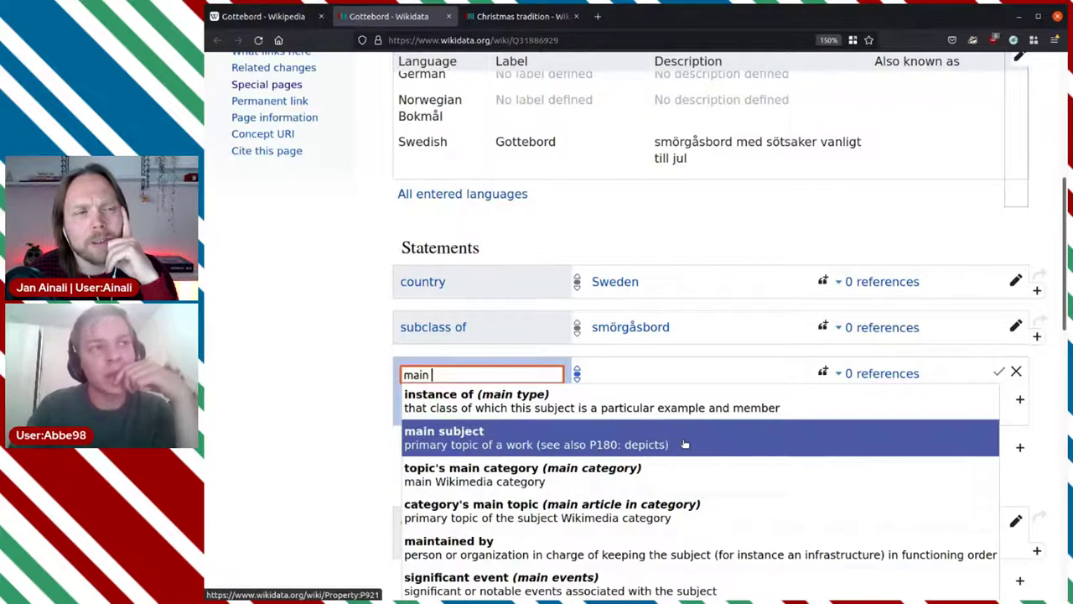
pyautogui.tripleClick(522, 370)
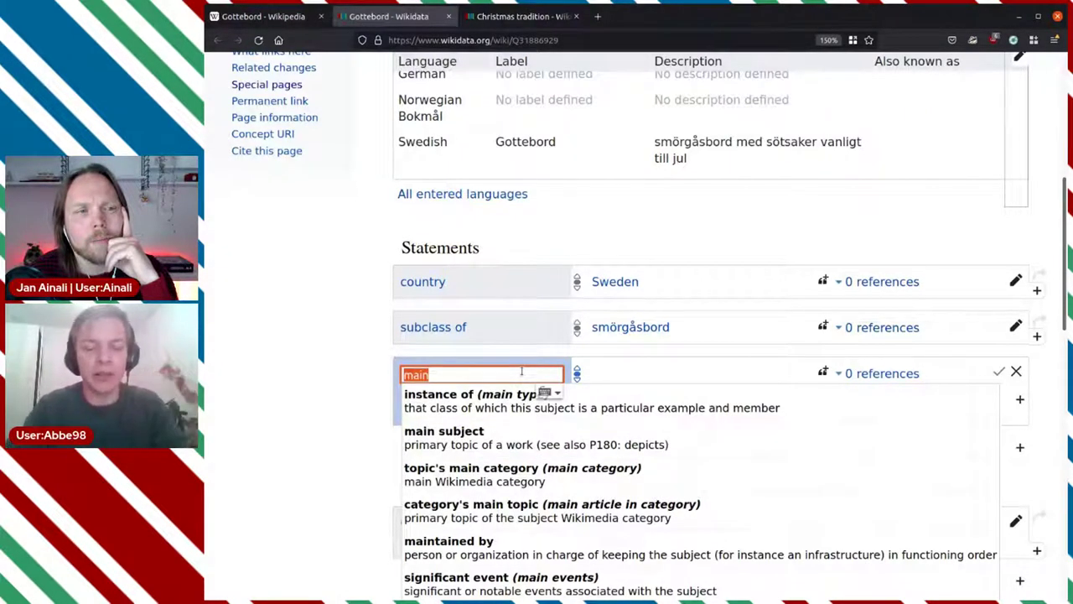
pyautogui.write('asp')
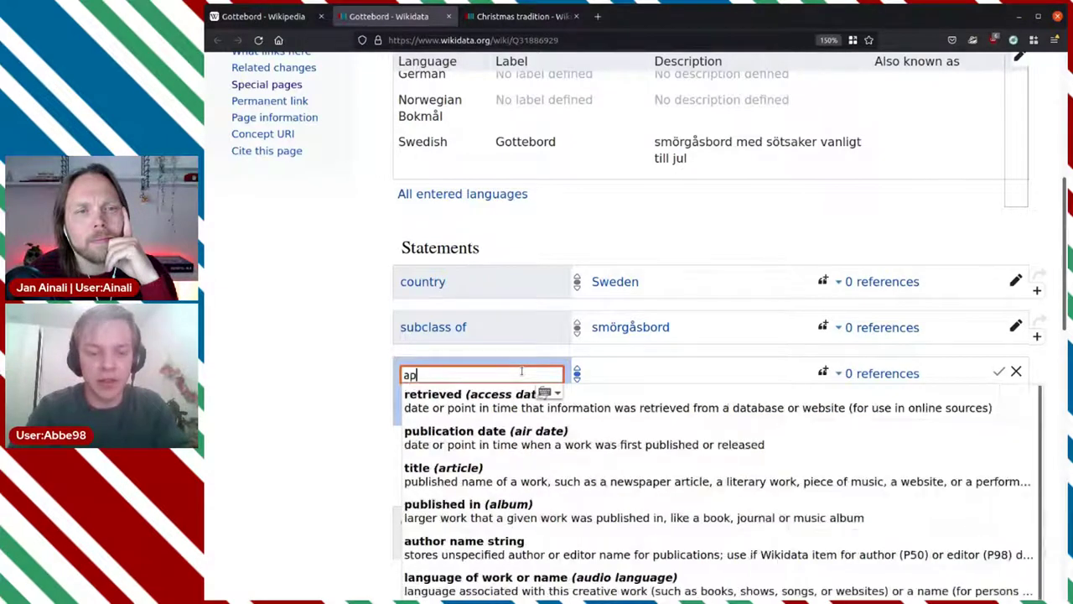
pyautogui.write('ec')
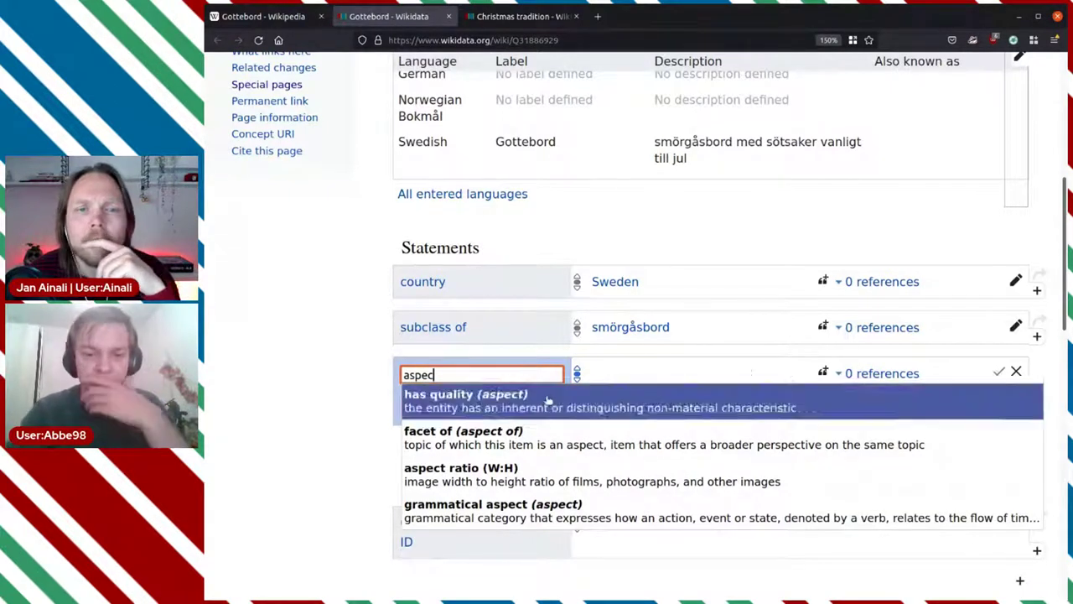
pyautogui.click(689, 440)
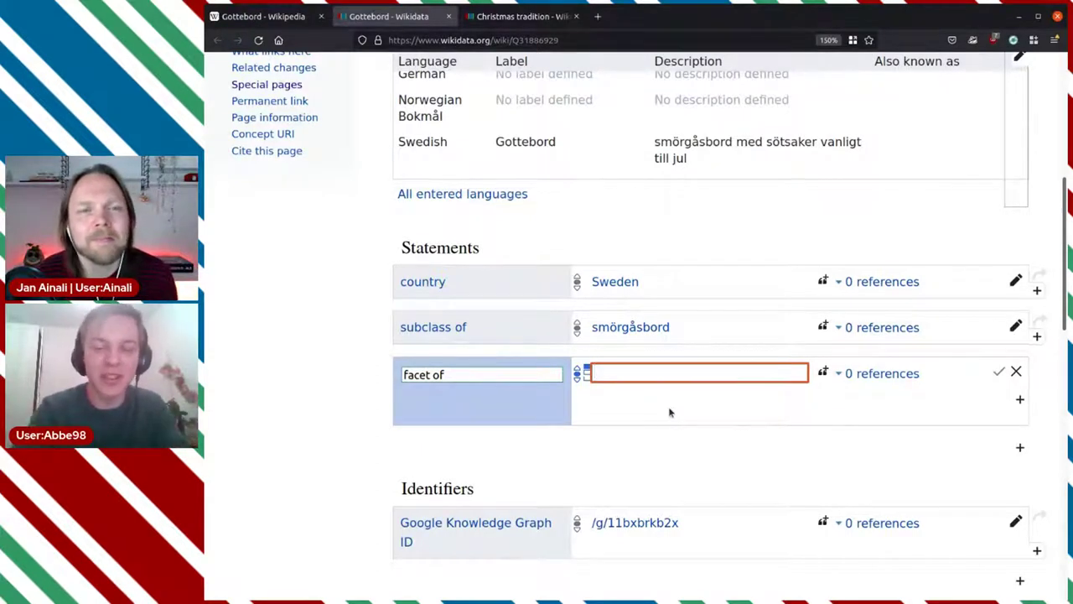
# Enter julbord as the facet of value, replacing the mistaken Julebord pick
pyautogui.write('julebord')
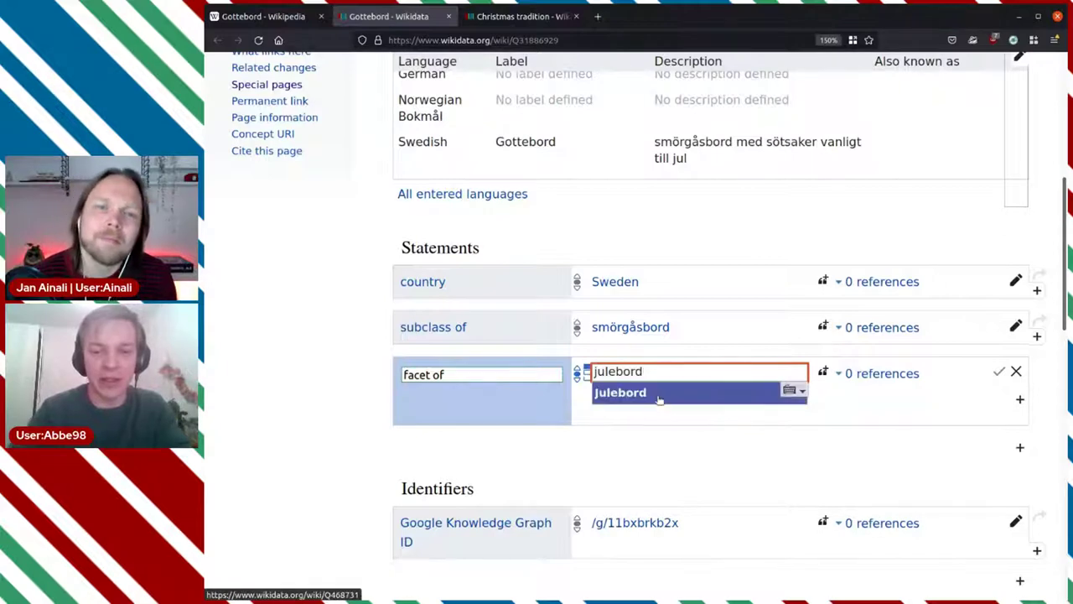
pyautogui.click(663, 394)
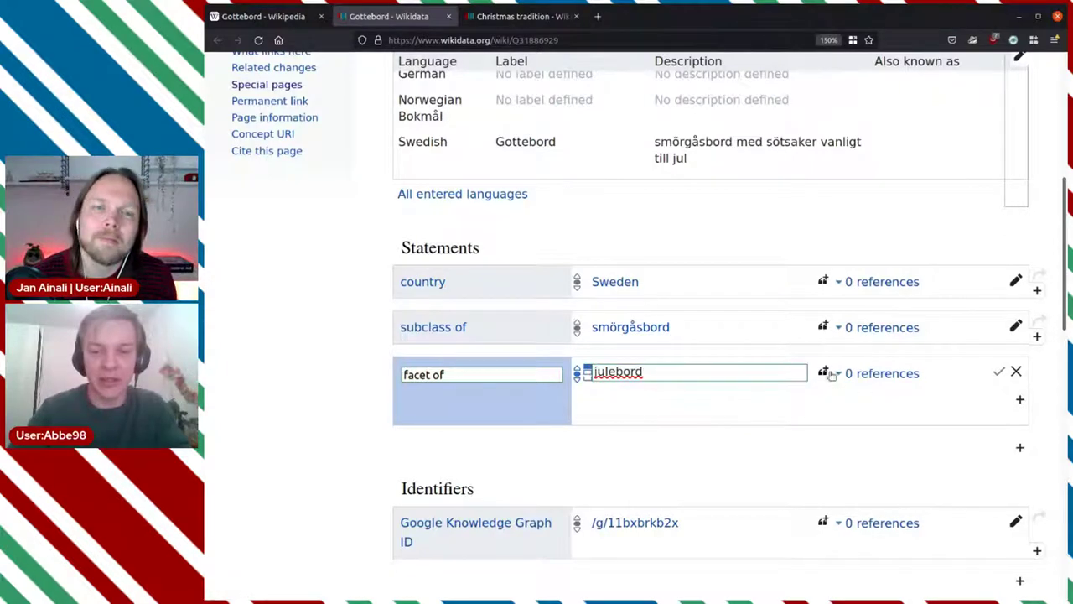
pyautogui.doubleClick(651, 373)
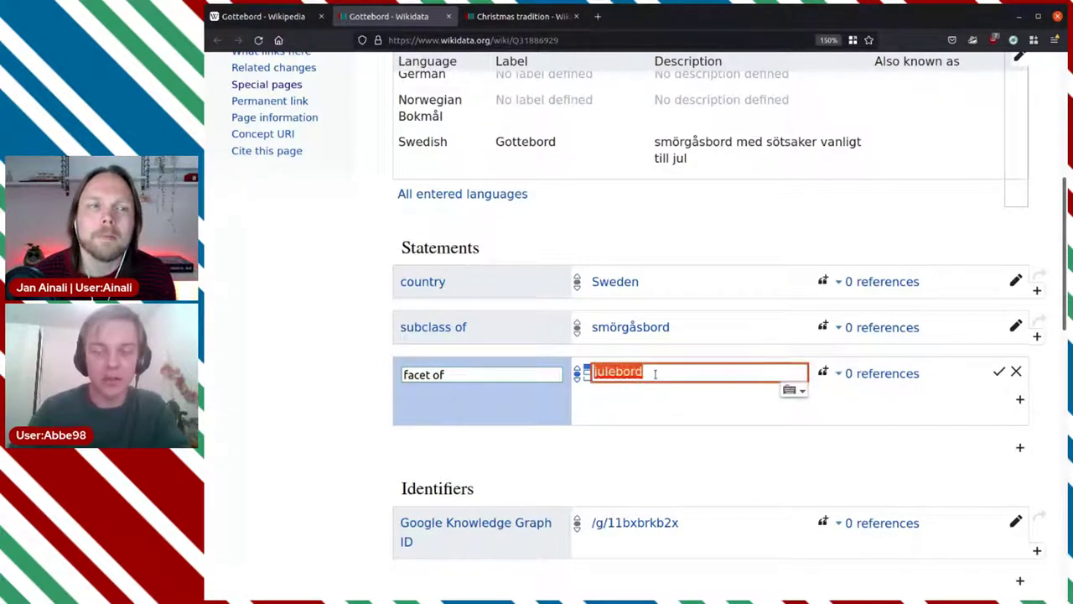
pyautogui.press('BackSpace')
pyautogui.write('jul')
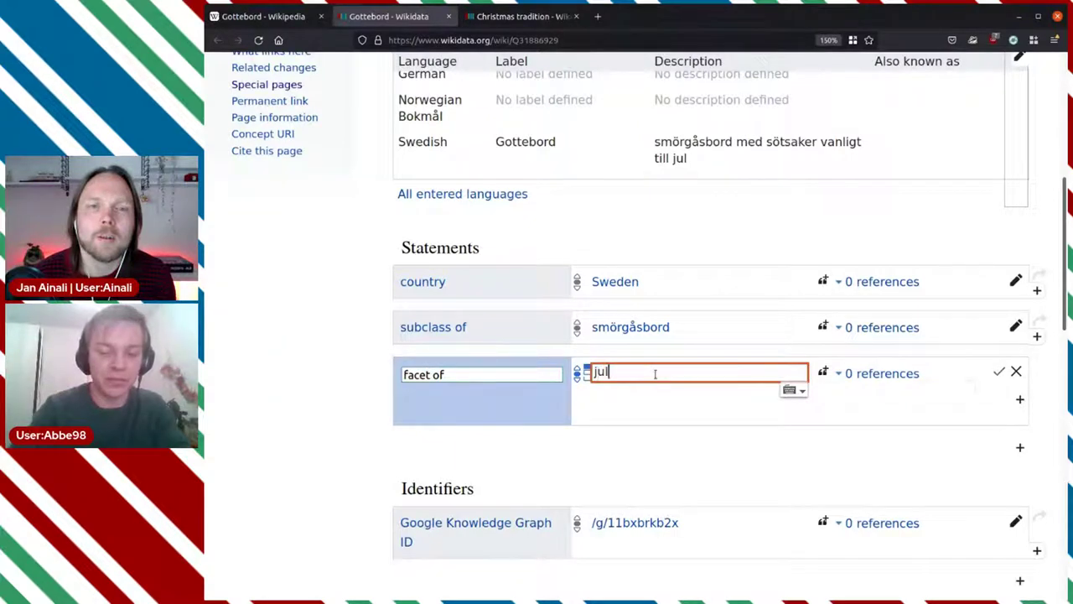
pyautogui.write('bord')
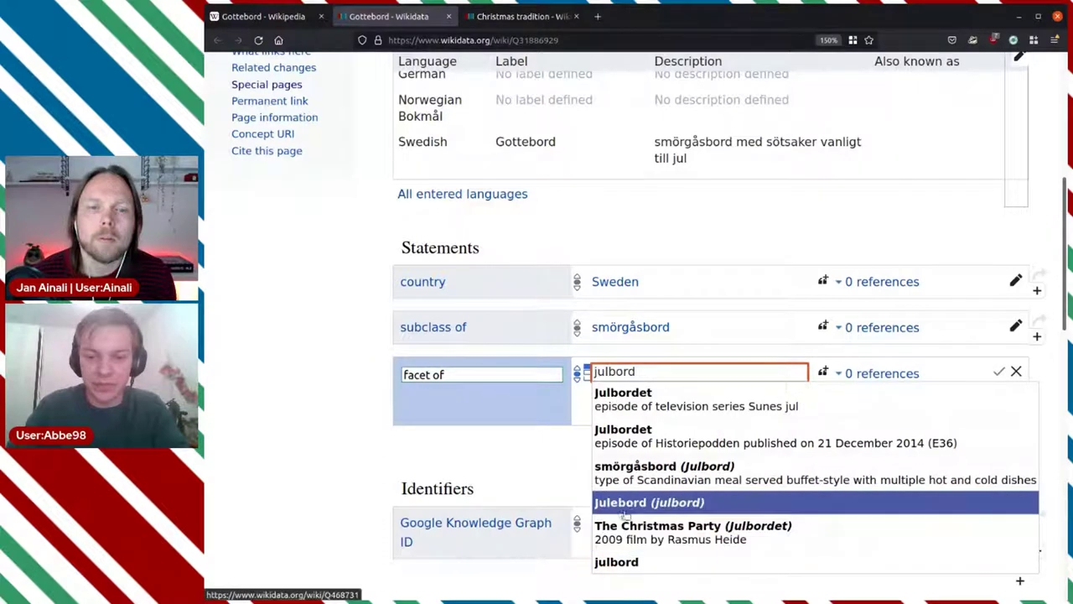
pyautogui.click(635, 563)
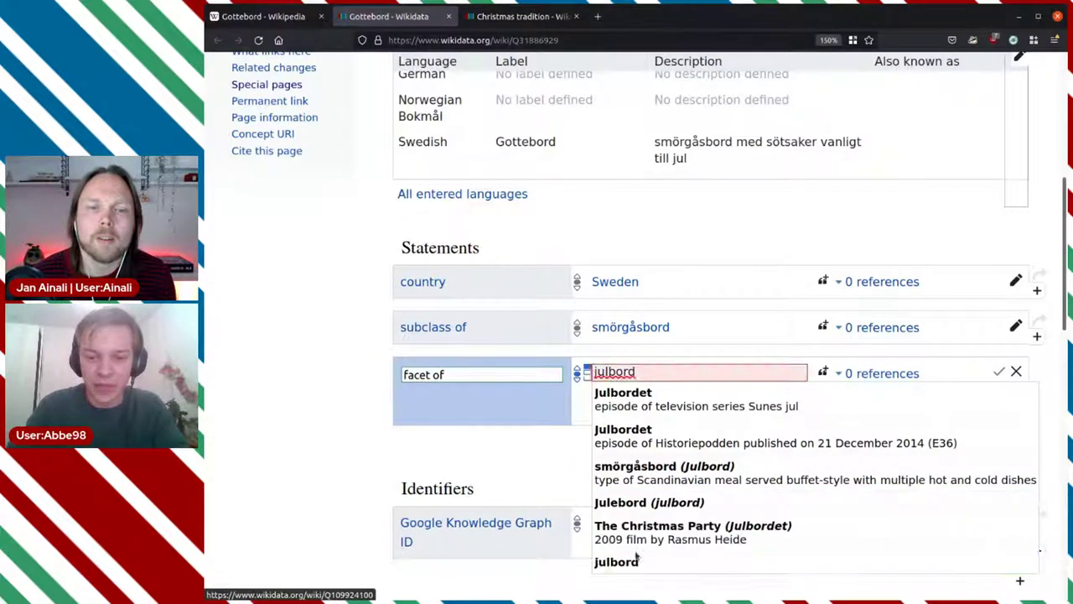
# Check the julbord item Q109924100 in a new tab, then come back to Gottebord
pyautogui.middleClick(683, 398)
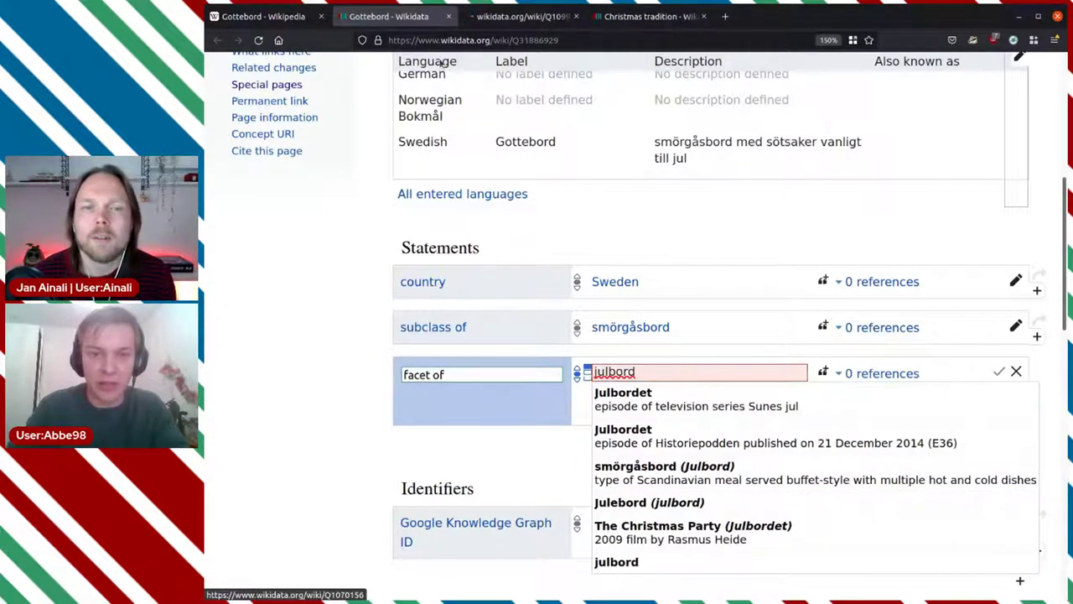
pyautogui.click(519, 16)
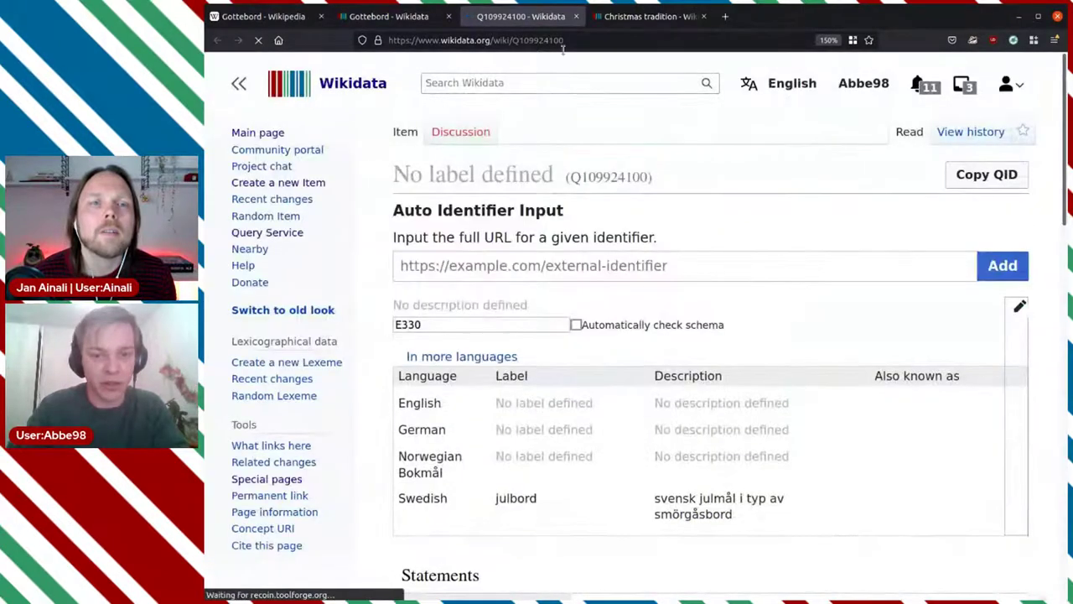
pyautogui.scroll(-3, 683, 242)
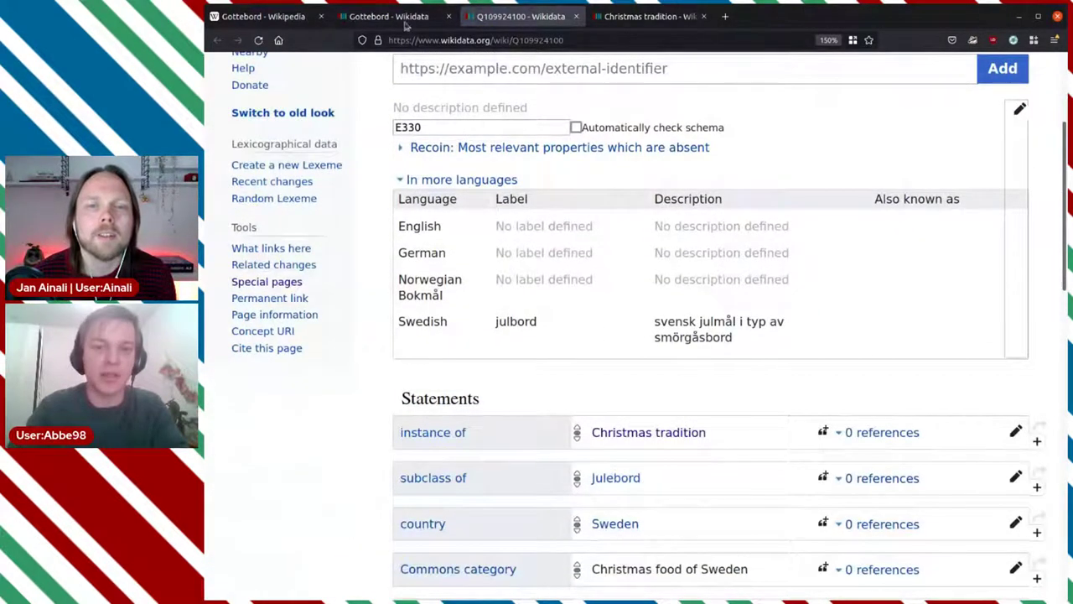
pyautogui.hotkey('ctrl', 'pageup')
pyautogui.click(765, 565)
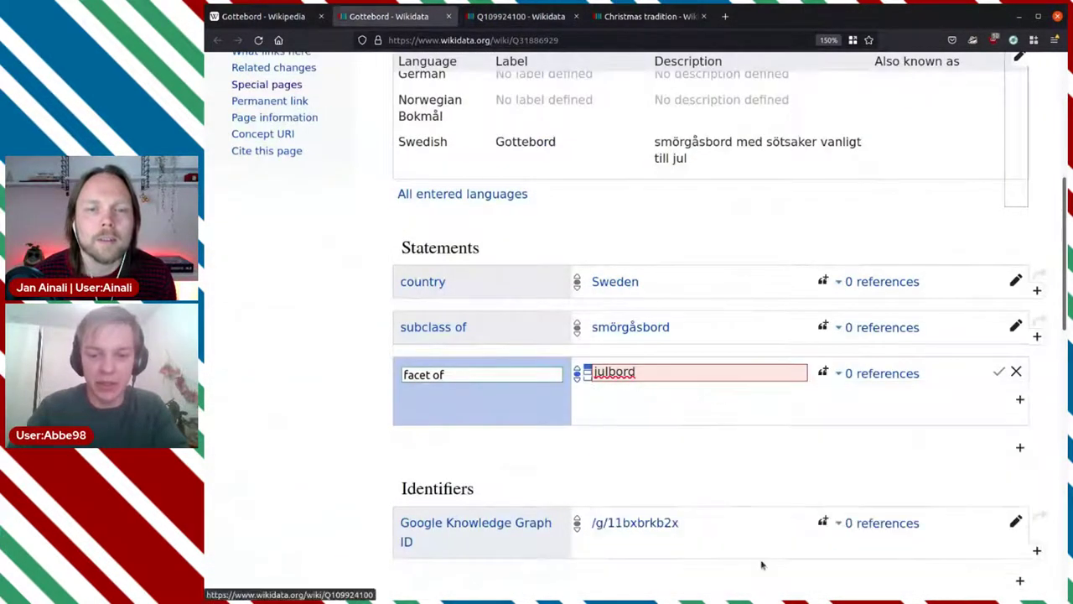
# Publish the facet of julbord statement and recheck the Q109924100 item
pyautogui.click(1000, 373)
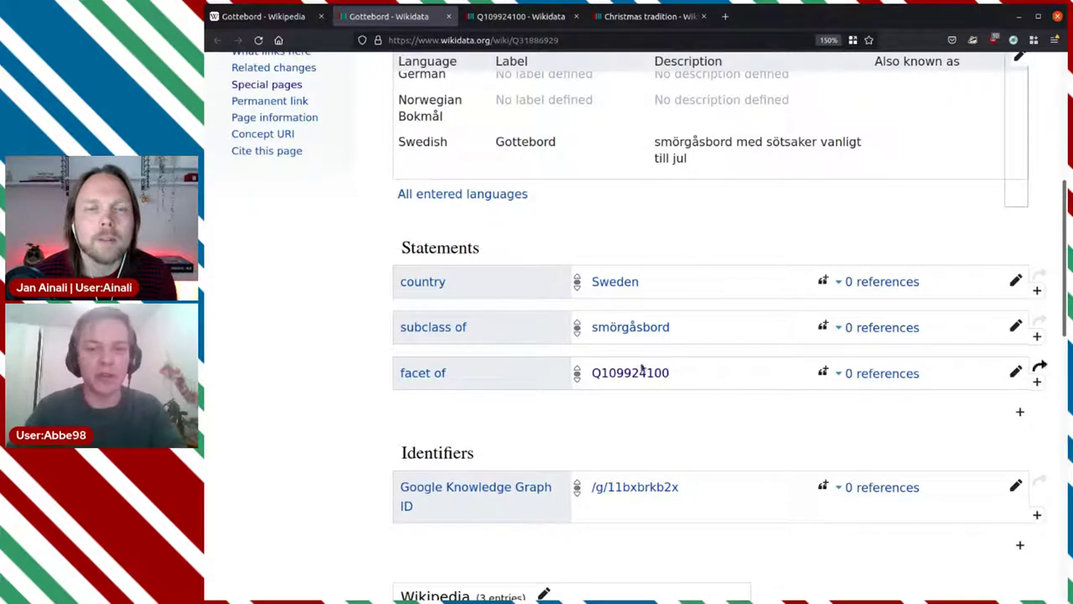
pyautogui.scroll(2, 693, 405)
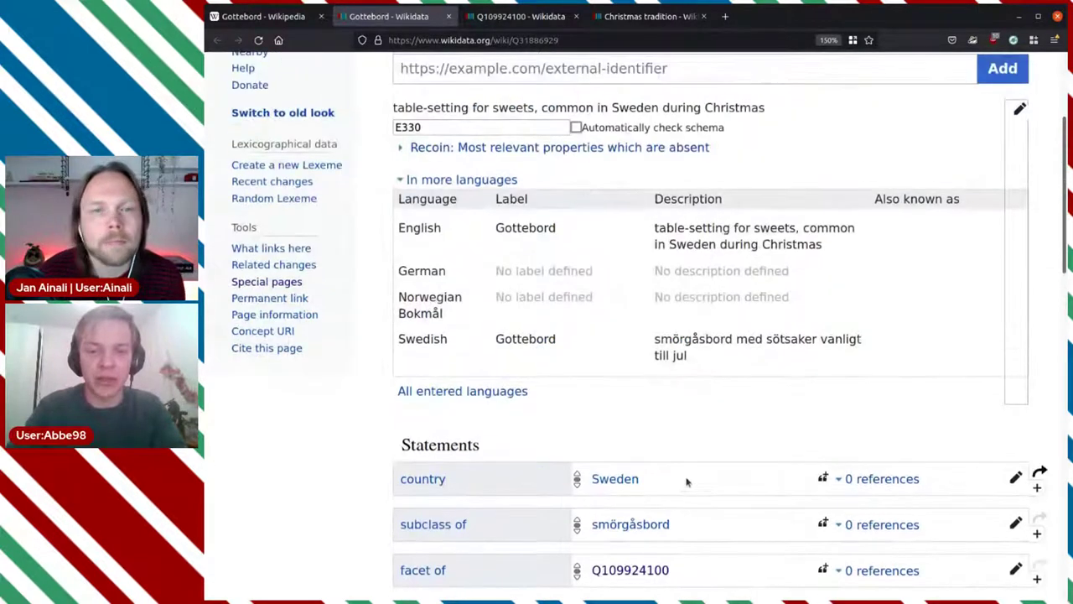
pyautogui.scroll(-1, 709, 551)
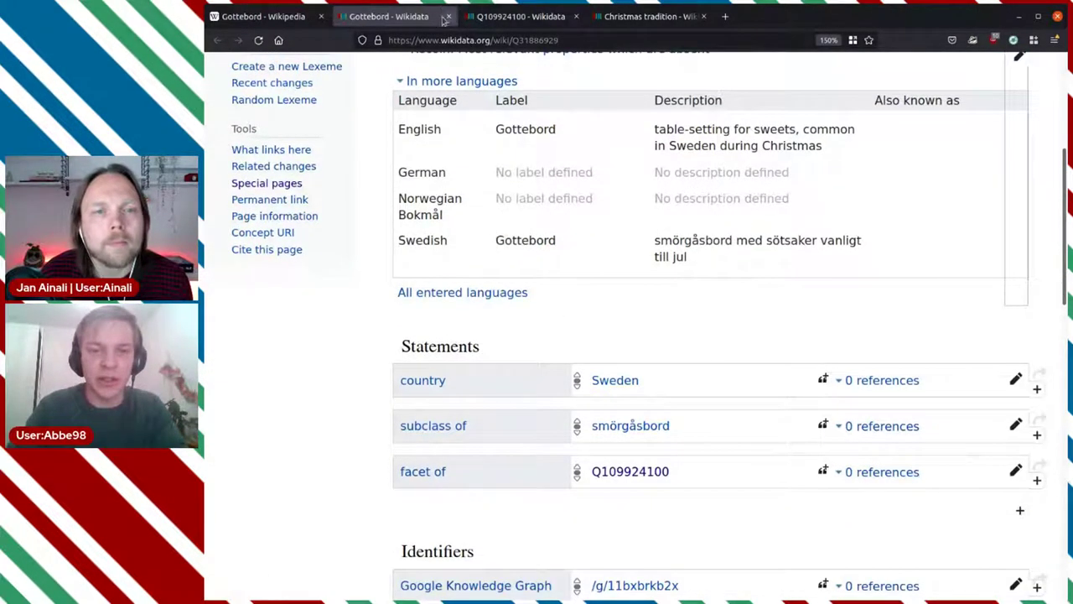
pyautogui.click(510, 20)
pyautogui.scroll(-1, 797, 344)
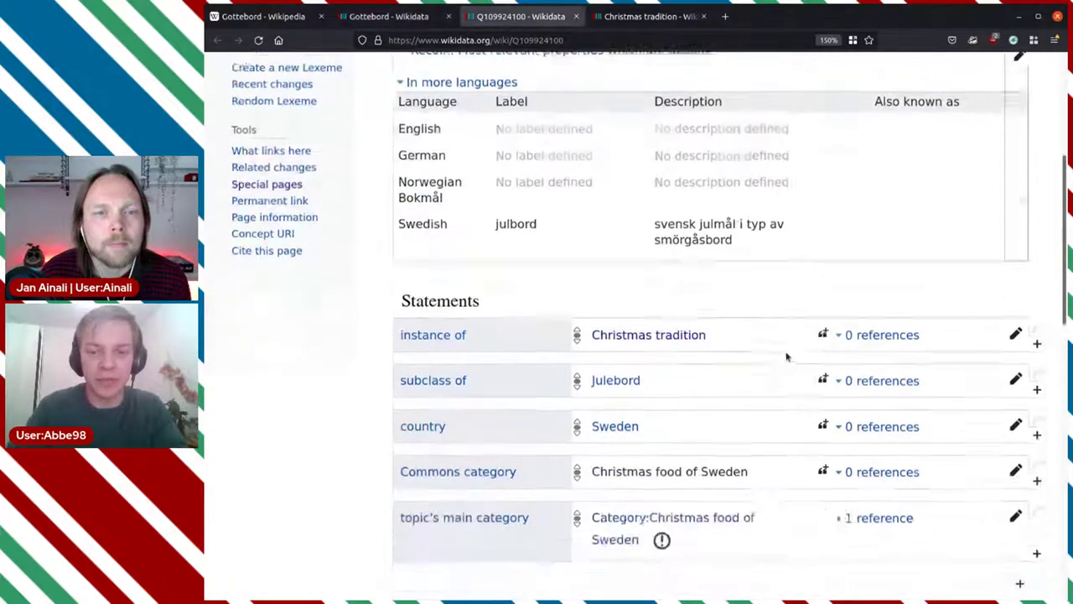
pyautogui.scroll(-1, 786, 356)
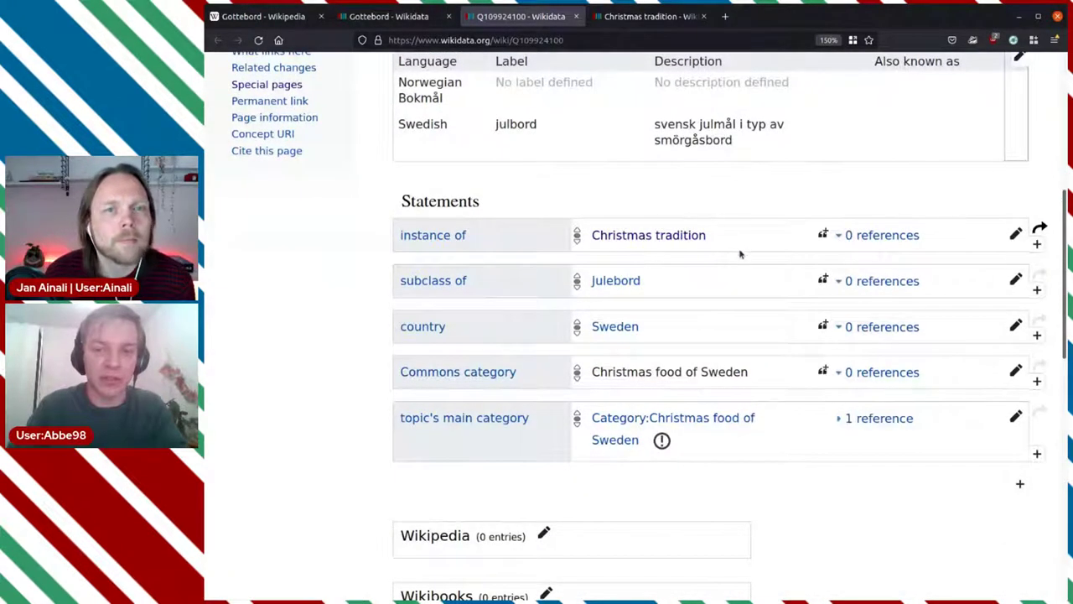
pyautogui.scroll(2, 740, 253)
pyautogui.click(388, 16)
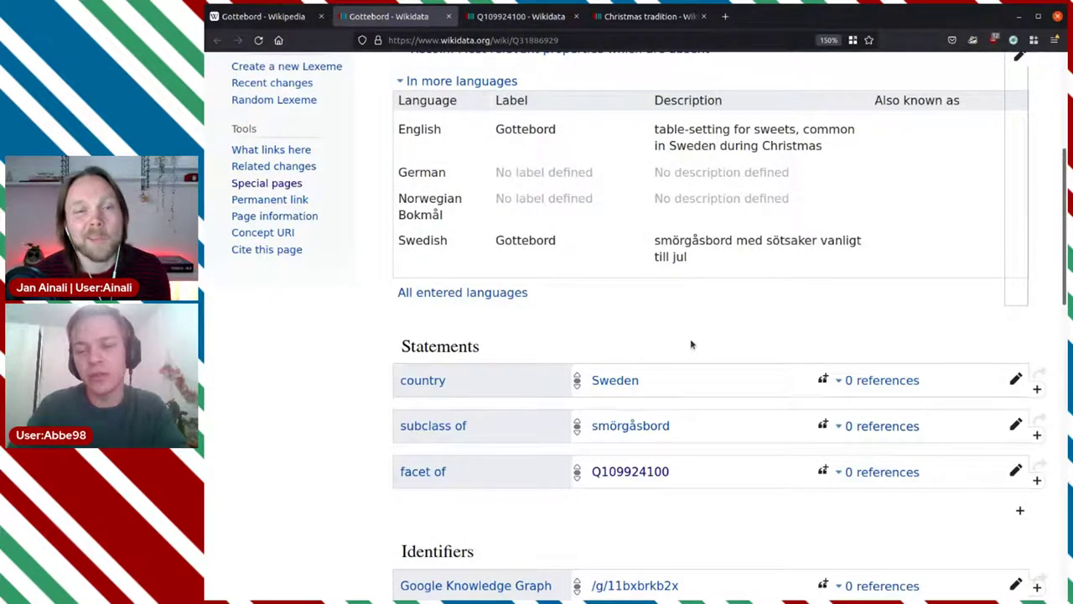
pyautogui.scroll(-1, 692, 345)
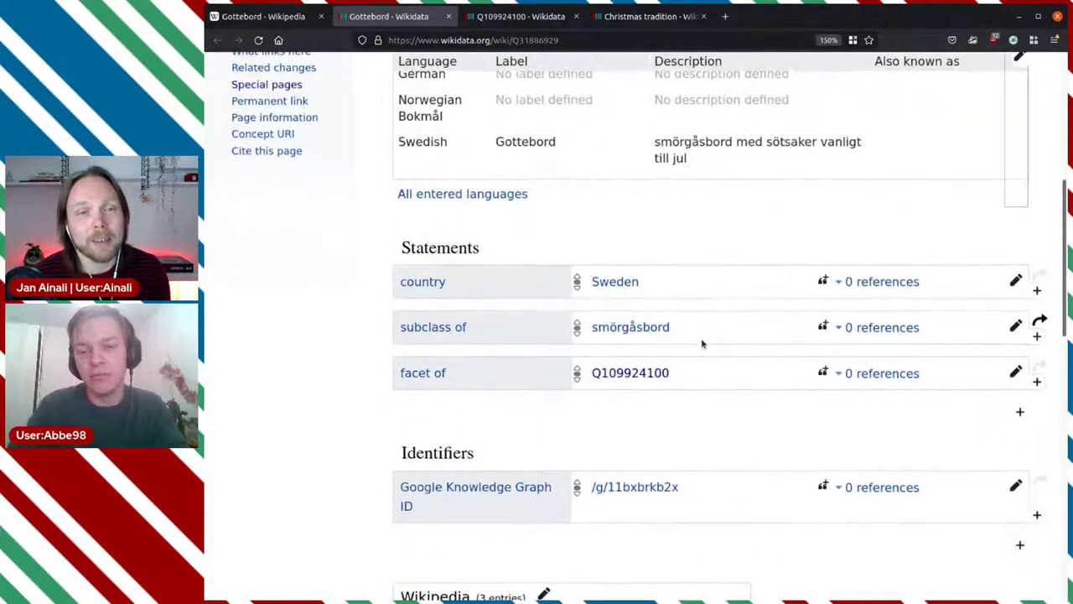
# Add and save an instance of 'Christmas tradition' statement on Gottebord
pyautogui.click(1021, 414)
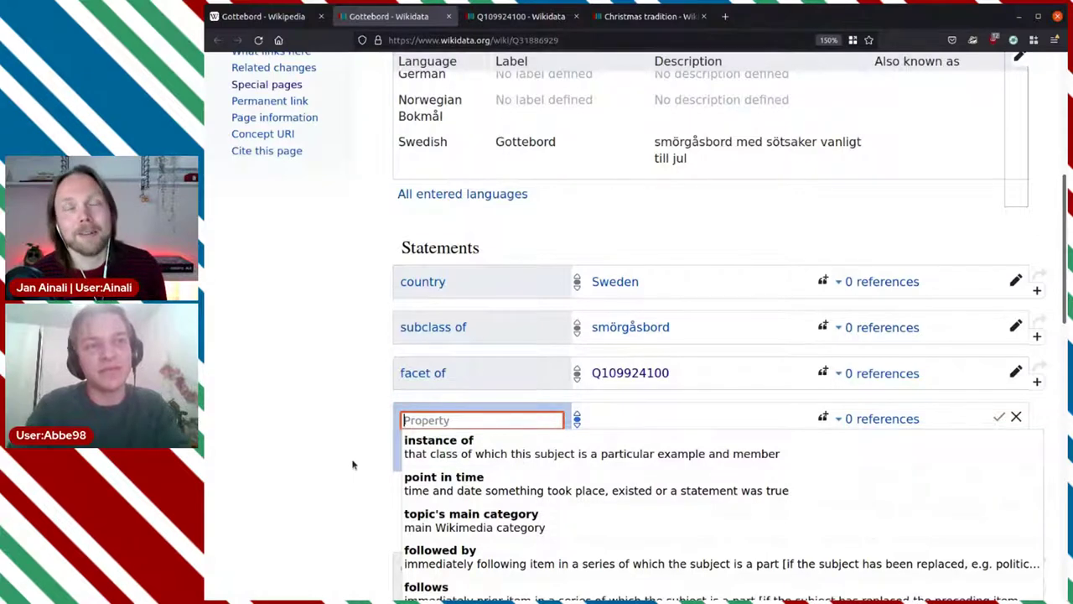
pyautogui.click(453, 451)
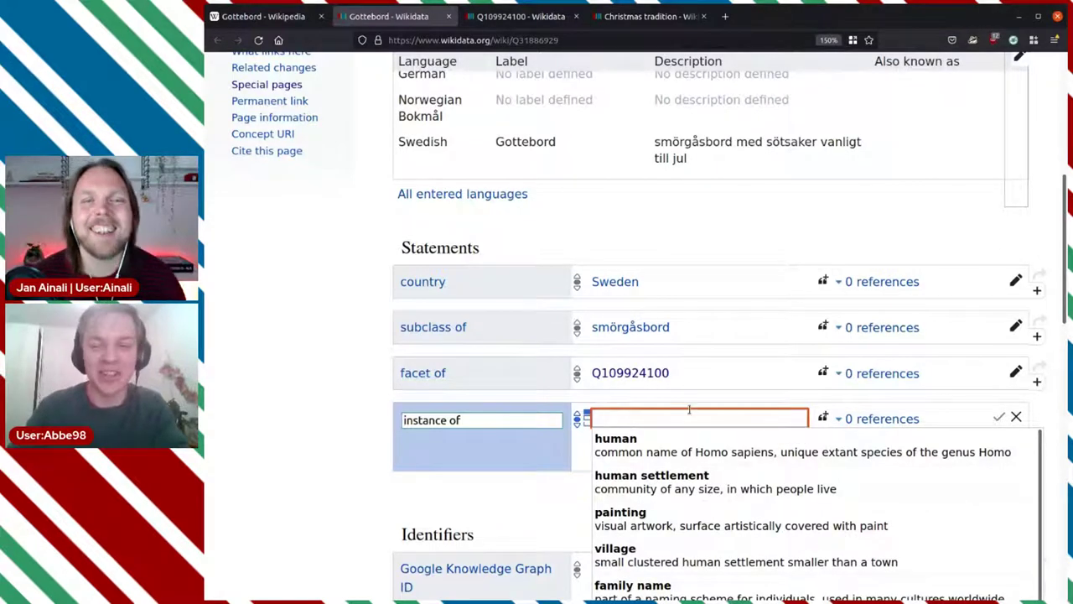
pyautogui.write('ch')
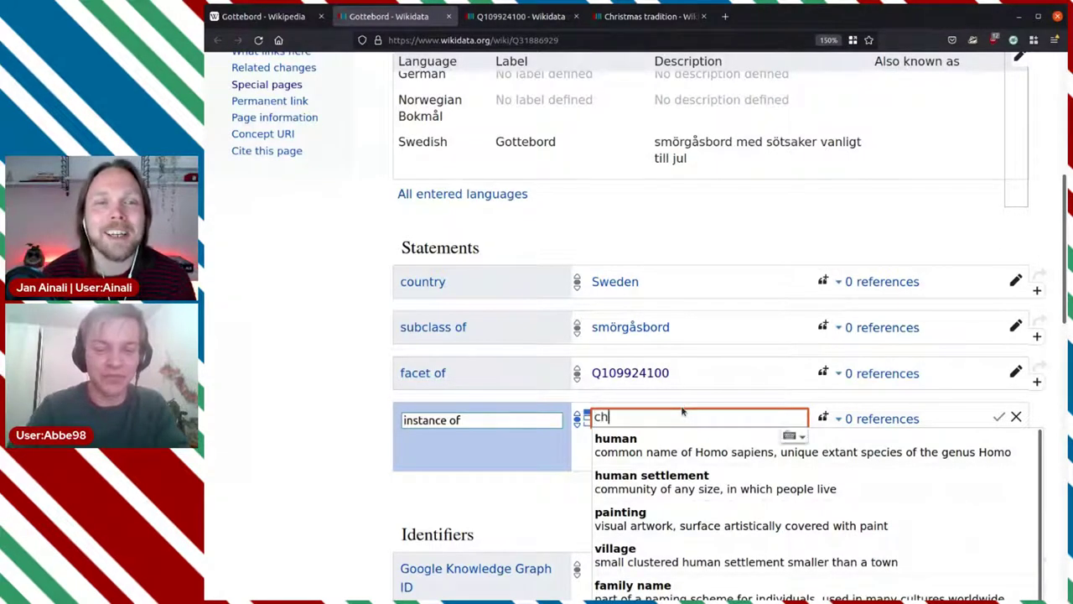
pyautogui.write('ristmas')
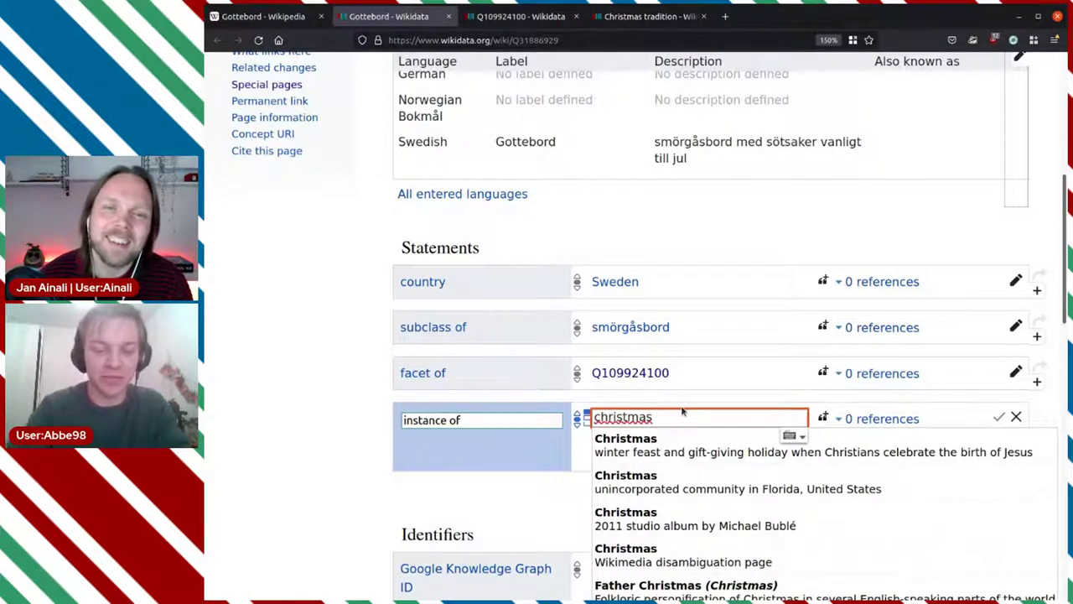
pyautogui.write(' trad')
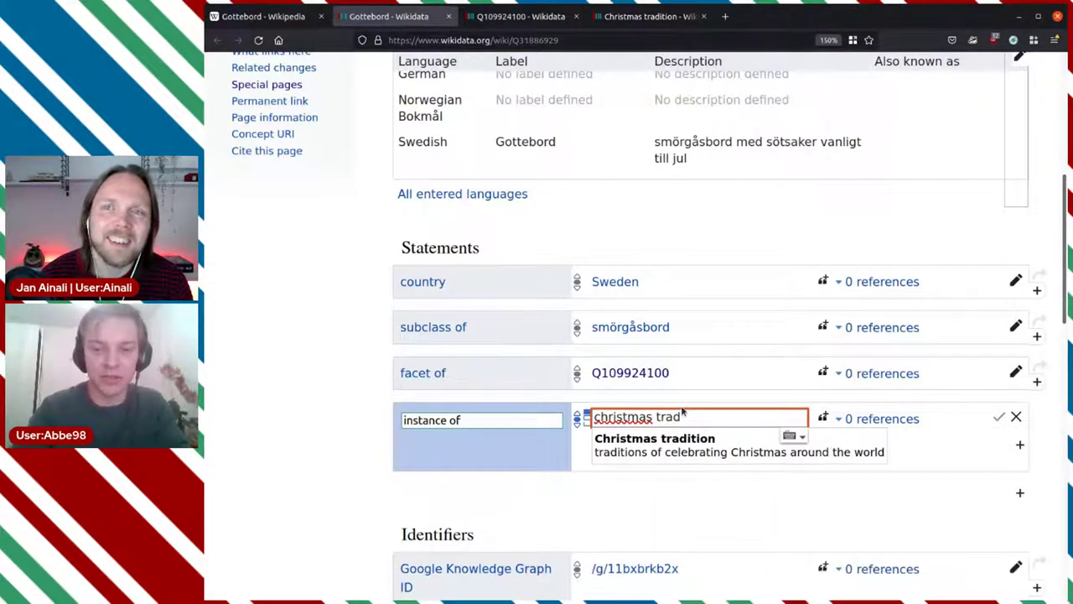
pyautogui.click(680, 440)
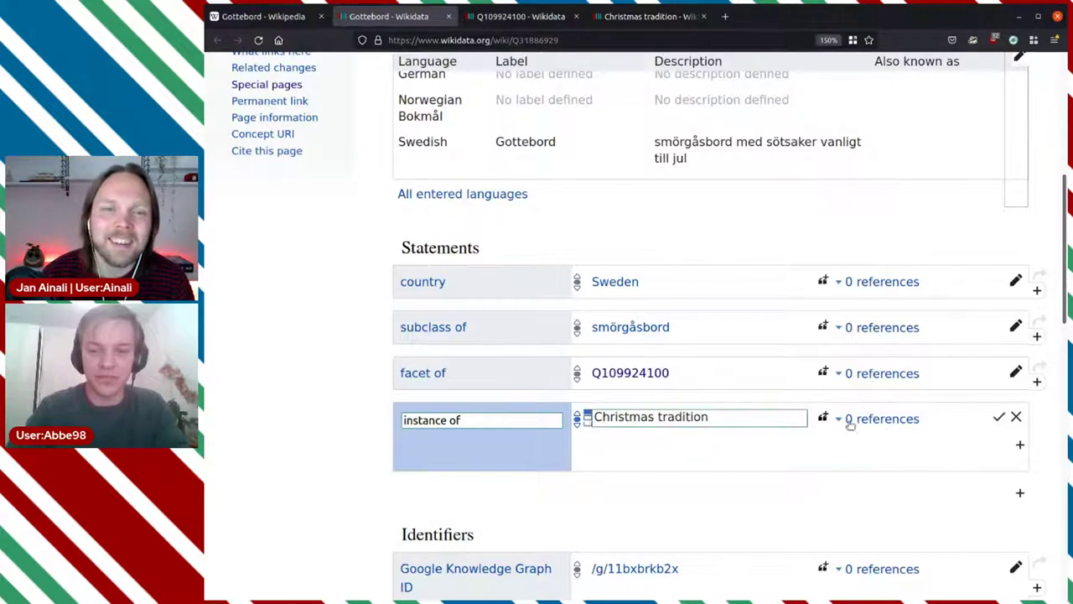
pyautogui.click(1001, 417)
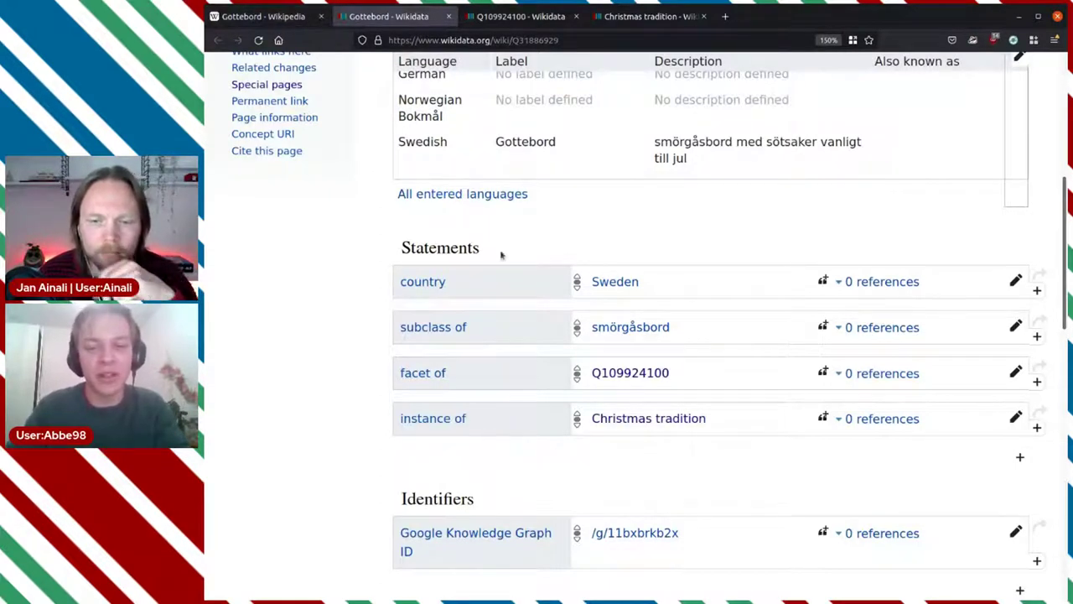
# Close the Gottebord Wikidata tab and open the Knäck article to read its equal-parts recipe
pyautogui.click(448, 16)
pyautogui.click(290, 17)
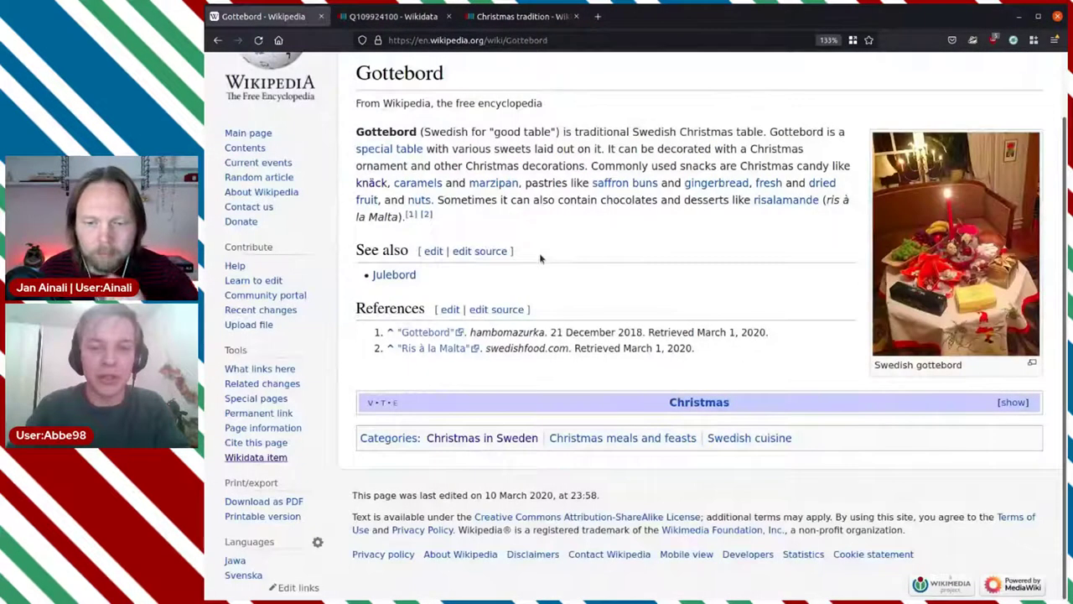
pyautogui.scroll(2, 539, 257)
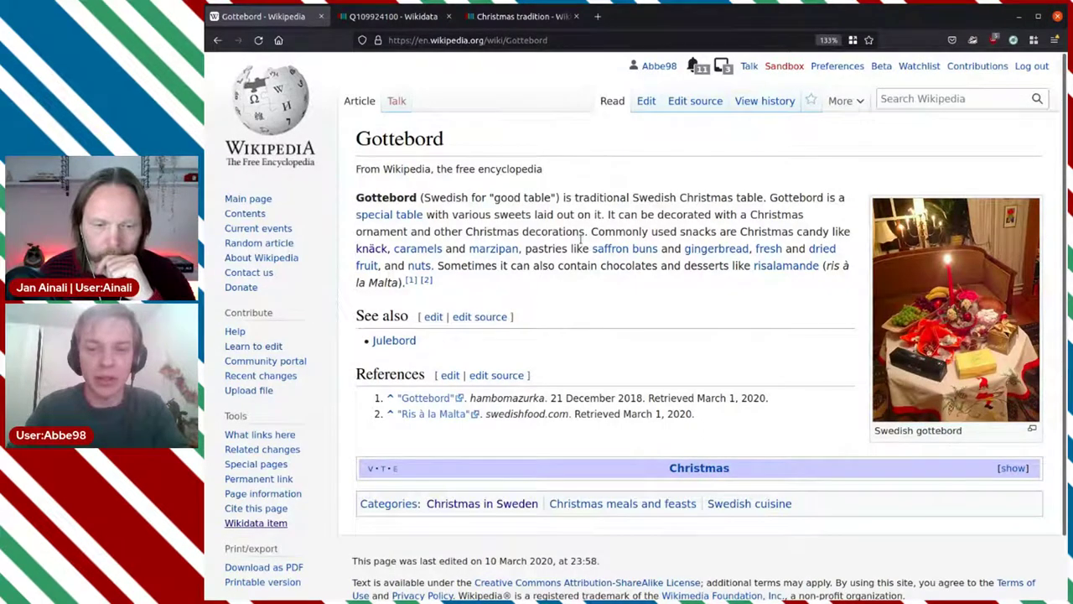
pyautogui.middleClick(386, 255)
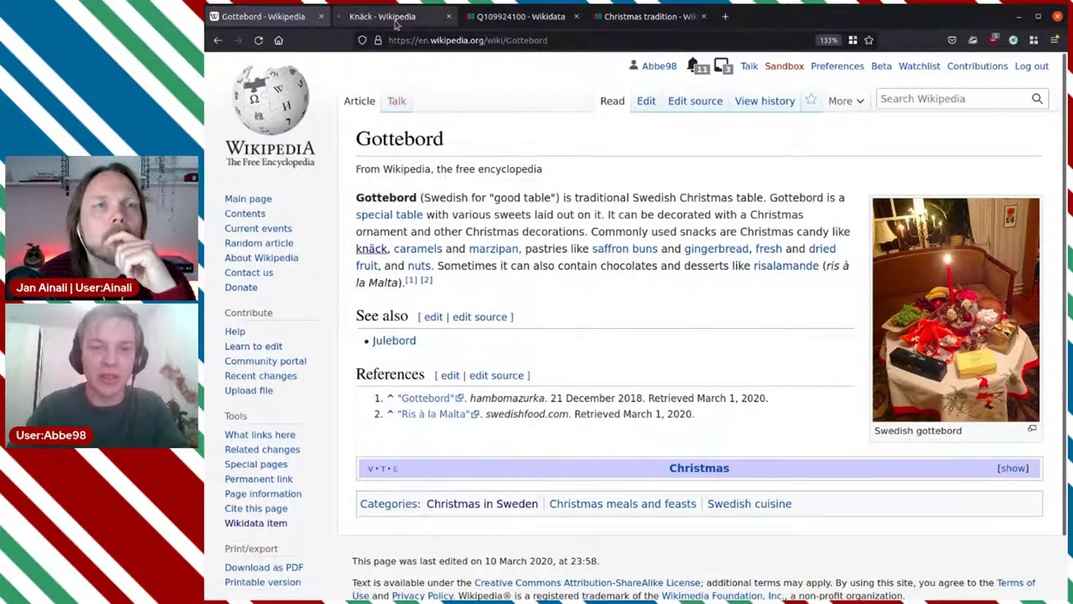
pyautogui.click(394, 16)
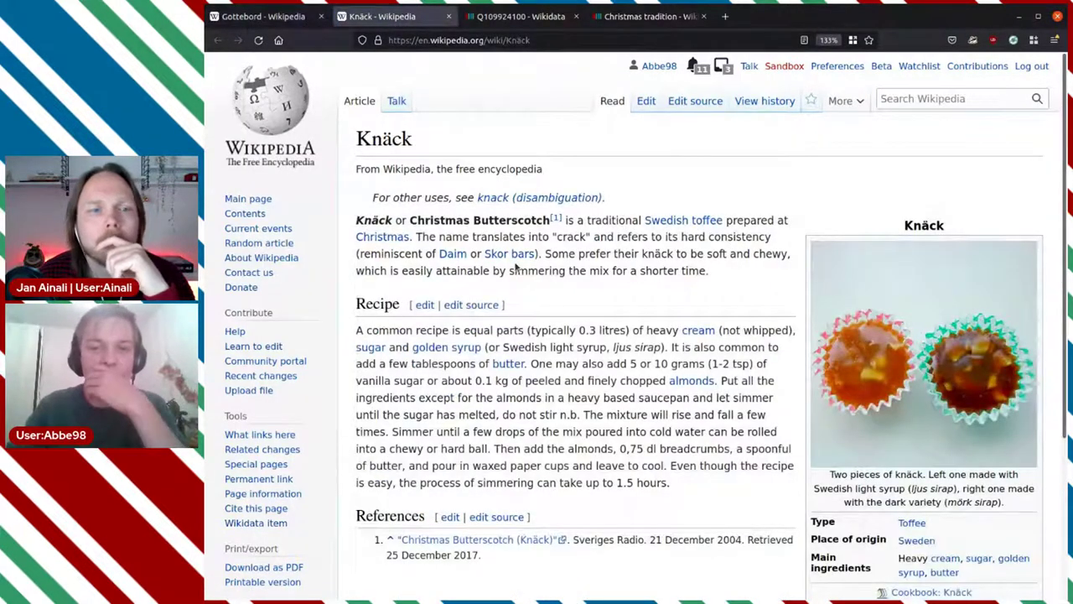
pyautogui.scroll(-2, 515, 267)
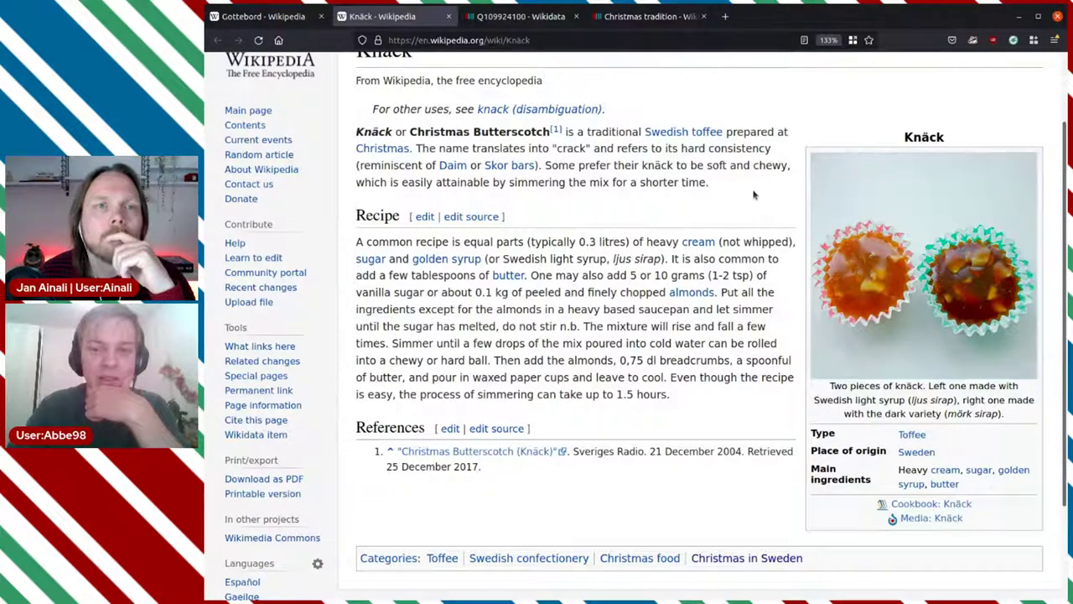
pyautogui.moveTo(379, 241); pyautogui.dragTo(579, 243)
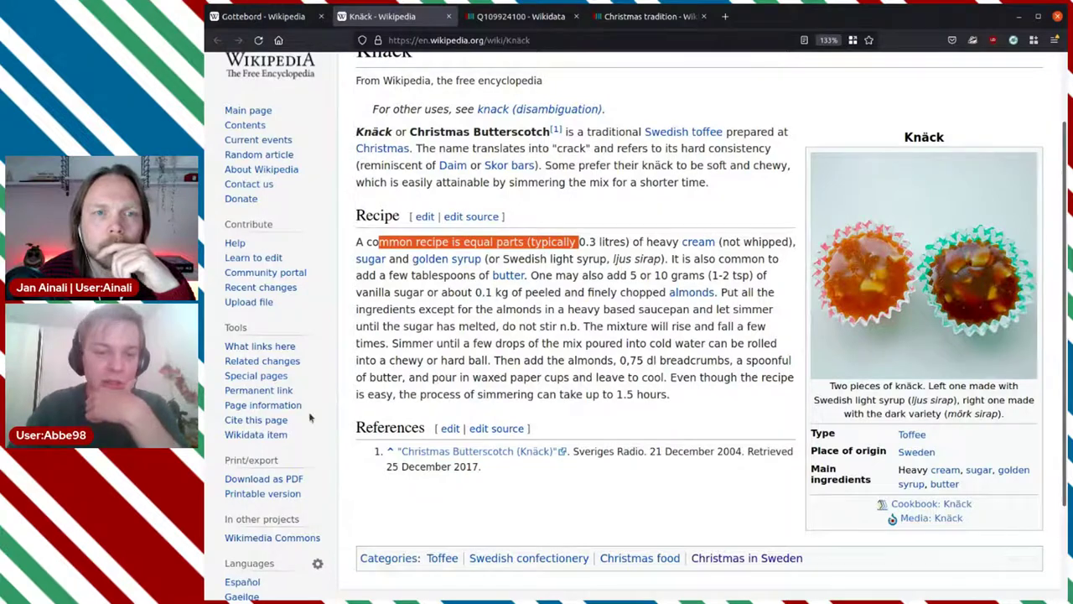
pyautogui.scroll(-3, 309, 416)
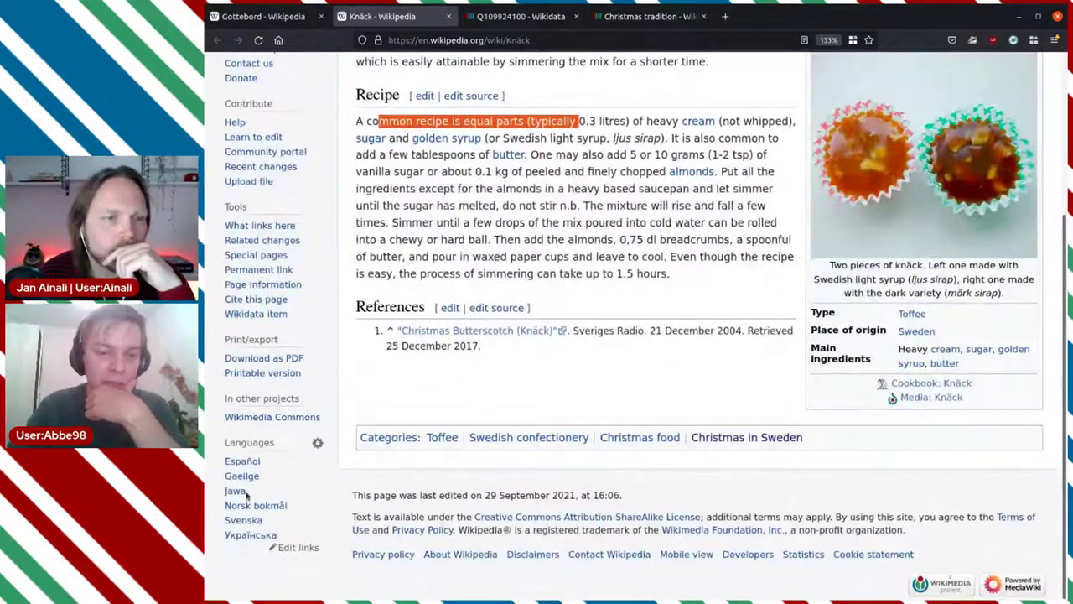
# Open the knäck Wikidata item Q116991 in a new tab and look over its statements
pyautogui.middleClick(281, 314)
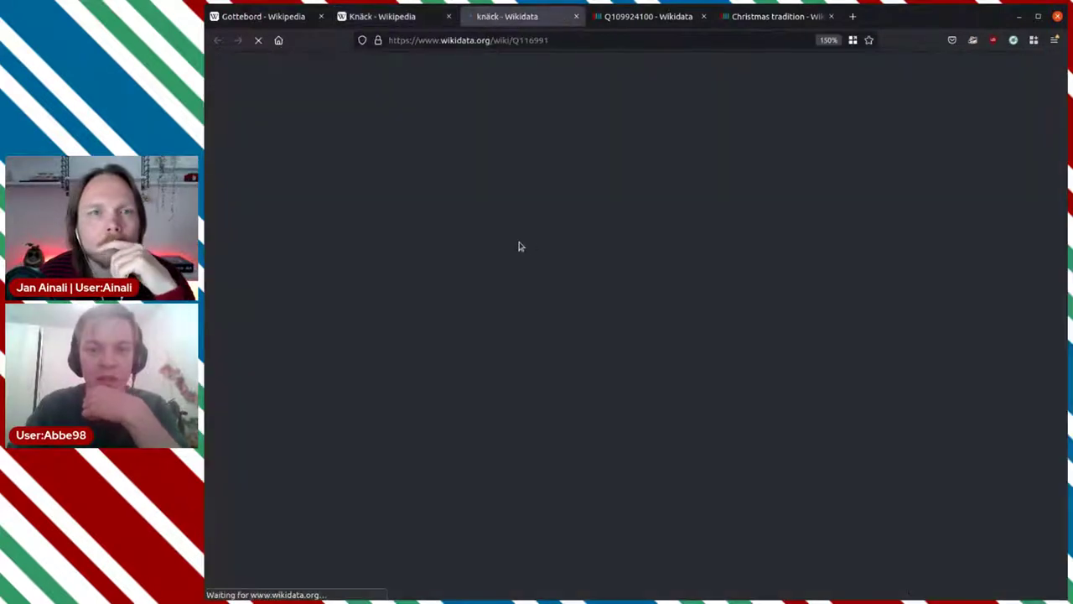
pyautogui.scroll(-6, 582, 236)
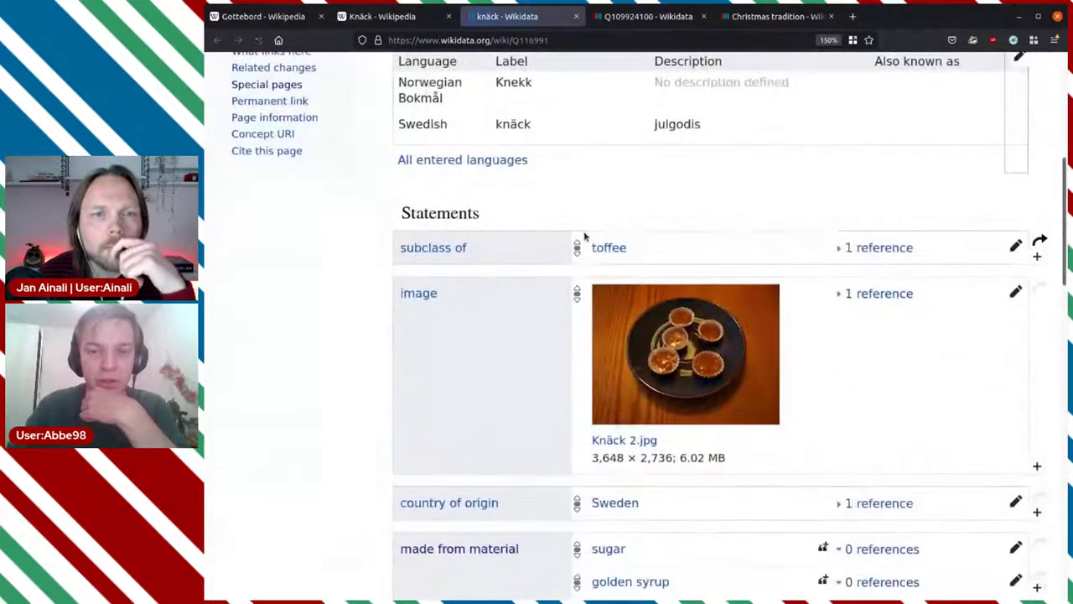
pyautogui.scroll(3, 585, 237)
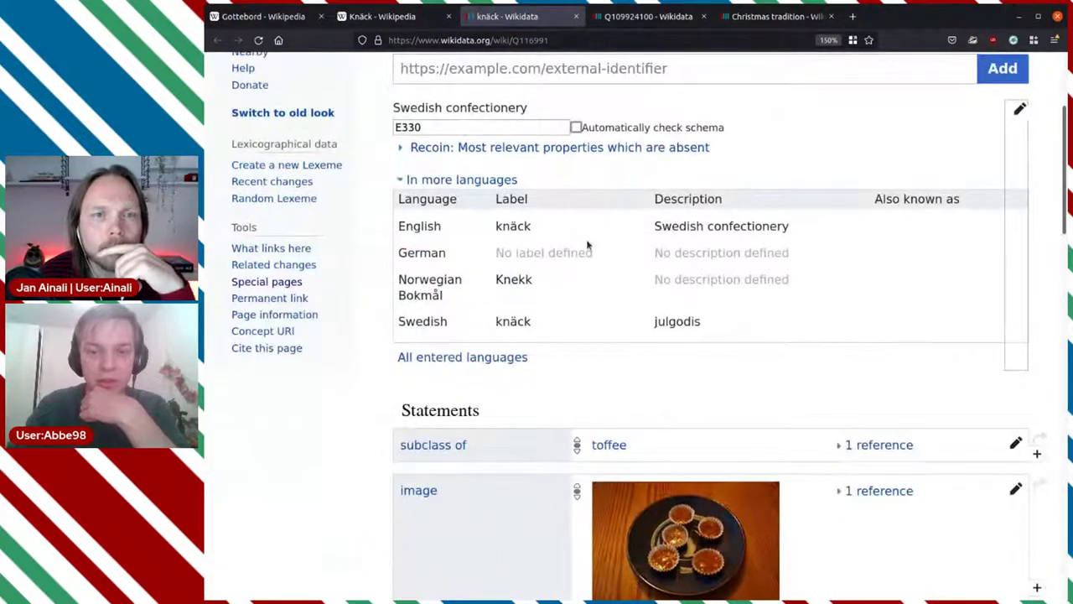
pyautogui.scroll(-3, 587, 245)
pyautogui.scroll(-3, 587, 245)
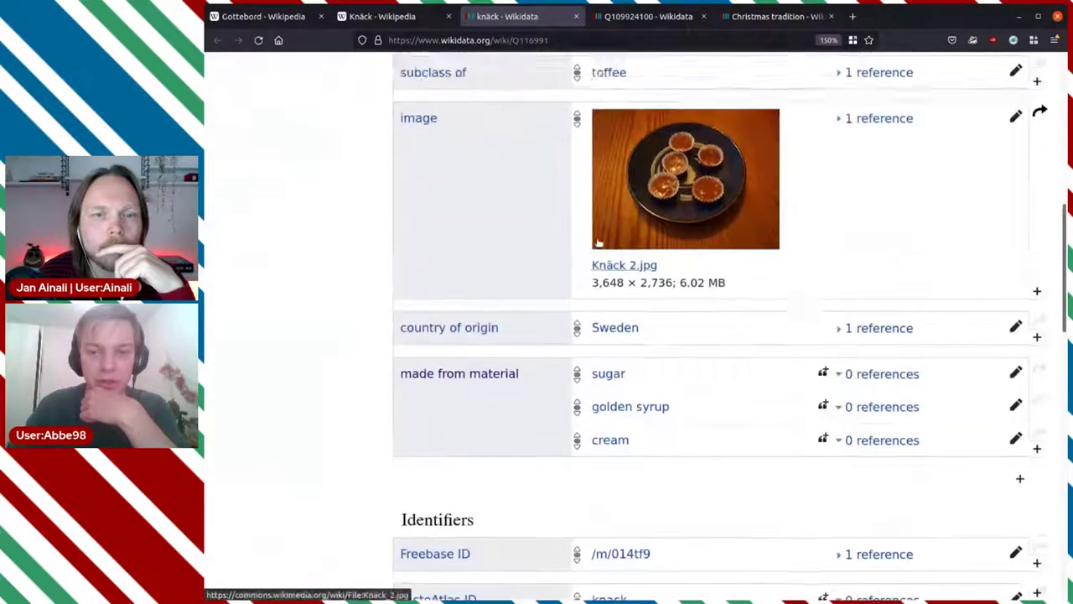
pyautogui.scroll(3, 597, 243)
pyautogui.scroll(-1, 829, 422)
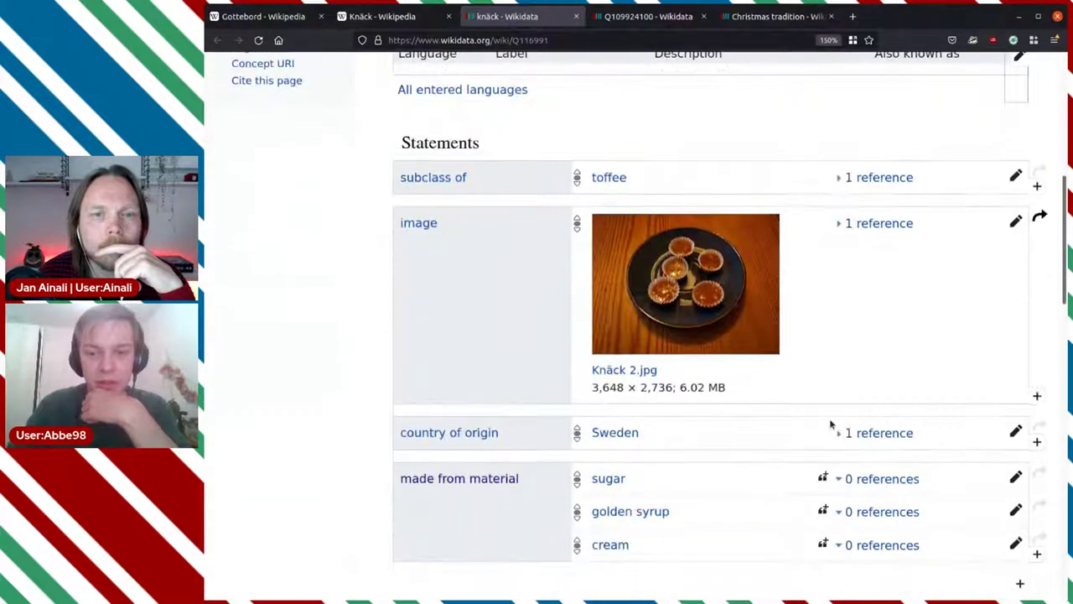
pyautogui.scroll(-1, 830, 425)
pyautogui.click(411, 28)
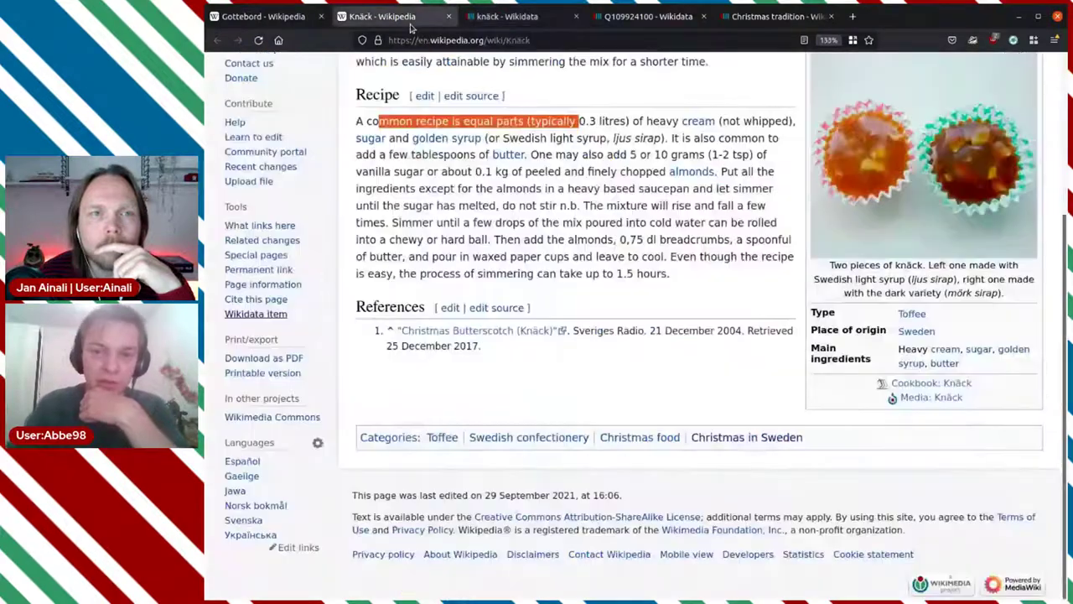
pyautogui.scroll(3, 950, 383)
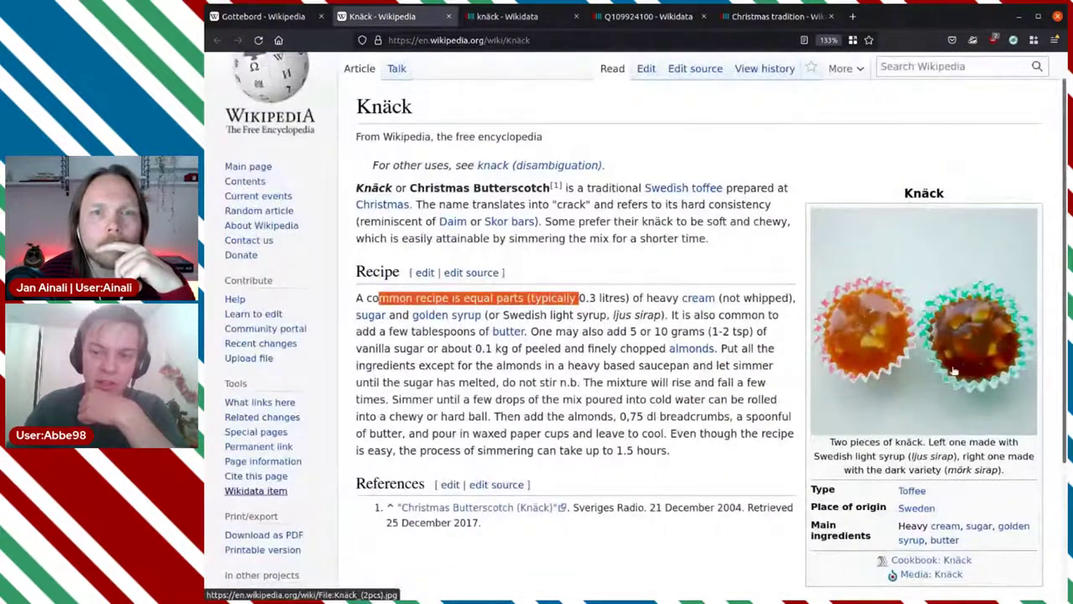
pyautogui.click(484, 24)
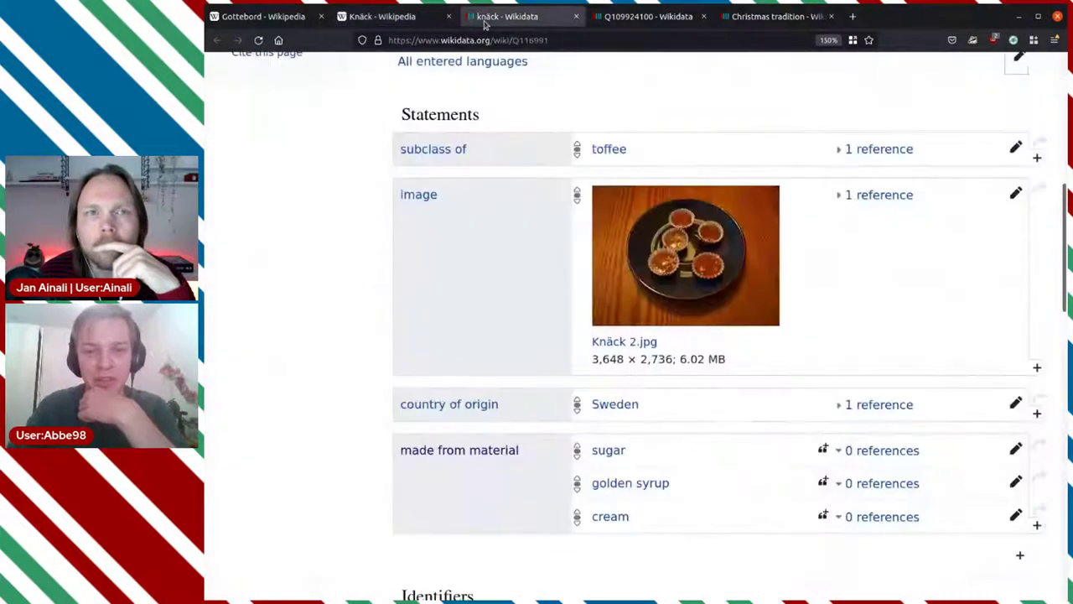
# Copy the file name Knäck_(2pcs).jpg from the article photo's Commons page
pyautogui.click(410, 17)
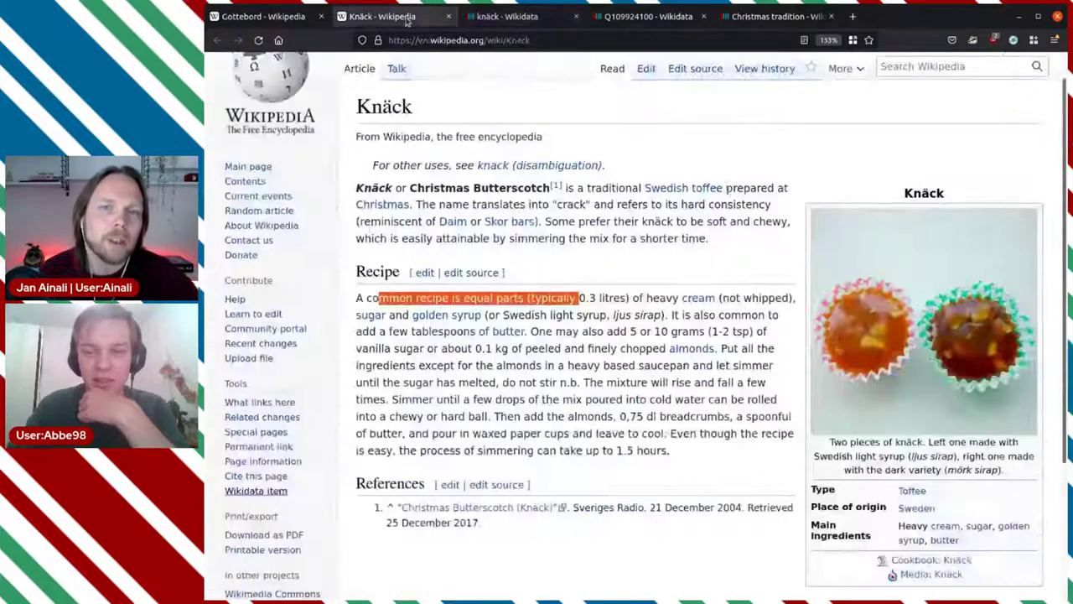
pyautogui.click(868, 270)
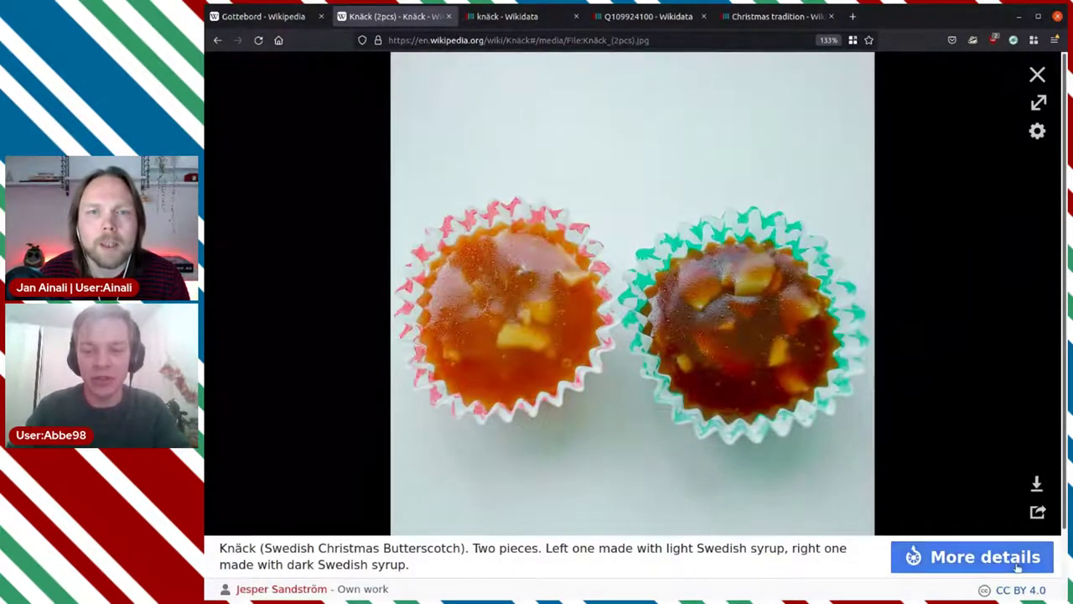
pyautogui.click(973, 557)
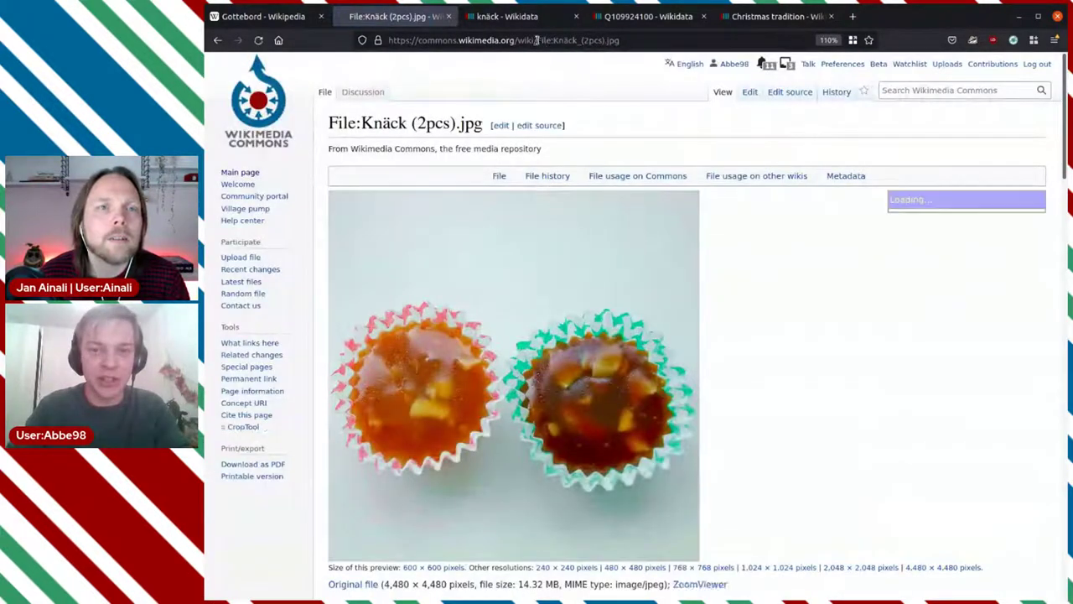
pyautogui.moveTo(537, 40); pyautogui.dragTo(620, 40)
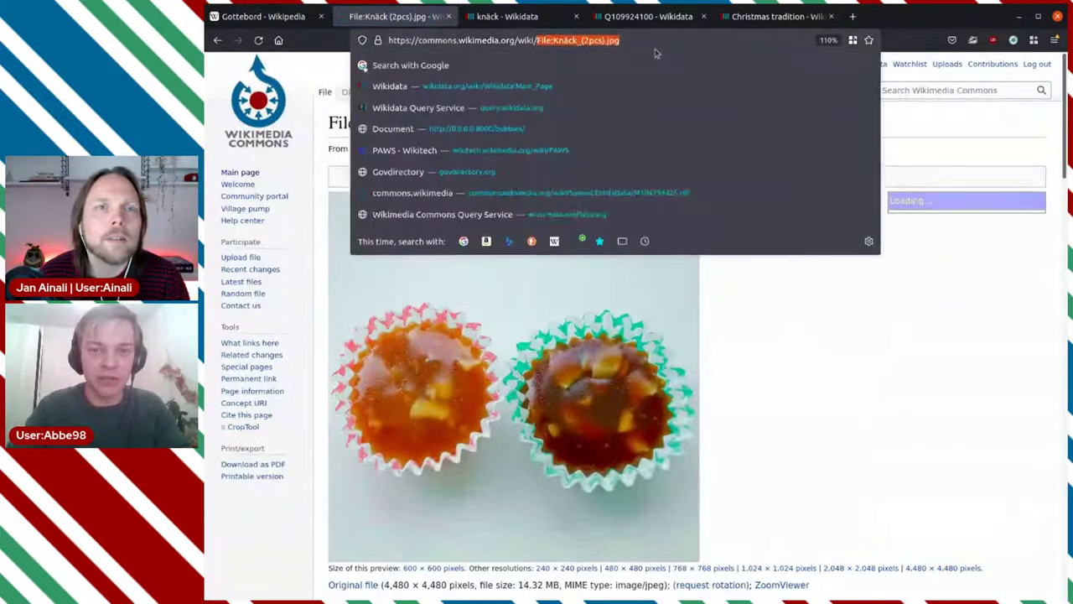
pyautogui.click(508, 16)
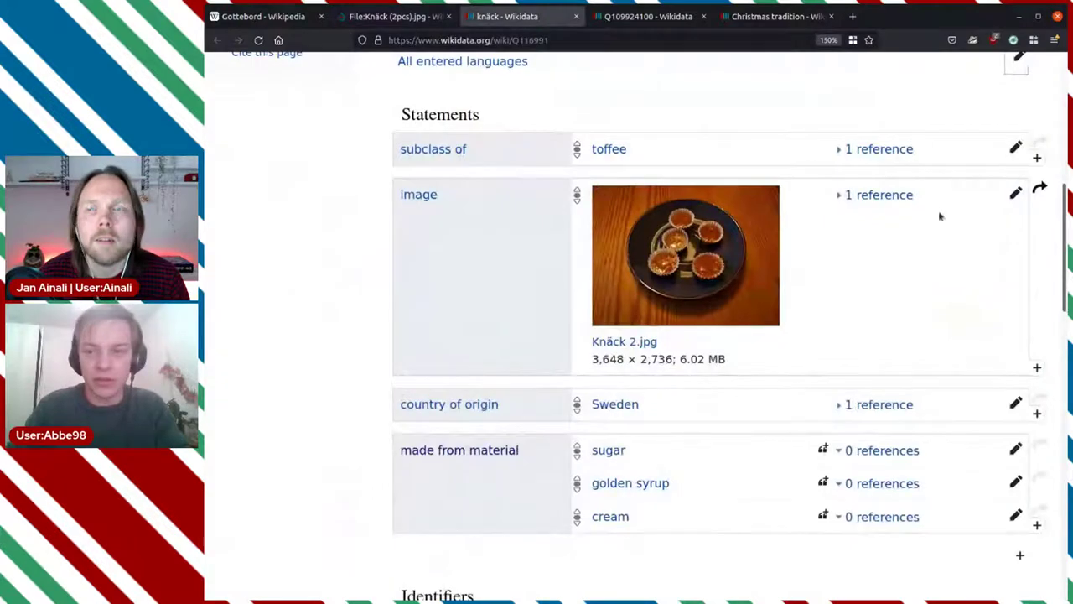
# Replace the knäck image with Knäck (2pcs).jpg, drop the imported-from reference, and save
pyautogui.click(1015, 194)
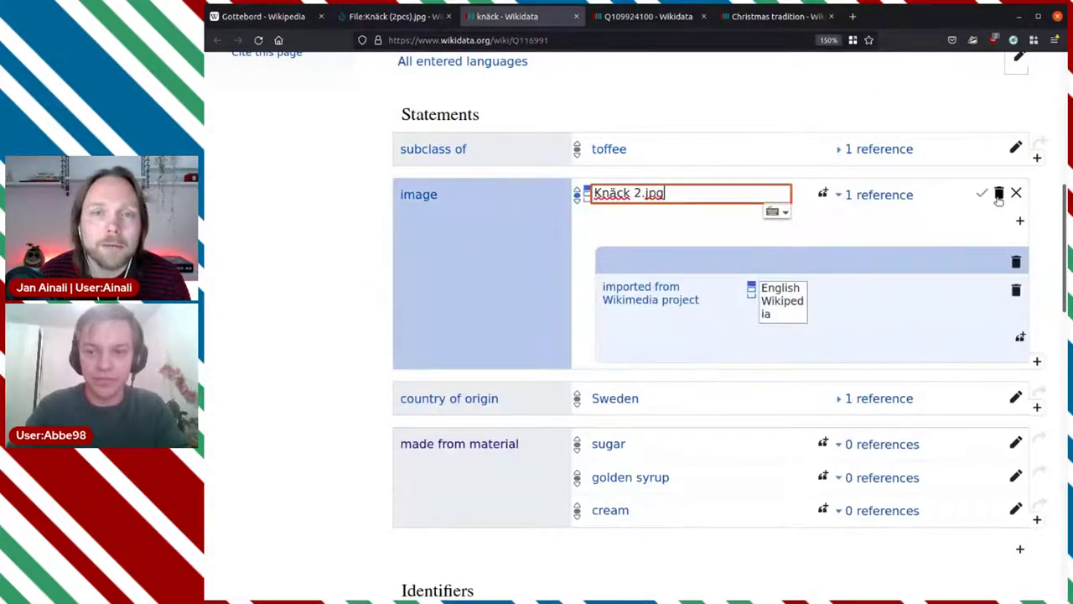
pyautogui.tripleClick(715, 189)
pyautogui.write('Knäck (2pcs).jpg')
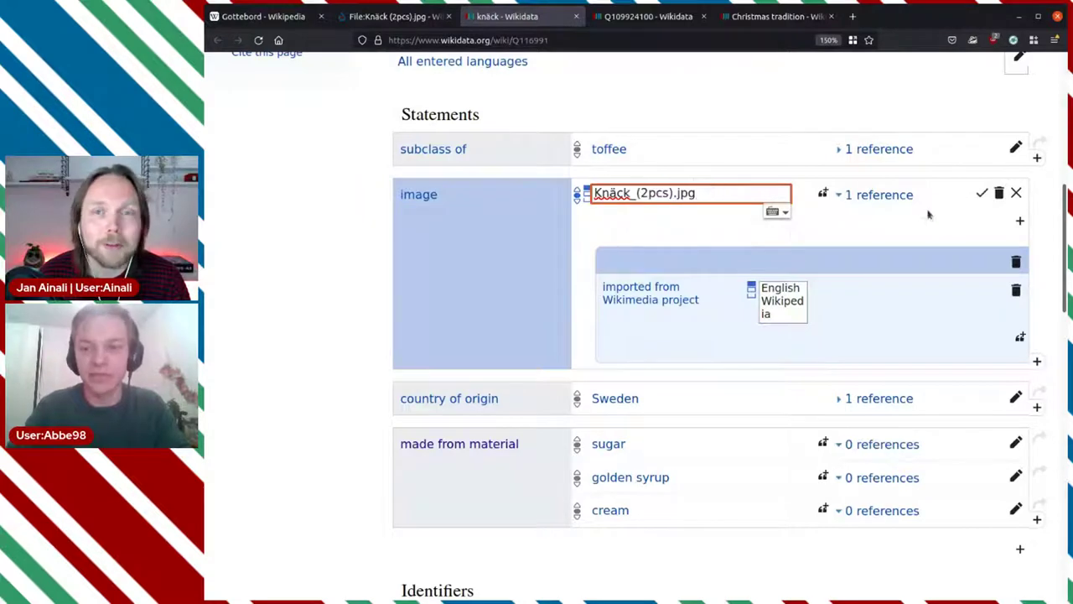
pyautogui.click(1015, 263)
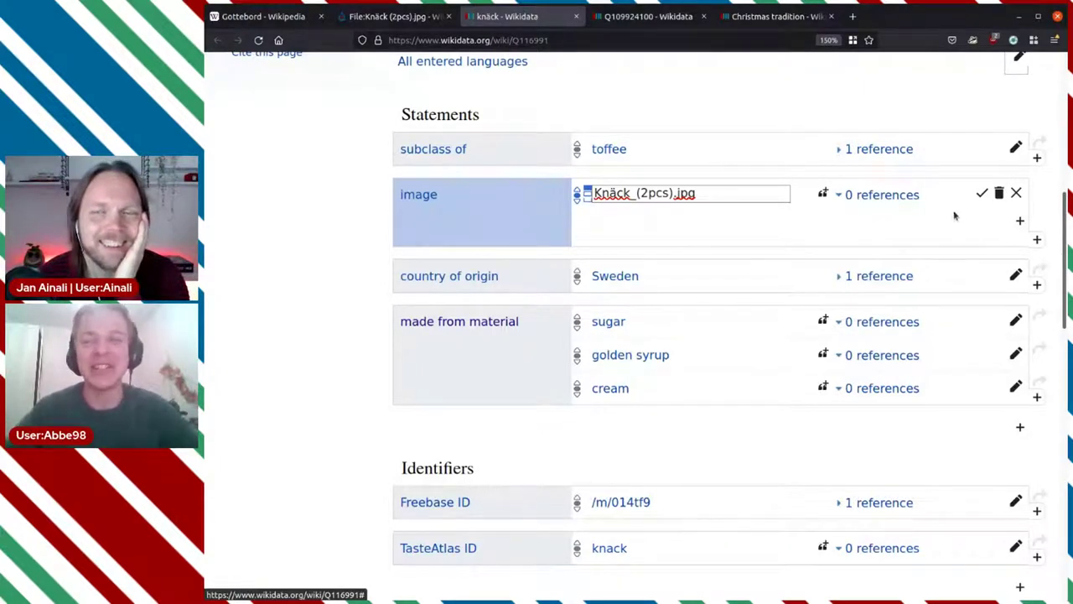
pyautogui.click(983, 195)
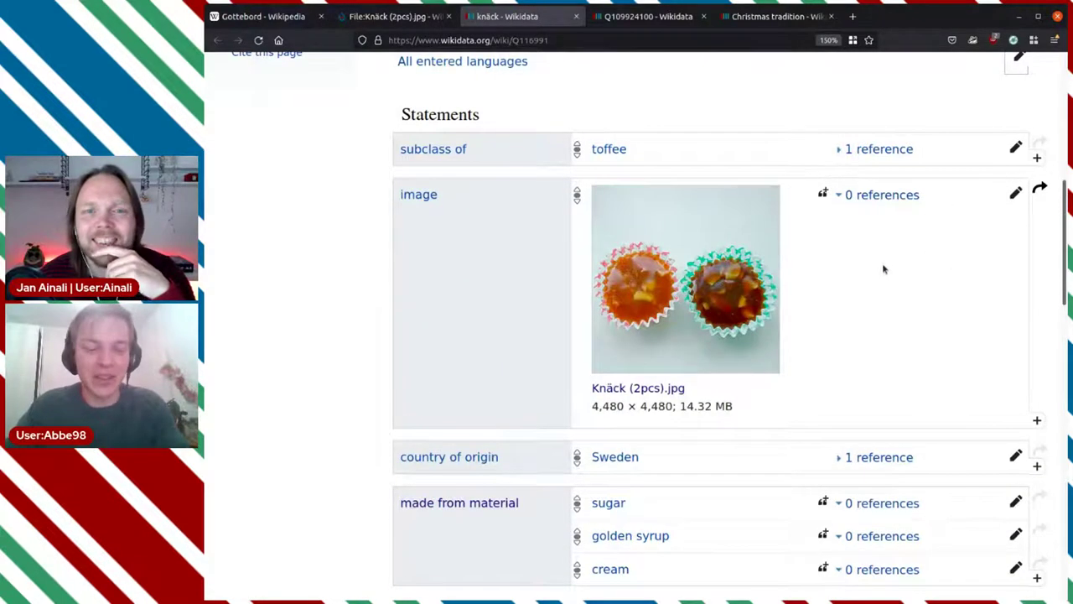
pyautogui.scroll(-1, 902, 313)
# Read the Knäck recipe's optional additions, then go back to the knäck Wikidata item
pyautogui.scroll(2, 903, 313)
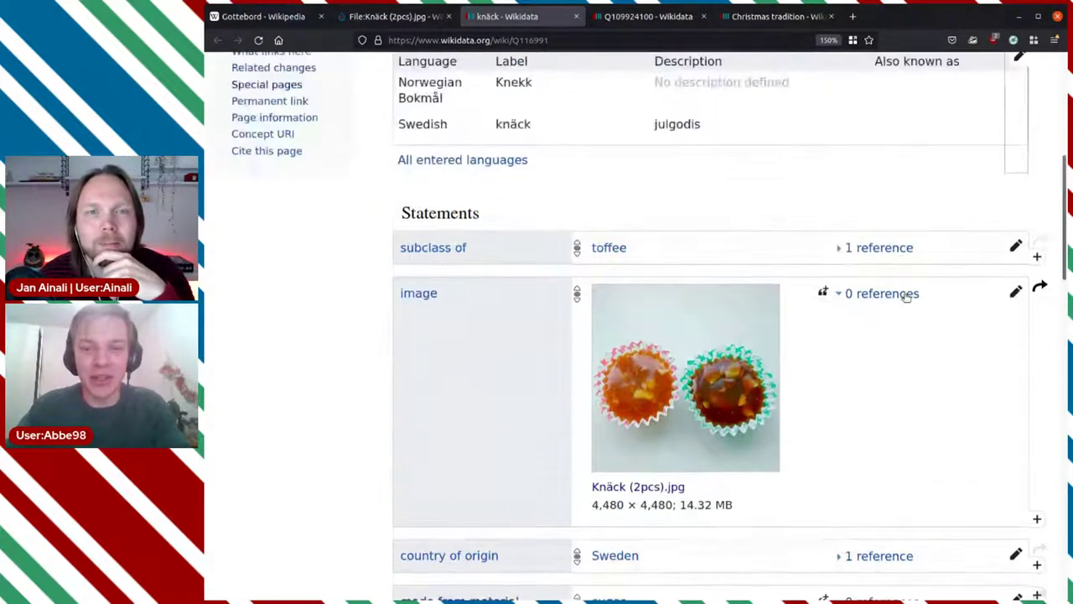
pyautogui.scroll(-5, 805, 277)
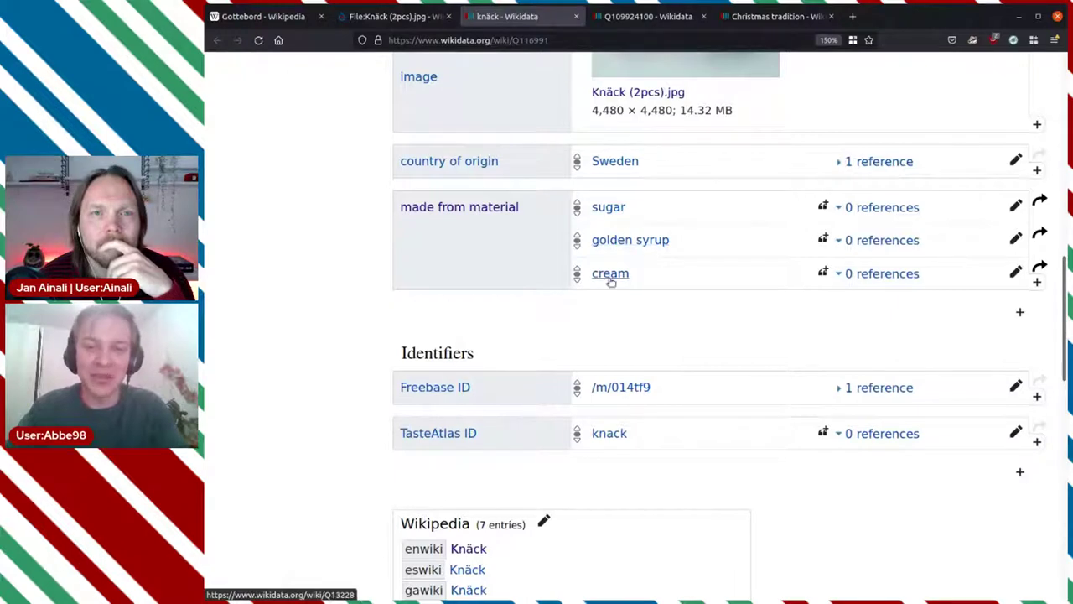
pyautogui.click(405, 23)
pyautogui.click(217, 41)
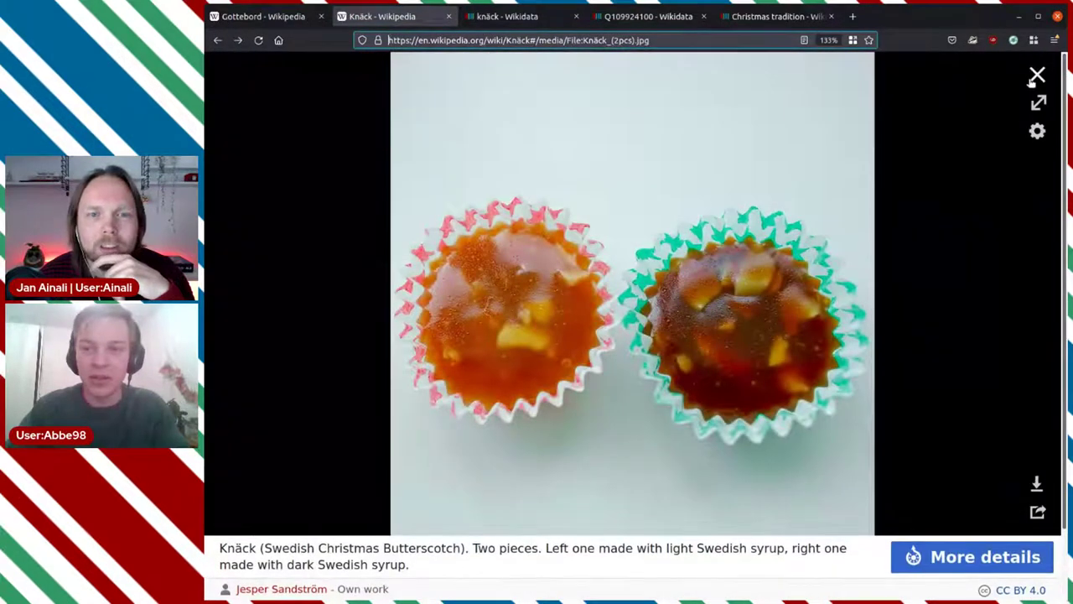
pyautogui.click(1037, 76)
pyautogui.scroll(-5, 675, 198)
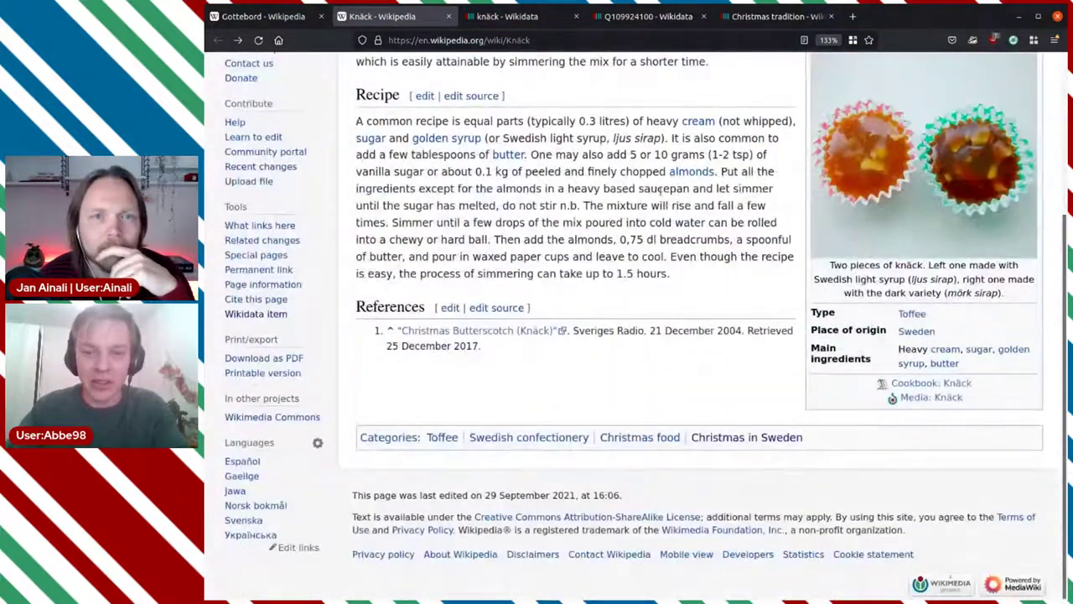
pyautogui.moveTo(531, 157); pyautogui.dragTo(635, 174)
pyautogui.click(652, 177)
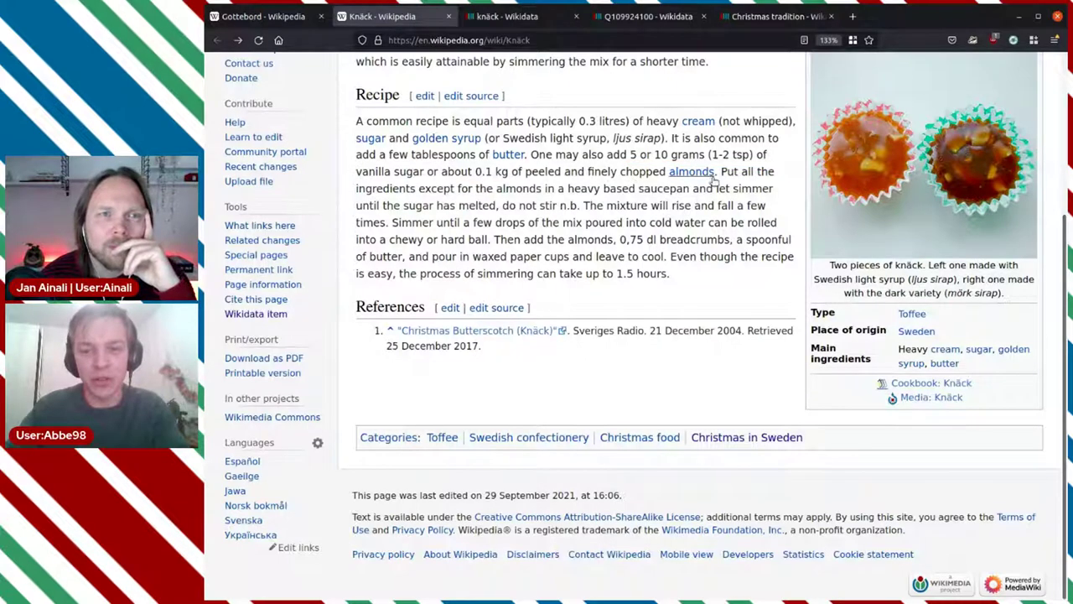
pyautogui.click(504, 20)
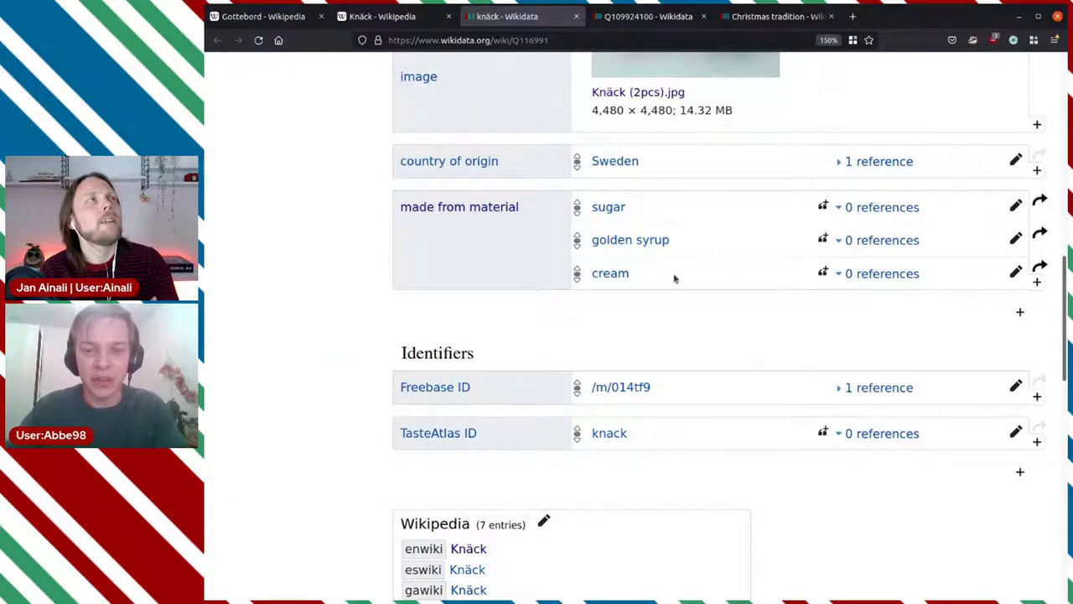
pyautogui.scroll(-2, 813, 309)
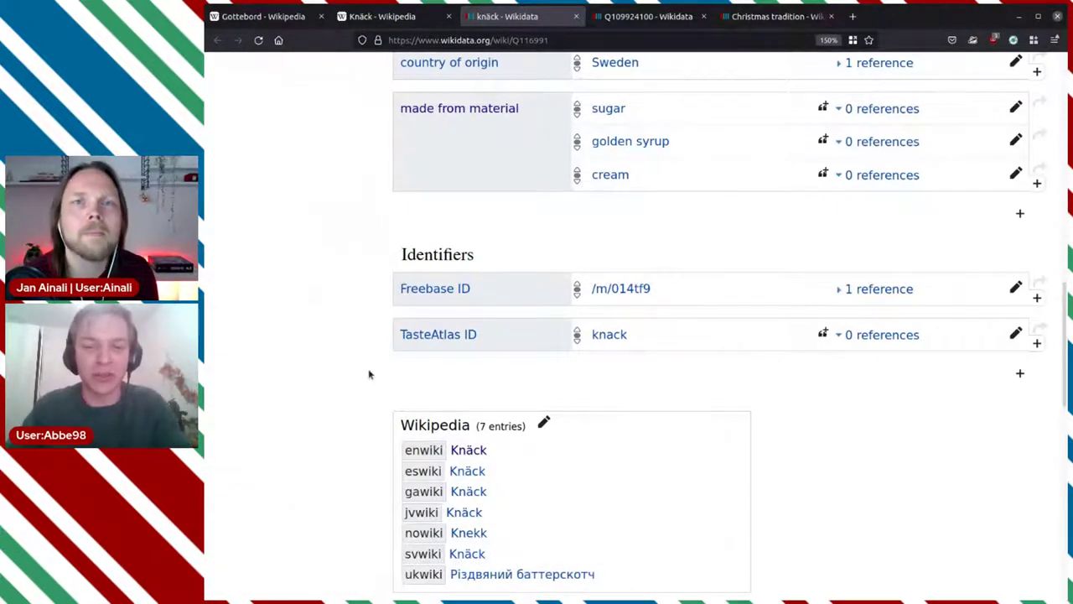
pyautogui.scroll(3, 766, 252)
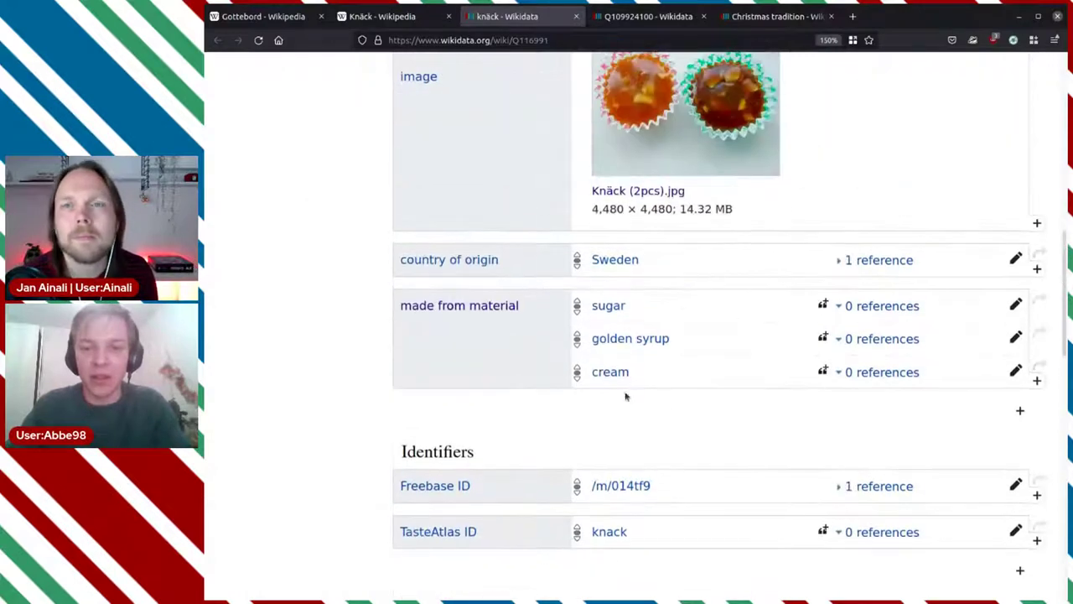
# Add 'almond (edible seed)' as a made from material value on knäck and save it
pyautogui.click(1037, 382)
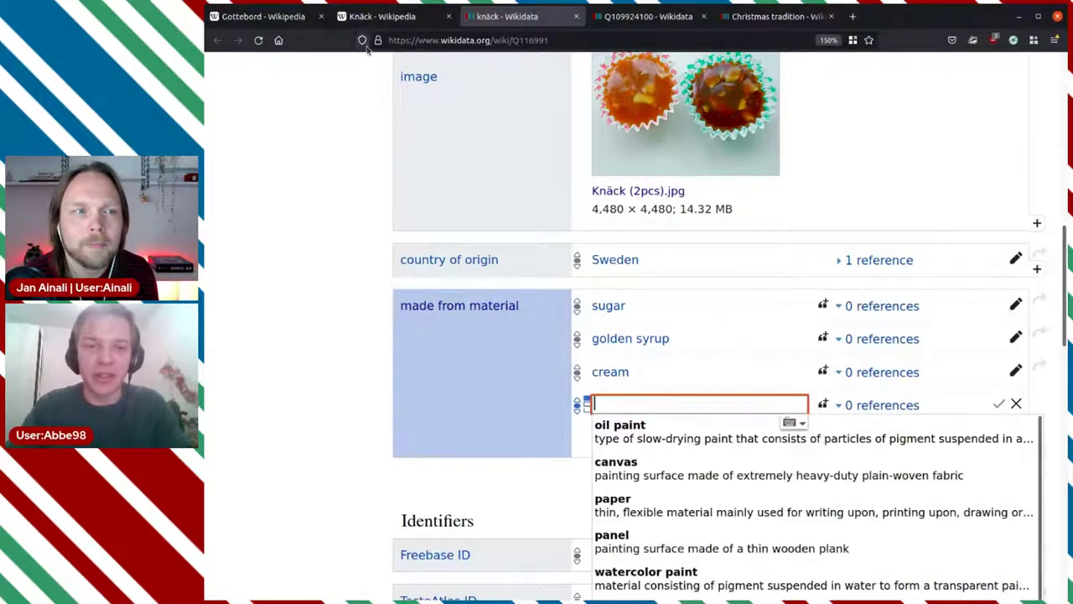
pyautogui.click(368, 17)
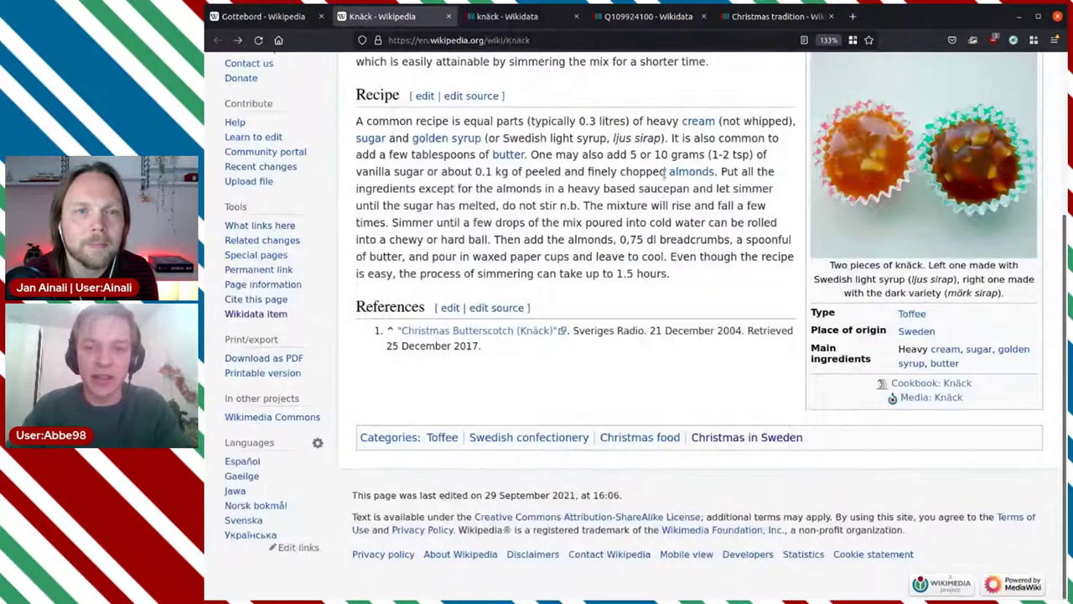
pyautogui.moveTo(713, 175)
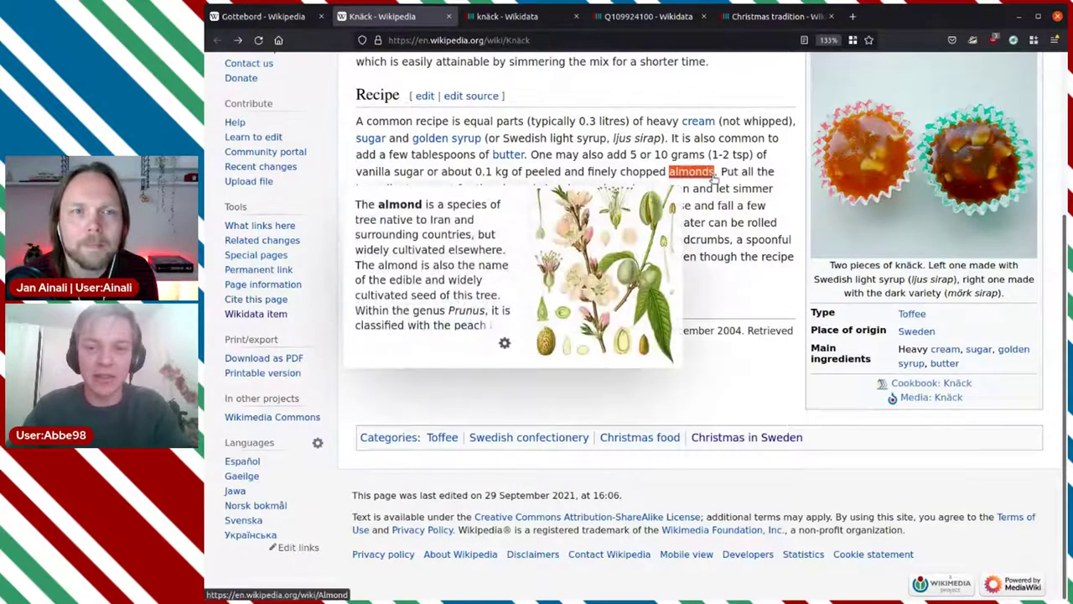
pyautogui.click(518, 17)
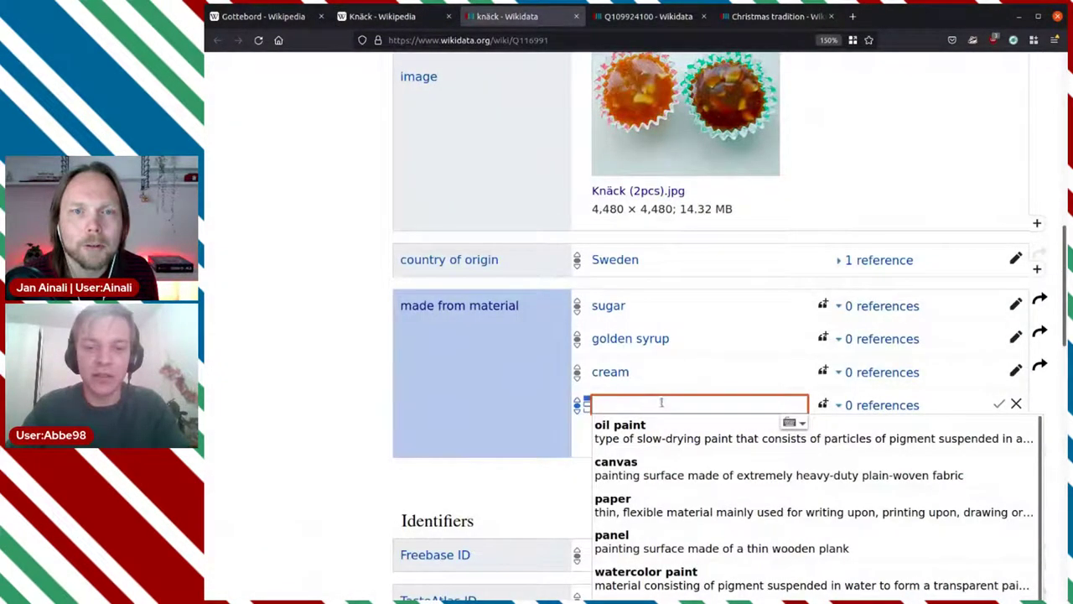
pyautogui.write('almonds')
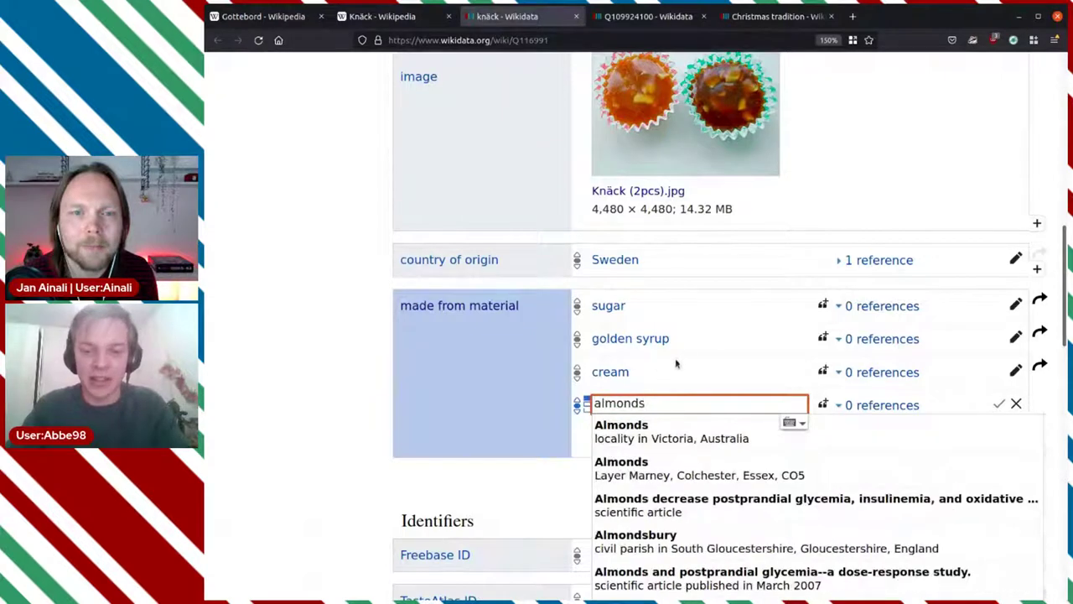
pyautogui.scroll(-3, 419, 339)
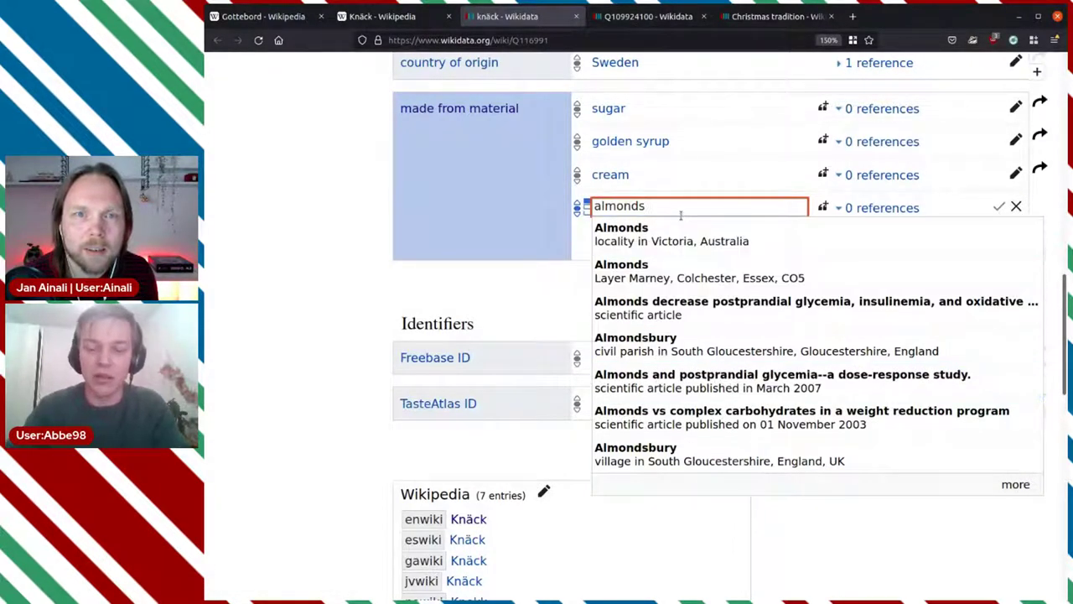
pyautogui.press('BackSpace')
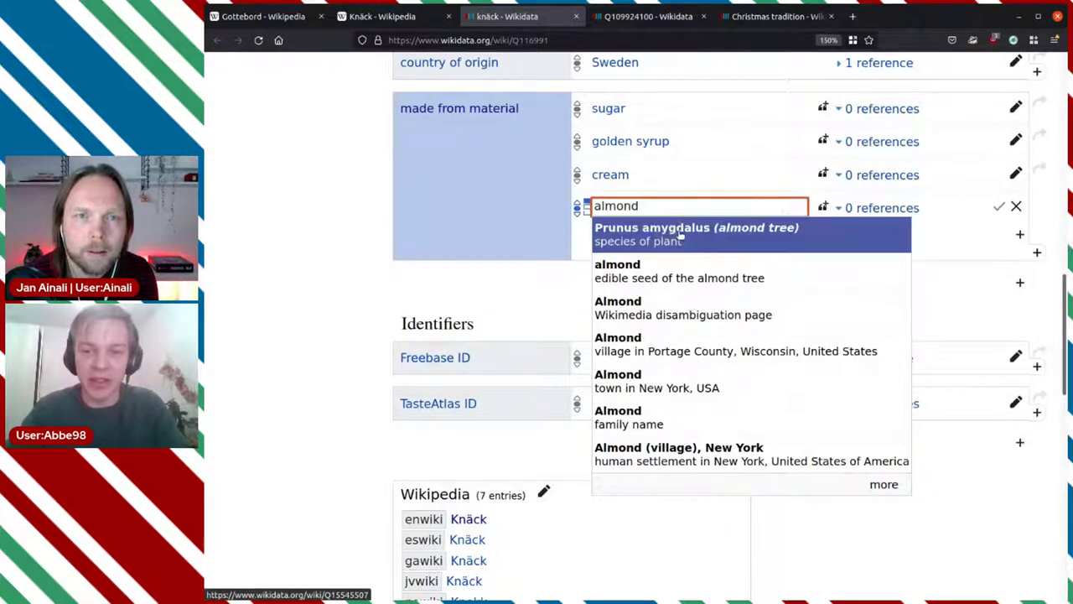
pyautogui.click(730, 277)
pyautogui.click(999, 206)
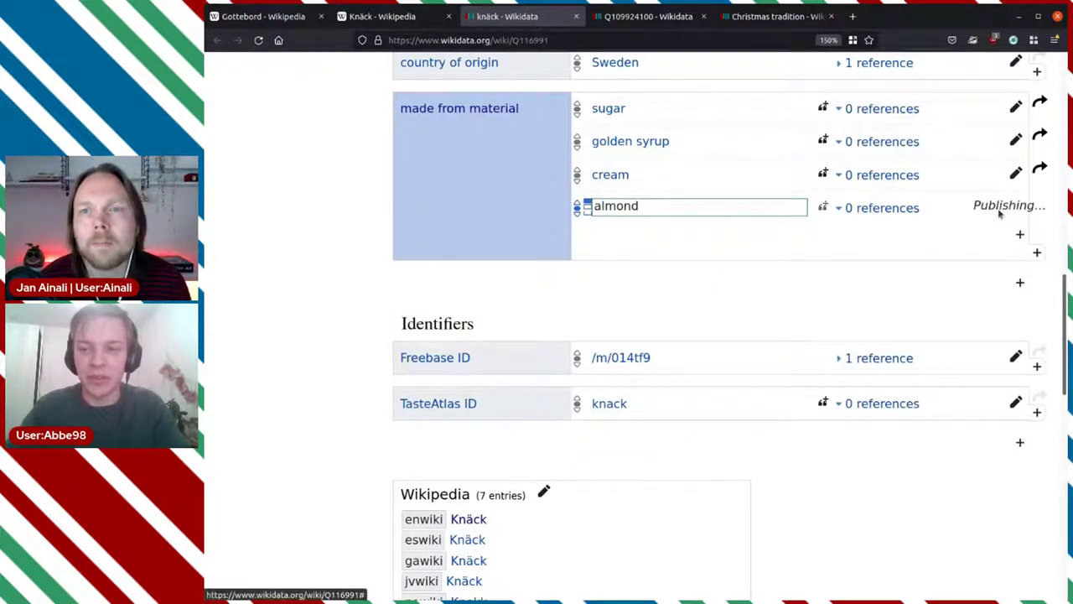
pyautogui.scroll(3, 870, 277)
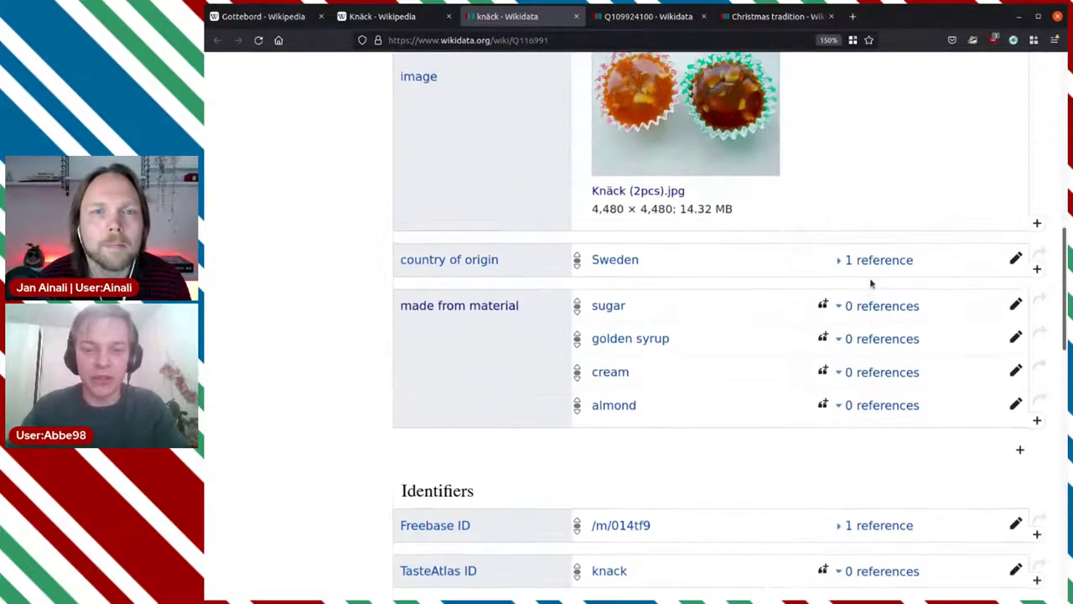
pyautogui.scroll(3, 802, 211)
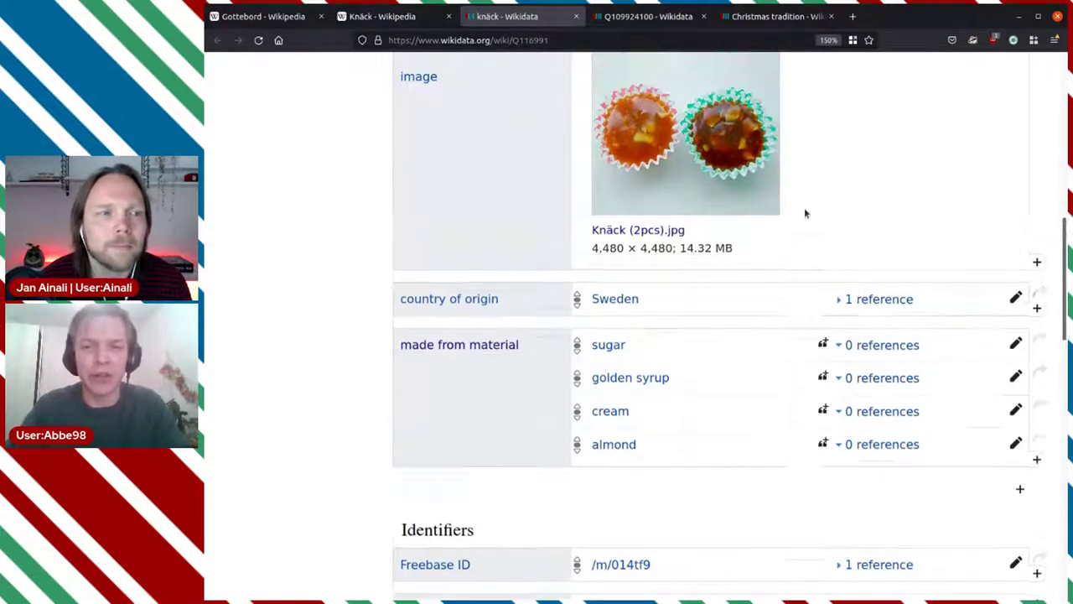
pyautogui.scroll(-3, 740, 319)
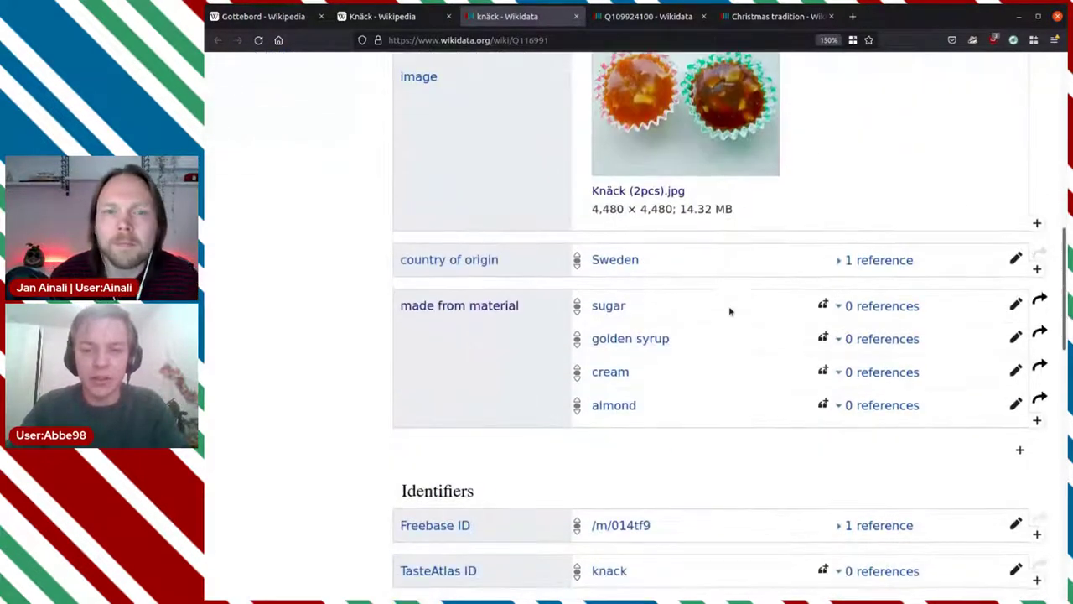
pyautogui.scroll(5, 754, 403)
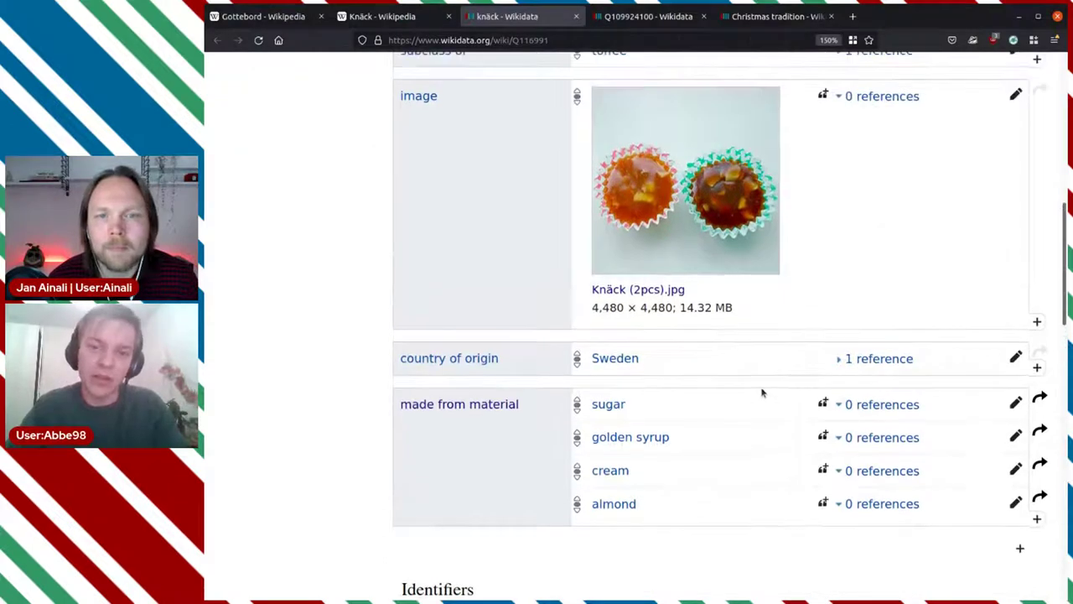
pyautogui.scroll(-3, 763, 390)
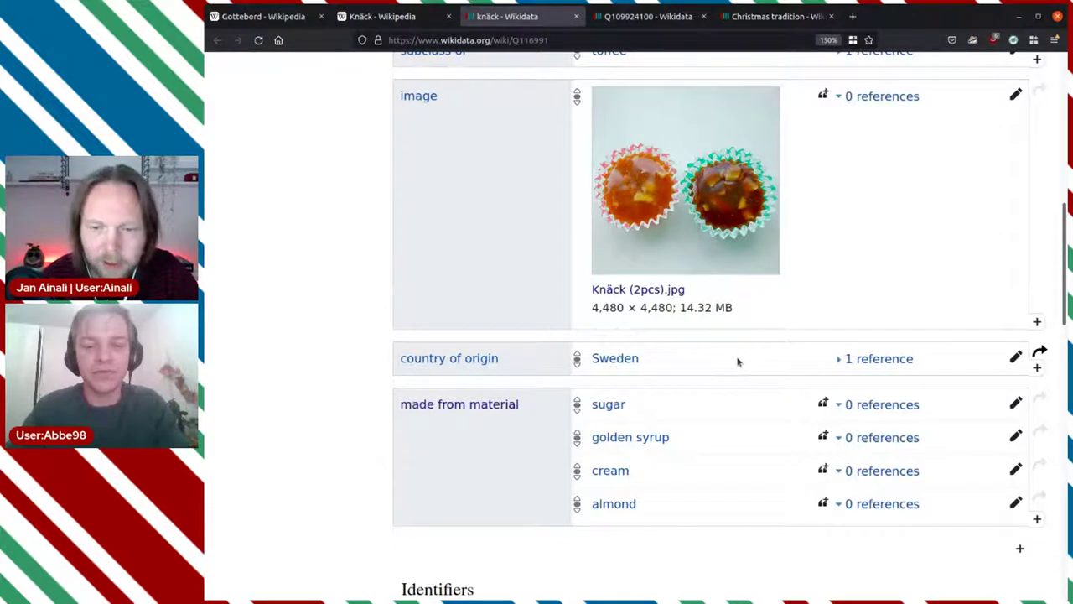
pyautogui.scroll(-2, 736, 364)
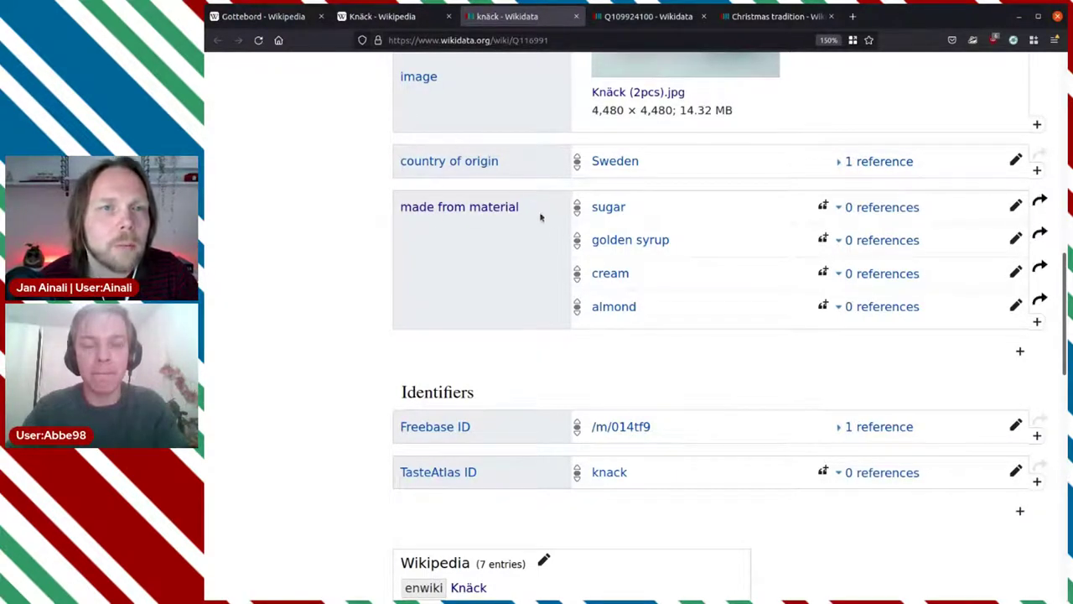
pyautogui.click(1020, 353)
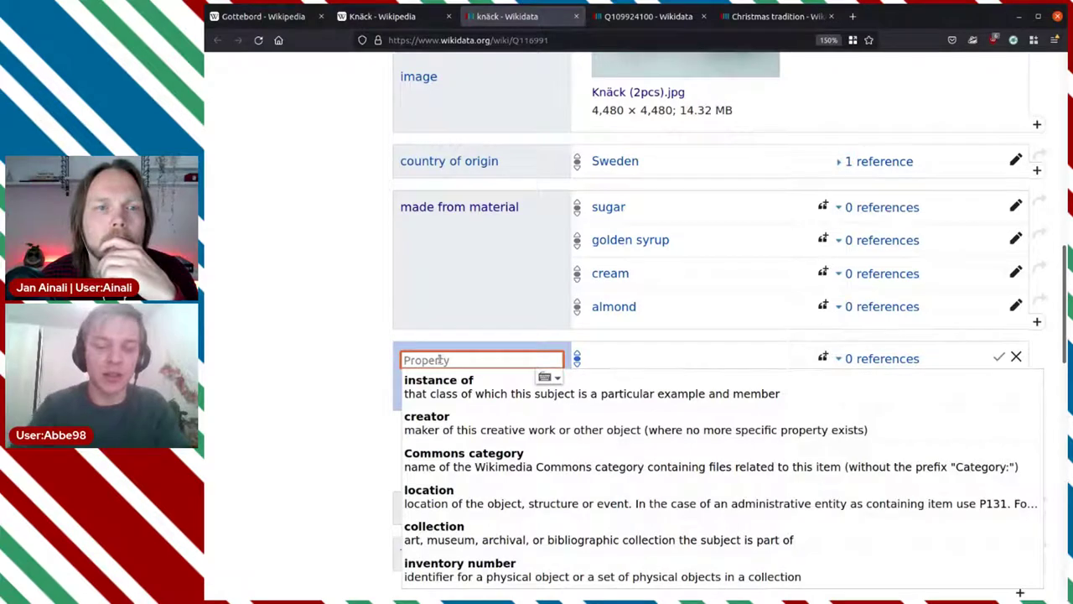
pyautogui.write('part')
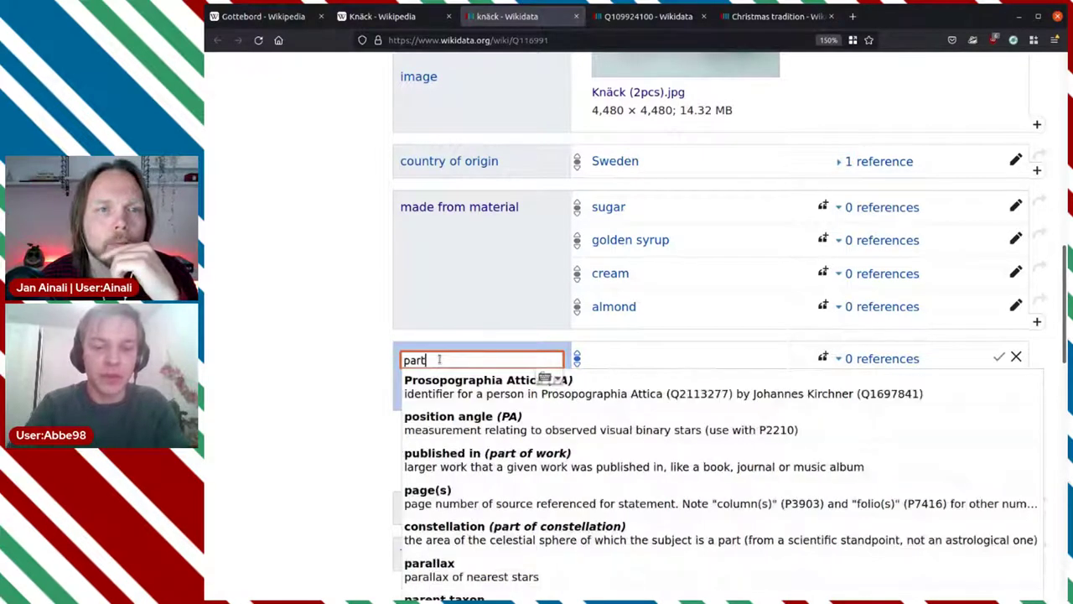
pyautogui.press('BackSpace')
pyautogui.press('BackSpace')
pyautogui.press('BackSpace')
pyautogui.press('BackSpace')
pyautogui.write('has')
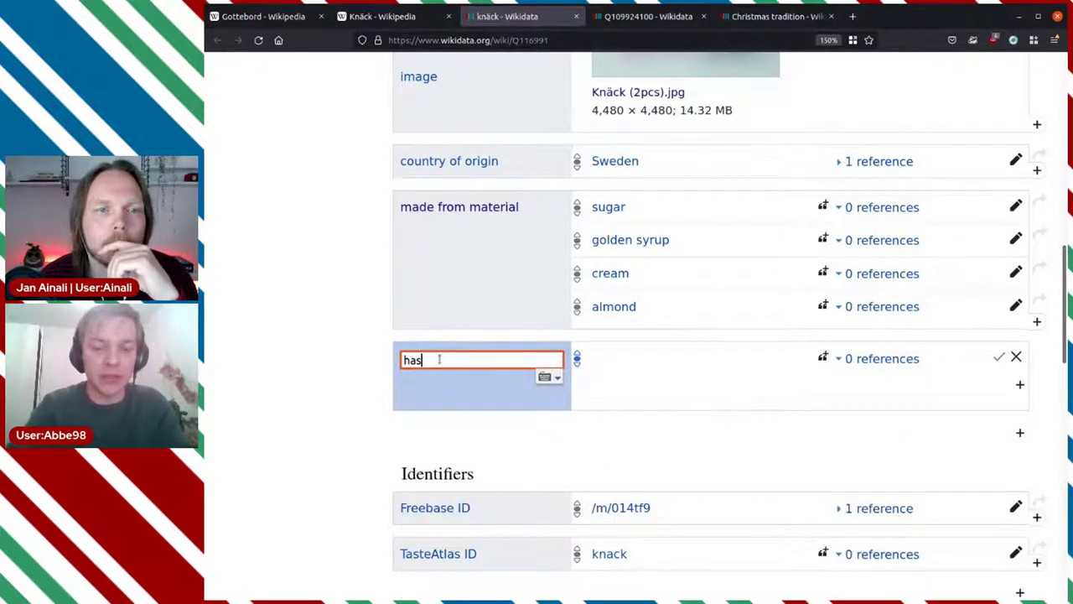
pyautogui.write(' part')
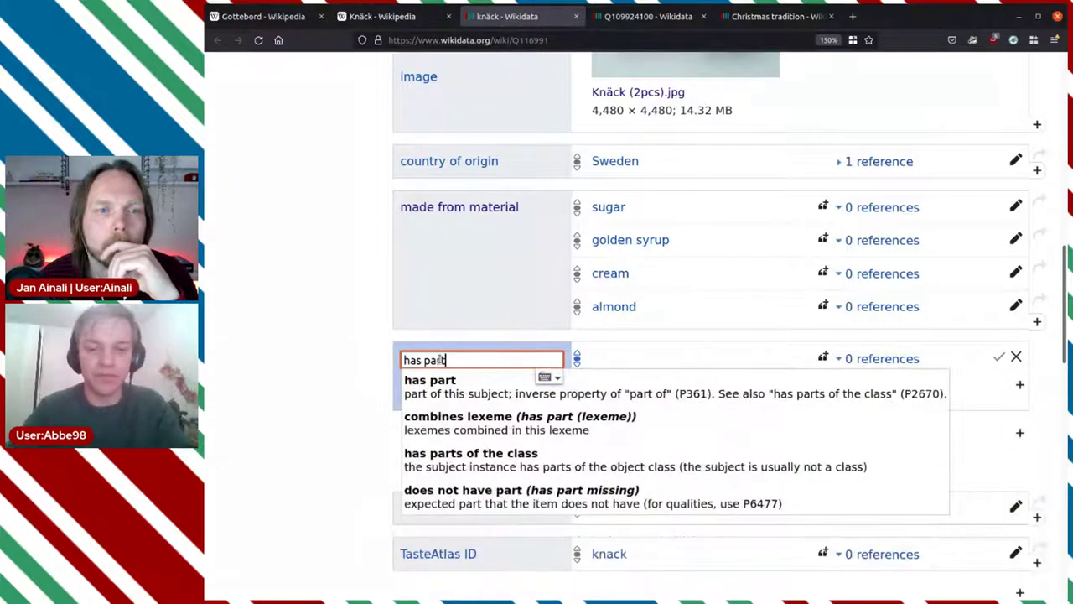
pyautogui.click(700, 385)
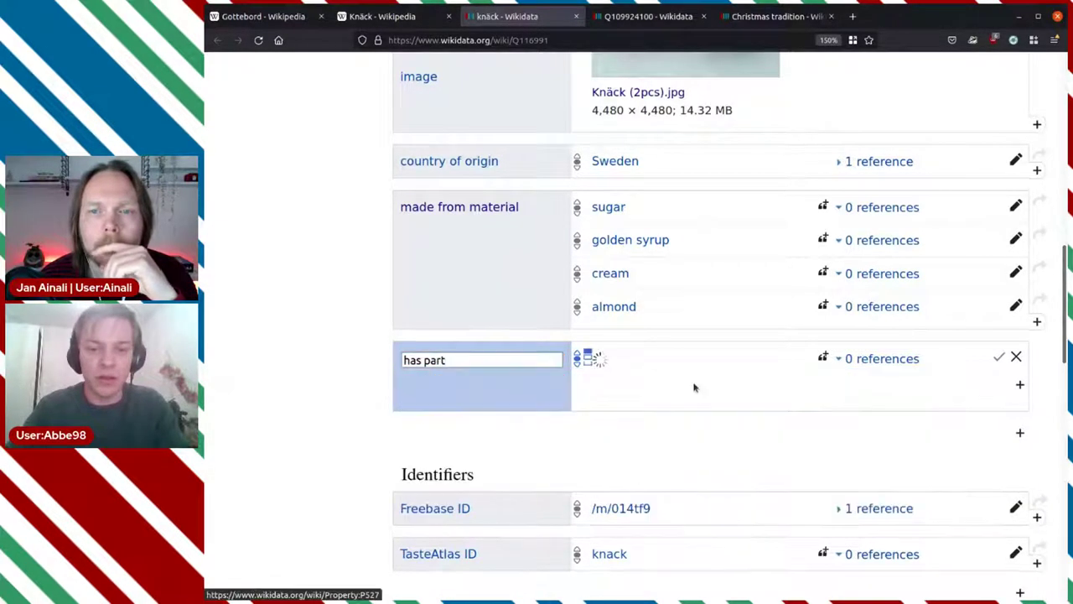
pyautogui.moveTo(637, 215); pyautogui.dragTo(591, 215)
pyautogui.hotkey('ctrl', 'c')
pyautogui.click(640, 358)
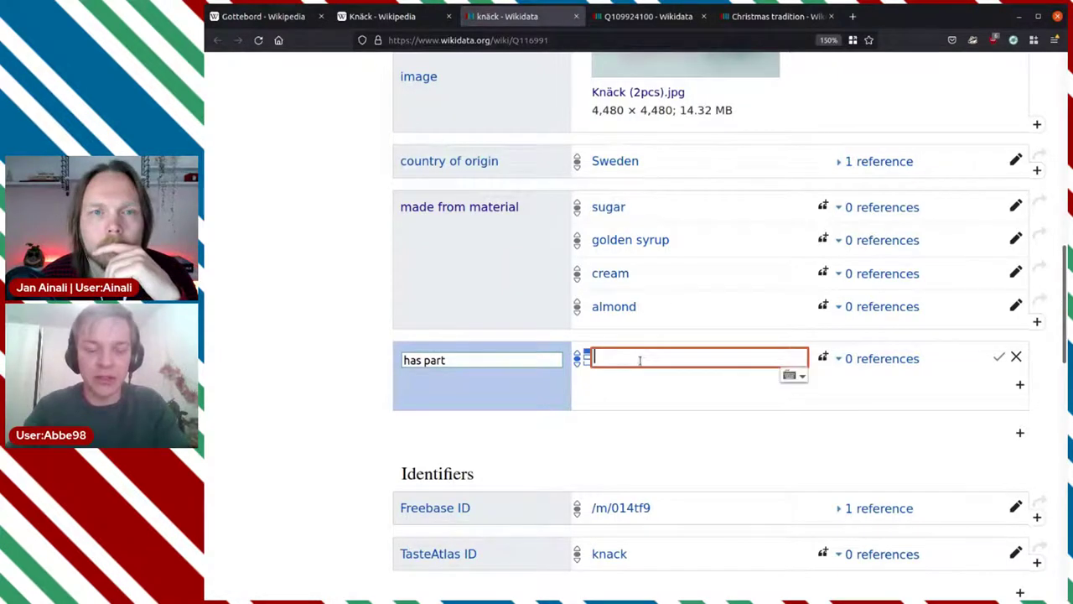
pyautogui.hotkey('ctrl', 'v')
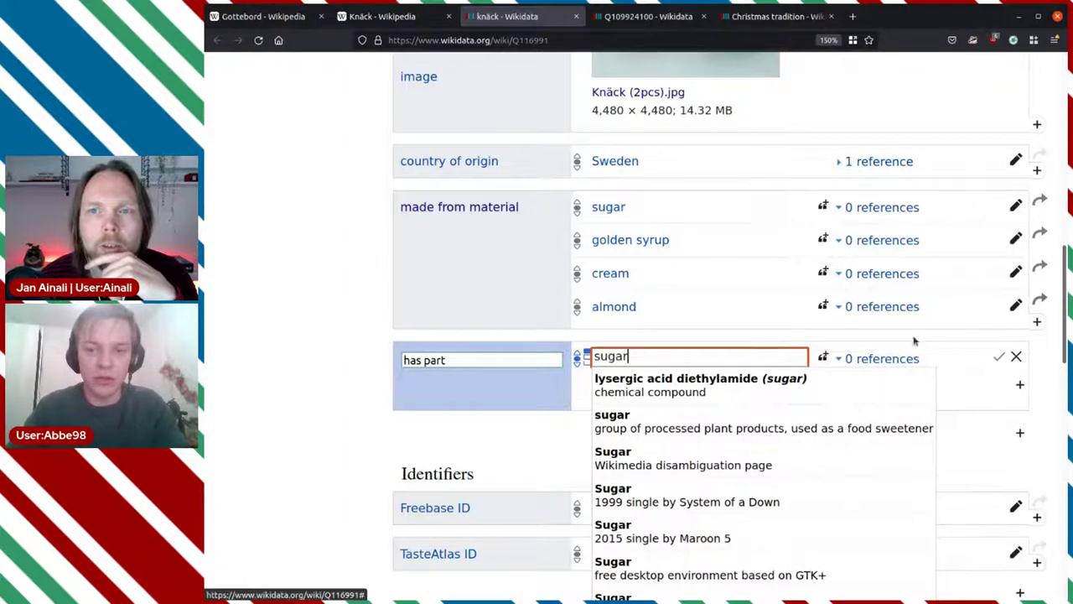
pyautogui.click(1016, 356)
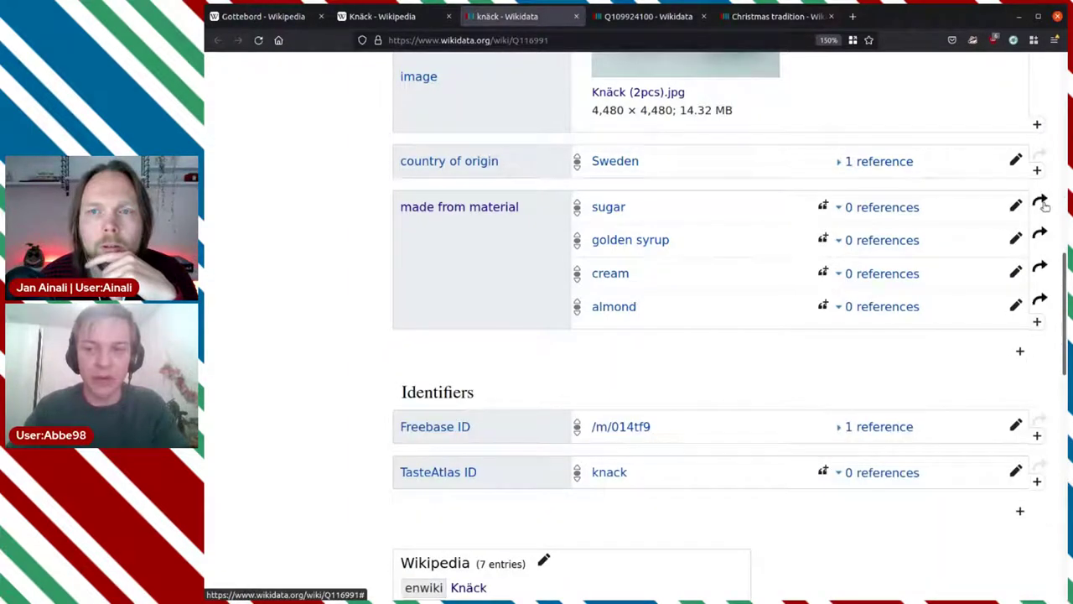
# Move the sugar claim on knäck to has part (P527) within the same item
pyautogui.click(1040, 202)
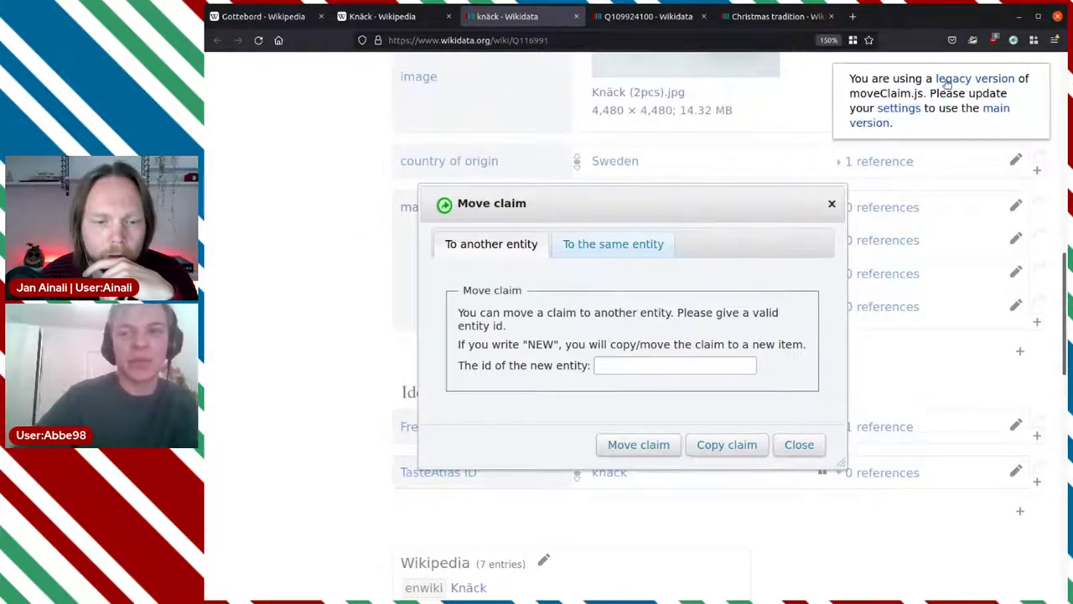
pyautogui.click(610, 250)
pyautogui.click(662, 372)
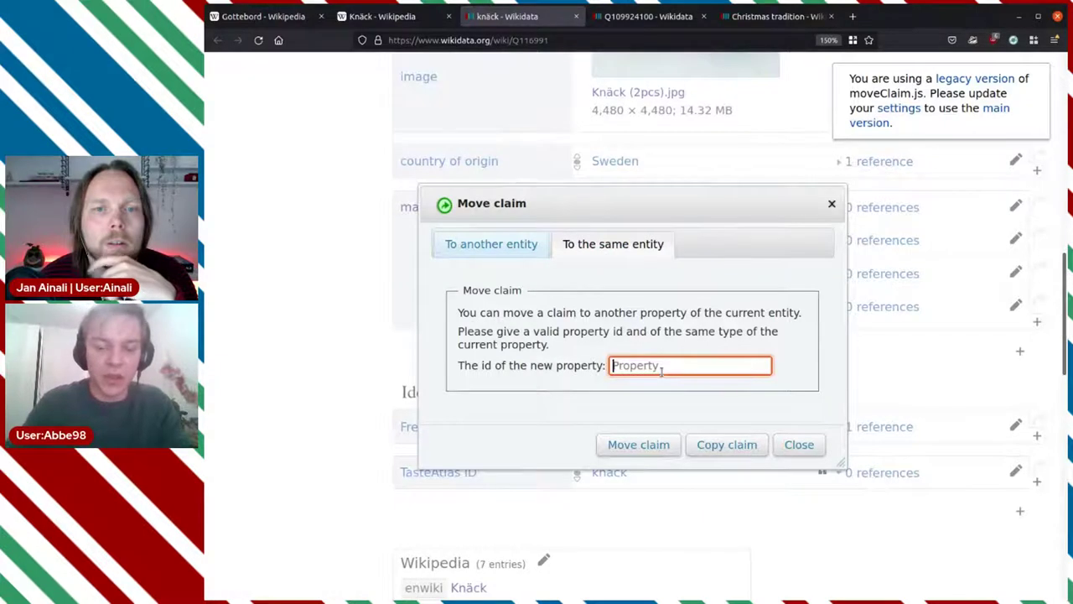
pyautogui.write('P527')
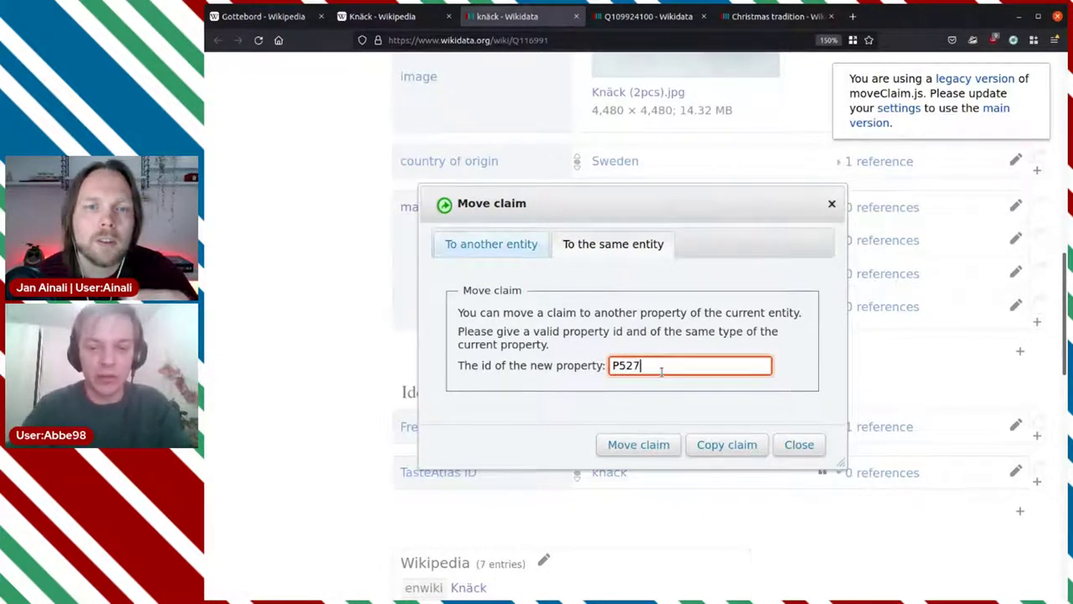
pyautogui.hotkey('ctrl', 'a')
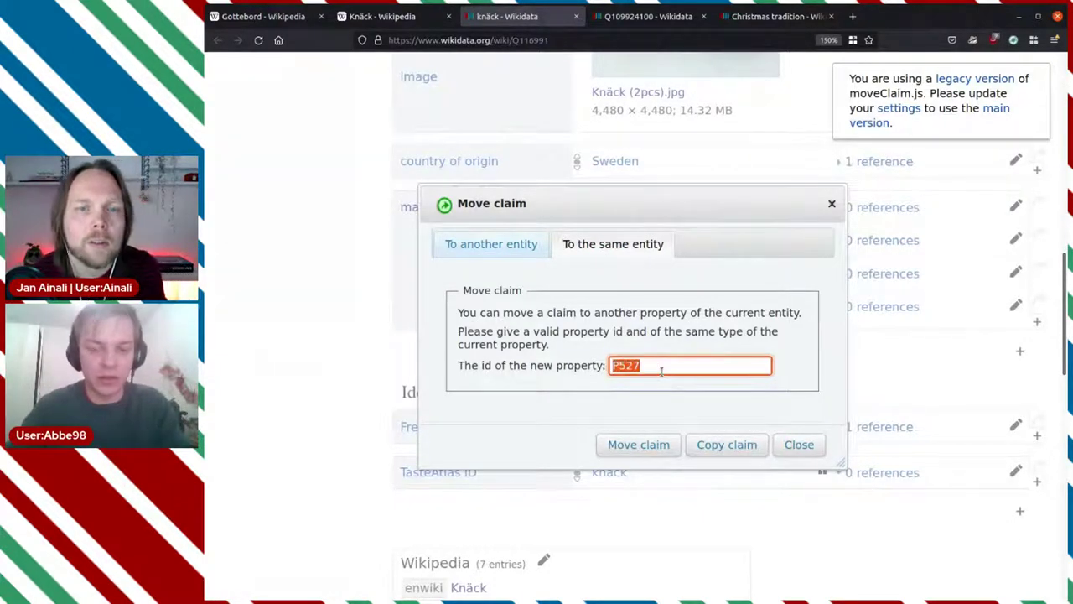
pyautogui.click(640, 446)
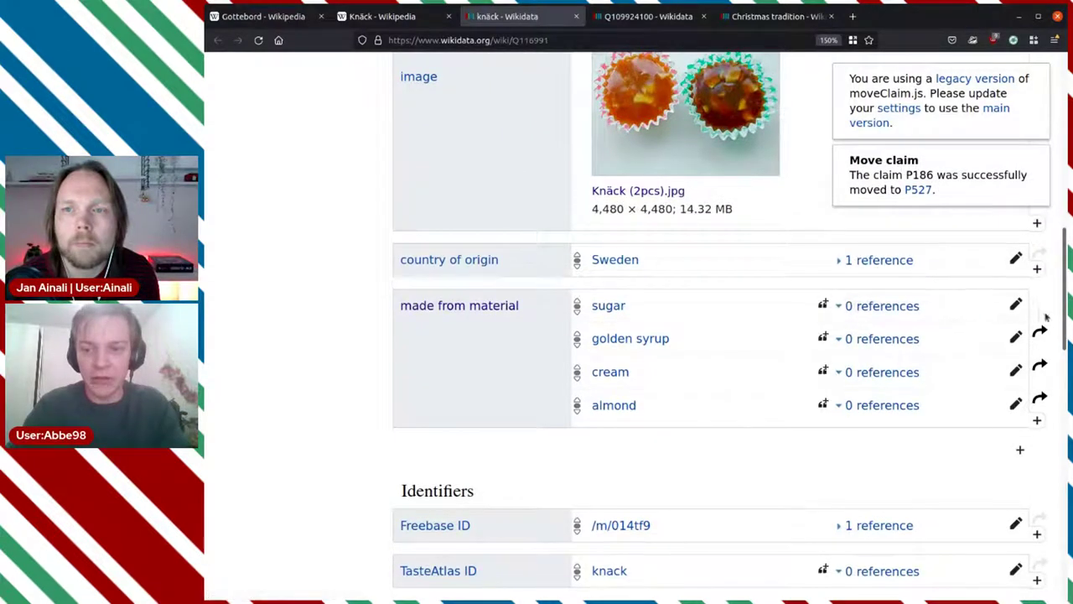
# Move golden syrup and cream to has part, dismiss the failed almond move, and reload
pyautogui.click(1040, 332)
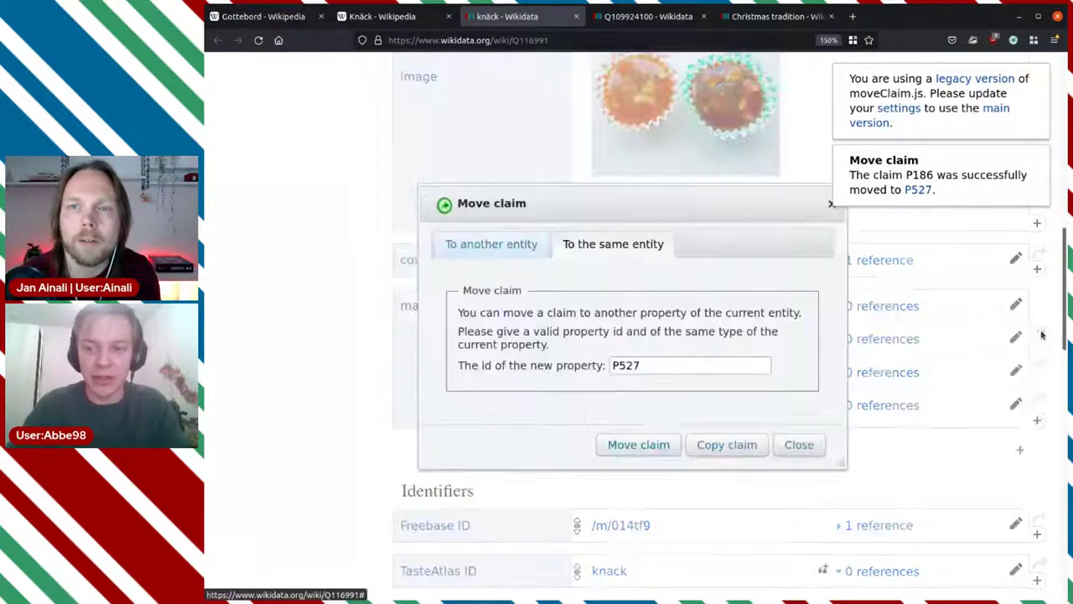
pyautogui.click(641, 445)
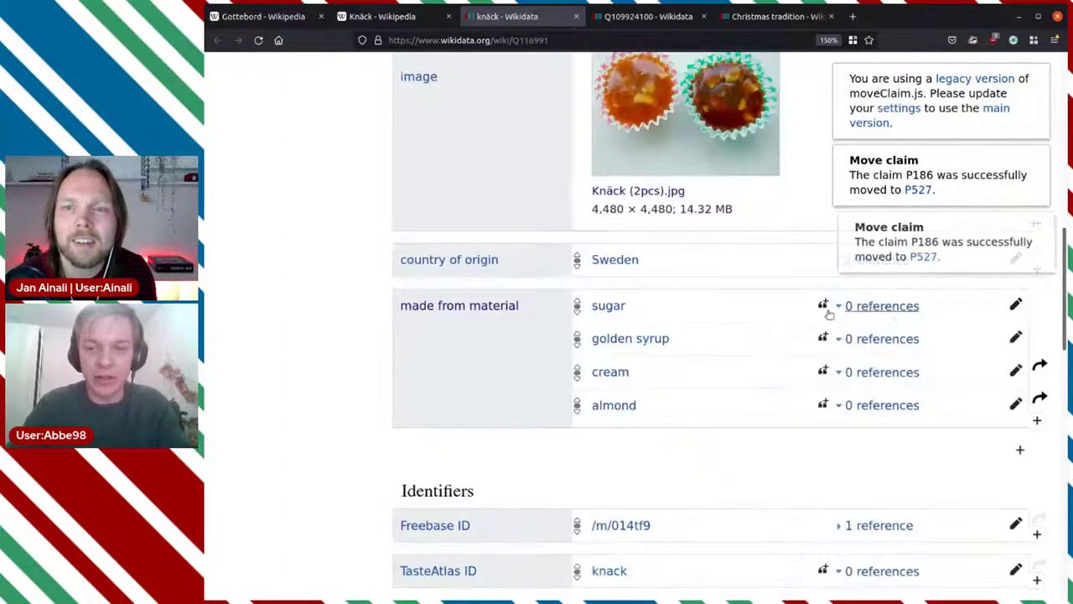
pyautogui.click(1039, 366)
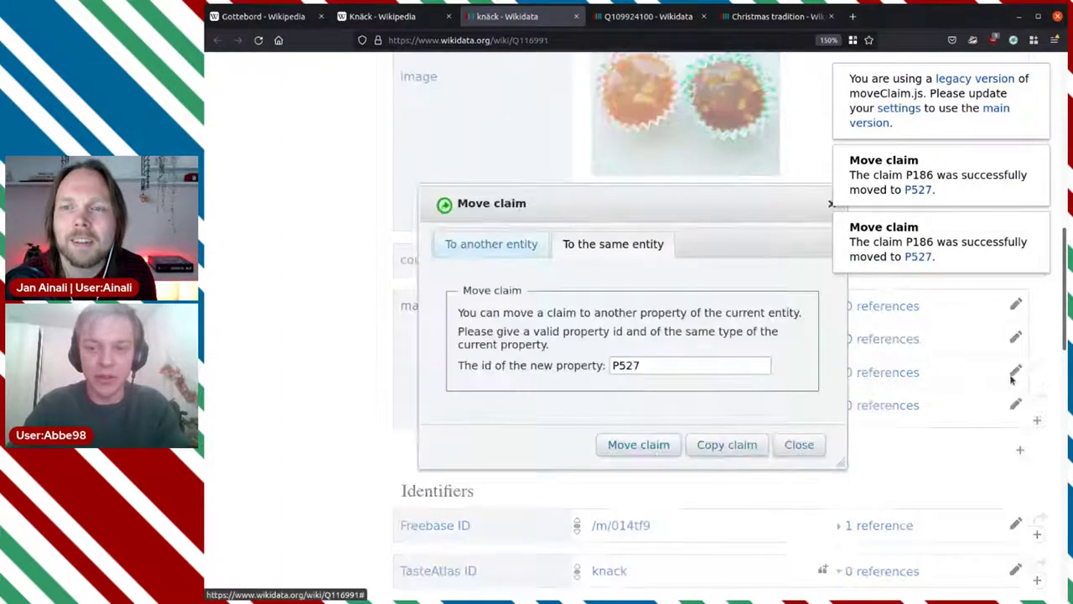
pyautogui.click(676, 444)
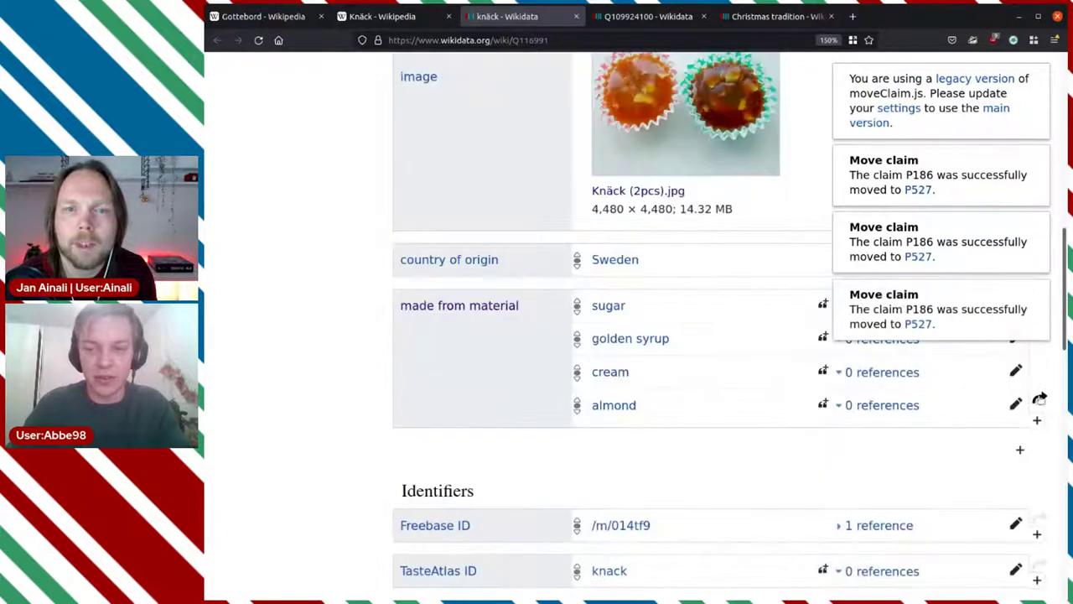
pyautogui.click(1039, 398)
pyautogui.click(662, 451)
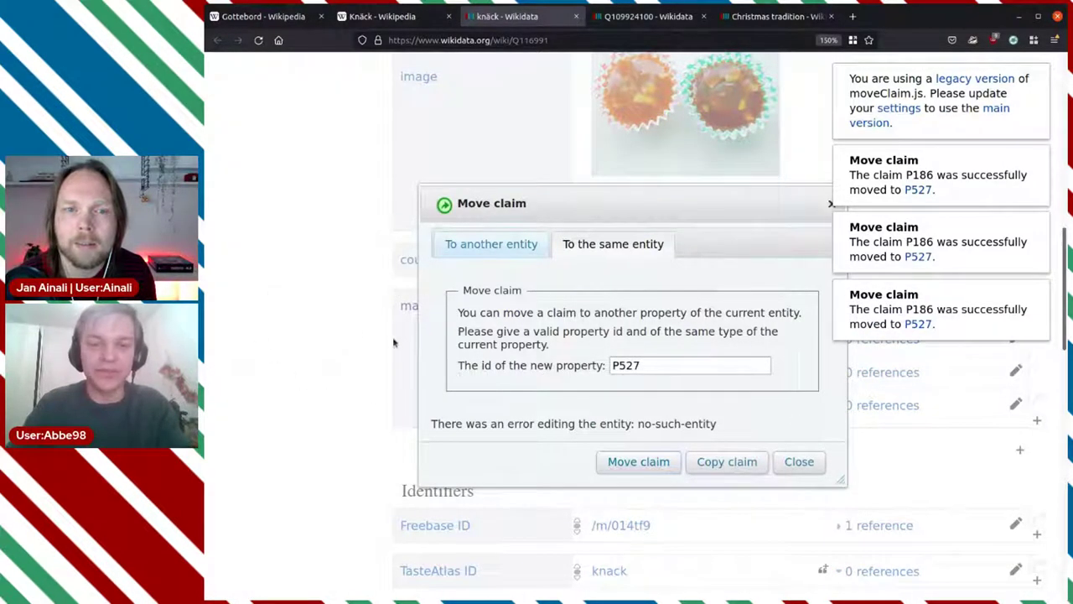
pyautogui.click(829, 207)
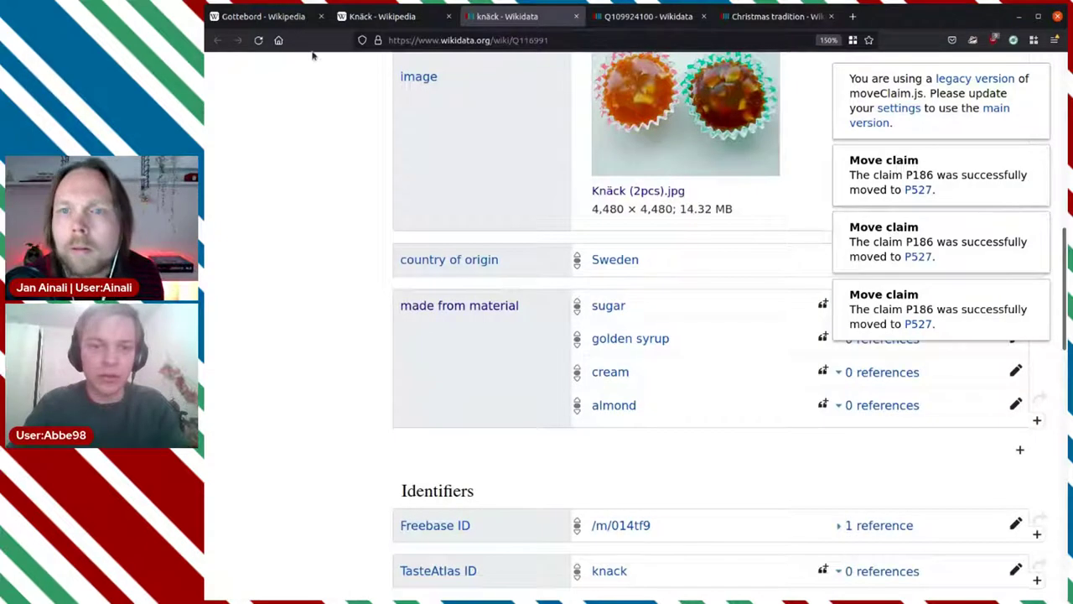
pyautogui.click(258, 40)
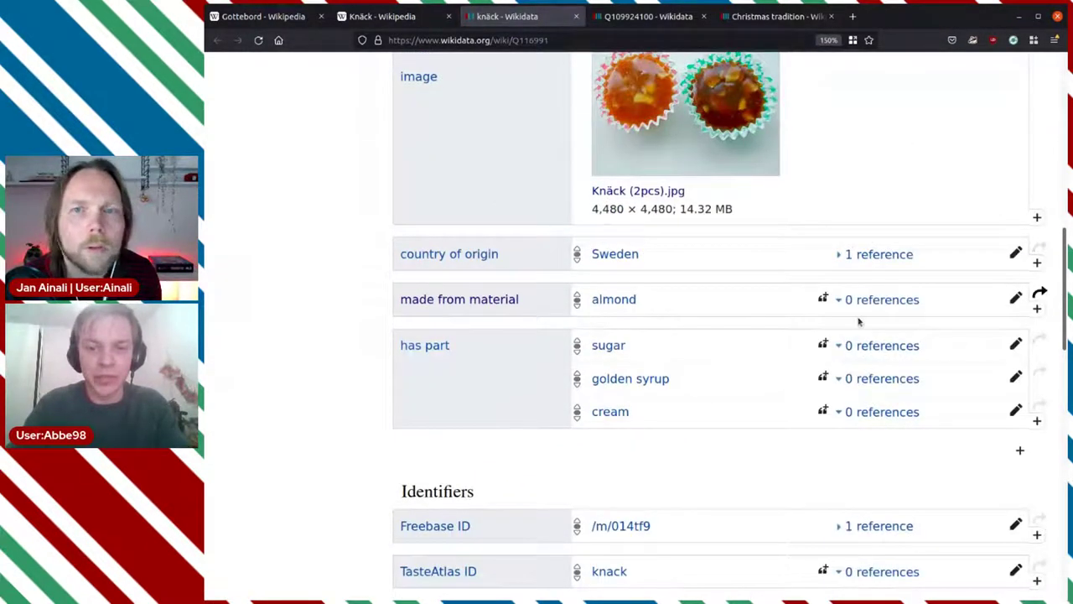
# Move the almond claim to has part (P527) within the same knäck item
pyautogui.click(1040, 293)
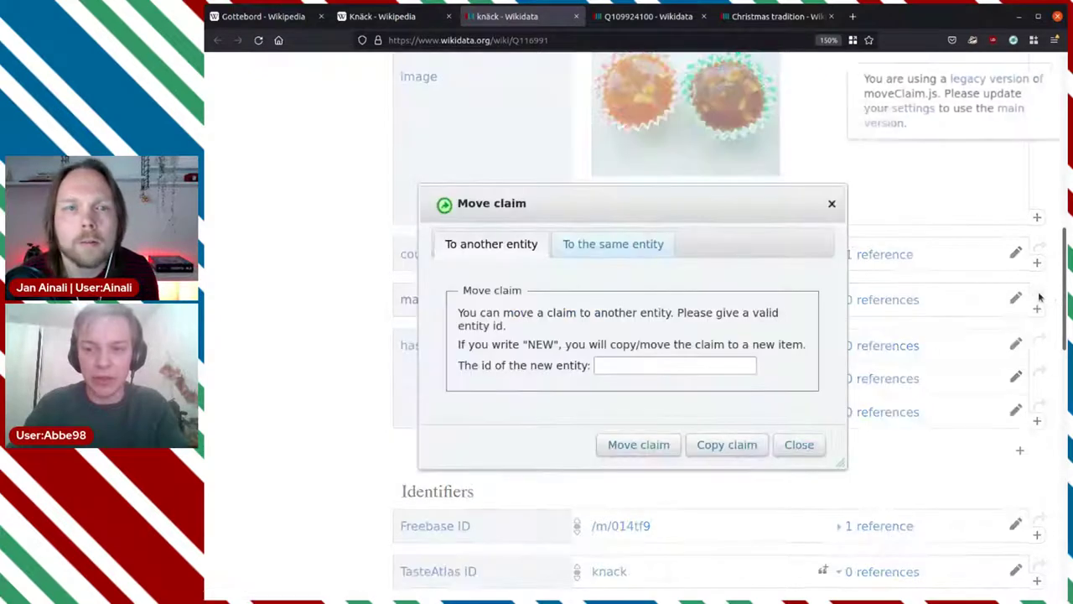
pyautogui.click(619, 366)
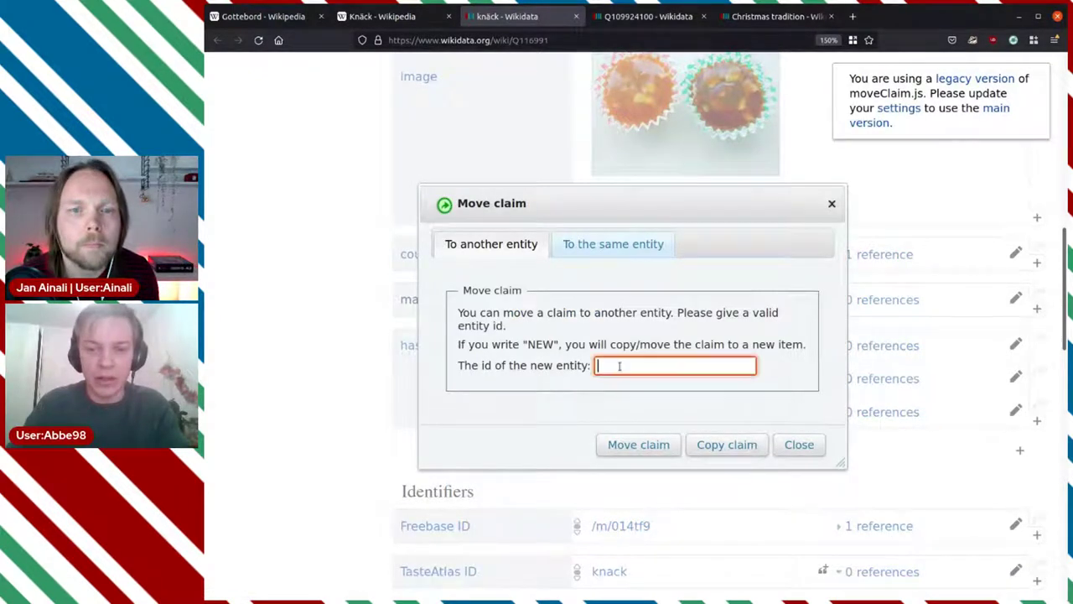
pyautogui.write('P527')
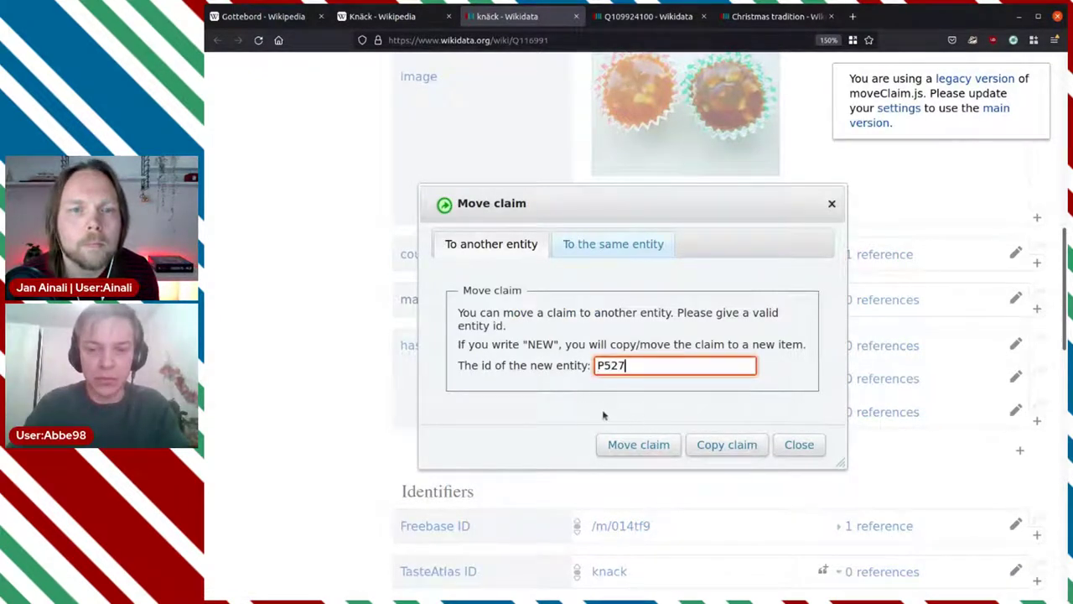
pyautogui.click(659, 446)
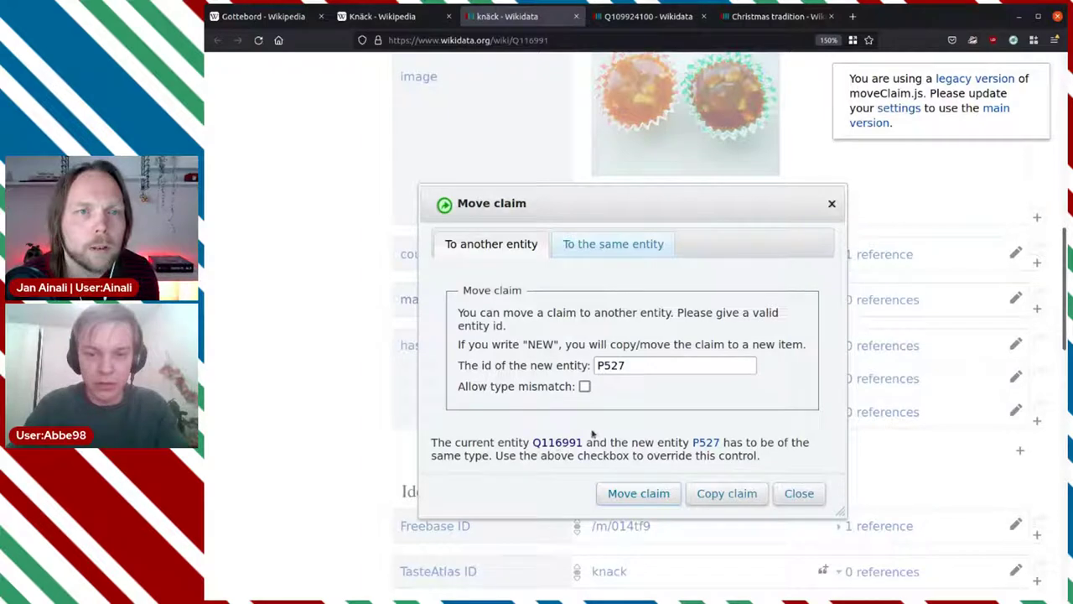
pyautogui.click(643, 250)
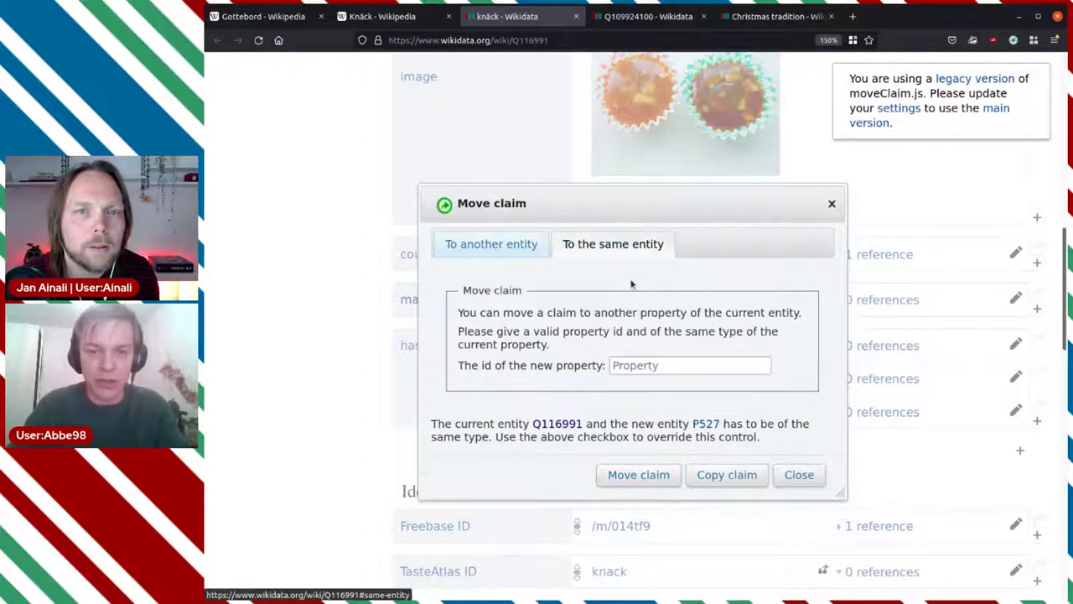
pyautogui.click(636, 366)
pyautogui.write('P527')
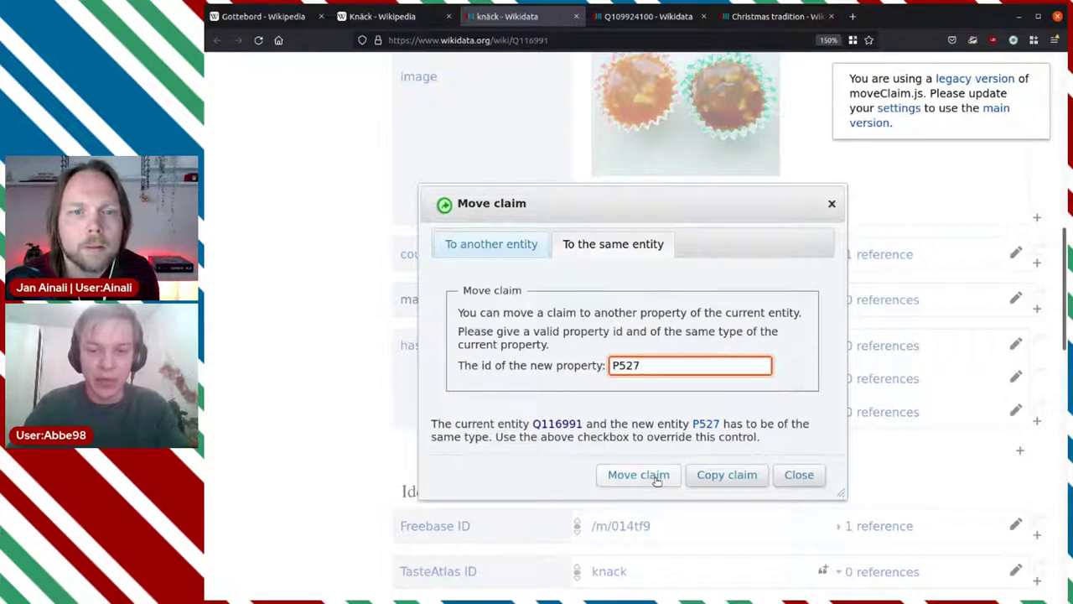
pyautogui.click(638, 474)
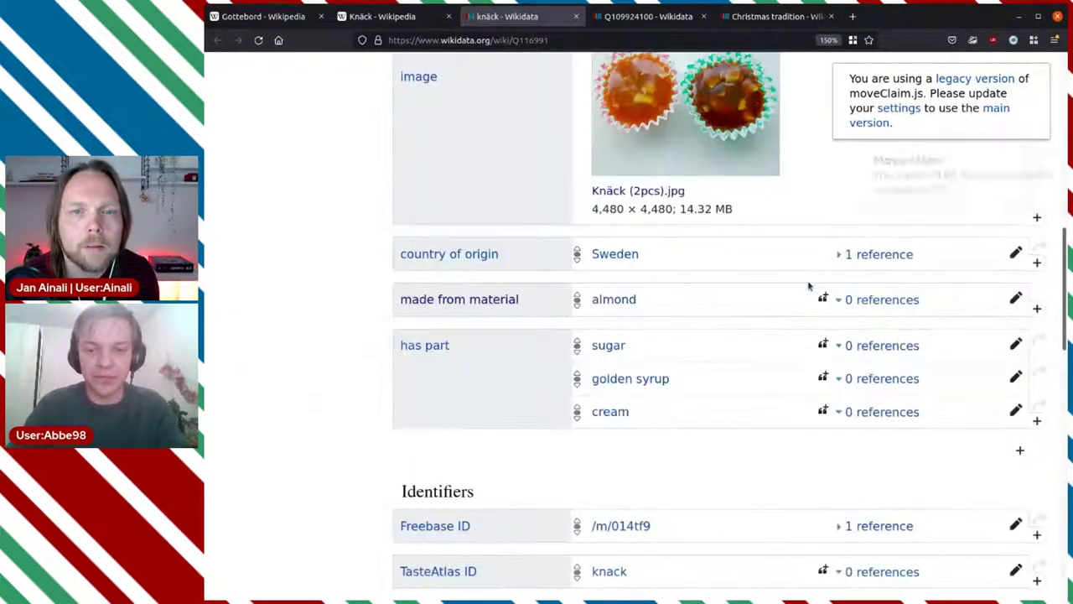
# Reload knäck to confirm all four parts, then close its Wikidata tab
pyautogui.click(258, 40)
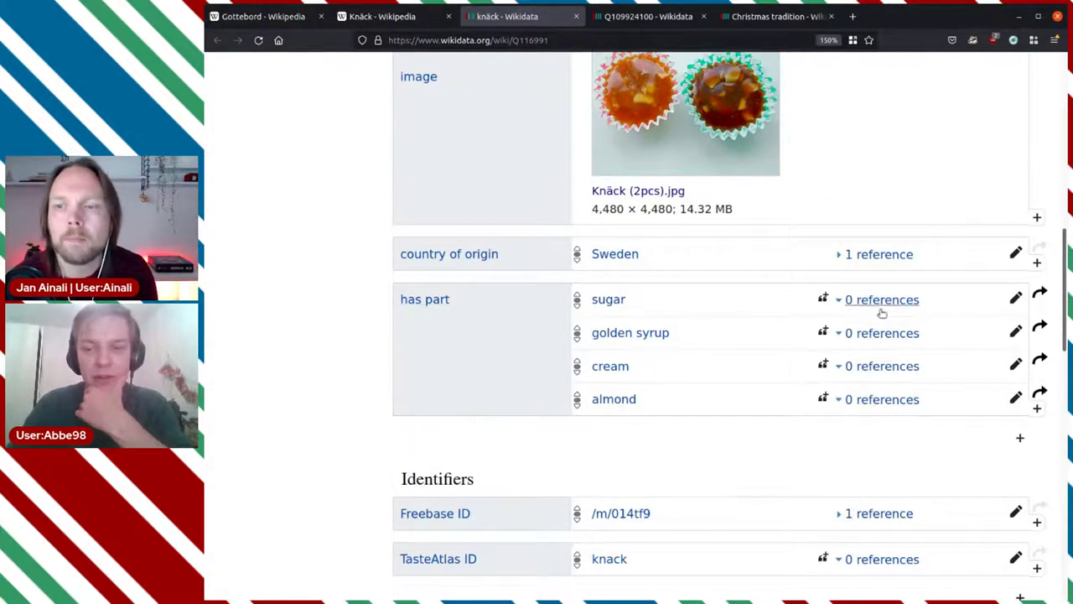
pyautogui.scroll(5, 841, 210)
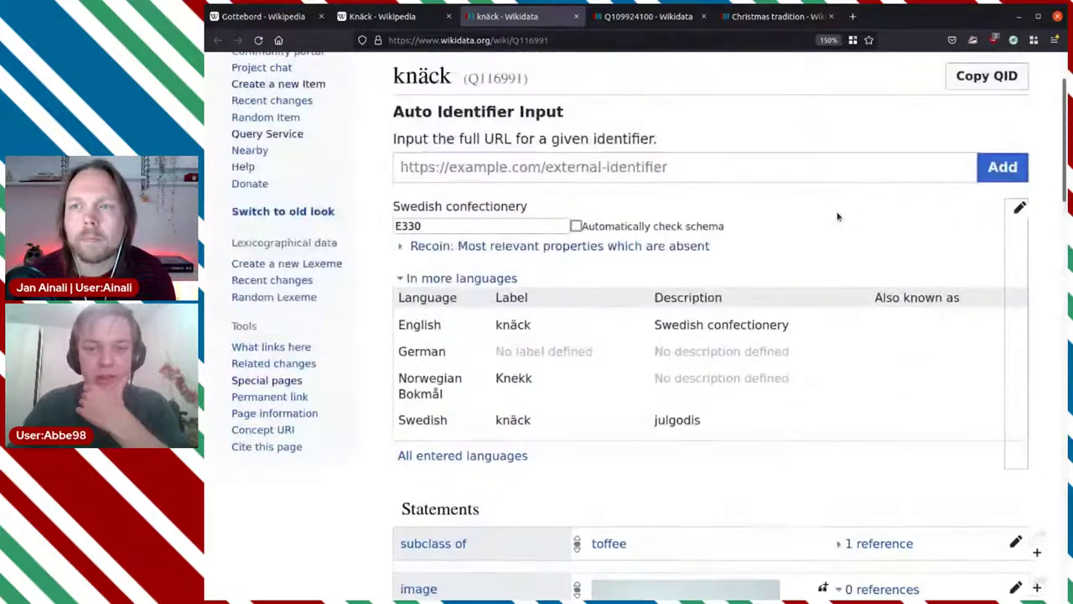
pyautogui.scroll(-5, 839, 215)
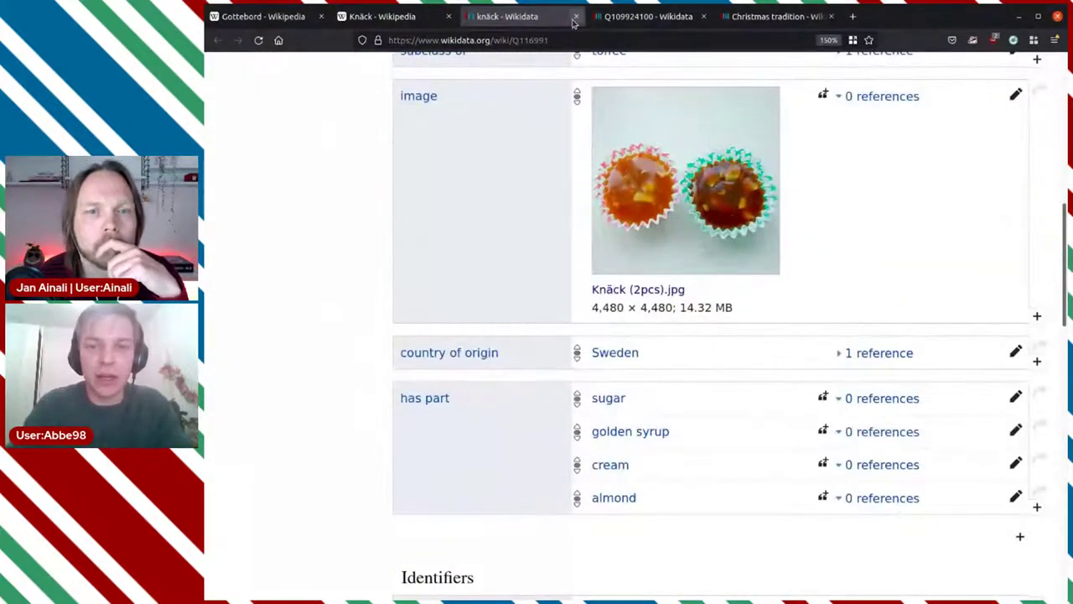
pyautogui.middleClick(514, 21)
# Close the Knäck article and open the Saffron bun article from Gottebord's 'saffron buns' link
pyautogui.click(399, 20)
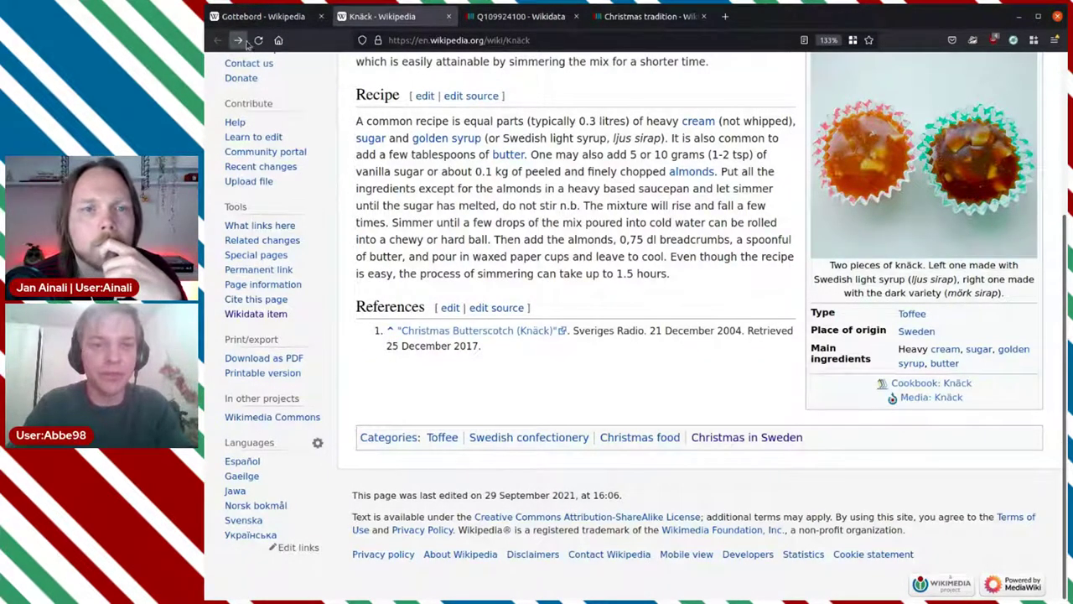
pyautogui.click(449, 16)
pyautogui.click(276, 18)
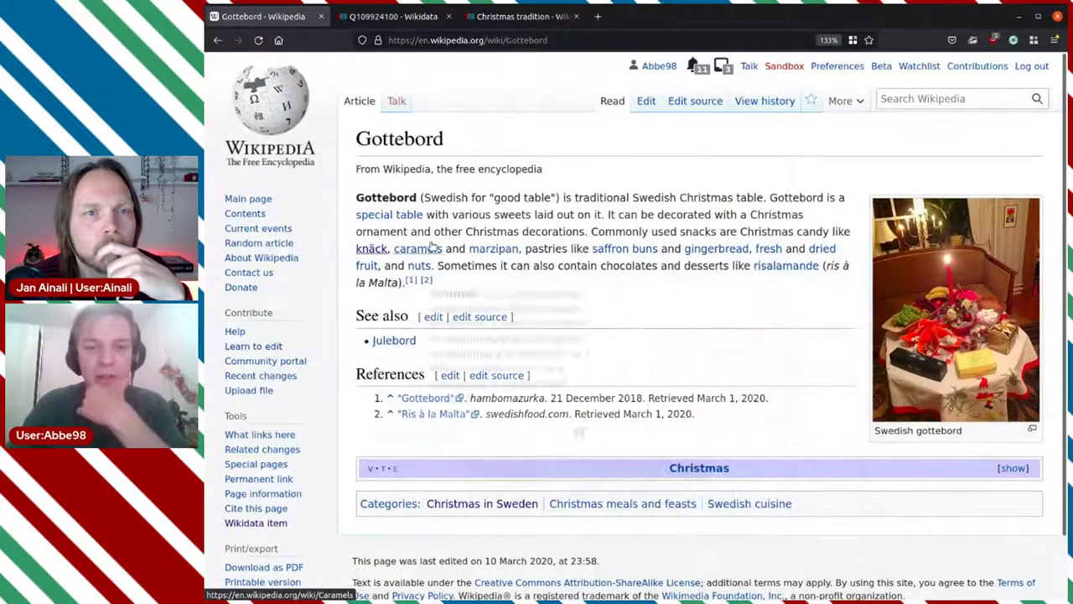
pyautogui.moveTo(432, 245)
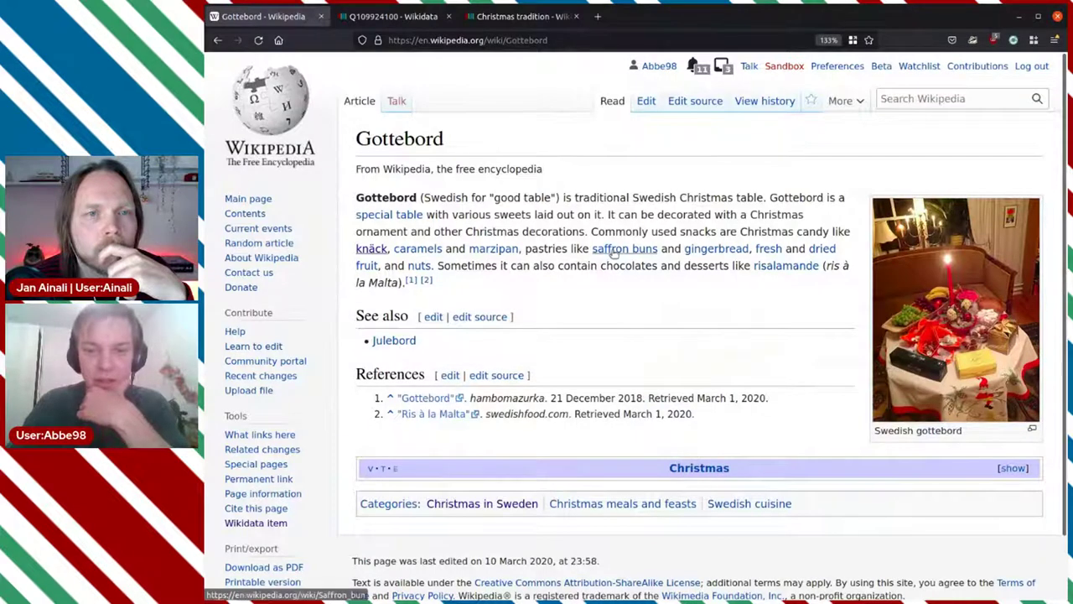
pyautogui.moveTo(622, 253)
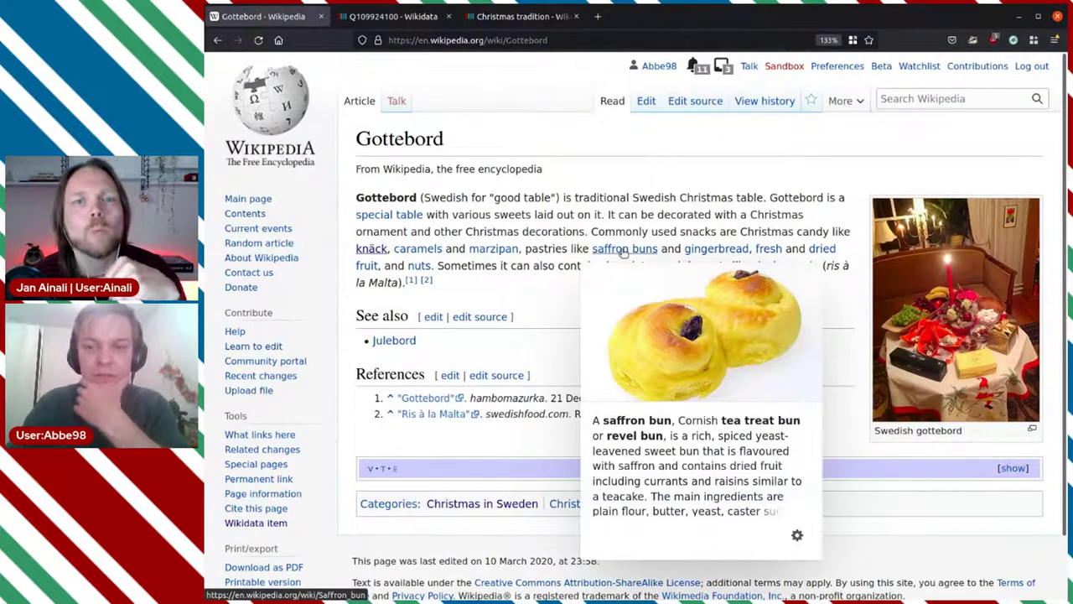
pyautogui.middleClick(623, 250)
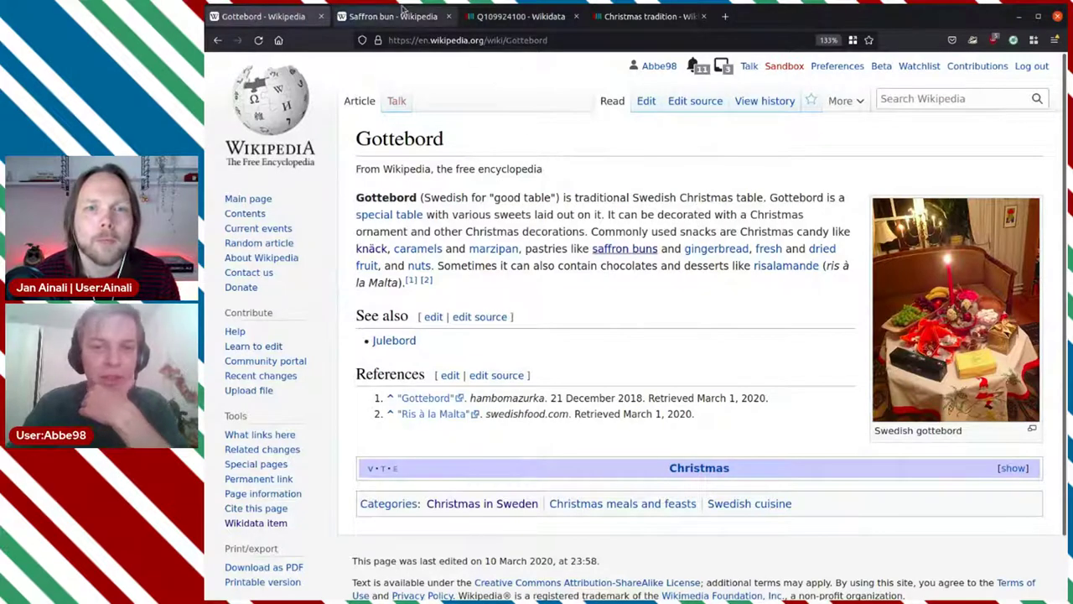
pyautogui.click(402, 10)
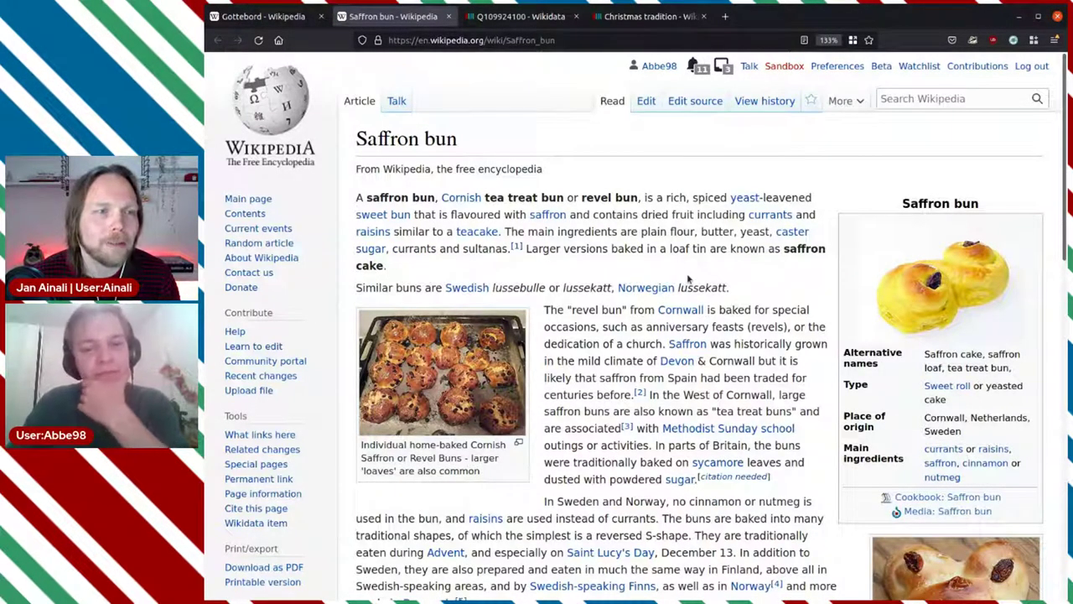
# Open the Saffron bun article's Wikidata item, saffron bun (Q260929)
pyautogui.scroll(-3, 687, 279)
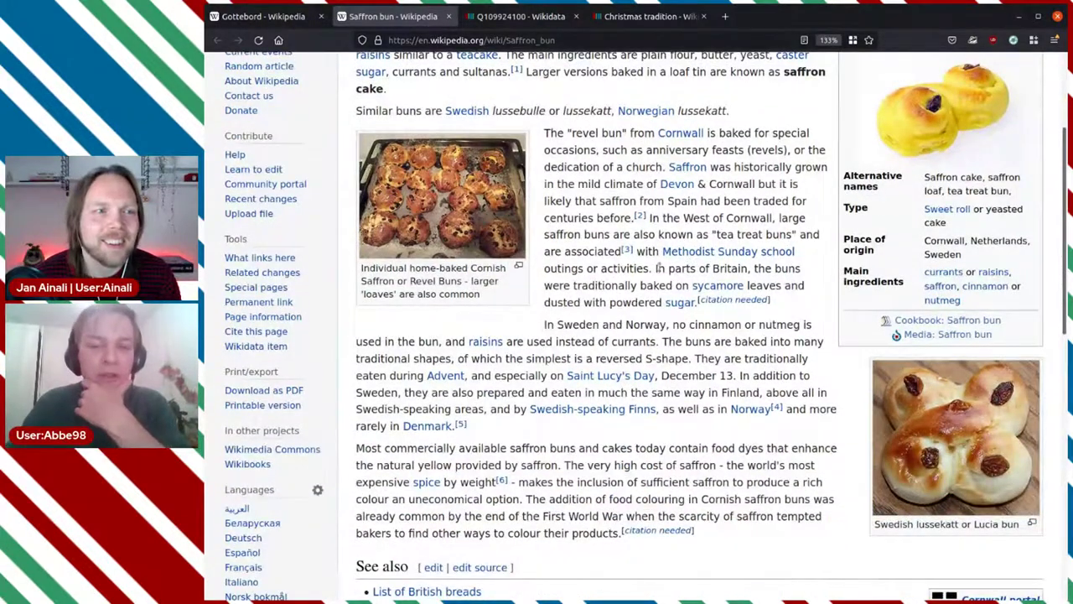
pyautogui.scroll(-3, 311, 423)
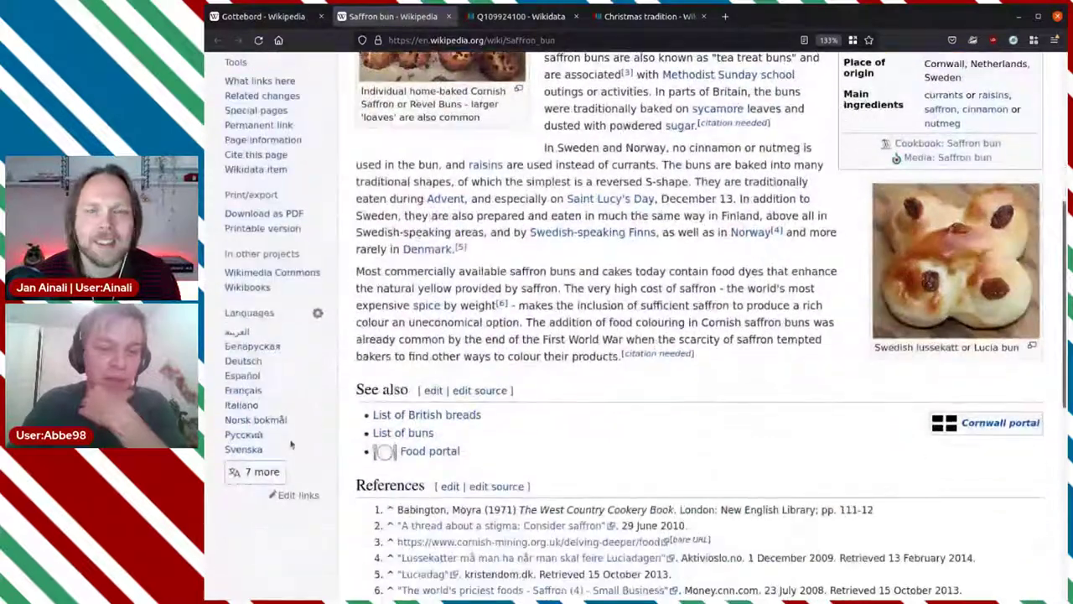
pyautogui.middleClick(255, 170)
pyautogui.scroll(3, 572, 170)
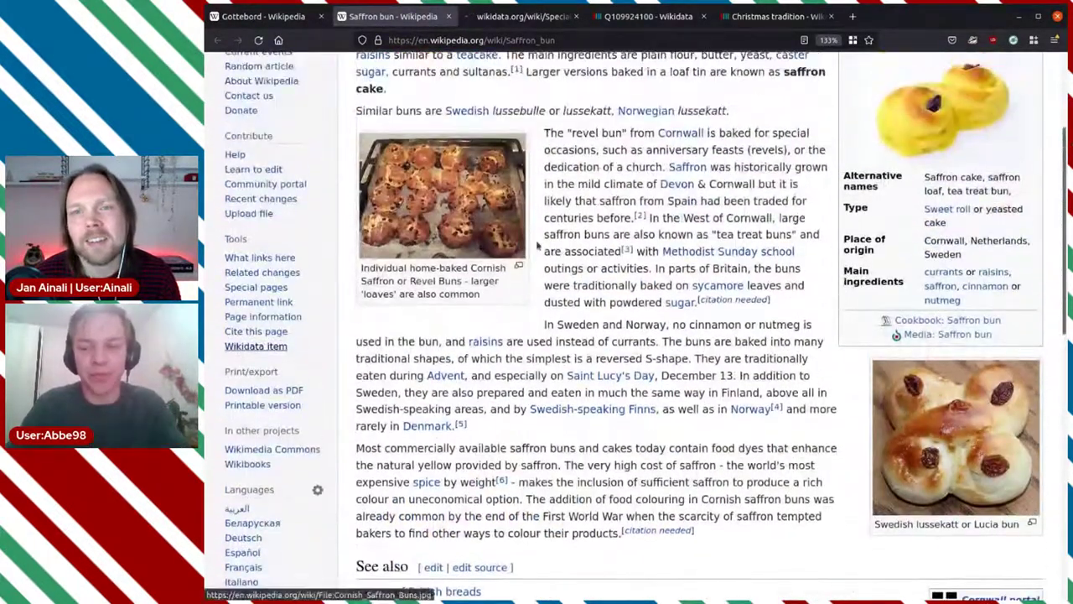
pyautogui.click(516, 16)
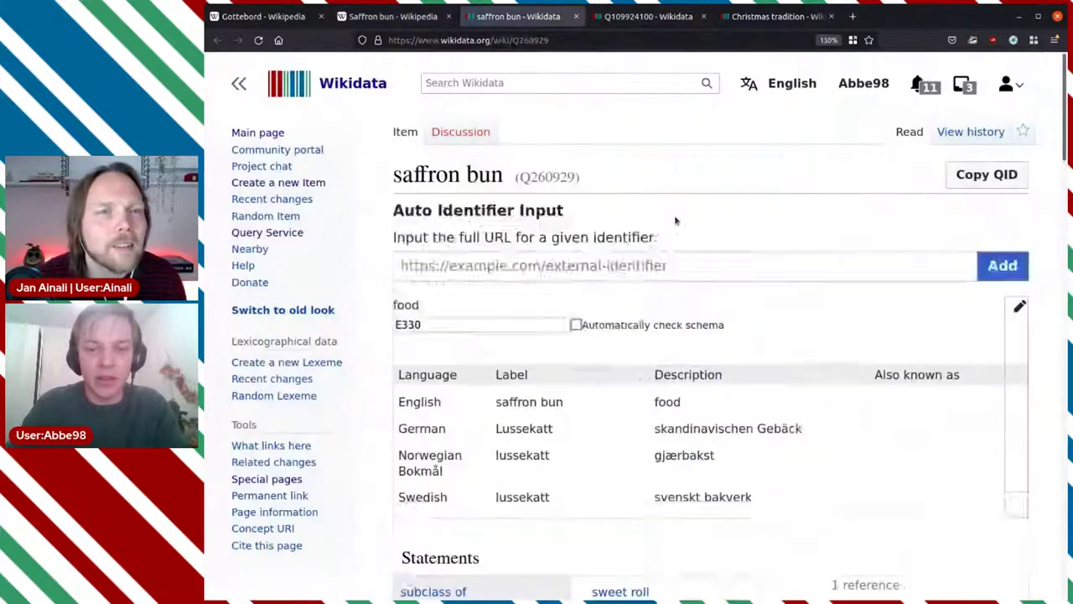
# Review the saffron bun item's statements (image LuciaBun.jpg, Zante currant), then return to the Wikipedia article
pyautogui.scroll(-5, 674, 215)
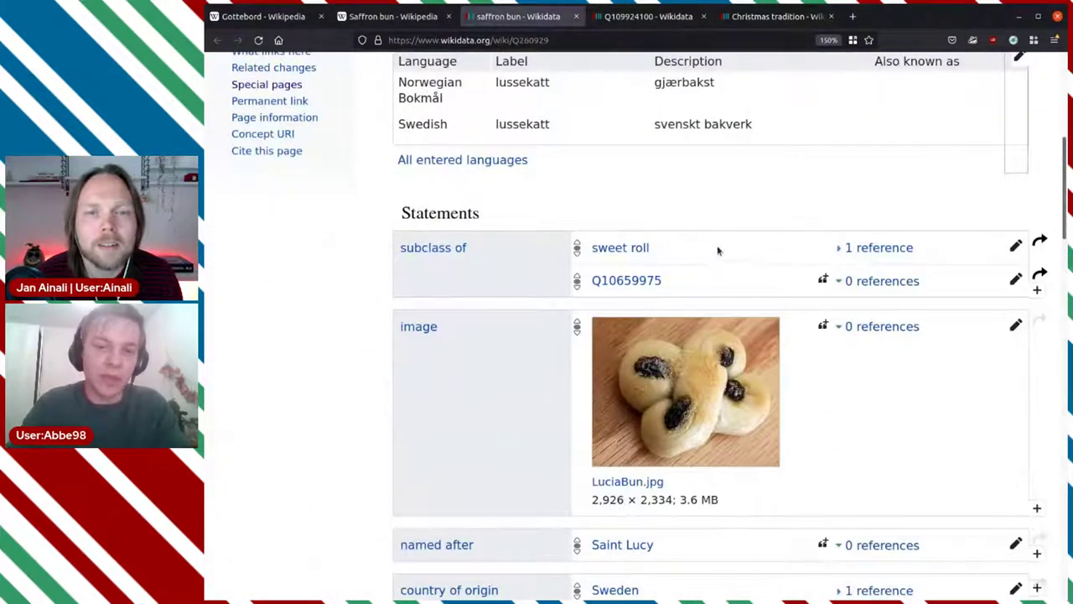
pyautogui.scroll(-2, 715, 246)
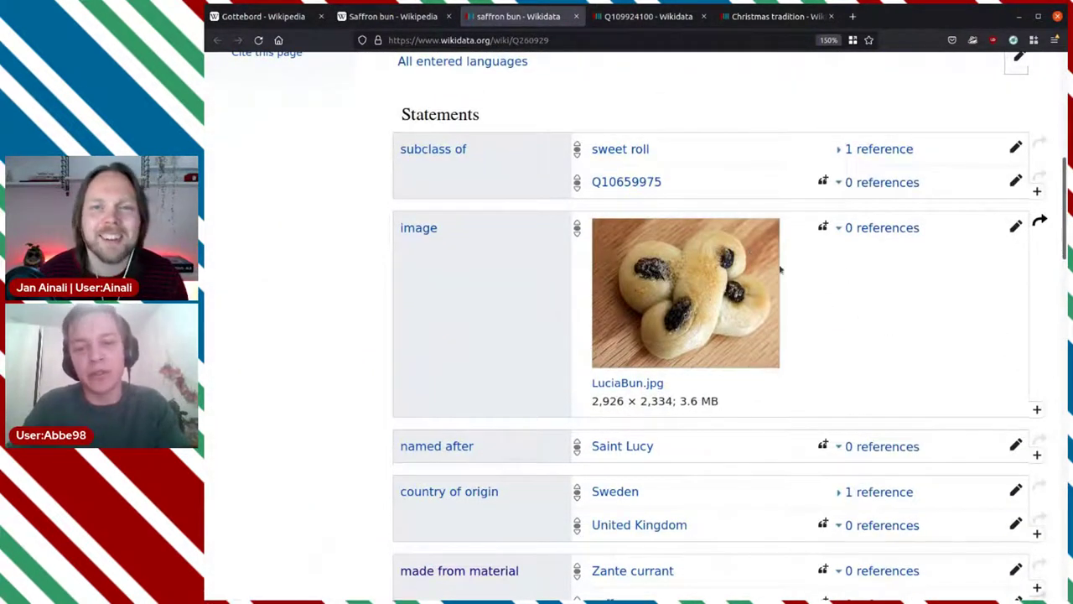
pyautogui.click(407, 20)
# Copy the file name Saffron_bun_20051213_001.jpg from the enlarged infobox photo's address
pyautogui.scroll(3, 933, 151)
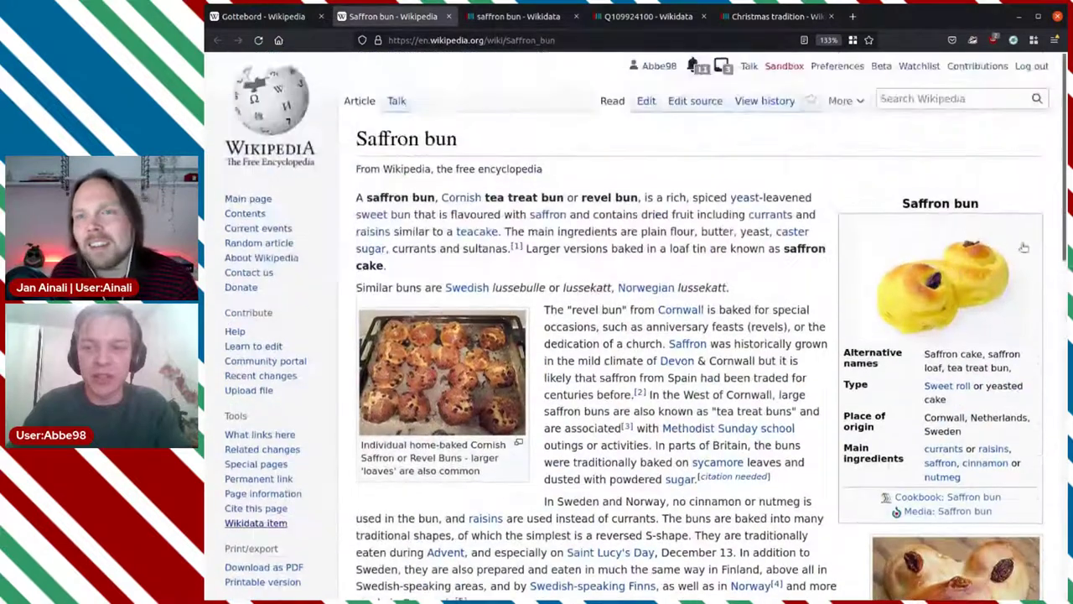
pyautogui.click(976, 283)
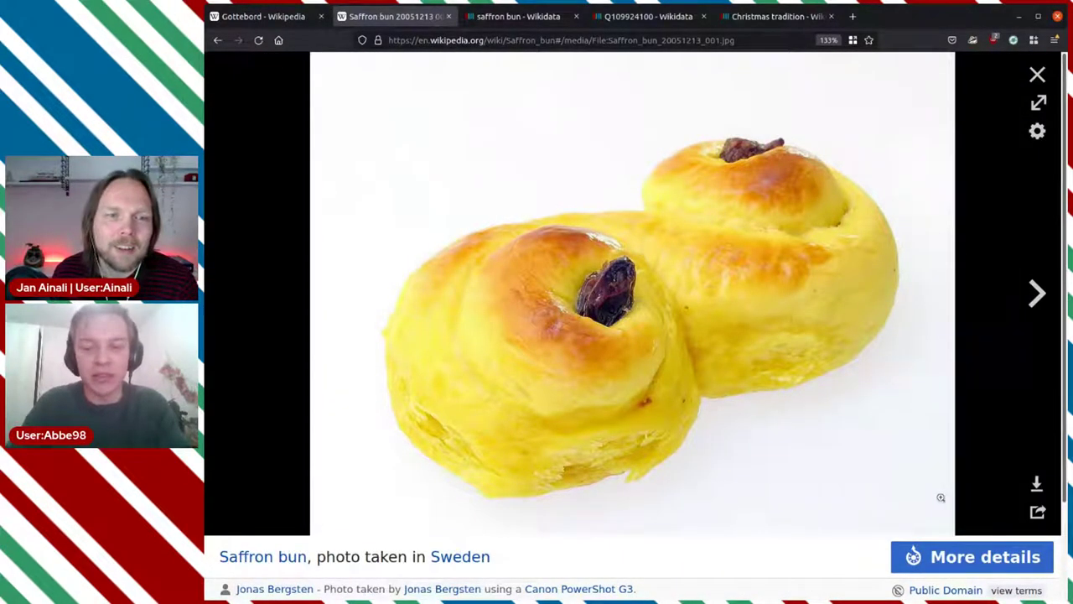
pyautogui.moveTo(591, 42); pyautogui.dragTo(739, 50)
pyautogui.hotkey('ctrl', 'c')
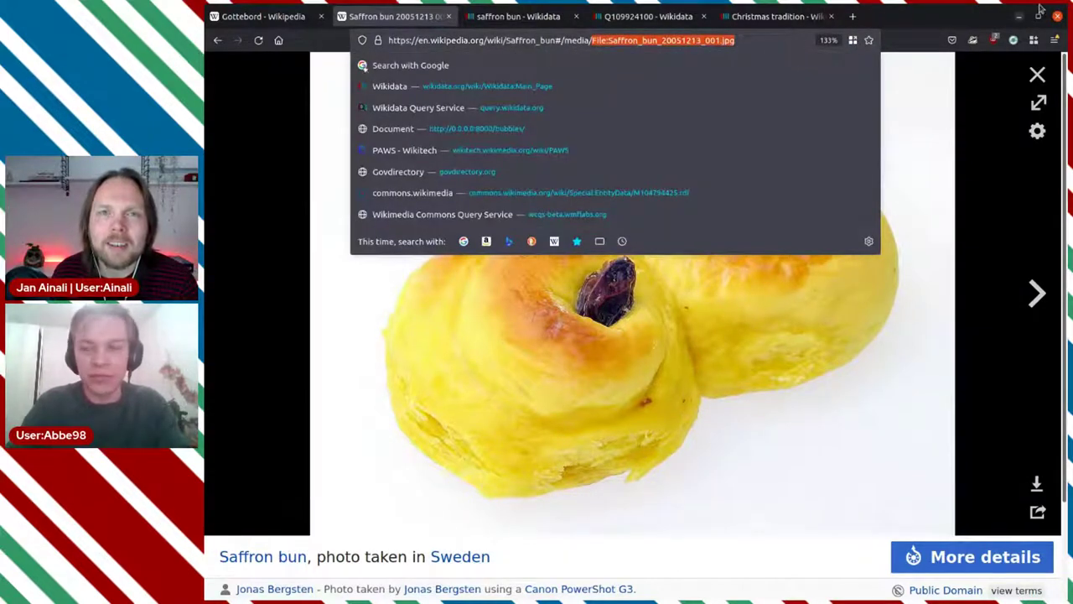
# Close the enlarged photo and go back to the Gottebord article
pyautogui.click(1037, 73)
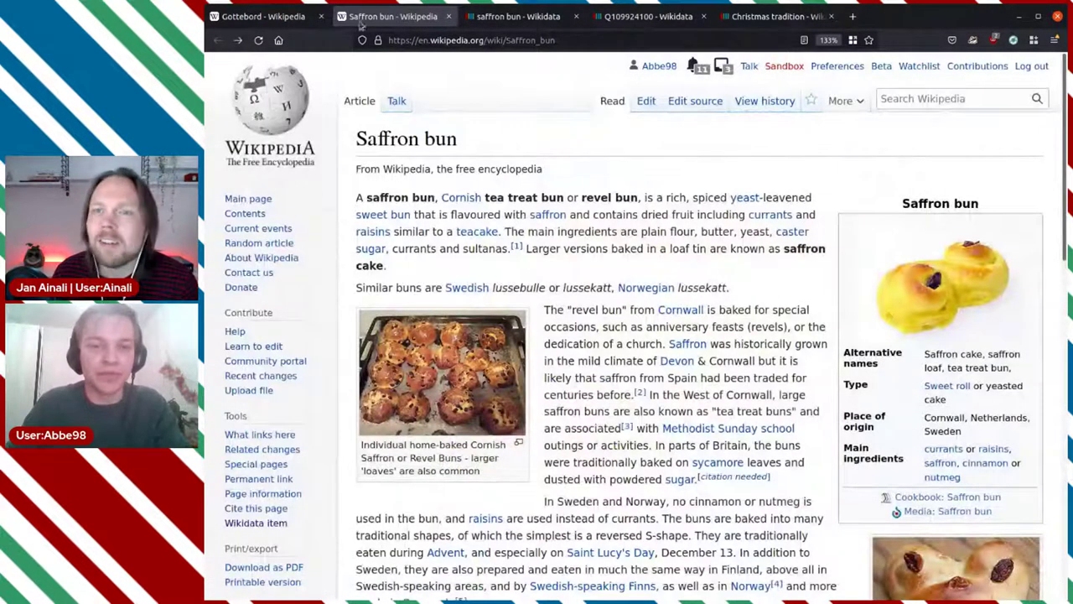
pyautogui.scroll(-5, 795, 323)
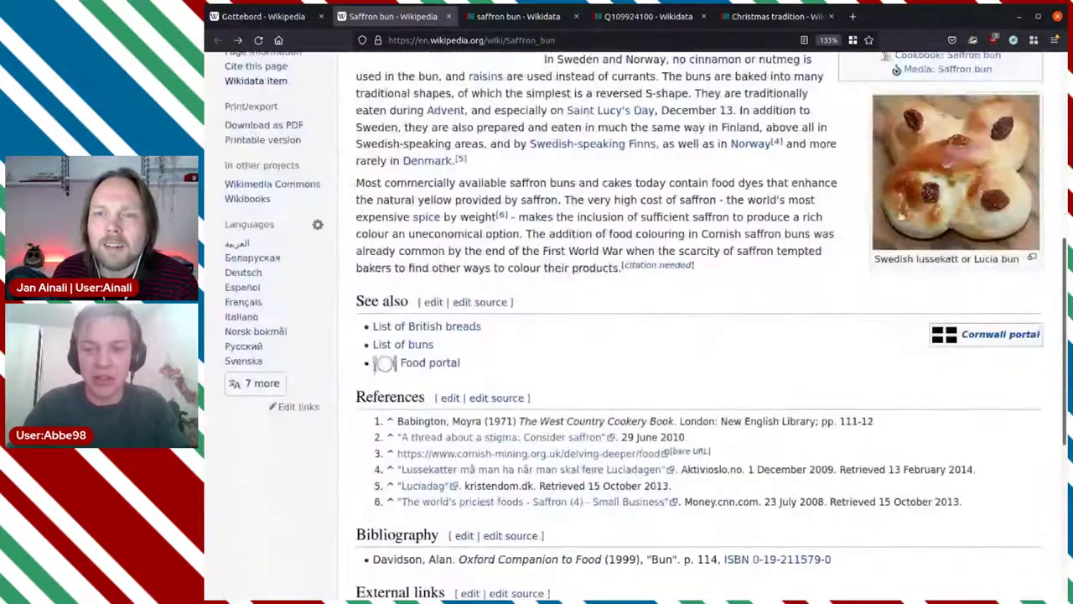
pyautogui.scroll(2, 895, 344)
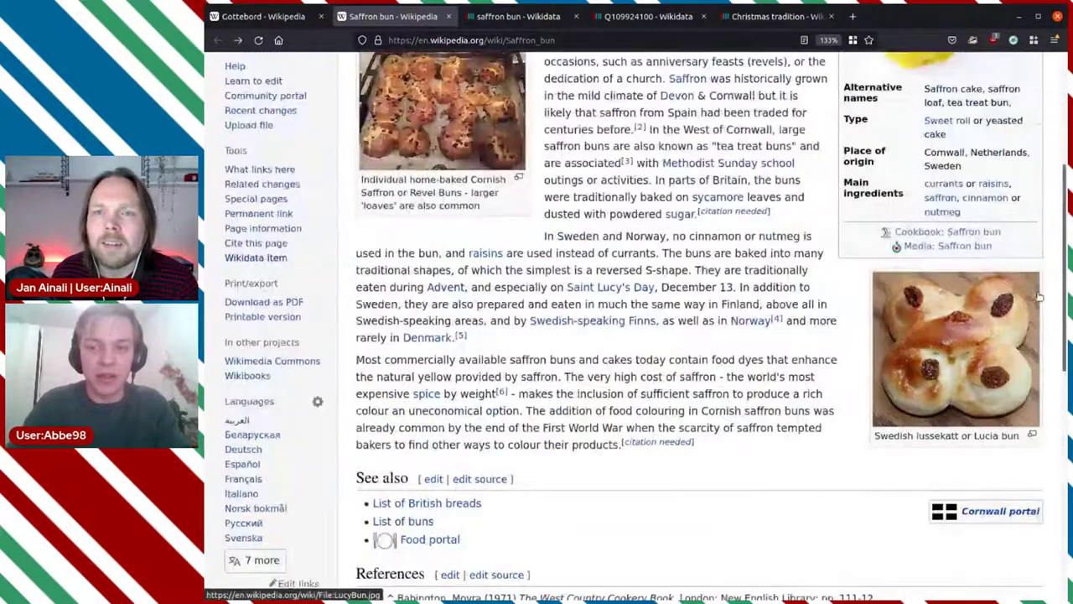
pyautogui.scroll(3, 896, 344)
pyautogui.click(268, 16)
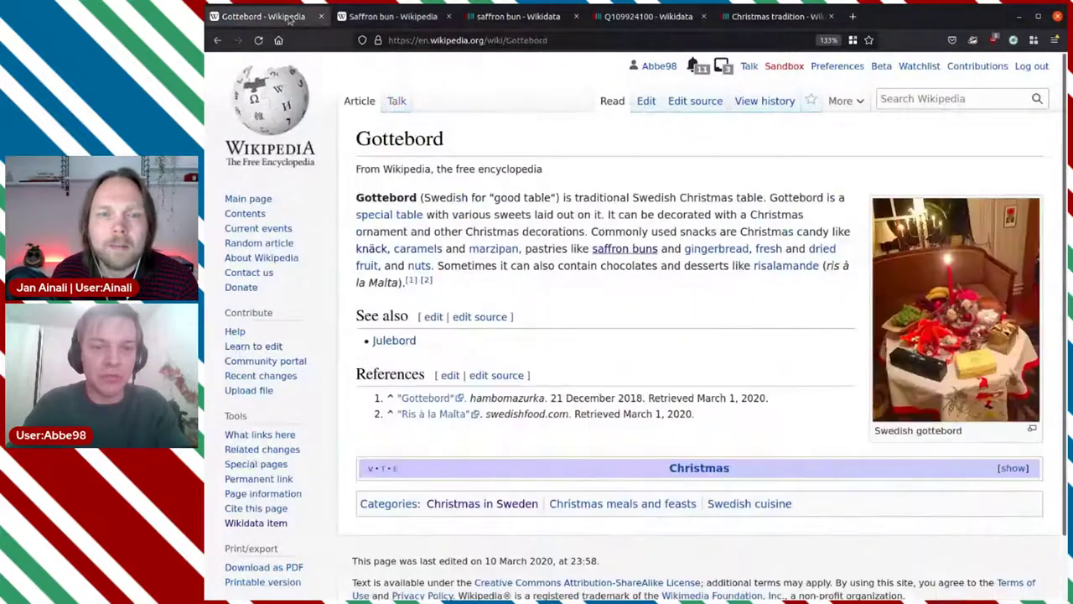
# Replace the saffron bun item's image LuciaBun.jpg with Saffron bun 20051213 001.jpg and save
pyautogui.click(513, 18)
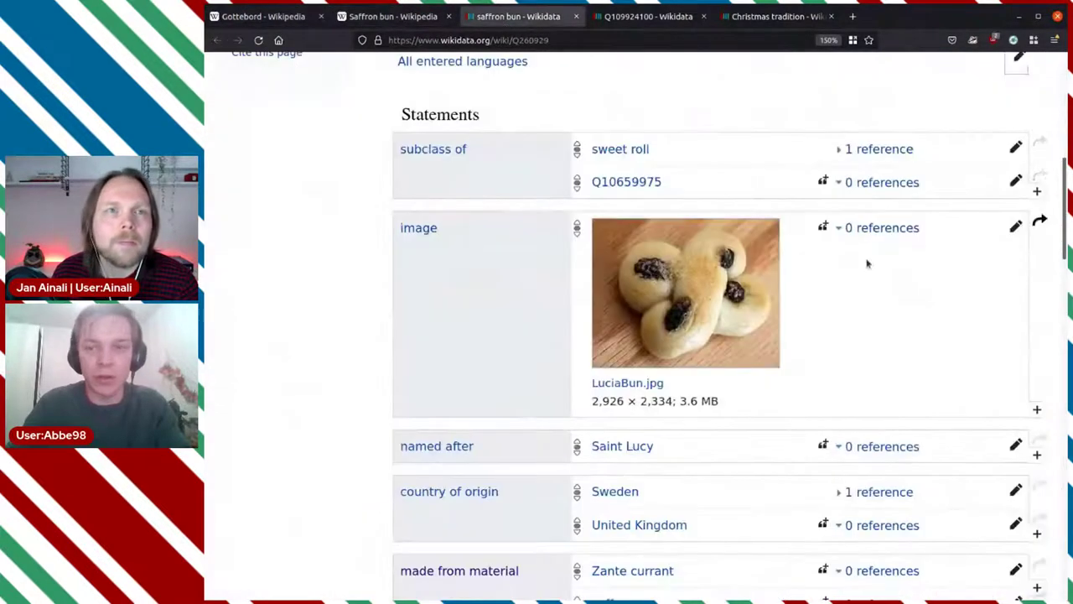
pyautogui.click(1015, 227)
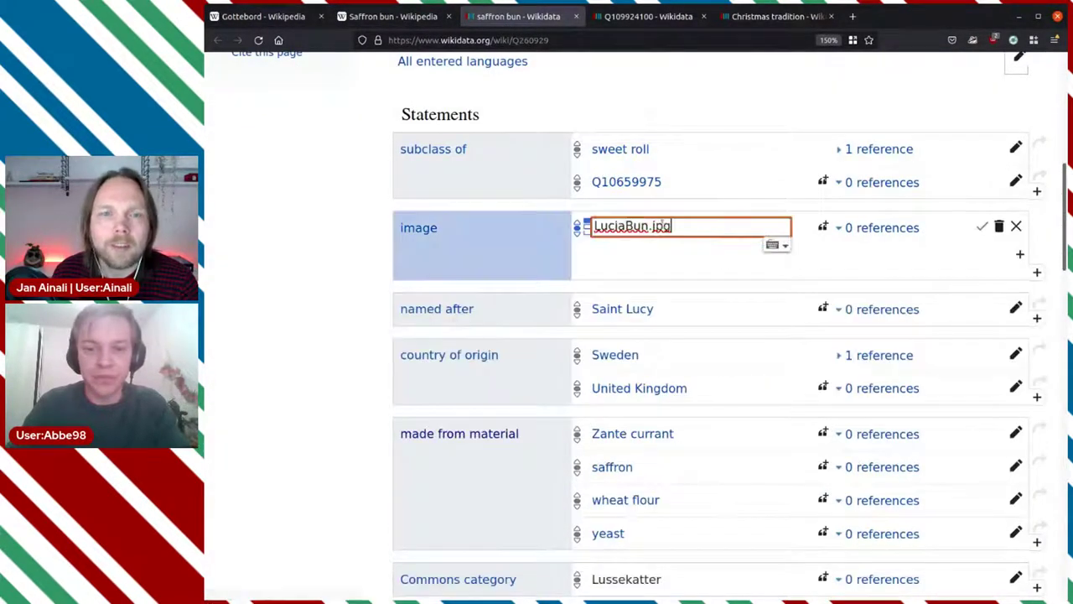
pyautogui.doubleClick(676, 224)
pyautogui.hotkey('ctrl', 'a')
pyautogui.hotkey('ctrl', 'v')
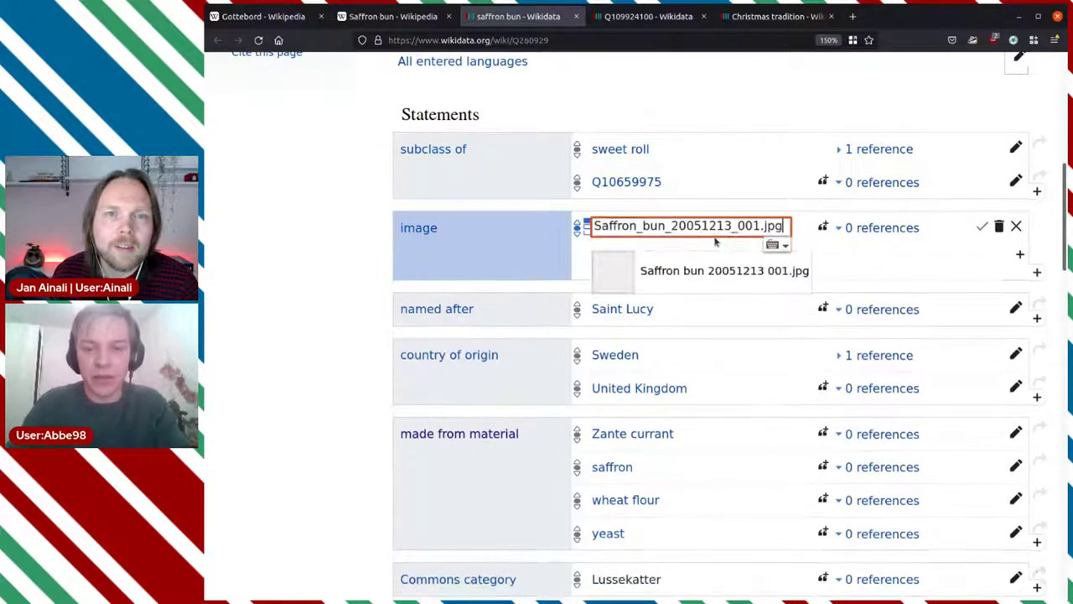
pyautogui.click(707, 271)
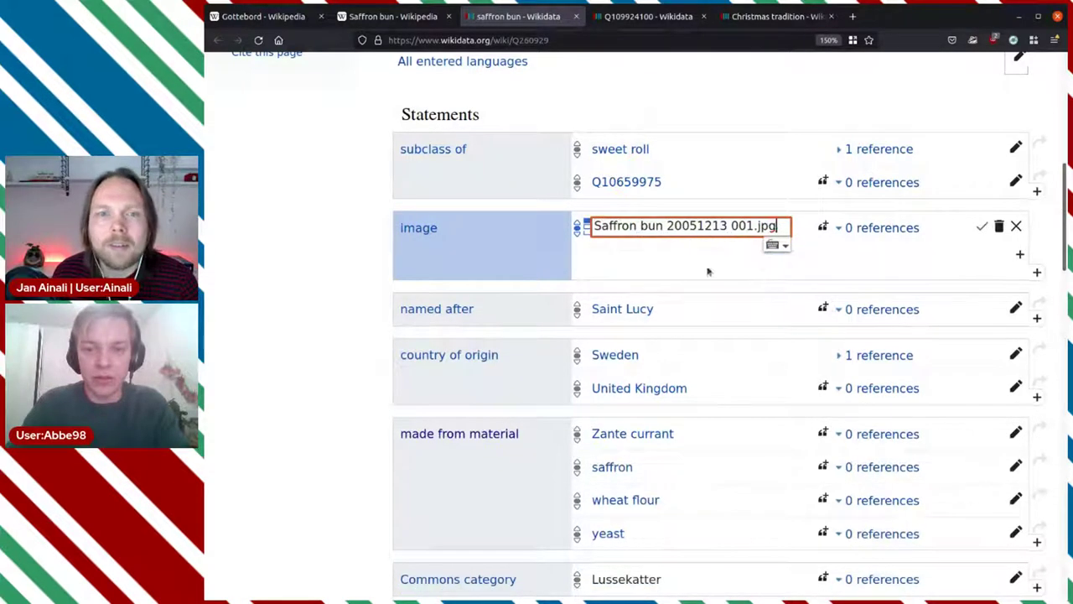
pyautogui.click(981, 228)
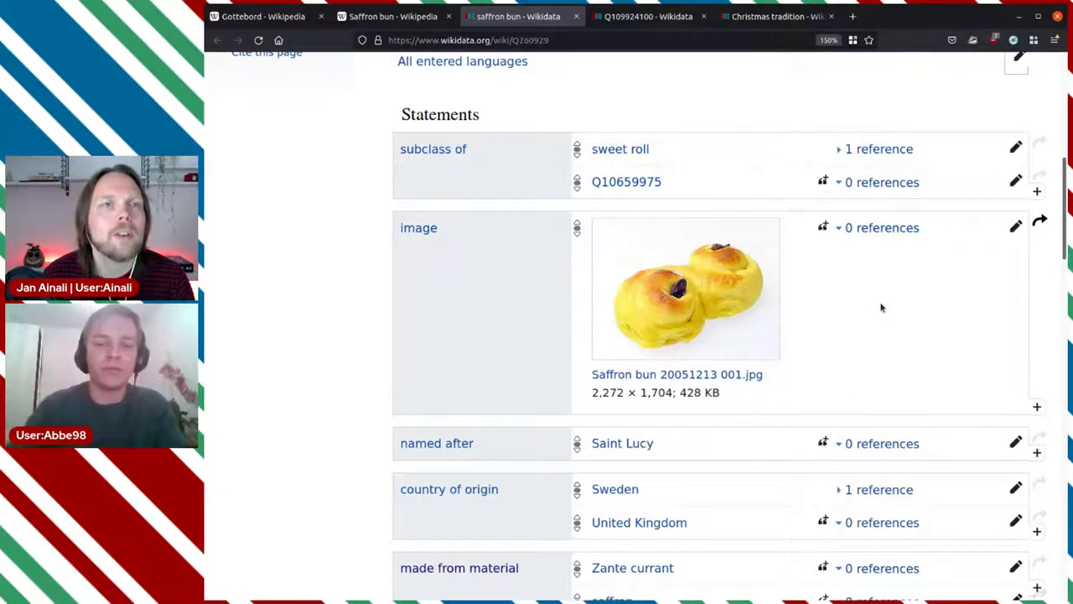
pyautogui.scroll(-2, 881, 307)
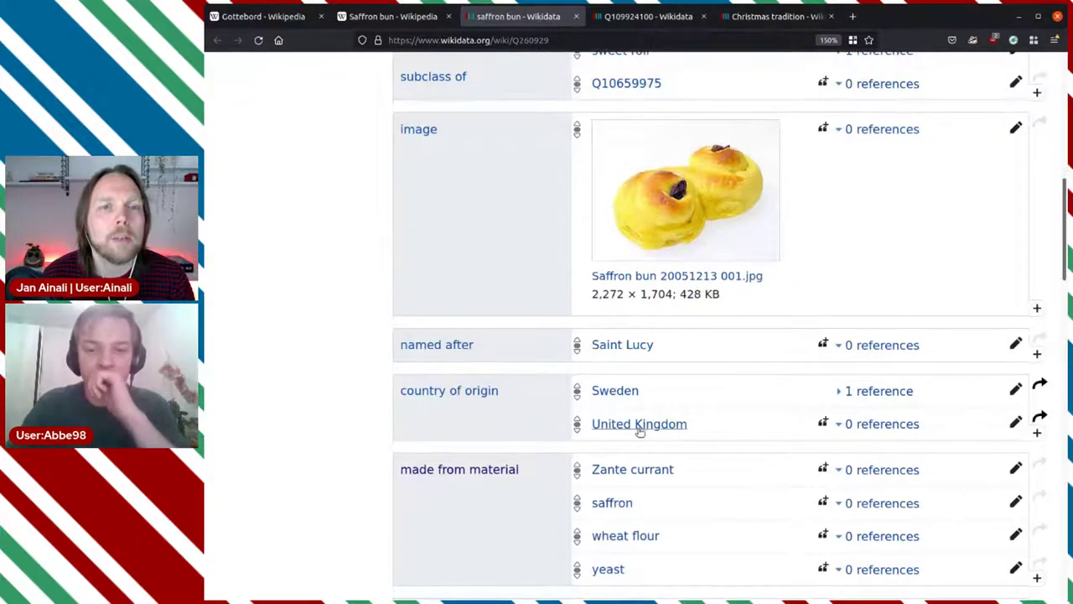
pyautogui.scroll(-1, 742, 383)
pyautogui.scroll(-7, 742, 383)
pyautogui.scroll(4, 742, 382)
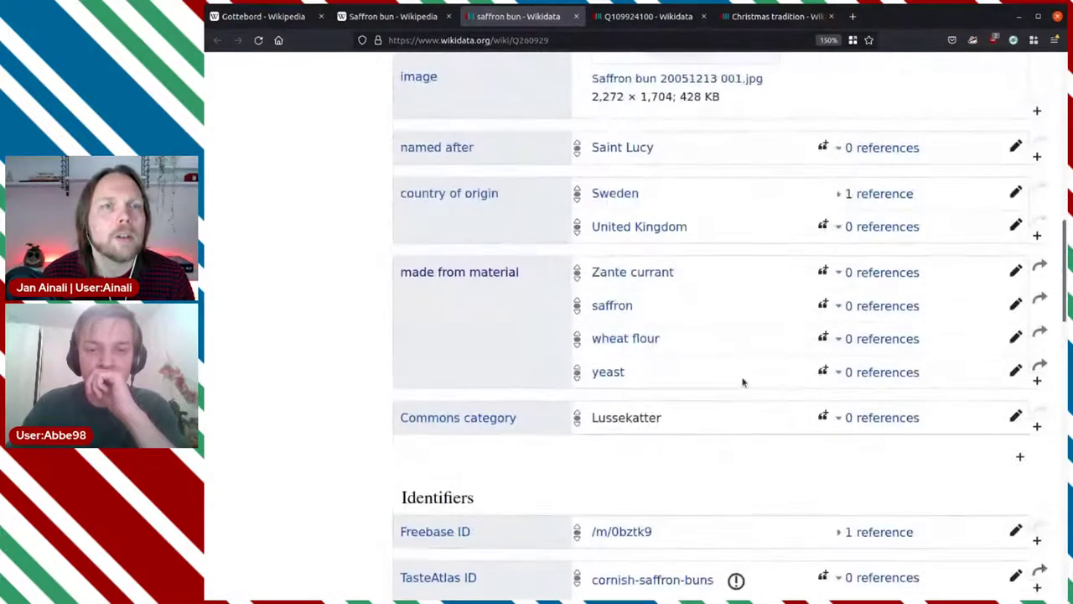
pyautogui.scroll(-2, 742, 382)
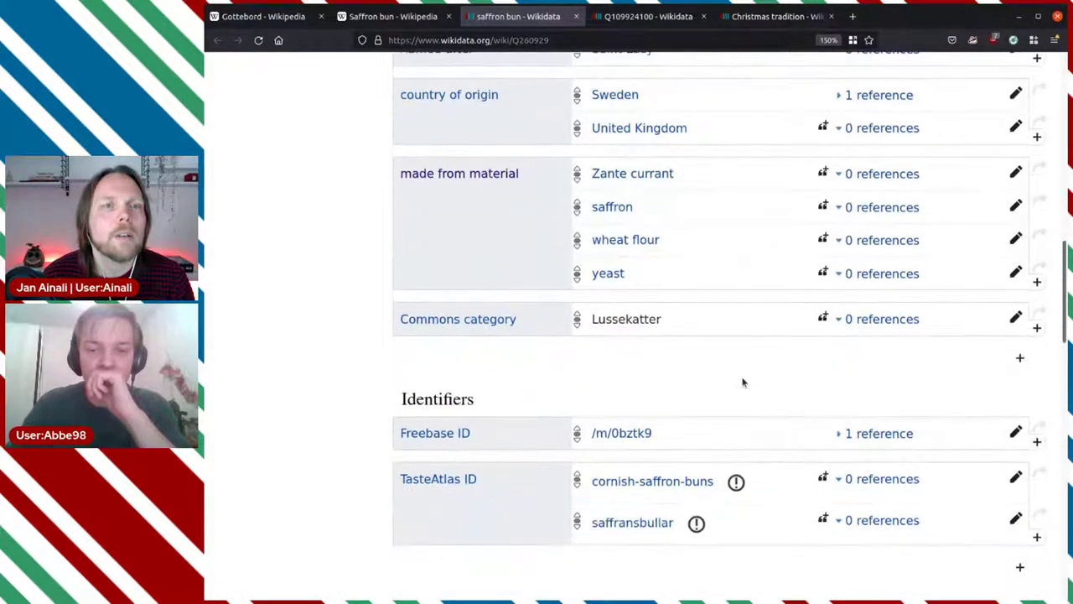
pyautogui.scroll(6, 742, 382)
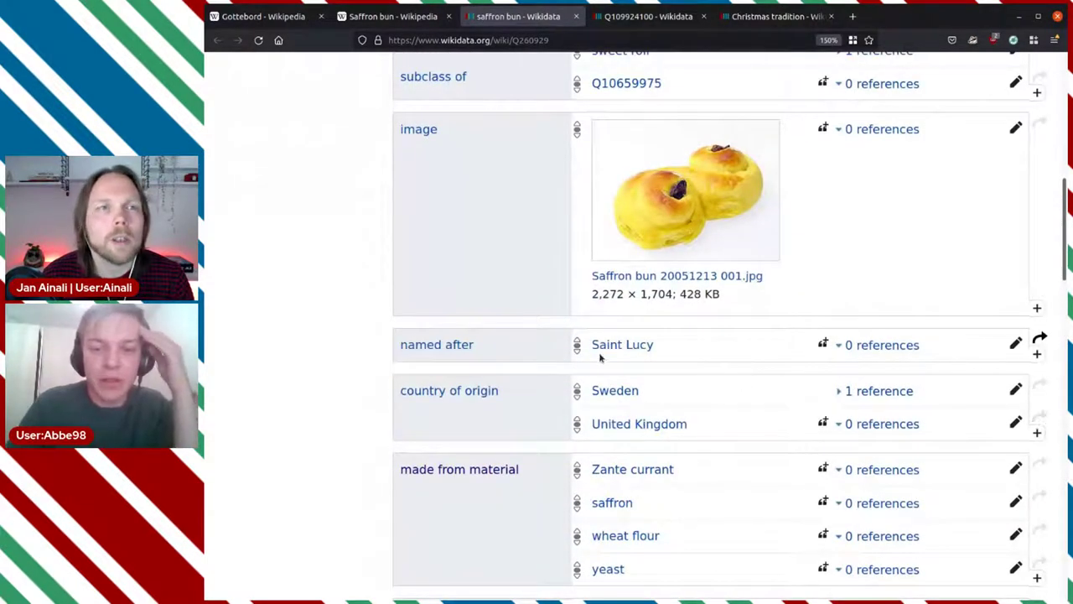
# Reread the Saffron bun article's lead on Cornish and Swedish saffron buns and similar buns
pyautogui.scroll(4, 737, 359)
pyautogui.click(374, 15)
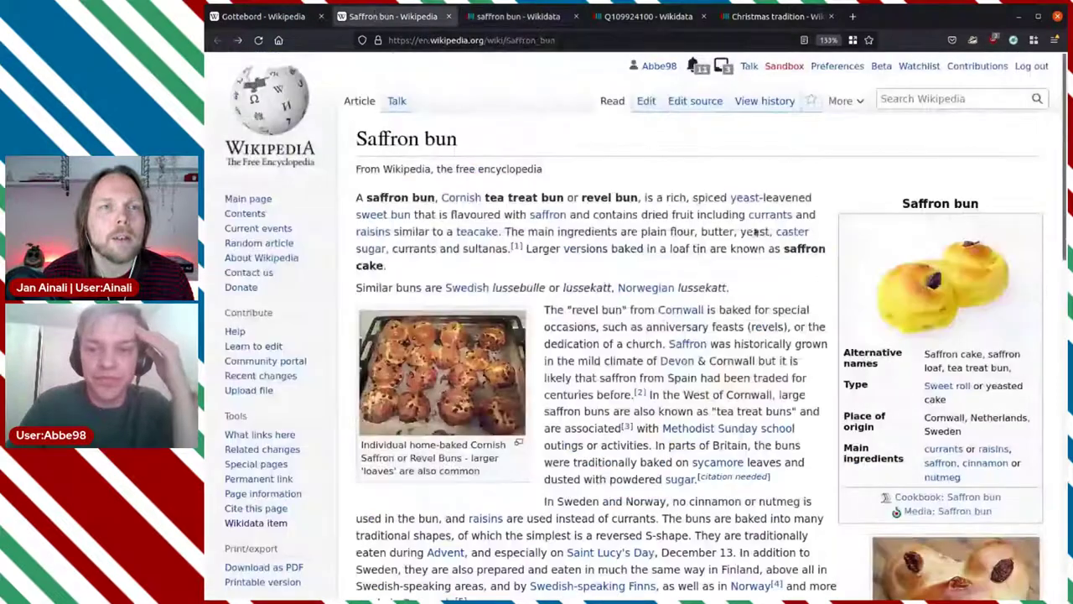
pyautogui.moveTo(359, 197); pyautogui.dragTo(699, 215)
pyautogui.click(699, 215)
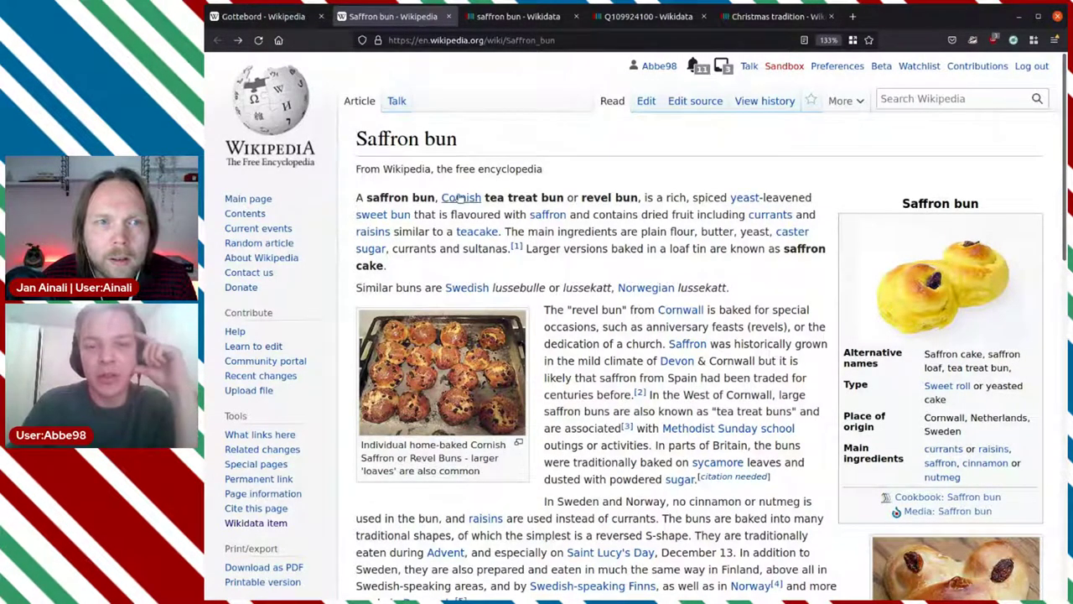
pyautogui.moveTo(460, 197)
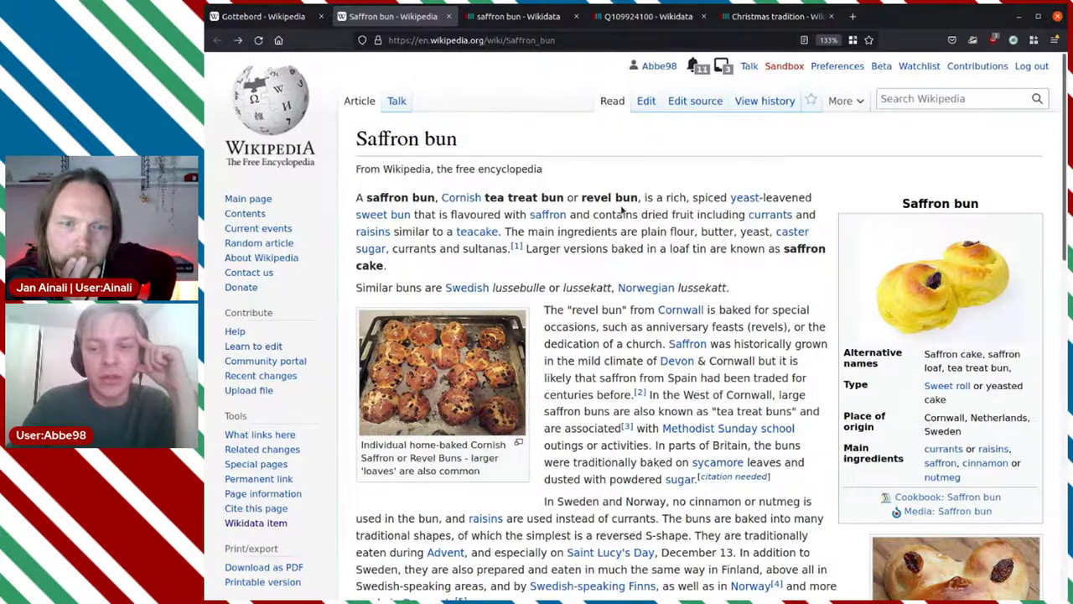
pyautogui.scroll(-2, 622, 209)
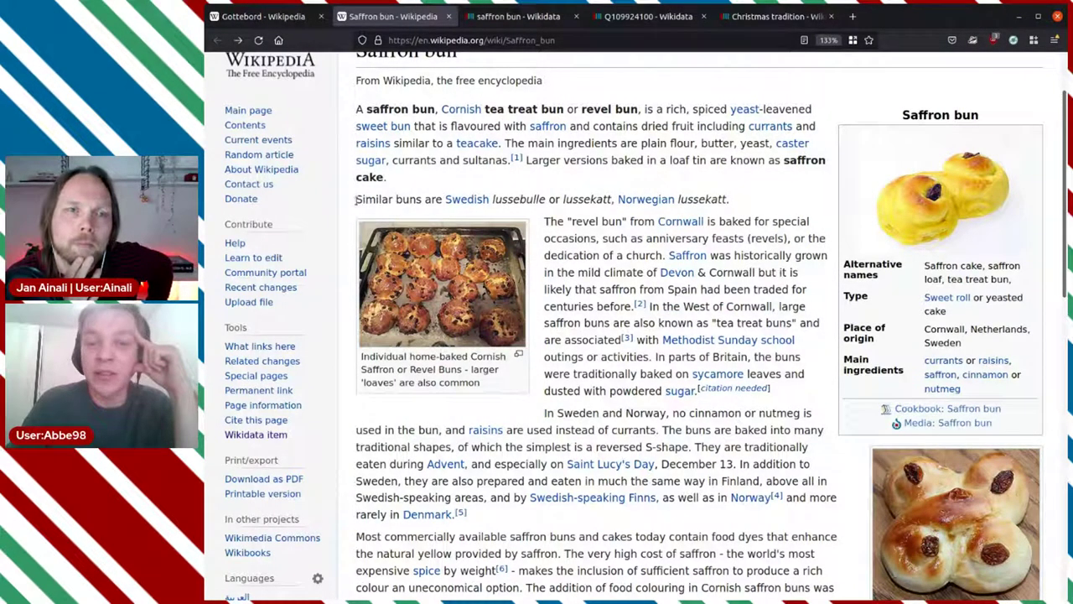
pyautogui.moveTo(355, 200); pyautogui.dragTo(403, 200)
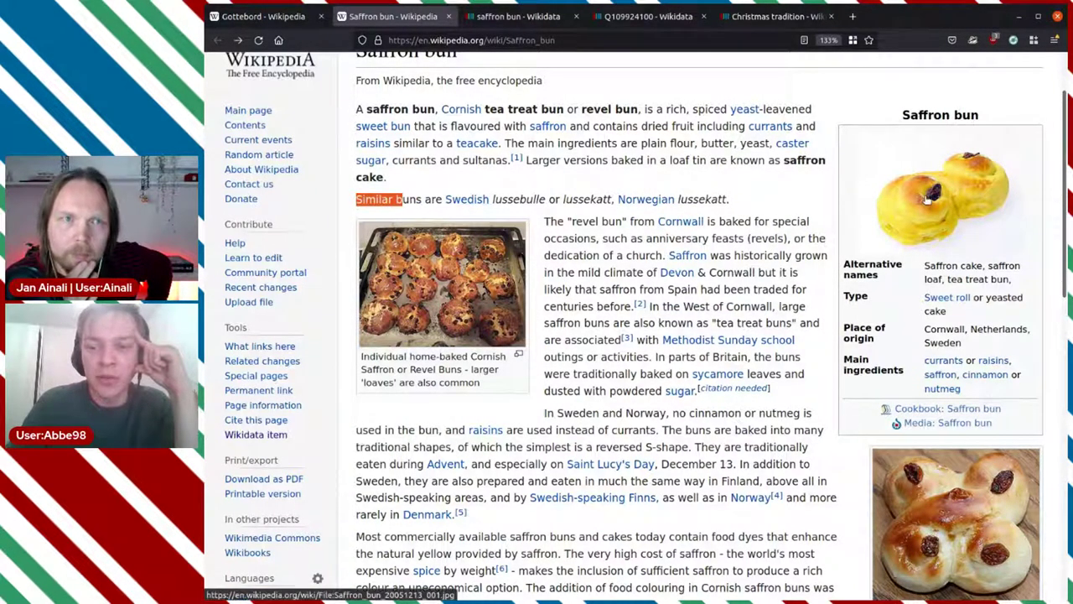
# View the infobox saffron bun photo enlarged, then read the revel bun paragraph
pyautogui.click(925, 200)
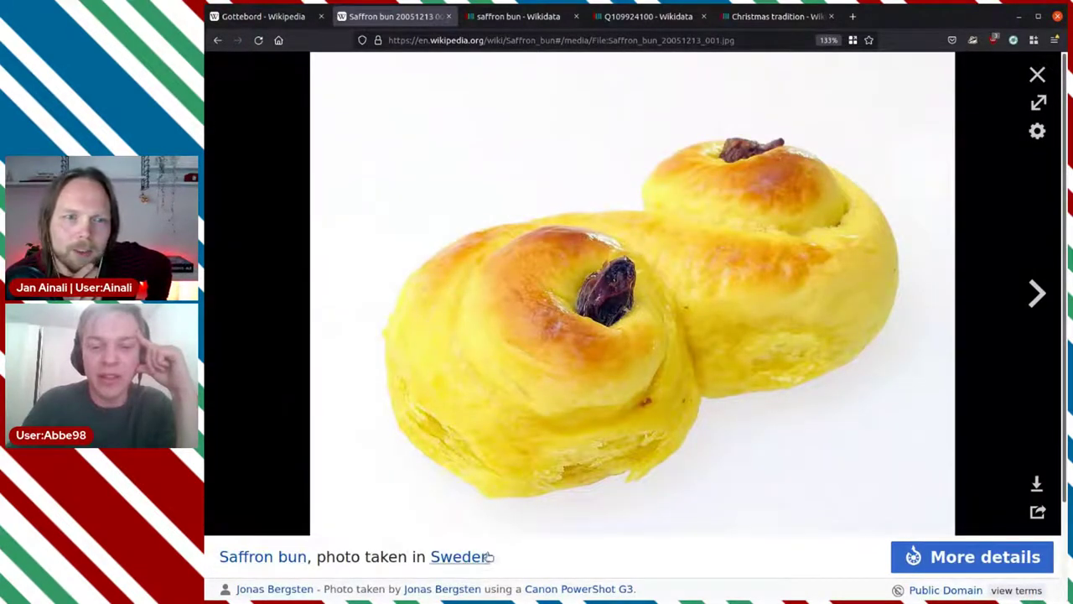
pyautogui.click(1037, 74)
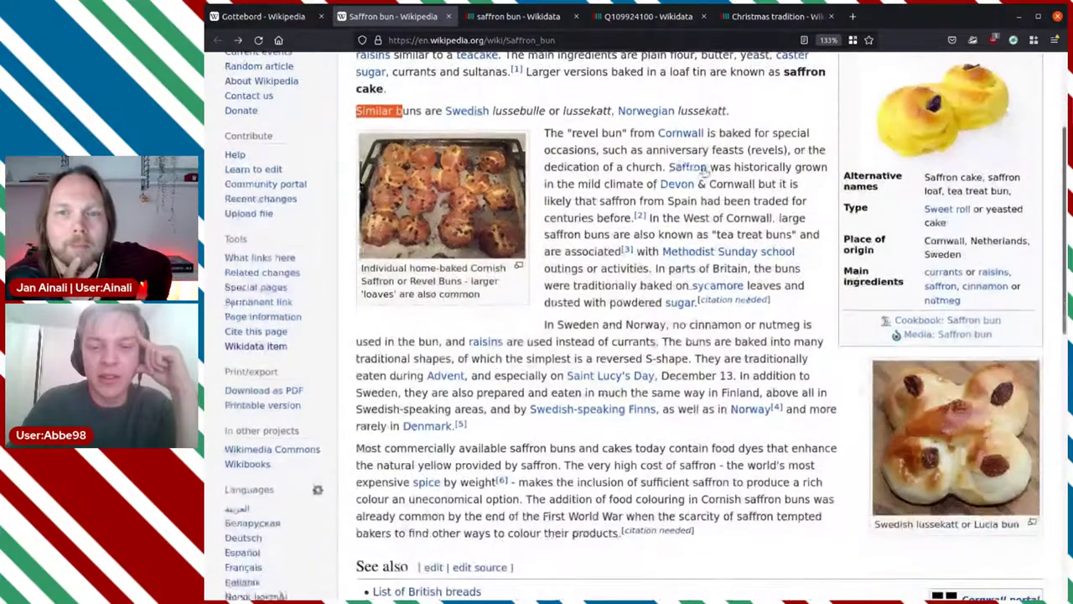
pyautogui.scroll(-2, 543, 136)
pyautogui.moveTo(544, 136); pyautogui.dragTo(564, 134)
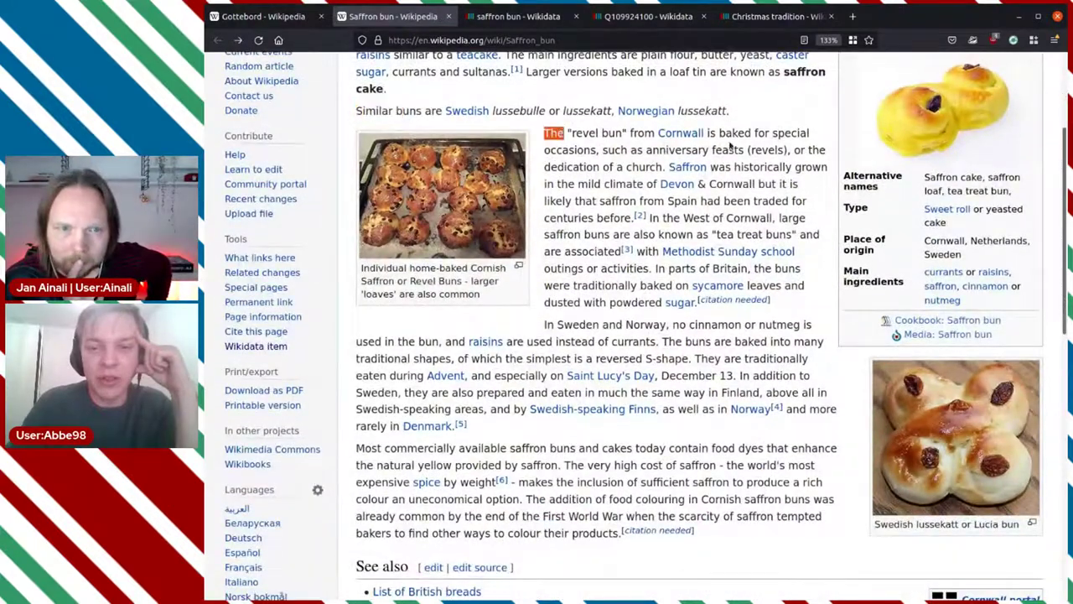
pyautogui.moveTo(682, 137)
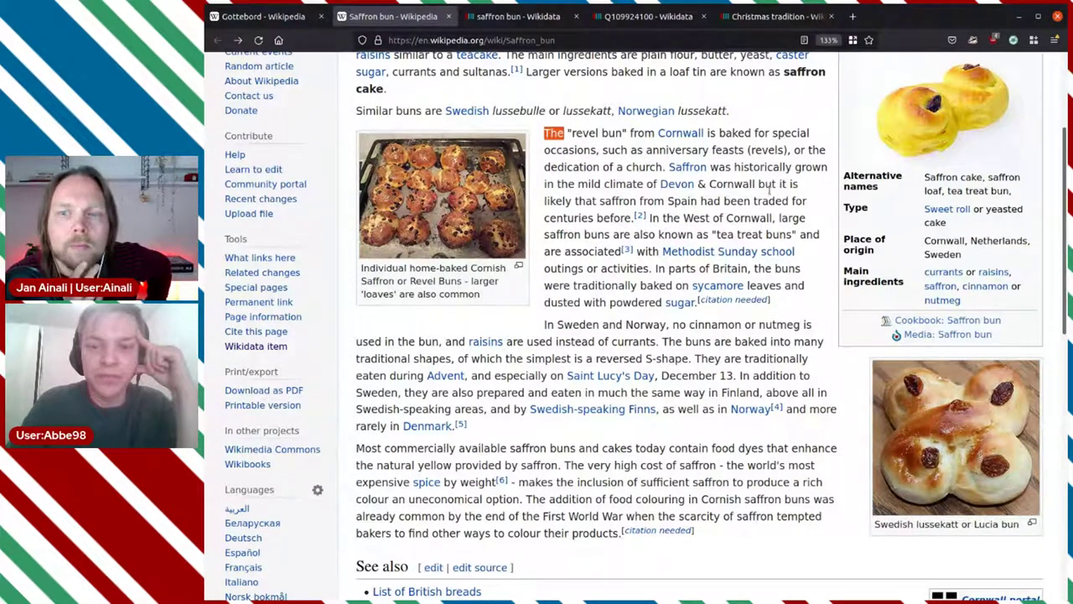
# Read the Swedish lussekatt section, continuing down to See also and the Languages list
pyautogui.scroll(-2, 579, 237)
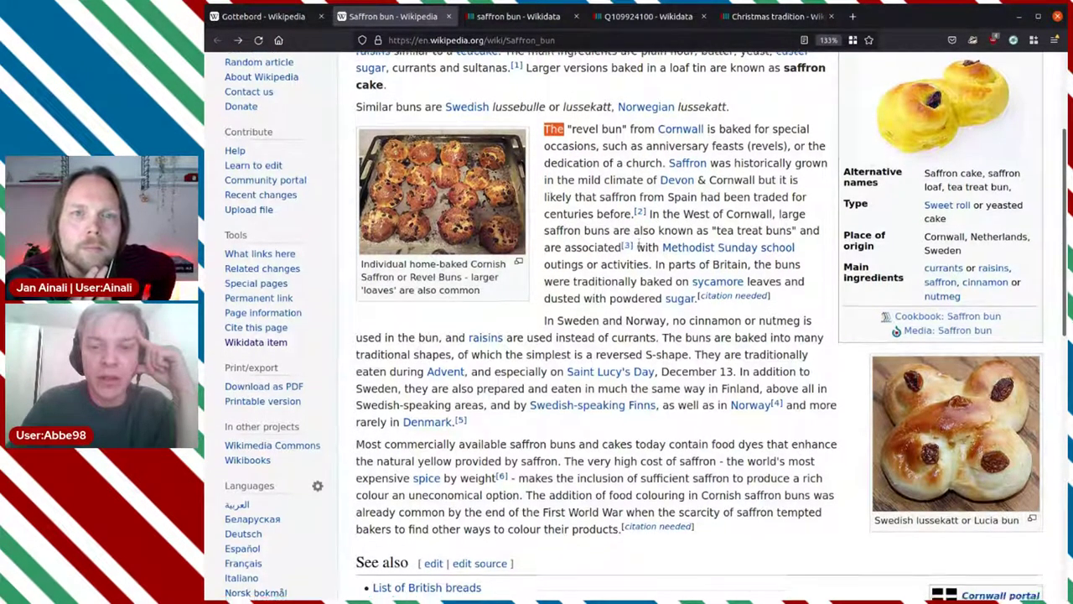
pyautogui.moveTo(545, 235); pyautogui.dragTo(596, 236)
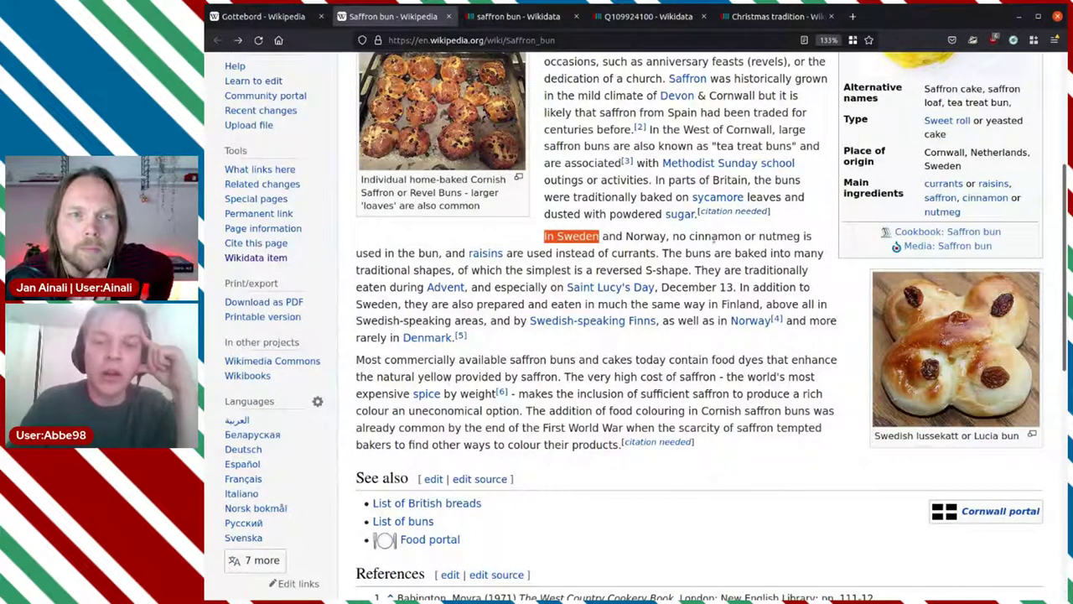
pyautogui.moveTo(687, 237); pyautogui.dragTo(741, 236)
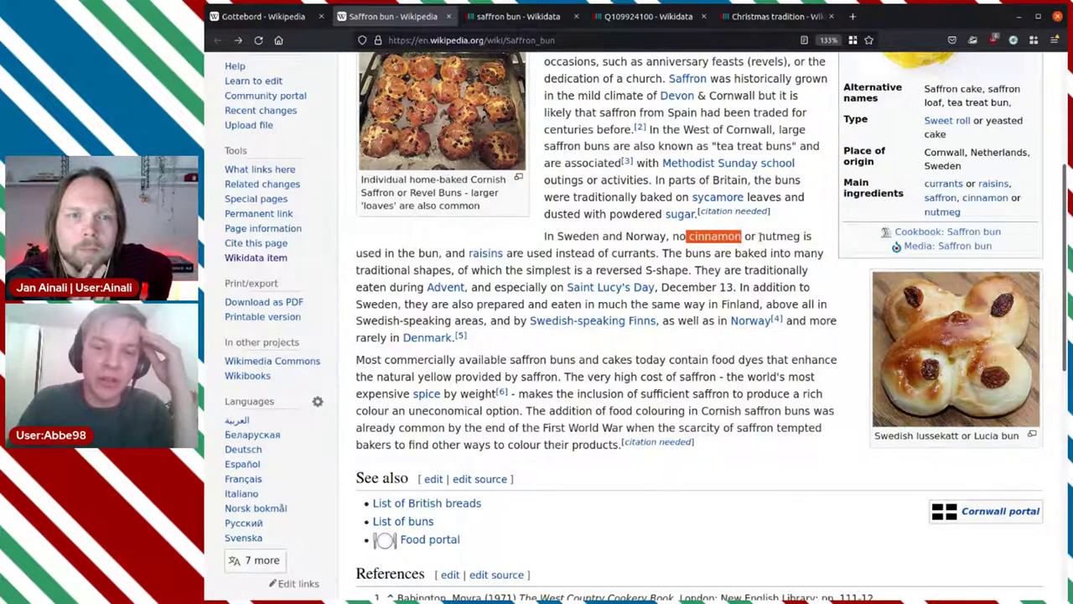
pyautogui.click(788, 240)
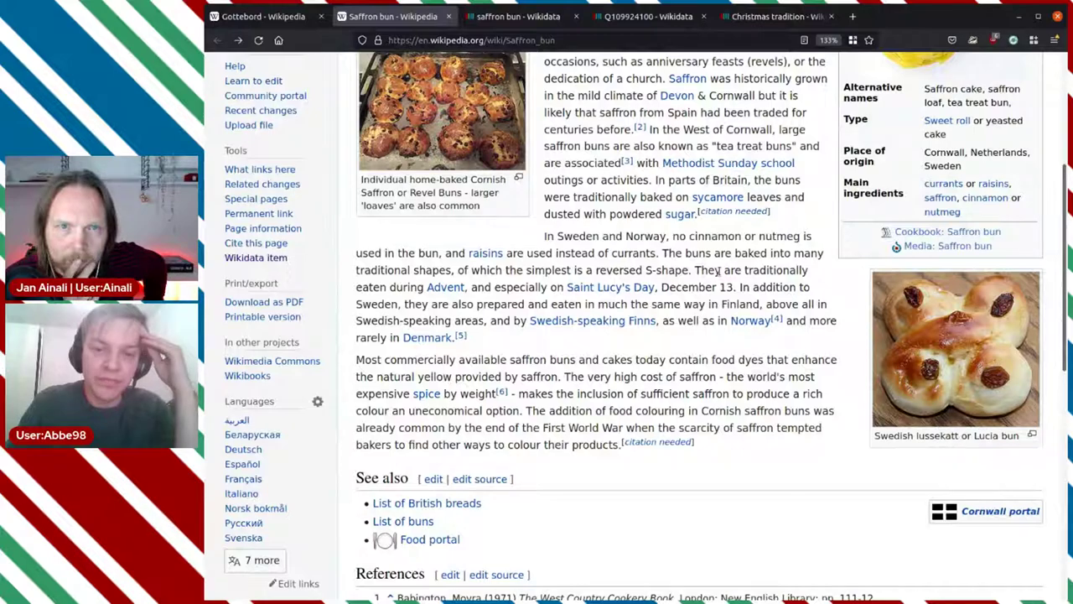
pyautogui.scroll(-2, 719, 271)
pyautogui.scroll(5, 721, 277)
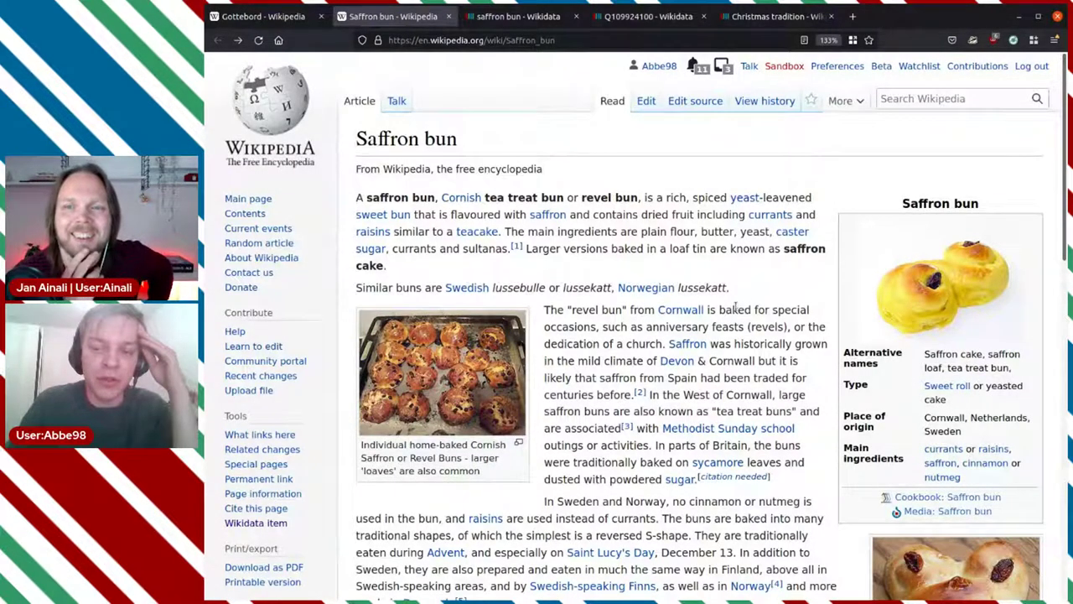
pyautogui.scroll(-3, 736, 309)
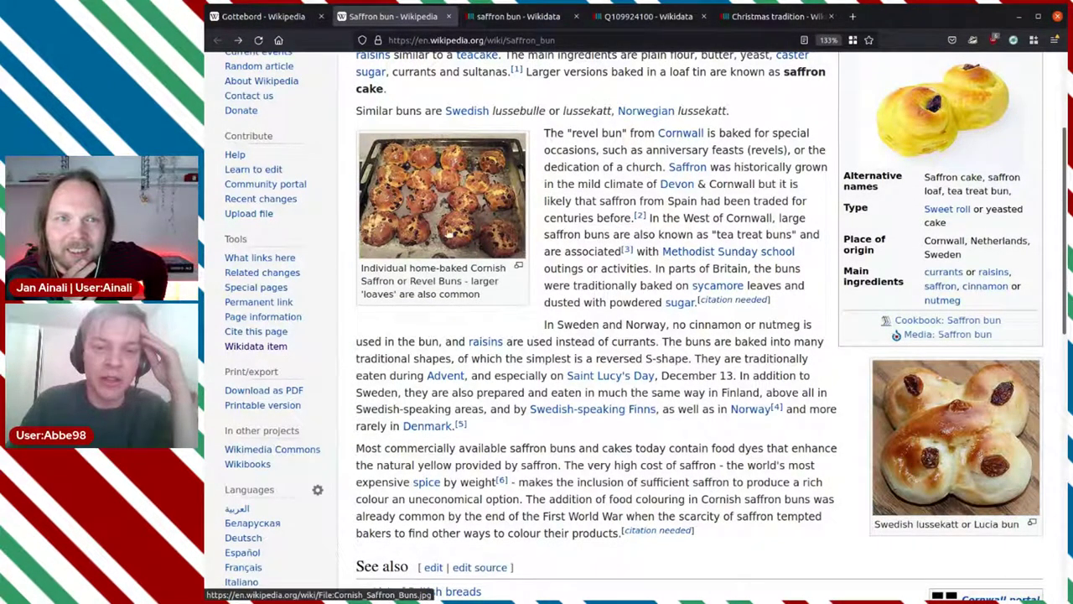
pyautogui.scroll(2, 431, 228)
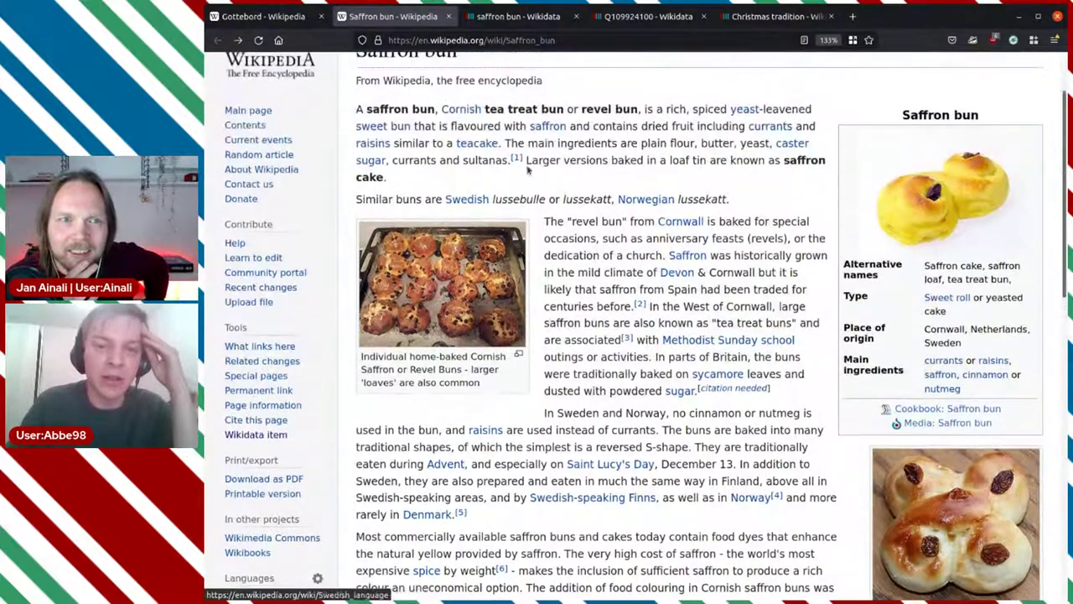
pyautogui.scroll(-6, 575, 176)
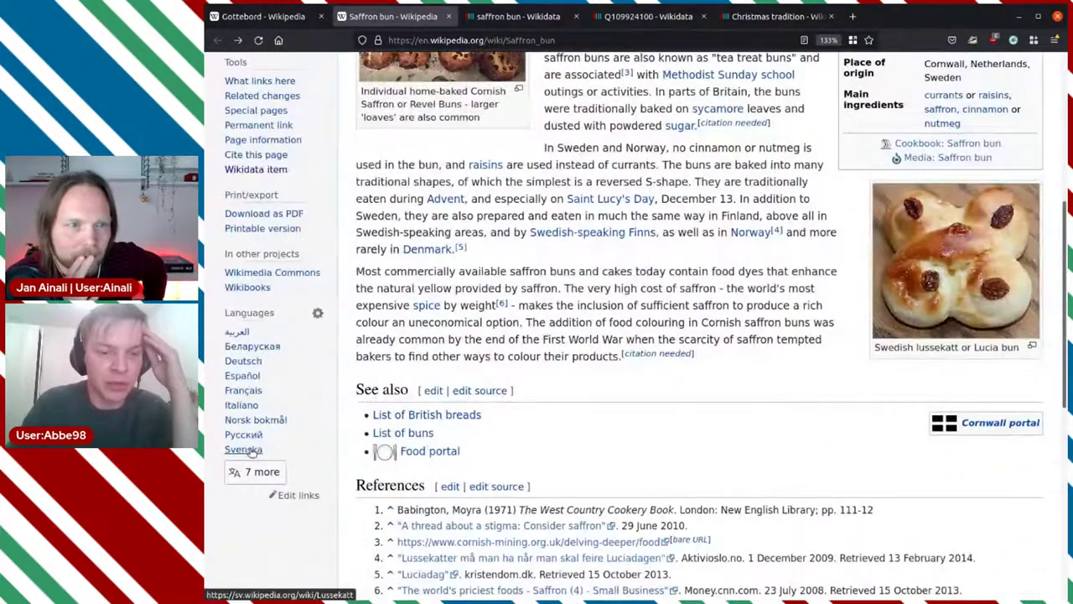
# Open the Swedish Lussekatt article and read through its history, shapes and picture gallery
pyautogui.click(253, 451)
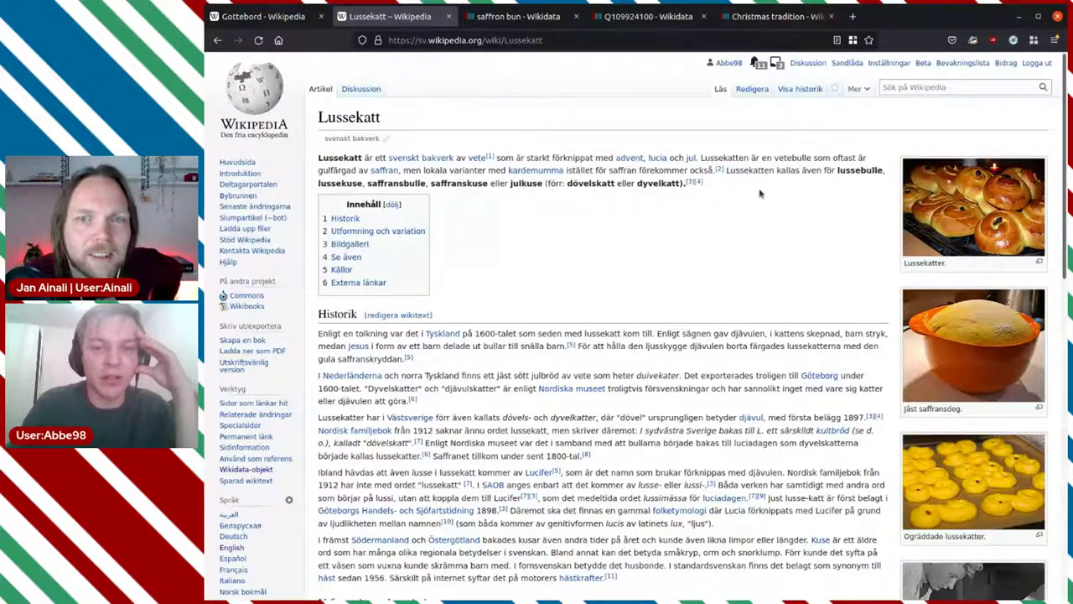
pyautogui.scroll(-4, 762, 197)
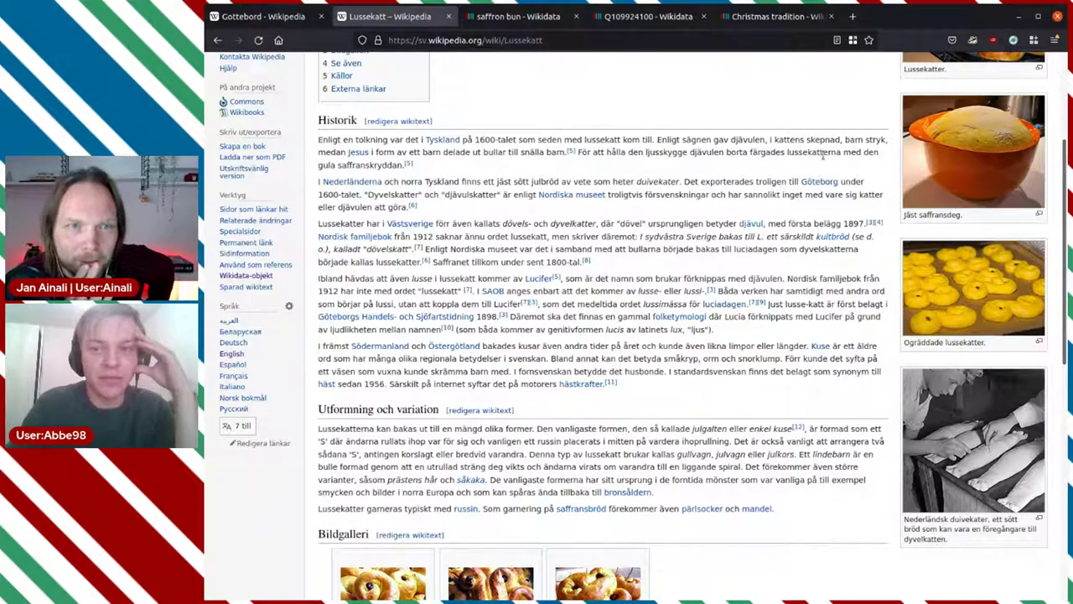
pyautogui.scroll(-1, 823, 152)
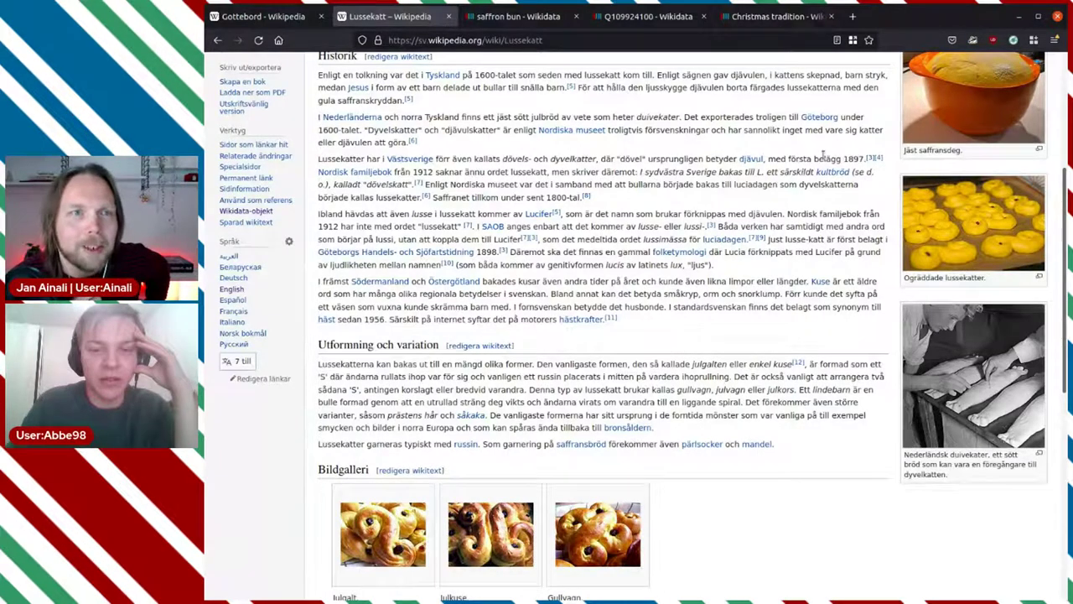
pyautogui.scroll(4, 823, 153)
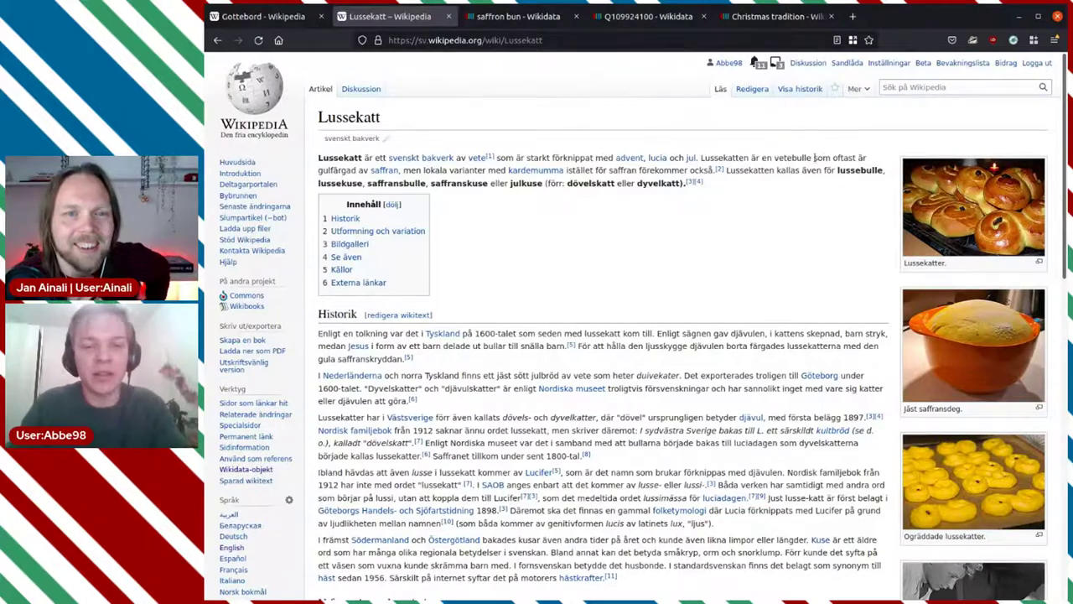
# Go back to the English Saffron bun article, skim its intro, then view the Wikidata item
pyautogui.click(215, 42)
pyautogui.scroll(3, 639, 147)
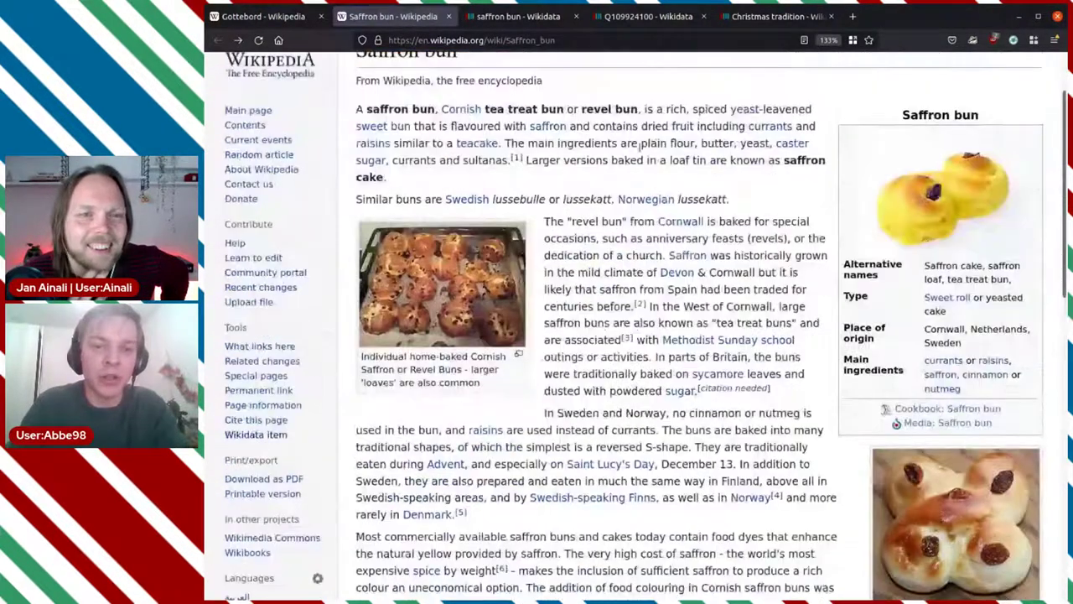
pyautogui.scroll(2, 520, 126)
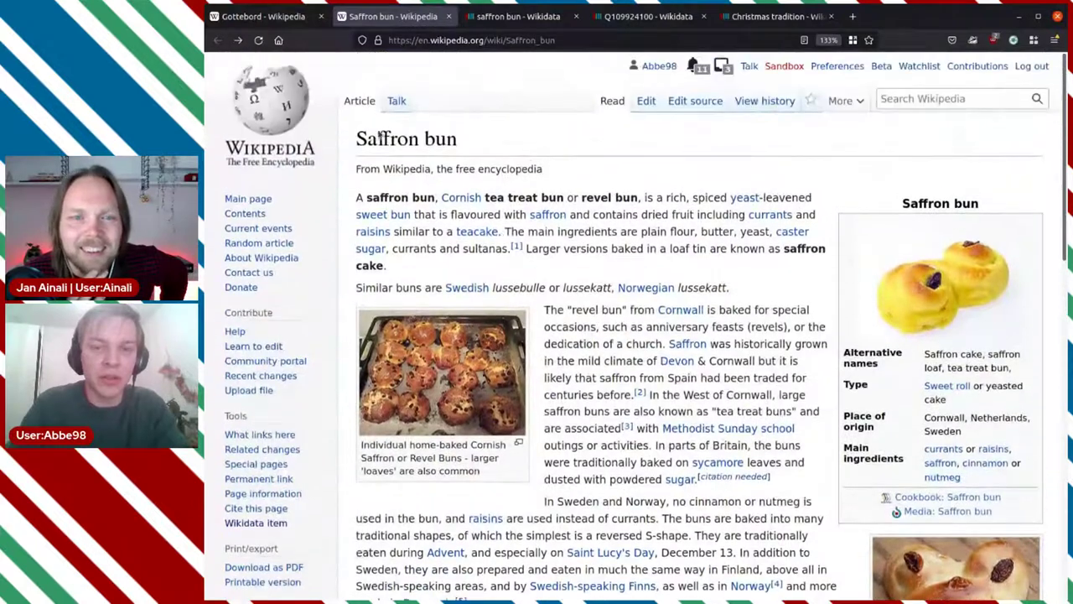
pyautogui.moveTo(401, 198); pyautogui.dragTo(410, 198)
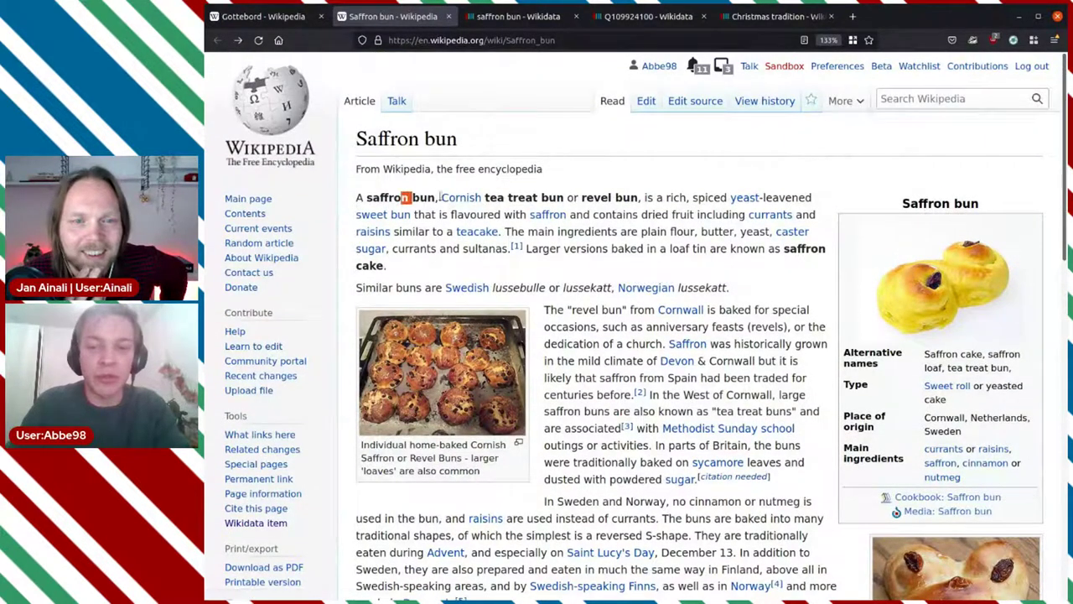
pyautogui.scroll(-4, 721, 309)
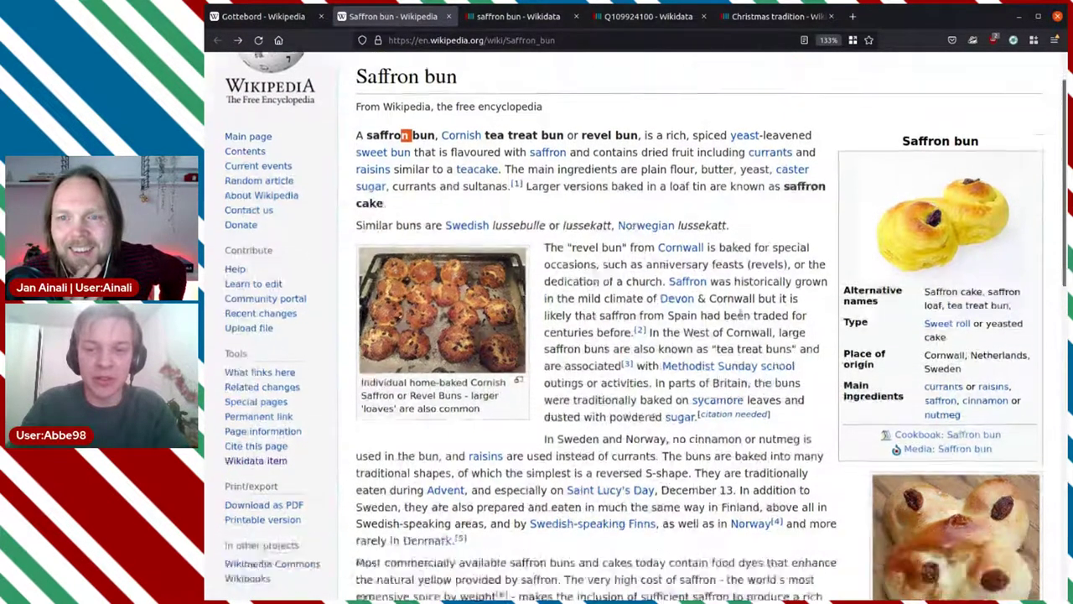
pyautogui.scroll(2, 735, 285)
pyautogui.scroll(1, 736, 284)
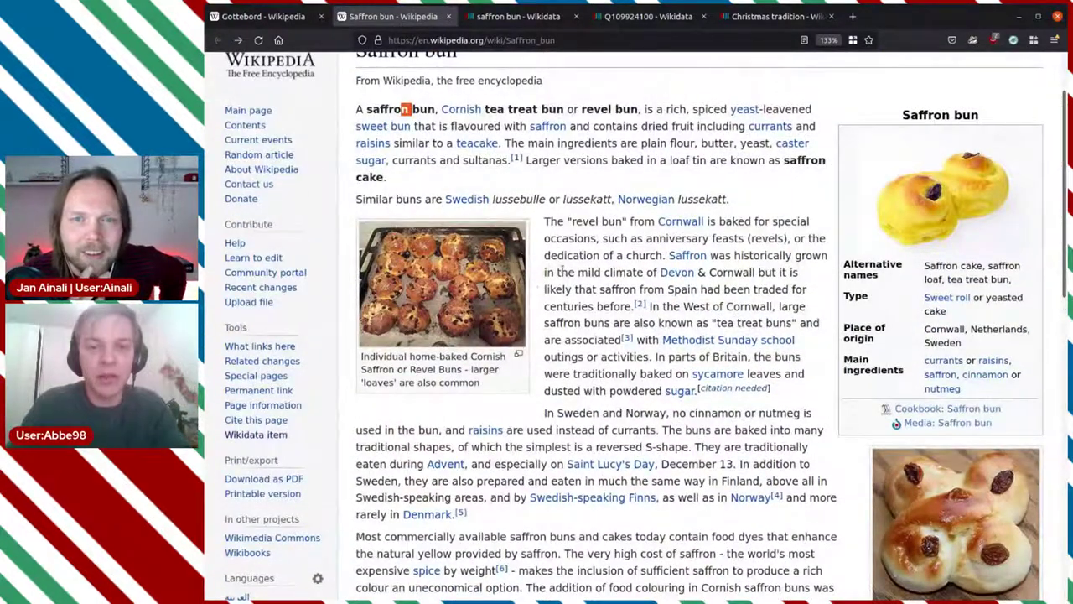
pyautogui.click(517, 16)
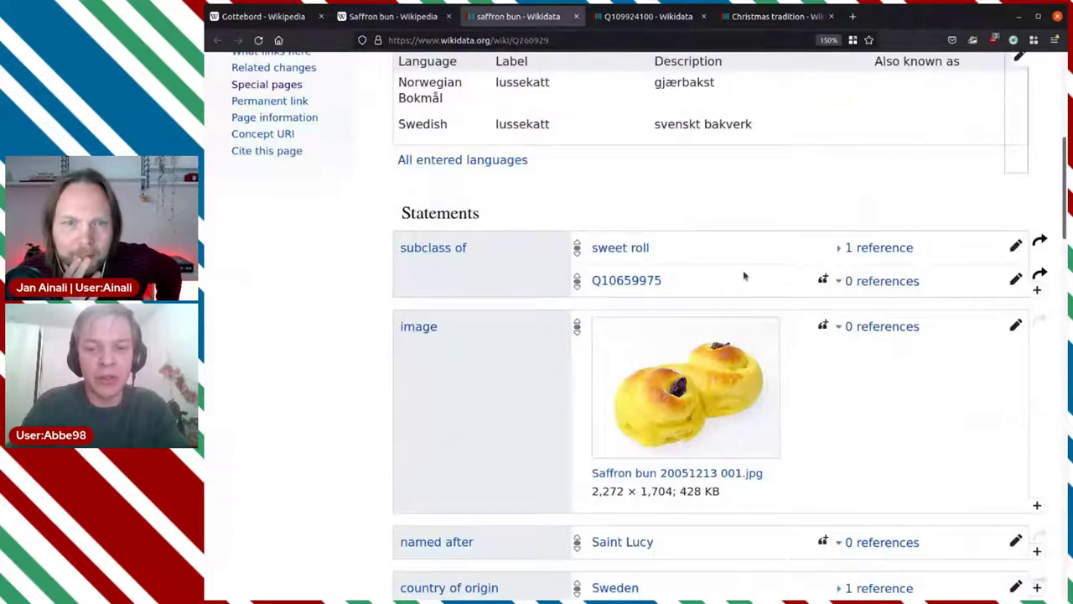
pyautogui.hotkey('ctrl', '+')
pyautogui.scroll(-5, 817, 307)
pyautogui.scroll(2, 817, 307)
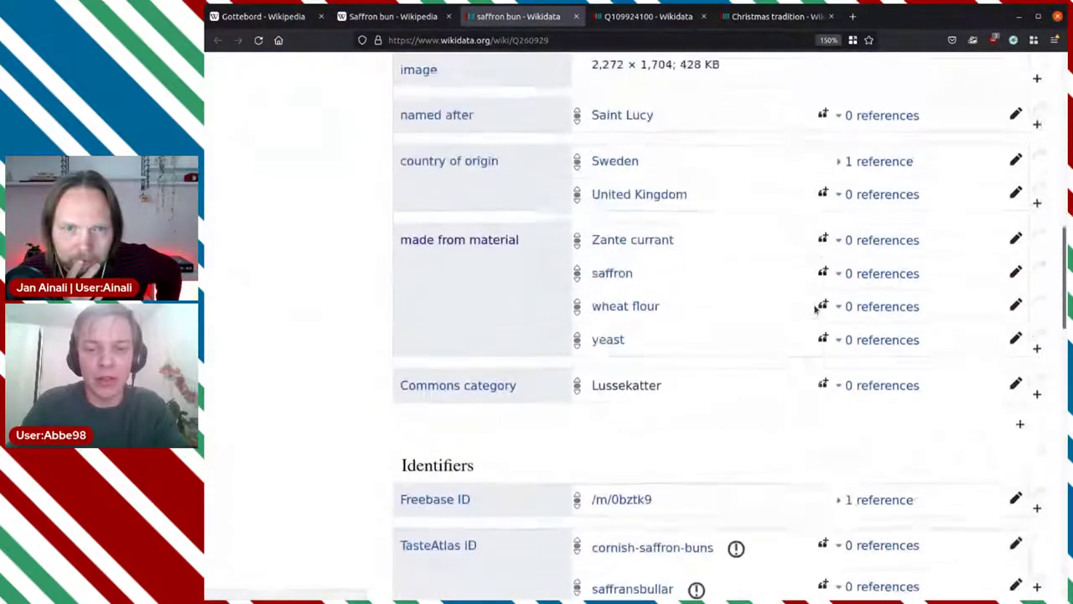
pyautogui.scroll(2, 817, 307)
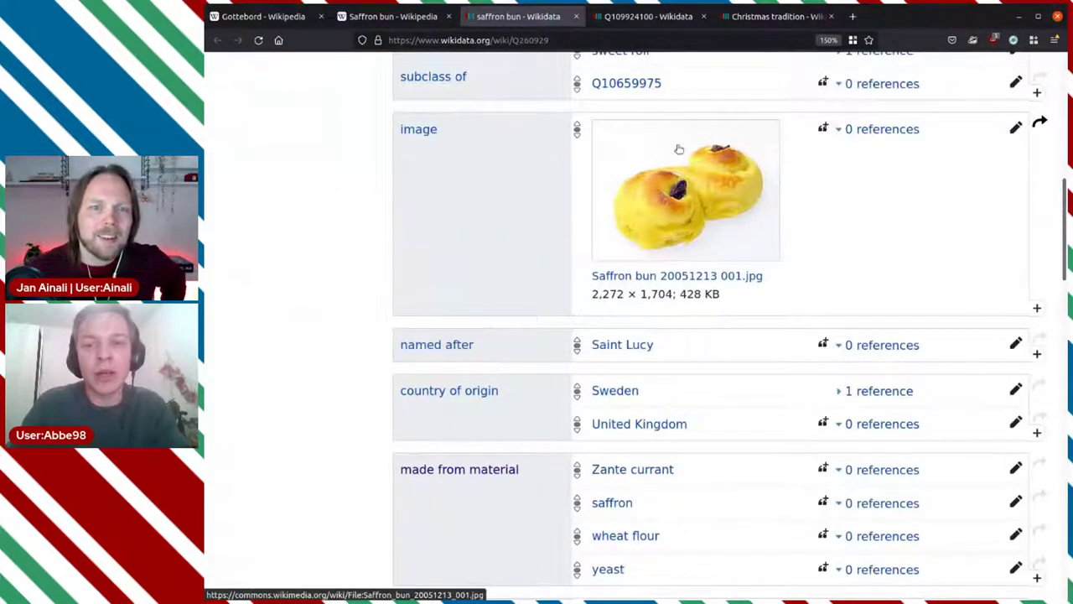
pyautogui.click(374, 16)
pyautogui.scroll(-3, 601, 271)
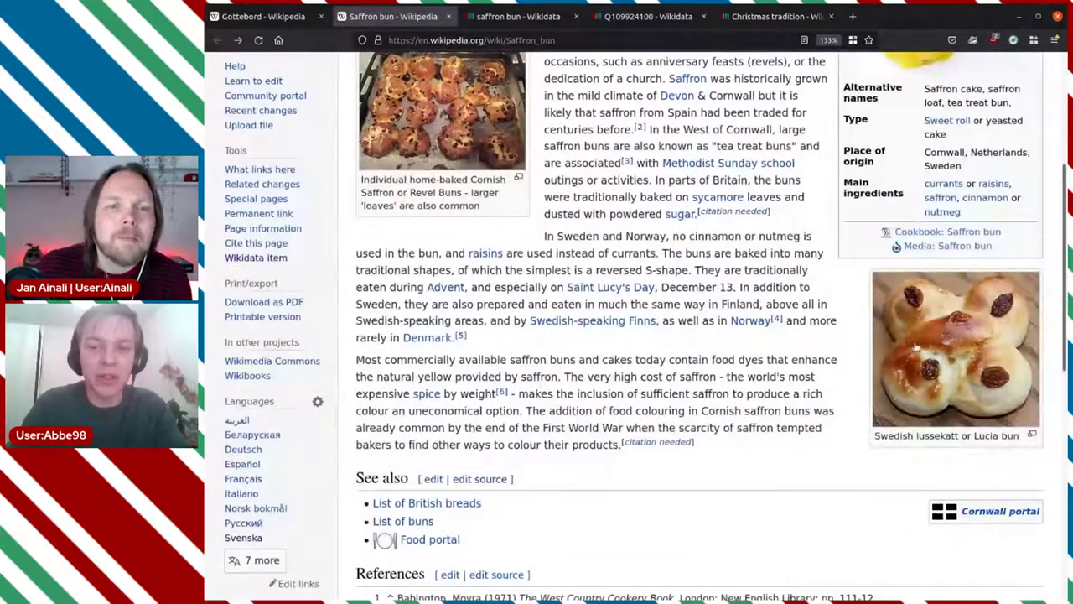
pyautogui.scroll(3, 796, 350)
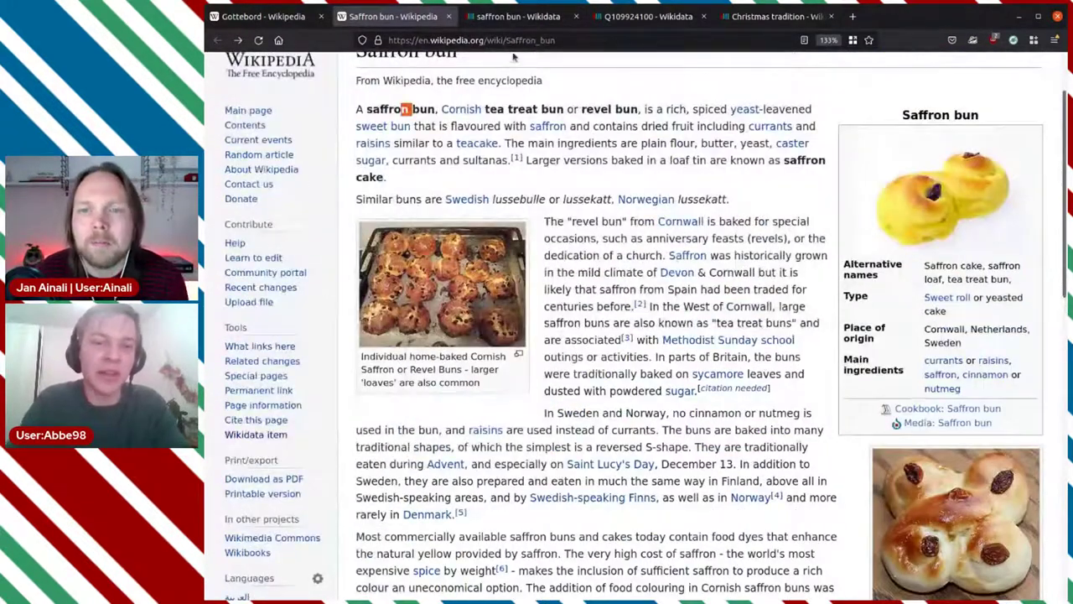
pyautogui.click(518, 16)
pyautogui.scroll(3, 833, 347)
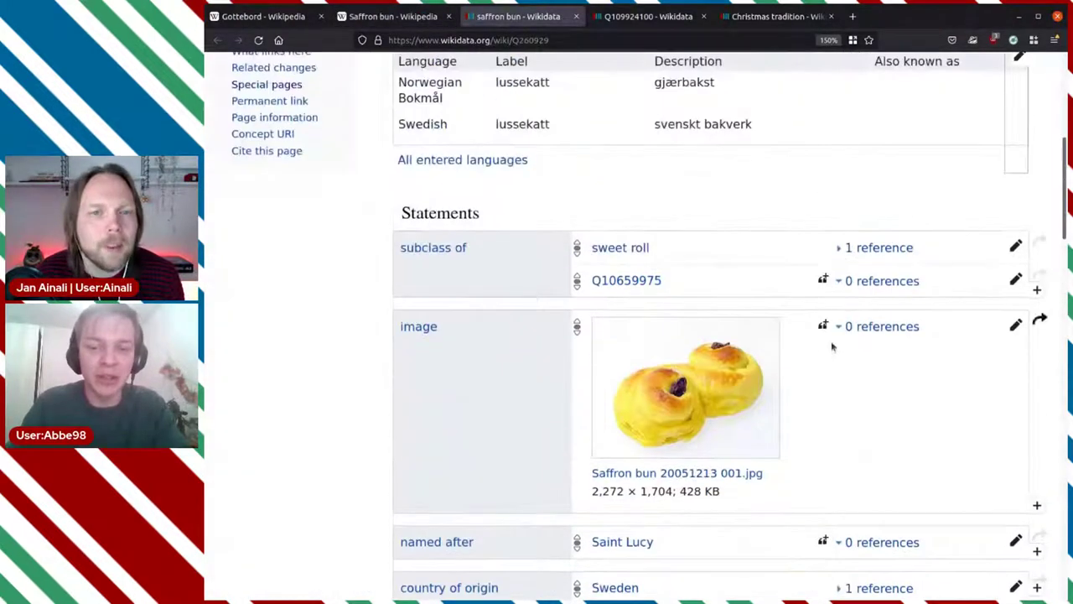
pyautogui.scroll(-6, 526, 385)
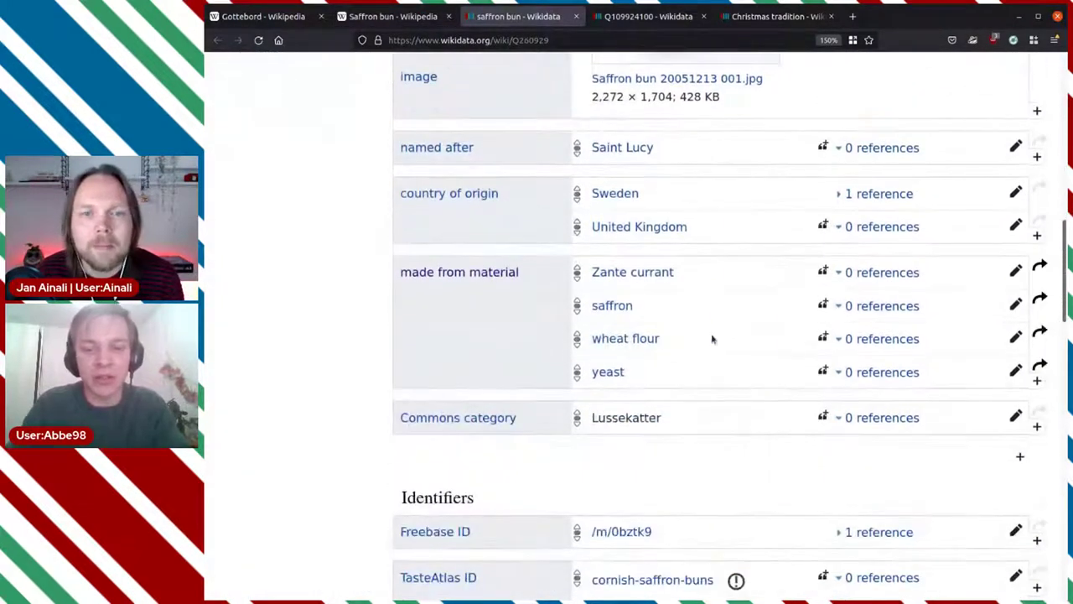
pyautogui.scroll(3, 712, 338)
pyautogui.scroll(-5, 412, 321)
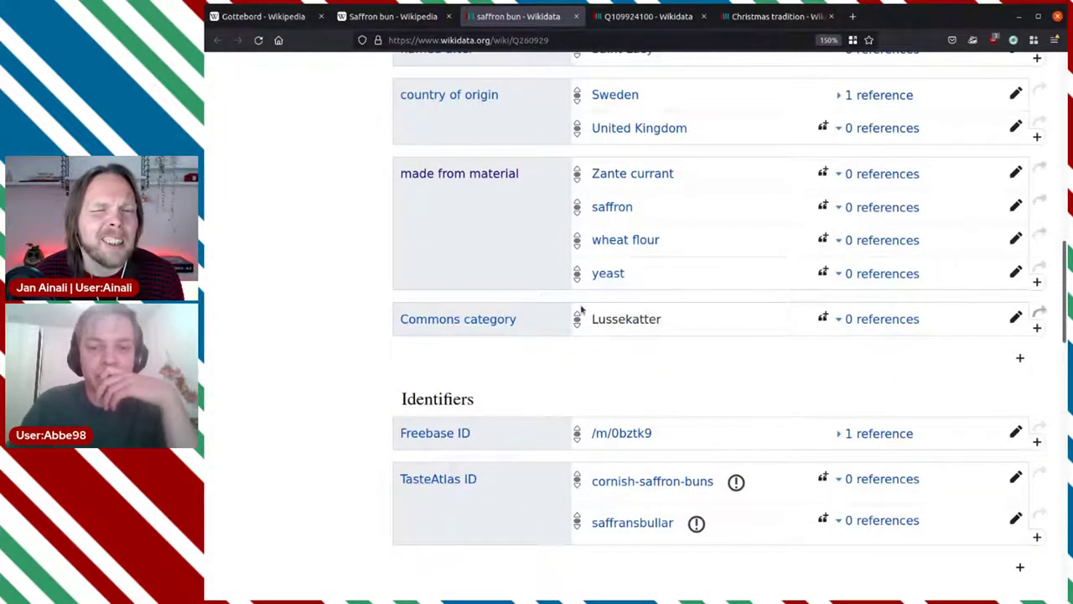
pyautogui.scroll(2, 764, 327)
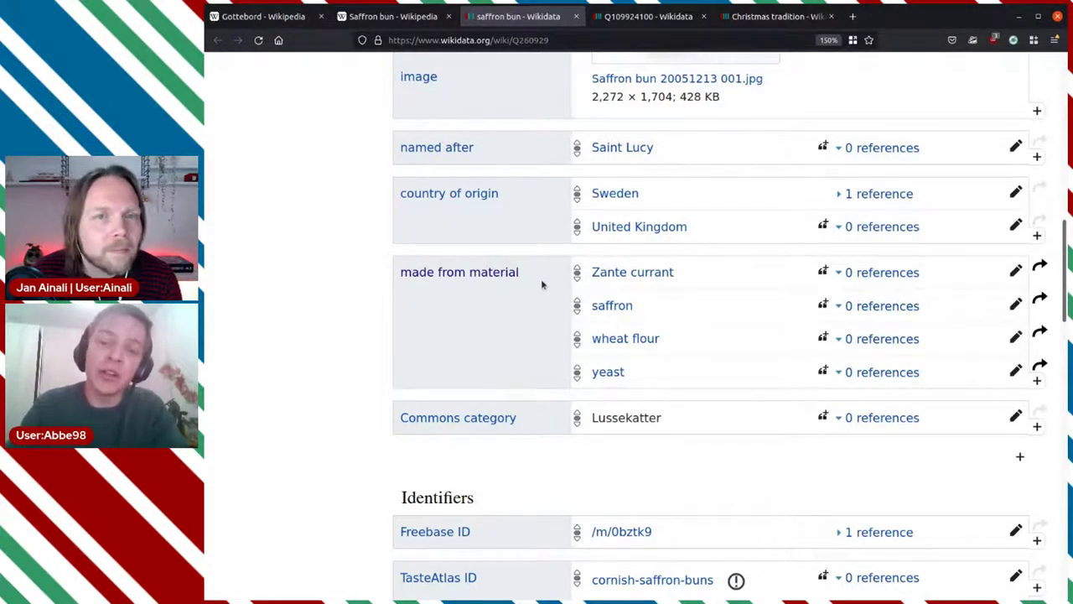
pyautogui.moveTo(401, 271); pyautogui.dragTo(532, 273)
pyautogui.click(534, 308)
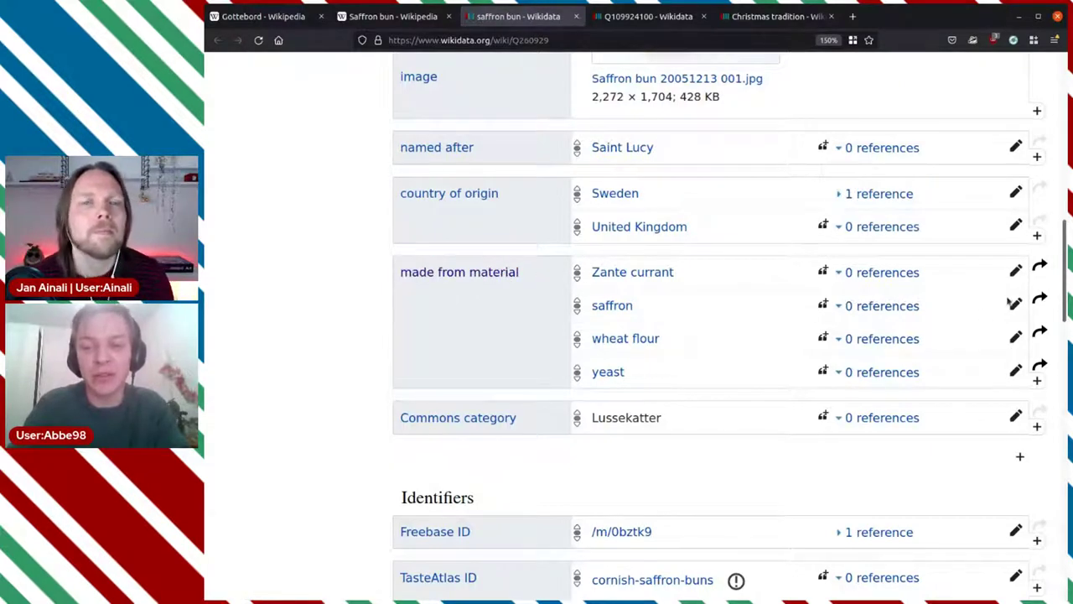
# Move the Zante currant ingredient statement to has part (P527)
pyautogui.click(1039, 266)
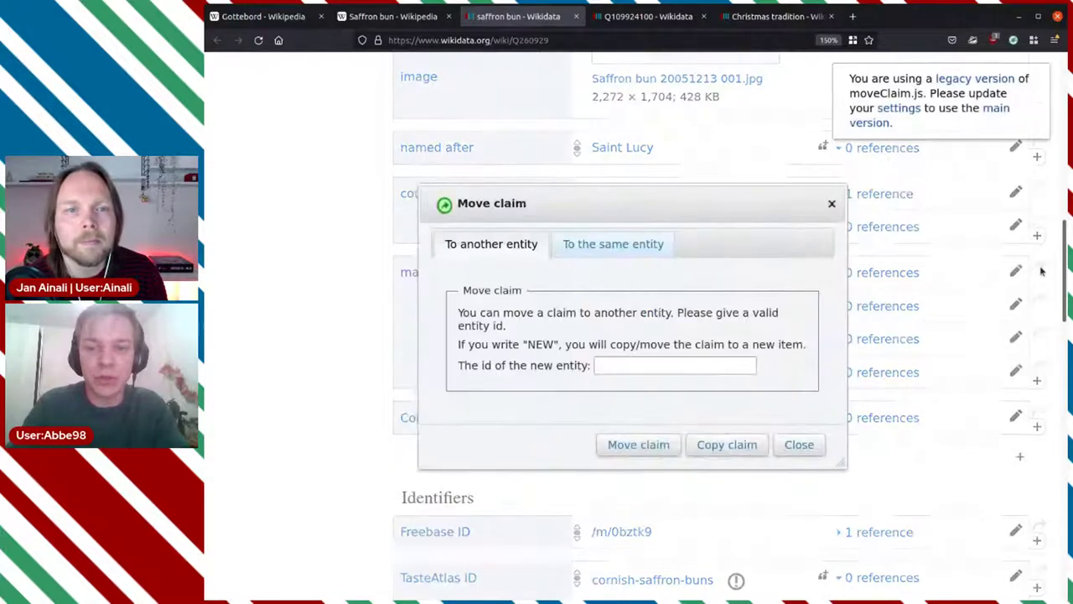
pyautogui.click(624, 246)
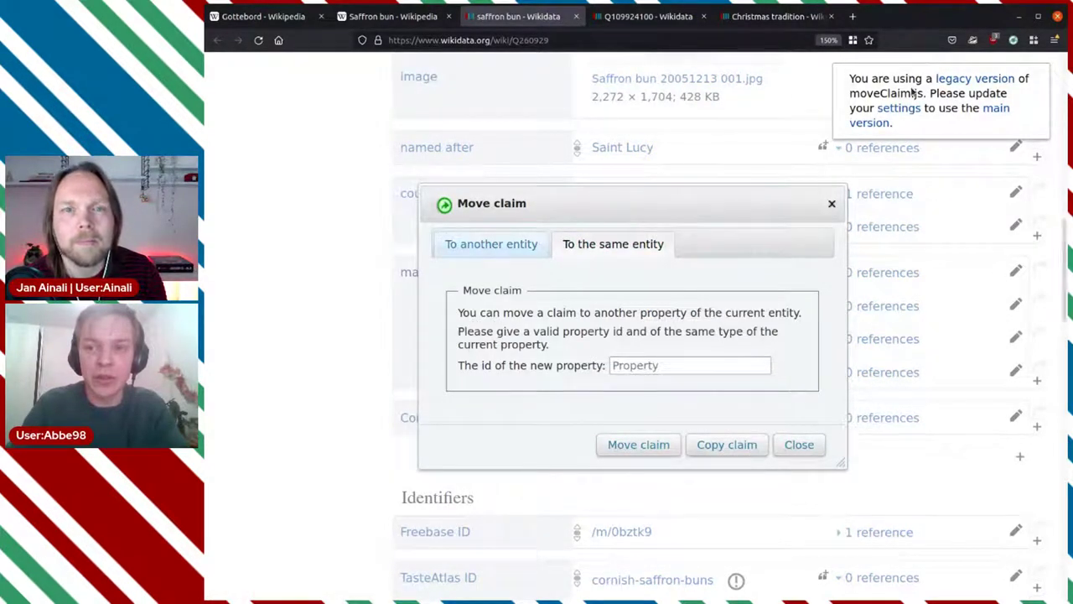
pyautogui.click(672, 365)
pyautogui.write('sugar')
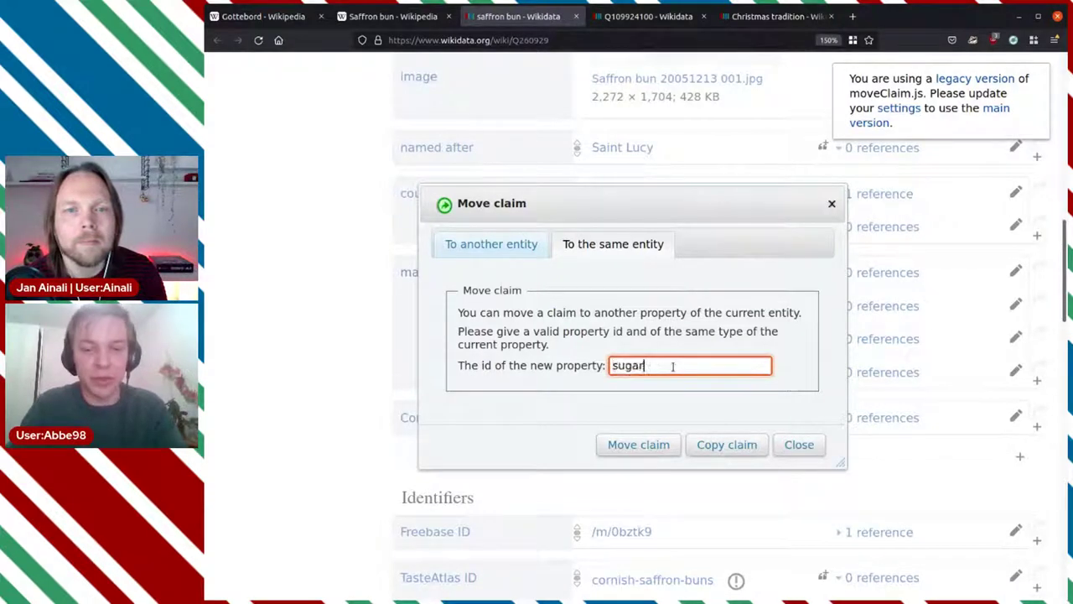
pyautogui.press('BackSpace')
pyautogui.press('BackSpace')
pyautogui.press('BackSpace')
pyautogui.press('BackSpace')
pyautogui.press('BackSpace')
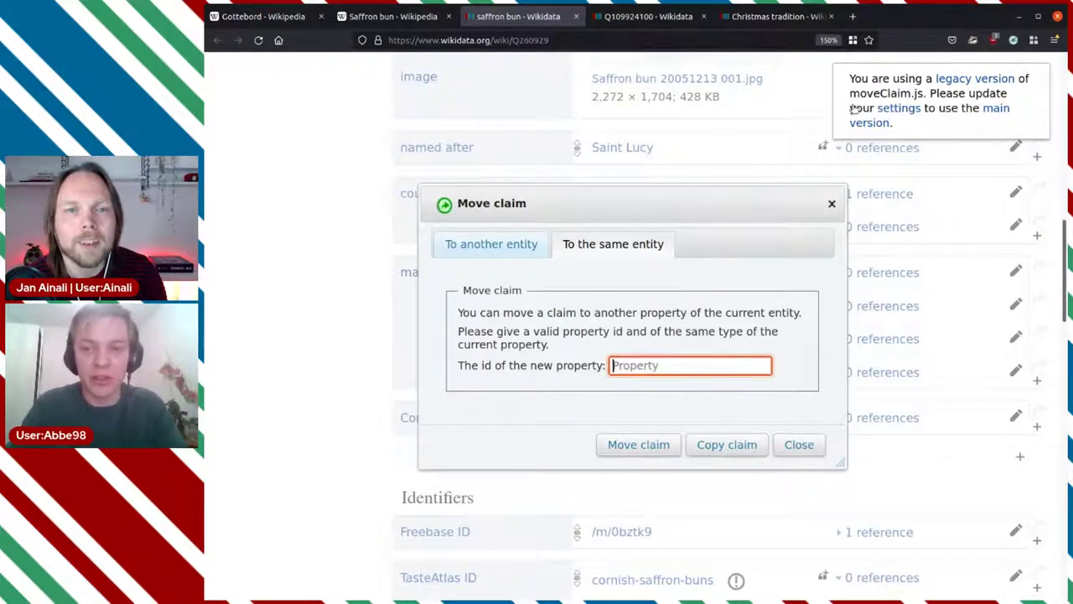
pyautogui.hotkey('alt', 'Tab')
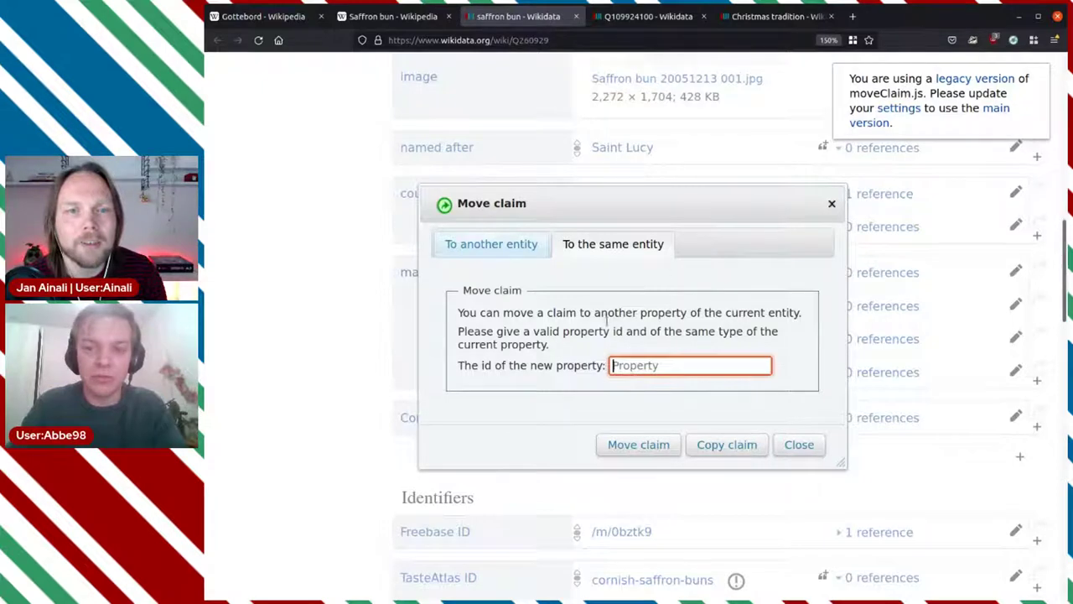
pyautogui.write('P527')
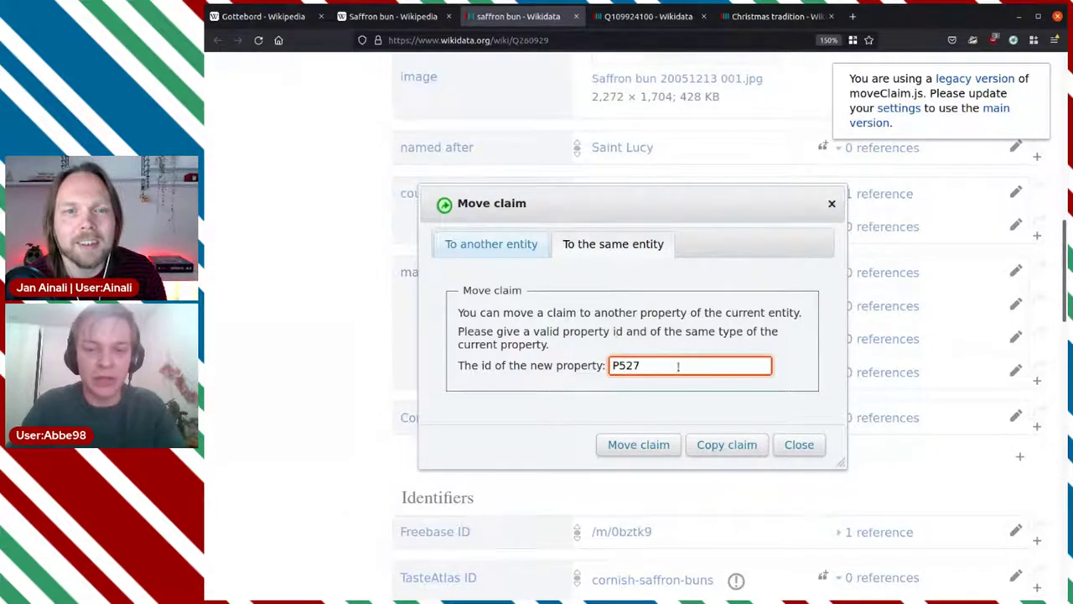
pyautogui.click(650, 447)
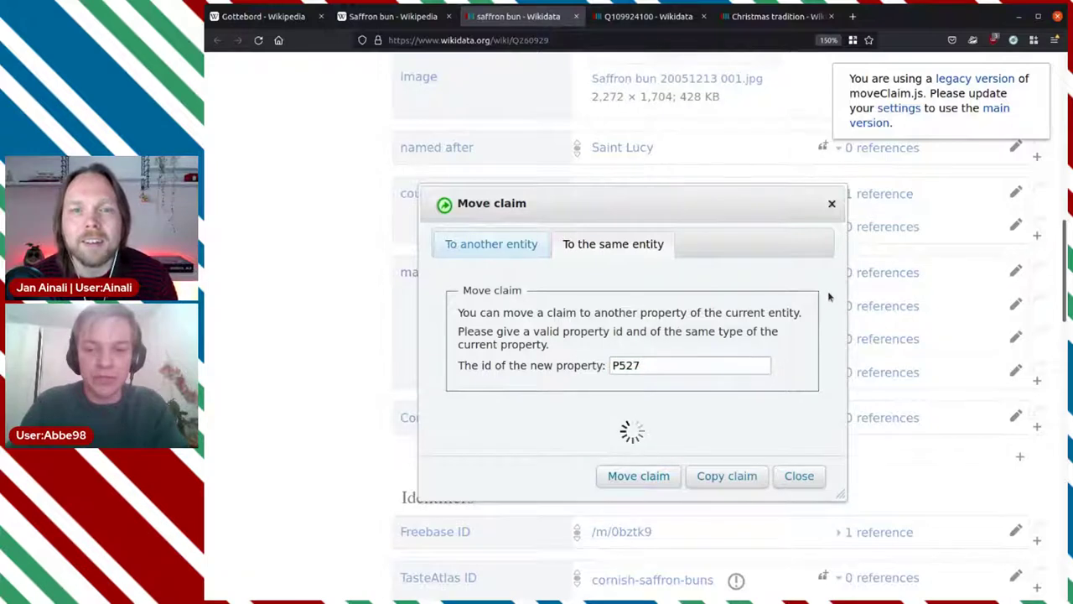
# Move the saffron, wheat flour and yeast statements to has part (P527) as well
pyautogui.click(1040, 300)
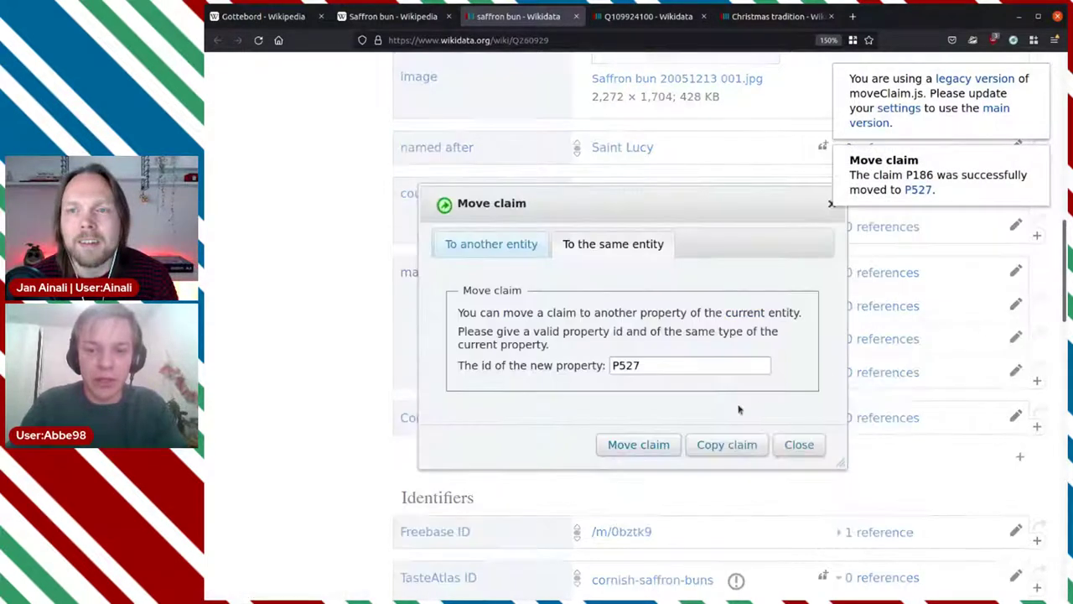
pyautogui.click(663, 449)
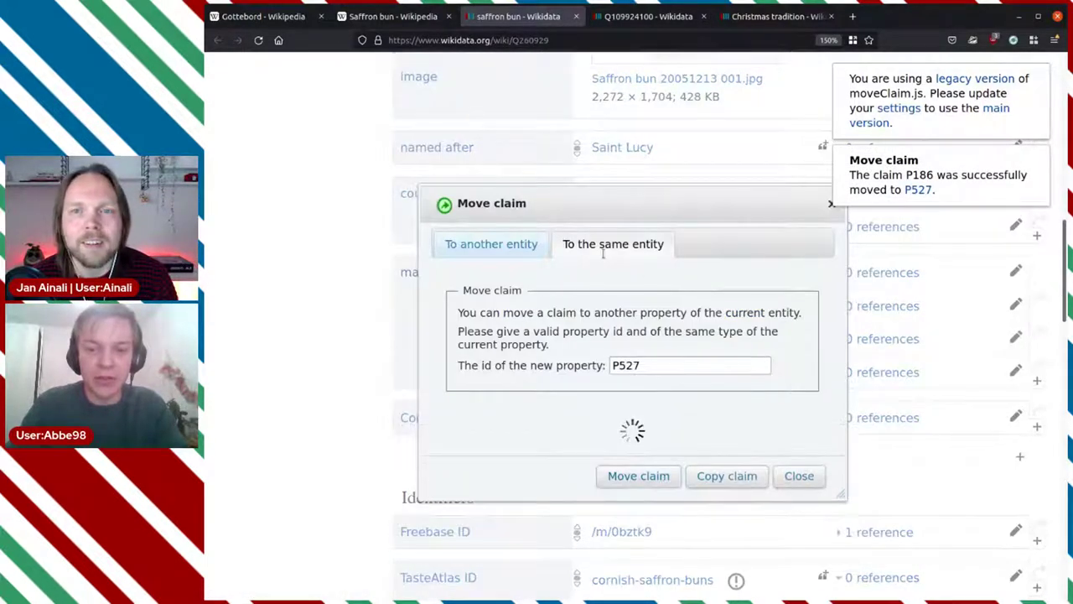
pyautogui.click(1040, 338)
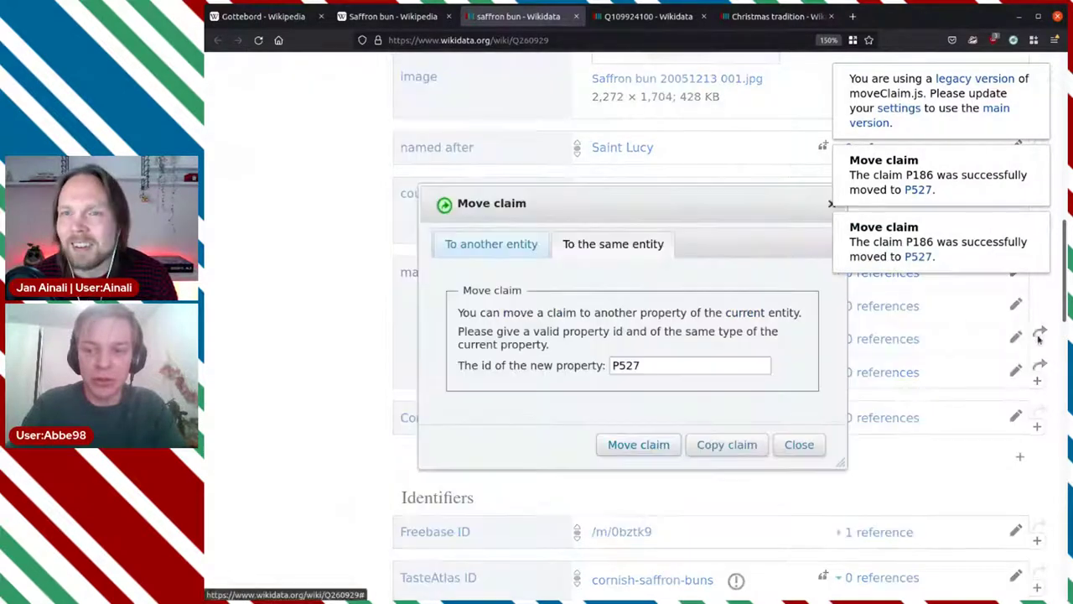
pyautogui.click(658, 445)
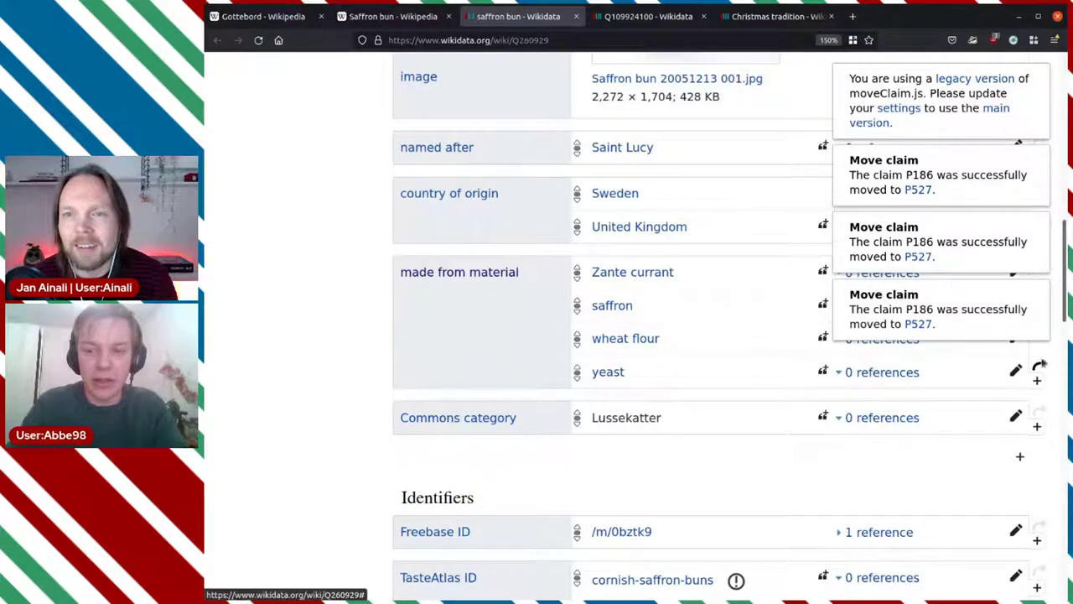
pyautogui.click(1040, 370)
pyautogui.click(647, 445)
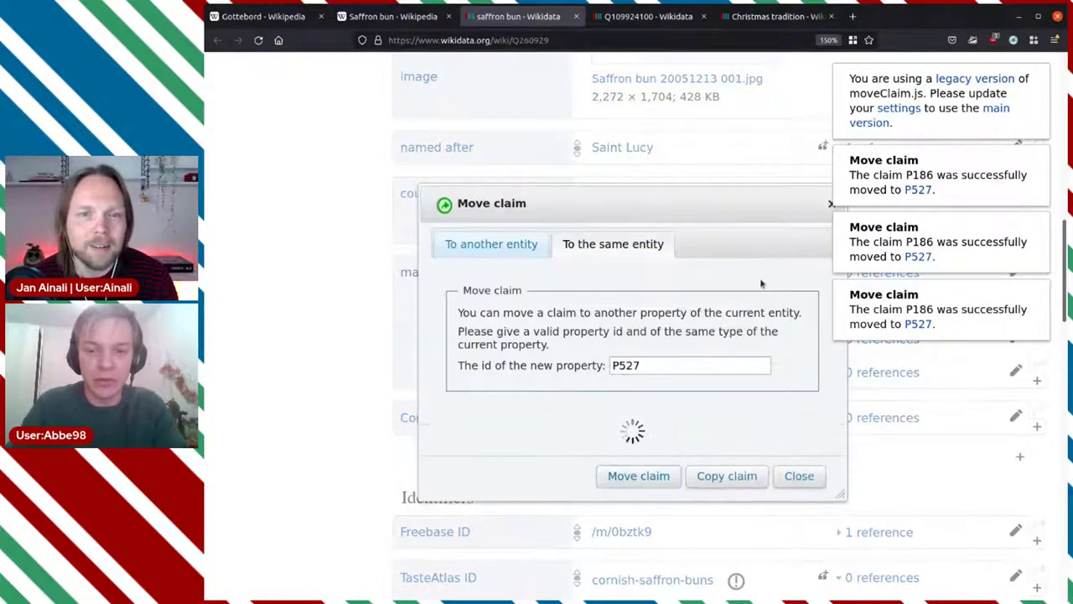
# Reload the saffron bun item to confirm all four ingredients appear under has part
pyautogui.click(260, 40)
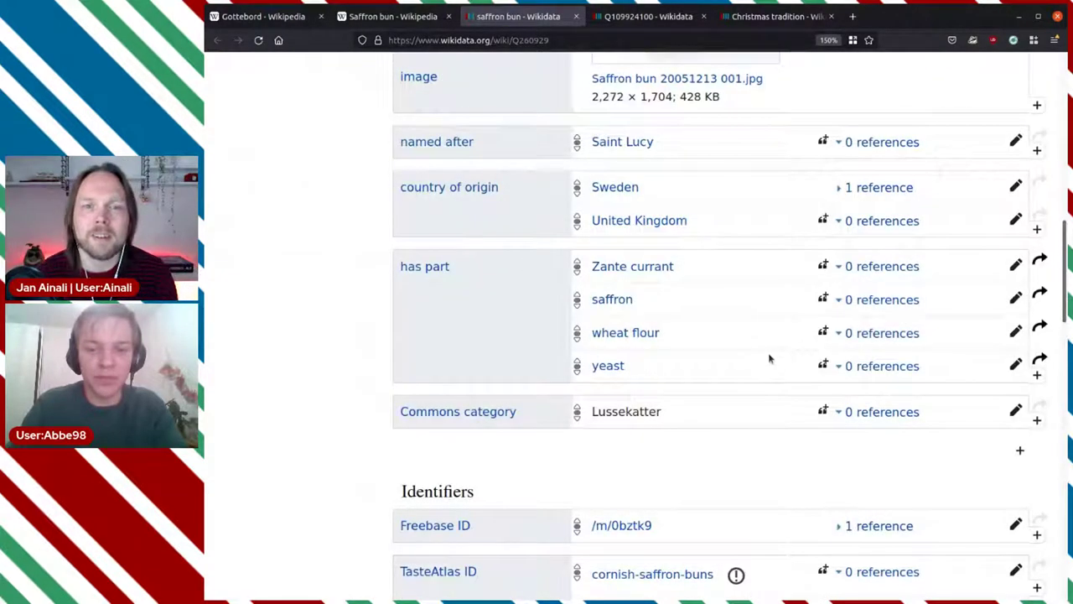
pyautogui.scroll(-5, 649, 226)
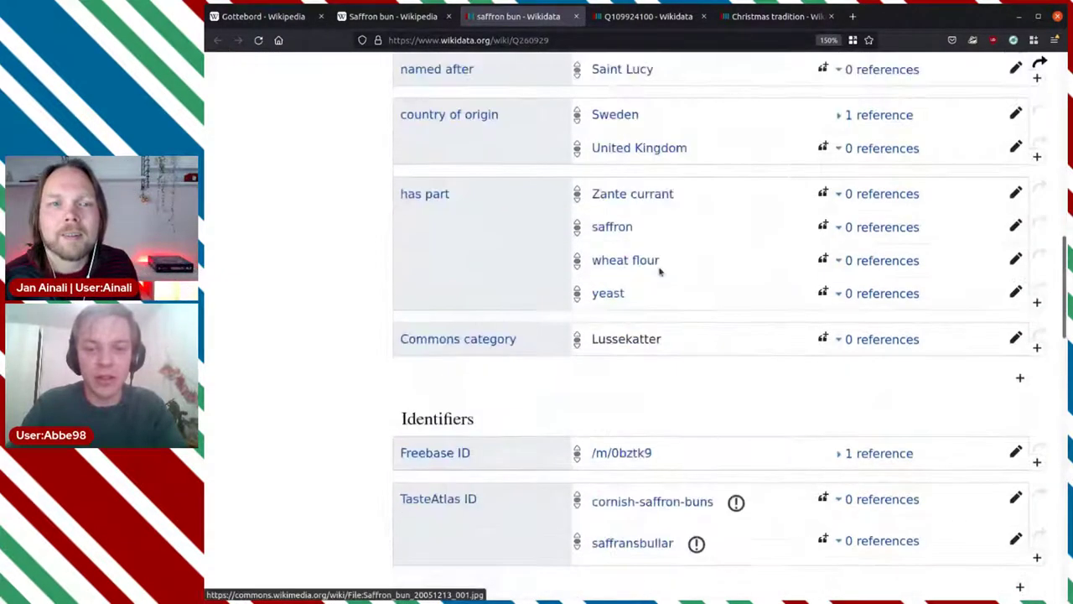
pyautogui.scroll(2, 650, 285)
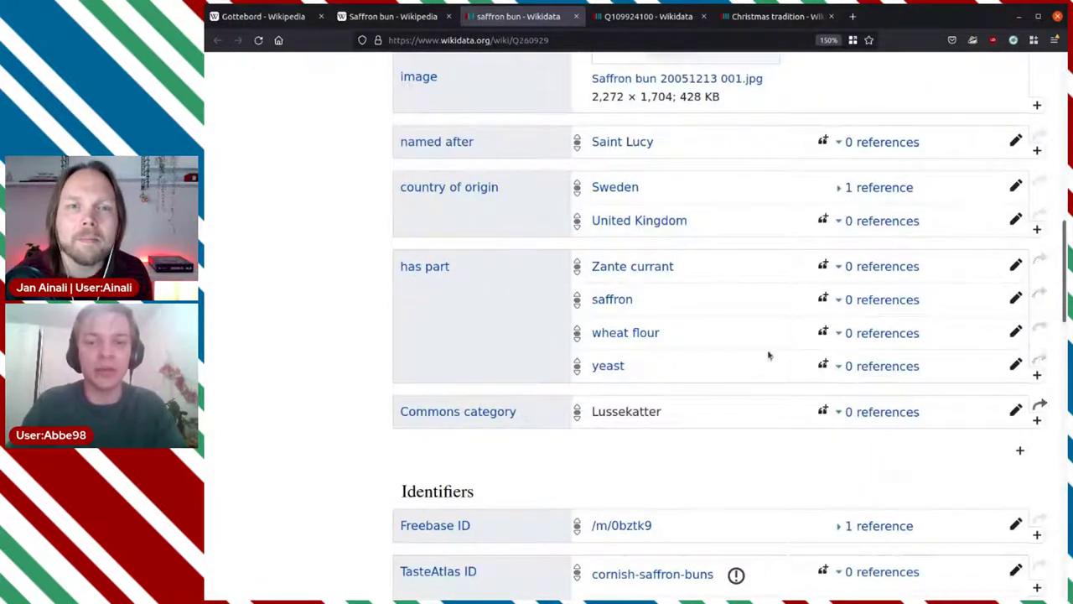
pyautogui.scroll(5, 772, 176)
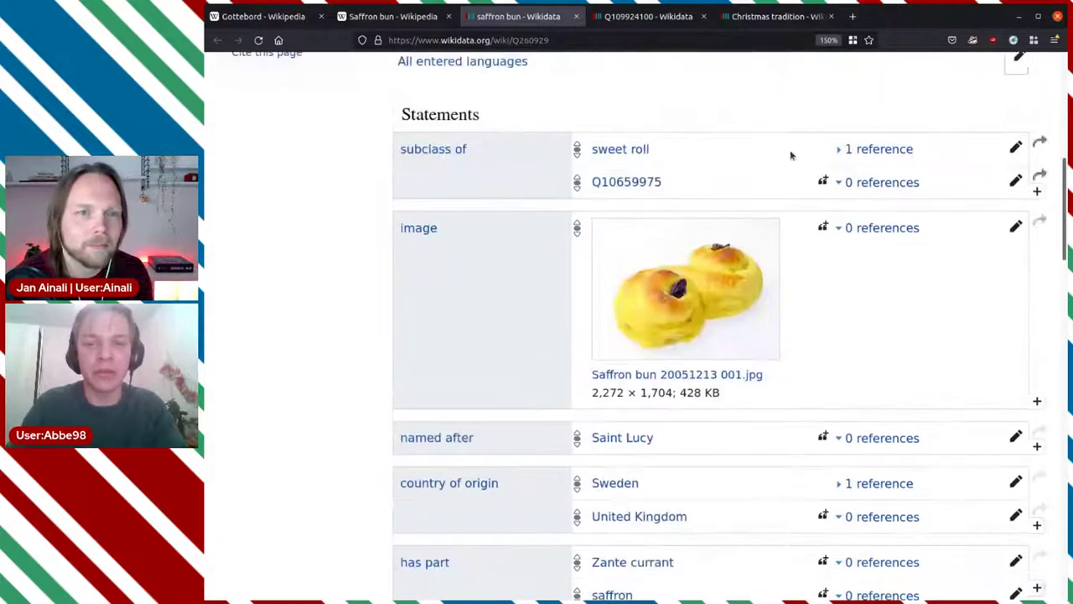
# Close the saffron bun Wikidata and Wikipedia tabs, returning to the Gottebord article
pyautogui.click(576, 17)
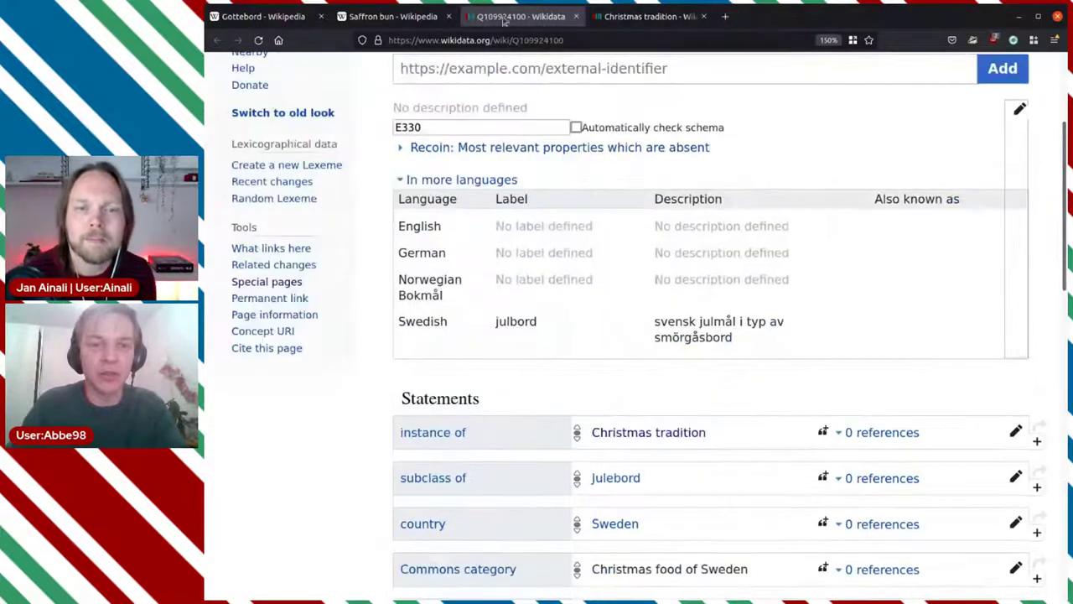
pyautogui.click(392, 16)
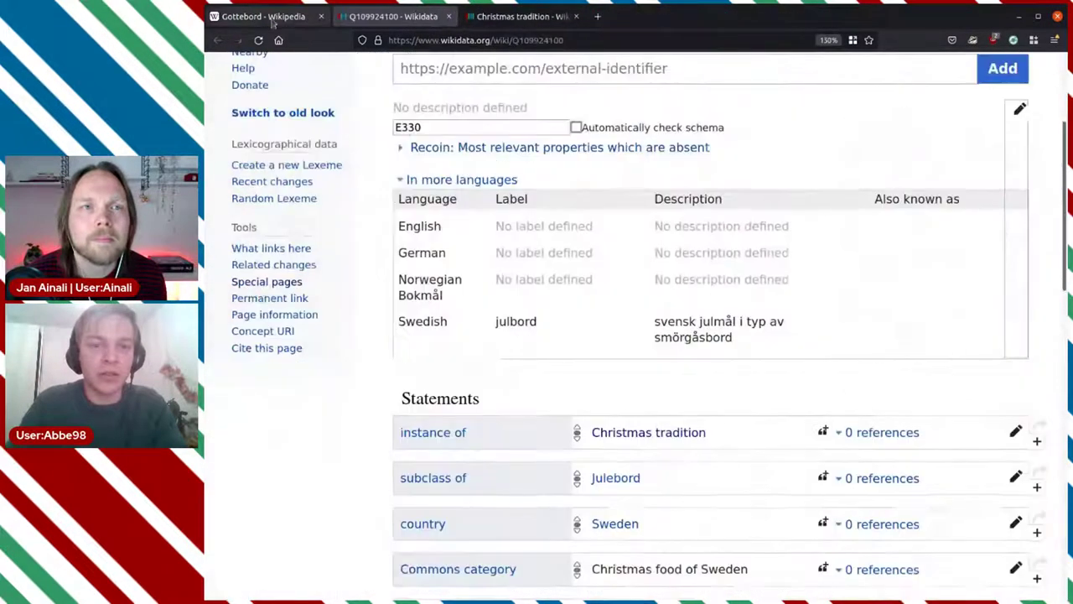
pyautogui.click(449, 16)
pyautogui.click(263, 15)
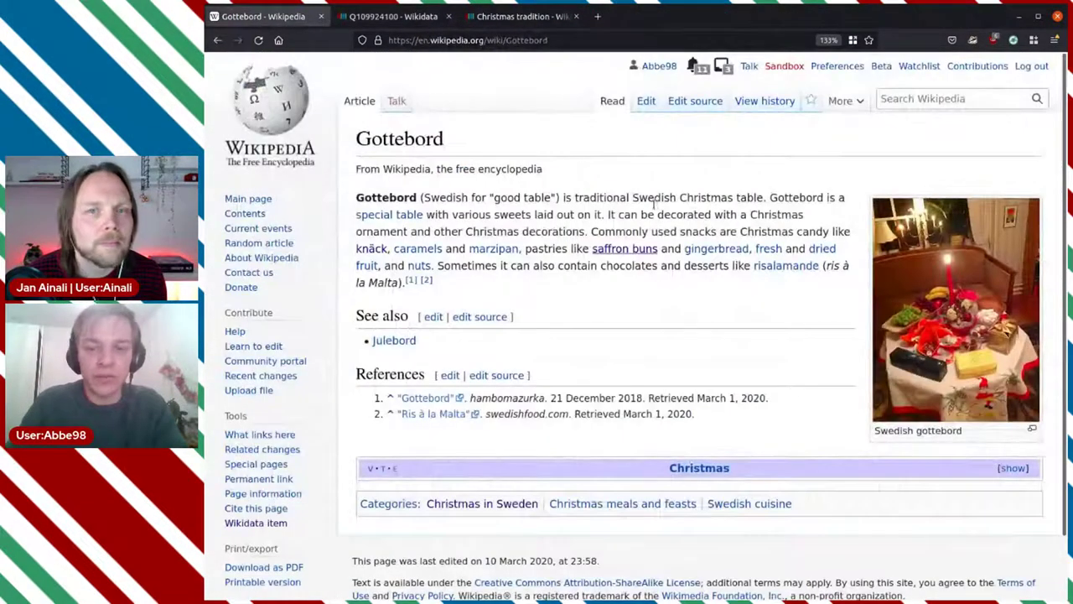
# Open Gingerbread from Gottebord and read its etymology, history and regional varieties
pyautogui.middleClick(726, 253)
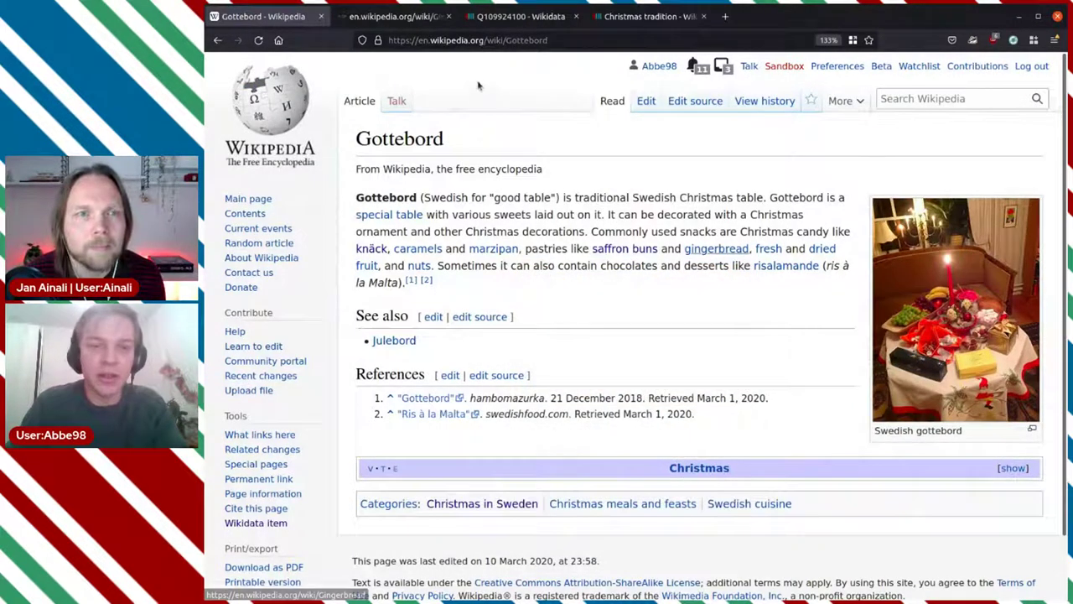
pyautogui.click(390, 18)
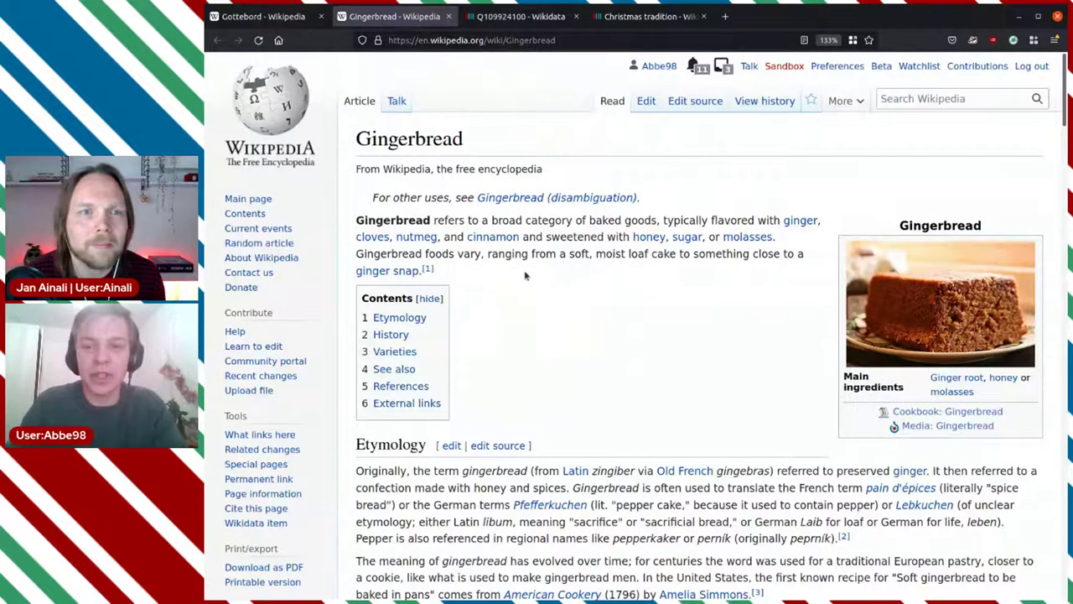
pyautogui.scroll(-5, 633, 290)
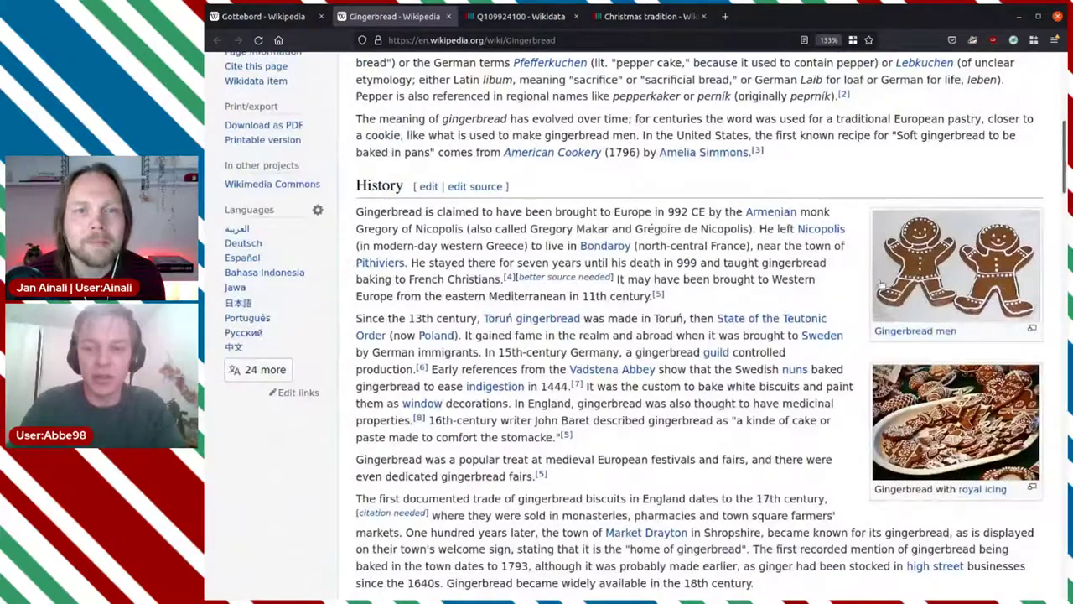
pyautogui.scroll(-10, 583, 355)
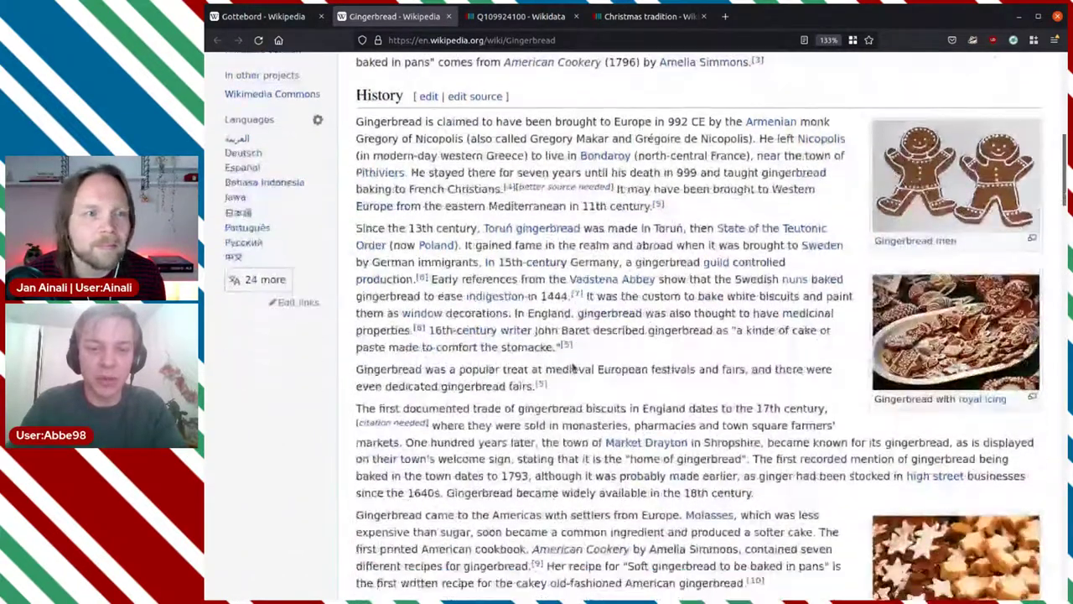
pyautogui.scroll(3, 583, 355)
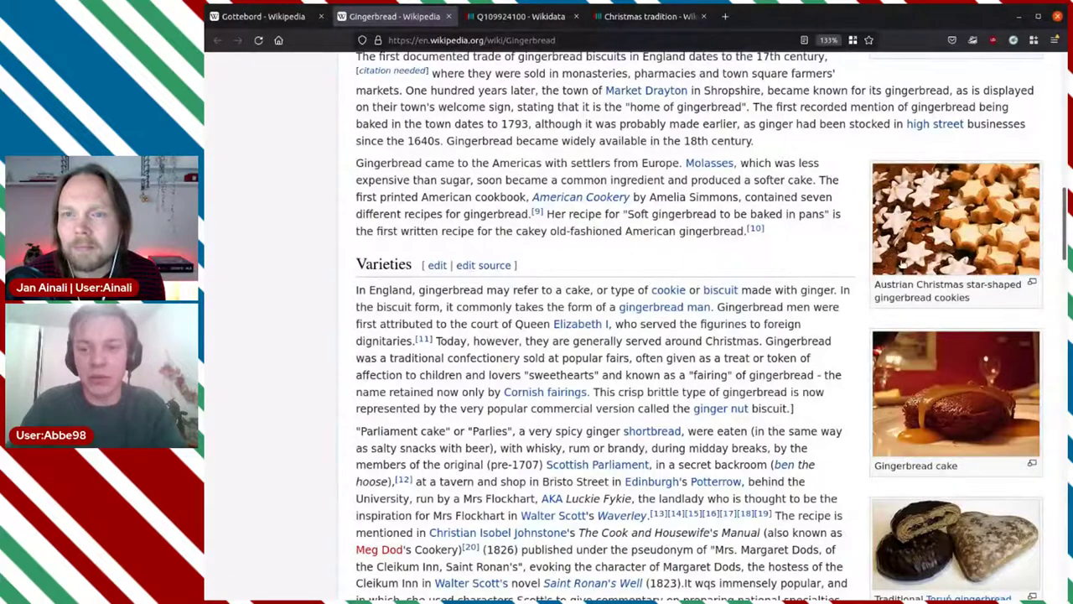
pyautogui.scroll(-15, 625, 269)
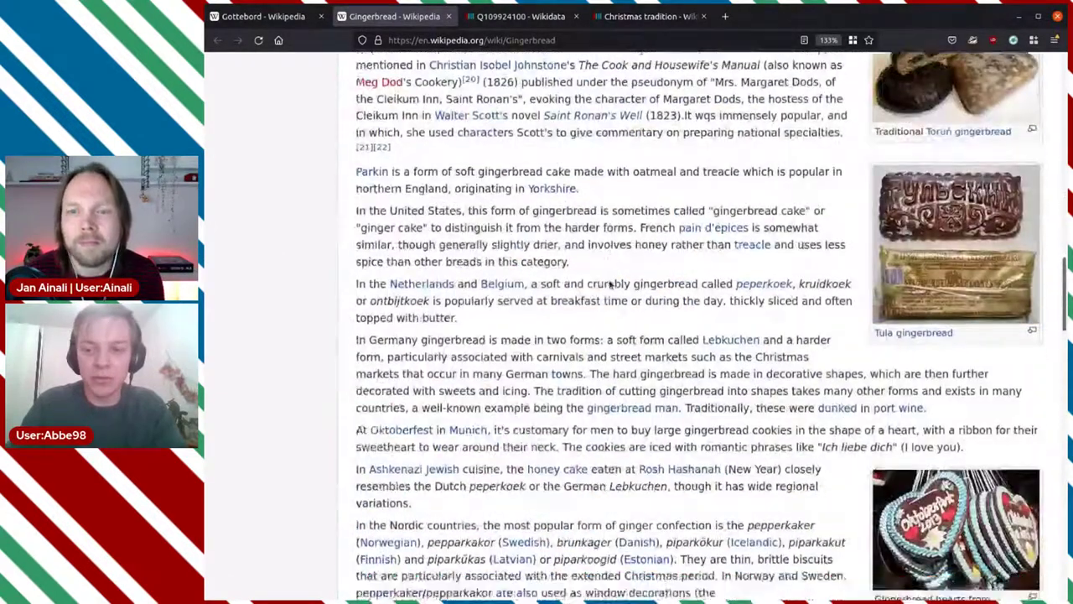
pyautogui.scroll(-3, 610, 286)
pyautogui.scroll(20, 610, 286)
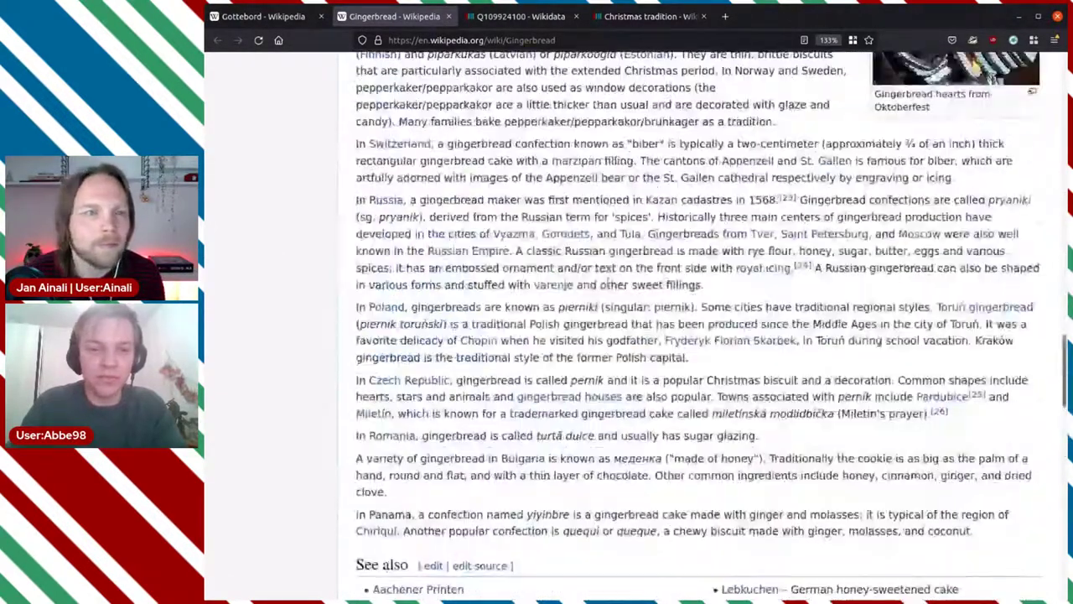
pyautogui.scroll(-3, 609, 289)
pyautogui.scroll(-2, 609, 289)
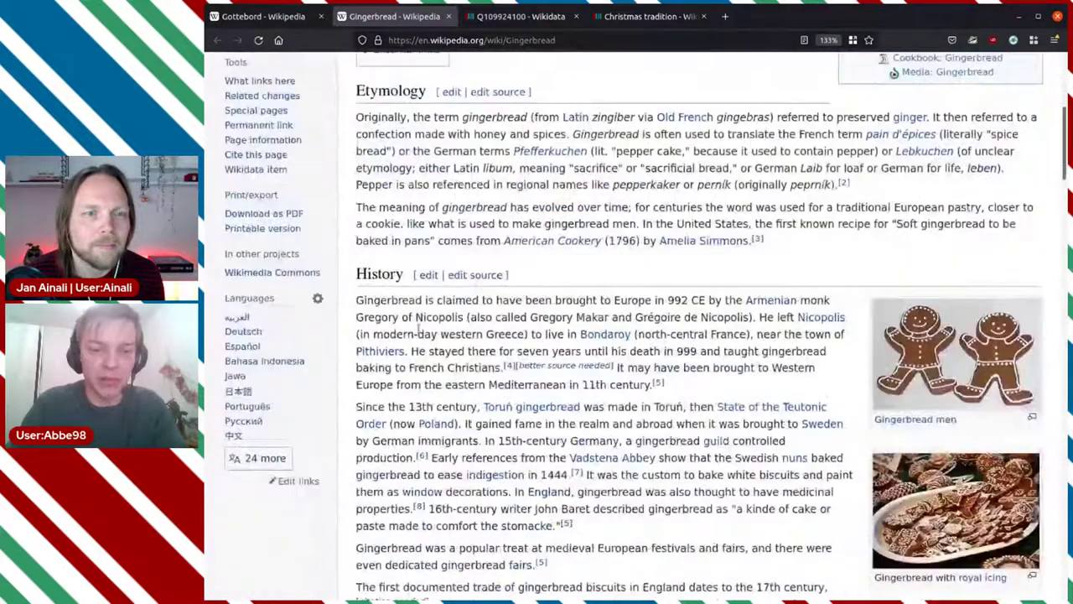
pyautogui.scroll(3, 610, 290)
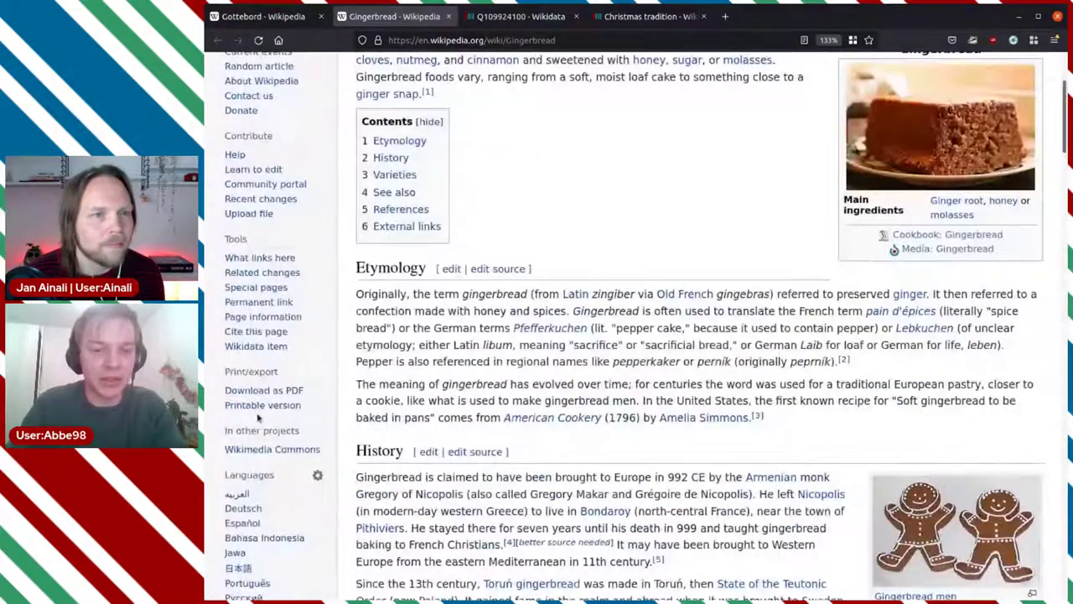
# Open gingerbread's Wikidata item (Q178600) and scroll down to its made from material statements
pyautogui.click(256, 345)
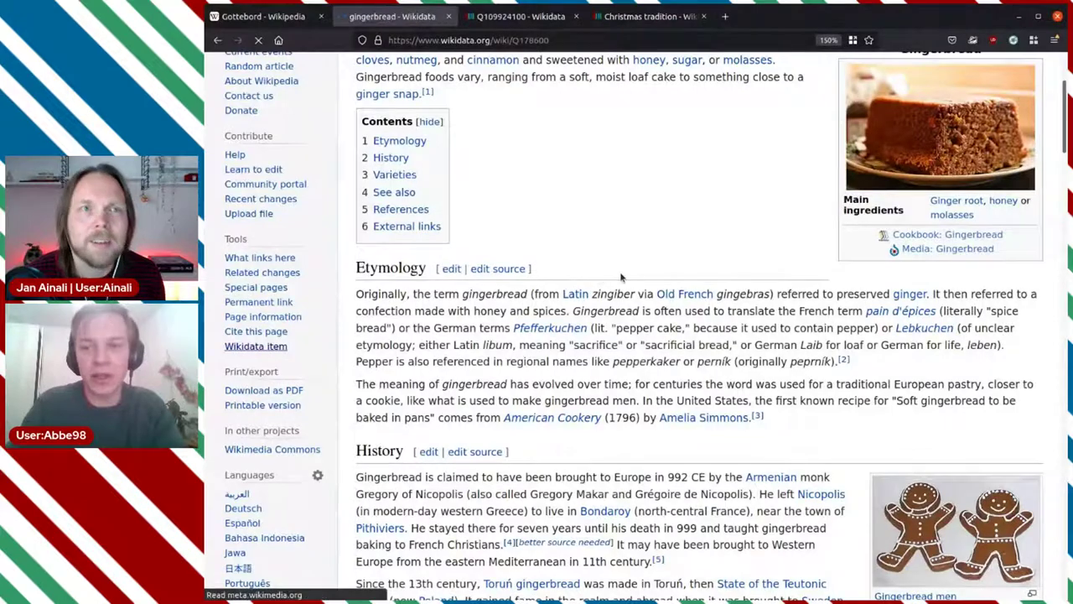
pyautogui.scroll(-1, 644, 279)
pyautogui.scroll(-5, 644, 280)
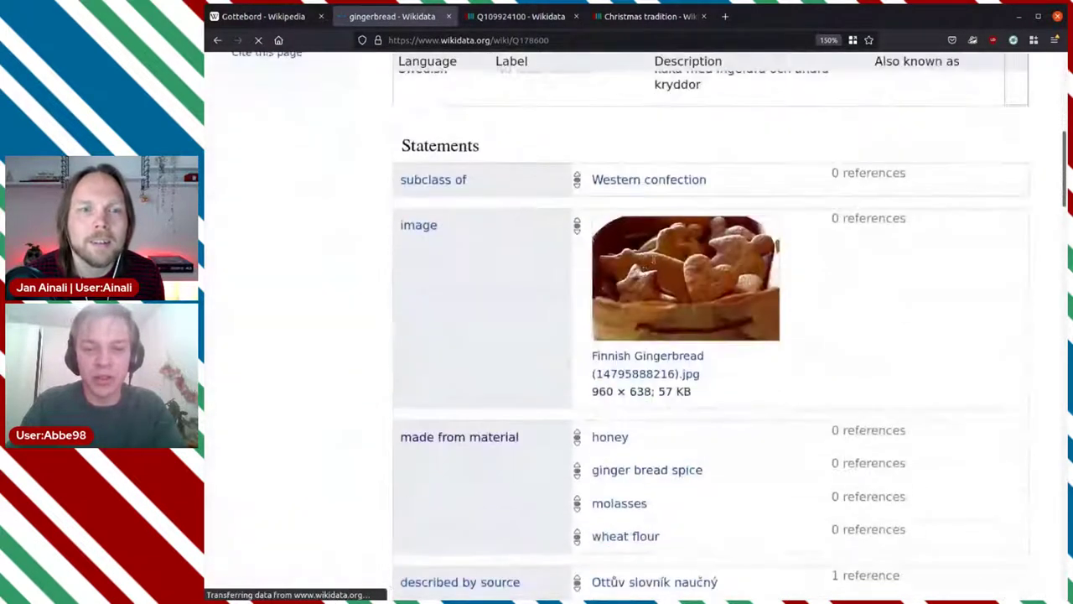
pyautogui.scroll(-2, 875, 332)
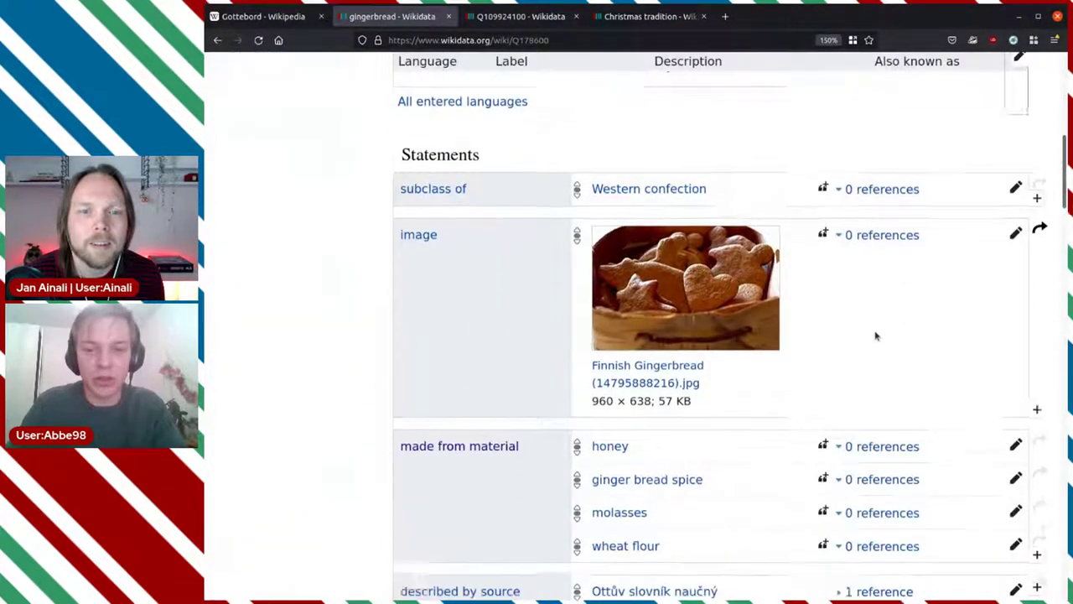
pyautogui.scroll(-4, 530, 253)
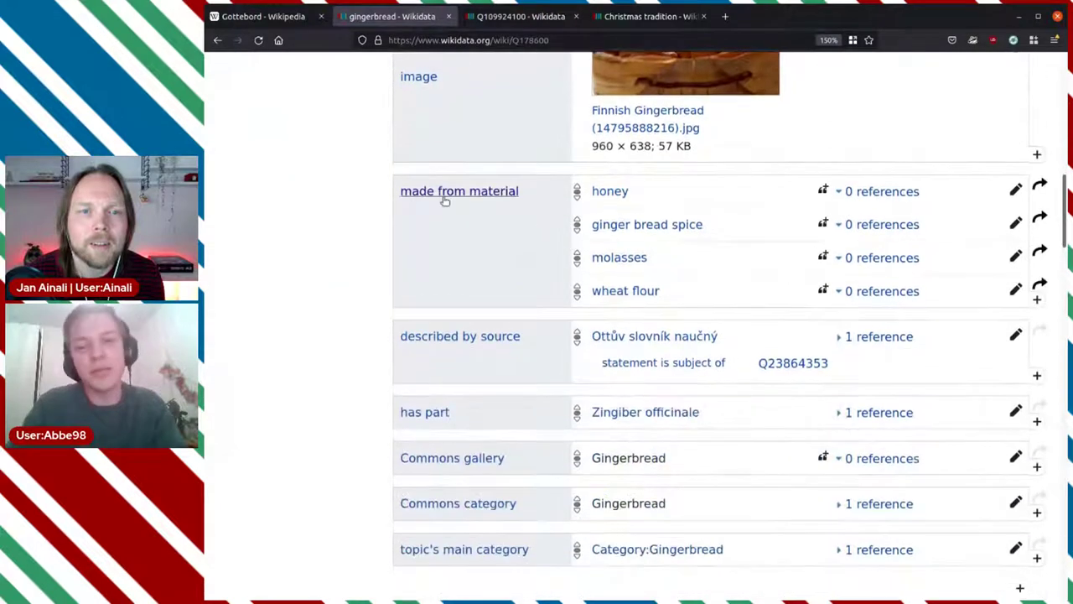
# Read the made from material property (P186) definition in a new tab, then close it
pyautogui.middleClick(490, 193)
pyautogui.click(511, 23)
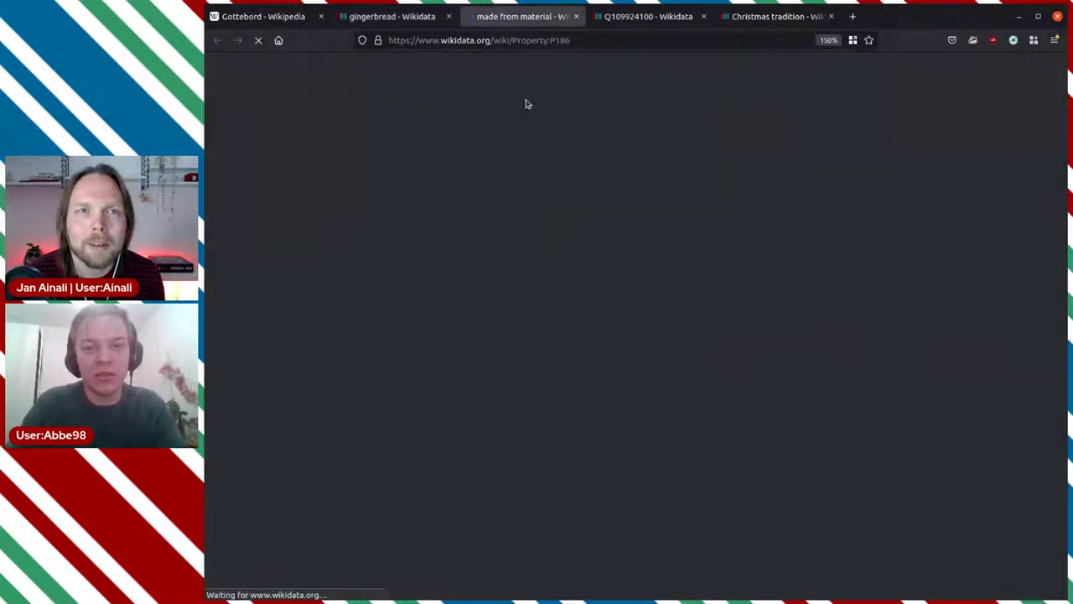
pyautogui.scroll(-12, 759, 352)
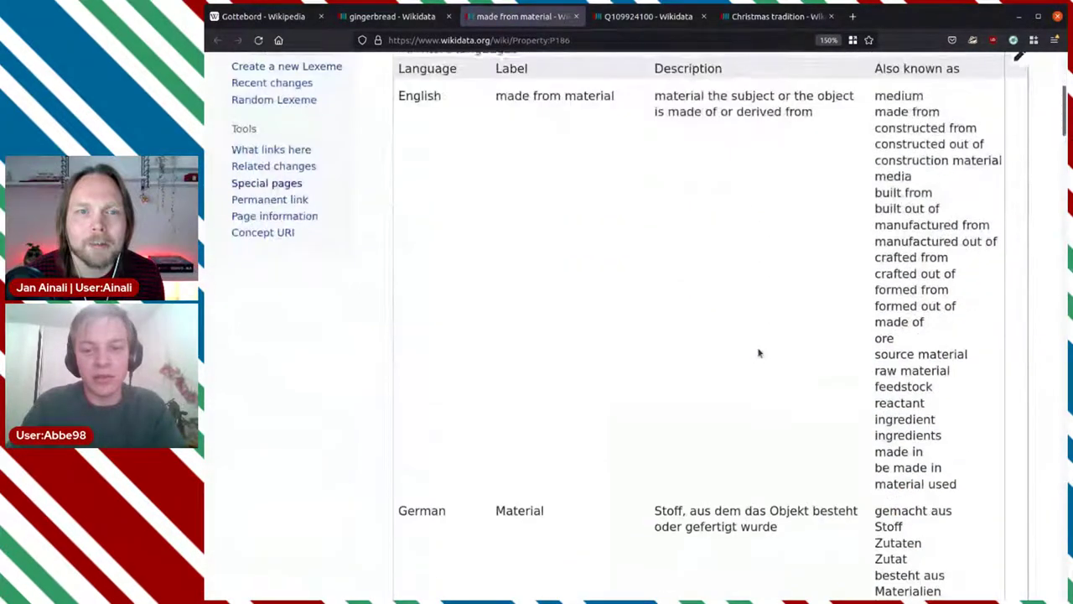
pyautogui.scroll(-4, 750, 363)
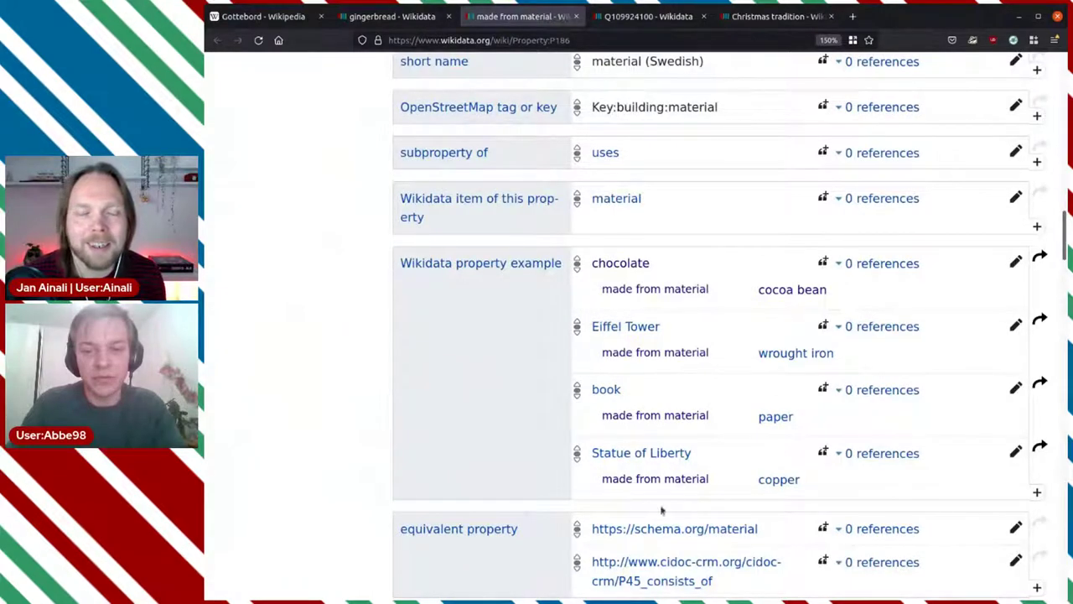
pyautogui.scroll(-3, 775, 486)
pyautogui.scroll(-5, 775, 486)
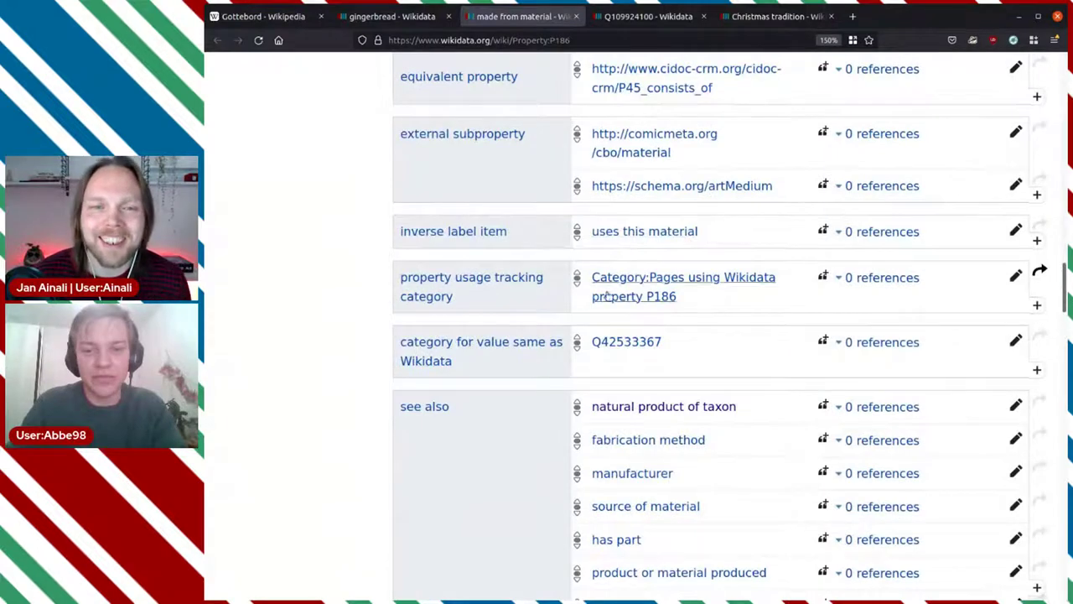
pyautogui.scroll(7, 671, 185)
pyautogui.click(576, 16)
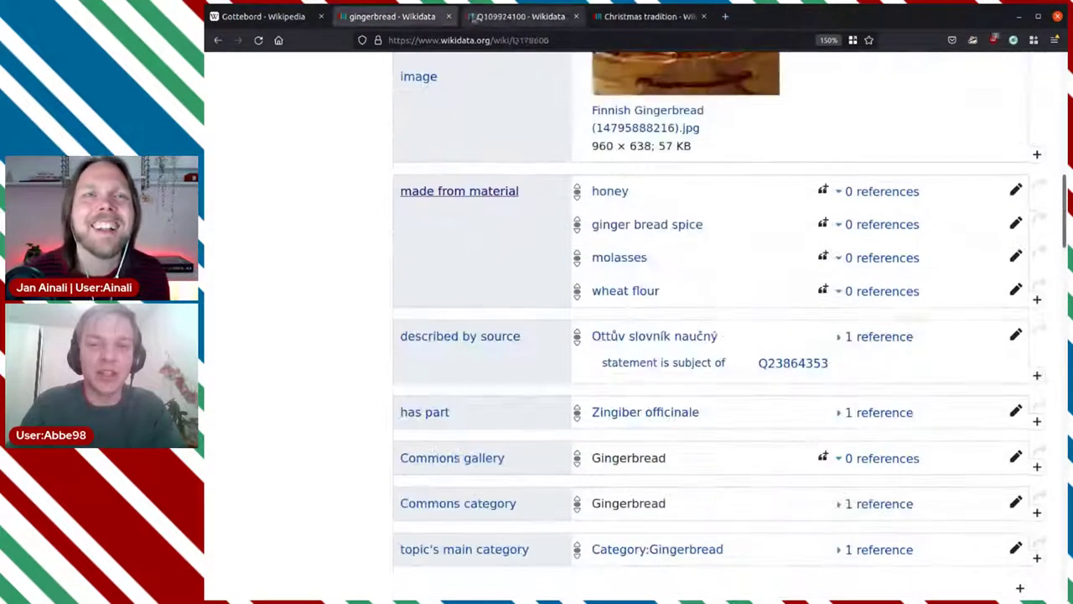
pyautogui.scroll(15, 783, 243)
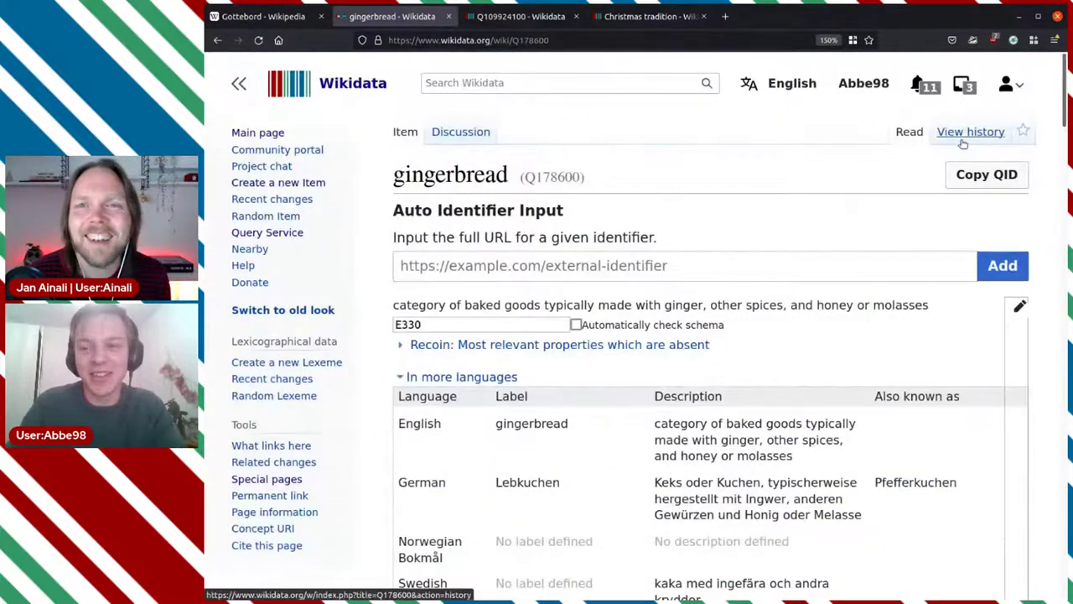
# Open gingerbread's revision history, search it for a name fragment, and load older revisions
pyautogui.click(962, 134)
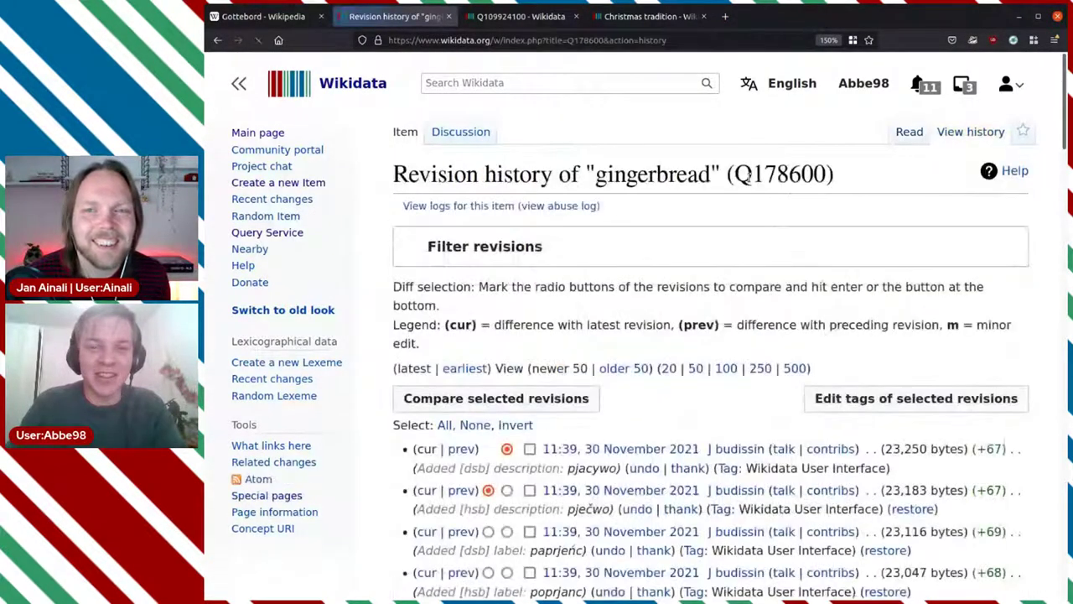
pyautogui.scroll(-3, 741, 165)
pyautogui.scroll(-15, 760, 240)
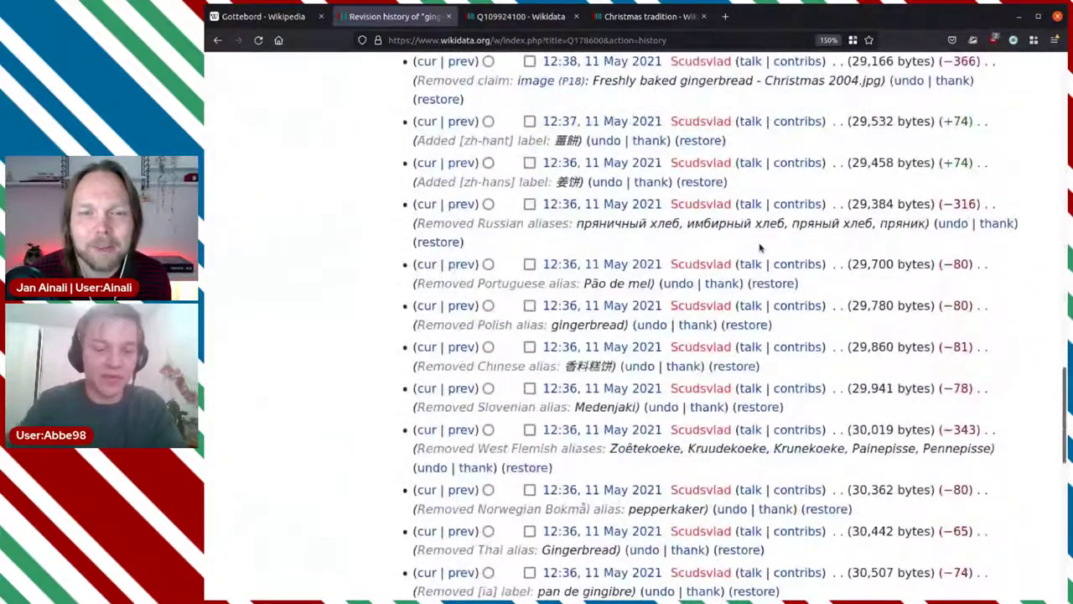
pyautogui.hotkey('ctrl', 'f')
pyautogui.write('ain')
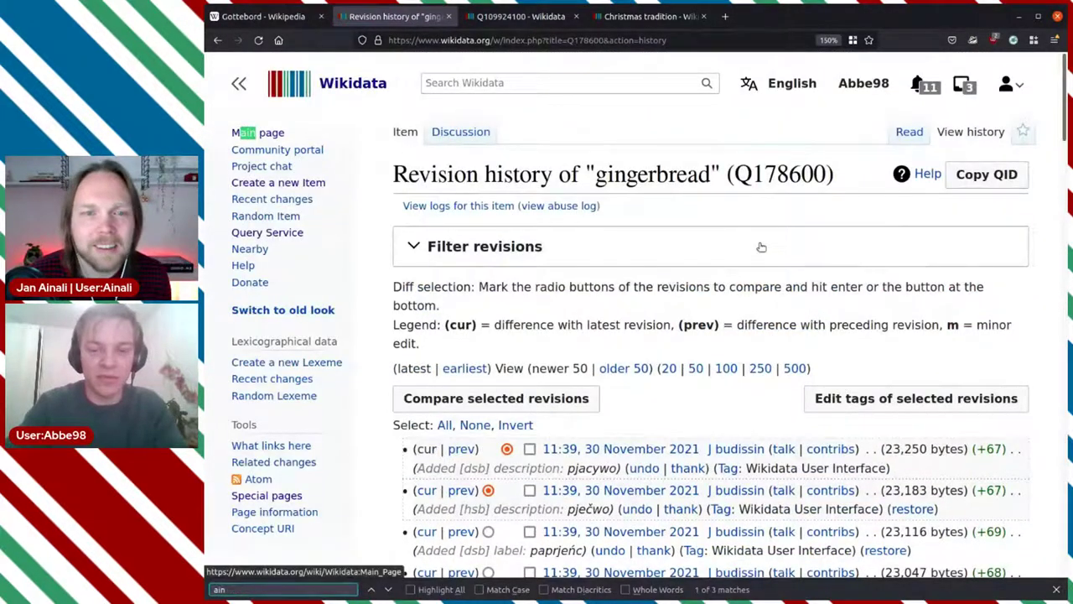
pyautogui.press('Return')
pyautogui.press('Return')
pyautogui.press('Return')
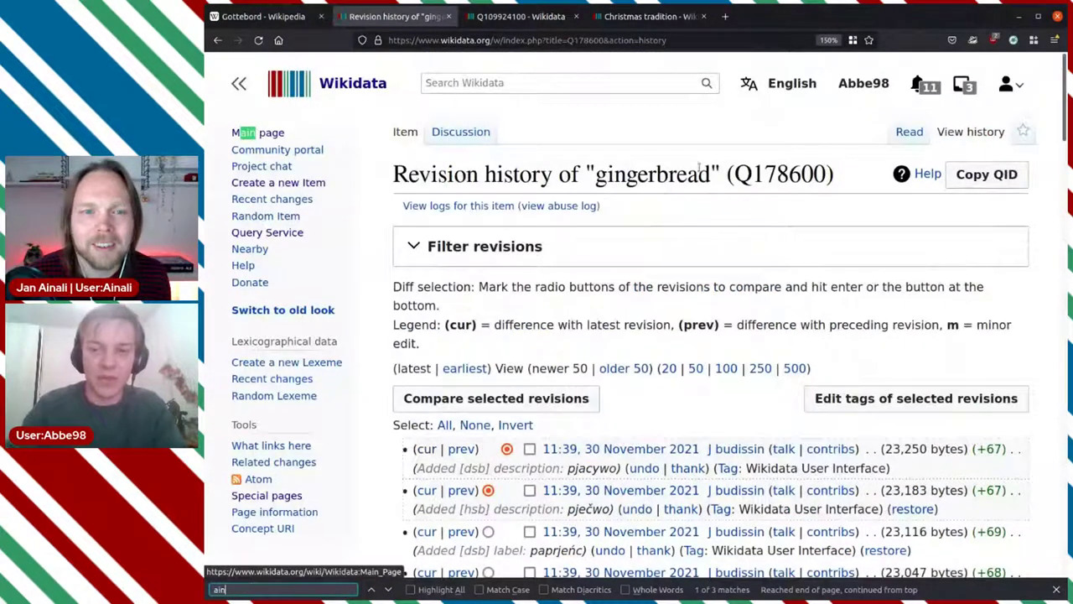
pyautogui.scroll(-20, 760, 246)
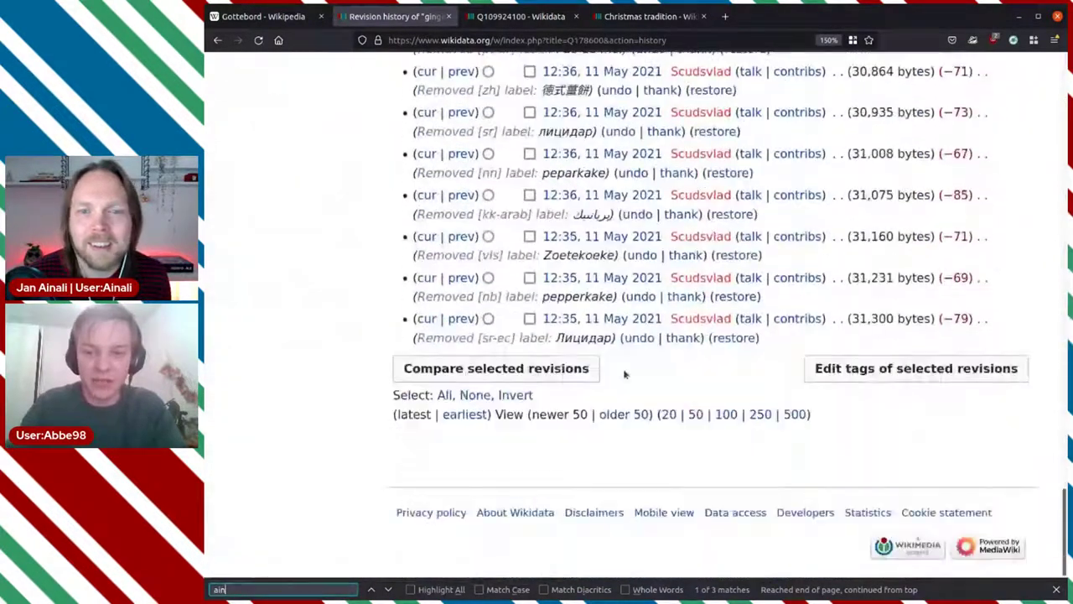
pyautogui.click(622, 415)
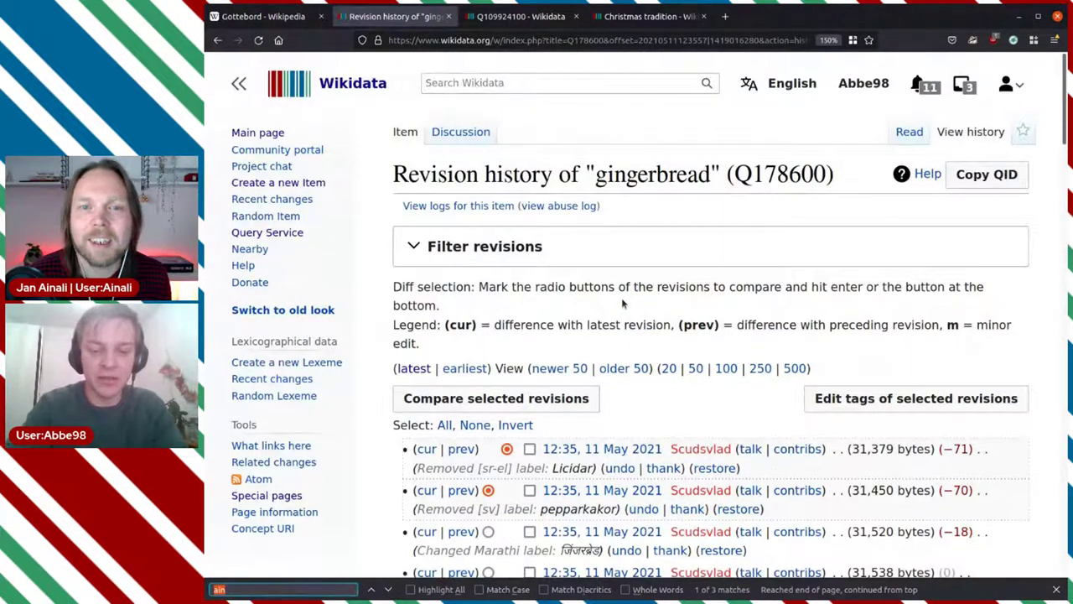
# Keep searching for the name while paging through progressively older 50-revision batches
pyautogui.write('aina')
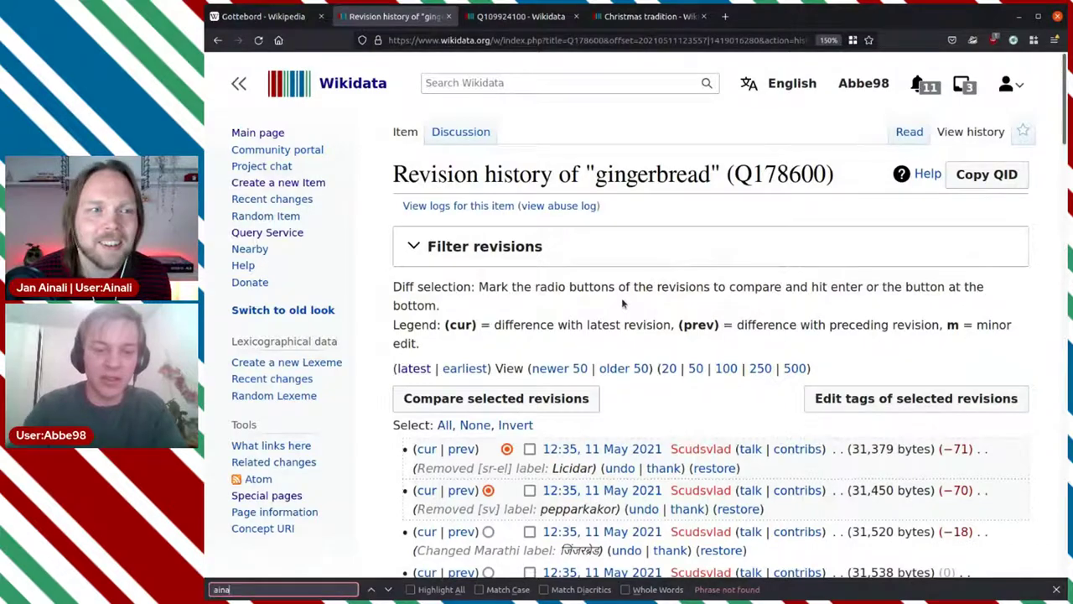
pyautogui.scroll(-10, 663, 293)
pyautogui.scroll(-10, 708, 288)
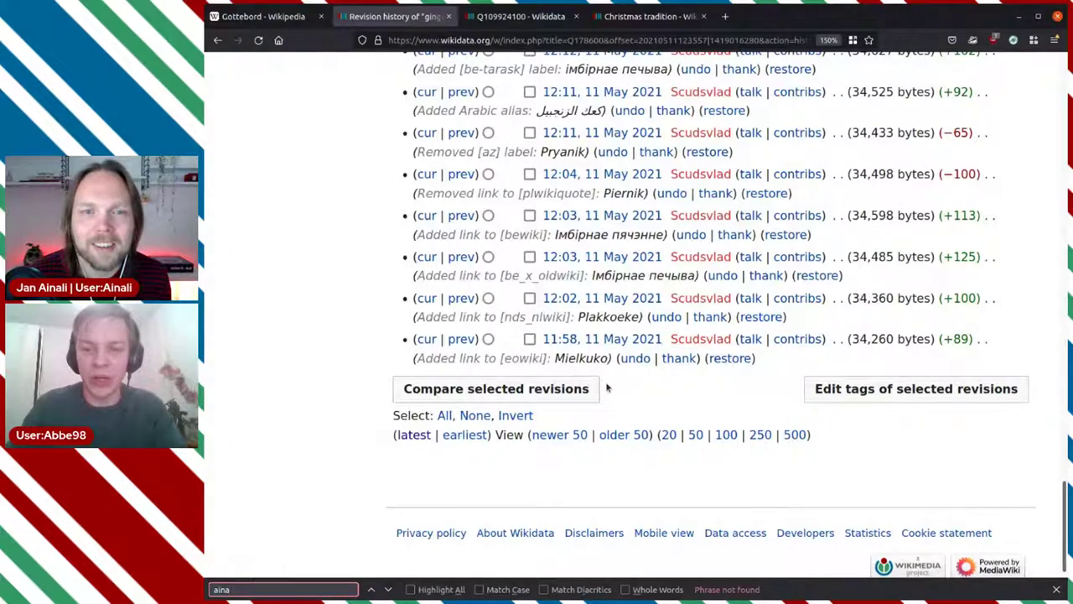
pyautogui.click(624, 435)
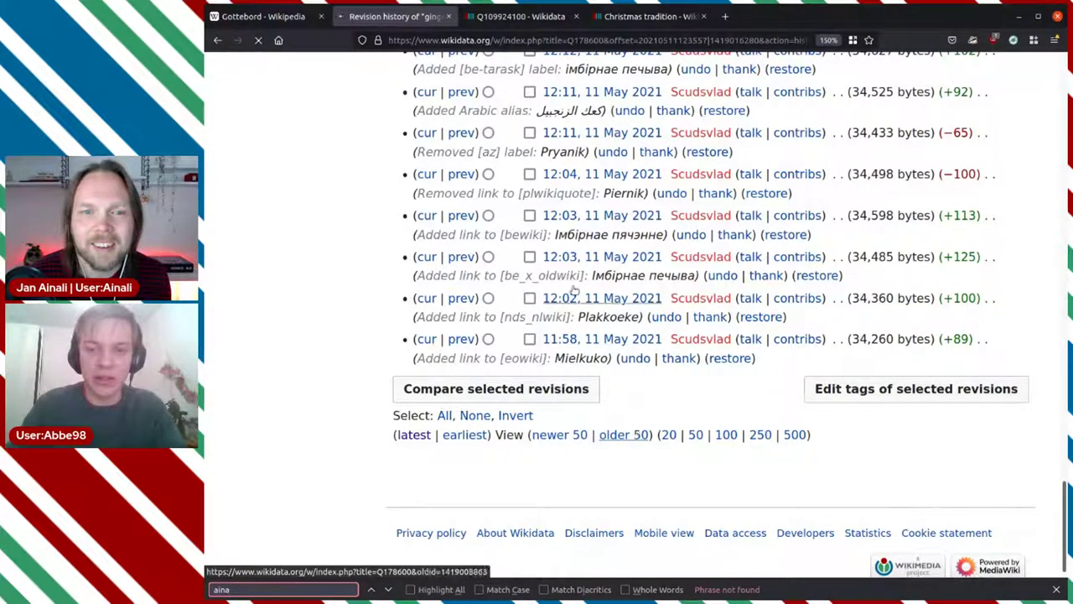
pyautogui.scroll(-20, 628, 257)
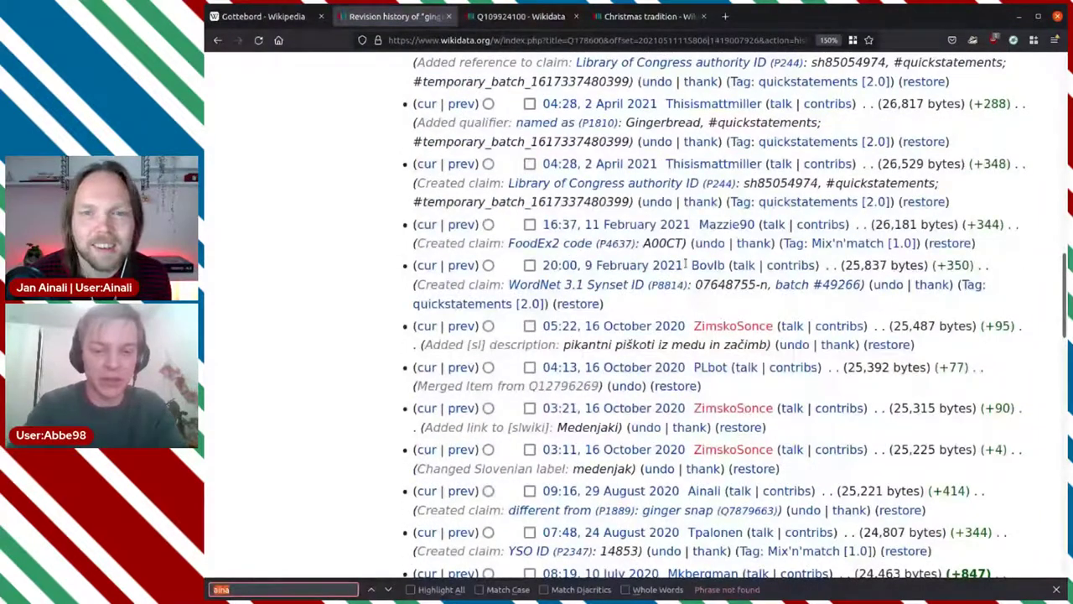
pyautogui.hotkey('ctrl', 'f')
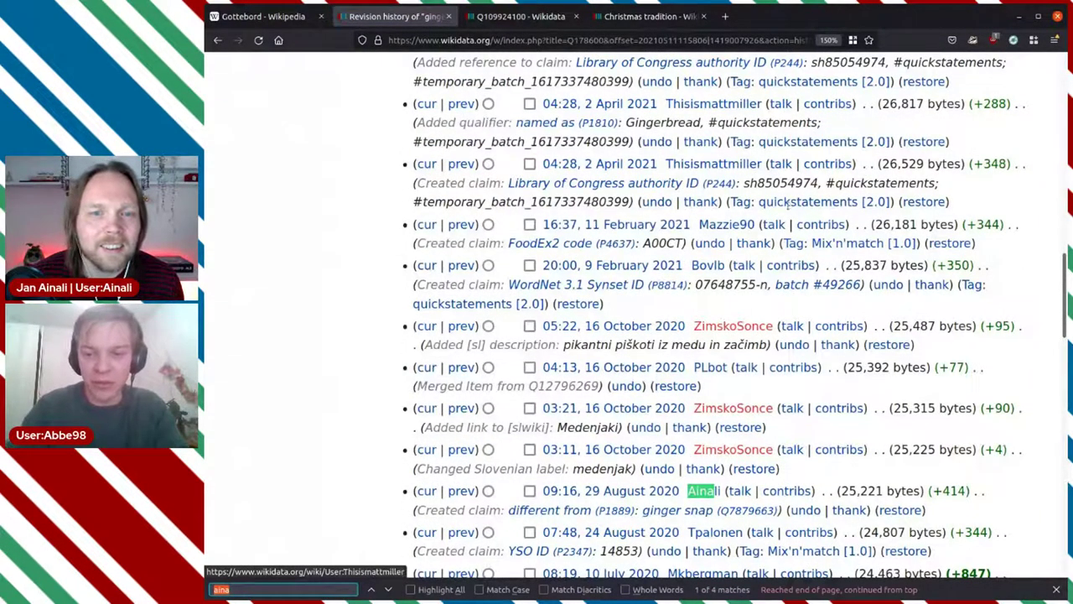
pyautogui.scroll(-1, 937, 492)
pyautogui.scroll(-15, 937, 492)
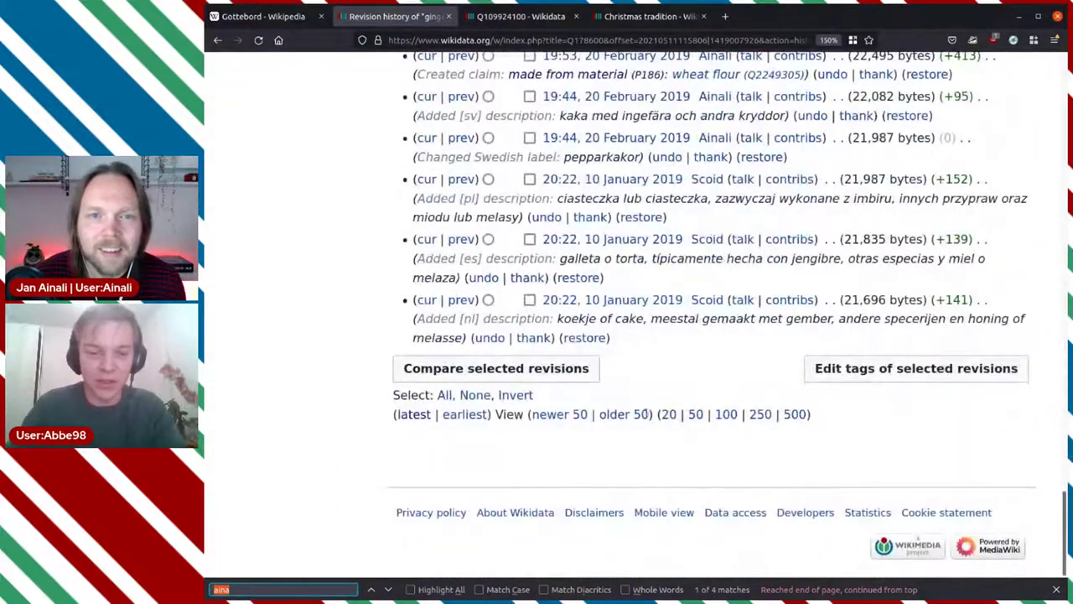
pyautogui.click(627, 414)
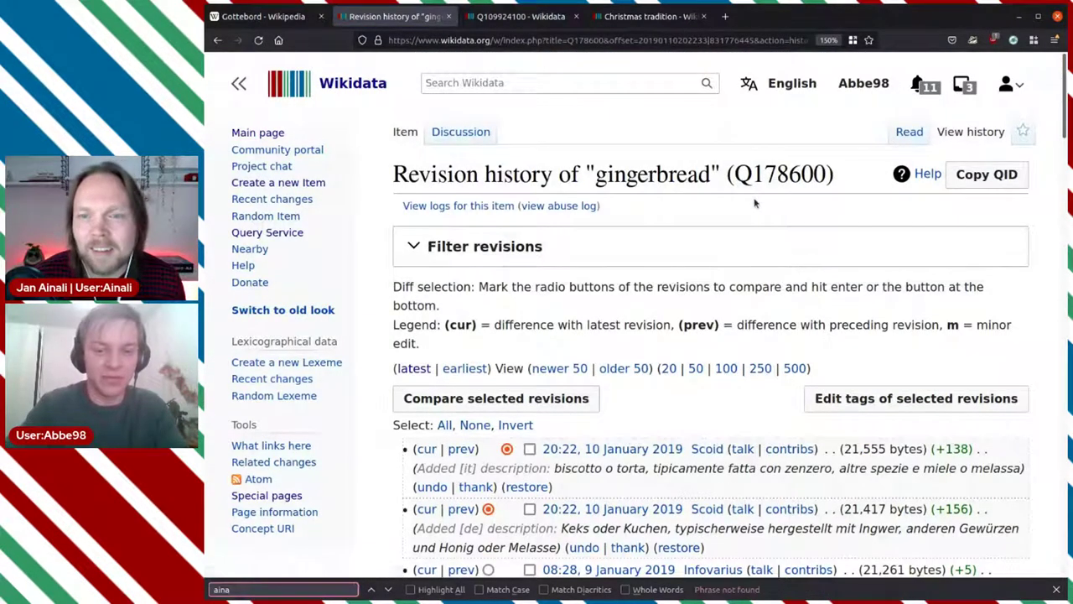
pyautogui.press('BackSpace')
pyautogui.press('BackSpace')
pyautogui.press('BackSpace')
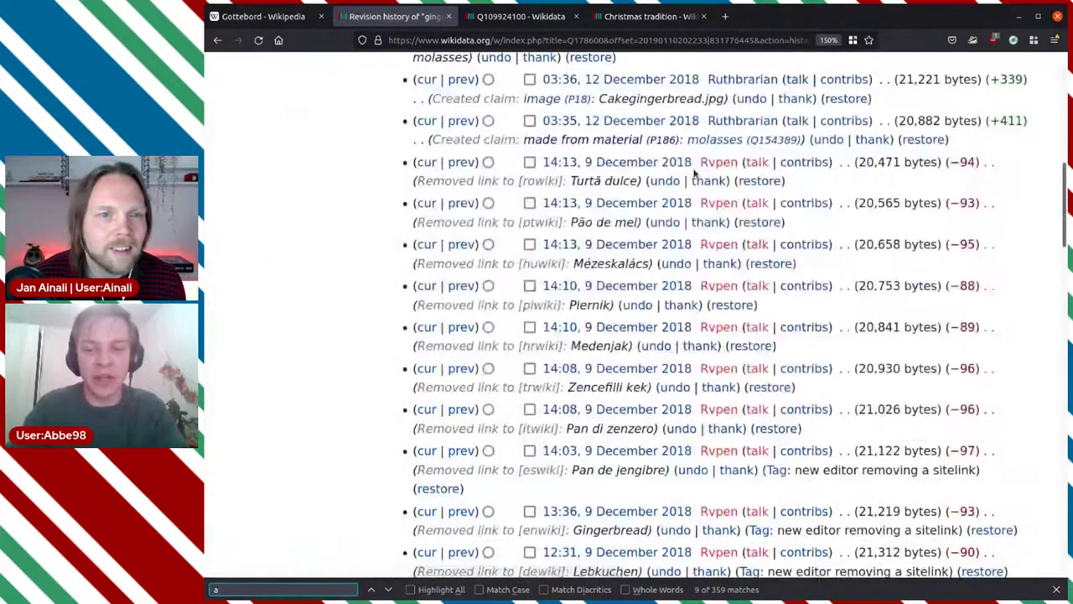
pyautogui.scroll(-15, 694, 172)
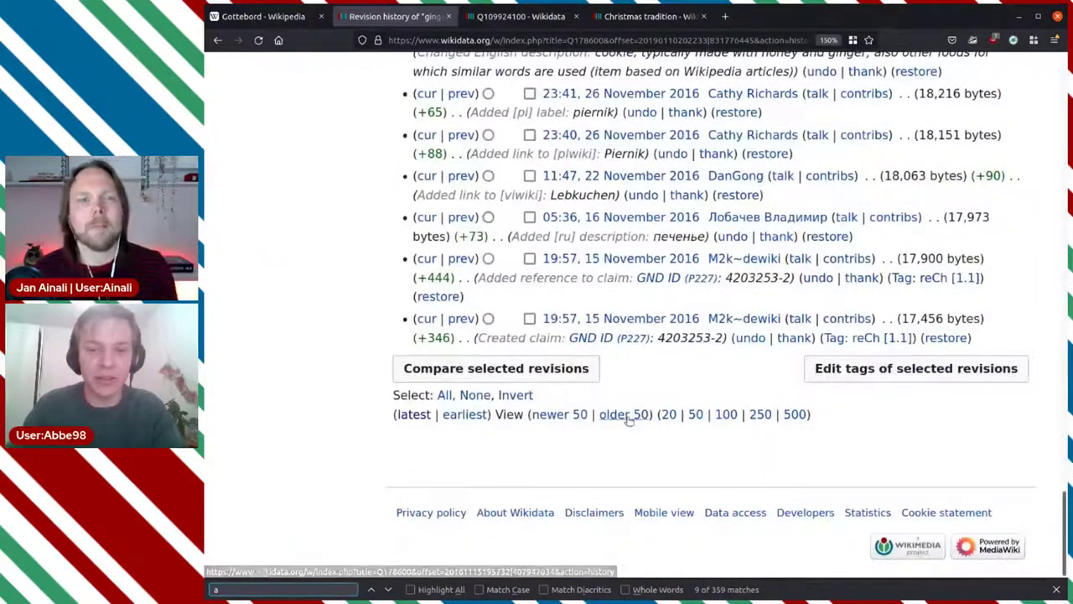
pyautogui.click(625, 415)
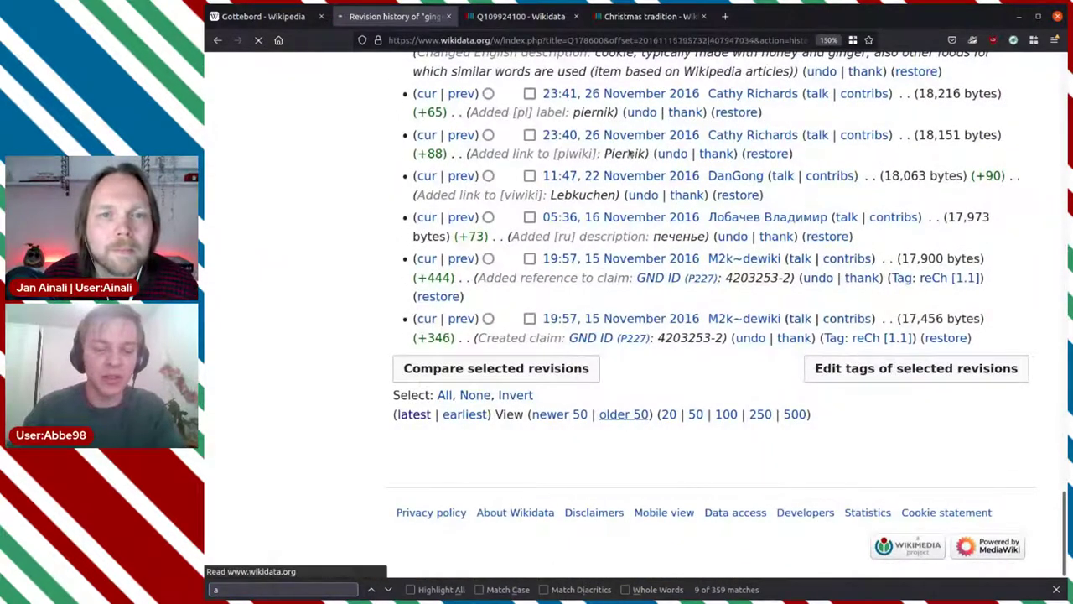
pyautogui.write('ina')
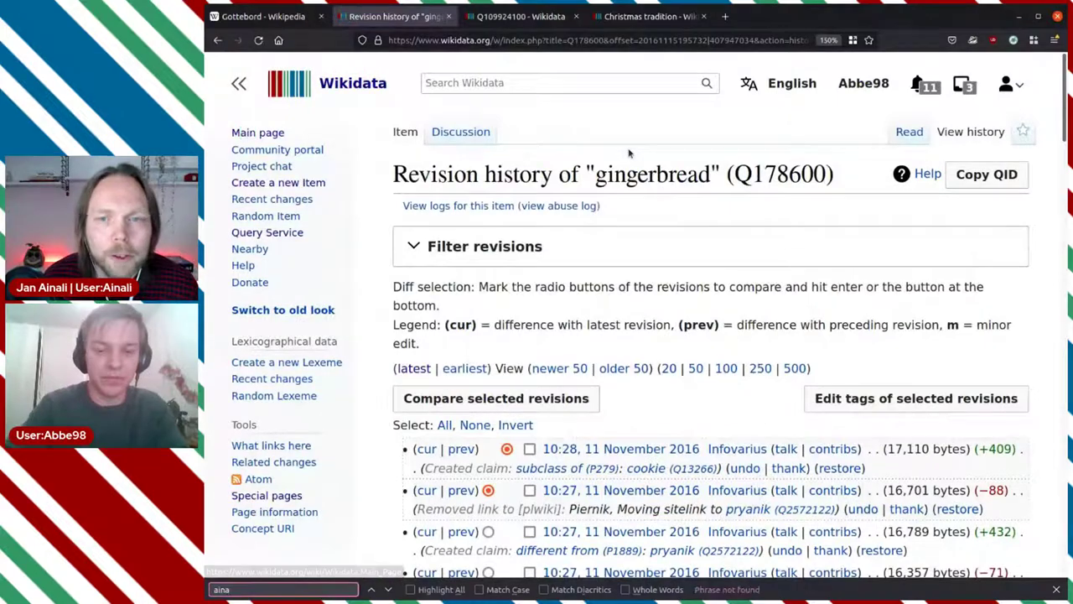
# Return to the newer revisions, then open the gingerbread item and scroll through its statements
pyautogui.click(285, 20)
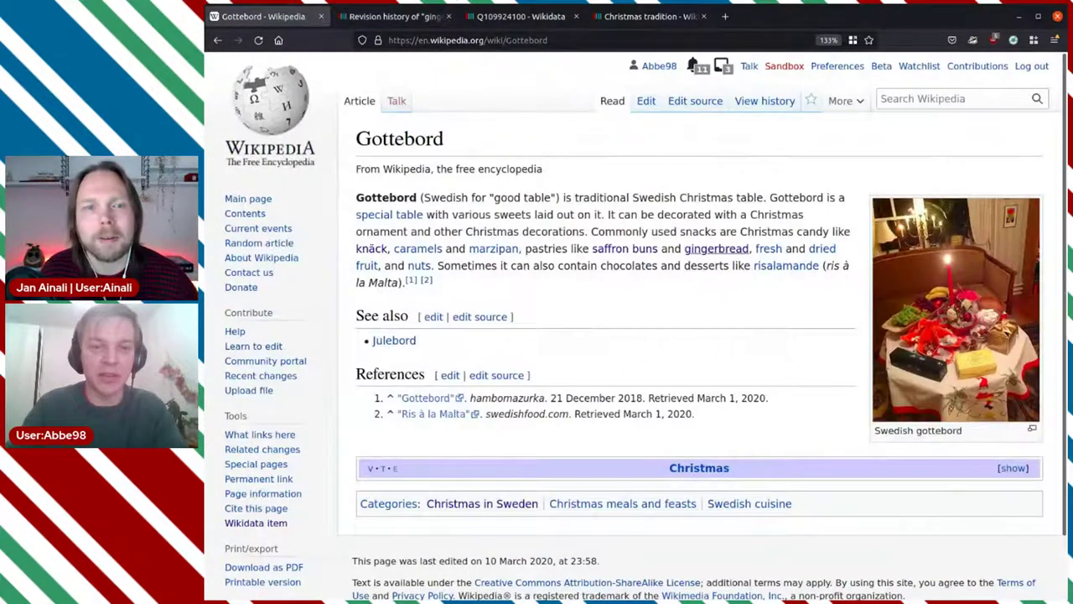
pyautogui.click(356, 18)
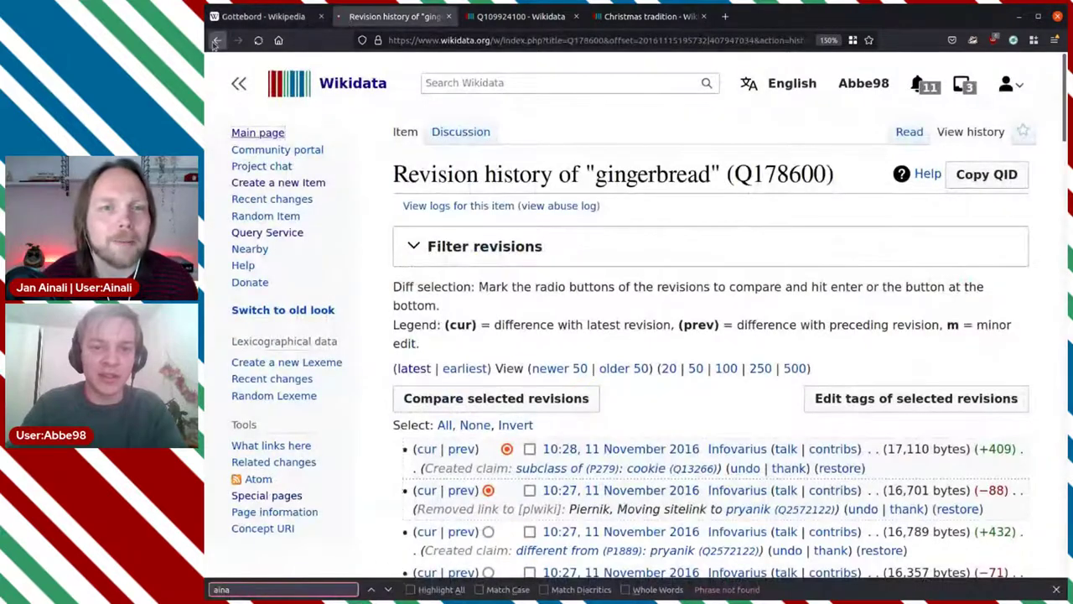
pyautogui.click(216, 40)
pyautogui.scroll(15, 638, 160)
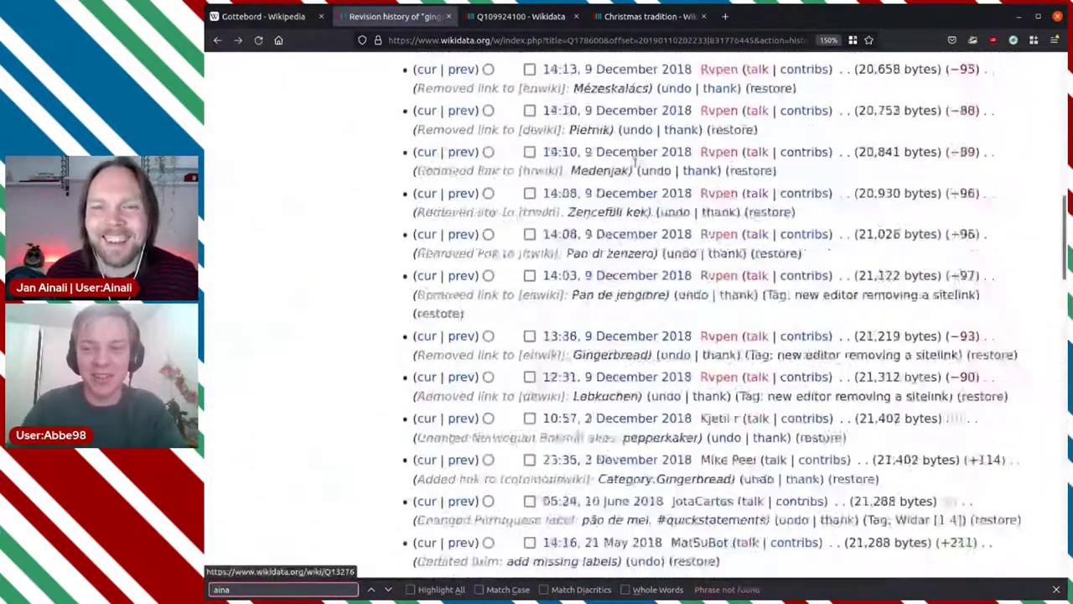
pyautogui.scroll(10, 634, 159)
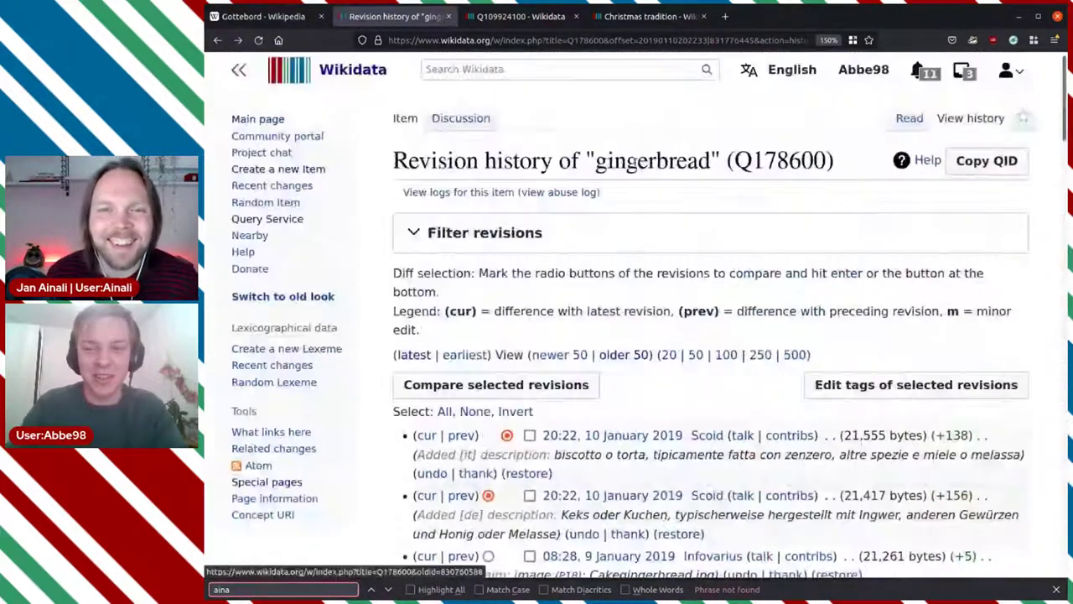
pyautogui.click(400, 126)
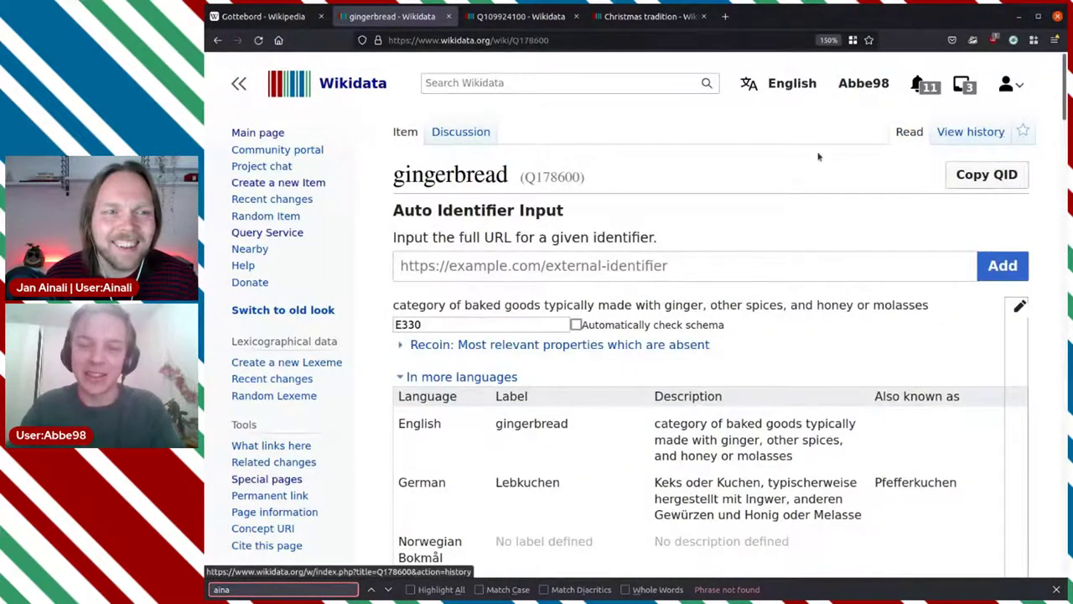
pyautogui.scroll(-4, 683, 131)
pyautogui.scroll(-2, 682, 91)
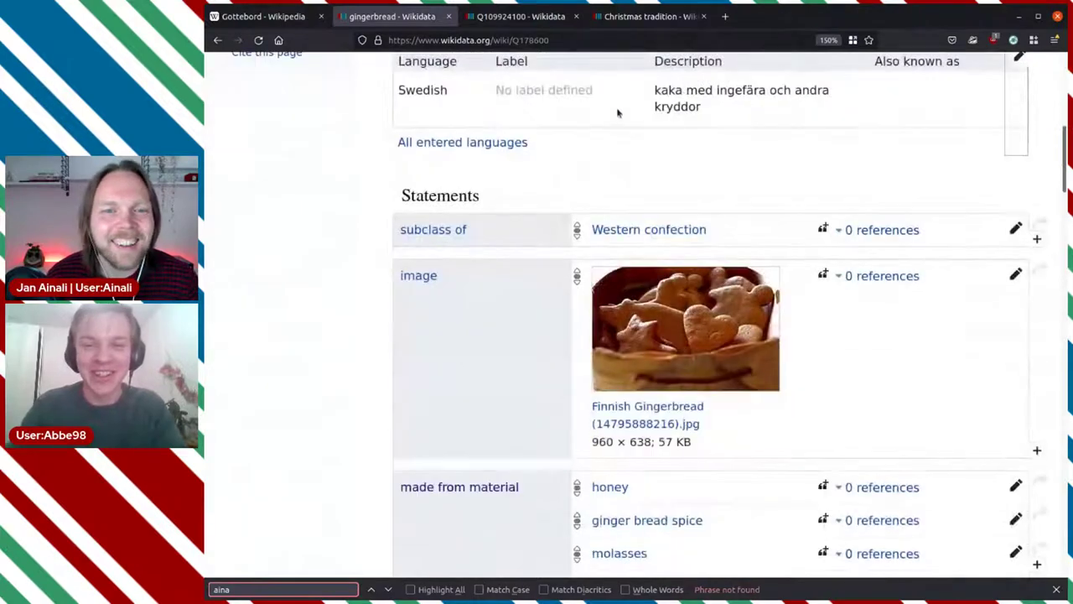
pyautogui.scroll(-2, 612, 115)
pyautogui.scroll(-5, 613, 117)
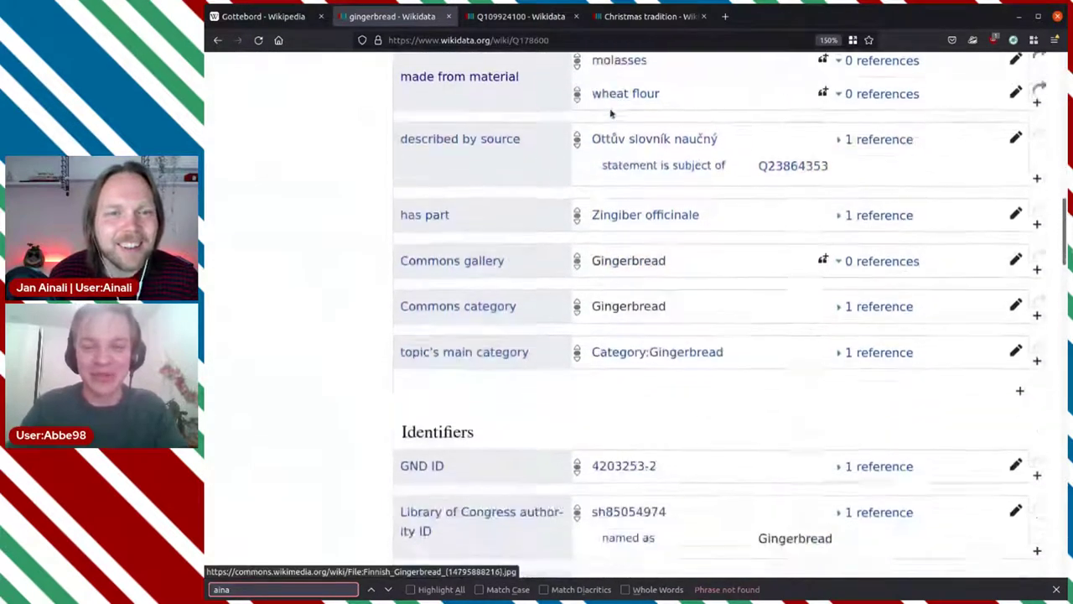
pyautogui.scroll(-4, 612, 117)
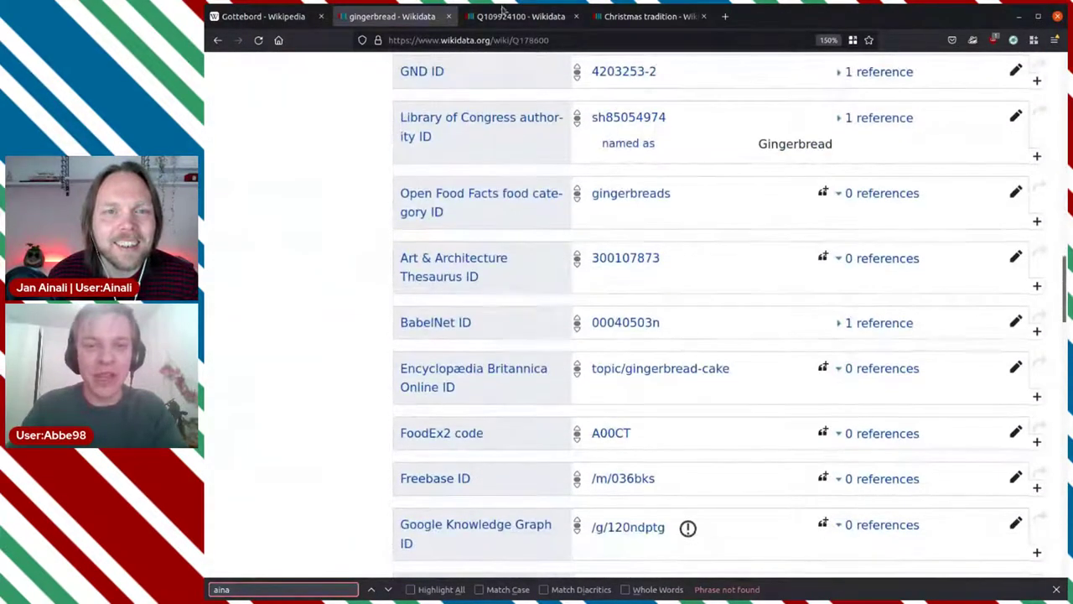
# From the Christmas in Sweden category, open the Glögg and Små grodorna articles in new tabs
pyautogui.click(448, 17)
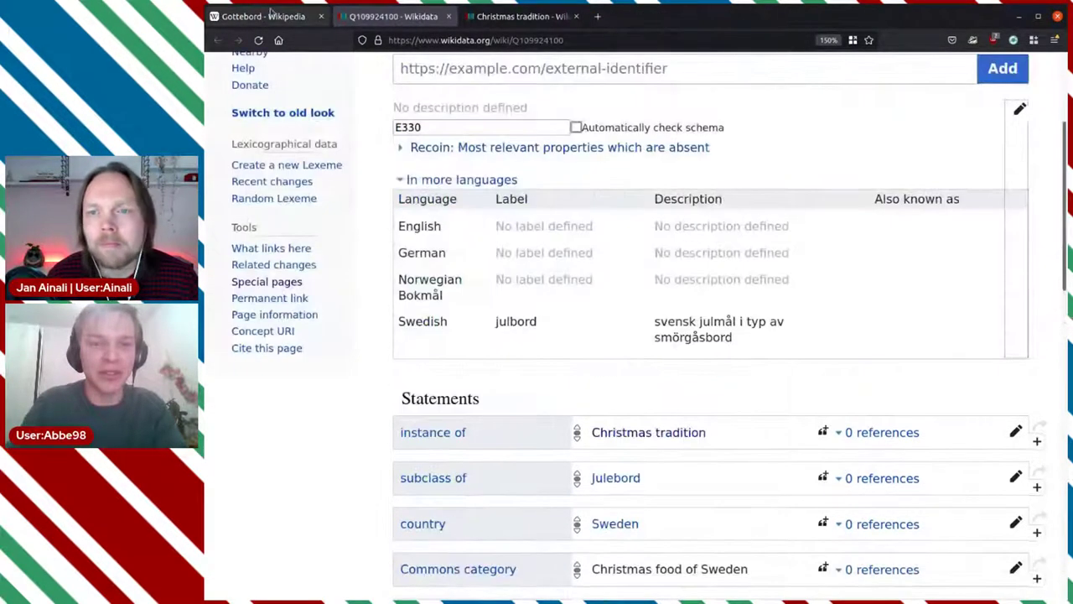
pyautogui.click(264, 16)
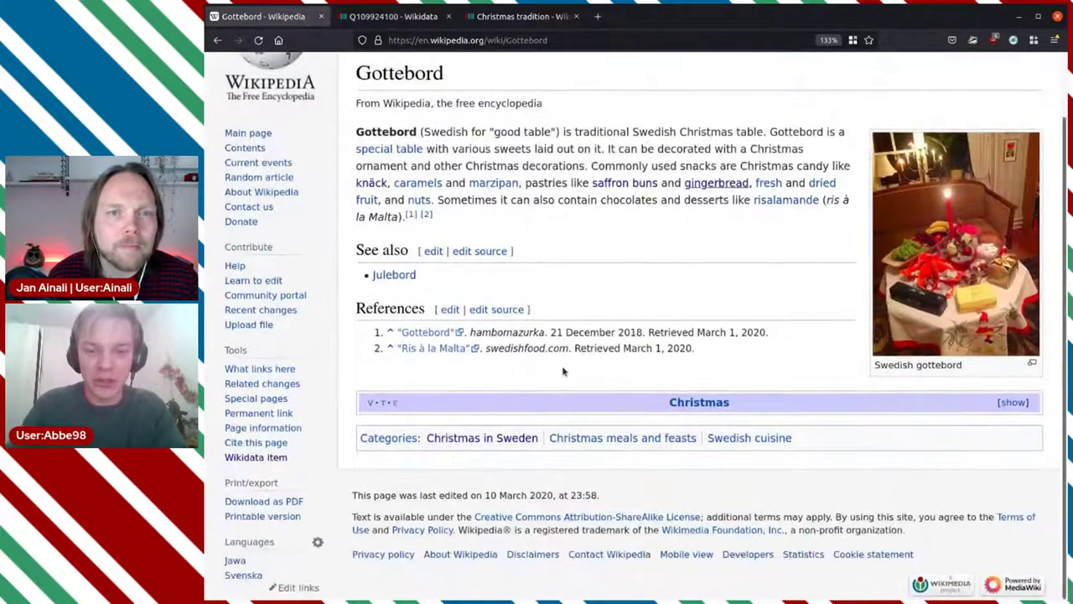
pyautogui.click(496, 439)
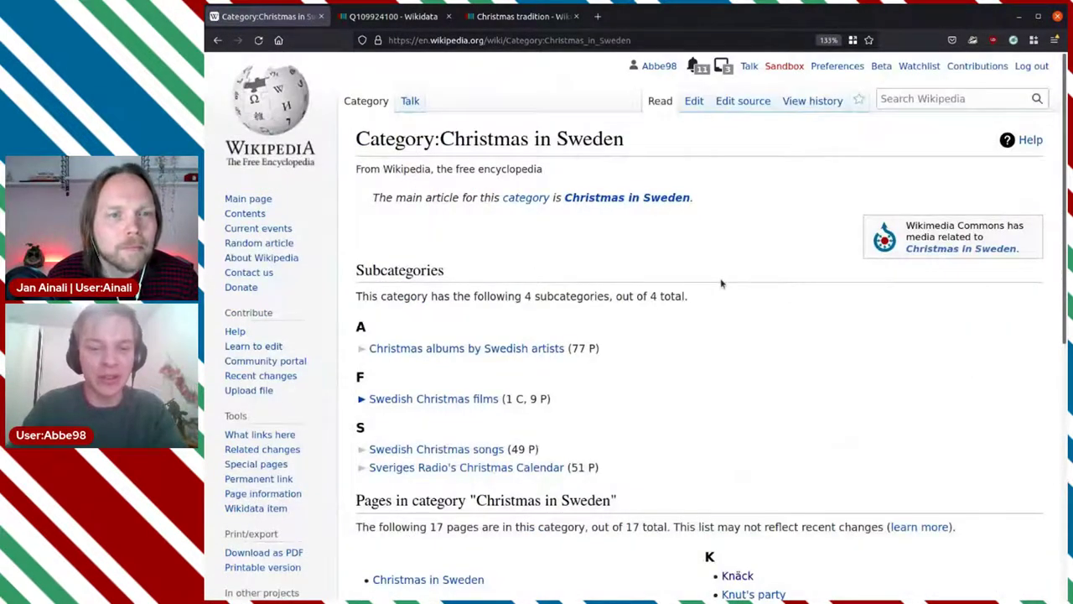
pyautogui.scroll(-4, 719, 283)
pyautogui.scroll(-2, 868, 222)
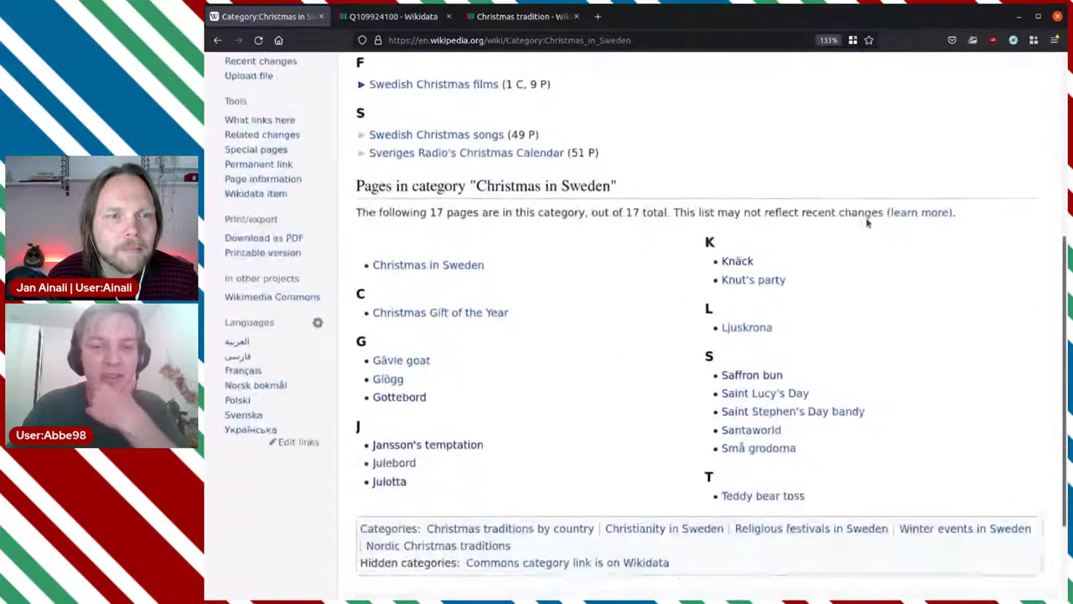
pyautogui.scroll(-1, 868, 222)
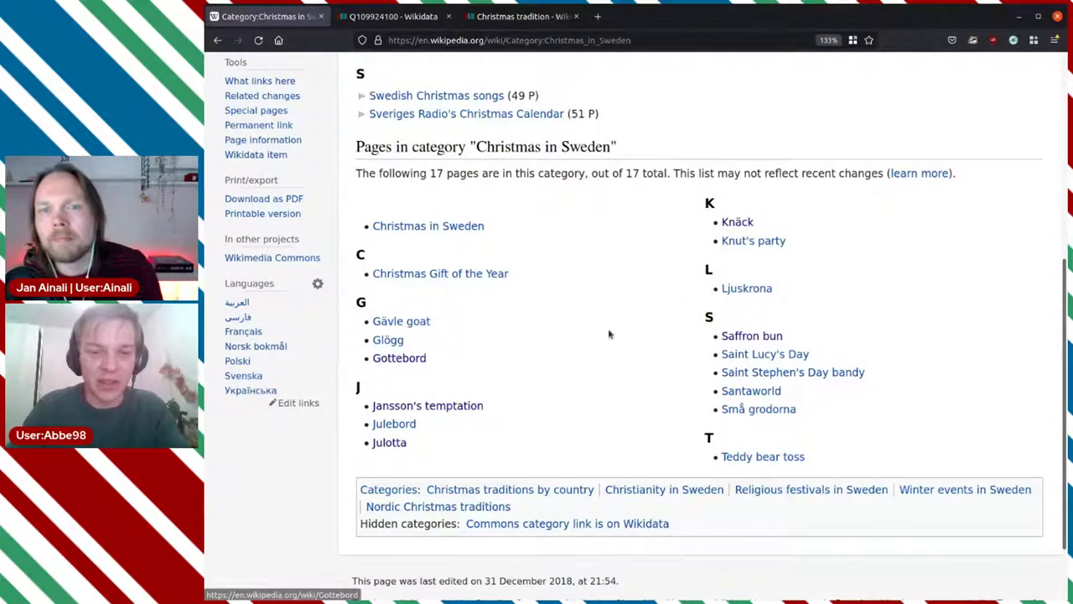
pyautogui.middleClick(394, 340)
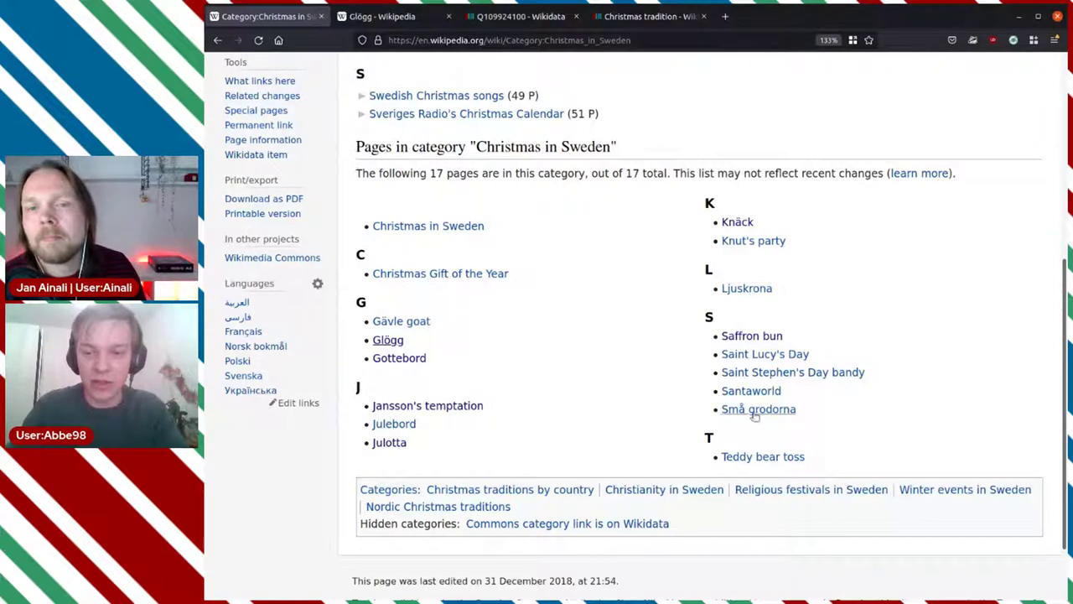
pyautogui.moveTo(742, 416)
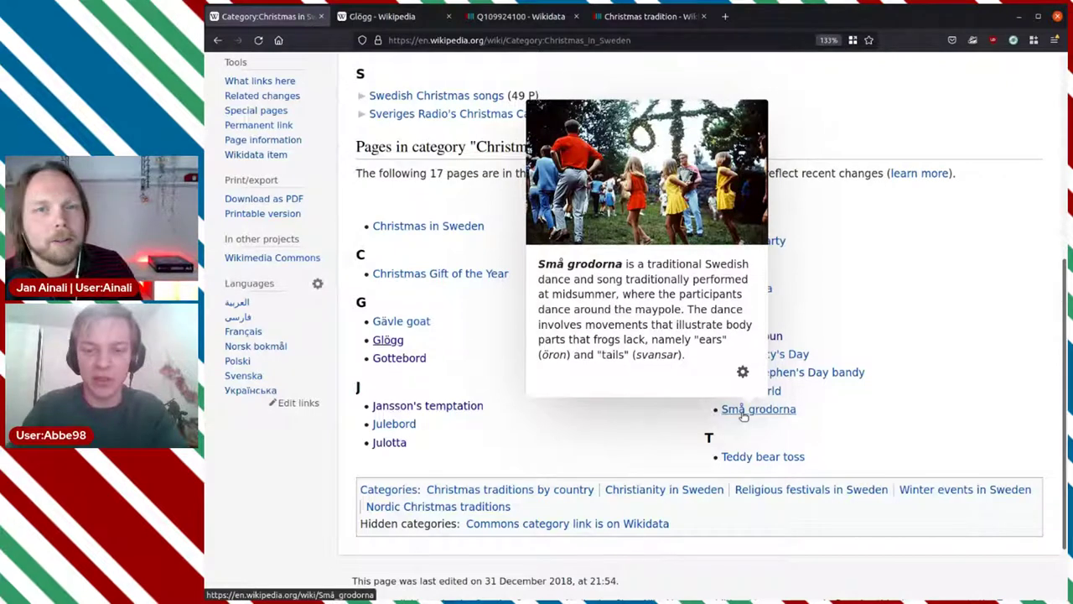
pyautogui.middleClick(743, 411)
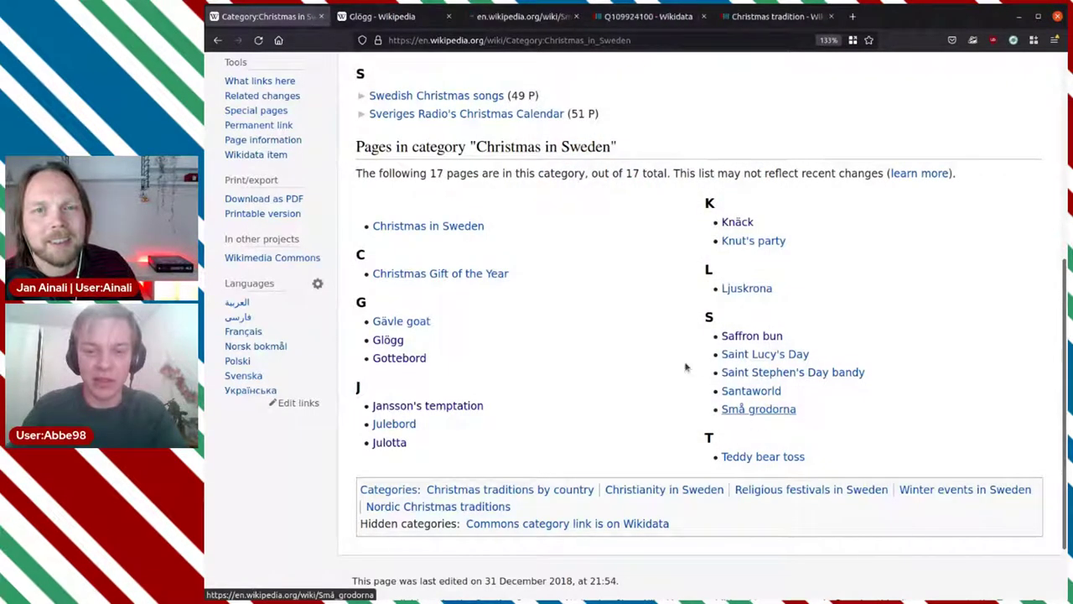
# Read the Små grodorna article's sentence about dancing around the Christmas tree, then close it
pyautogui.click(518, 16)
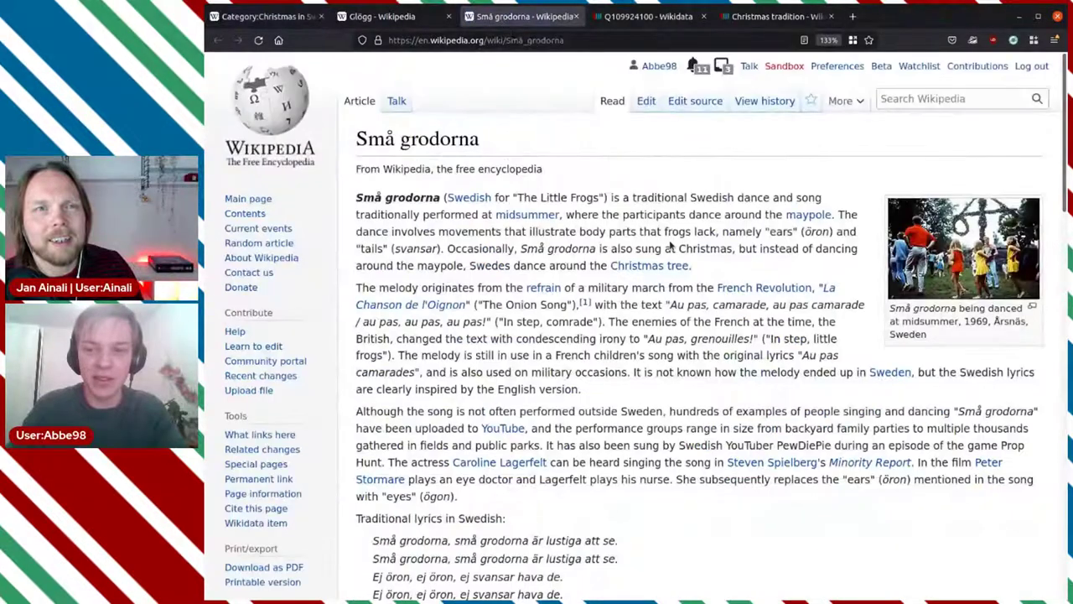
pyautogui.scroll(-3, 670, 245)
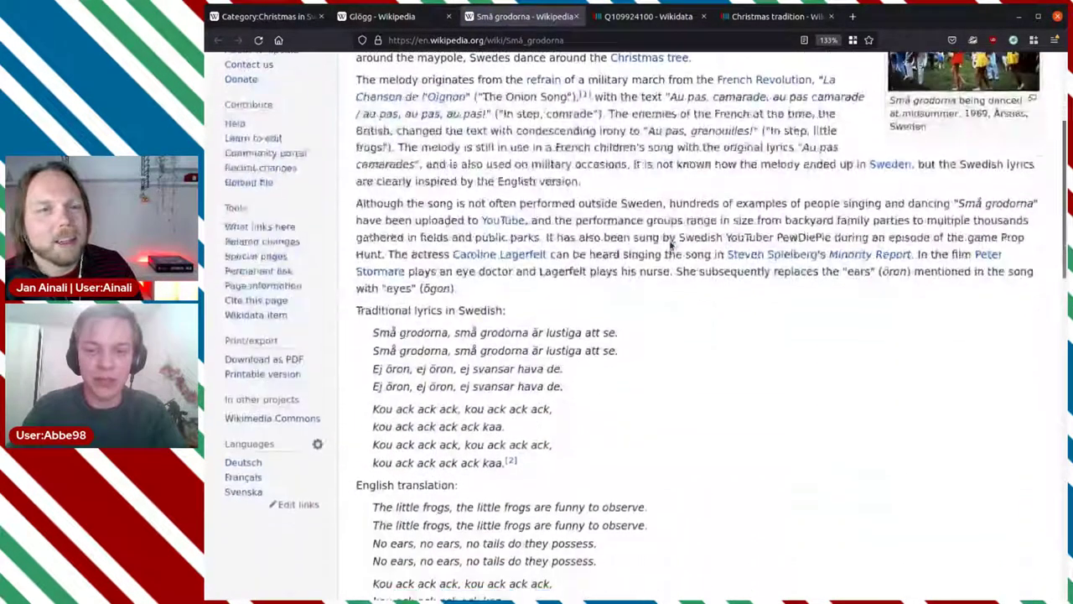
pyautogui.scroll(3, 671, 245)
pyautogui.scroll(-12, 670, 245)
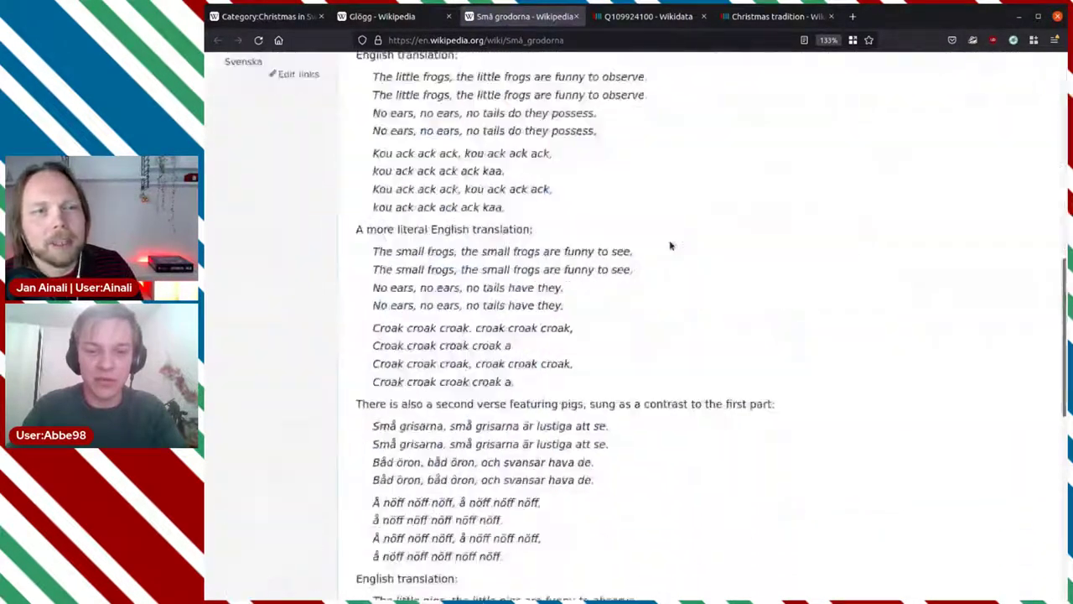
pyautogui.scroll(5, 671, 244)
pyautogui.scroll(6, 670, 244)
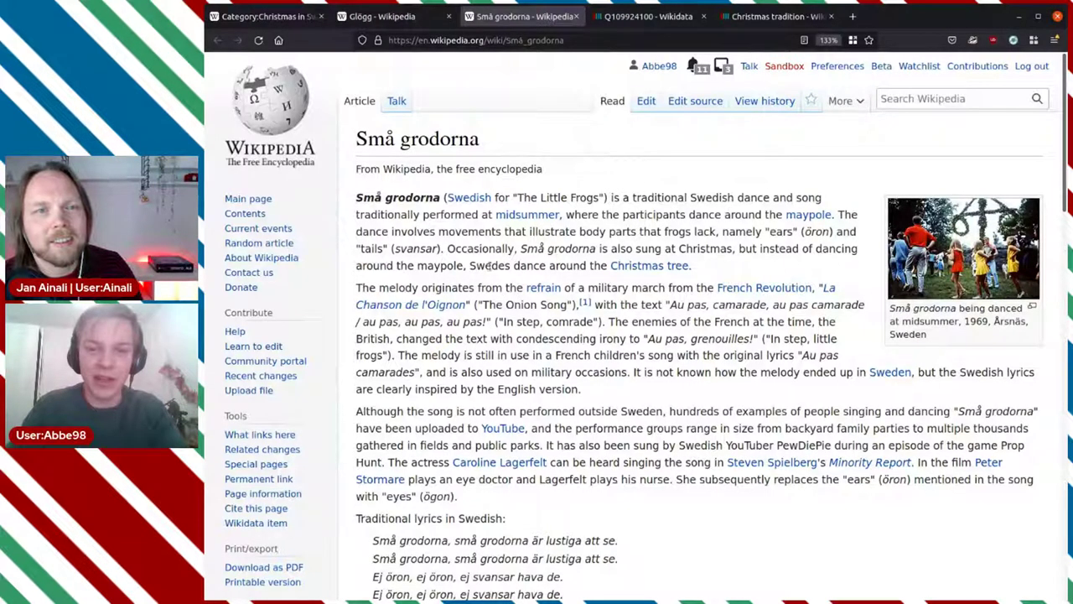
pyautogui.moveTo(472, 265); pyautogui.dragTo(707, 272)
pyautogui.click(737, 271)
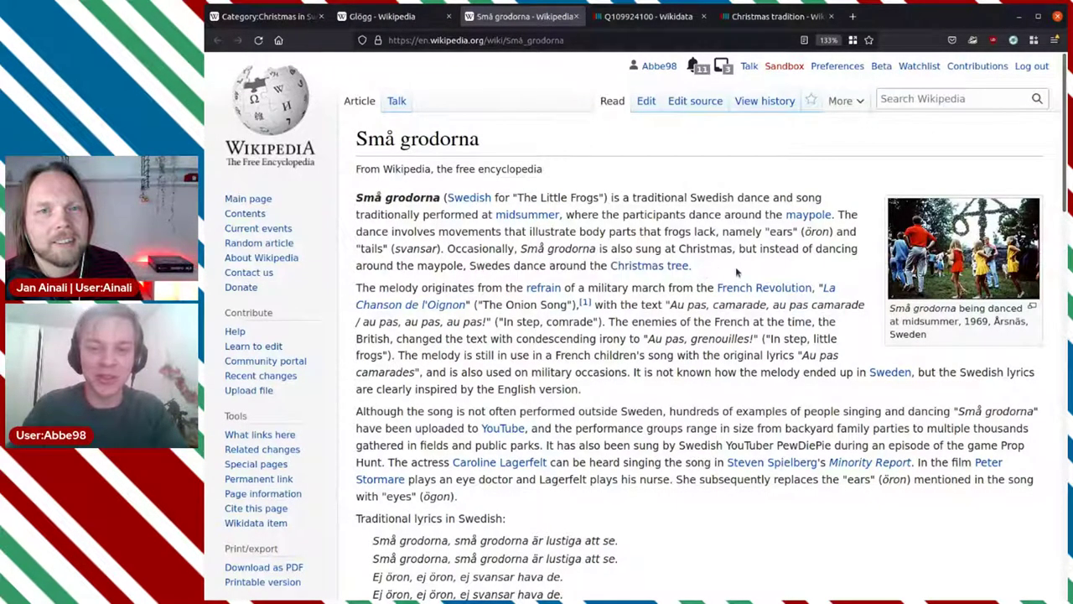
pyautogui.click(576, 18)
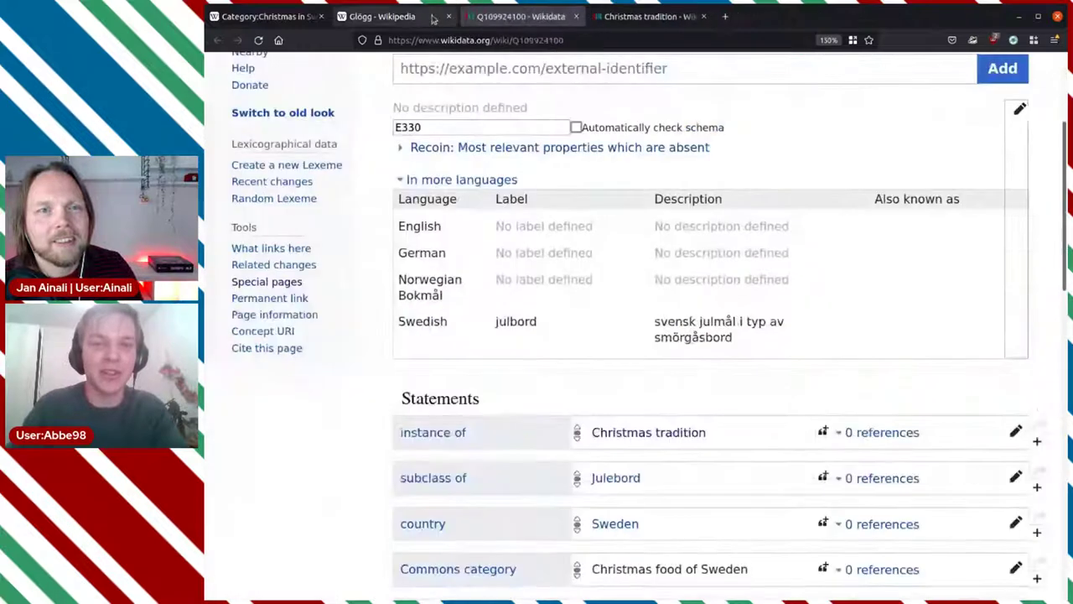
# Scroll through the Glögg article on the spiced Nordic Christmas drink
pyautogui.click(405, 17)
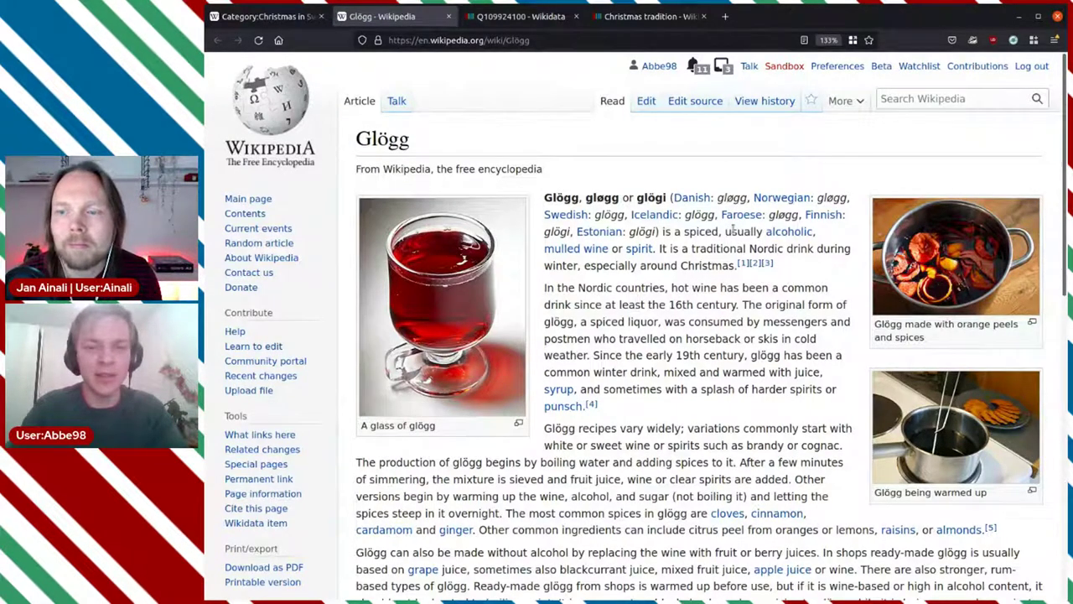
pyautogui.scroll(-4, 734, 228)
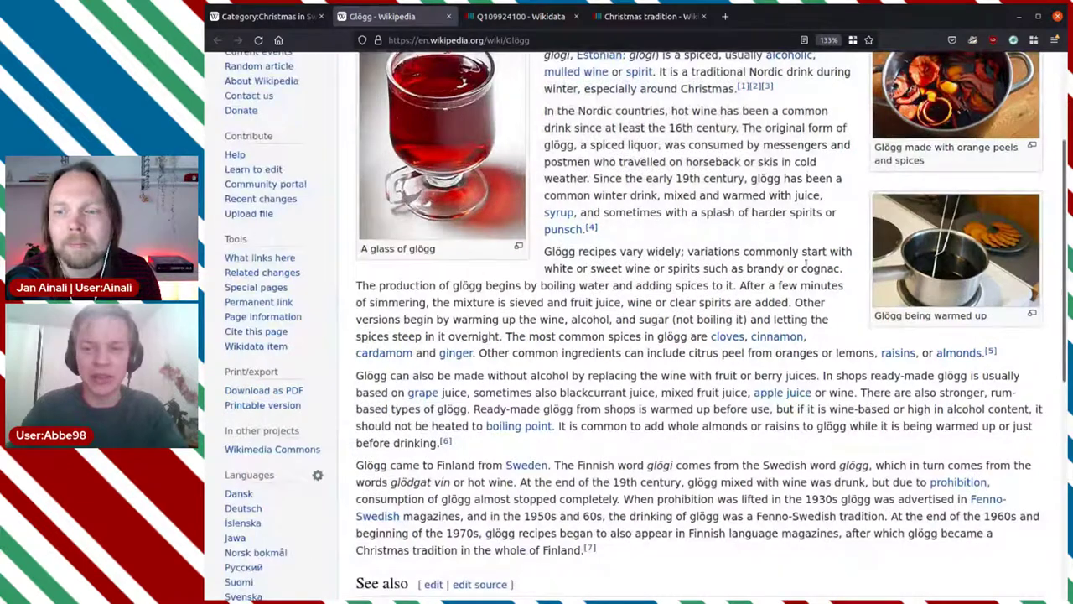
pyautogui.scroll(4, 746, 216)
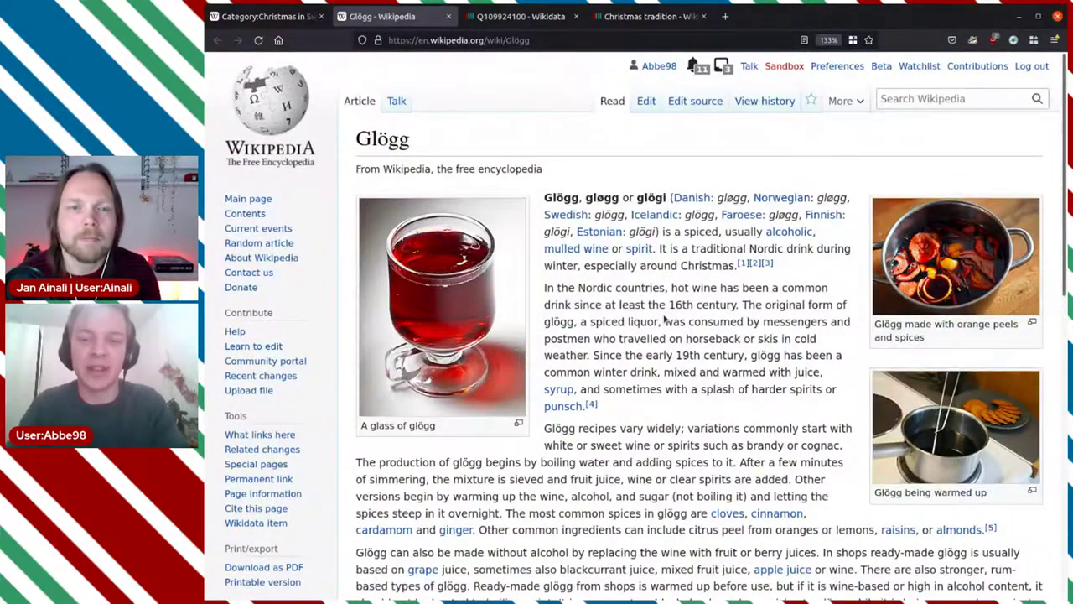
pyautogui.scroll(-4, 664, 317)
pyautogui.scroll(-2, 306, 459)
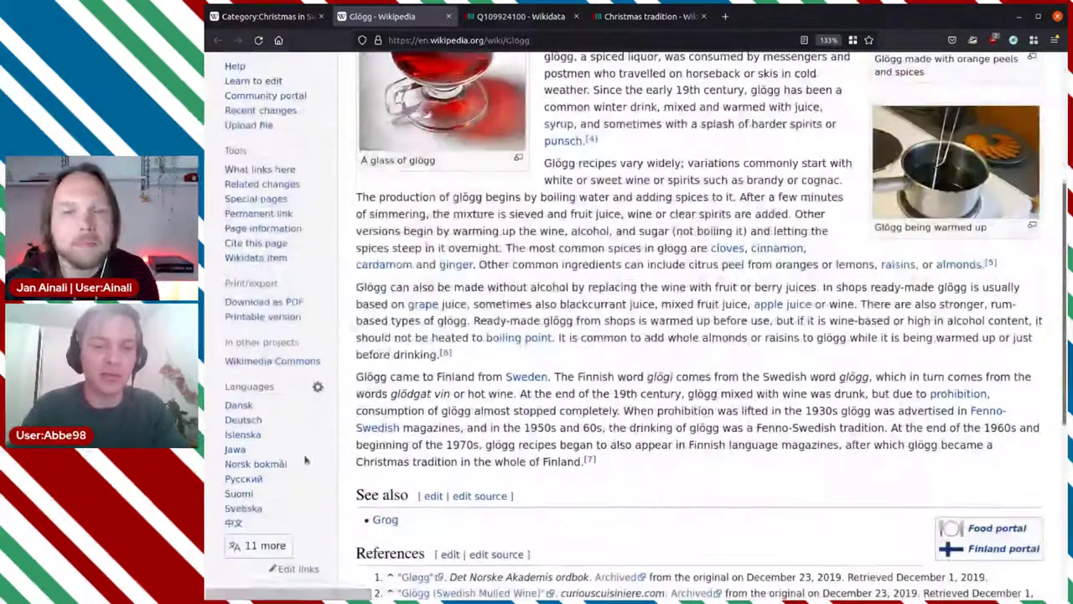
pyautogui.click(256, 257)
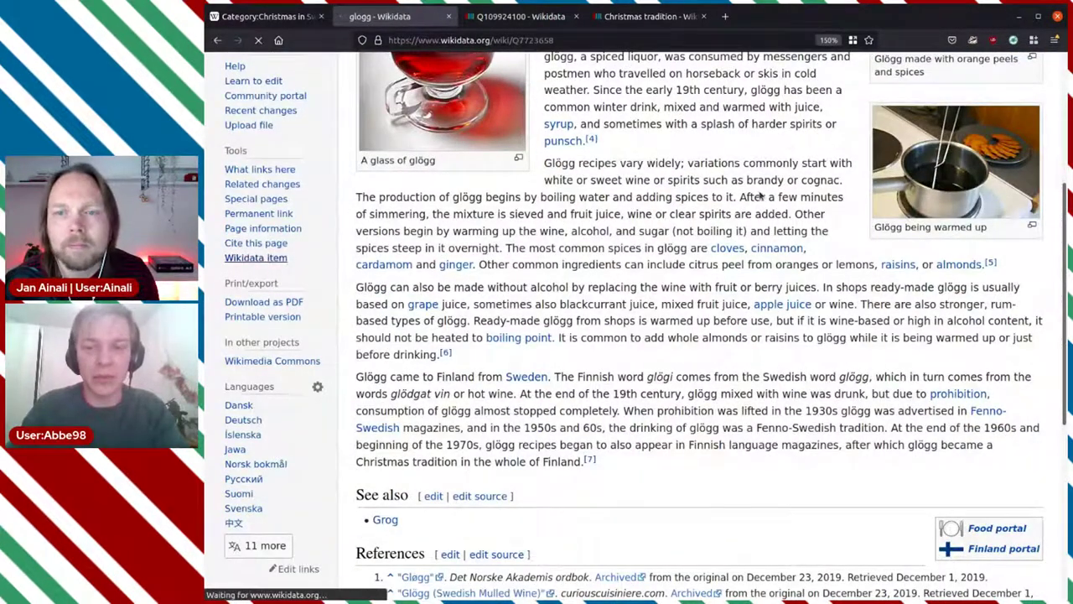
pyautogui.scroll(-4, 759, 252)
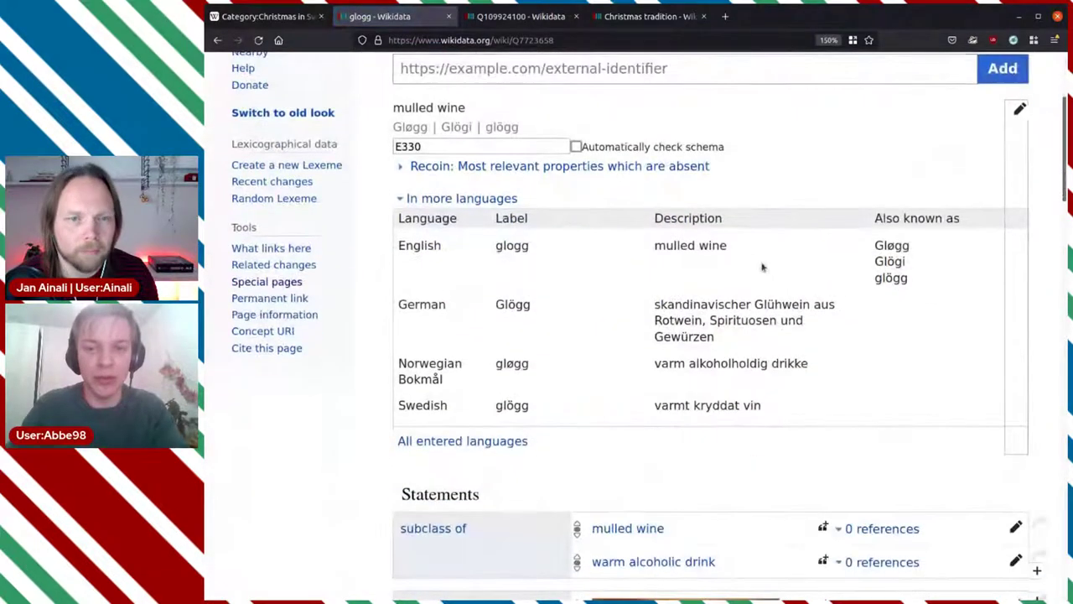
pyautogui.moveTo(726, 246); pyautogui.dragTo(651, 251)
pyautogui.click(647, 258)
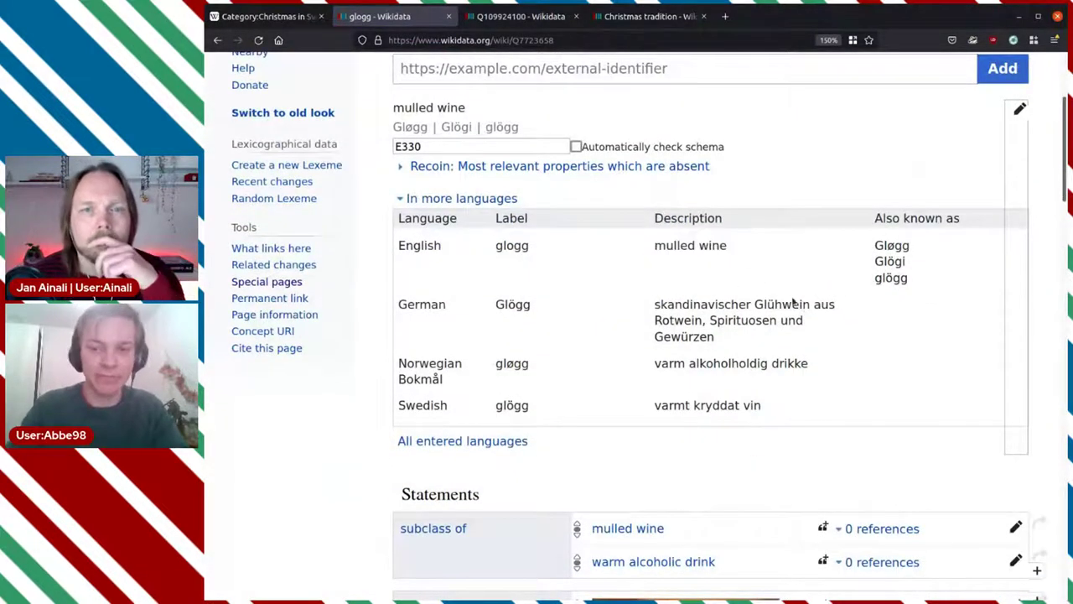
pyautogui.scroll(-4, 819, 327)
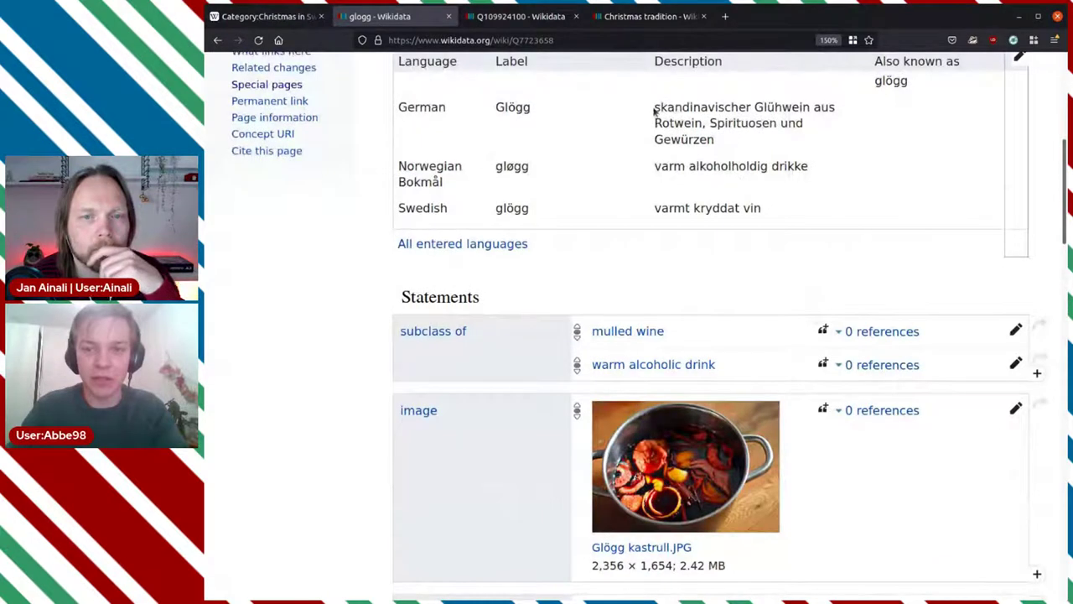
pyautogui.moveTo(652, 107); pyautogui.dragTo(858, 144)
pyautogui.click(868, 171)
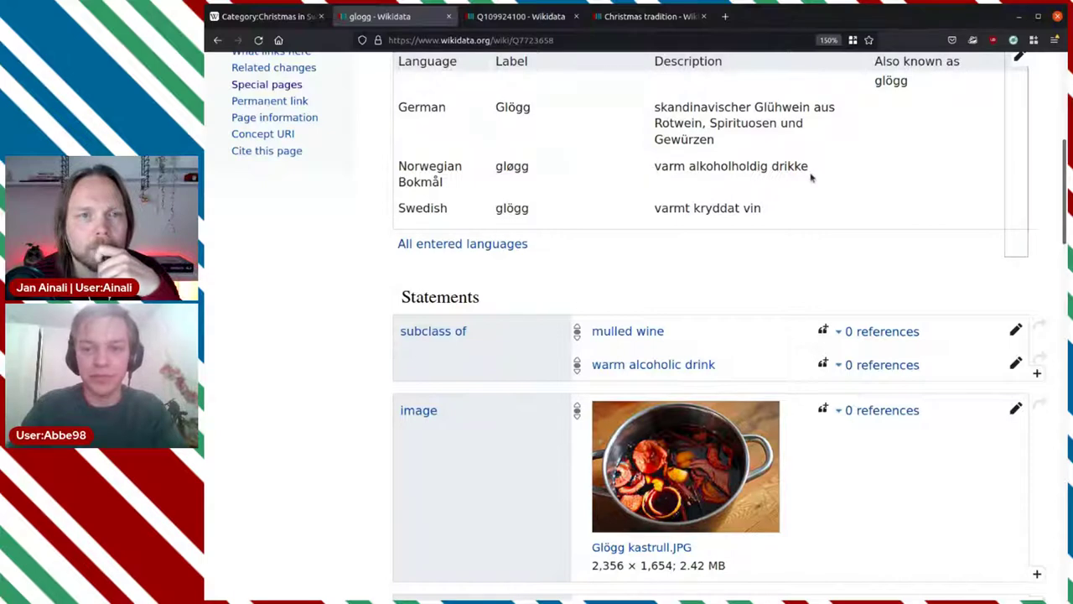
pyautogui.moveTo(671, 165); pyautogui.dragTo(848, 193)
pyautogui.click(848, 193)
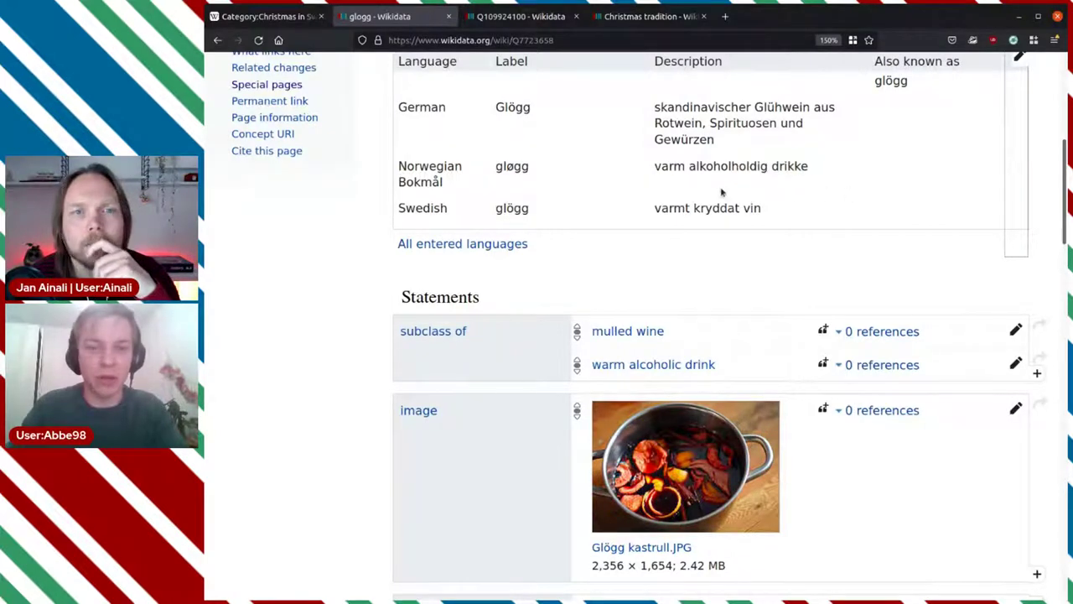
pyautogui.moveTo(652, 211); pyautogui.dragTo(788, 213)
pyautogui.click(788, 213)
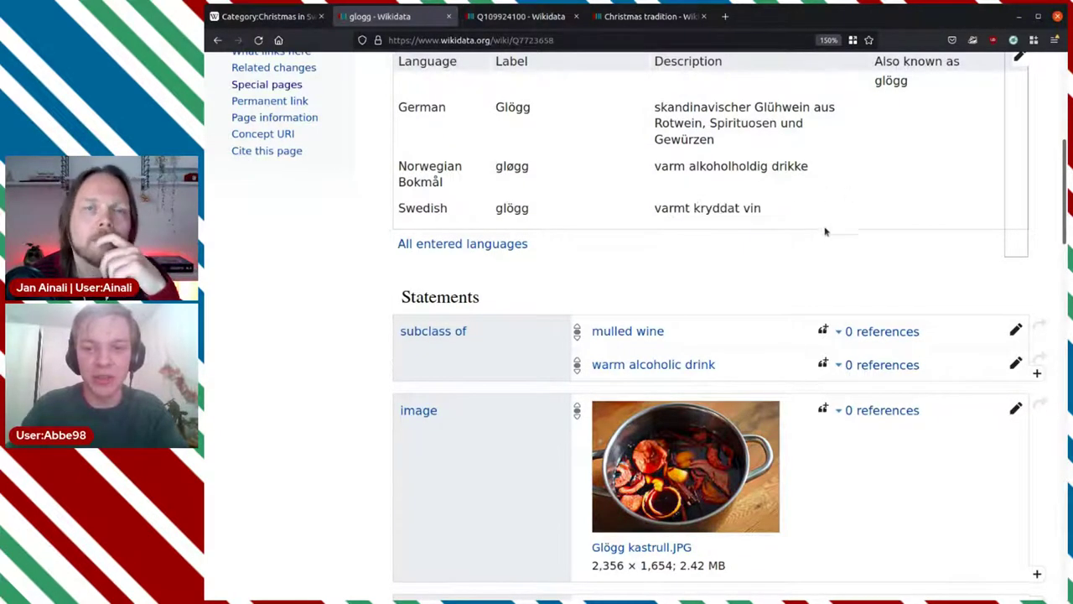
pyautogui.scroll(-3, 728, 230)
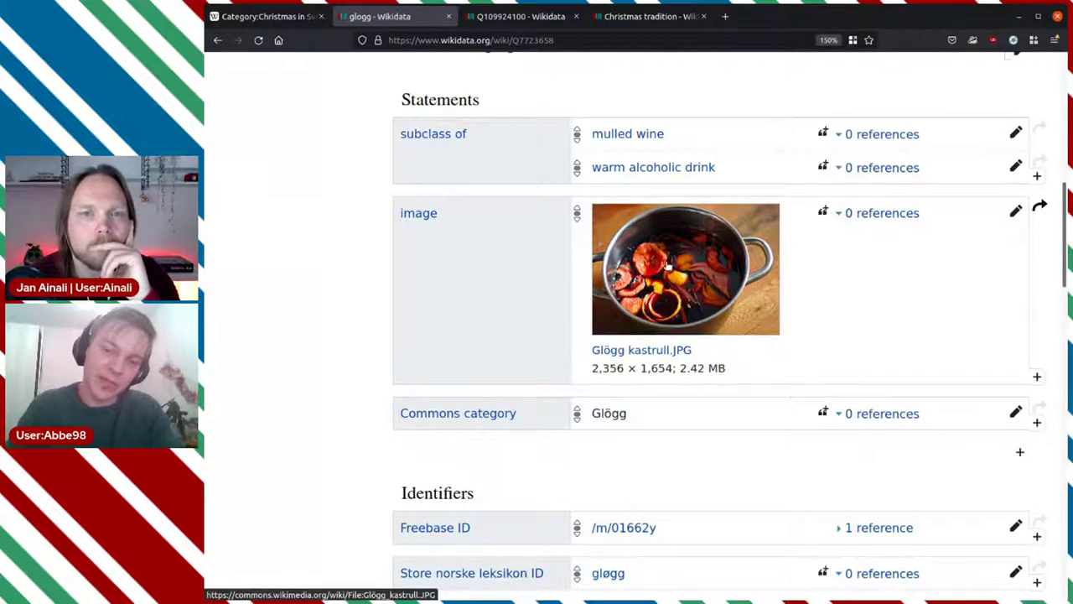
pyautogui.scroll(-2, 687, 251)
pyautogui.scroll(2, 702, 186)
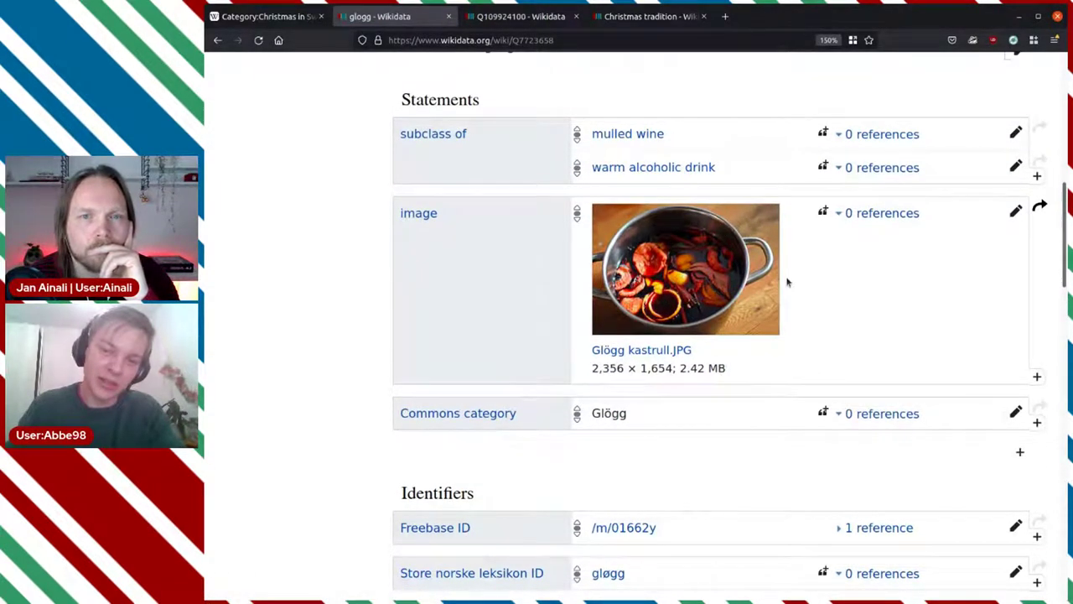
pyautogui.scroll(-2, 786, 282)
pyautogui.scroll(2, 786, 282)
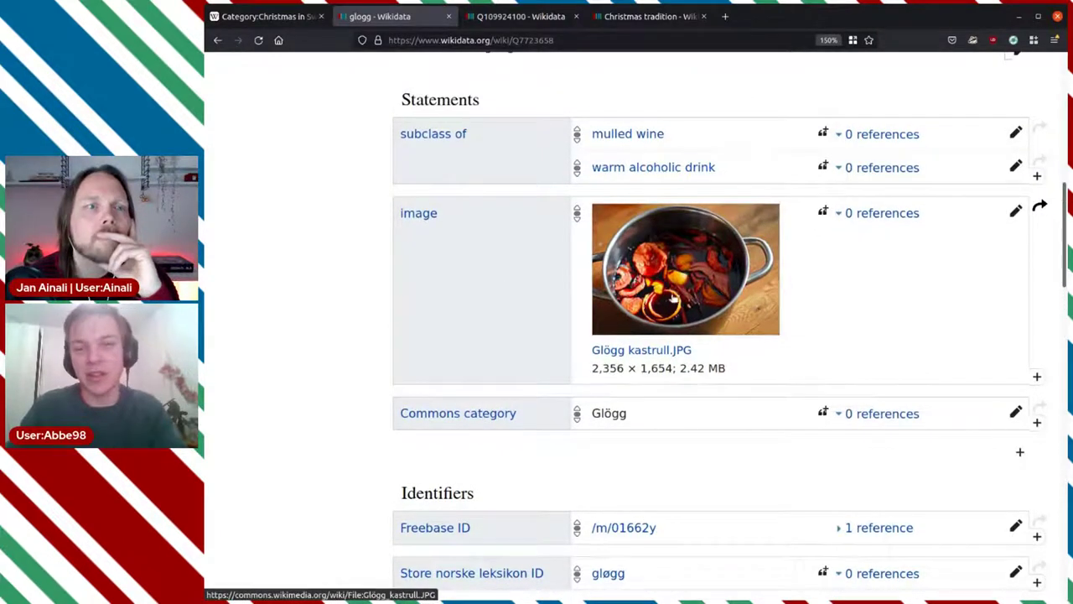
# Revisit the glögg Wikidata item, then enlarge the 'Glögg being warmed up' photo (Glogg.jpg)
pyautogui.click(217, 43)
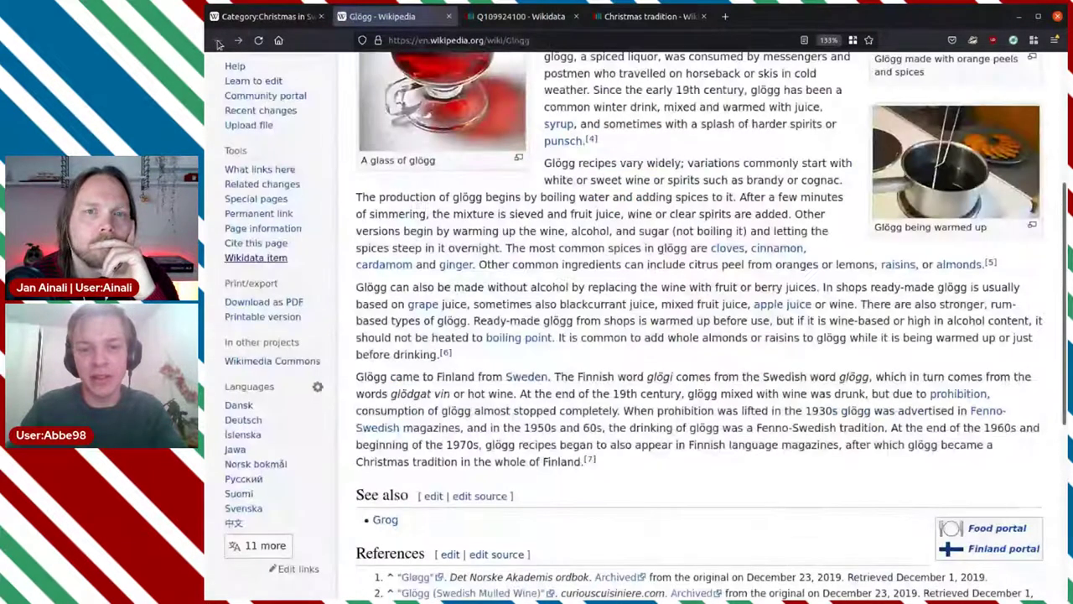
pyautogui.scroll(3, 783, 268)
pyautogui.scroll(1, 988, 362)
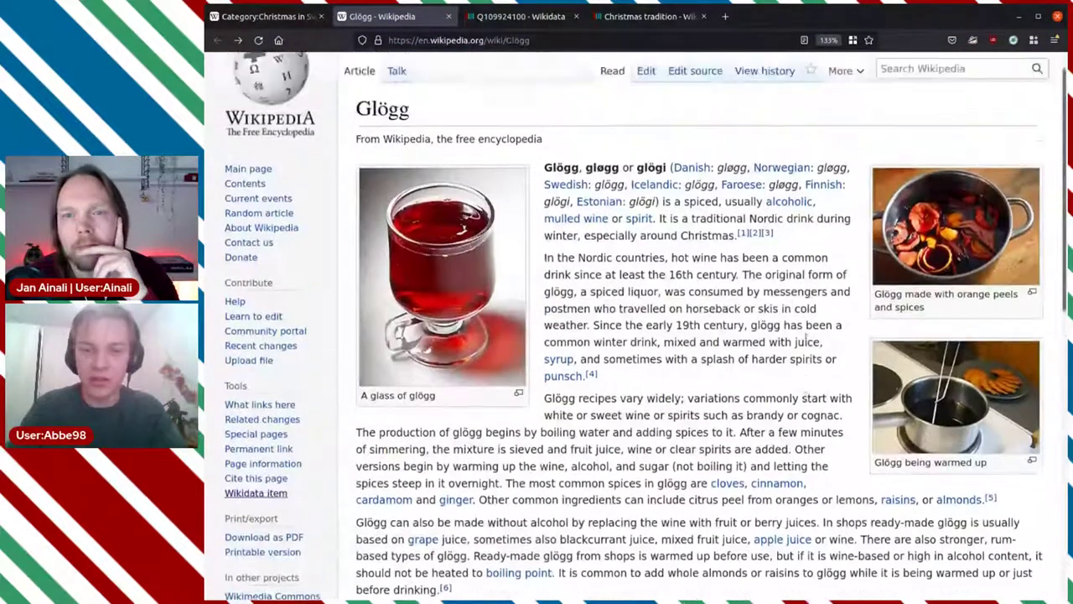
pyautogui.scroll(-5, 303, 150)
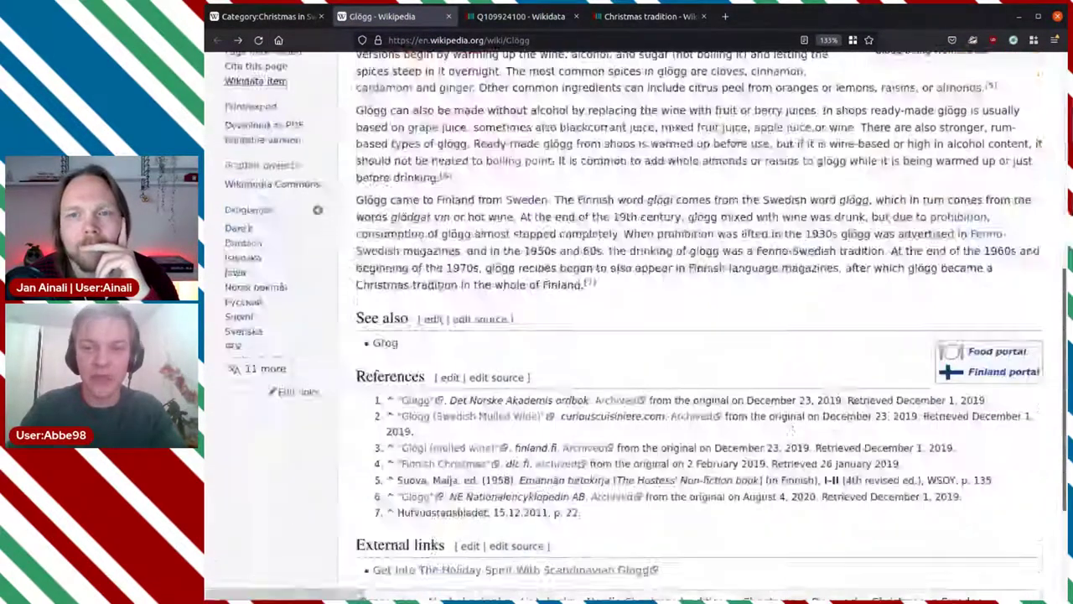
pyautogui.scroll(3, 303, 151)
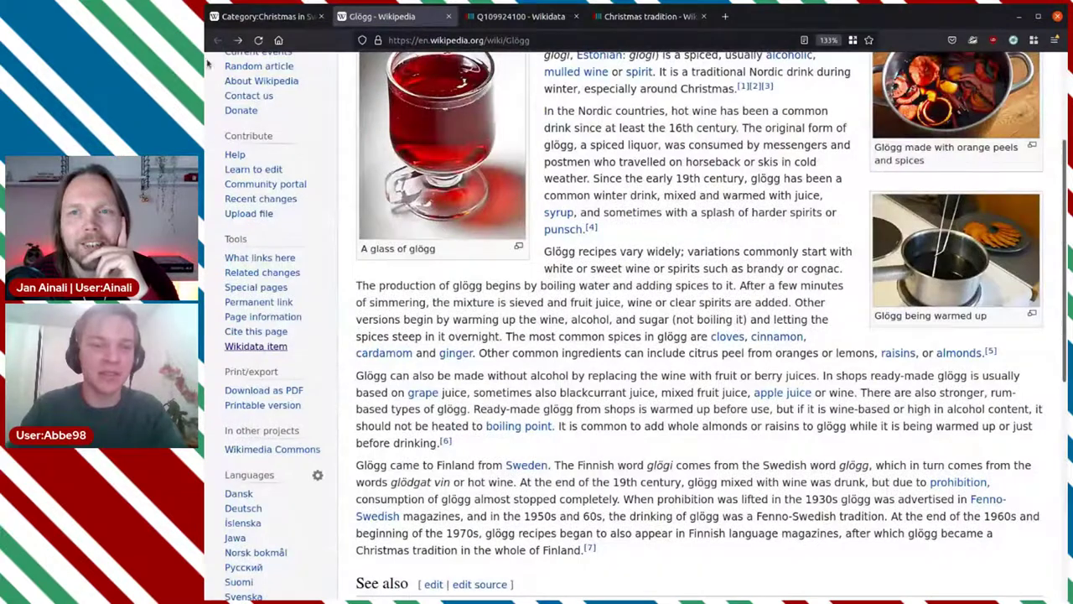
pyautogui.hotkey('alt', 'Right')
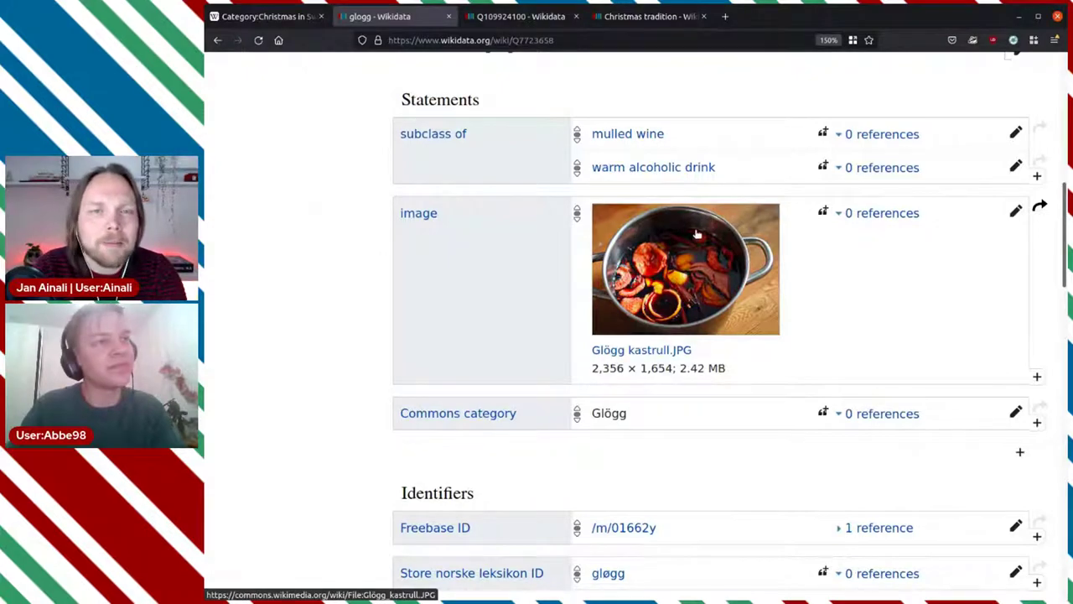
pyautogui.hotkey('alt', 'Left')
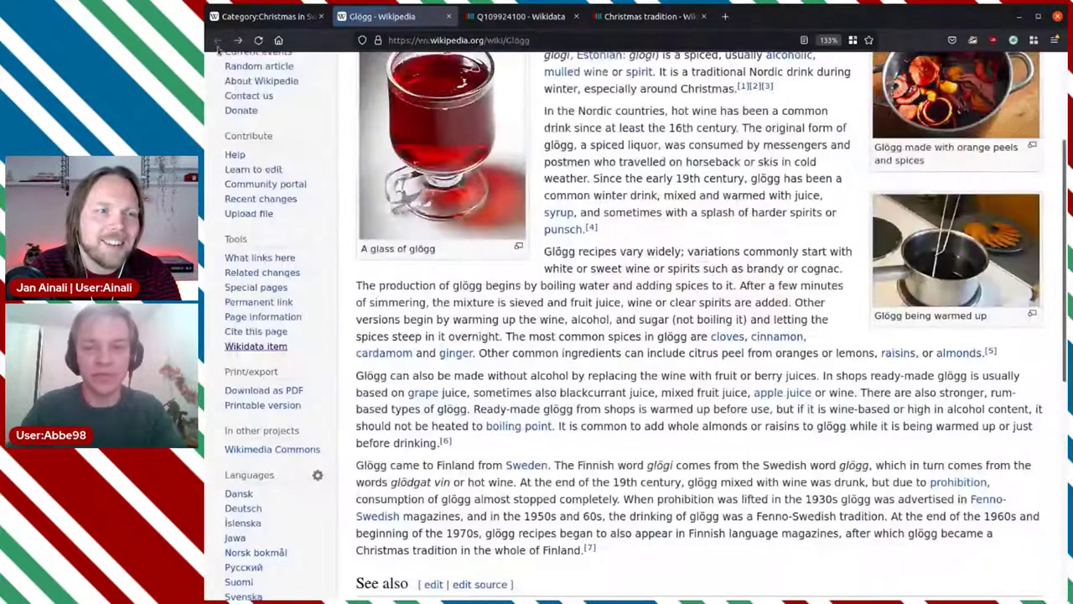
pyautogui.click(977, 263)
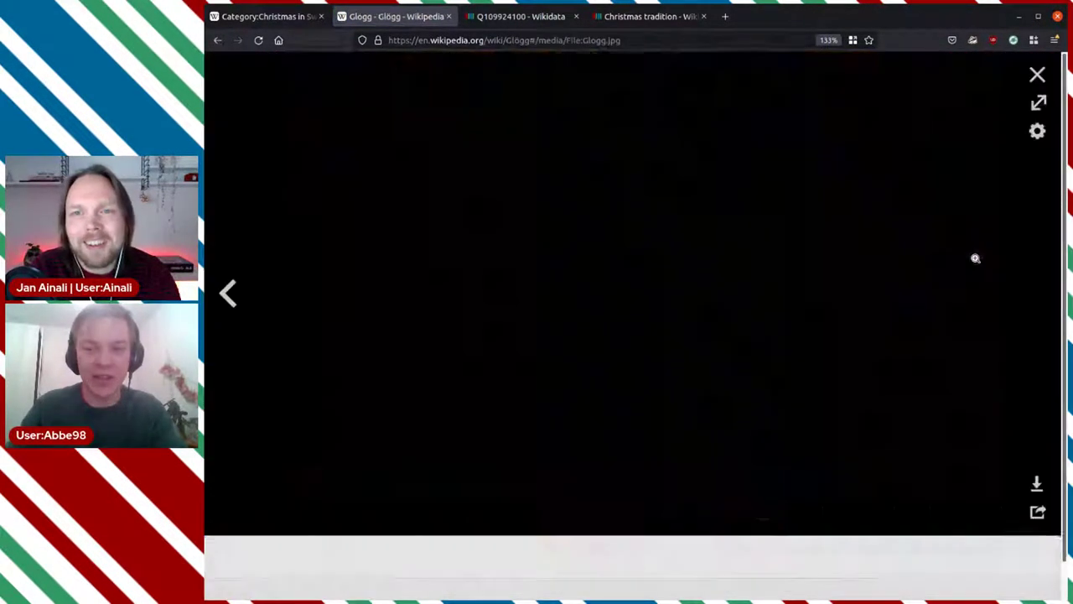
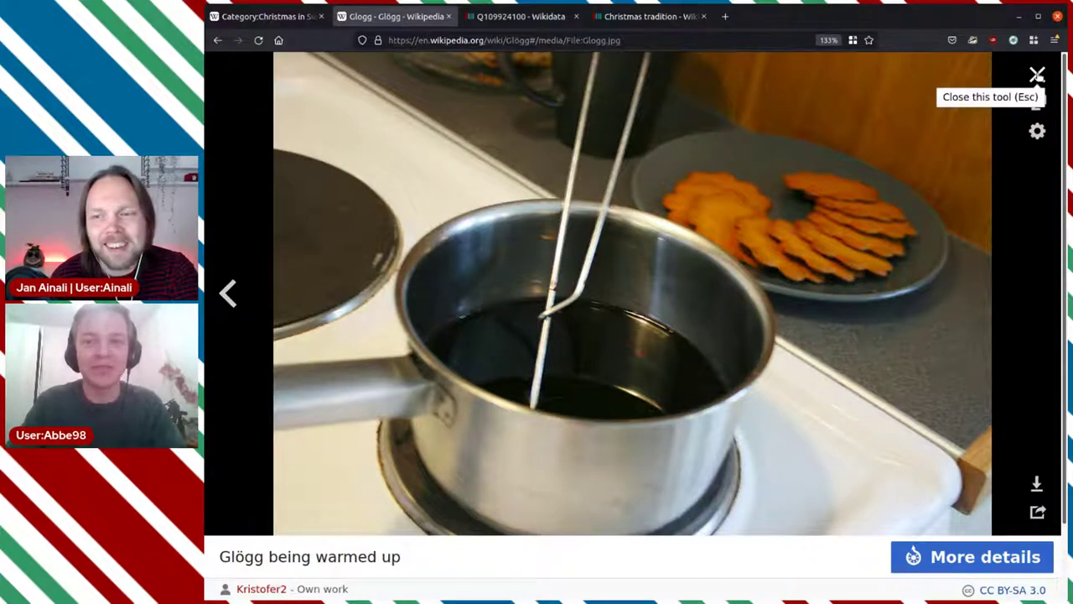
# Close the enlarged Glögg photo and scroll through the article's ingredients
pyautogui.click(1038, 75)
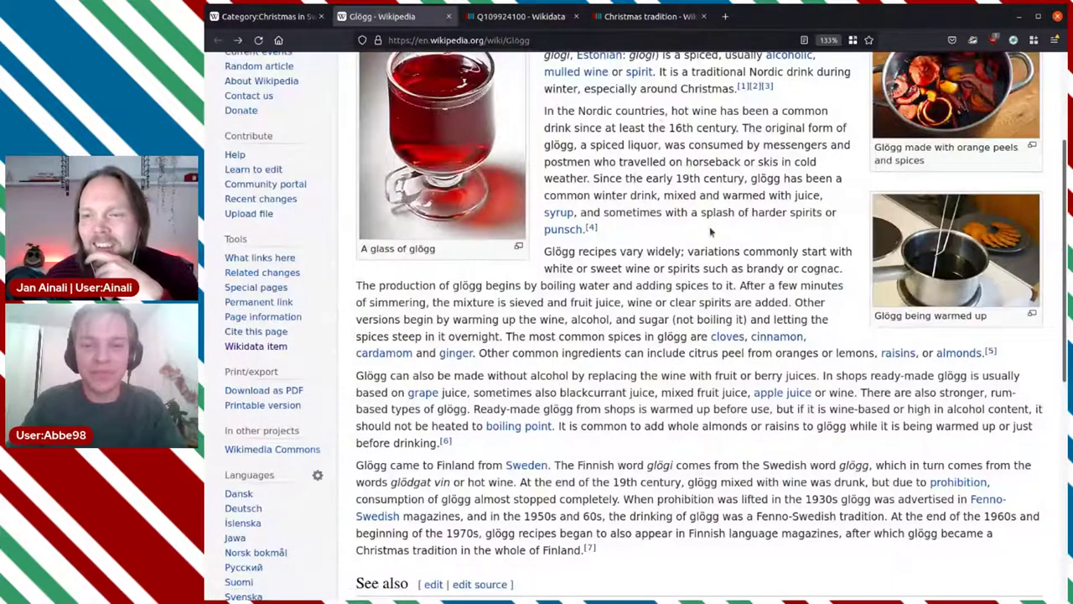
pyautogui.scroll(-2, 729, 238)
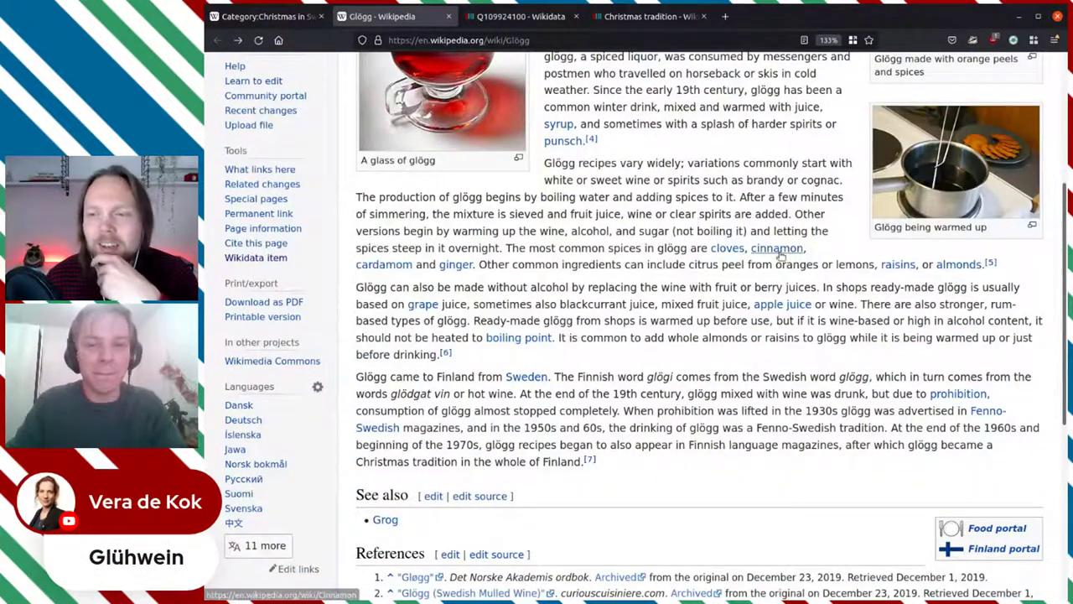
pyautogui.scroll(6, 504, 206)
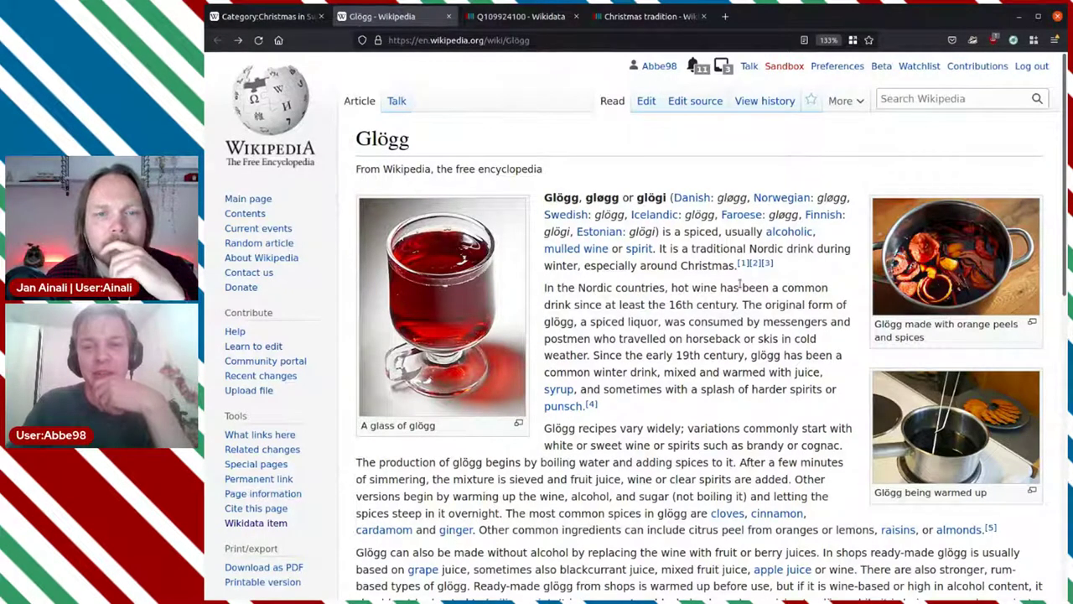
pyautogui.scroll(-5, 740, 285)
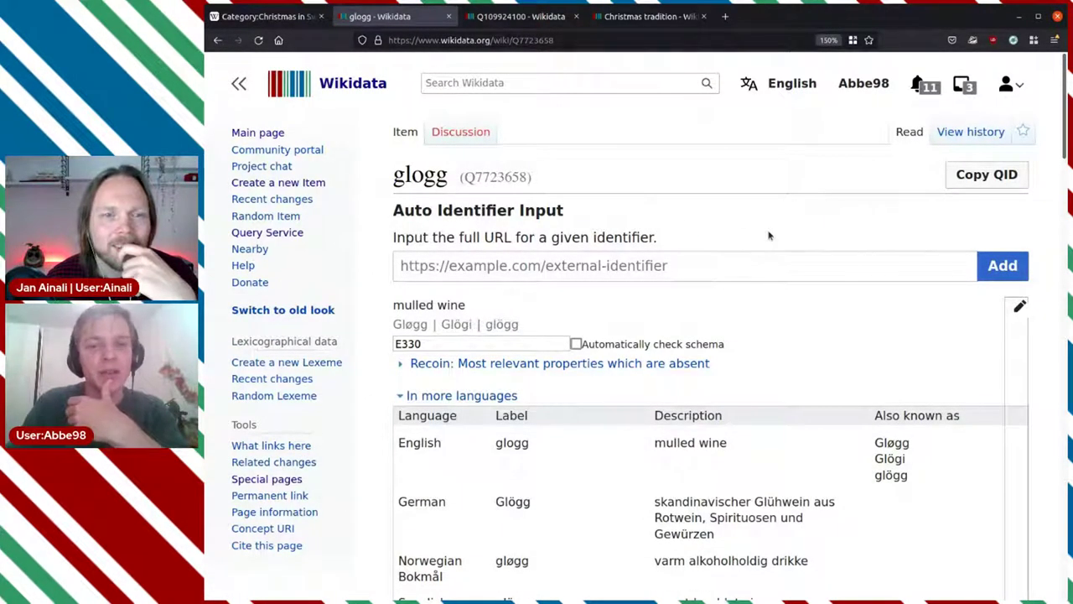
# Start a new statement on the glogg item with the property 'has part'
pyautogui.scroll(-2, 768, 236)
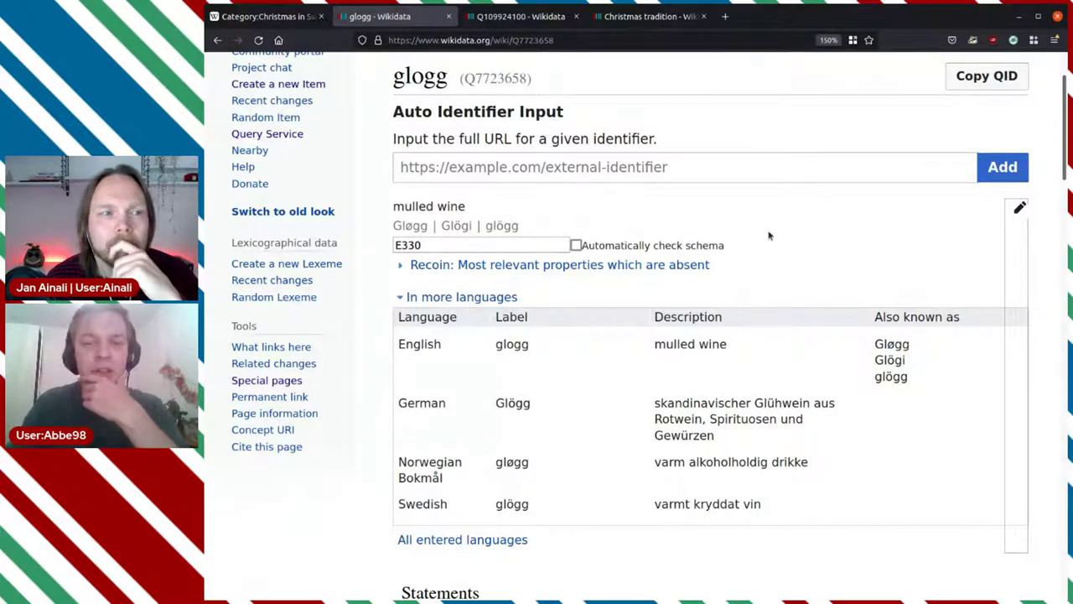
pyautogui.scroll(-6, 769, 236)
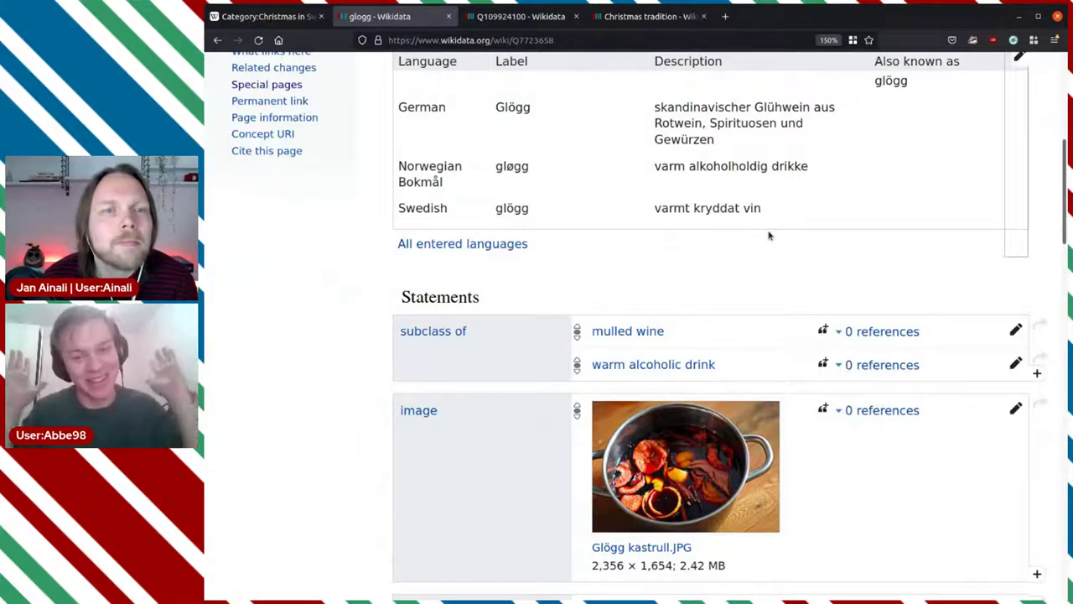
pyautogui.scroll(-7, 777, 249)
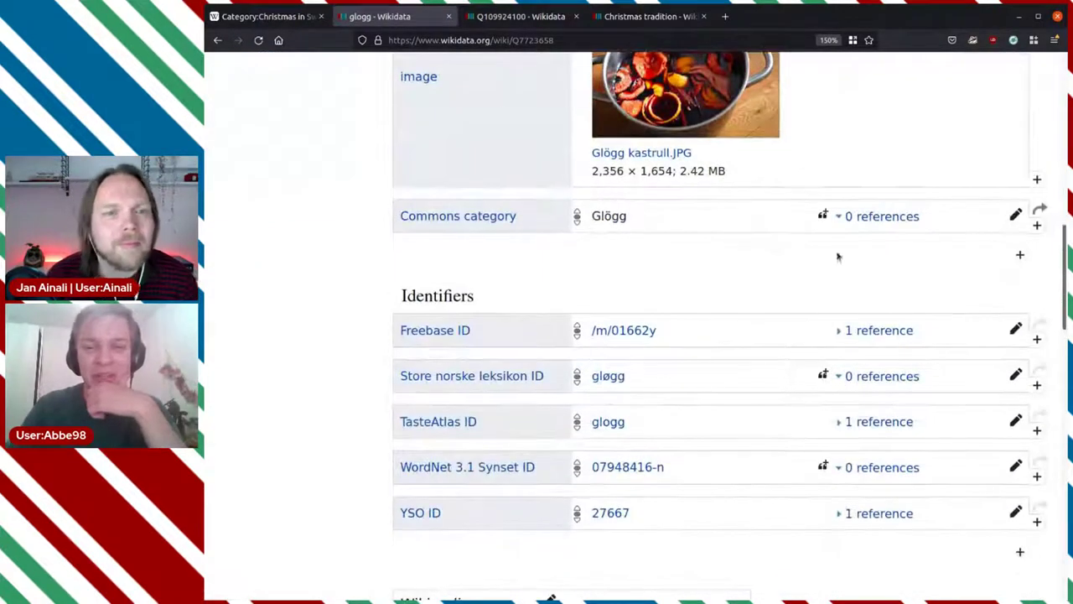
pyautogui.click(1019, 254)
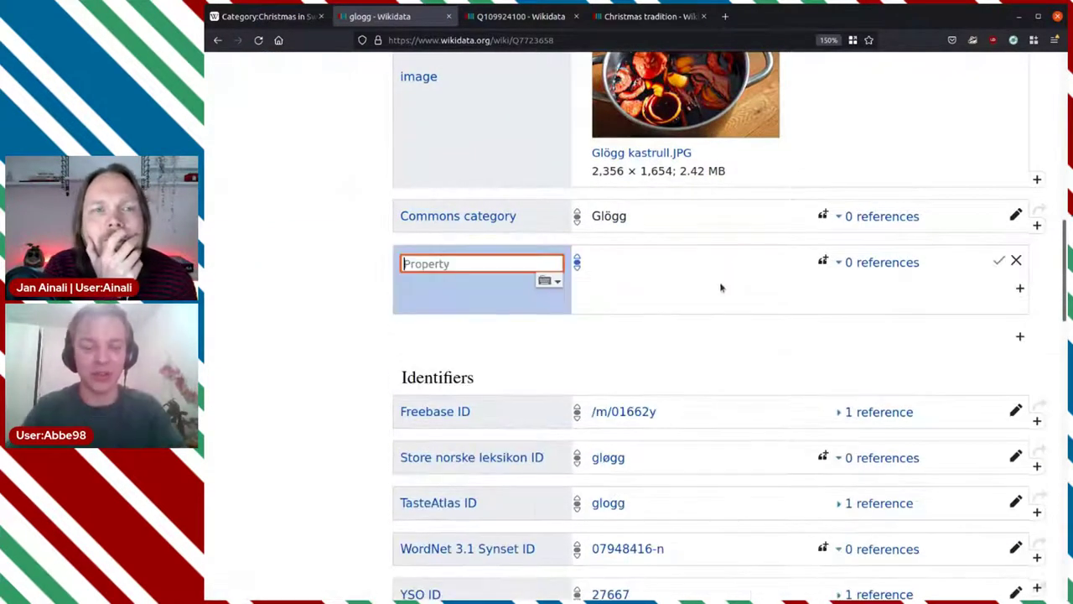
pyautogui.write('has')
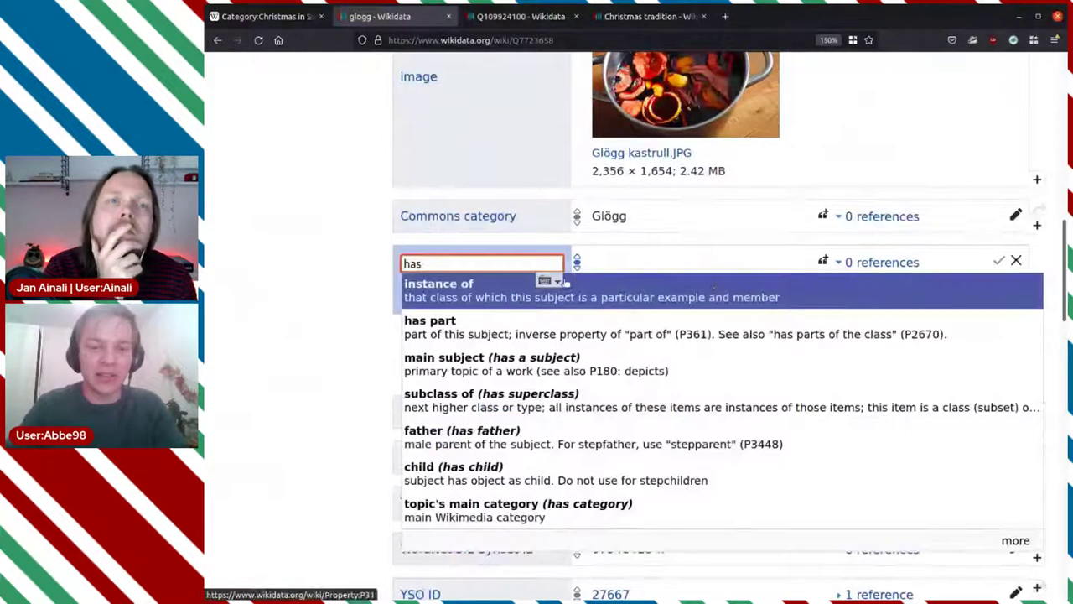
pyautogui.click(501, 326)
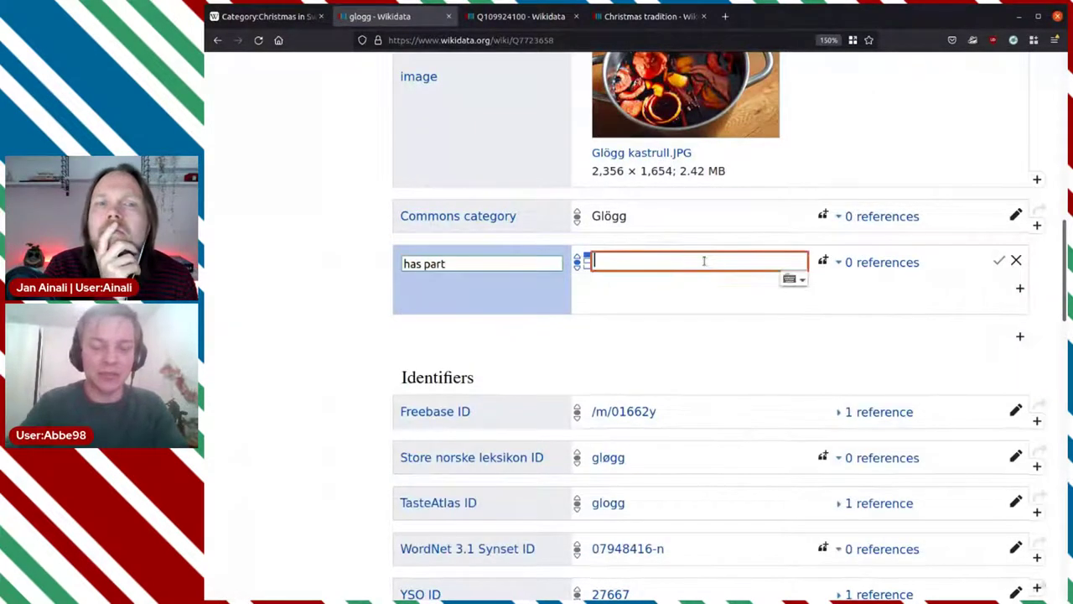
# Set the value to wine (alcoholic drink), publish it, and return to the Christmas in Sweden category
pyautogui.write('mu')
pyautogui.press('BackSpace')
pyautogui.press('BackSpace')
pyautogui.press('BackSpace')
pyautogui.press('BackSpace')
pyautogui.press('BackSpace')
pyautogui.press('BackSpace')
pyautogui.press('BackSpace')
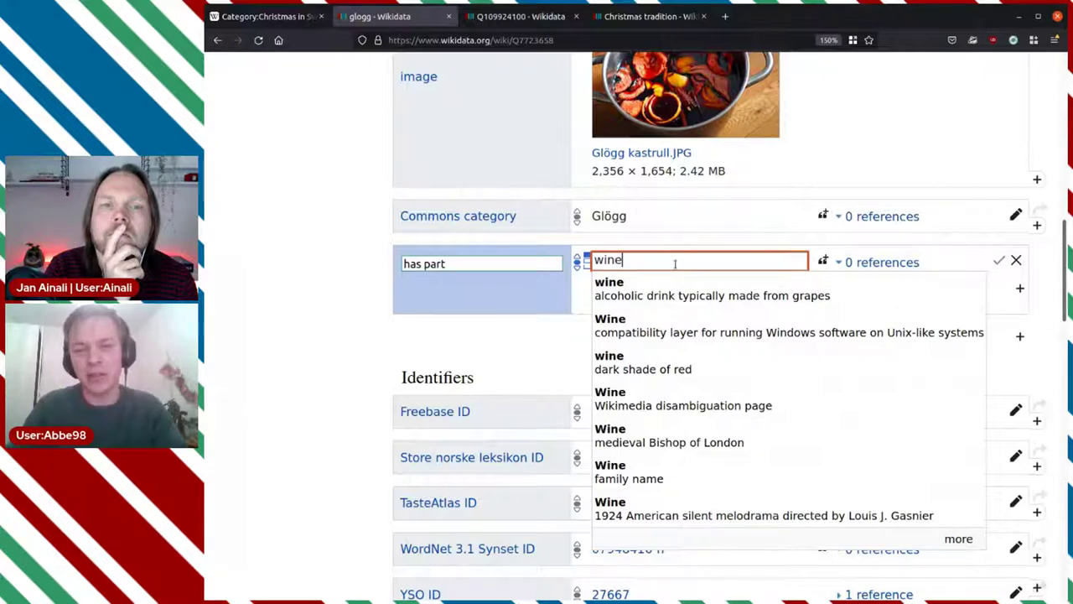
pyautogui.doubleClick(675, 263)
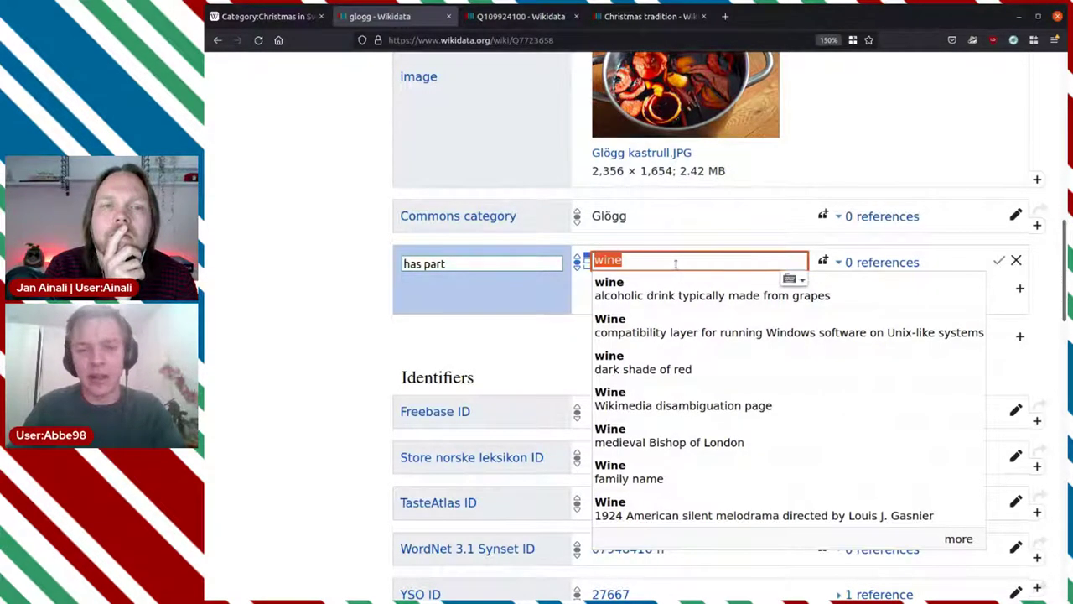
pyautogui.write('red')
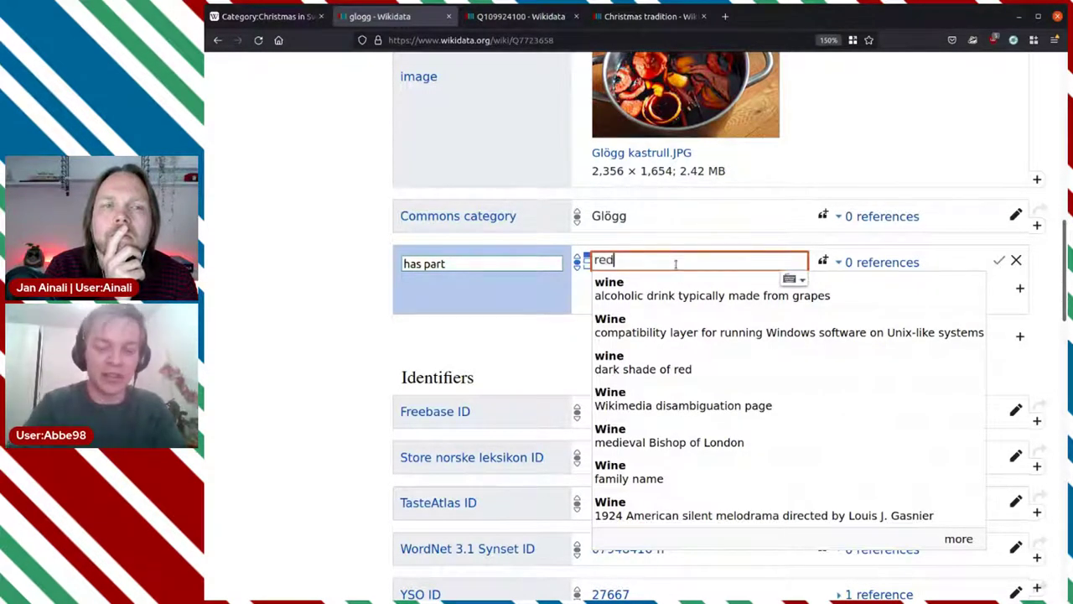
pyautogui.write(' wine')
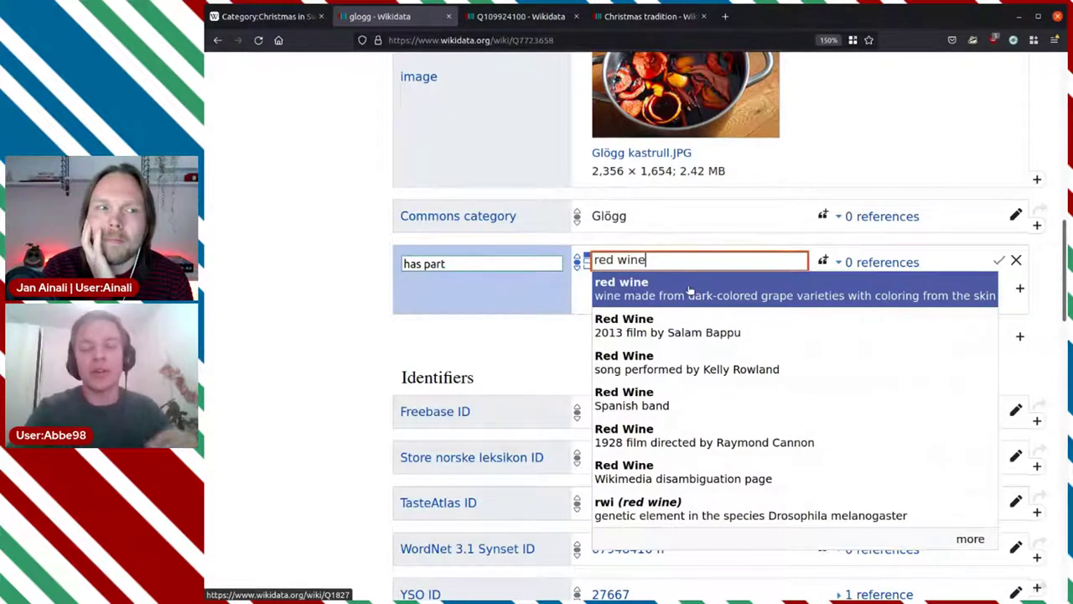
pyautogui.press('BackSpace')
pyautogui.press('BackSpace')
pyautogui.press('BackSpace')
pyautogui.press('BackSpace')
pyautogui.press('BackSpace')
pyautogui.press('BackSpace')
pyautogui.press('BackSpace')
pyautogui.press('BackSpace')
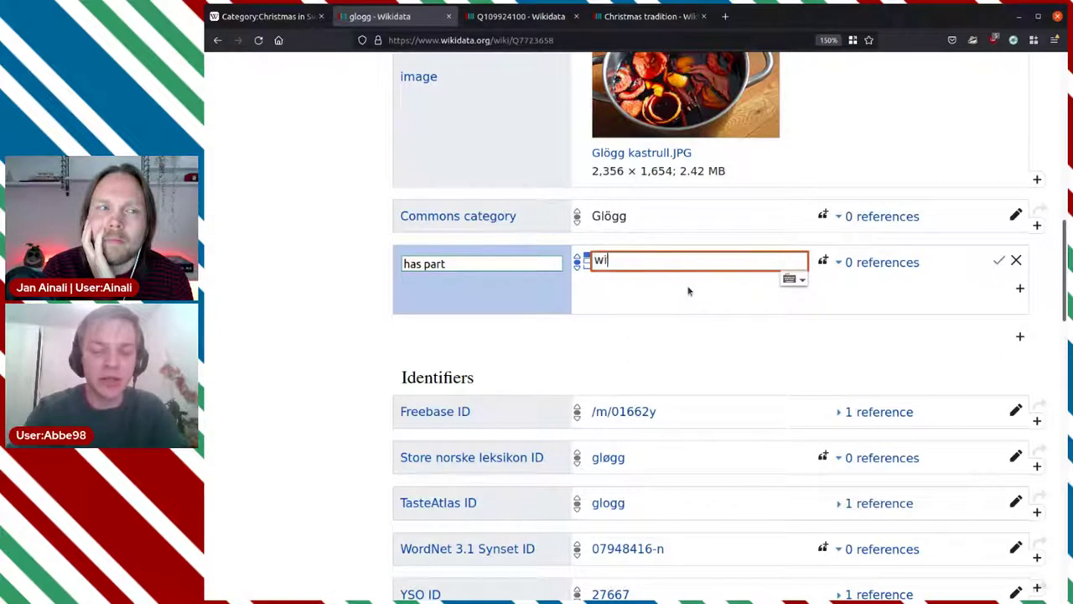
pyautogui.click(689, 291)
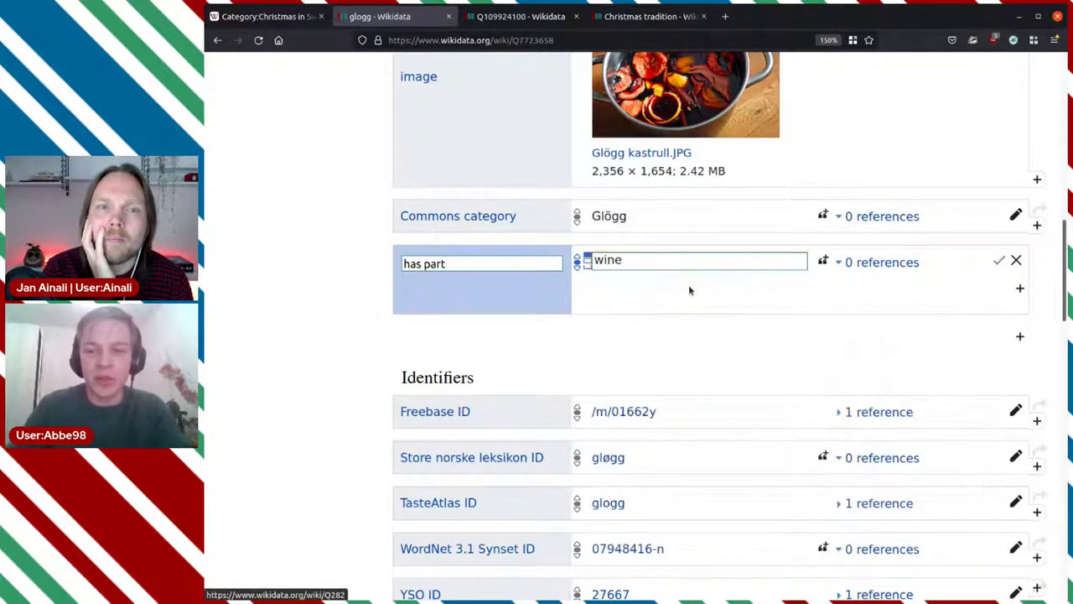
pyautogui.click(997, 262)
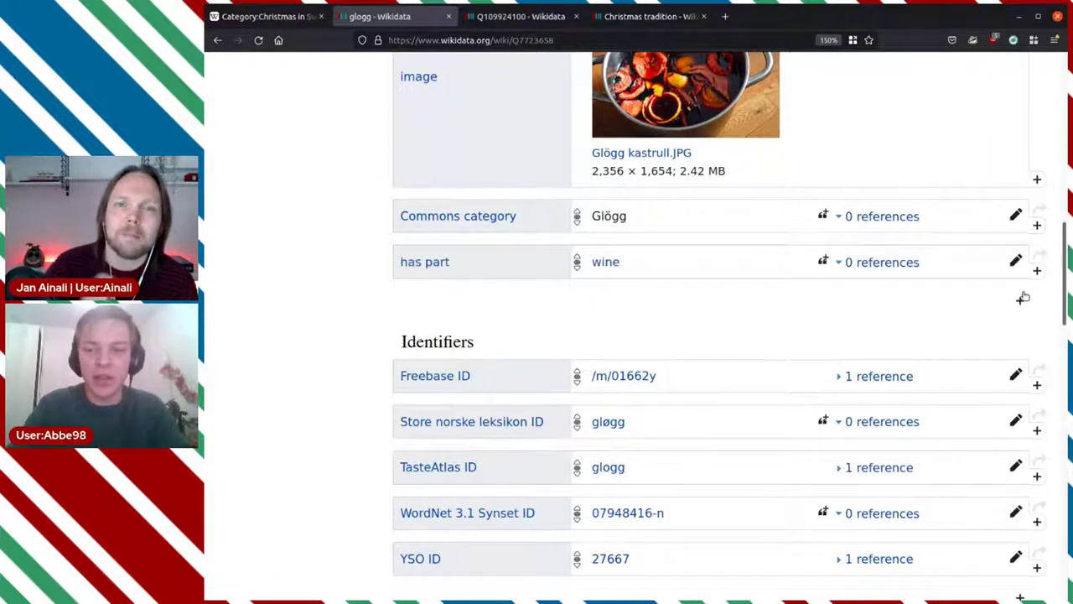
pyautogui.click(282, 17)
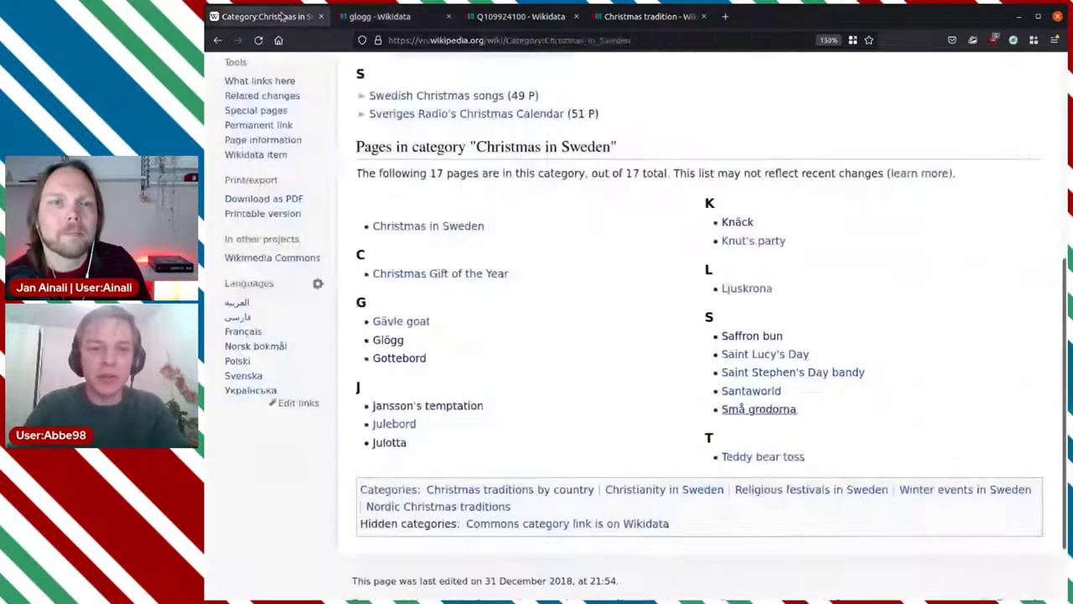
pyautogui.click(380, 16)
pyautogui.scroll(1, 813, 335)
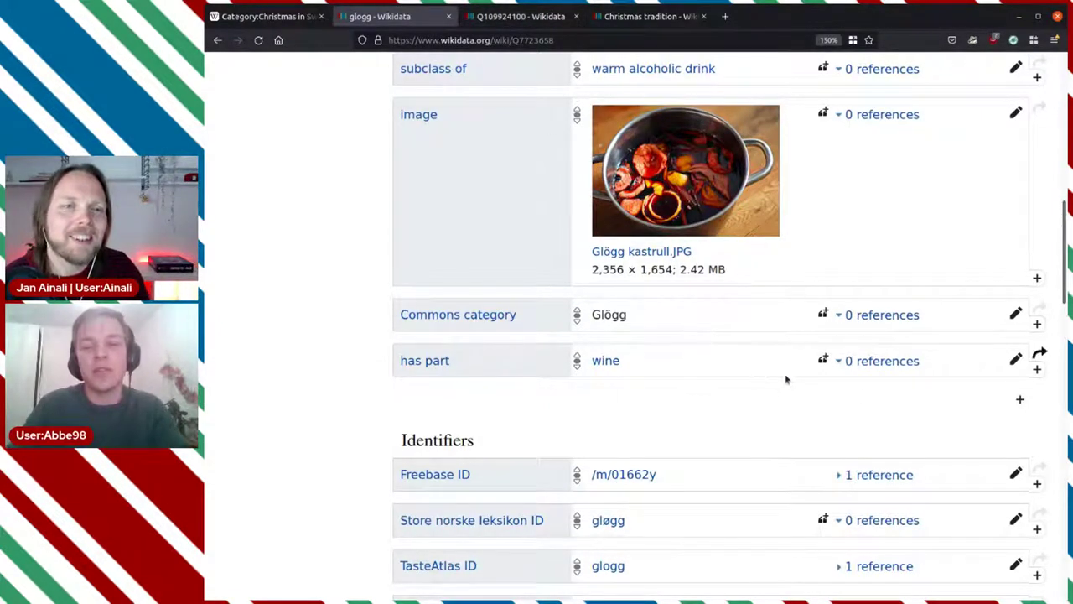
pyautogui.click(1021, 402)
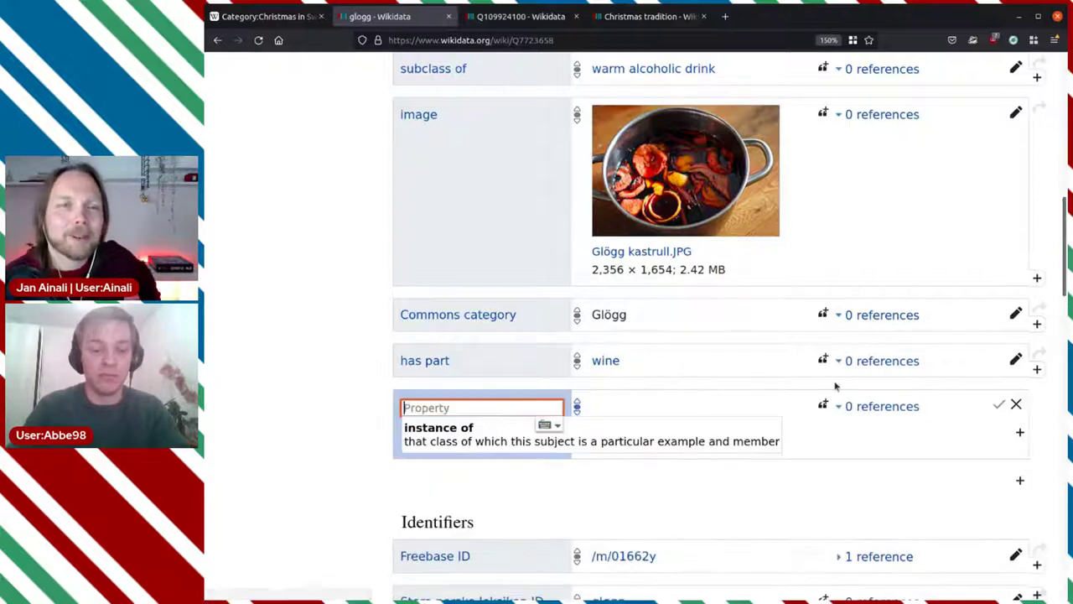
pyautogui.write('served')
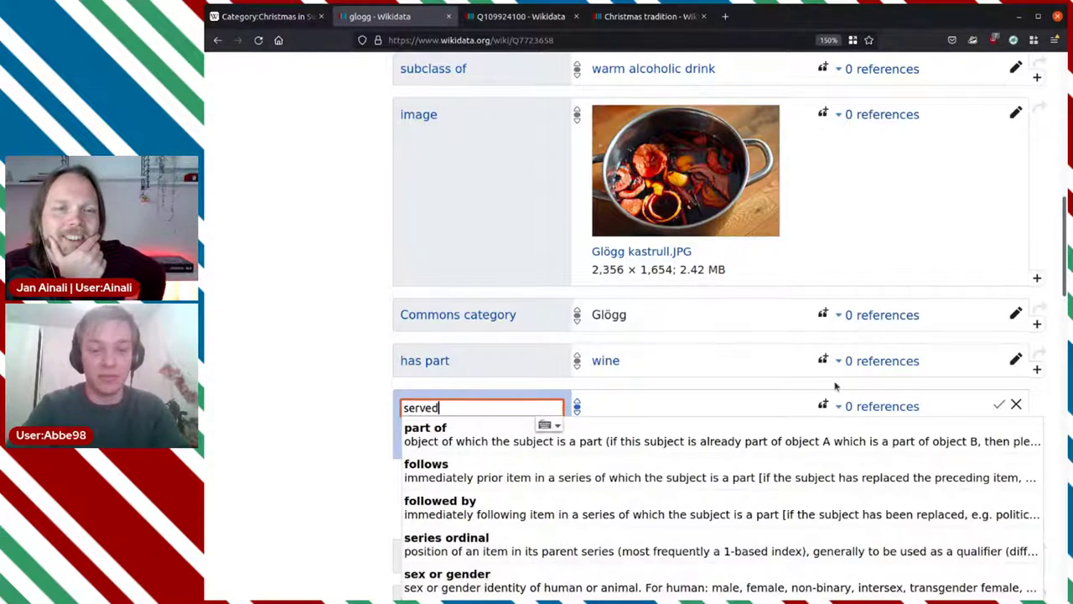
pyautogui.write(' wit')
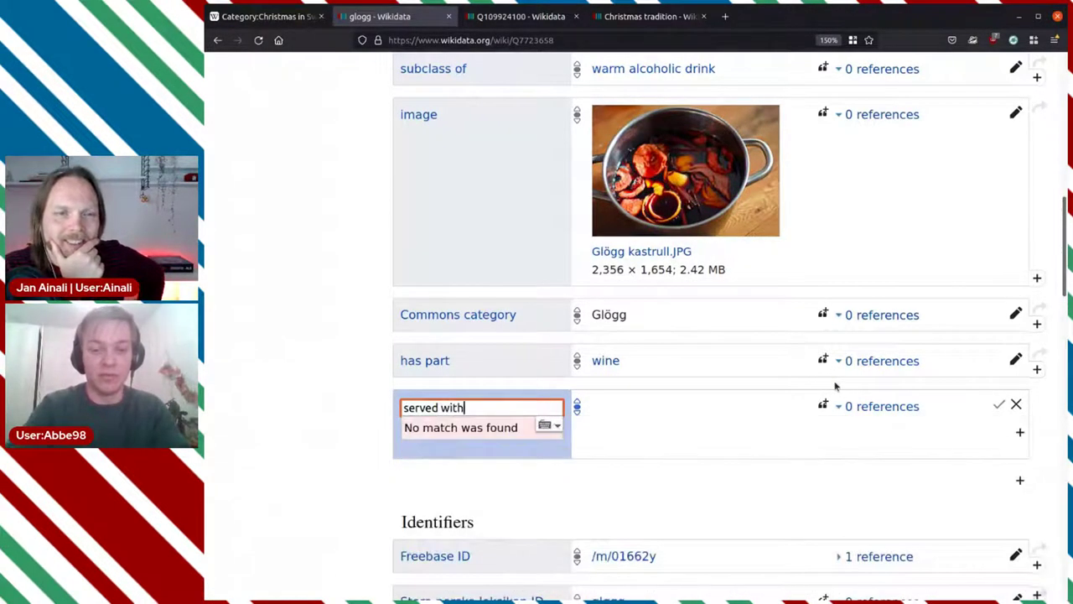
pyautogui.write('h')
pyautogui.press('BackSpace')
pyautogui.press('BackSpace')
pyautogui.press('BackSpace')
pyautogui.press('BackSpace')
pyautogui.press('BackSpace')
pyautogui.press('BackSpace')
pyautogui.press('BackSpace')
pyautogui.press('BackSpace')
pyautogui.press('BackSpace')
pyautogui.press('BackSpace')
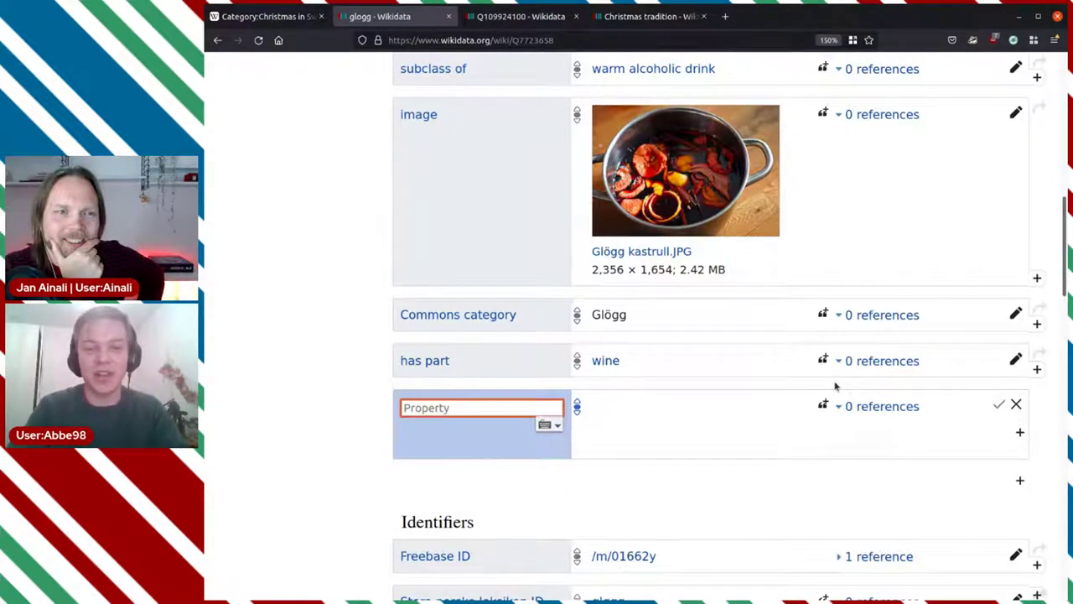
pyautogui.click(1016, 405)
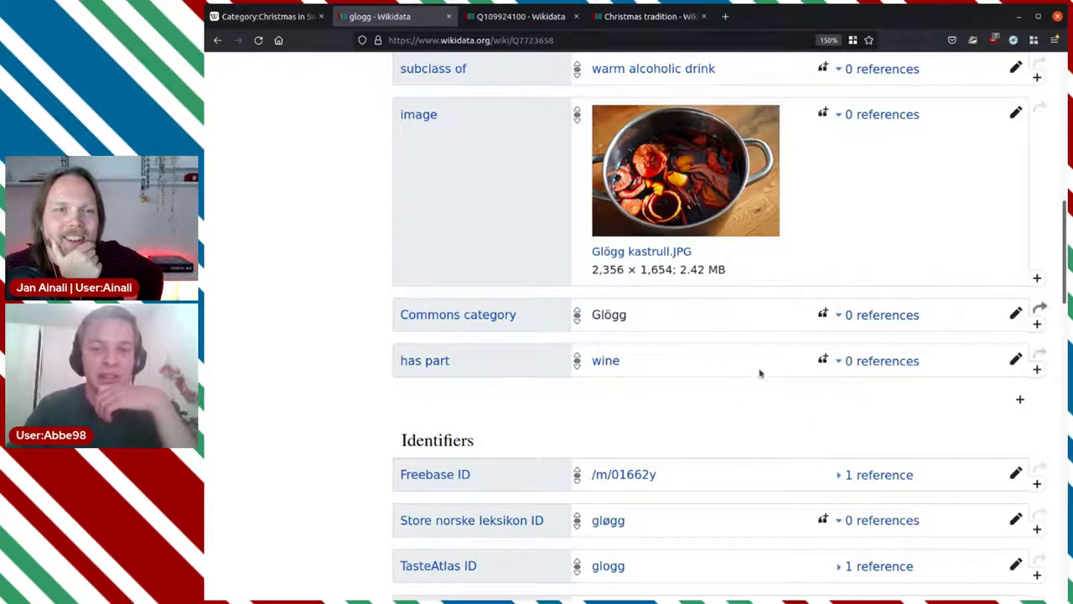
pyautogui.scroll(3, 772, 402)
pyautogui.scroll(-1, 721, 537)
pyautogui.scroll(-3, 707, 500)
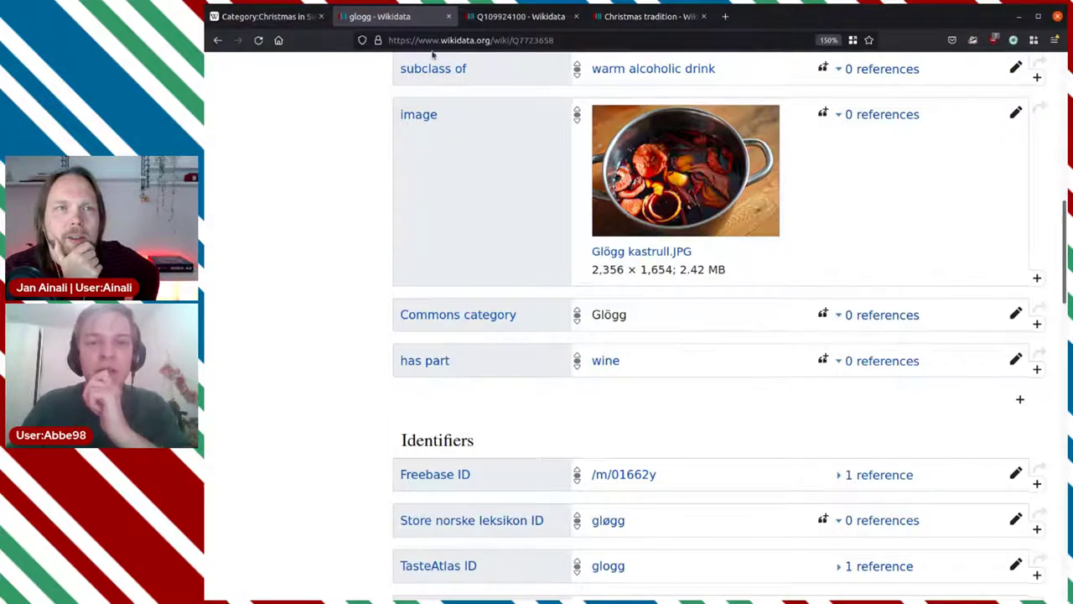
# Follow the glogg item's svwiki sitelink and read the Swedish Glögg article
pyautogui.scroll(10, 433, 54)
pyautogui.scroll(-20, 417, 243)
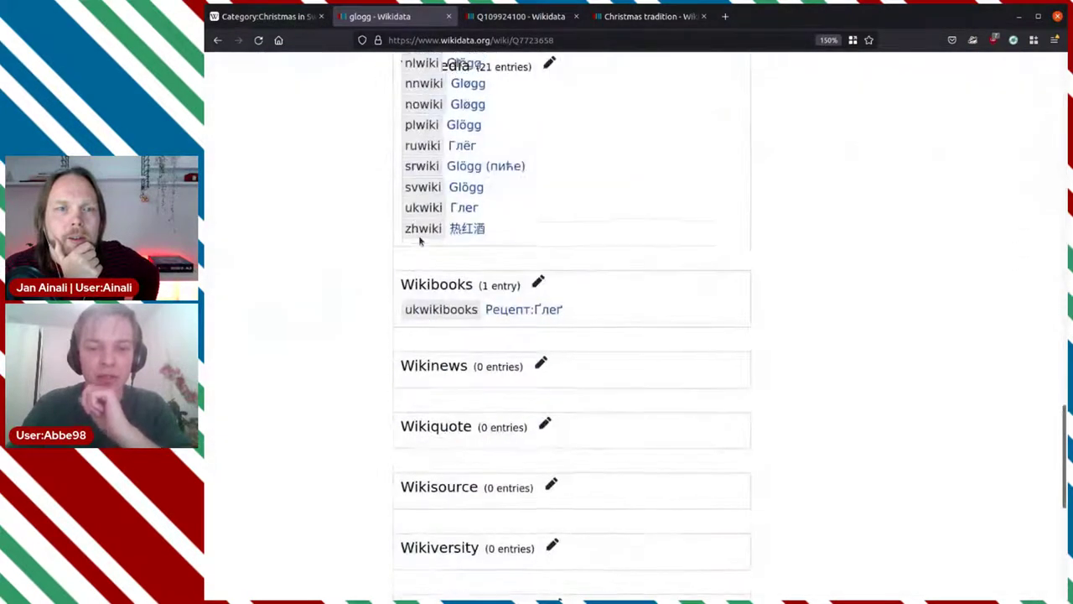
pyautogui.scroll(2, 420, 242)
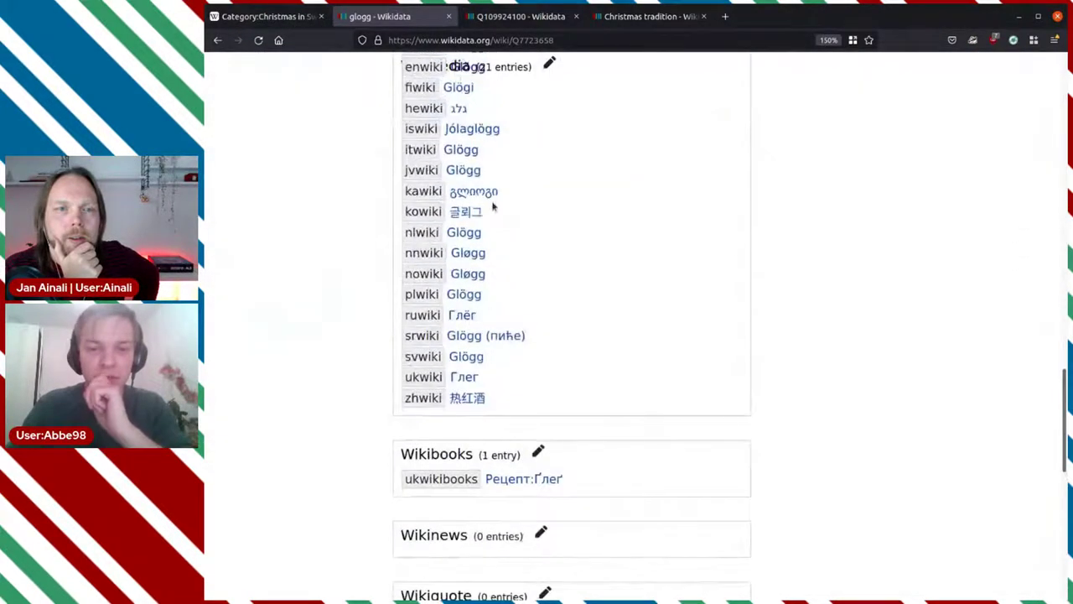
pyautogui.click(464, 356)
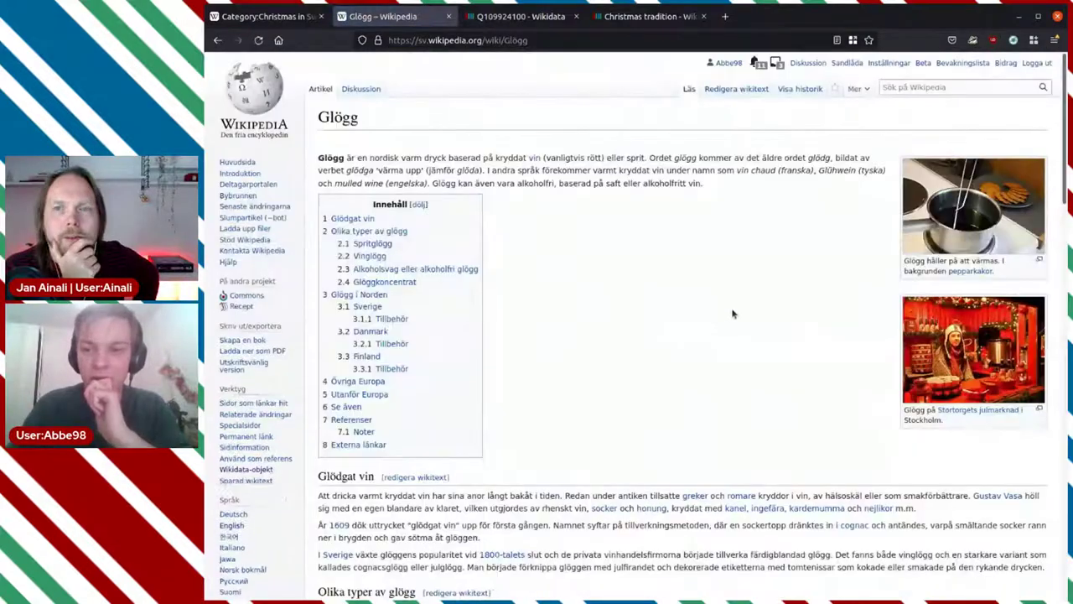
pyautogui.scroll(-8, 732, 313)
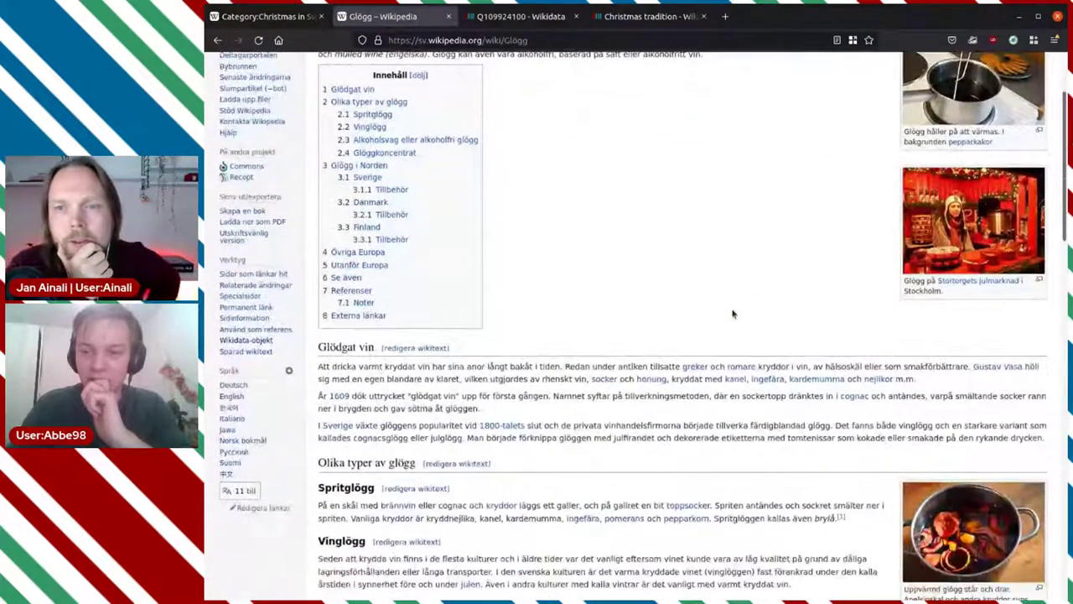
pyautogui.scroll(-5, 731, 313)
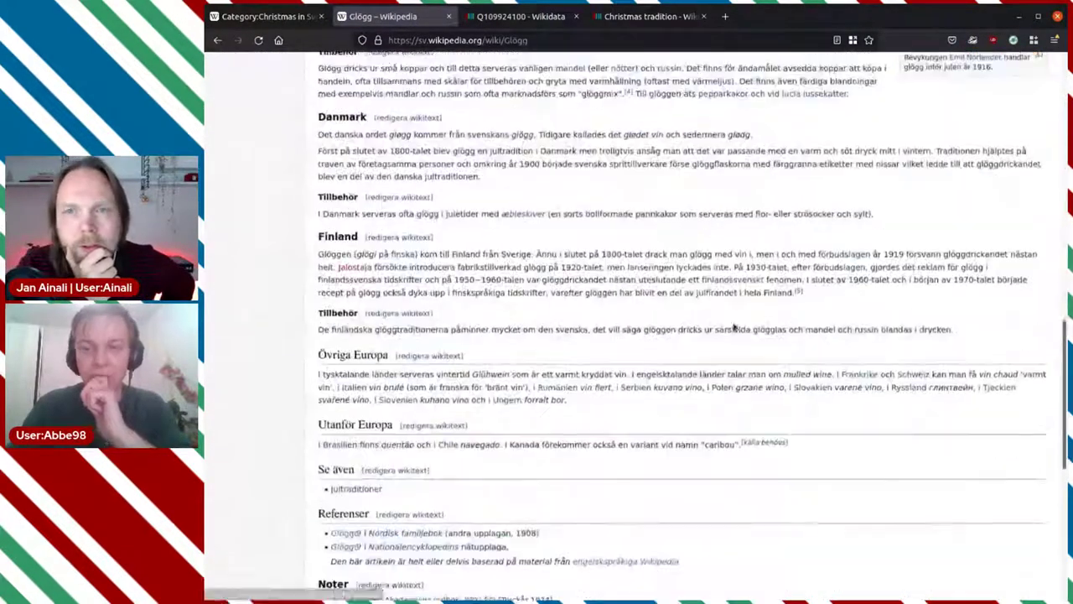
pyautogui.scroll(12, 734, 327)
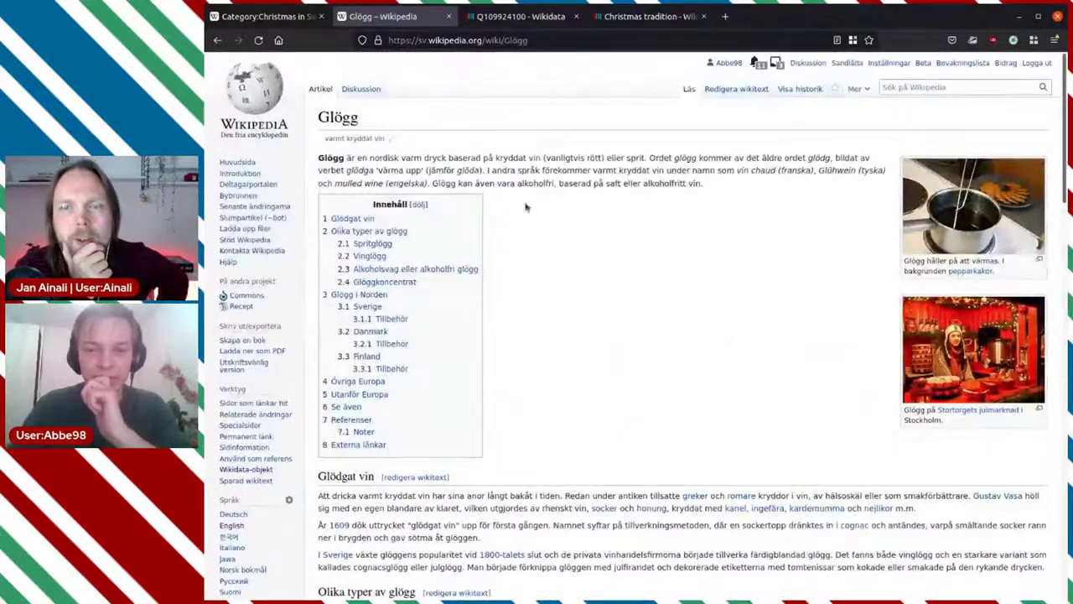
# Go back through the glogg Wikidata item to the English Glögg article
pyautogui.click(217, 42)
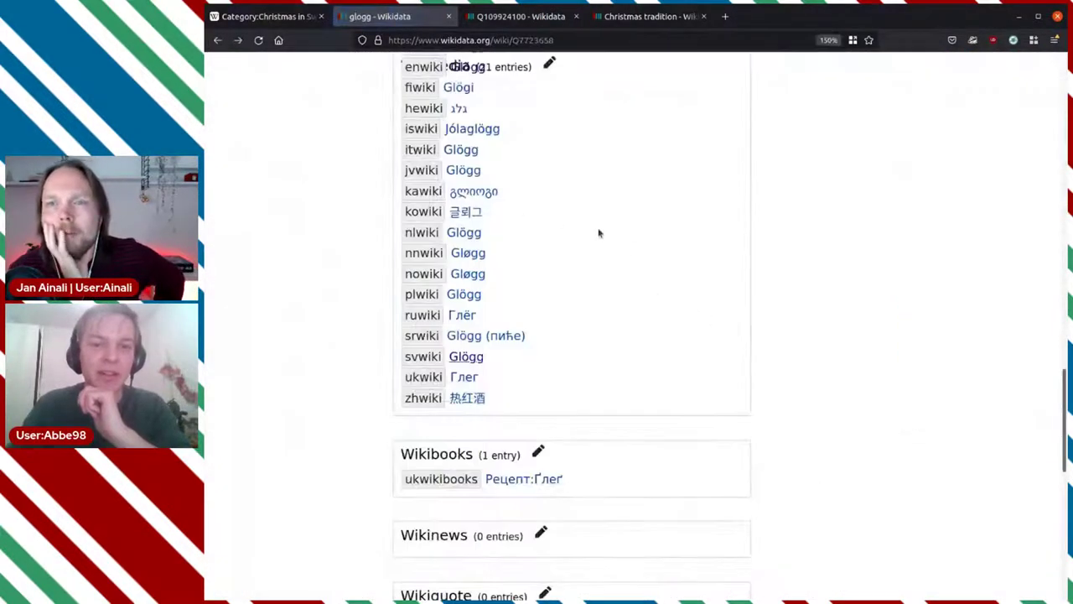
pyautogui.scroll(5, 639, 260)
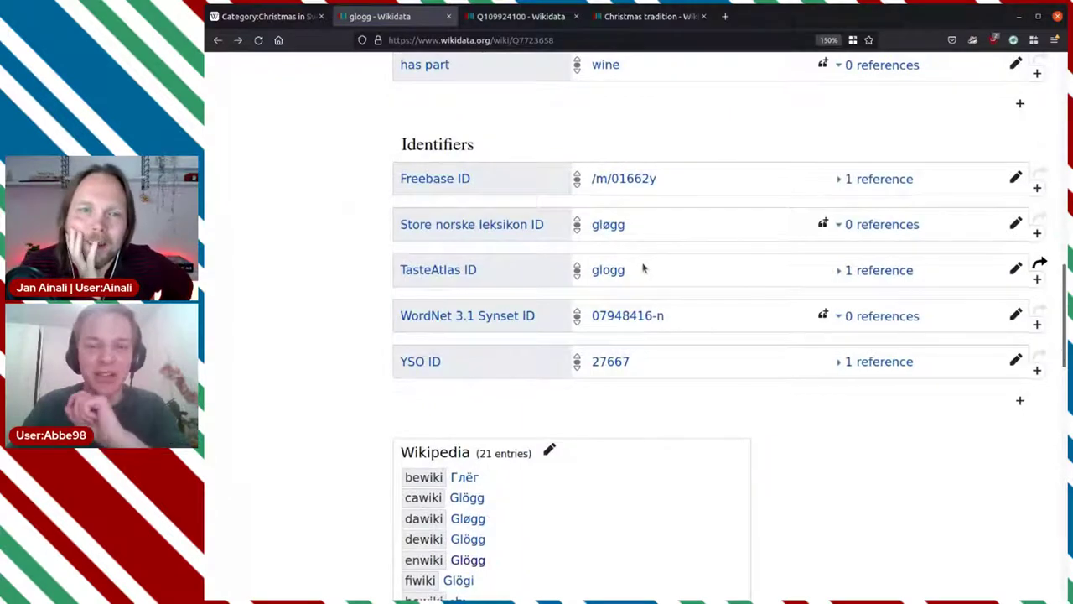
pyautogui.scroll(15, 647, 269)
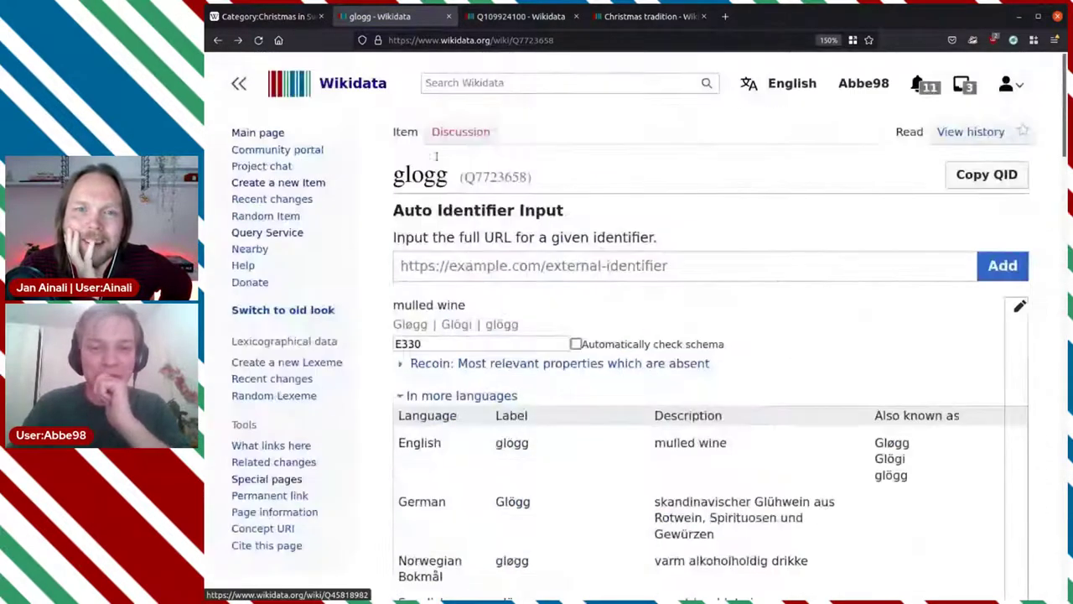
pyautogui.scroll(-12, 688, 336)
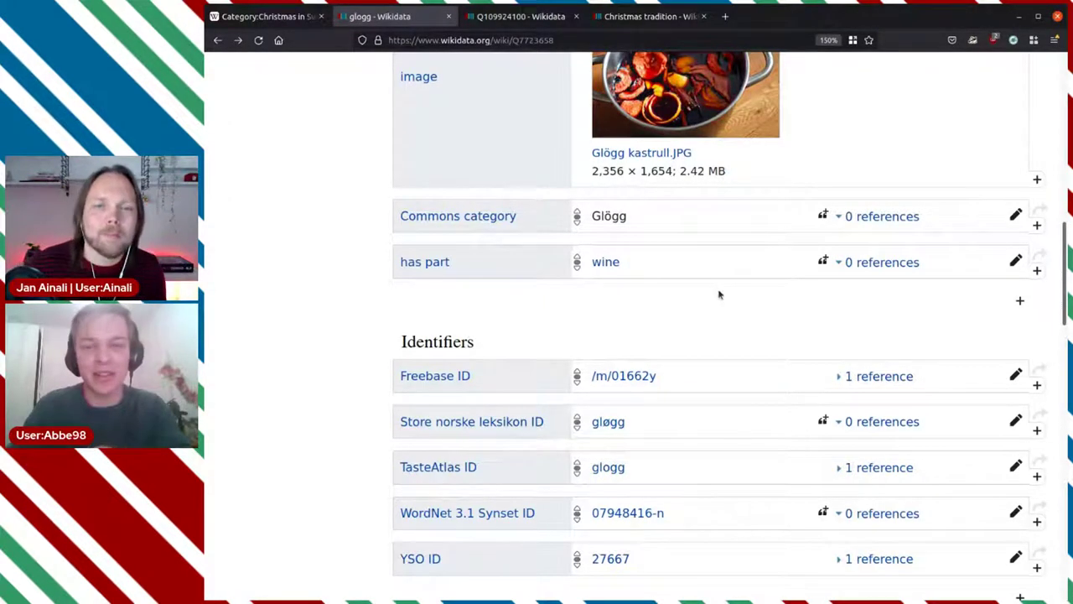
pyautogui.scroll(10, 719, 295)
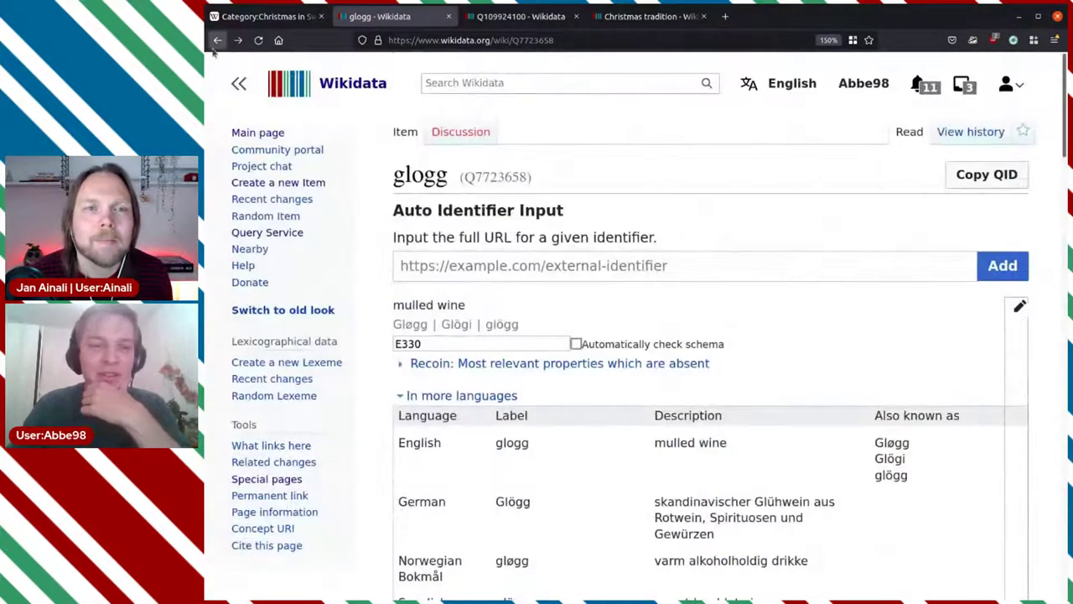
pyautogui.click(217, 40)
pyautogui.scroll(6, 695, 335)
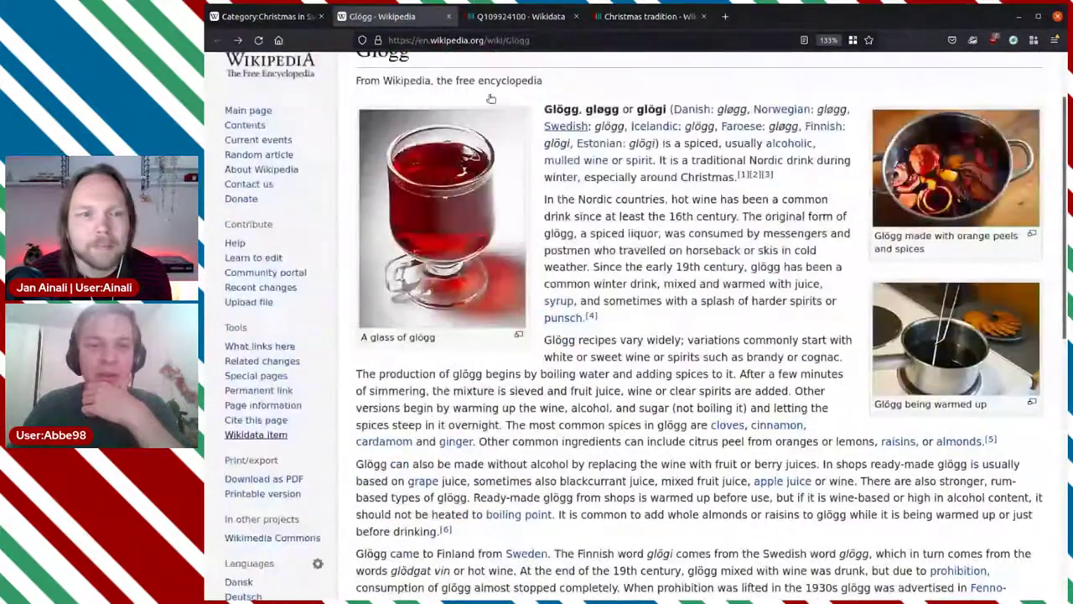
# Close the Glögg tab and view the statements of the Christmas tradition item (Q717040)
pyautogui.click(447, 16)
pyautogui.click(491, 19)
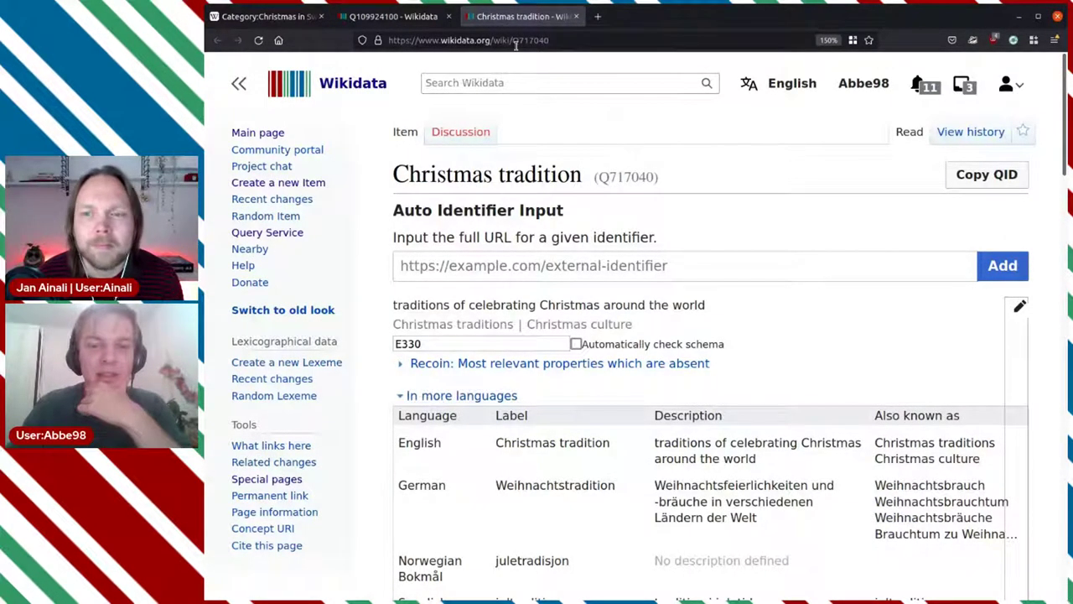
pyautogui.scroll(-10, 671, 203)
pyautogui.scroll(3, 671, 204)
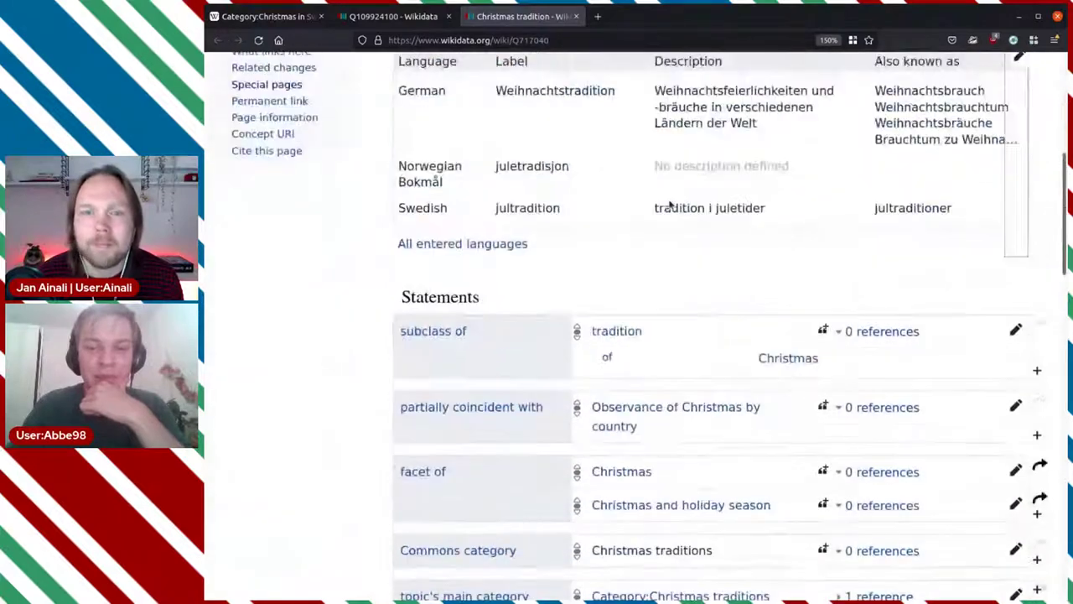